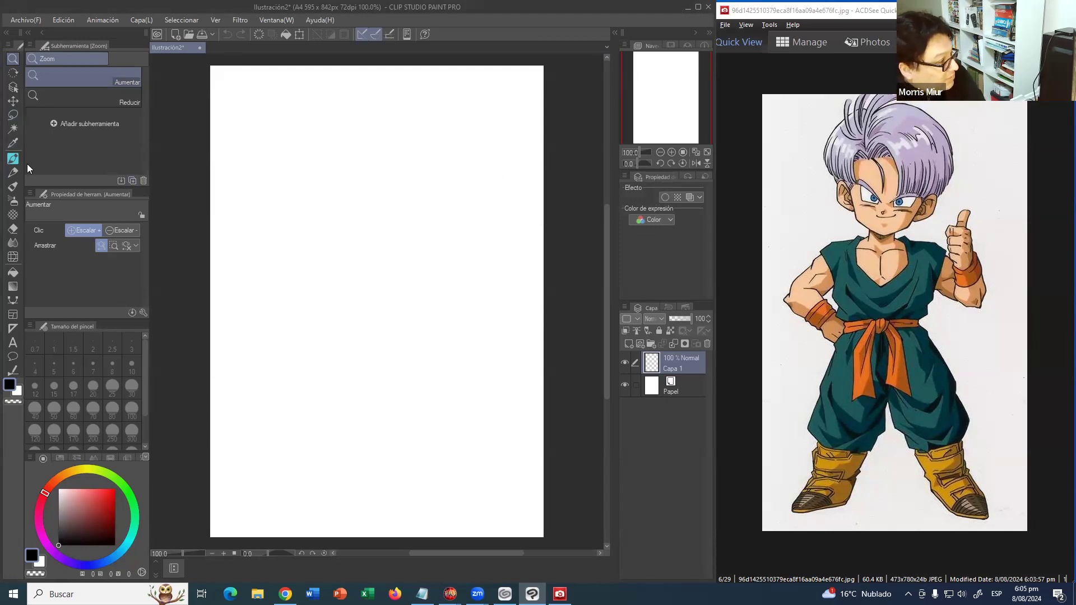
# - Set up the custom pen brush with pure blue colour, 19 opacity and a brush size of 9.5
pyautogui.click(13, 158)
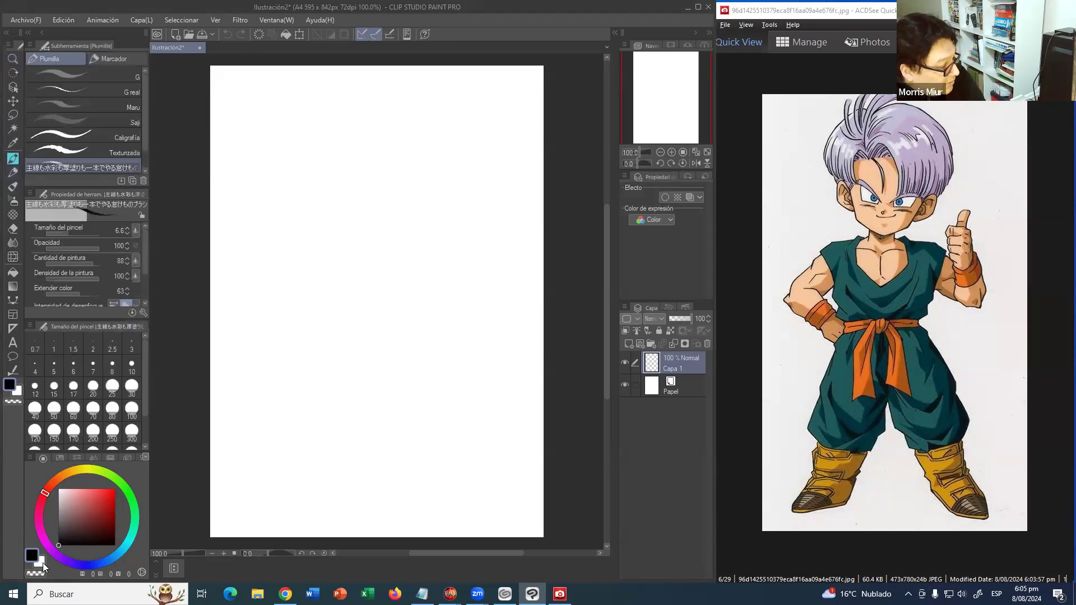
pyautogui.click(89, 566)
pyautogui.click(115, 489)
pyautogui.click(90, 248)
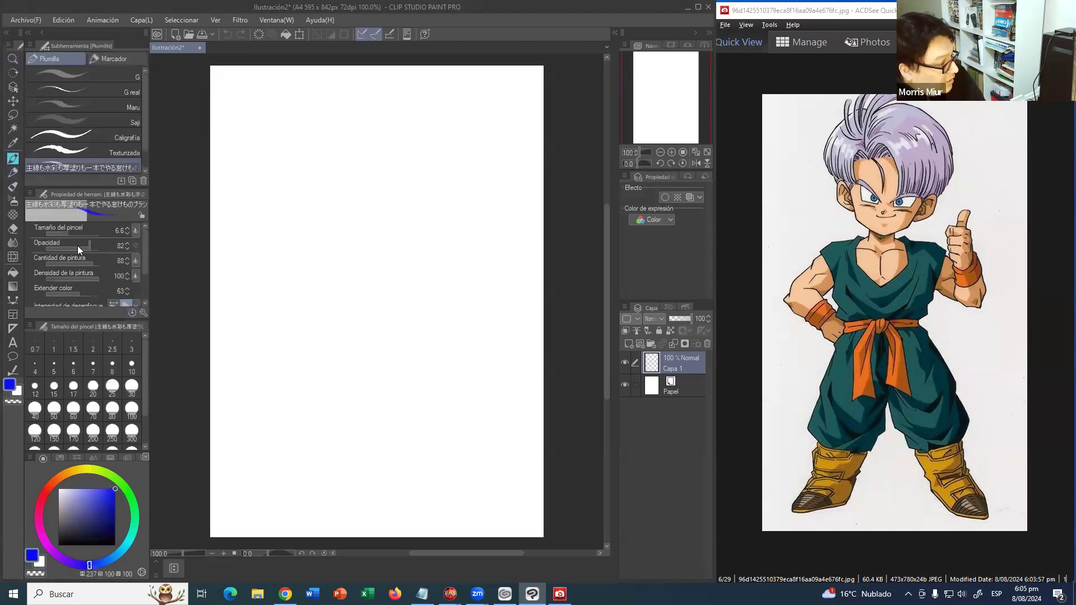
pyautogui.click(56, 250)
pyautogui.moveTo(375, 234)
pyautogui.mouseDown()
pyautogui.moveTo(386, 222)
pyautogui.moveTo(361, 225)
pyautogui.mouseUp()
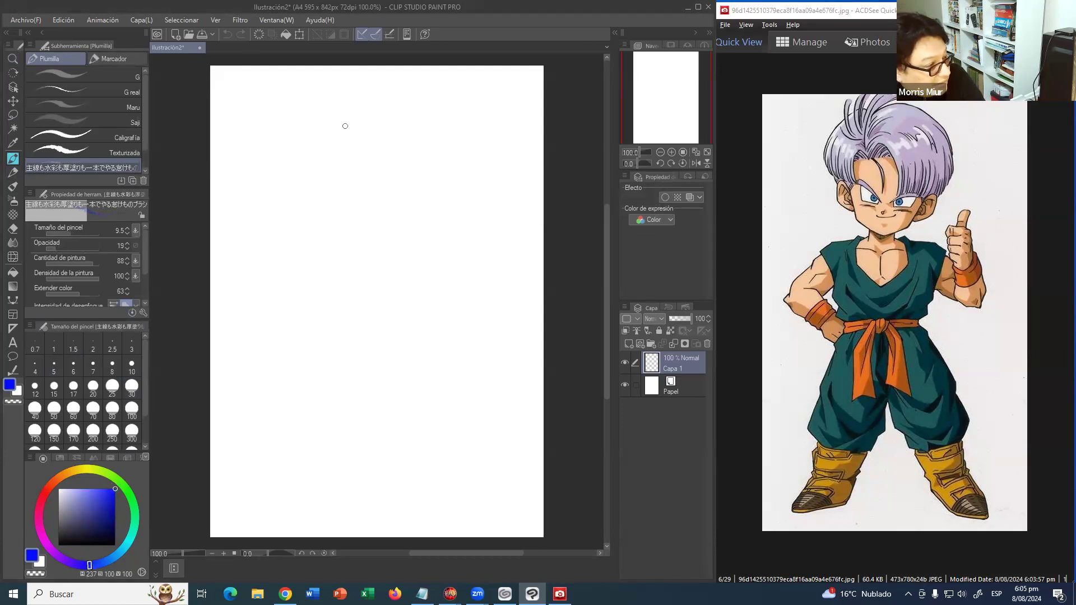
# - Sketch the head as a loose circle in the upper middle of the page, built from overlapping blue strokes
pyautogui.moveTo(324, 129)
pyautogui.mouseDown()
pyautogui.moveTo(325, 162)
pyautogui.moveTo(320, 136)
pyautogui.moveTo(329, 165)
pyautogui.moveTo(317, 180)
pyautogui.moveTo(326, 147)
pyautogui.moveTo(333, 167)
pyautogui.moveTo(330, 189)
pyautogui.mouseUp()
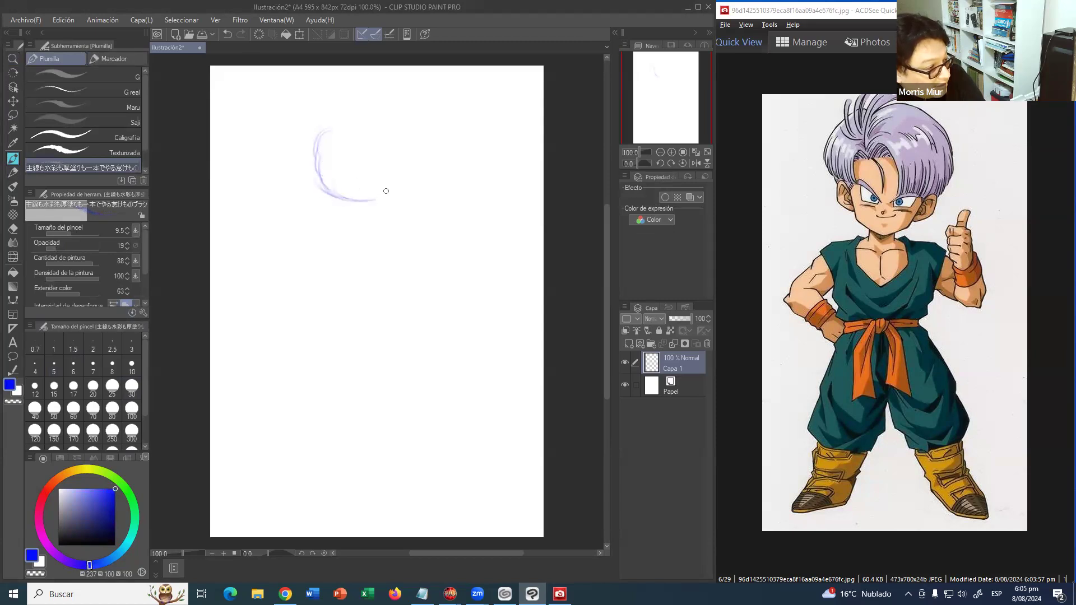
pyautogui.moveTo(325, 130)
pyautogui.mouseDown()
pyautogui.moveTo(311, 167)
pyautogui.moveTo(343, 122)
pyautogui.moveTo(384, 118)
pyautogui.mouseUp()
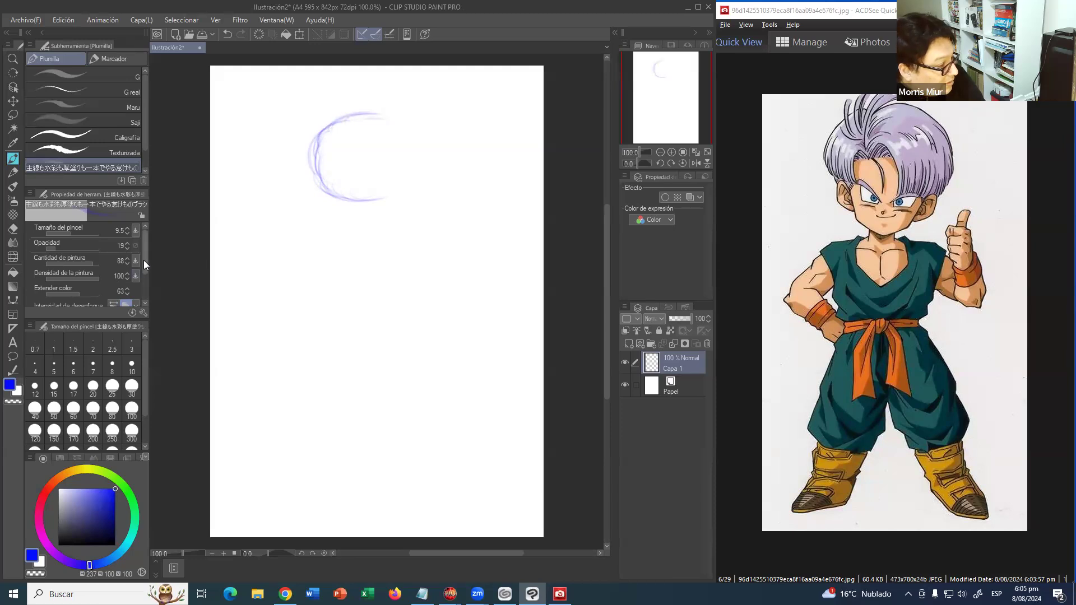
pyautogui.moveTo(144, 261); pyautogui.dragTo(120, 291)
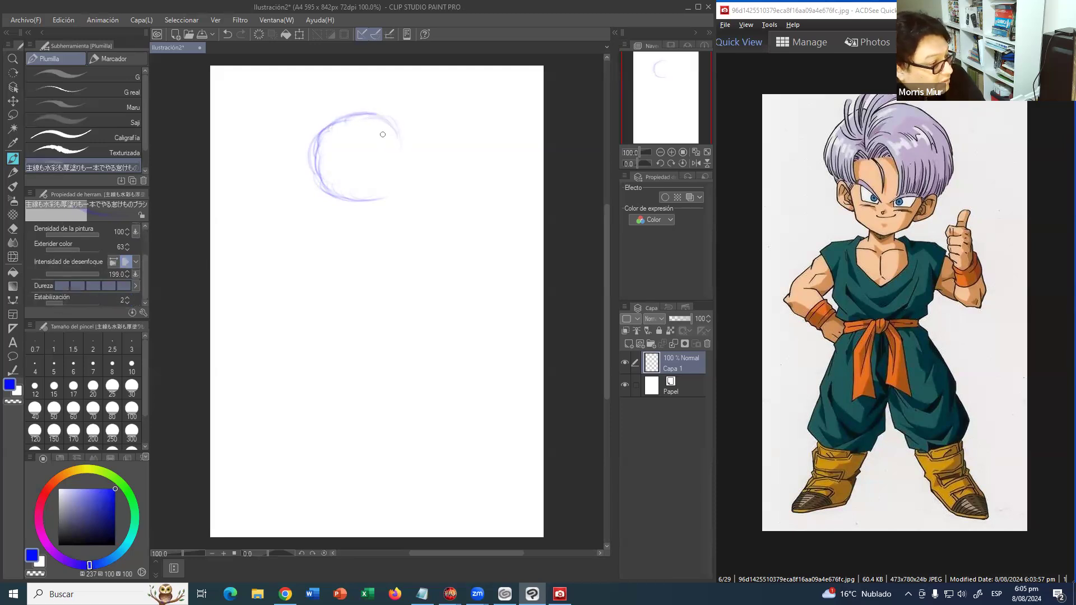
pyautogui.moveTo(395, 144); pyautogui.dragTo(398, 173)
pyautogui.moveTo(319, 183)
pyautogui.mouseDown()
pyautogui.moveTo(370, 198)
pyautogui.moveTo(357, 202)
pyautogui.moveTo(336, 193)
pyautogui.moveTo(395, 179)
pyautogui.mouseUp()
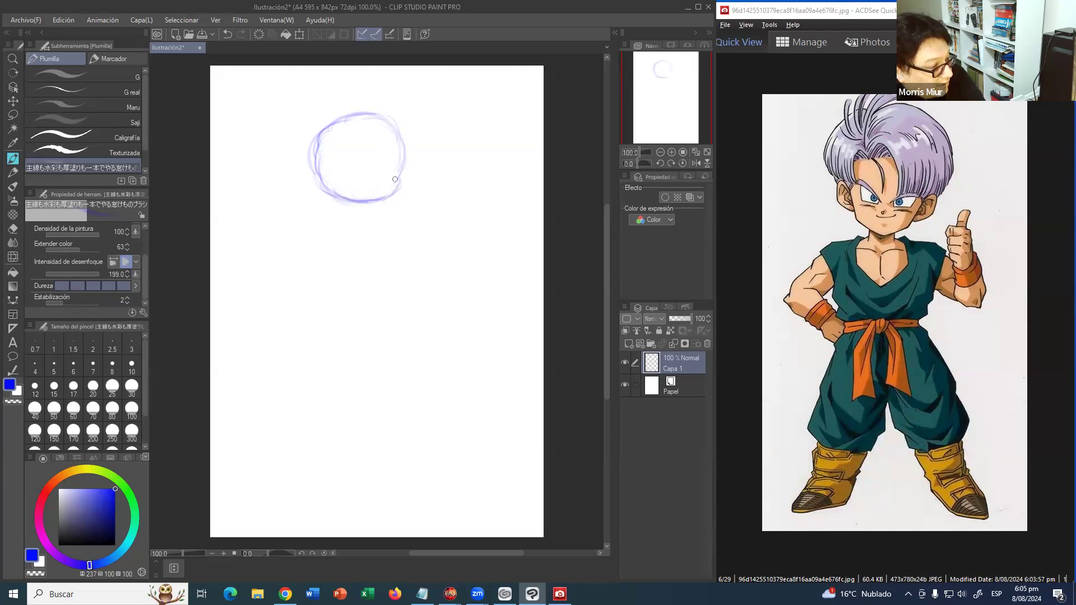
pyautogui.moveTo(325, 189)
pyautogui.mouseDown()
pyautogui.moveTo(314, 140)
pyautogui.moveTo(381, 111)
pyautogui.moveTo(399, 135)
pyautogui.moveTo(389, 191)
pyautogui.mouseUp()
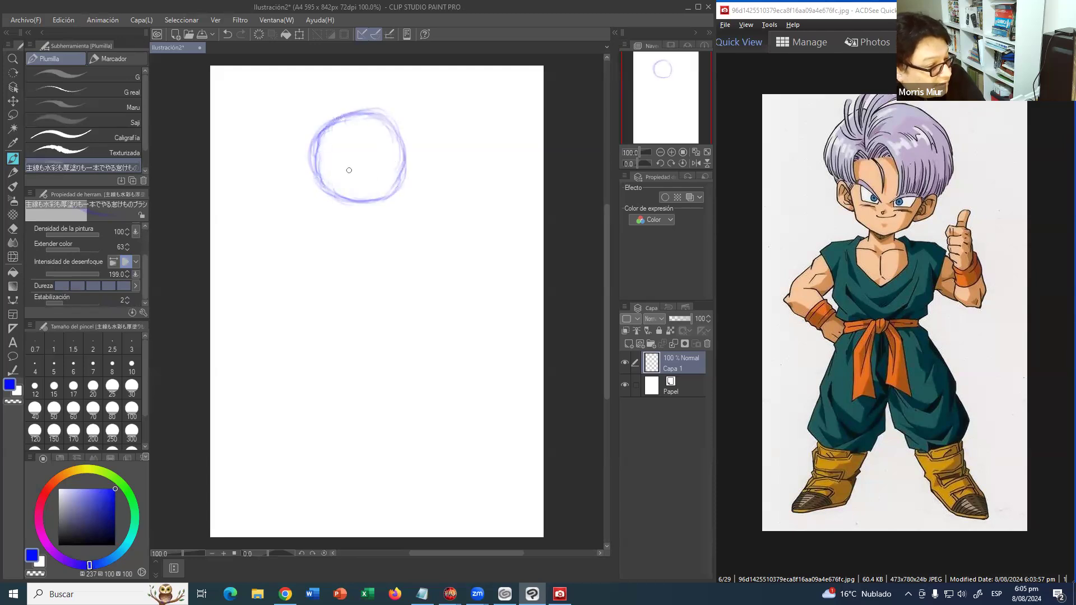
# - Add the pointed jaw below the head circle, an ear guide on its right side and a short neck line
pyautogui.moveTo(317, 178)
pyautogui.mouseDown()
pyautogui.moveTo(315, 168)
pyautogui.moveTo(321, 198)
pyautogui.moveTo(370, 221)
pyautogui.moveTo(394, 206)
pyautogui.moveTo(398, 171)
pyautogui.mouseUp()
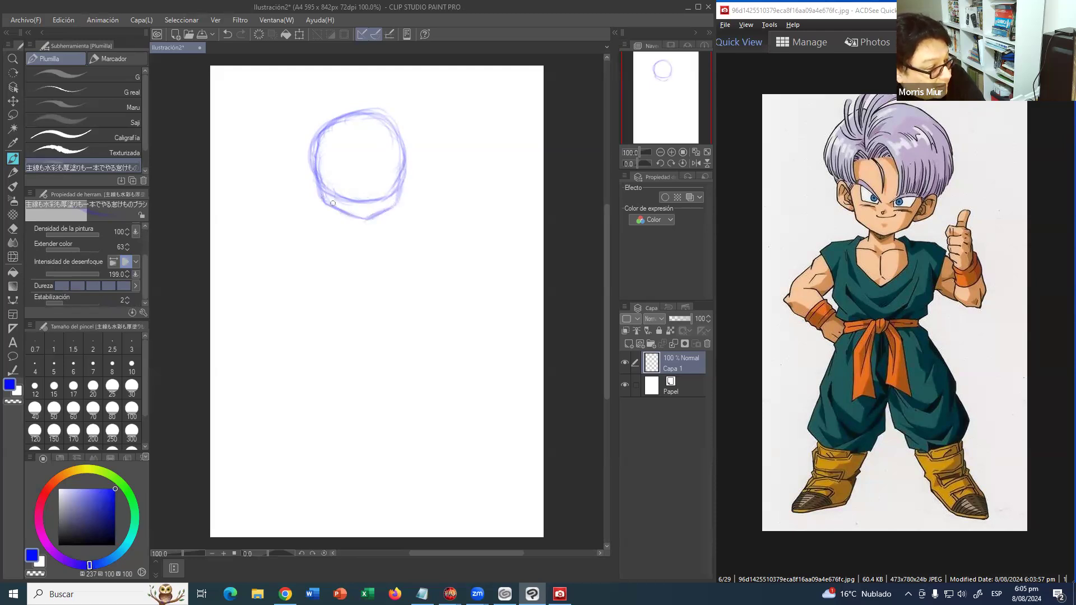
pyautogui.moveTo(323, 200)
pyautogui.mouseDown()
pyautogui.moveTo(360, 220)
pyautogui.moveTo(396, 197)
pyautogui.mouseUp()
pyautogui.moveTo(415, 158); pyautogui.dragTo(403, 206)
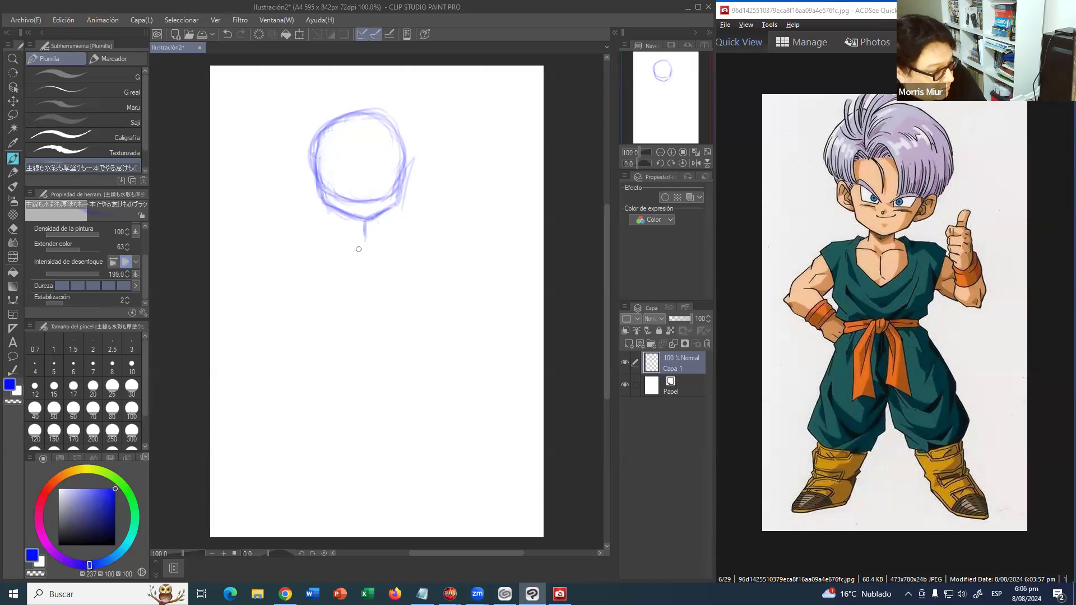
# - Sketch a rounded torso under the neck, joined by a short waist line to a curved pelvis arc
pyautogui.moveTo(350, 238)
pyautogui.mouseDown()
pyautogui.moveTo(330, 256)
pyautogui.moveTo(363, 243)
pyautogui.moveTo(338, 241)
pyautogui.moveTo(396, 239)
pyautogui.moveTo(332, 243)
pyautogui.moveTo(334, 306)
pyautogui.moveTo(356, 286)
pyautogui.moveTo(342, 288)
pyautogui.moveTo(379, 290)
pyautogui.moveTo(395, 239)
pyautogui.moveTo(393, 291)
pyautogui.mouseUp()
pyautogui.moveTo(335, 257)
pyautogui.mouseDown()
pyautogui.moveTo(332, 244)
pyautogui.moveTo(336, 309)
pyautogui.moveTo(351, 285)
pyautogui.moveTo(391, 278)
pyautogui.moveTo(385, 257)
pyautogui.moveTo(399, 292)
pyautogui.moveTo(388, 306)
pyautogui.mouseUp()
pyautogui.moveTo(395, 259)
pyautogui.mouseDown()
pyautogui.moveTo(395, 283)
pyautogui.moveTo(363, 320)
pyautogui.moveTo(363, 343)
pyautogui.moveTo(339, 344)
pyautogui.moveTo(391, 337)
pyautogui.moveTo(329, 348)
pyautogui.moveTo(347, 340)
pyautogui.moveTo(399, 358)
pyautogui.mouseUp()
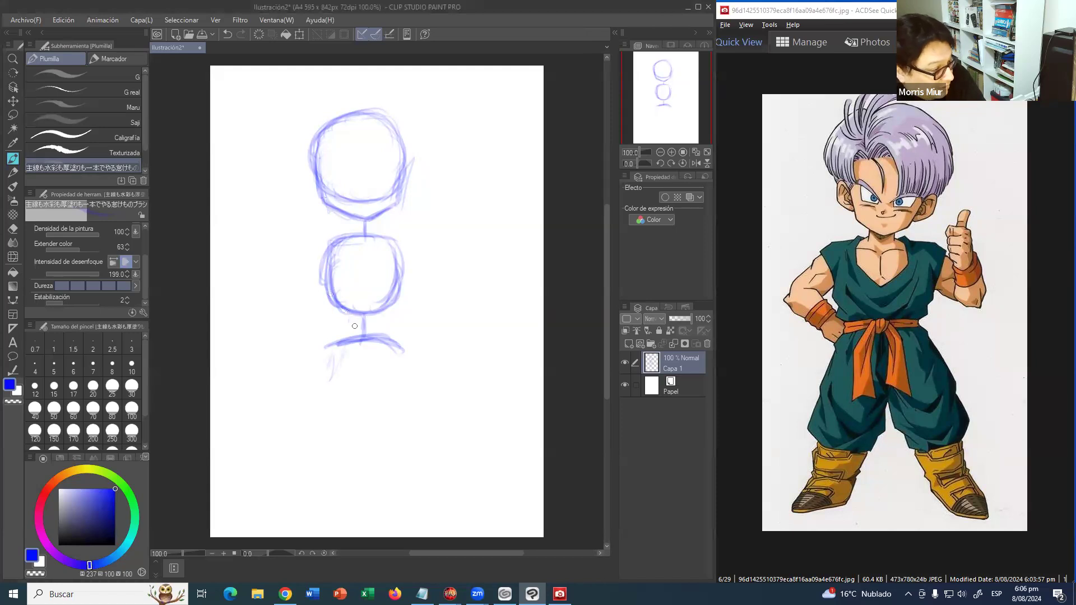
# - Draw the vertical centre line of the pelvis and an oval hip joint at each end of the pelvis arc
pyautogui.moveTo(362, 356)
pyautogui.mouseDown()
pyautogui.moveTo(365, 381)
pyautogui.moveTo(363, 351)
pyautogui.mouseUp()
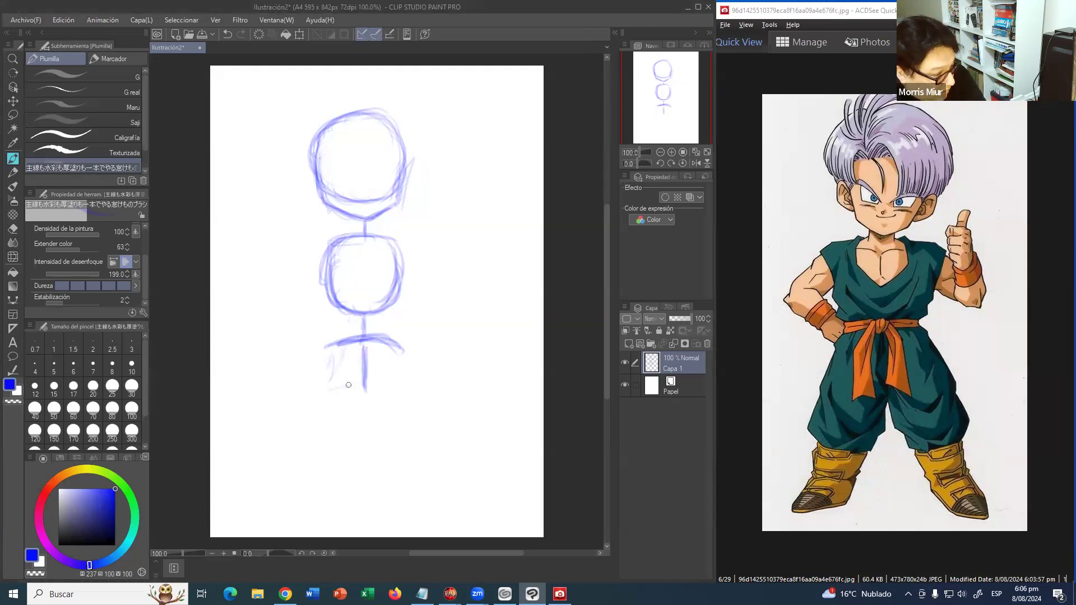
pyautogui.moveTo(334, 347)
pyautogui.mouseDown()
pyautogui.moveTo(323, 370)
pyautogui.moveTo(347, 367)
pyautogui.moveTo(338, 344)
pyautogui.mouseUp()
pyautogui.moveTo(392, 366)
pyautogui.mouseDown()
pyautogui.moveTo(399, 387)
pyautogui.moveTo(392, 359)
pyautogui.moveTo(409, 354)
pyautogui.moveTo(411, 388)
pyautogui.mouseUp()
pyautogui.hotkey('ctrl', 'z')
pyautogui.moveTo(394, 345)
pyautogui.mouseDown()
pyautogui.moveTo(405, 363)
pyautogui.moveTo(394, 379)
pyautogui.moveTo(406, 350)
pyautogui.moveTo(414, 386)
pyautogui.mouseUp()
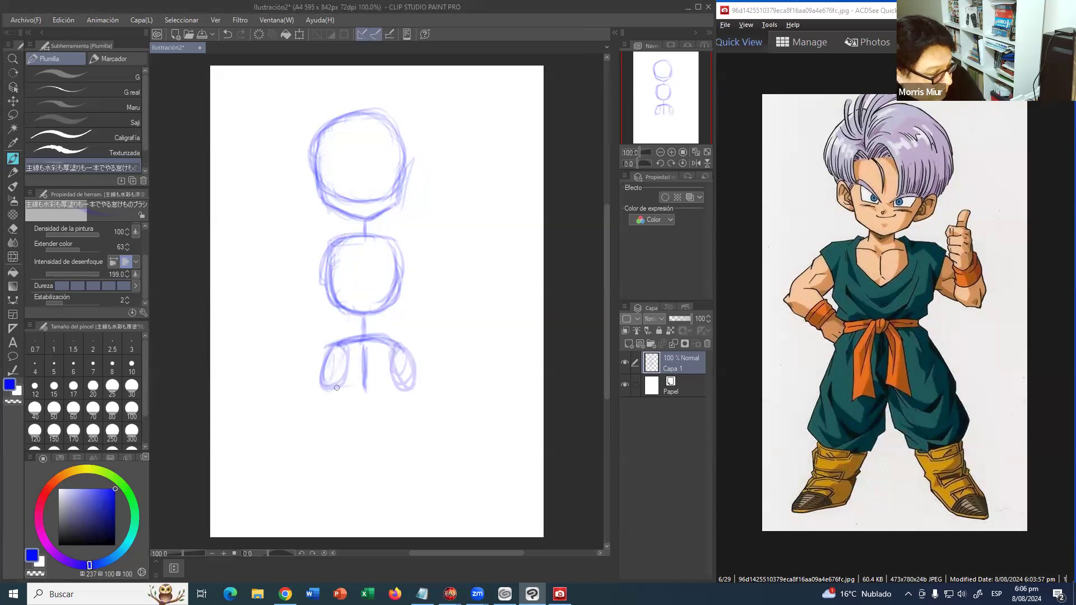
# - Sketch two straight legs spreading outward from the hip ovals, each ending in a circle for the foot
pyautogui.moveTo(324, 394); pyautogui.dragTo(300, 485)
pyautogui.moveTo(411, 384); pyautogui.dragTo(432, 462)
pyautogui.moveTo(411, 384); pyautogui.dragTo(437, 489)
pyautogui.moveTo(411, 403)
pyautogui.mouseDown()
pyautogui.moveTo(441, 488)
pyautogui.moveTo(434, 444)
pyautogui.moveTo(451, 483)
pyautogui.mouseUp()
pyautogui.moveTo(433, 440); pyautogui.dragTo(454, 479)
pyautogui.moveTo(418, 422); pyautogui.dragTo(449, 487)
pyautogui.moveTo(425, 447); pyautogui.dragTo(451, 490)
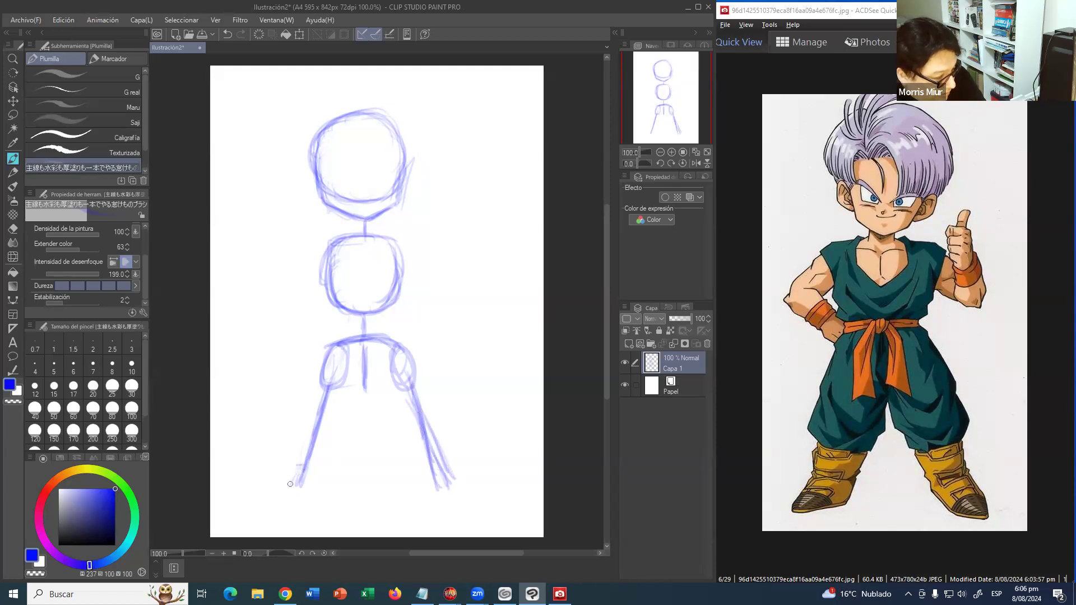
pyautogui.moveTo(286, 484)
pyautogui.mouseDown()
pyautogui.moveTo(297, 504)
pyautogui.moveTo(313, 476)
pyautogui.moveTo(289, 487)
pyautogui.moveTo(317, 488)
pyautogui.moveTo(299, 472)
pyautogui.moveTo(319, 484)
pyautogui.moveTo(328, 472)
pyautogui.moveTo(307, 468)
pyautogui.mouseUp()
pyautogui.moveTo(431, 477)
pyautogui.mouseDown()
pyautogui.moveTo(440, 503)
pyautogui.moveTo(455, 483)
pyautogui.moveTo(435, 474)
pyautogui.moveTo(438, 503)
pyautogui.mouseUp()
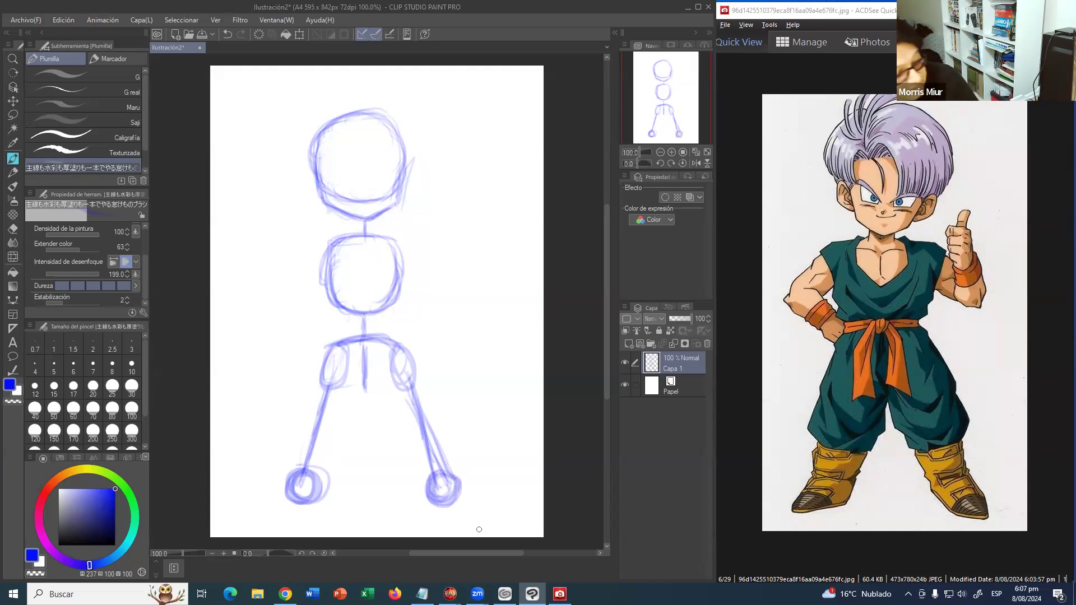
# - Transform the skeleton sketch to shift it slightly upward on the page
pyautogui.hotkey('ctrl', 't')
pyautogui.moveTo(450, 371)
pyautogui.mouseDown()
pyautogui.moveTo(453, 360)
pyautogui.moveTo(437, 369)
pyautogui.mouseUp()
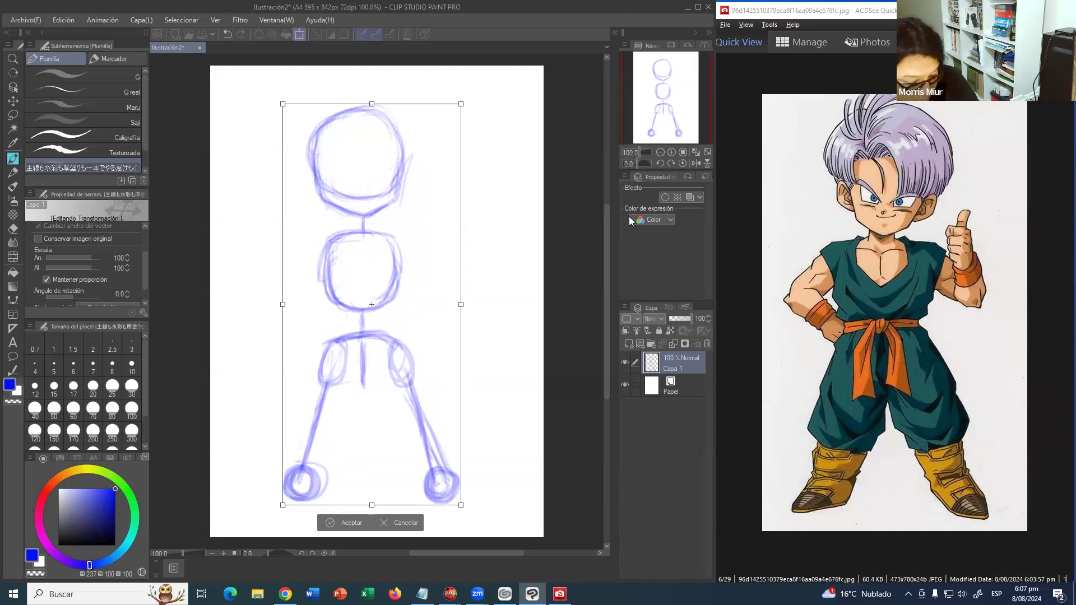
pyautogui.press('Return')
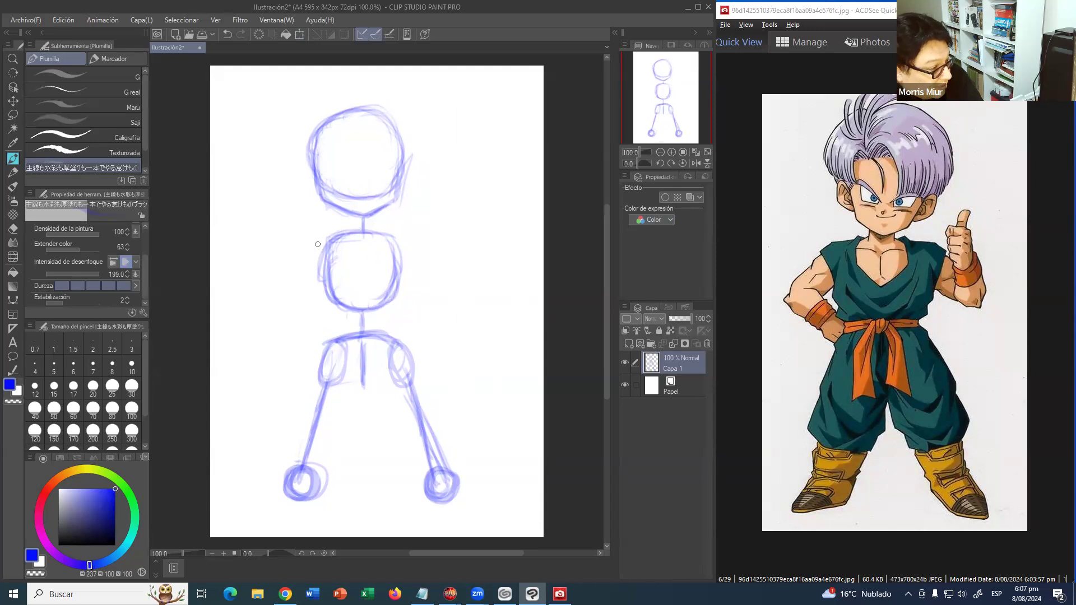
# - Add shoulder circles on both sides of the torso and a left-side bent arm with its hand on the hip
pyautogui.moveTo(321, 243)
pyautogui.mouseDown()
pyautogui.moveTo(312, 263)
pyautogui.moveTo(311, 249)
pyautogui.moveTo(332, 257)
pyautogui.moveTo(319, 268)
pyautogui.moveTo(313, 243)
pyautogui.moveTo(337, 261)
pyautogui.mouseUp()
pyautogui.moveTo(409, 248)
pyautogui.mouseDown()
pyautogui.moveTo(399, 263)
pyautogui.moveTo(415, 243)
pyautogui.moveTo(414, 255)
pyautogui.mouseUp()
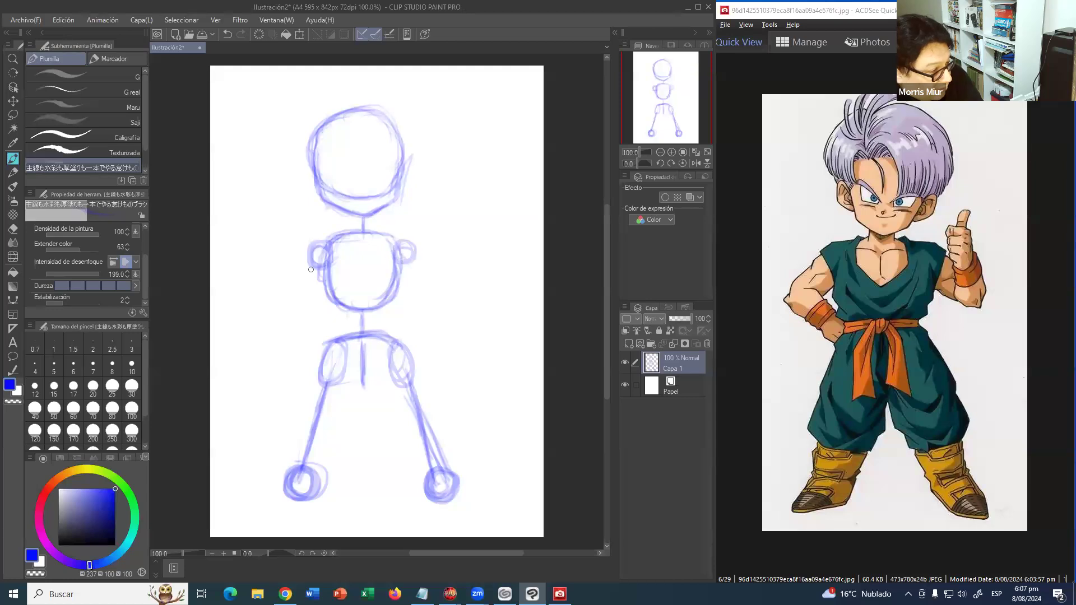
pyautogui.moveTo(311, 263)
pyautogui.mouseDown()
pyautogui.moveTo(275, 300)
pyautogui.moveTo(294, 282)
pyautogui.moveTo(282, 311)
pyautogui.moveTo(313, 341)
pyautogui.moveTo(307, 358)
pyautogui.moveTo(323, 335)
pyautogui.mouseUp()
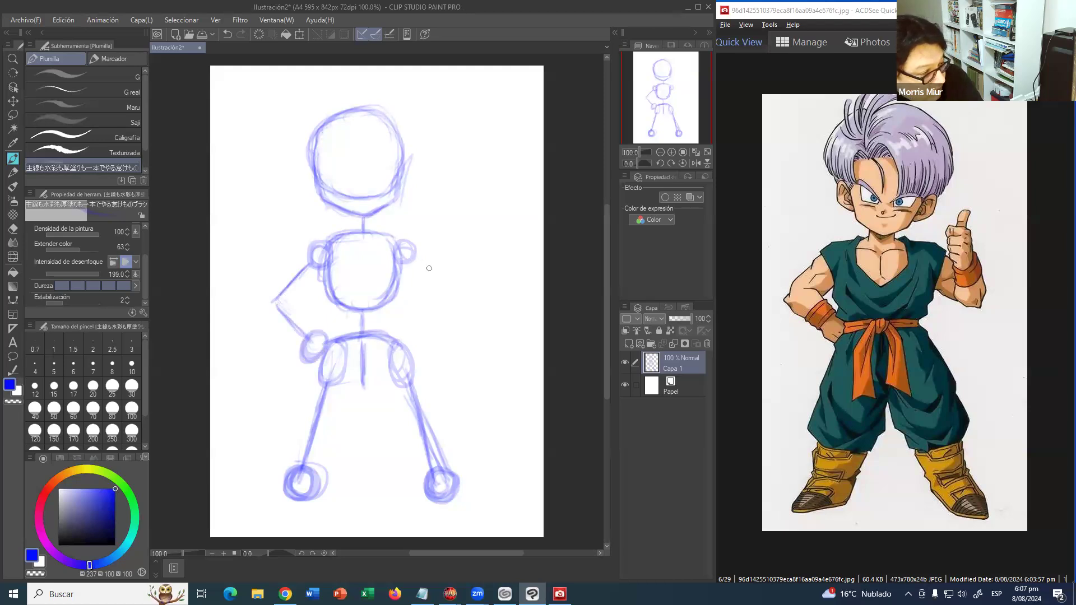
# - Sketch the right-side arm bent upward, with a circle at the elbow and an oval for the raised fist
pyautogui.moveTo(419, 266)
pyautogui.mouseDown()
pyautogui.moveTo(456, 309)
pyautogui.moveTo(442, 292)
pyautogui.moveTo(447, 312)
pyautogui.moveTo(457, 287)
pyautogui.moveTo(448, 294)
pyautogui.moveTo(446, 277)
pyautogui.moveTo(447, 295)
pyautogui.moveTo(443, 270)
pyautogui.mouseUp()
pyautogui.moveTo(439, 230)
pyautogui.mouseDown()
pyautogui.moveTo(433, 252)
pyautogui.moveTo(426, 227)
pyautogui.moveTo(441, 235)
pyautogui.moveTo(440, 256)
pyautogui.moveTo(418, 231)
pyautogui.mouseUp()
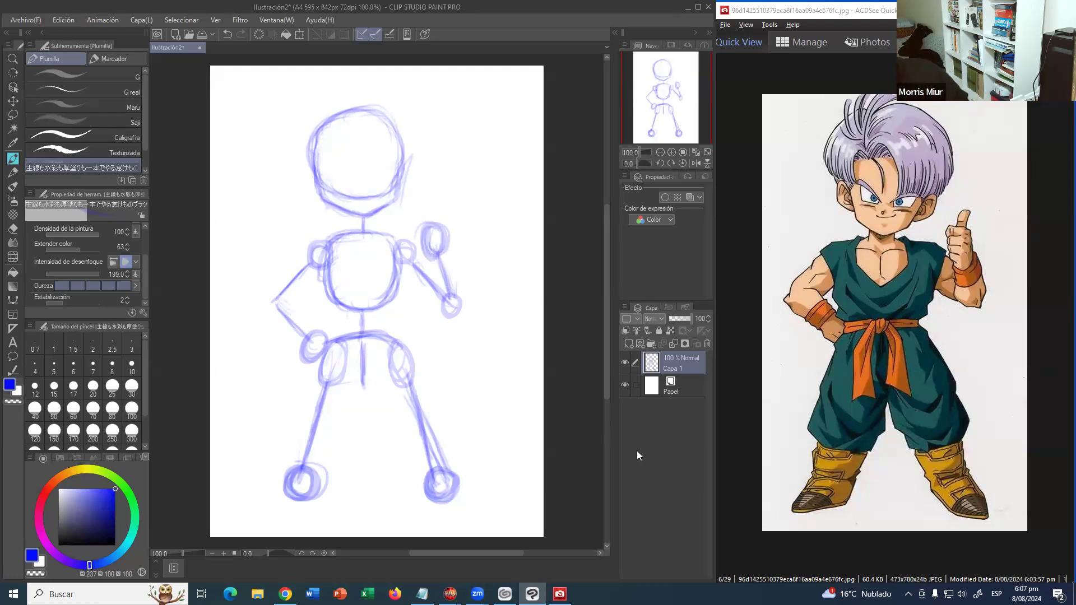
pyautogui.moveTo(481, 284)
pyautogui.mouseDown()
pyautogui.moveTo(491, 287)
pyautogui.moveTo(477, 282)
pyautogui.mouseUp()
pyautogui.hotkey('ctrl', 't')
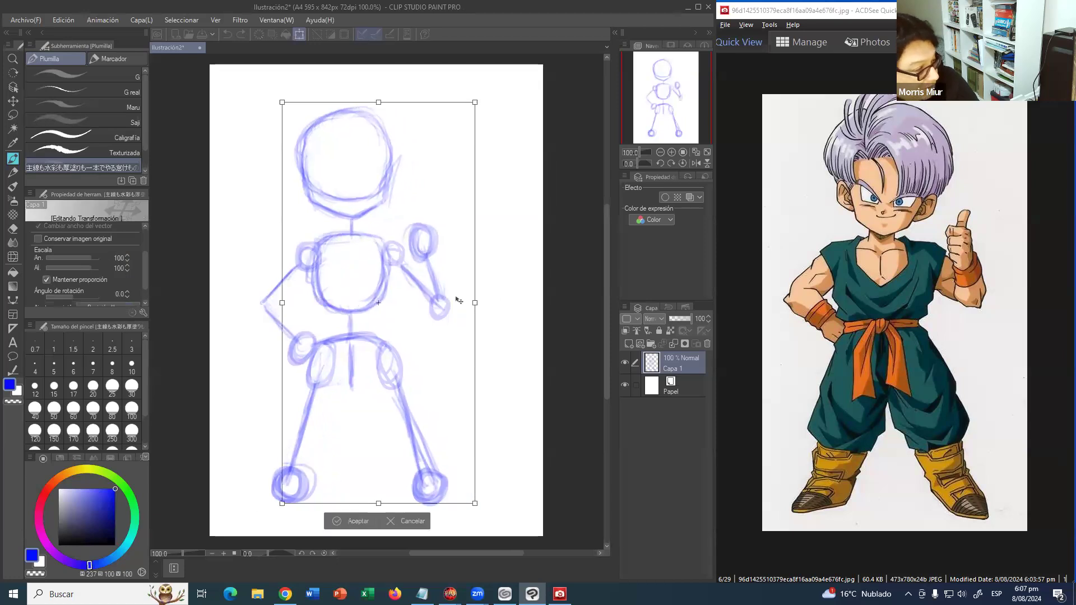
pyautogui.moveTo(458, 301); pyautogui.dragTo(451, 302)
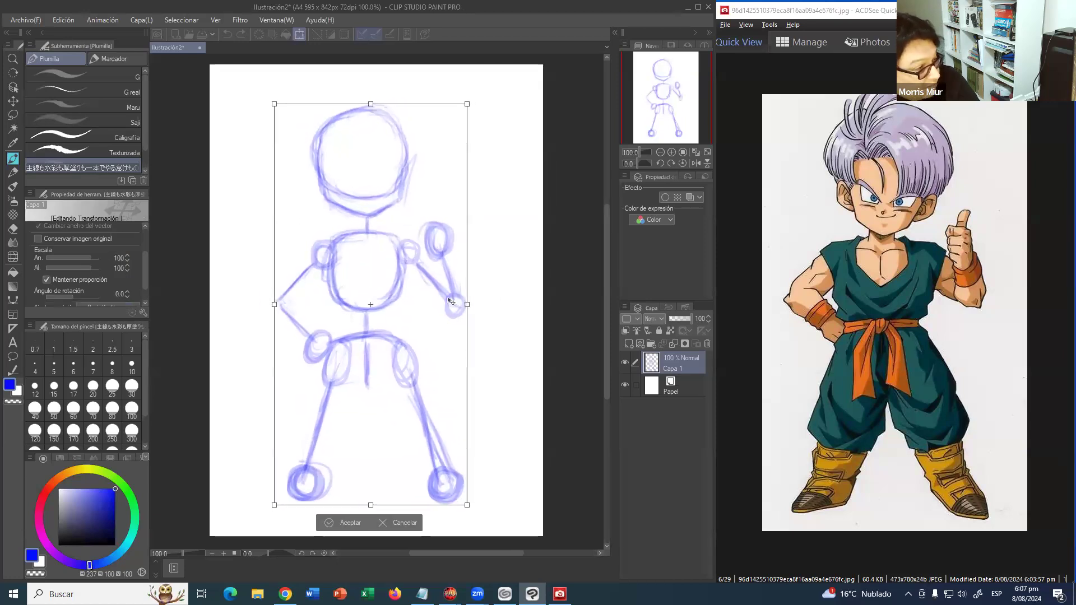
pyautogui.moveTo(480, 105); pyautogui.dragTo(460, 100)
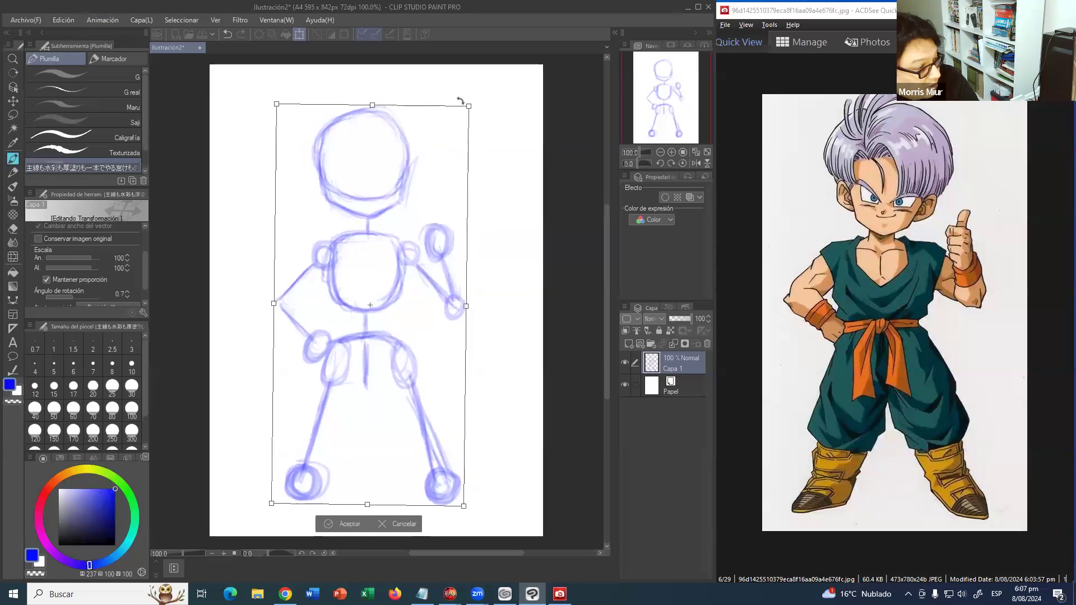
pyautogui.press('Escape')
# - Scale the skeleton sketch down to 95% in proportion and reposition it near the centre of the page
pyautogui.hotkey('ctrl', 't')
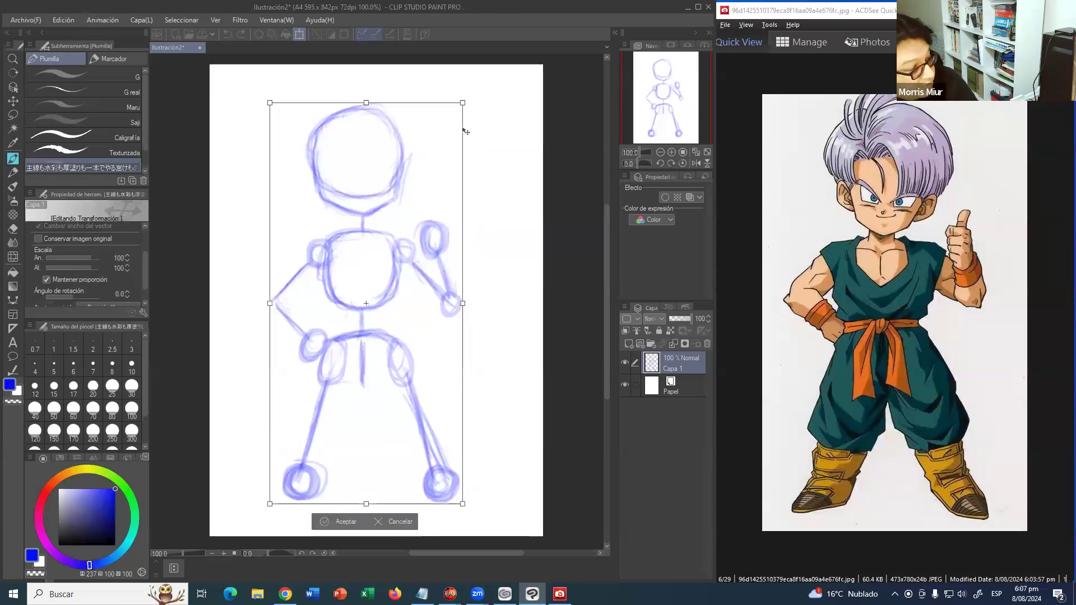
pyautogui.moveTo(462, 103); pyautogui.dragTo(439, 121)
pyautogui.moveTo(382, 195); pyautogui.dragTo(389, 184)
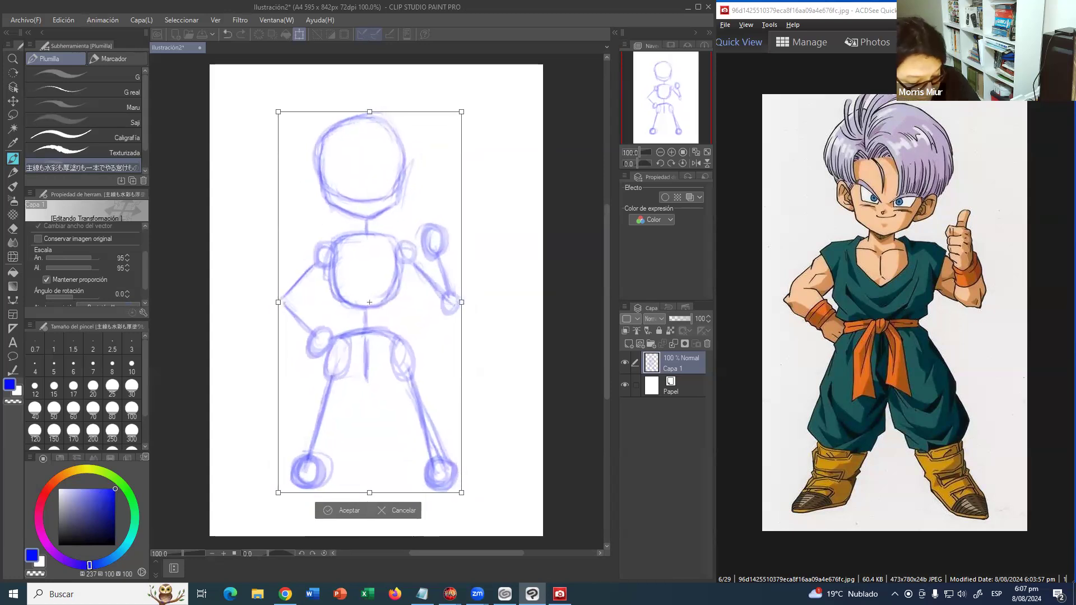
pyautogui.press('Return')
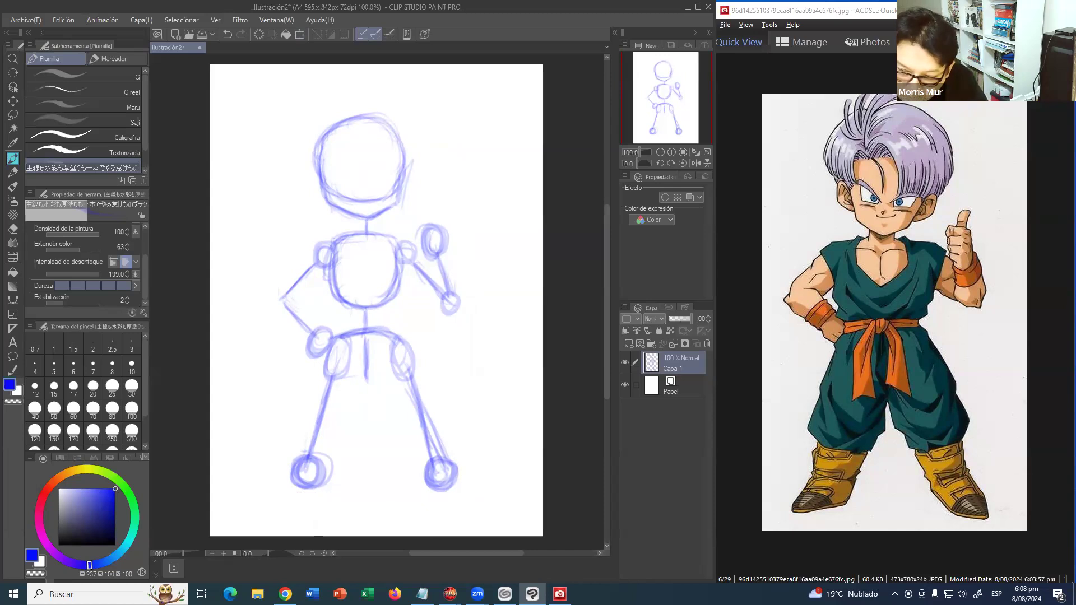
pyautogui.press('super+shift+s')
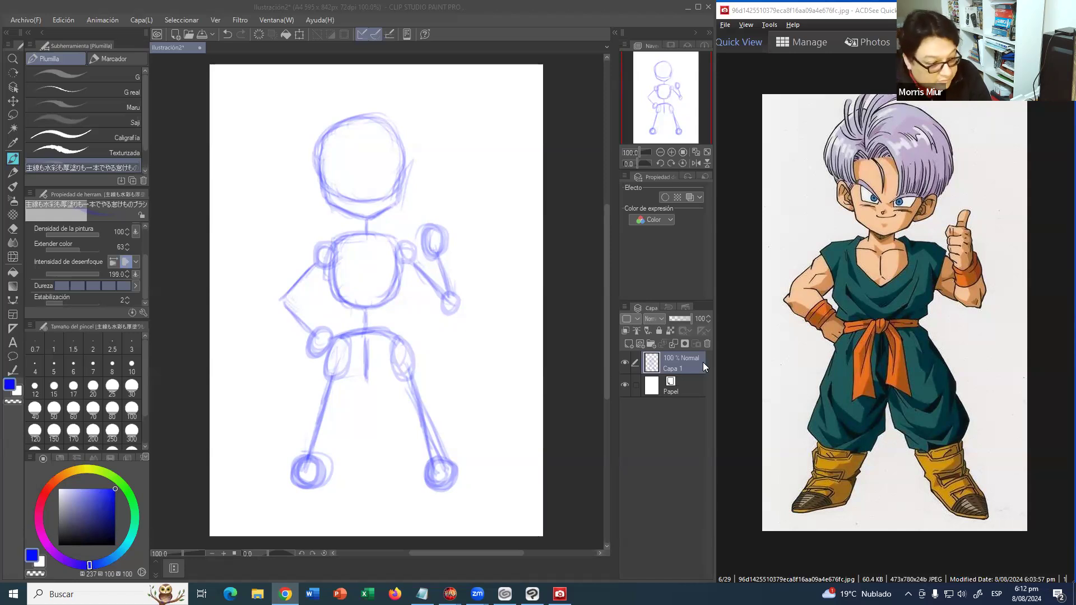
# - Narrow the drawing program's window and widen the reference image viewer to fill the freed space beside it
pyautogui.click(714, 393)
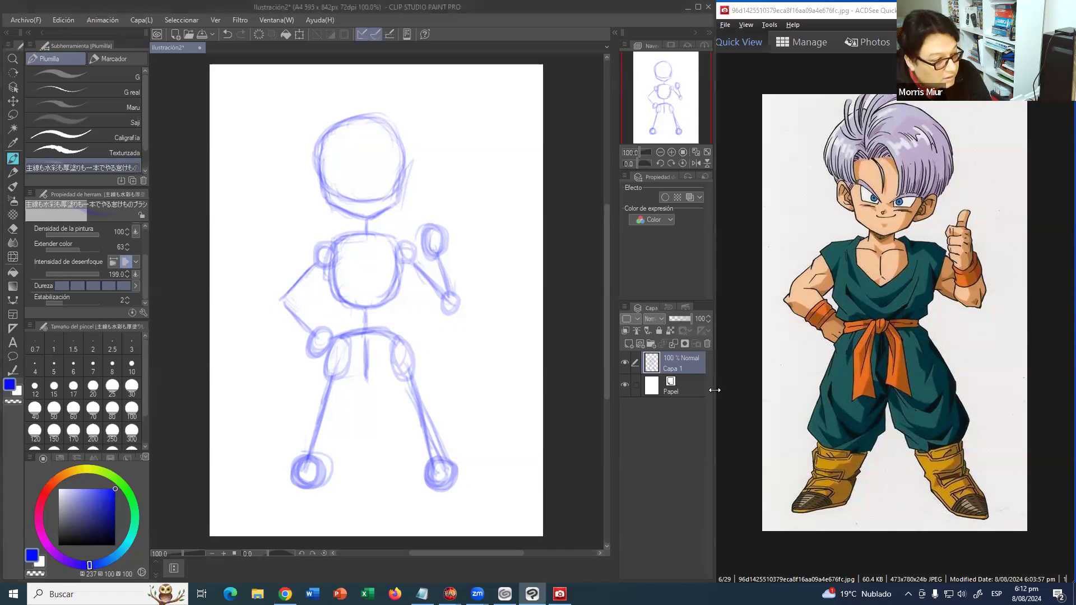
pyautogui.moveTo(714, 390); pyautogui.dragTo(719, 382)
pyautogui.click(715, 381)
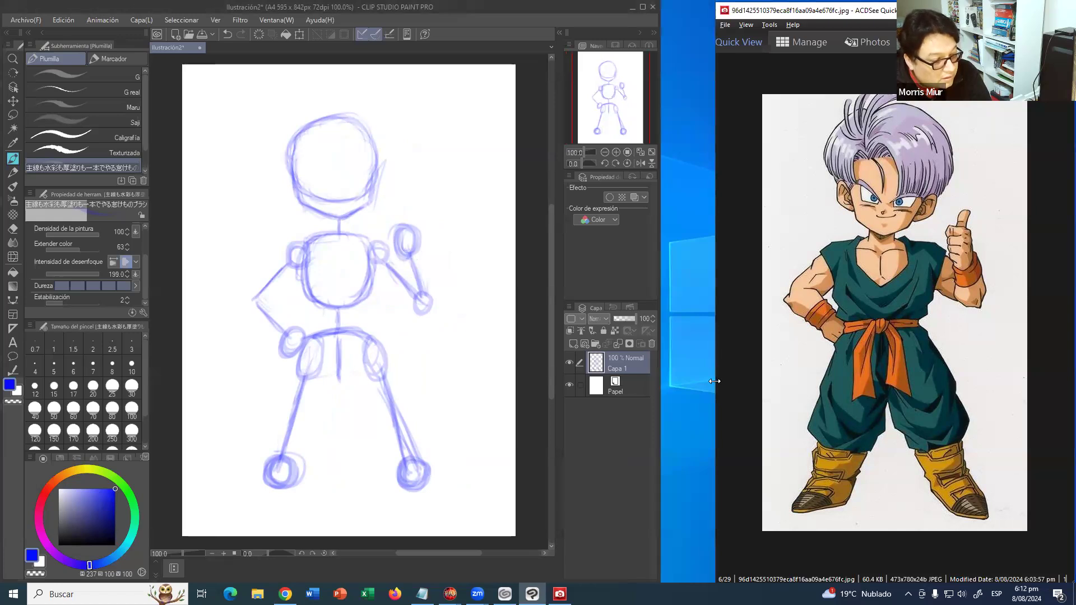
pyautogui.moveTo(714, 381); pyautogui.dragTo(661, 386)
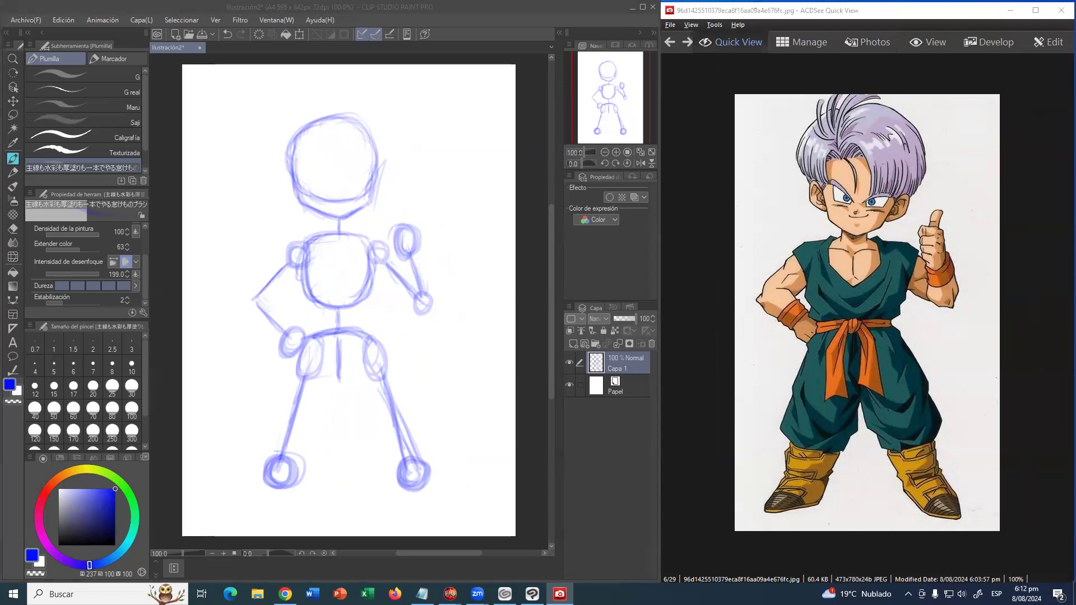
# - Examine the sketched head at 242% and the character's head in the reference image at 300%
pyautogui.press('alt')
pyautogui.click(12, 58)
pyautogui.click(339, 164)
pyautogui.moveTo(339, 163); pyautogui.dragTo(387, 239)
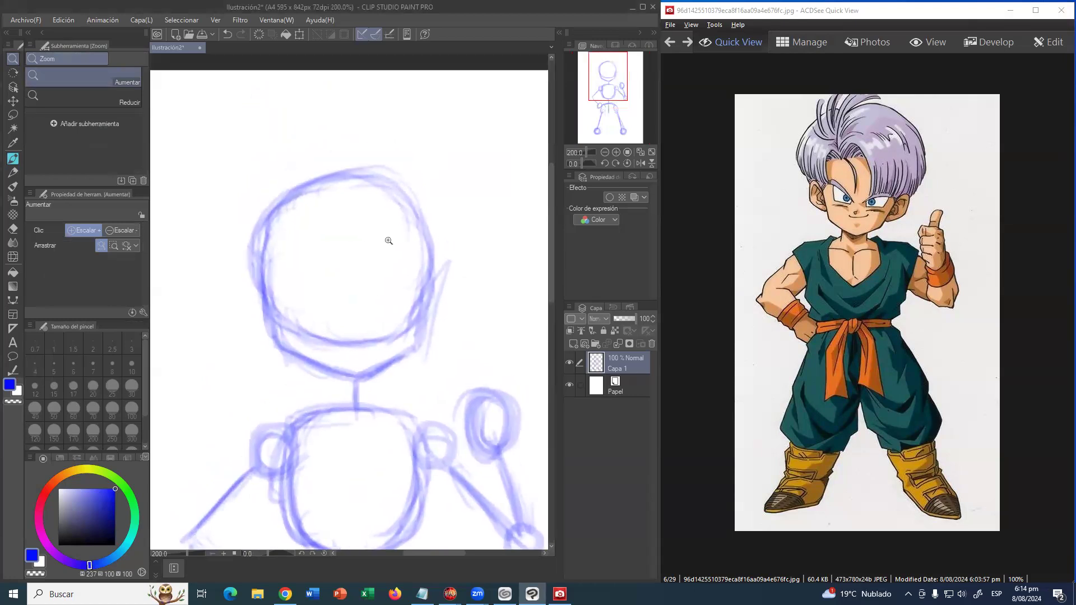
pyautogui.click(845, 198)
pyautogui.scroll(3, 847, 208)
pyautogui.moveTo(852, 240); pyautogui.dragTo(880, 376)
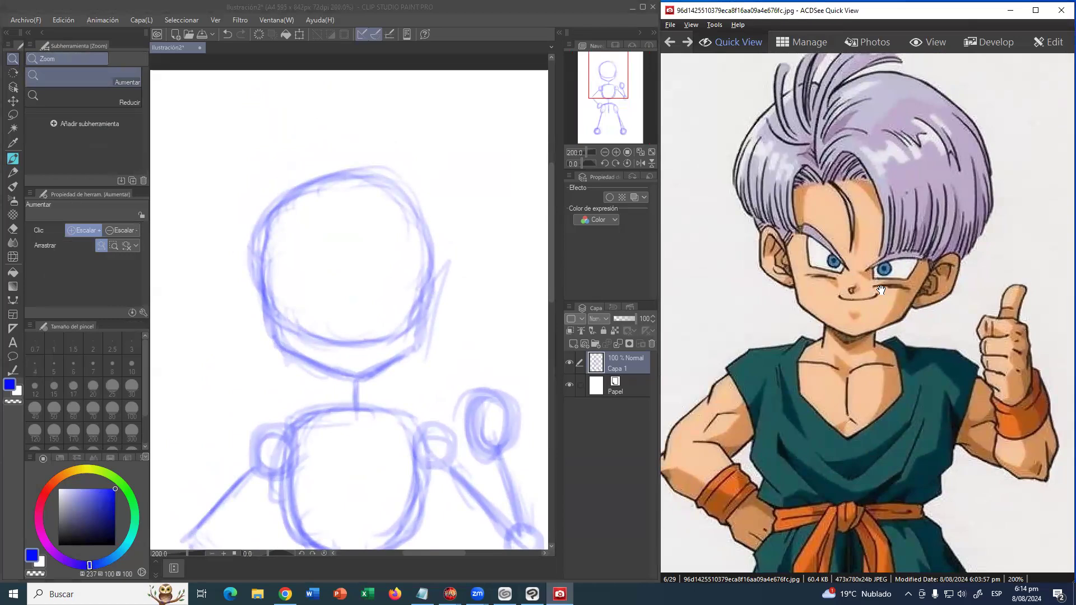
pyautogui.scroll(1, 875, 250)
pyautogui.moveTo(874, 247); pyautogui.dragTo(880, 385)
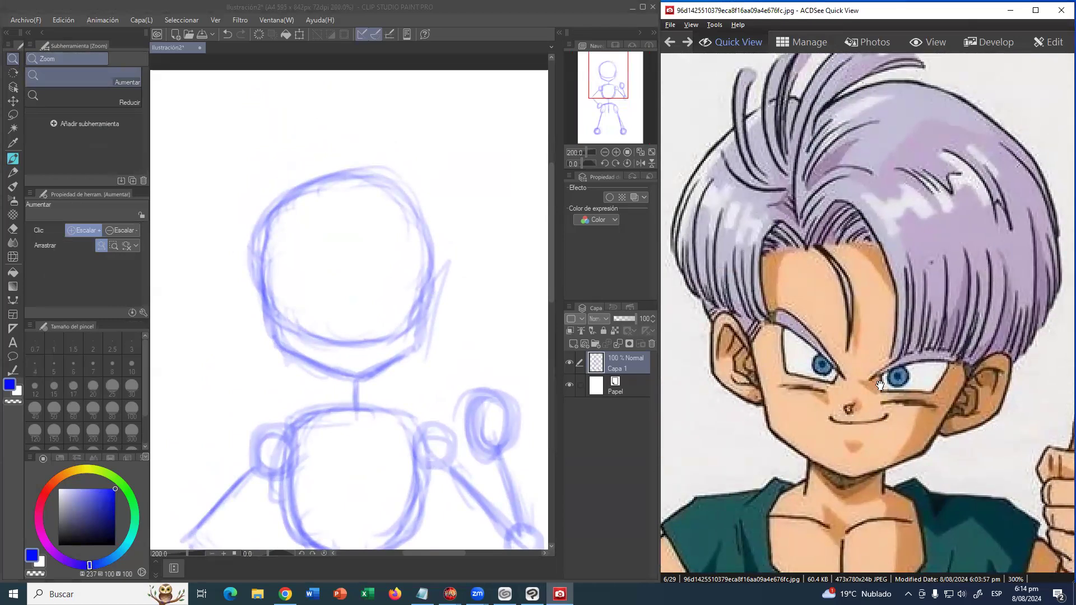
pyautogui.scroll(1, 377, 188)
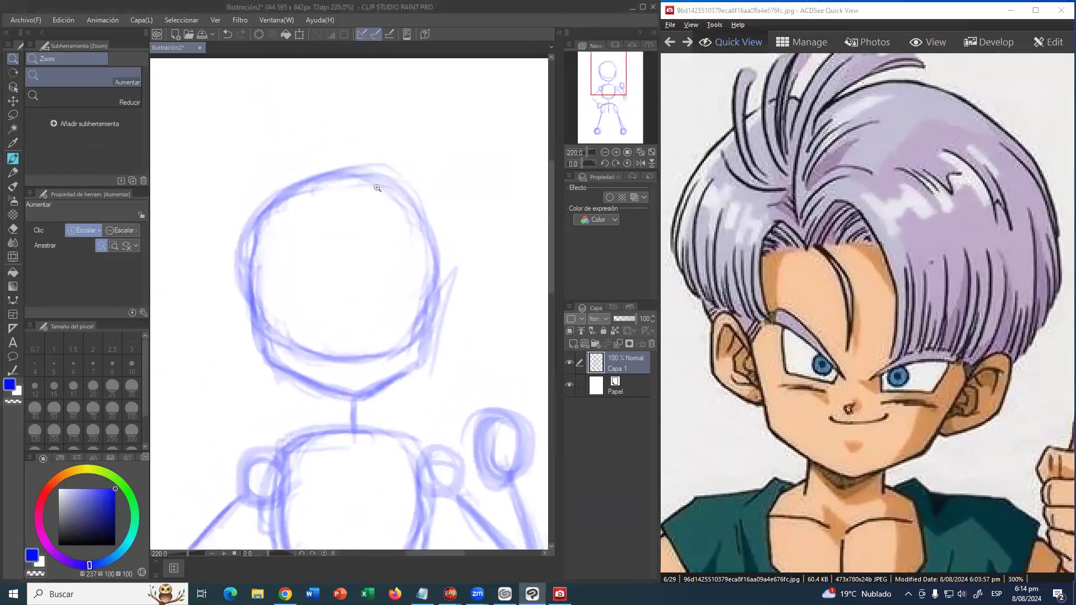
pyautogui.scroll(1, 377, 188)
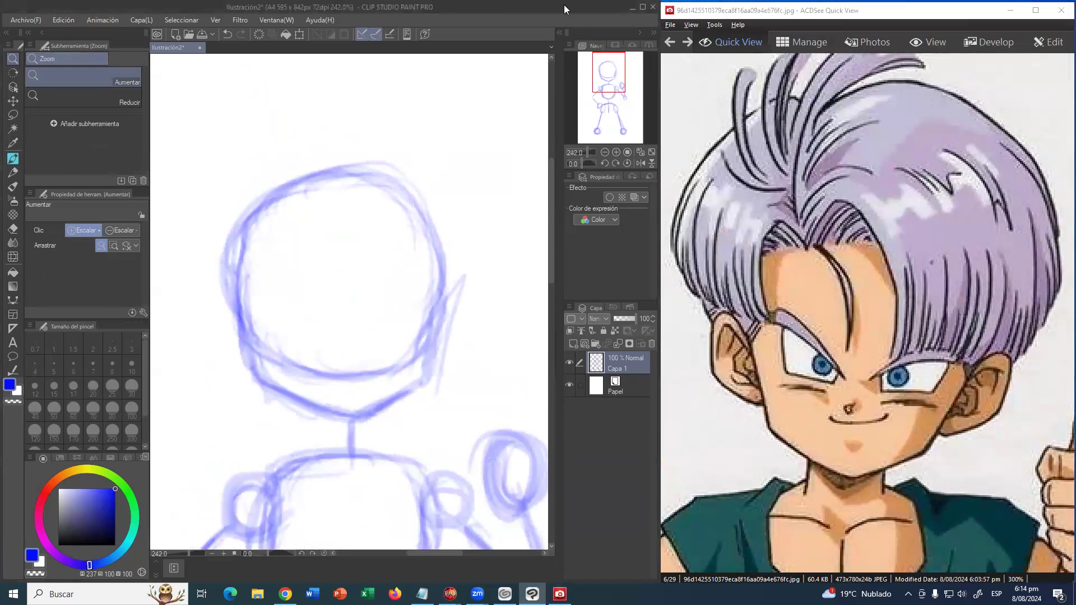
# - Fade the construction sketch layer to 63% opacity and add a new layer above it, with the pen sized to 5.5
pyautogui.click(13, 160)
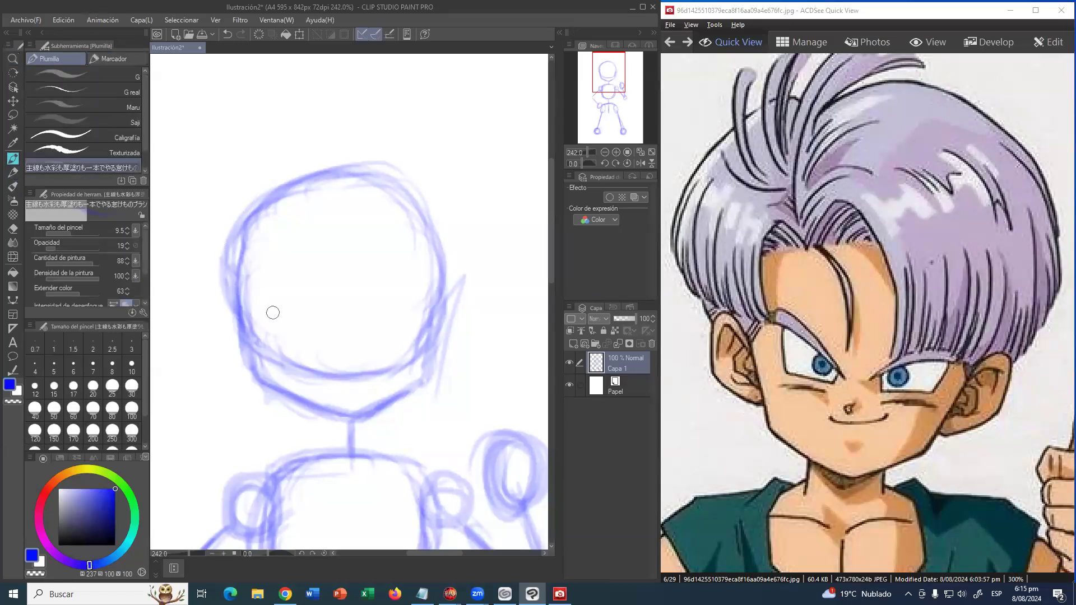
pyautogui.keyDown('ctrl'); pyautogui.keyDown('alt'); pyautogui.moveTo(275, 306); pyautogui.dragTo(270, 307); pyautogui.keyUp('alt'); pyautogui.keyUp('ctrl')
pyautogui.moveTo(635, 321); pyautogui.dragTo(629, 324)
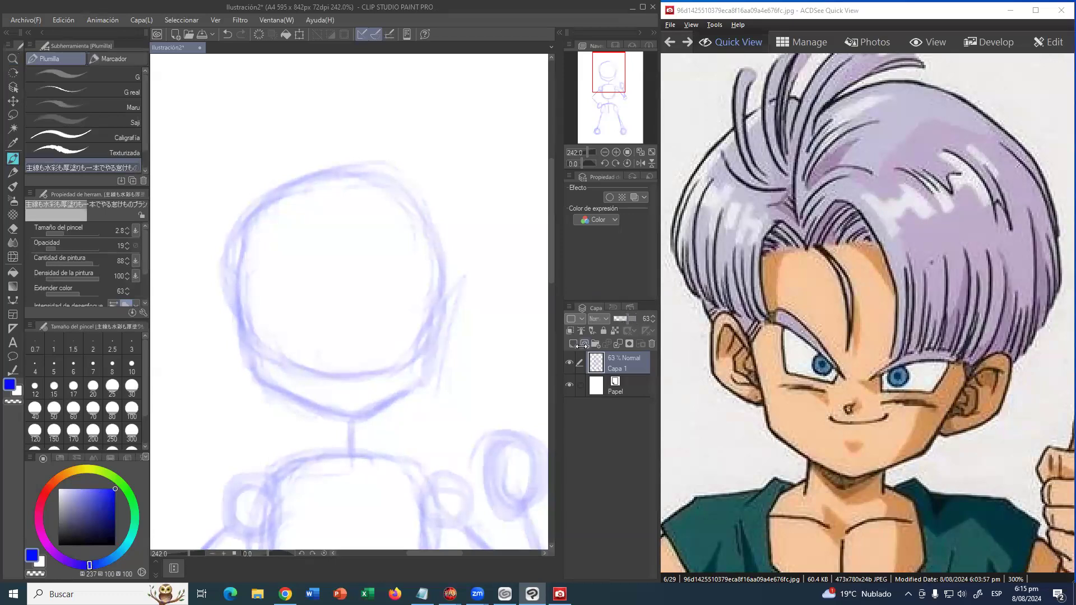
pyautogui.click(573, 344)
pyautogui.moveTo(282, 303); pyautogui.dragTo(270, 307)
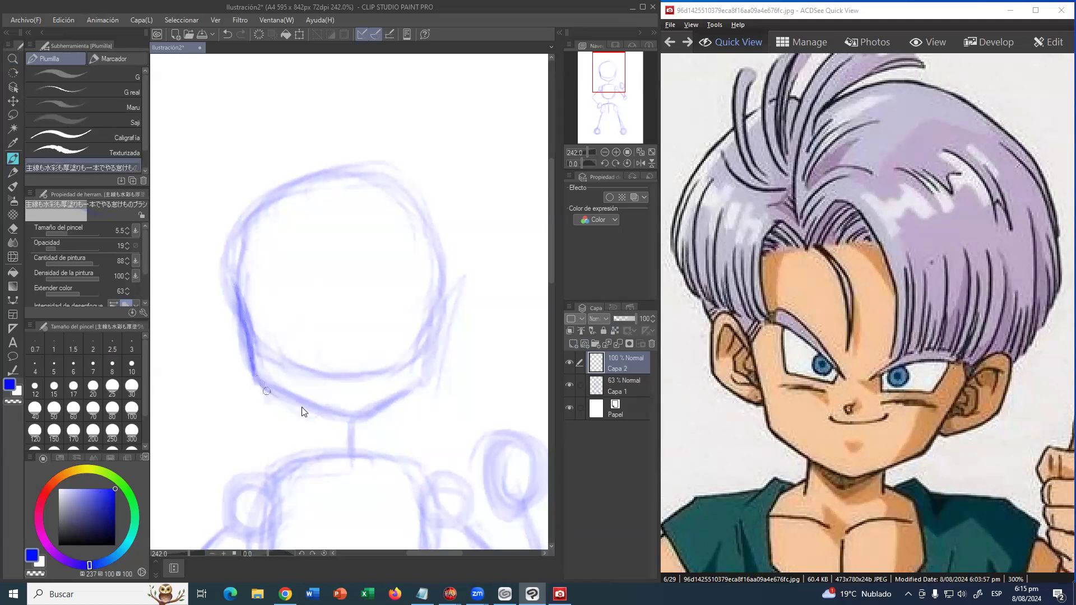
# - Outline the face on the new layer with straight cheeks and an angular jaw meeting in a pointed chin above the neck
pyautogui.moveTo(264, 393); pyautogui.dragTo(324, 420)
pyautogui.moveTo(263, 395)
pyautogui.mouseDown()
pyautogui.moveTo(367, 423)
pyautogui.moveTo(399, 405)
pyautogui.mouseUp()
pyautogui.hotkey('ctrl', 'z')
pyautogui.hotkey('ctrl', 'z')
pyautogui.hotkey('ctrl', 'z')
pyautogui.moveTo(362, 420)
pyautogui.mouseDown()
pyautogui.moveTo(402, 399)
pyautogui.moveTo(351, 422)
pyautogui.moveTo(425, 382)
pyautogui.mouseUp()
pyautogui.moveTo(392, 407)
pyautogui.mouseDown()
pyautogui.moveTo(432, 363)
pyautogui.moveTo(423, 380)
pyautogui.moveTo(435, 303)
pyautogui.moveTo(428, 377)
pyautogui.moveTo(445, 288)
pyautogui.moveTo(427, 342)
pyautogui.mouseUp()
pyautogui.moveTo(448, 265); pyautogui.dragTo(416, 347)
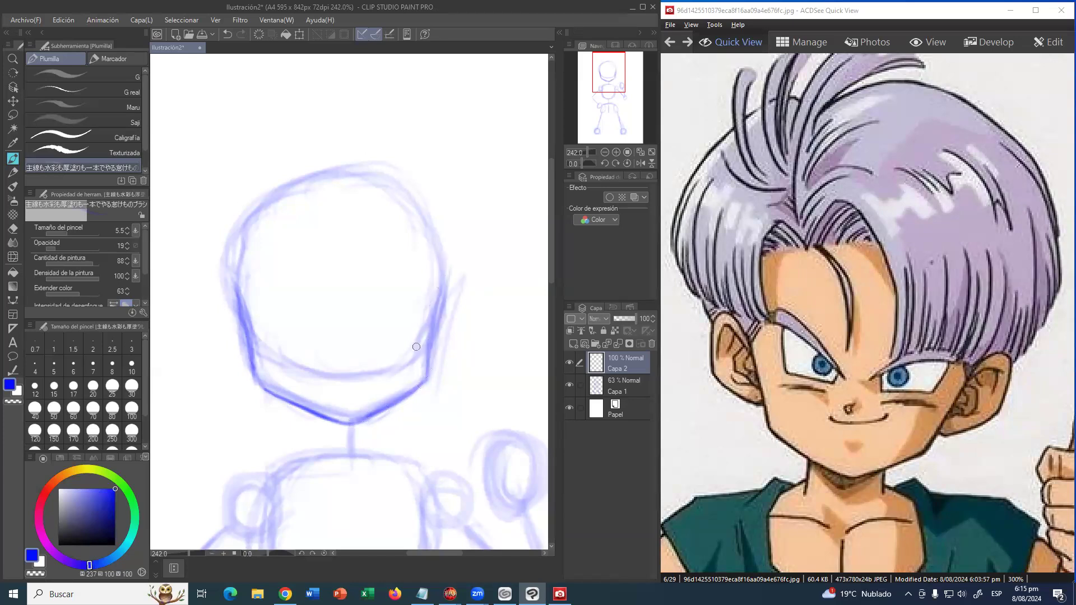
# - Draw two upward-arched guide lines across the face, one at brow height and one at nose height, extending past both sides
pyautogui.moveTo(211, 290)
pyautogui.mouseDown()
pyautogui.moveTo(262, 271)
pyautogui.moveTo(331, 268)
pyautogui.mouseUp()
pyautogui.moveTo(239, 278)
pyautogui.mouseDown()
pyautogui.moveTo(350, 271)
pyautogui.moveTo(230, 278)
pyautogui.moveTo(342, 276)
pyautogui.moveTo(305, 266)
pyautogui.moveTo(375, 270)
pyautogui.mouseUp()
pyautogui.moveTo(292, 268); pyautogui.dragTo(436, 276)
pyautogui.moveTo(325, 267); pyautogui.dragTo(452, 279)
pyautogui.moveTo(365, 265); pyautogui.dragTo(483, 300)
pyautogui.moveTo(413, 274); pyautogui.dragTo(491, 307)
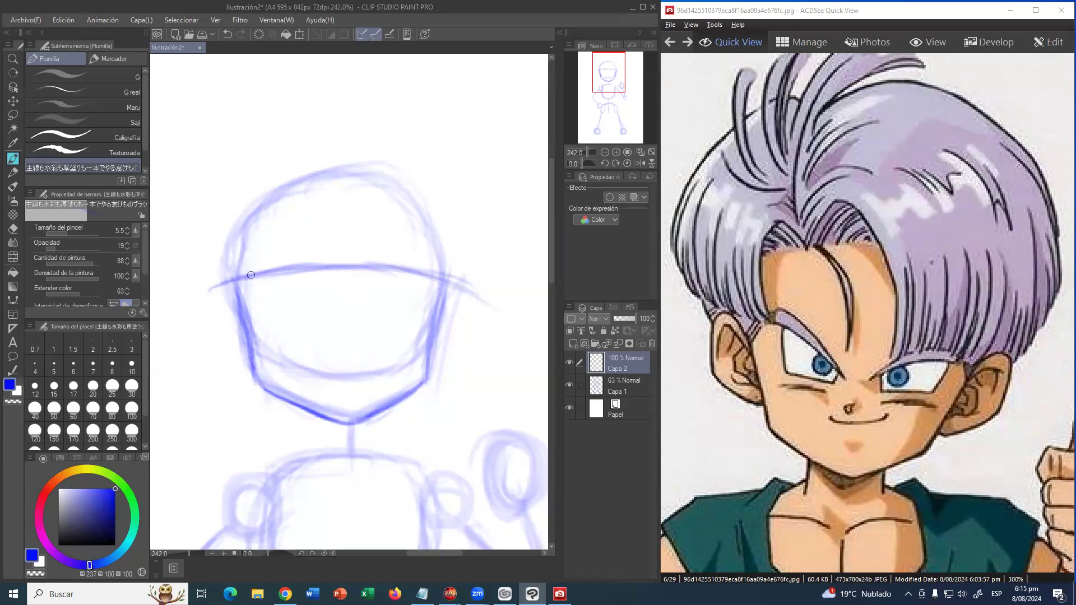
pyautogui.moveTo(191, 300)
pyautogui.mouseDown()
pyautogui.moveTo(275, 280)
pyautogui.moveTo(410, 273)
pyautogui.moveTo(439, 284)
pyautogui.mouseUp()
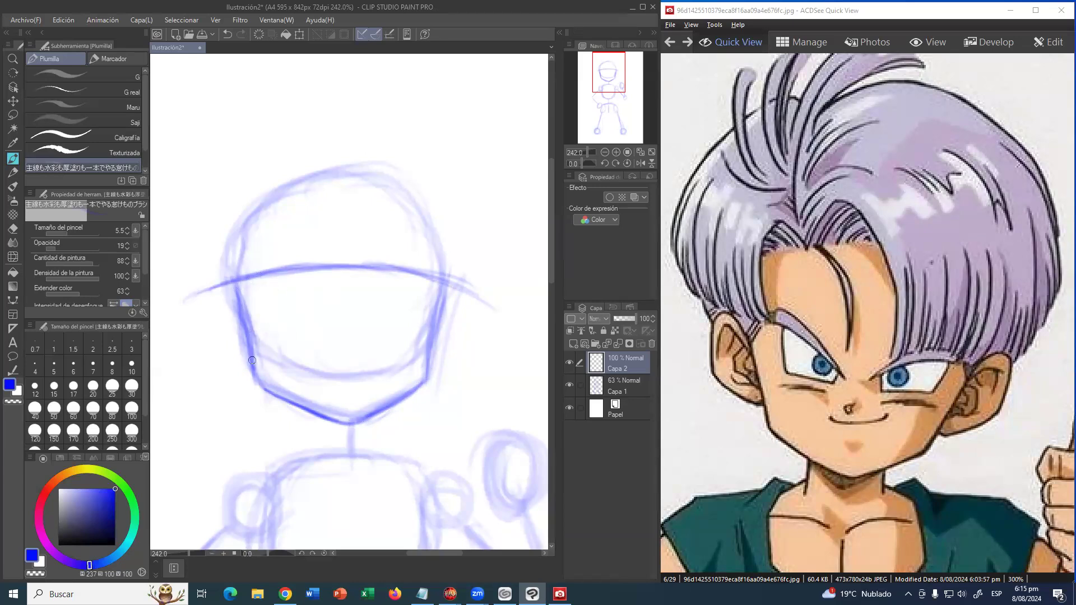
pyautogui.moveTo(247, 354)
pyautogui.mouseDown()
pyautogui.moveTo(296, 342)
pyautogui.moveTo(218, 357)
pyautogui.moveTo(324, 346)
pyautogui.moveTo(208, 359)
pyautogui.moveTo(374, 344)
pyautogui.moveTo(310, 343)
pyautogui.moveTo(418, 347)
pyautogui.moveTo(338, 341)
pyautogui.moveTo(468, 370)
pyautogui.moveTo(375, 342)
pyautogui.moveTo(467, 369)
pyautogui.mouseUp()
pyautogui.moveTo(402, 344); pyautogui.dragTo(478, 374)
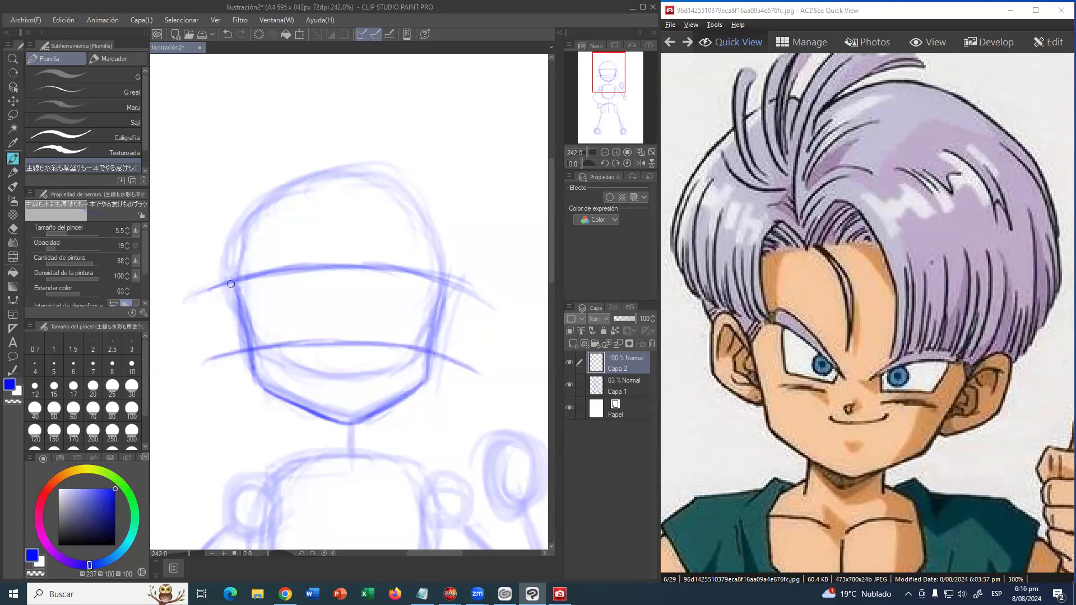
# - Draw both ears on the sides of the head between the two curved guide lines, redoing the right-hand ear slightly smaller
pyautogui.moveTo(223, 284)
pyautogui.mouseDown()
pyautogui.moveTo(212, 292)
pyautogui.moveTo(208, 336)
pyautogui.moveTo(209, 306)
pyautogui.moveTo(210, 340)
pyautogui.moveTo(245, 346)
pyautogui.mouseUp()
pyautogui.moveTo(450, 294)
pyautogui.mouseDown()
pyautogui.moveTo(459, 286)
pyautogui.moveTo(473, 303)
pyautogui.moveTo(474, 342)
pyautogui.moveTo(442, 357)
pyautogui.mouseUp()
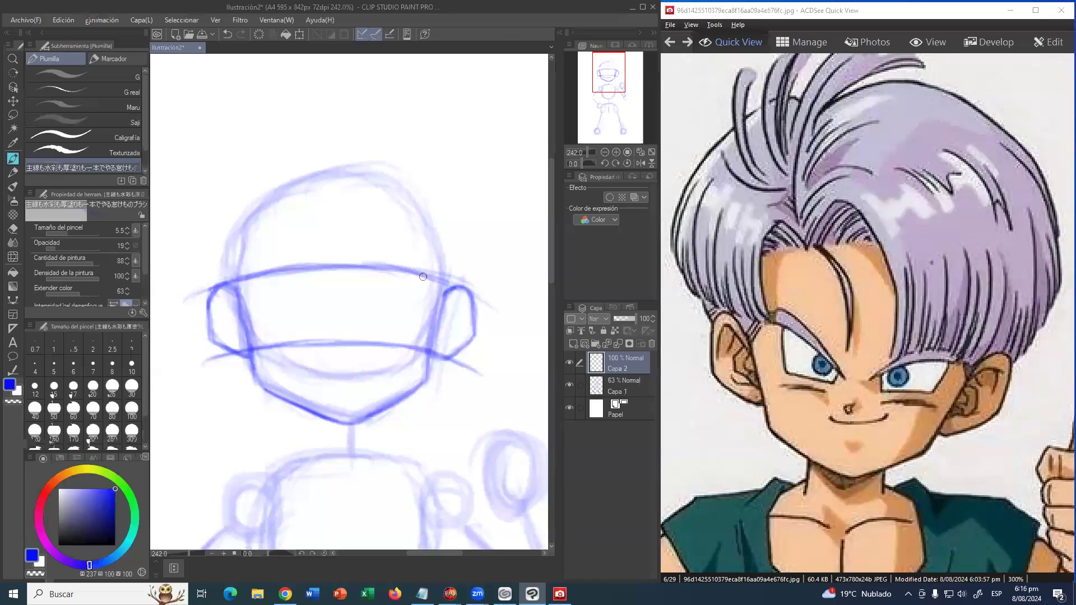
pyautogui.hotkey('ctrl', 'z')
pyautogui.hotkey('ctrl', 'z')
pyautogui.hotkey('ctrl', 'z')
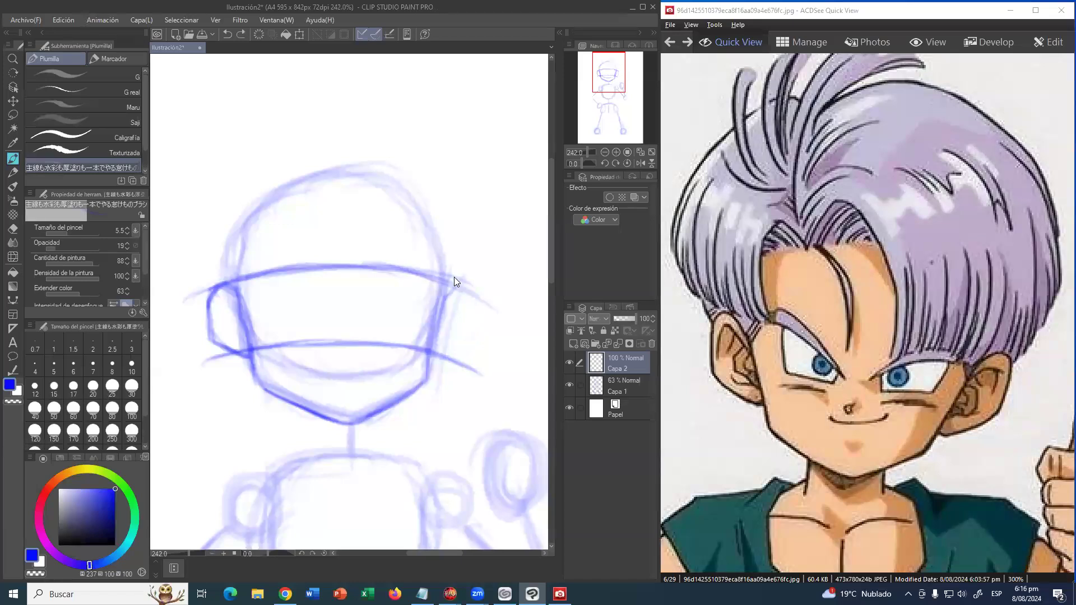
pyautogui.moveTo(445, 288)
pyautogui.mouseDown()
pyautogui.moveTo(468, 307)
pyautogui.moveTo(461, 280)
pyautogui.moveTo(470, 323)
pyautogui.moveTo(470, 311)
pyautogui.moveTo(445, 355)
pyautogui.moveTo(433, 349)
pyautogui.moveTo(471, 316)
pyautogui.moveTo(451, 286)
pyautogui.moveTo(441, 296)
pyautogui.moveTo(448, 282)
pyautogui.moveTo(466, 289)
pyautogui.moveTo(449, 337)
pyautogui.mouseUp()
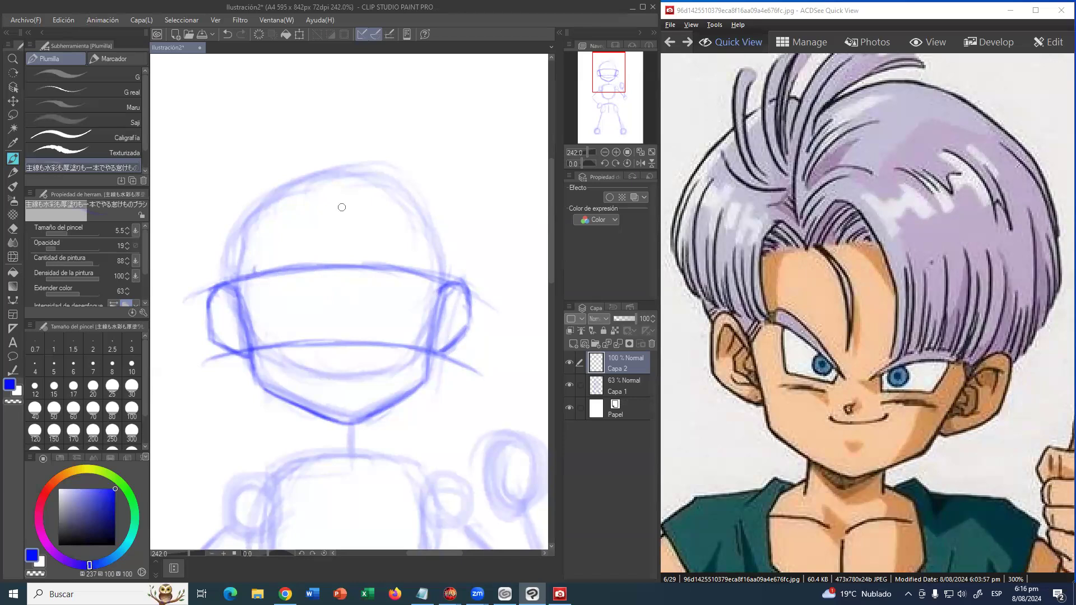
# - Draw a vertical centre line down the face from the forehead to the chin
pyautogui.moveTo(352, 203)
pyautogui.mouseDown()
pyautogui.moveTo(344, 234)
pyautogui.moveTo(342, 182)
pyautogui.moveTo(345, 259)
pyautogui.mouseUp()
pyautogui.moveTo(345, 204); pyautogui.dragTo(351, 311)
pyautogui.moveTo(344, 261); pyautogui.dragTo(349, 397)
pyautogui.moveTo(347, 334); pyautogui.dragTo(346, 406)
pyautogui.moveTo(346, 359); pyautogui.dragTo(347, 421)
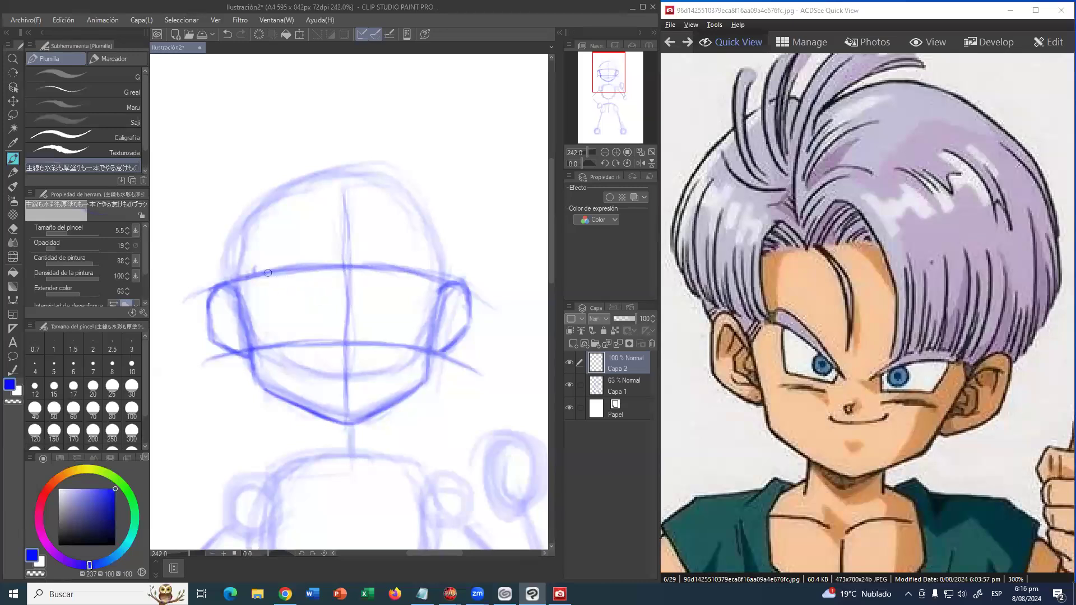
pyautogui.moveTo(251, 274)
pyautogui.mouseDown()
pyautogui.moveTo(258, 265)
pyautogui.moveTo(252, 274)
pyautogui.moveTo(265, 268)
pyautogui.moveTo(314, 293)
pyautogui.mouseUp()
pyautogui.moveTo(269, 263); pyautogui.dragTo(336, 319)
pyautogui.moveTo(261, 279); pyautogui.dragTo(340, 321)
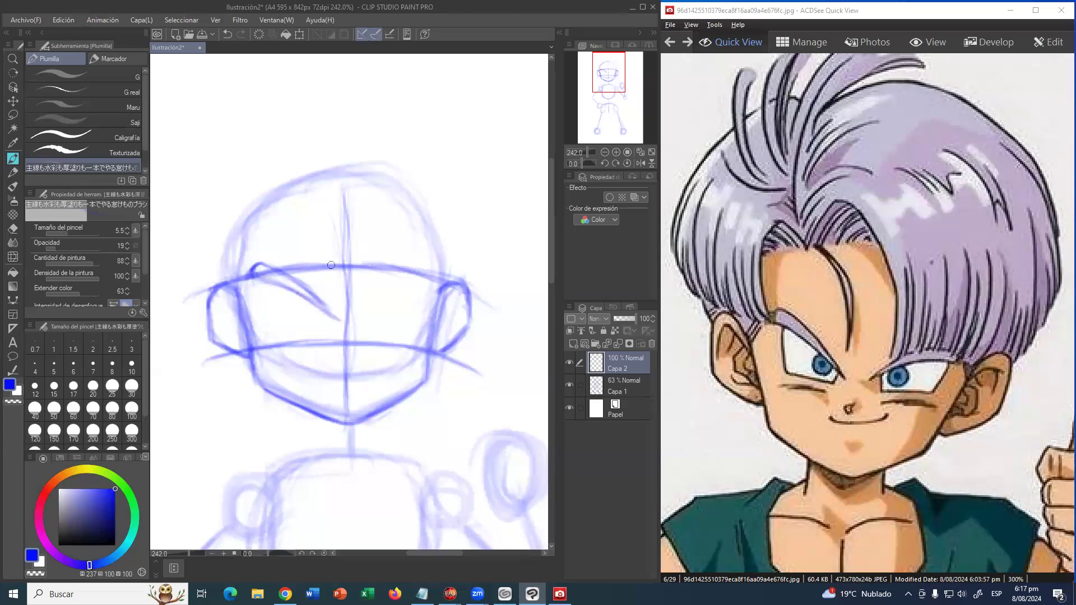
pyautogui.hotkey('ctrl', 'z')
pyautogui.hotkey('ctrl', 'z')
pyautogui.hotkey('ctrl', 'z')
pyautogui.hotkey('ctrl', 'z')
# - Sketch two angry eyebrows slanting down from the upper guide line toward the centre line
pyautogui.moveTo(259, 268); pyautogui.dragTo(324, 309)
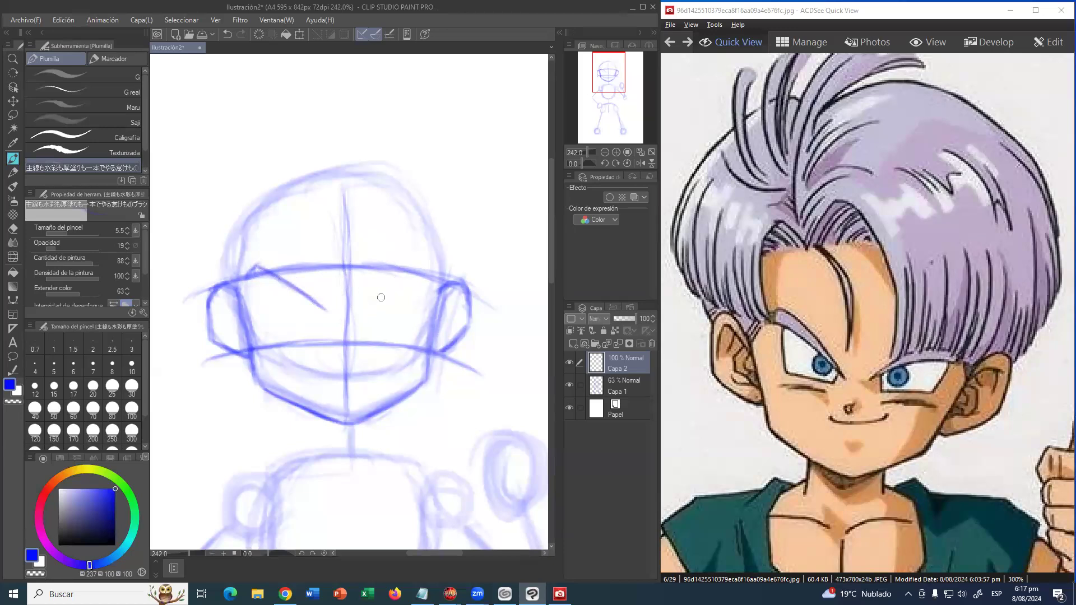
pyautogui.moveTo(364, 310)
pyautogui.mouseDown()
pyautogui.moveTo(390, 292)
pyautogui.moveTo(357, 314)
pyautogui.moveTo(418, 275)
pyautogui.mouseUp()
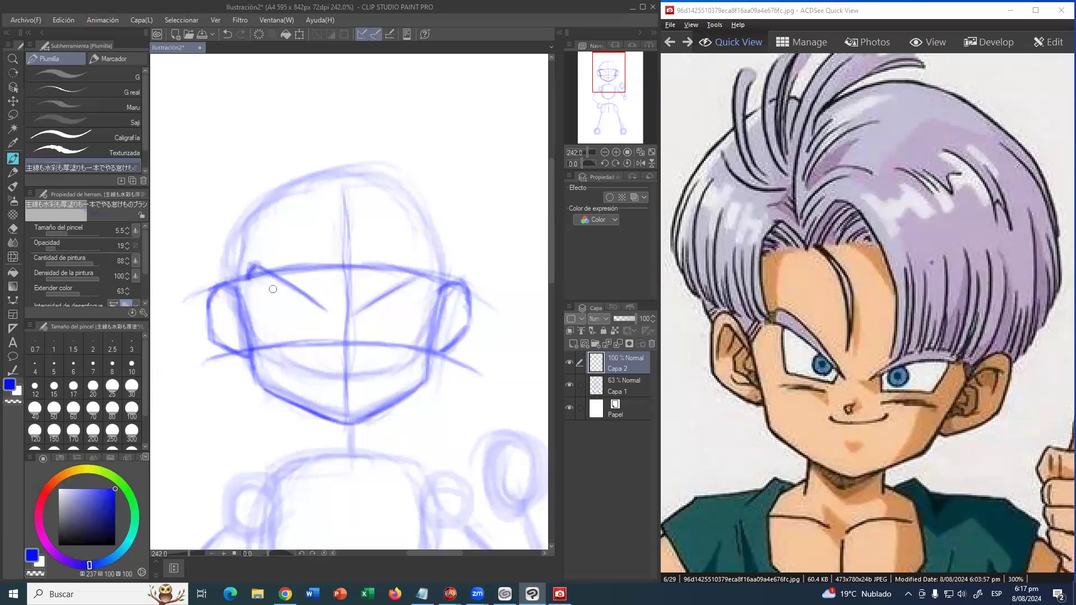
pyautogui.moveTo(255, 280); pyautogui.dragTo(329, 314)
pyautogui.moveTo(393, 298)
pyautogui.mouseDown()
pyautogui.moveTo(370, 308)
pyautogui.moveTo(423, 284)
pyautogui.moveTo(362, 307)
pyautogui.moveTo(433, 279)
pyautogui.mouseUp()
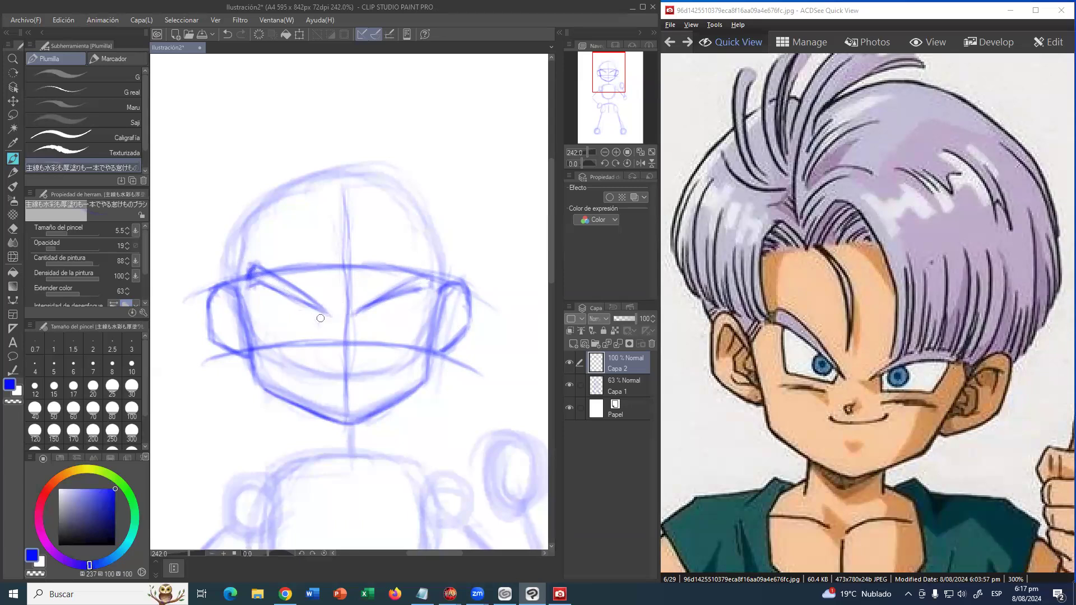
# - Draw the angular outlines of both eyes beneath the eyebrows and add a round iris inside each
pyautogui.moveTo(321, 316); pyautogui.dragTo(317, 327)
pyautogui.moveTo(261, 286)
pyautogui.mouseDown()
pyautogui.moveTo(266, 329)
pyautogui.moveTo(313, 330)
pyautogui.moveTo(328, 315)
pyautogui.mouseUp()
pyautogui.moveTo(365, 310)
pyautogui.mouseDown()
pyautogui.moveTo(364, 329)
pyautogui.moveTo(403, 329)
pyautogui.moveTo(367, 331)
pyautogui.moveTo(420, 328)
pyautogui.mouseUp()
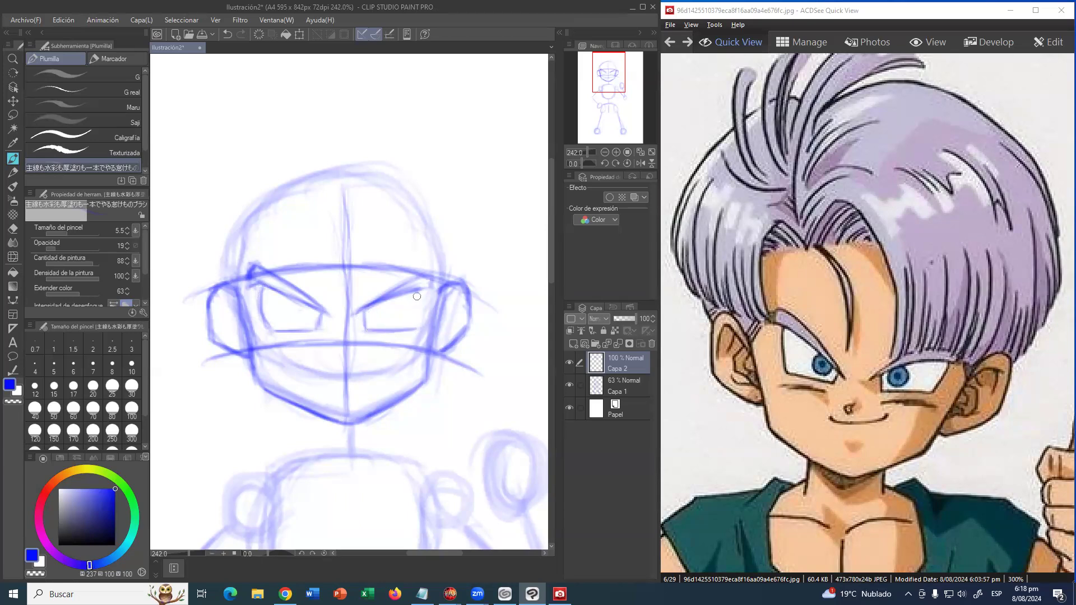
pyautogui.moveTo(423, 295); pyautogui.dragTo(421, 324)
pyautogui.moveTo(297, 301)
pyautogui.mouseDown()
pyautogui.moveTo(293, 312)
pyautogui.moveTo(308, 315)
pyautogui.mouseUp()
pyautogui.moveTo(379, 316)
pyautogui.mouseDown()
pyautogui.moveTo(376, 302)
pyautogui.moveTo(390, 312)
pyautogui.mouseUp()
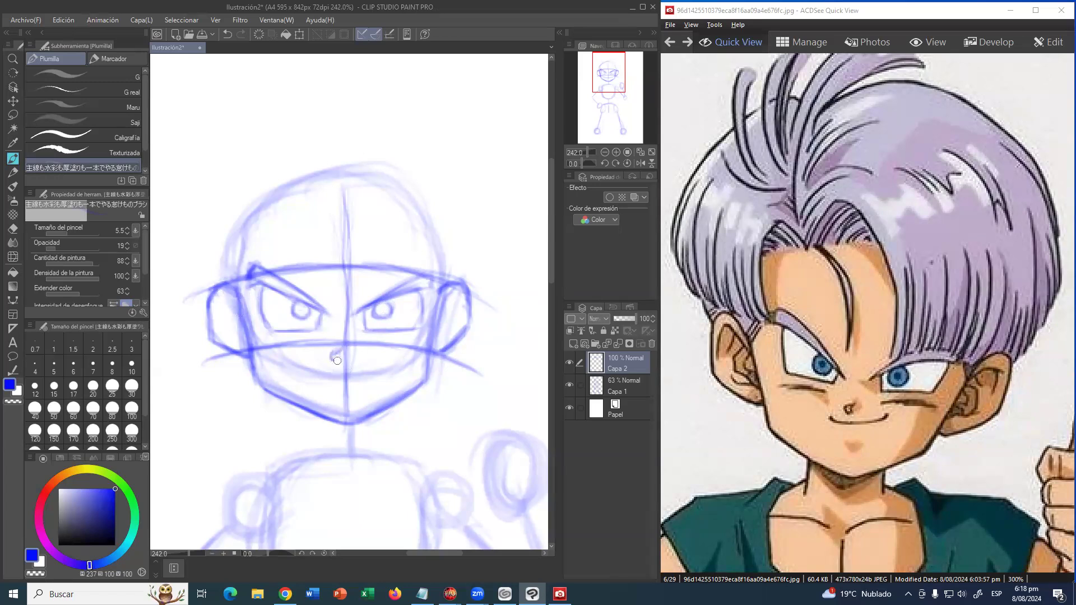
# - Sketch a small nose and smiling mouth on the centre line, erasing the first version to redraw them slightly higher
pyautogui.moveTo(338, 349); pyautogui.dragTo(340, 359)
pyautogui.moveTo(320, 377)
pyautogui.mouseDown()
pyautogui.moveTo(322, 380)
pyautogui.moveTo(362, 382)
pyautogui.moveTo(344, 382)
pyautogui.moveTo(365, 377)
pyautogui.mouseUp()
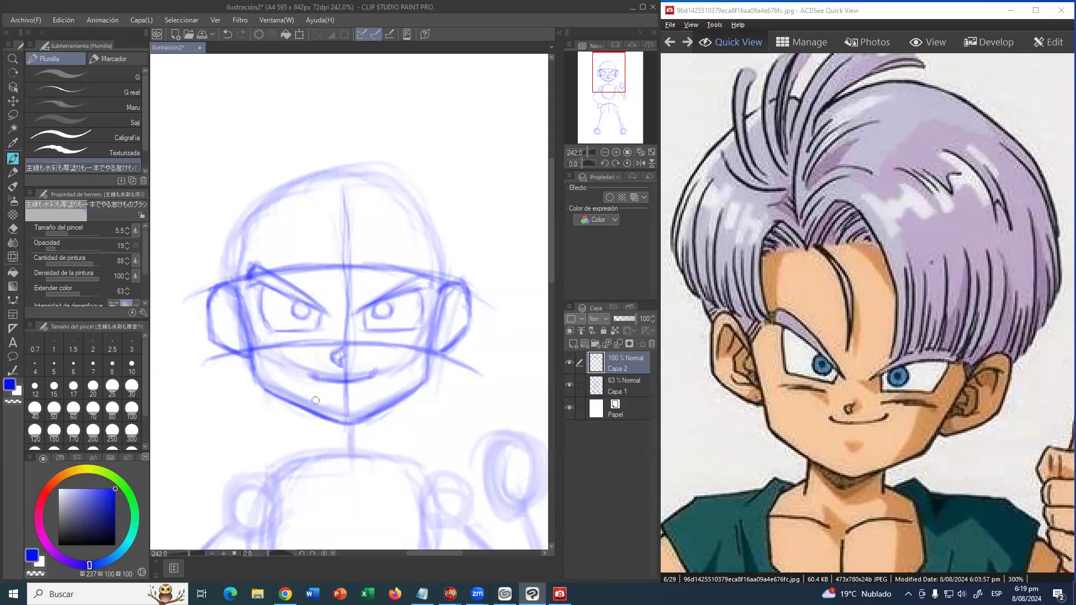
pyautogui.press('e')
pyautogui.moveTo(363, 260); pyautogui.dragTo(322, 259)
pyautogui.moveTo(323, 371)
pyautogui.mouseDown()
pyautogui.moveTo(349, 372)
pyautogui.moveTo(369, 360)
pyautogui.moveTo(299, 366)
pyautogui.moveTo(383, 364)
pyautogui.moveTo(347, 376)
pyautogui.moveTo(306, 349)
pyautogui.mouseUp()
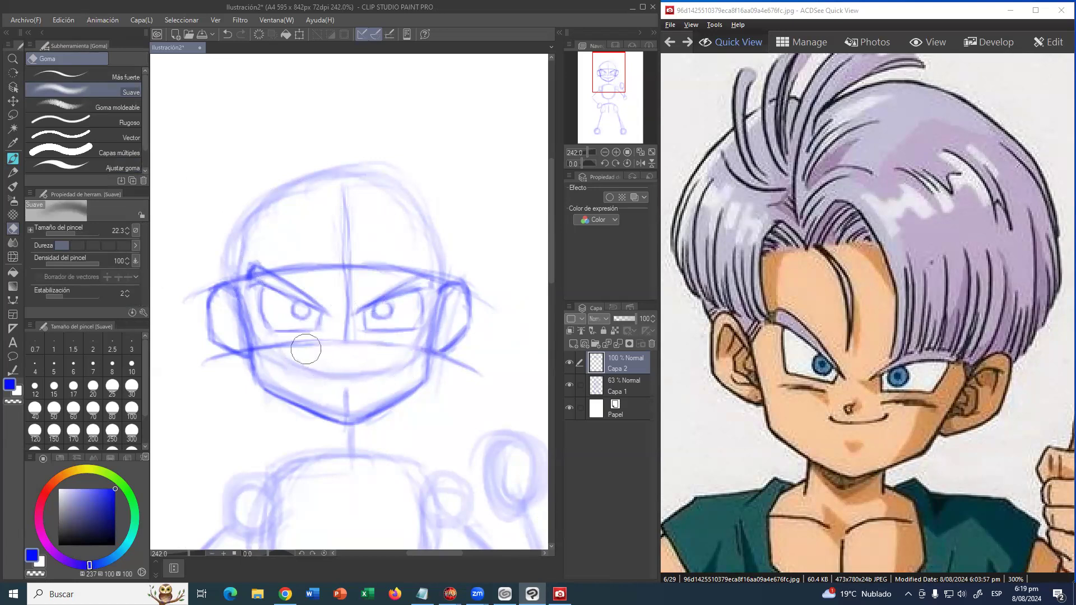
pyautogui.press('p')
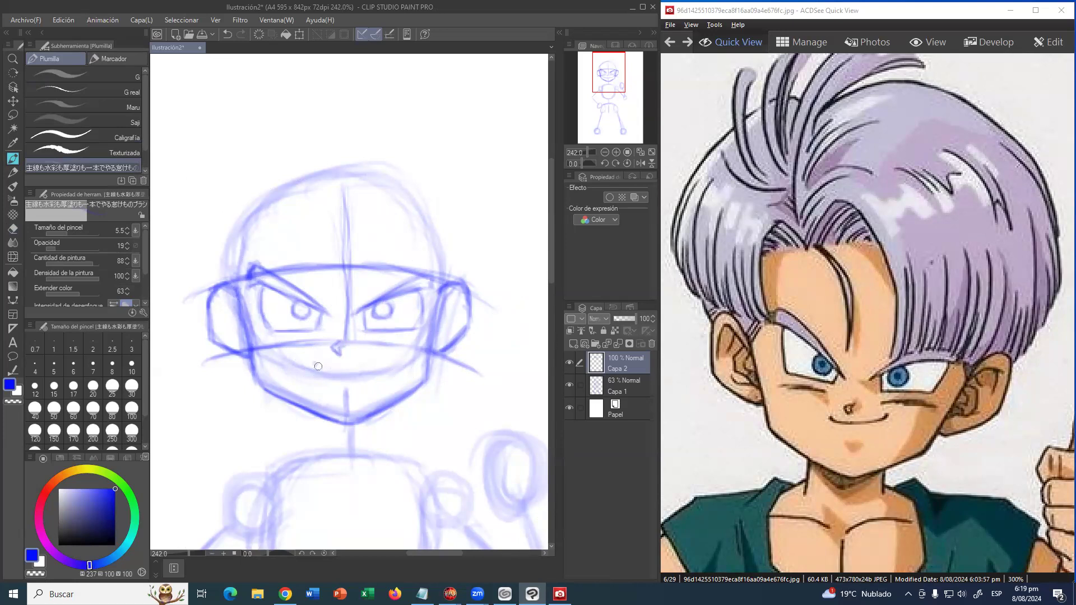
pyautogui.moveTo(320, 365)
pyautogui.mouseDown()
pyautogui.moveTo(367, 366)
pyautogui.moveTo(357, 367)
pyautogui.mouseUp()
# - Redraw the jaw with narrower cheeks tapering to the chin and erase the old jaw corners
pyautogui.moveTo(249, 327)
pyautogui.mouseDown()
pyautogui.moveTo(279, 391)
pyautogui.moveTo(345, 418)
pyautogui.moveTo(327, 414)
pyautogui.moveTo(365, 414)
pyautogui.moveTo(409, 387)
pyautogui.moveTo(429, 339)
pyautogui.moveTo(374, 410)
pyautogui.mouseUp()
pyautogui.press('e')
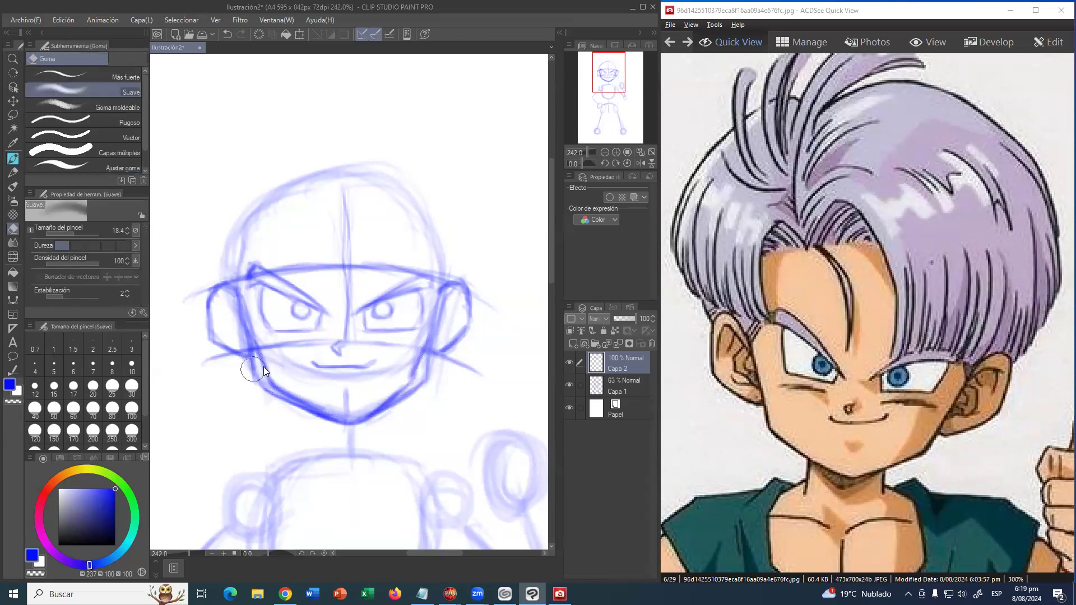
pyautogui.moveTo(254, 367)
pyautogui.mouseDown()
pyautogui.moveTo(335, 429)
pyautogui.moveTo(381, 423)
pyautogui.moveTo(416, 382)
pyautogui.moveTo(382, 423)
pyautogui.moveTo(430, 378)
pyautogui.moveTo(430, 362)
pyautogui.moveTo(424, 380)
pyautogui.moveTo(463, 372)
pyautogui.mouseUp()
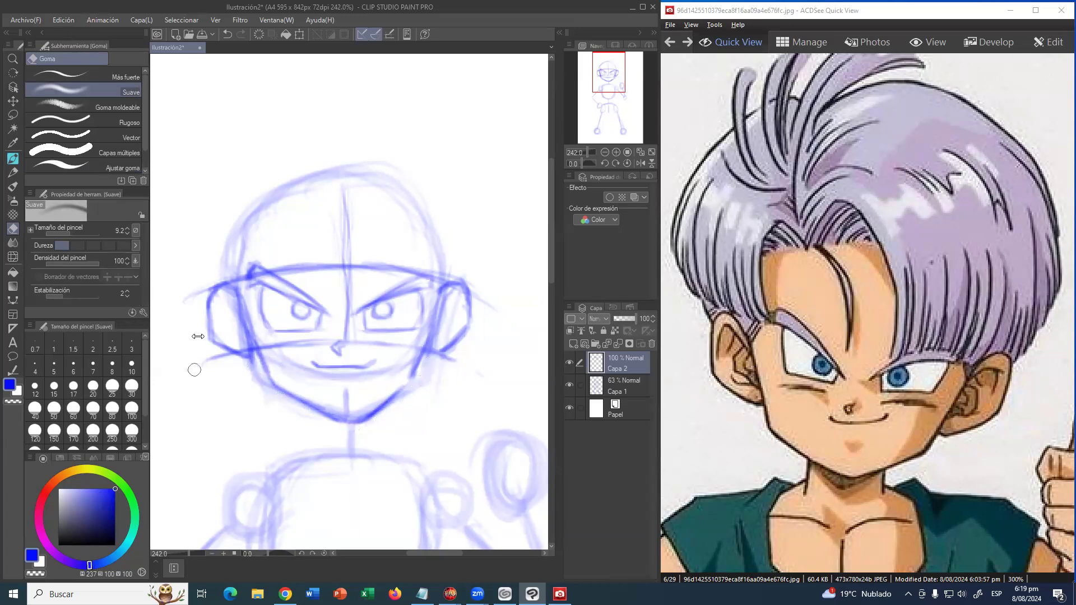
# - Erase the outer and lower edges of both ears and redraw them tapering into the narrower jaw
pyautogui.moveTo(244, 370)
pyautogui.mouseDown()
pyautogui.moveTo(229, 338)
pyautogui.moveTo(263, 385)
pyautogui.moveTo(203, 300)
pyautogui.moveTo(236, 322)
pyautogui.mouseUp()
pyautogui.moveTo(463, 360)
pyautogui.mouseDown()
pyautogui.moveTo(463, 329)
pyautogui.moveTo(424, 361)
pyautogui.mouseUp()
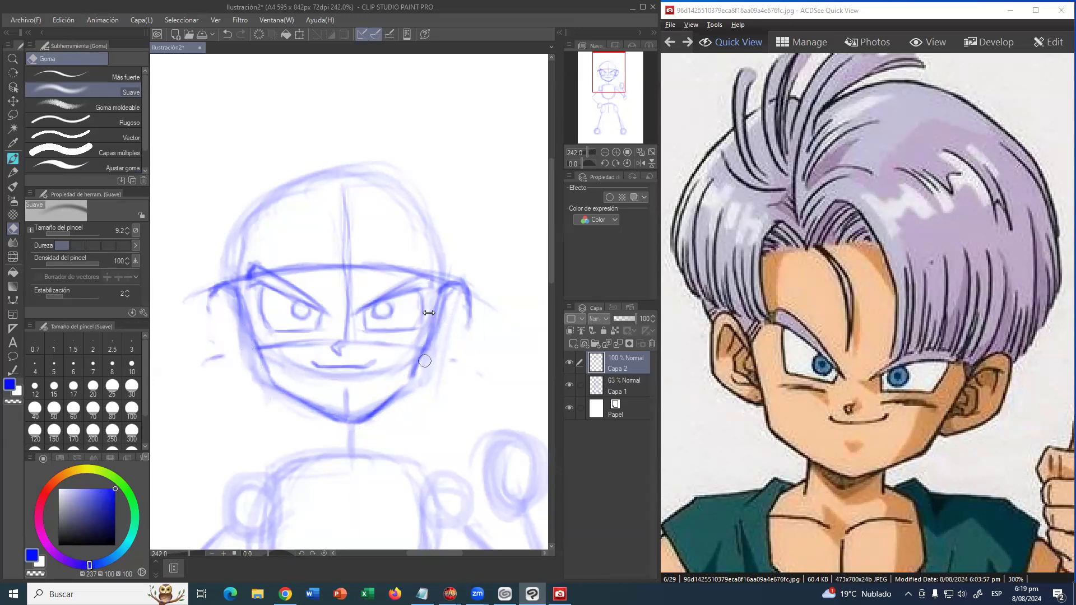
pyautogui.click(12, 159)
pyautogui.moveTo(211, 301)
pyautogui.mouseDown()
pyautogui.moveTo(216, 331)
pyautogui.moveTo(267, 354)
pyautogui.mouseUp()
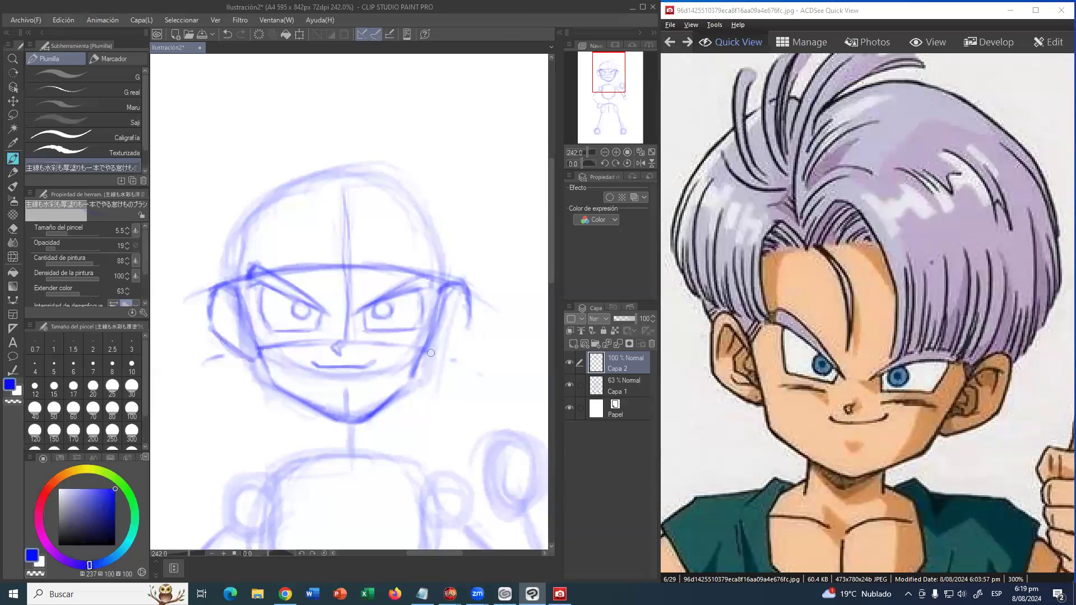
pyautogui.moveTo(431, 355)
pyautogui.mouseDown()
pyautogui.moveTo(438, 361)
pyautogui.moveTo(467, 333)
pyautogui.moveTo(470, 305)
pyautogui.mouseUp()
# - Draw the curved hairline over the forehead with a pointed tuft, and fine vertical hair strands above the left-hand ear
pyautogui.moveTo(285, 206)
pyautogui.mouseDown()
pyautogui.moveTo(276, 204)
pyautogui.moveTo(286, 193)
pyautogui.moveTo(379, 186)
pyautogui.moveTo(412, 217)
pyautogui.mouseUp()
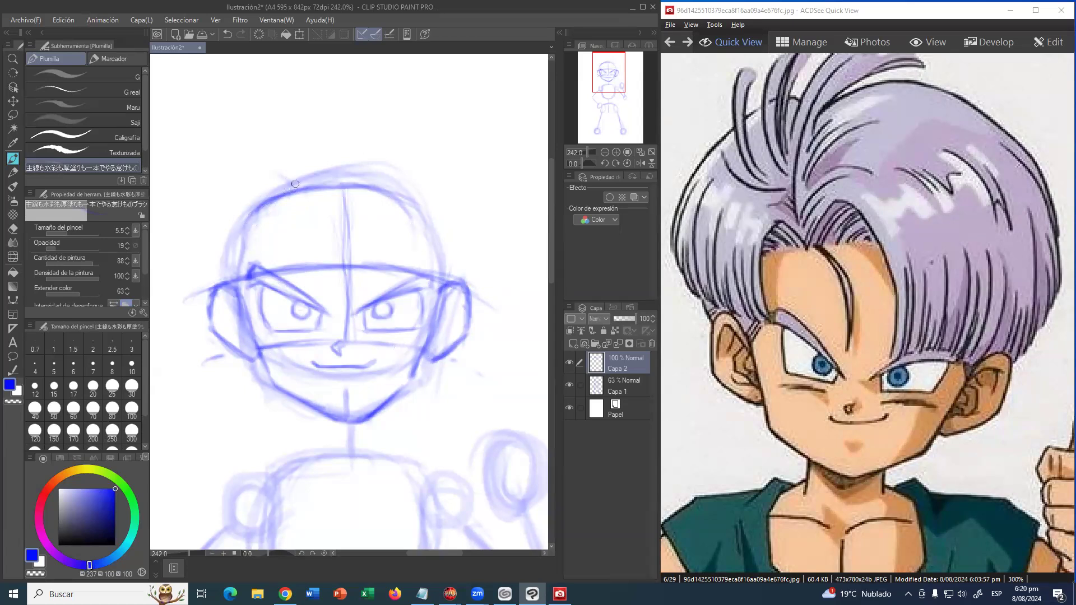
pyautogui.moveTo(276, 173)
pyautogui.mouseDown()
pyautogui.moveTo(298, 192)
pyautogui.moveTo(276, 168)
pyautogui.moveTo(251, 219)
pyautogui.moveTo(269, 174)
pyautogui.moveTo(249, 234)
pyautogui.moveTo(253, 195)
pyautogui.moveTo(250, 262)
pyautogui.moveTo(251, 217)
pyautogui.moveTo(257, 242)
pyautogui.mouseUp()
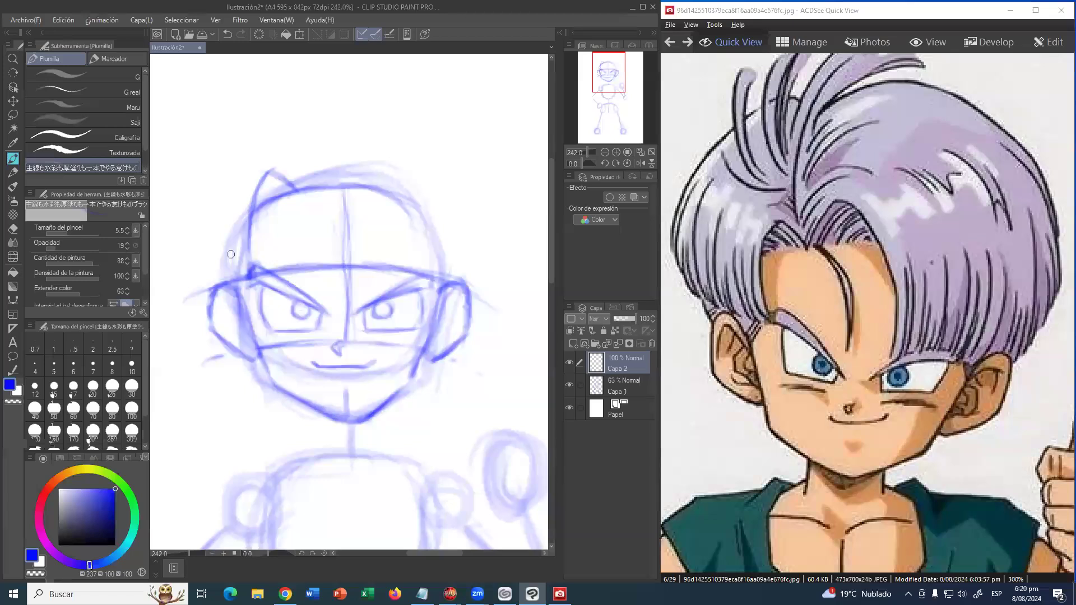
pyautogui.moveTo(235, 207)
pyautogui.mouseDown()
pyautogui.moveTo(237, 275)
pyautogui.moveTo(230, 265)
pyautogui.mouseUp()
pyautogui.moveTo(245, 203); pyautogui.dragTo(239, 265)
pyautogui.moveTo(218, 205); pyautogui.dragTo(225, 265)
pyautogui.moveTo(201, 225); pyautogui.dragTo(211, 271)
pyautogui.moveTo(205, 190)
pyautogui.mouseDown()
pyautogui.moveTo(203, 286)
pyautogui.moveTo(197, 267)
pyautogui.mouseUp()
pyautogui.moveTo(188, 208); pyautogui.dragTo(185, 270)
pyautogui.moveTo(193, 188)
pyautogui.mouseDown()
pyautogui.moveTo(198, 285)
pyautogui.moveTo(185, 230)
pyautogui.moveTo(194, 225)
pyautogui.moveTo(188, 240)
pyautogui.moveTo(190, 181)
pyautogui.moveTo(173, 231)
pyautogui.moveTo(171, 194)
pyautogui.moveTo(216, 307)
pyautogui.mouseUp()
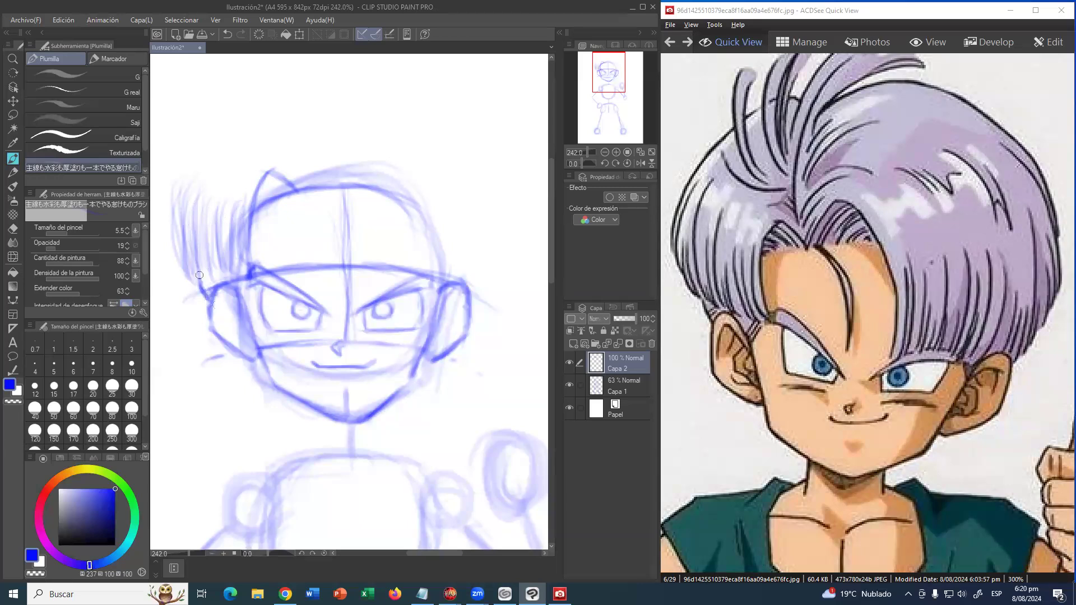
pyautogui.moveTo(184, 213); pyautogui.dragTo(218, 127)
pyautogui.moveTo(190, 161); pyautogui.dragTo(260, 105)
pyautogui.hotkey('ctrl', 'z')
pyautogui.hotkey('ctrl', 'z')
pyautogui.scroll(-3, 197, 212)
pyautogui.scroll(3, 266, 223)
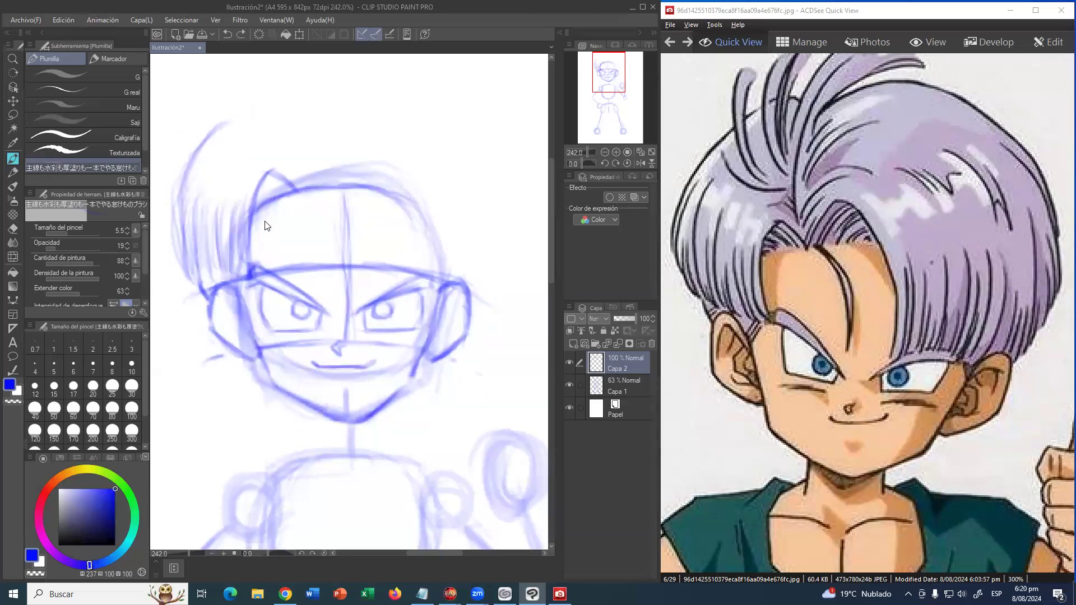
# - Erase the outermost left-hand strands and redraw the hair's outer contour over a peak, into the parting and across the rounded right-hand crown
pyautogui.press('e')
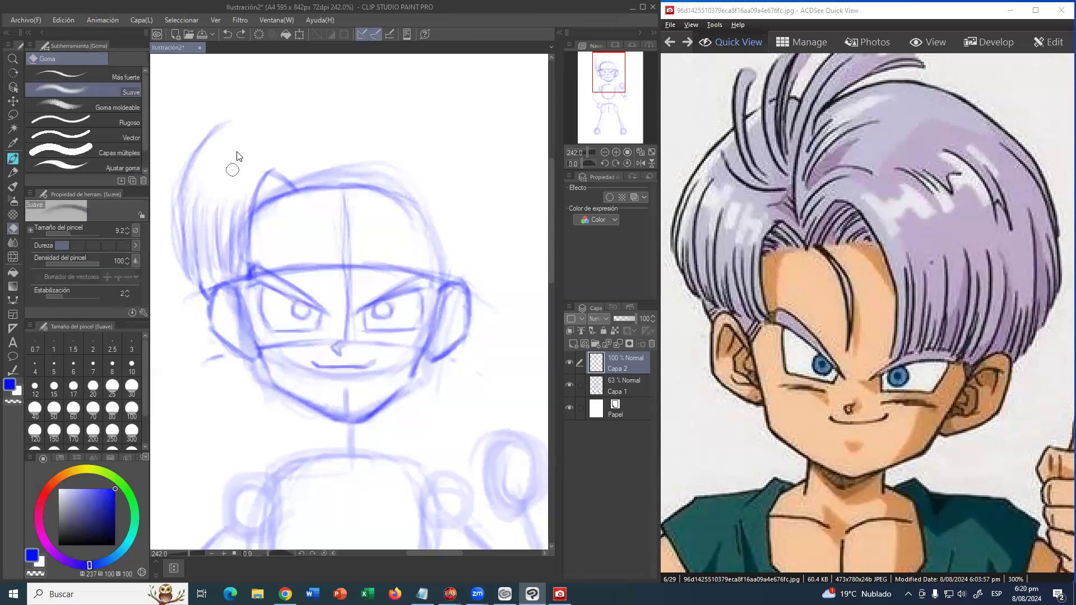
pyautogui.moveTo(221, 128)
pyautogui.mouseDown()
pyautogui.moveTo(199, 153)
pyautogui.moveTo(187, 197)
pyautogui.moveTo(175, 187)
pyautogui.moveTo(166, 269)
pyautogui.mouseUp()
pyautogui.click(15, 161)
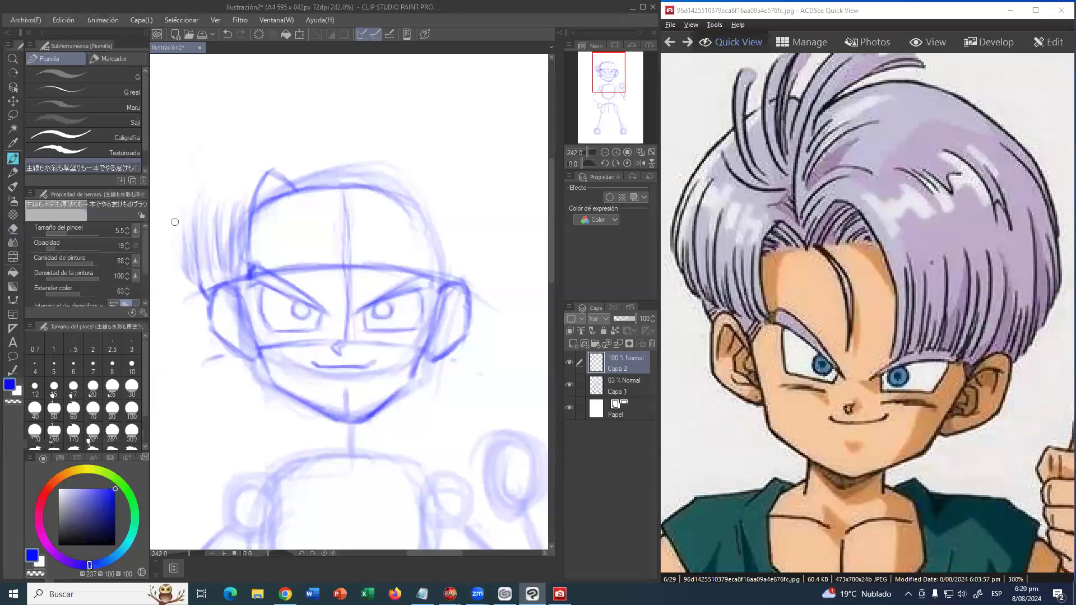
pyautogui.moveTo(190, 213); pyautogui.dragTo(180, 254)
pyautogui.moveTo(195, 178)
pyautogui.mouseDown()
pyautogui.moveTo(180, 246)
pyautogui.moveTo(181, 225)
pyautogui.mouseUp()
pyautogui.moveTo(224, 140)
pyautogui.mouseDown()
pyautogui.moveTo(193, 190)
pyautogui.moveTo(247, 121)
pyautogui.moveTo(223, 142)
pyautogui.moveTo(246, 126)
pyautogui.moveTo(280, 121)
pyautogui.moveTo(303, 139)
pyautogui.mouseUp()
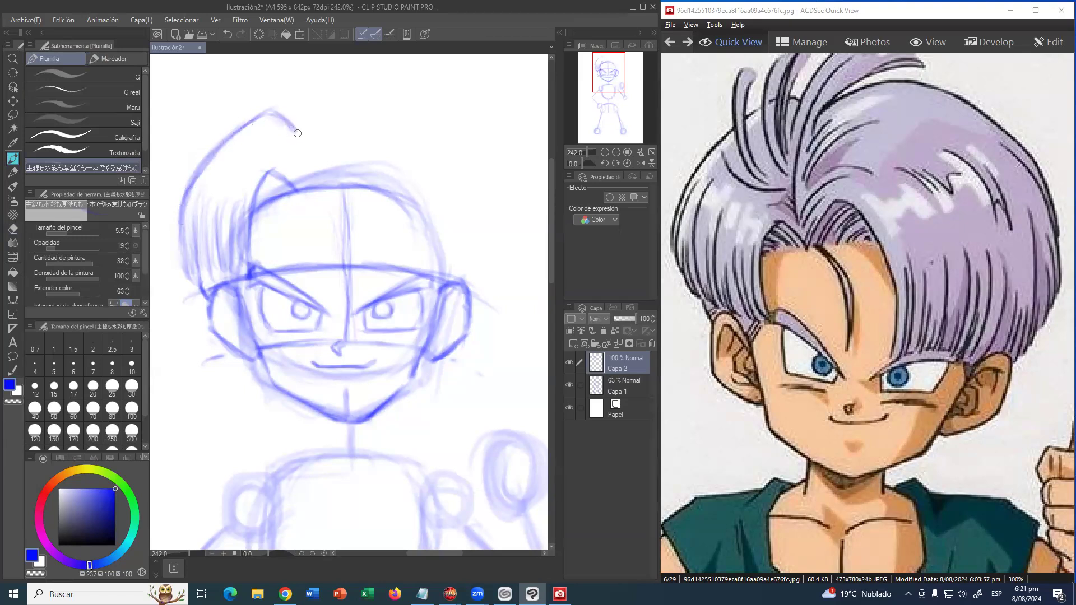
pyautogui.moveTo(363, 153); pyautogui.dragTo(361, 169)
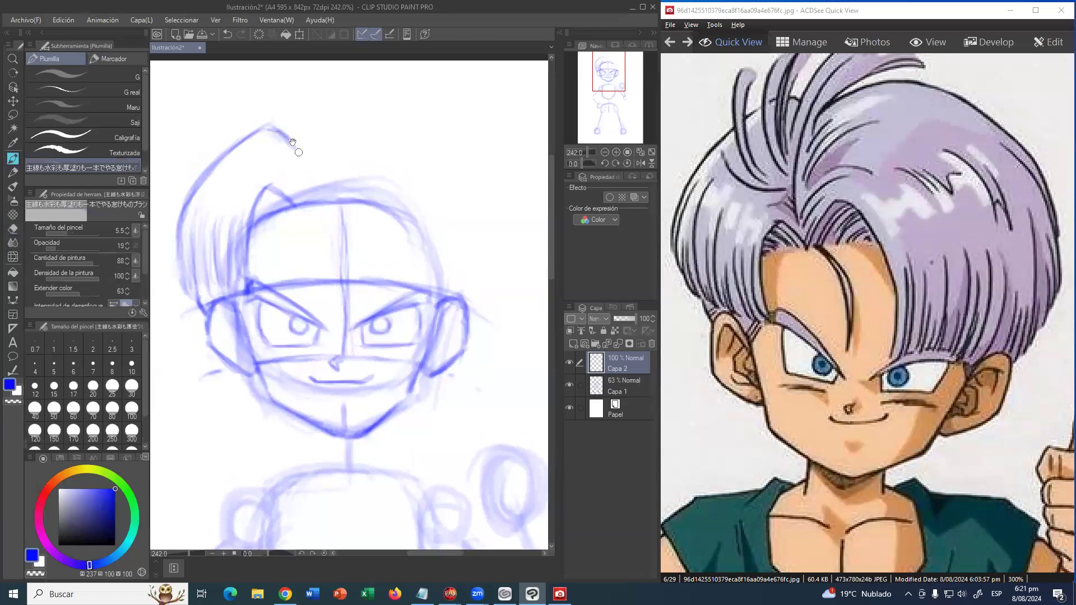
pyautogui.moveTo(292, 152)
pyautogui.mouseDown()
pyautogui.moveTo(294, 191)
pyautogui.moveTo(301, 130)
pyautogui.moveTo(293, 185)
pyautogui.moveTo(291, 156)
pyautogui.moveTo(313, 115)
pyautogui.moveTo(334, 131)
pyautogui.moveTo(301, 153)
pyautogui.moveTo(319, 123)
pyautogui.moveTo(296, 151)
pyautogui.moveTo(326, 119)
pyautogui.moveTo(348, 120)
pyautogui.moveTo(326, 128)
pyautogui.moveTo(373, 102)
pyautogui.moveTo(342, 119)
pyautogui.moveTo(363, 105)
pyautogui.moveTo(396, 135)
pyautogui.moveTo(421, 143)
pyautogui.mouseUp()
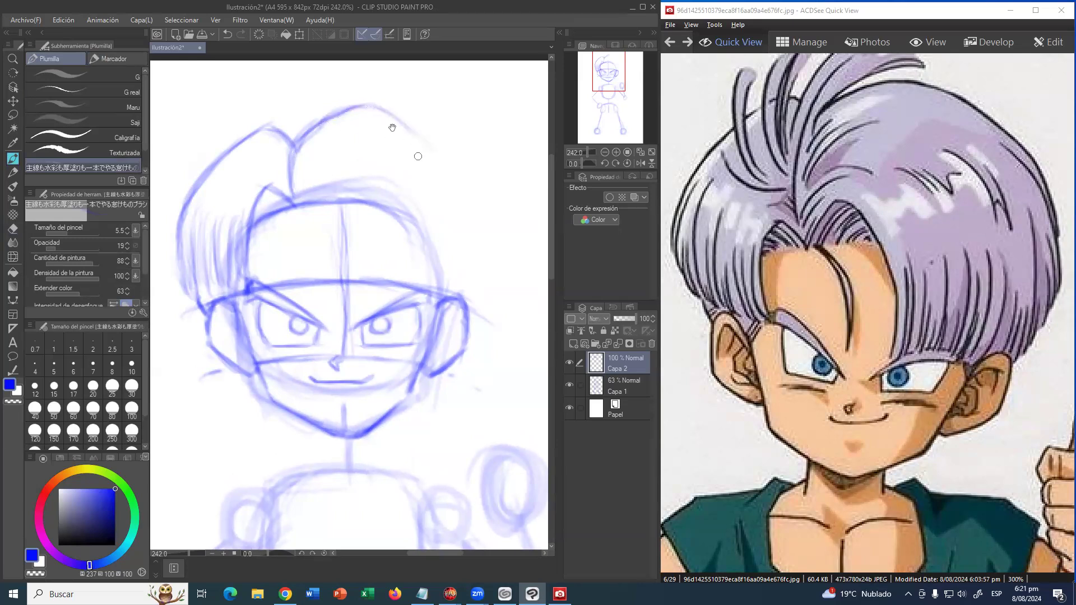
# - Draw the right-hand fringe from the parting as a pointed lock followed by vertical strands hanging to brow level near the ear
pyautogui.moveTo(297, 202)
pyautogui.mouseDown()
pyautogui.moveTo(325, 176)
pyautogui.moveTo(297, 204)
pyautogui.moveTo(324, 180)
pyautogui.moveTo(359, 217)
pyautogui.mouseUp()
pyautogui.moveTo(328, 180)
pyautogui.mouseDown()
pyautogui.moveTo(363, 227)
pyautogui.moveTo(368, 257)
pyautogui.mouseUp()
pyautogui.moveTo(362, 220)
pyautogui.mouseDown()
pyautogui.moveTo(374, 256)
pyautogui.moveTo(367, 300)
pyautogui.mouseUp()
pyautogui.moveTo(368, 256)
pyautogui.mouseDown()
pyautogui.moveTo(366, 298)
pyautogui.moveTo(378, 286)
pyautogui.mouseUp()
pyautogui.moveTo(375, 221)
pyautogui.mouseDown()
pyautogui.moveTo(386, 288)
pyautogui.moveTo(395, 275)
pyautogui.moveTo(396, 283)
pyautogui.mouseUp()
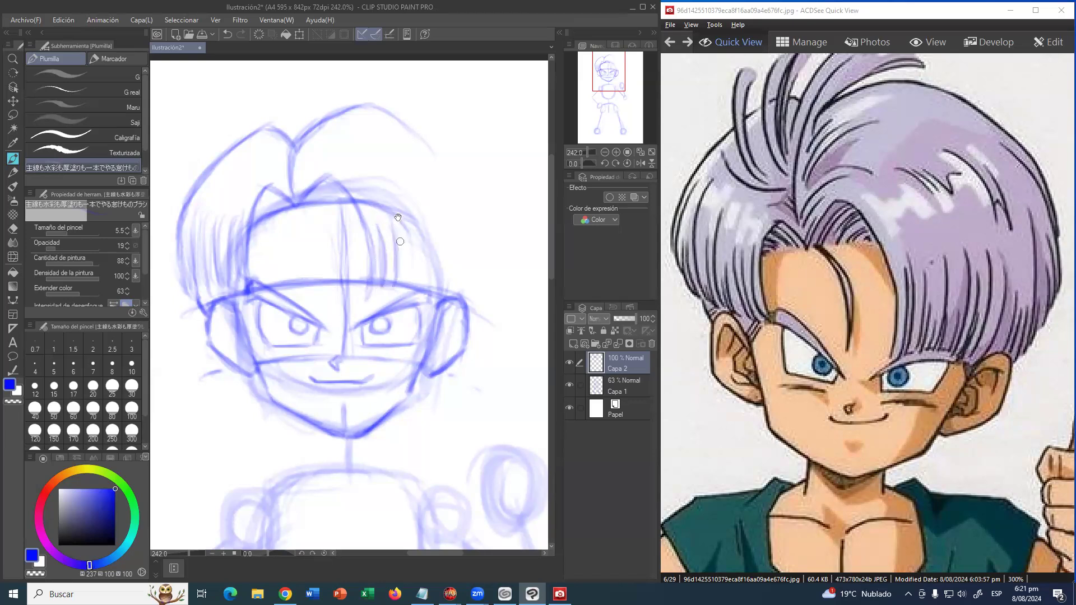
pyautogui.moveTo(399, 220)
pyautogui.mouseDown()
pyautogui.moveTo(396, 287)
pyautogui.moveTo(429, 288)
pyautogui.mouseUp()
pyautogui.moveTo(423, 202); pyautogui.dragTo(435, 276)
pyautogui.moveTo(439, 222); pyautogui.dragTo(447, 292)
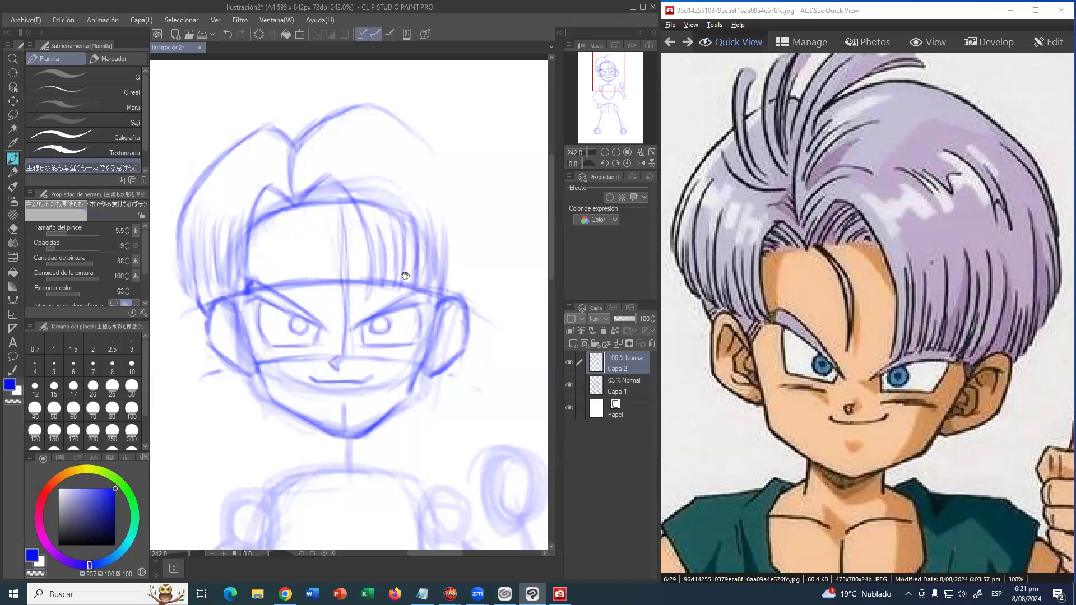
# - Draw the right-hand hair contour down to the ear with vertical side strands, and a curved tuft rising from the parting
pyautogui.moveTo(364, 106)
pyautogui.mouseDown()
pyautogui.moveTo(400, 110)
pyautogui.moveTo(373, 111)
pyautogui.moveTo(450, 164)
pyautogui.moveTo(416, 123)
pyautogui.moveTo(384, 115)
pyautogui.moveTo(458, 169)
pyautogui.moveTo(446, 194)
pyautogui.moveTo(413, 134)
pyautogui.moveTo(362, 106)
pyautogui.moveTo(439, 163)
pyautogui.moveTo(436, 146)
pyautogui.moveTo(396, 116)
pyautogui.moveTo(473, 210)
pyautogui.moveTo(452, 167)
pyautogui.moveTo(398, 117)
pyautogui.moveTo(472, 206)
pyautogui.moveTo(441, 143)
pyautogui.moveTo(480, 197)
pyautogui.moveTo(446, 154)
pyautogui.moveTo(484, 273)
pyautogui.moveTo(467, 209)
pyautogui.moveTo(472, 293)
pyautogui.moveTo(466, 209)
pyautogui.moveTo(465, 283)
pyautogui.moveTo(479, 276)
pyautogui.moveTo(472, 286)
pyautogui.moveTo(453, 222)
pyautogui.moveTo(457, 276)
pyautogui.moveTo(456, 234)
pyautogui.moveTo(474, 247)
pyautogui.moveTo(469, 221)
pyautogui.moveTo(460, 234)
pyautogui.moveTo(477, 239)
pyautogui.moveTo(469, 299)
pyautogui.mouseUp()
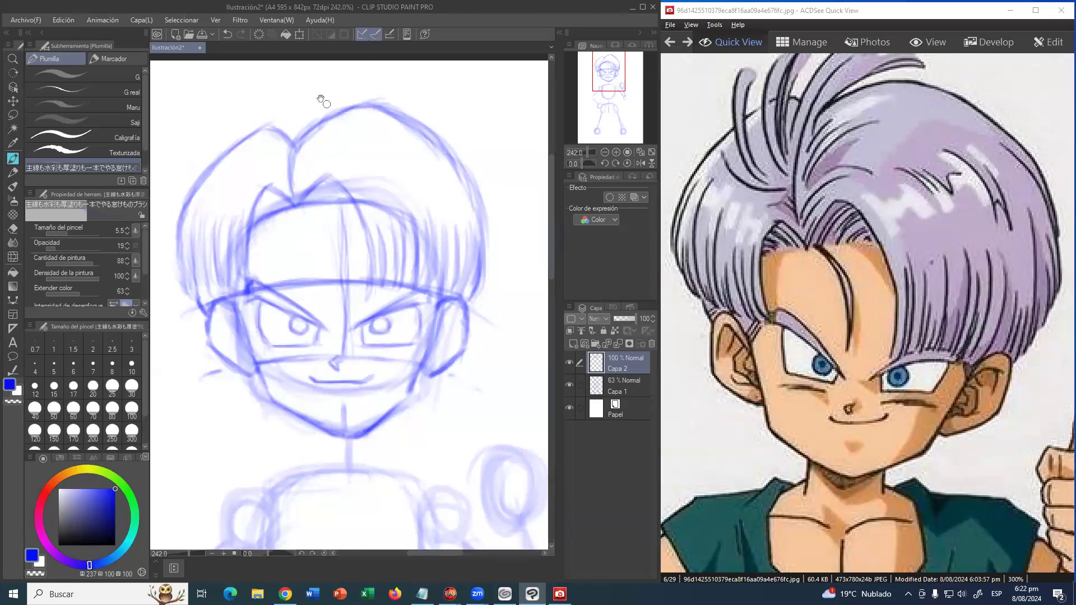
pyautogui.moveTo(301, 155)
pyautogui.mouseDown()
pyautogui.moveTo(308, 177)
pyautogui.moveTo(303, 142)
pyautogui.moveTo(317, 112)
pyautogui.mouseUp()
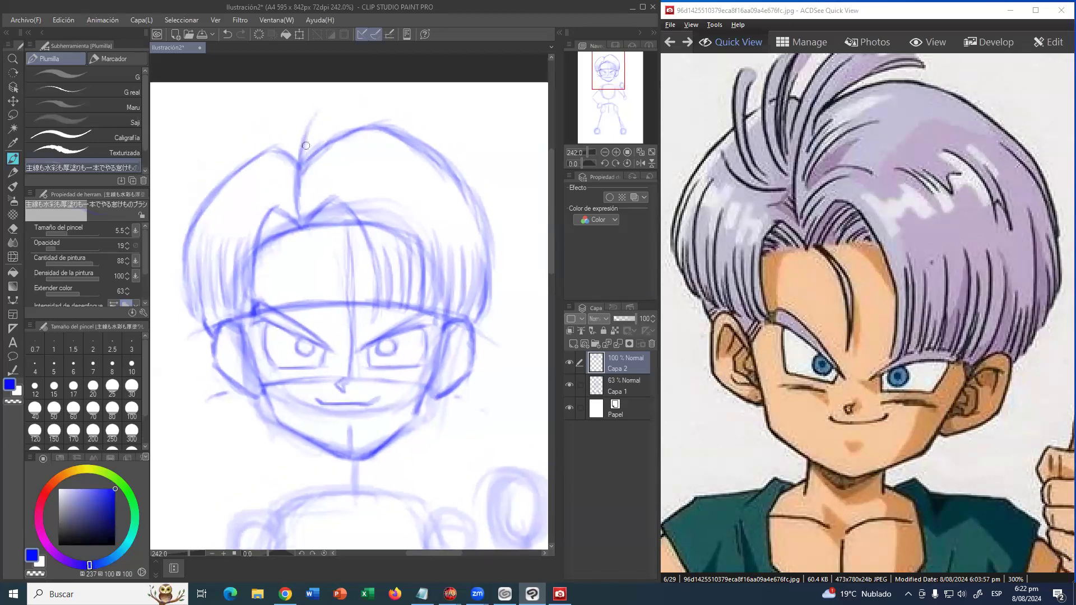
pyautogui.moveTo(301, 168)
pyautogui.mouseDown()
pyautogui.moveTo(355, 101)
pyautogui.moveTo(311, 124)
pyautogui.moveTo(359, 101)
pyautogui.mouseUp()
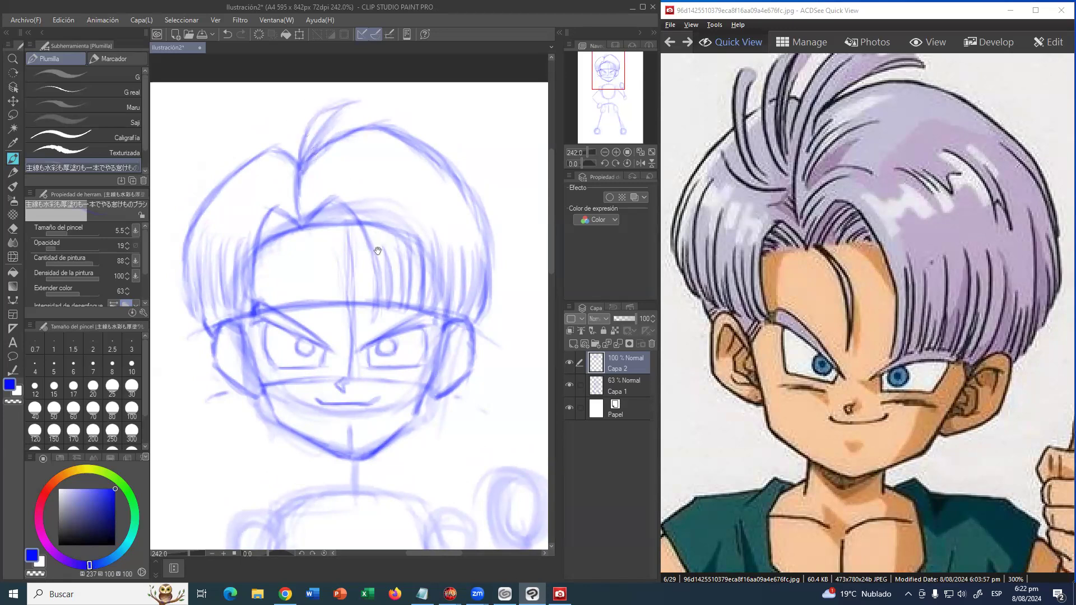
pyautogui.moveTo(378, 250); pyautogui.dragTo(366, 220)
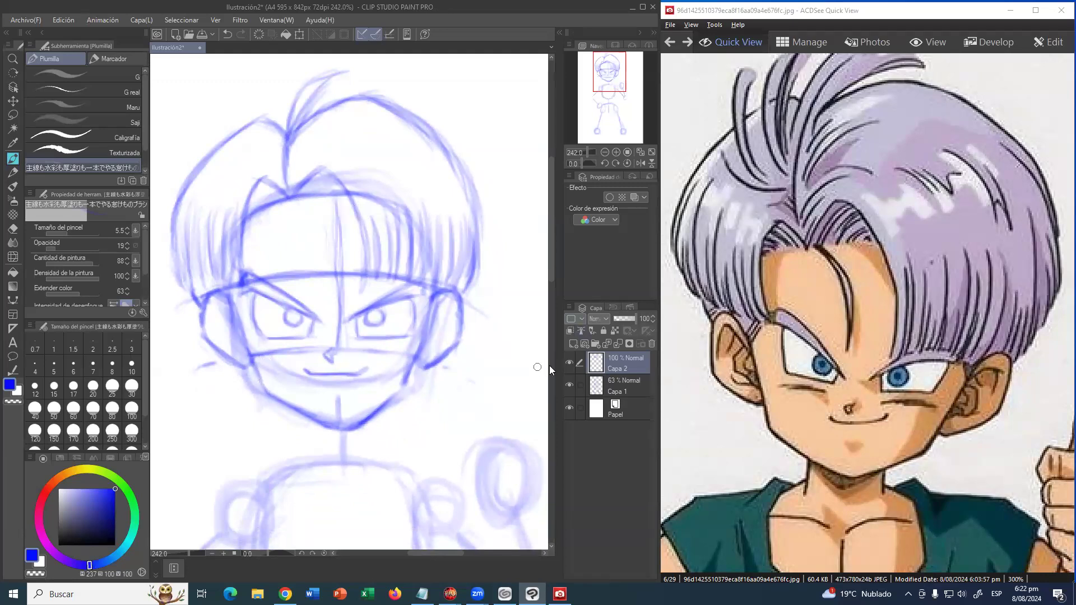
# - Erase the head circle construction lines around the hairline, face and jaw on the layer Capa 1
pyautogui.click(613, 386)
pyautogui.press('e')
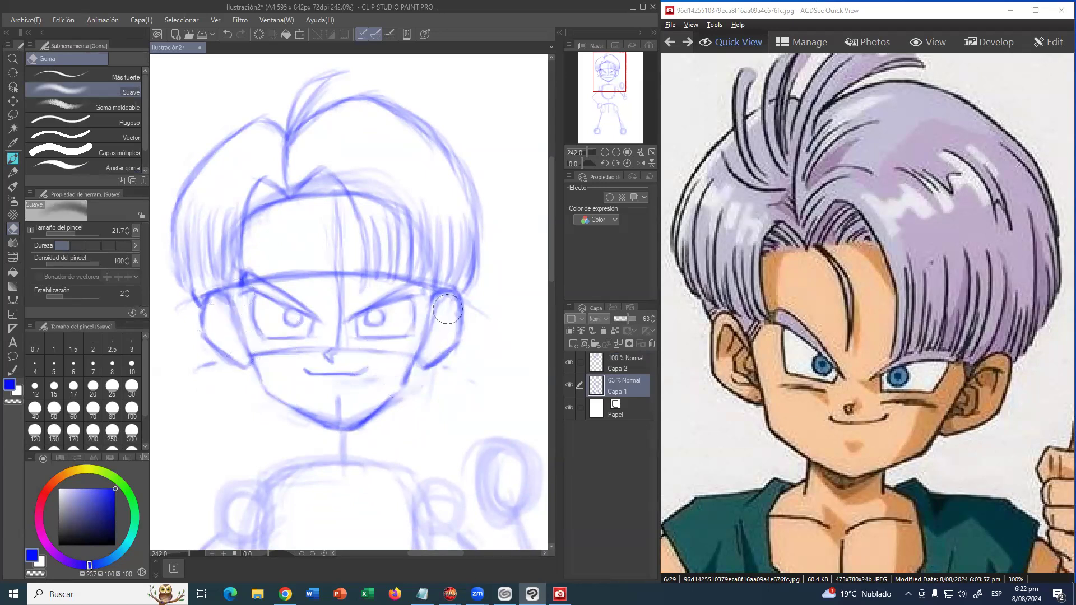
pyautogui.moveTo(400, 268)
pyautogui.mouseDown()
pyautogui.moveTo(336, 193)
pyautogui.moveTo(264, 210)
pyautogui.moveTo(350, 192)
pyautogui.moveTo(328, 185)
pyautogui.moveTo(314, 211)
pyautogui.moveTo(258, 247)
pyautogui.moveTo(239, 280)
pyautogui.mouseUp()
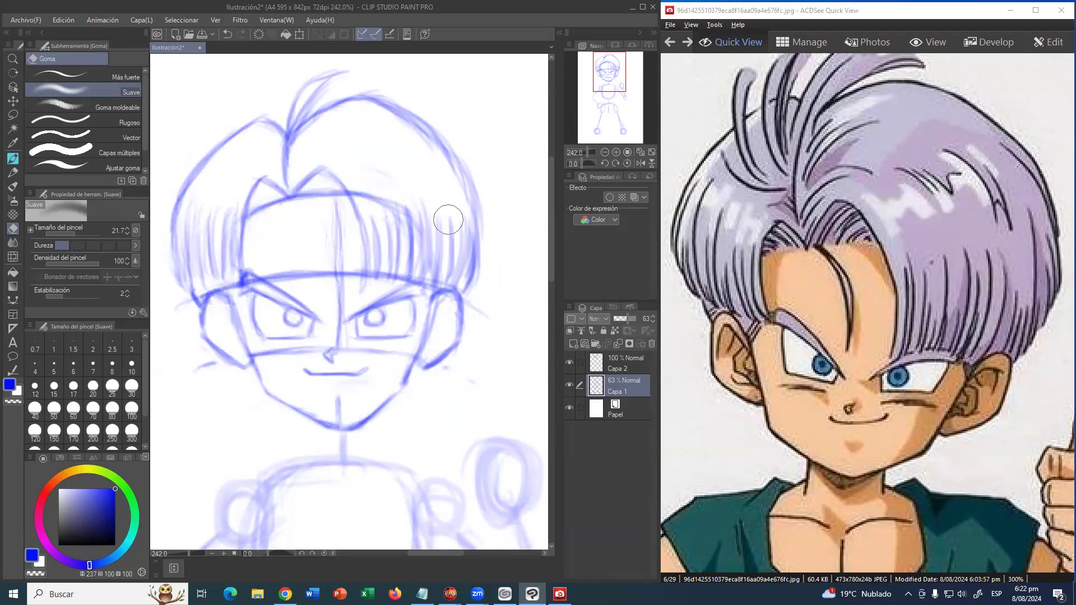
pyautogui.moveTo(366, 208)
pyautogui.mouseDown()
pyautogui.moveTo(425, 209)
pyautogui.moveTo(408, 209)
pyautogui.moveTo(390, 236)
pyautogui.mouseUp()
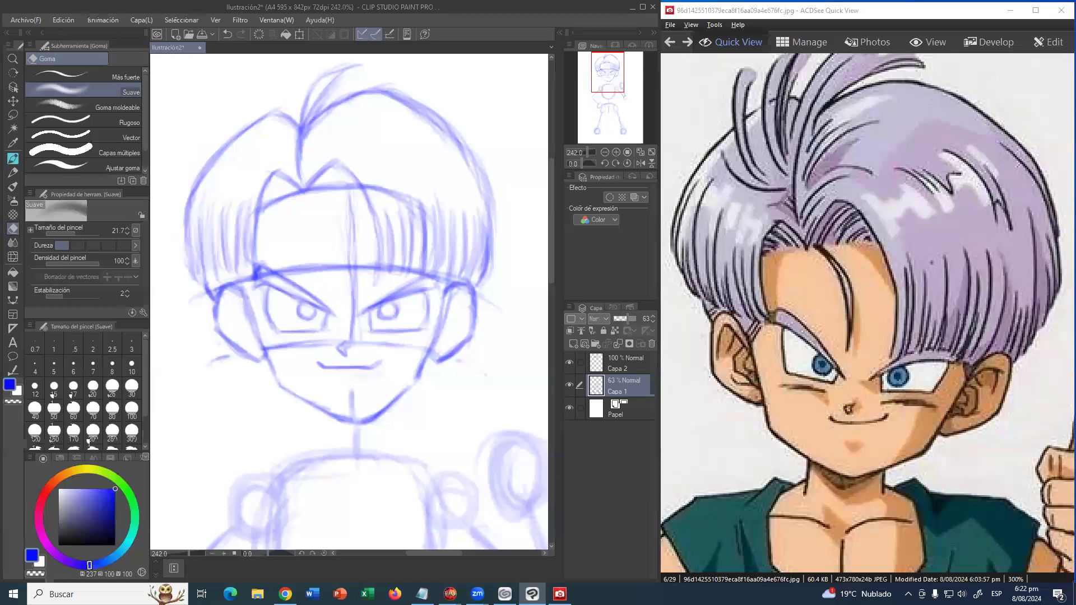
# - On the layer Capa 2, draw a thin curved lock falling from the parting over the forehead and a short mark at the left-hand ear
pyautogui.click(596, 356)
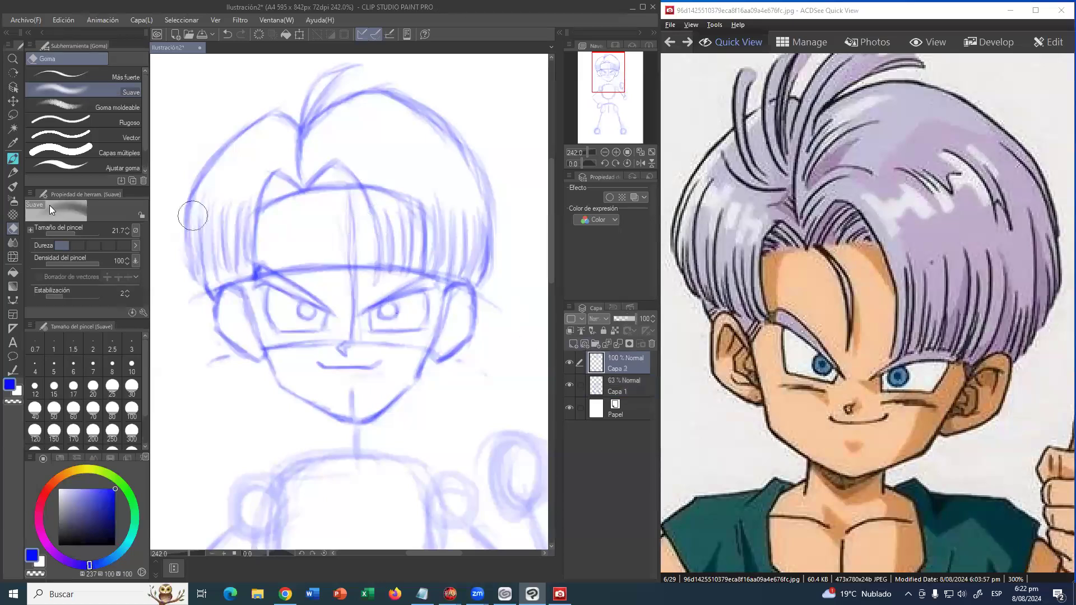
pyautogui.press('p')
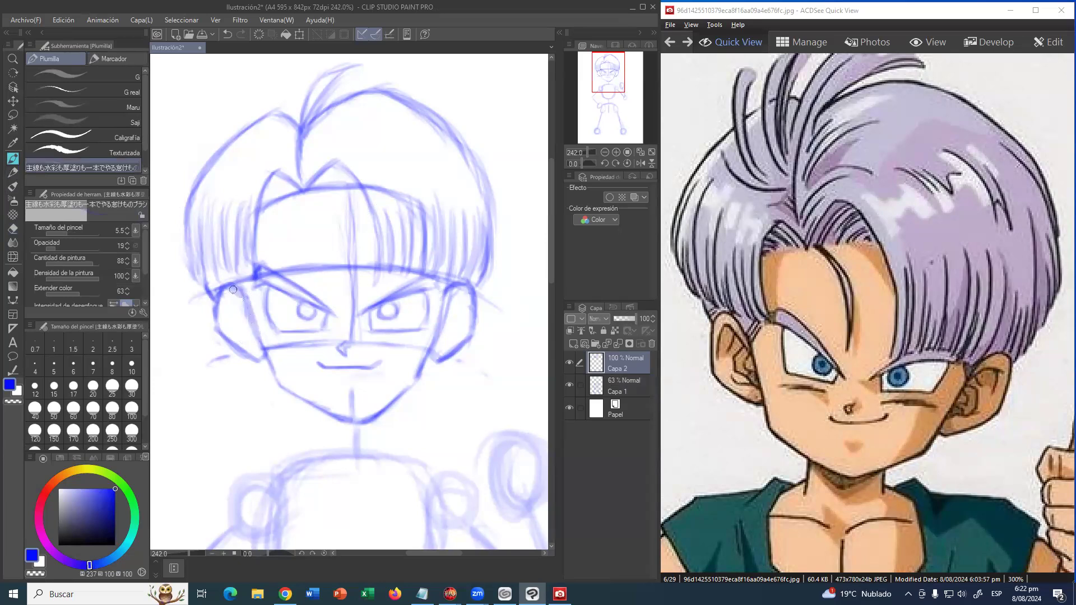
pyautogui.moveTo(237, 293)
pyautogui.mouseDown()
pyautogui.moveTo(248, 320)
pyautogui.moveTo(249, 289)
pyautogui.mouseUp()
pyautogui.moveTo(307, 203); pyautogui.dragTo(331, 264)
pyautogui.moveTo(303, 193)
pyautogui.mouseDown()
pyautogui.moveTo(326, 219)
pyautogui.moveTo(313, 208)
pyautogui.moveTo(335, 259)
pyautogui.moveTo(330, 239)
pyautogui.moveTo(324, 301)
pyautogui.mouseUp()
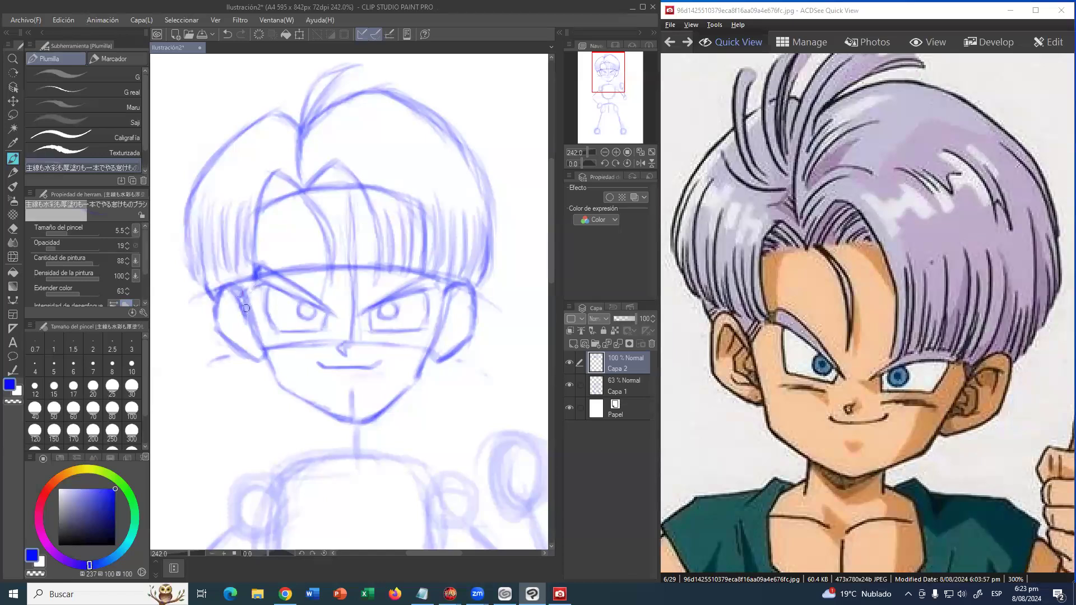
# - Erase the lower jaw and redraw it as a slightly shorter, wider chin running up to both ears
pyautogui.moveTo(268, 365)
pyautogui.mouseDown()
pyautogui.moveTo(257, 342)
pyautogui.moveTo(274, 380)
pyautogui.moveTo(263, 355)
pyautogui.moveTo(301, 397)
pyautogui.moveTo(289, 396)
pyautogui.moveTo(337, 418)
pyautogui.mouseUp()
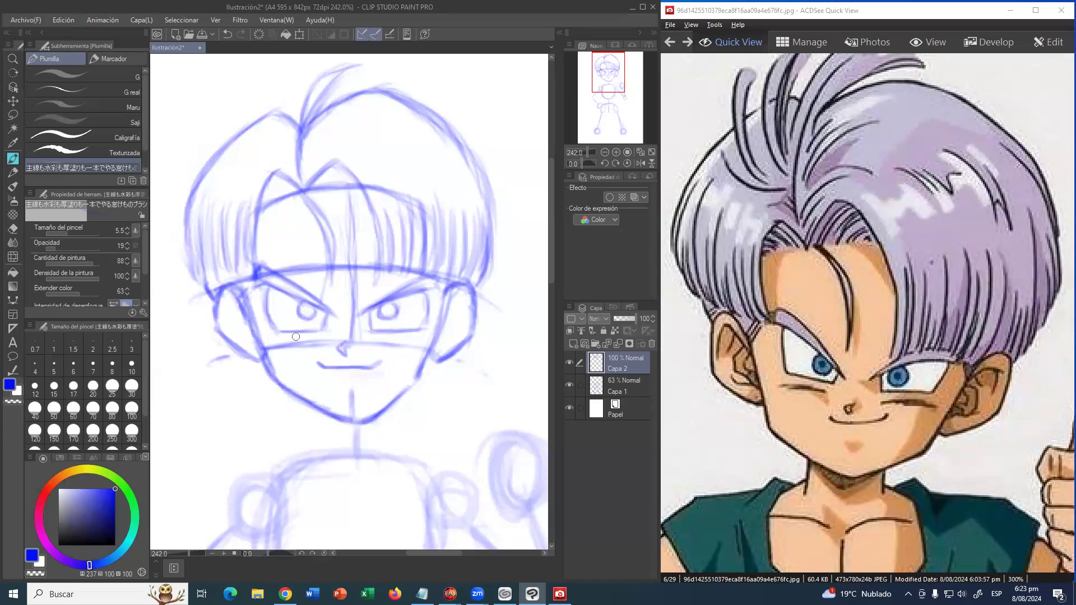
pyautogui.press('e')
pyautogui.moveTo(337, 381)
pyautogui.mouseDown()
pyautogui.moveTo(320, 397)
pyautogui.moveTo(343, 404)
pyautogui.moveTo(309, 409)
pyautogui.moveTo(399, 404)
pyautogui.moveTo(362, 401)
pyautogui.moveTo(429, 388)
pyautogui.moveTo(397, 366)
pyautogui.moveTo(399, 386)
pyautogui.moveTo(424, 393)
pyautogui.mouseUp()
pyautogui.click(10, 160)
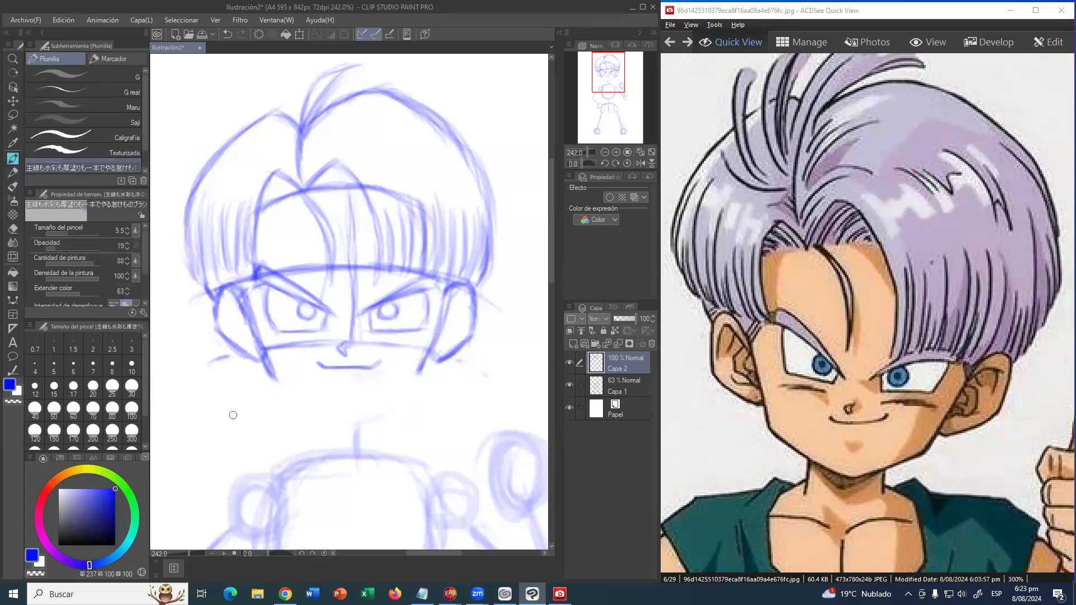
pyautogui.moveTo(266, 364)
pyautogui.mouseDown()
pyautogui.moveTo(289, 396)
pyautogui.moveTo(347, 416)
pyautogui.moveTo(319, 405)
pyautogui.moveTo(375, 407)
pyautogui.moveTo(363, 416)
pyautogui.moveTo(421, 382)
pyautogui.moveTo(432, 356)
pyautogui.moveTo(424, 378)
pyautogui.moveTo(444, 314)
pyautogui.mouseUp()
# - Erase the horizontal and vertical guidelines crossing the face and the stray marks around the brows, jaw and left-hand ear
pyautogui.press('e')
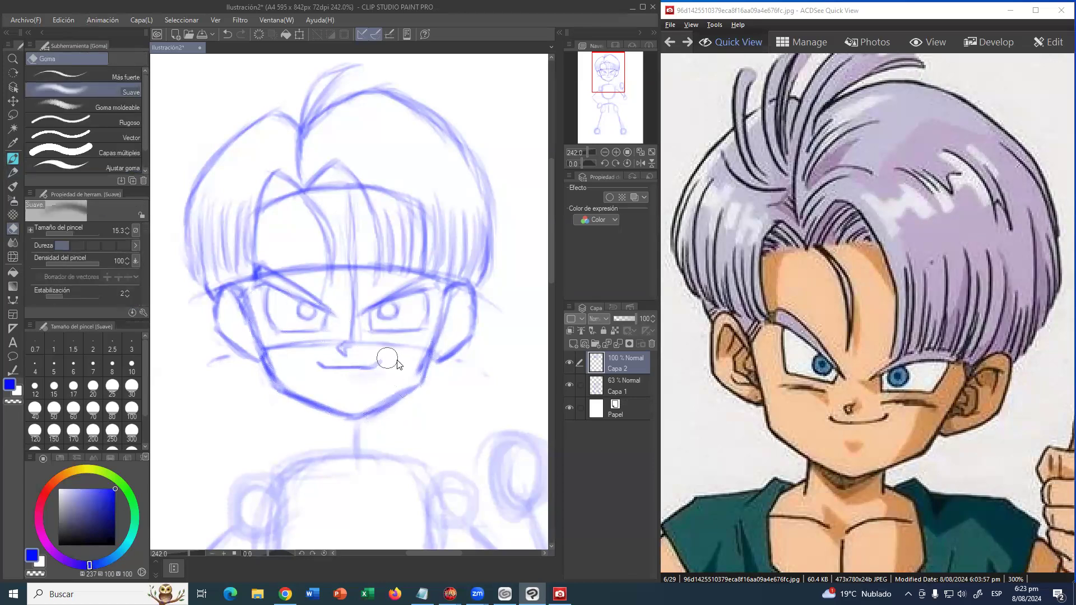
pyautogui.moveTo(422, 338)
pyautogui.mouseDown()
pyautogui.moveTo(365, 341)
pyautogui.moveTo(278, 352)
pyautogui.mouseUp()
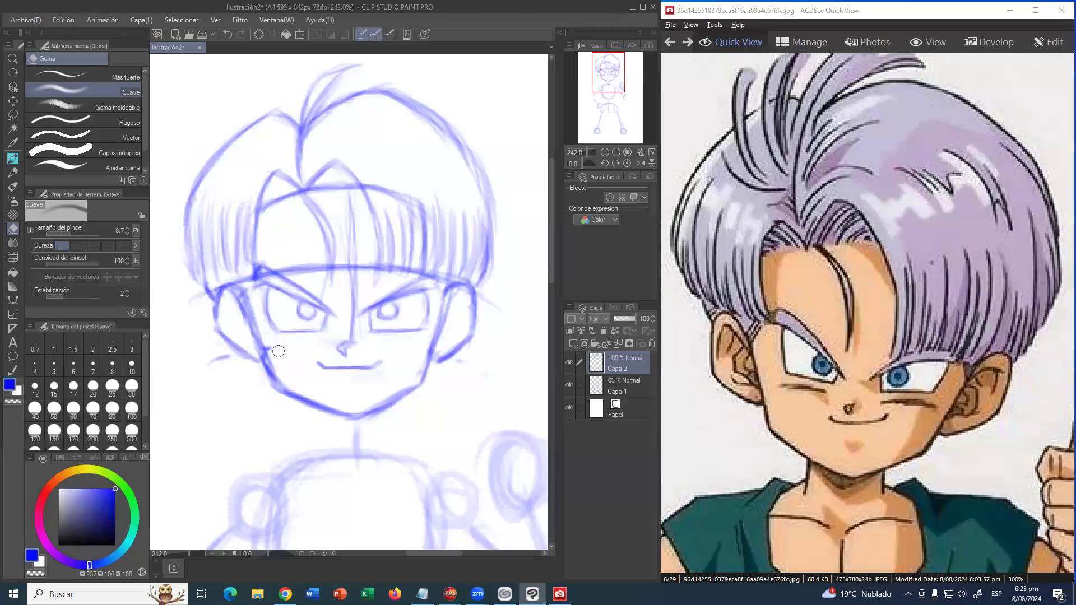
pyautogui.moveTo(318, 276)
pyautogui.mouseDown()
pyautogui.moveTo(274, 265)
pyautogui.moveTo(352, 265)
pyautogui.moveTo(333, 288)
pyautogui.moveTo(313, 273)
pyautogui.moveTo(321, 266)
pyautogui.moveTo(323, 284)
pyautogui.moveTo(341, 259)
pyautogui.moveTo(348, 331)
pyautogui.mouseUp()
pyautogui.moveTo(351, 278)
pyautogui.mouseDown()
pyautogui.moveTo(348, 204)
pyautogui.moveTo(359, 293)
pyautogui.moveTo(364, 267)
pyautogui.moveTo(381, 262)
pyautogui.moveTo(383, 280)
pyautogui.moveTo(399, 258)
pyautogui.moveTo(417, 254)
pyautogui.moveTo(411, 275)
pyautogui.moveTo(443, 263)
pyautogui.moveTo(451, 329)
pyautogui.moveTo(438, 337)
pyautogui.moveTo(439, 318)
pyautogui.moveTo(429, 355)
pyautogui.mouseUp()
pyautogui.moveTo(253, 298)
pyautogui.mouseDown()
pyautogui.moveTo(239, 328)
pyautogui.moveTo(240, 294)
pyautogui.moveTo(249, 305)
pyautogui.moveTo(273, 362)
pyautogui.moveTo(257, 314)
pyautogui.moveTo(281, 377)
pyautogui.mouseUp()
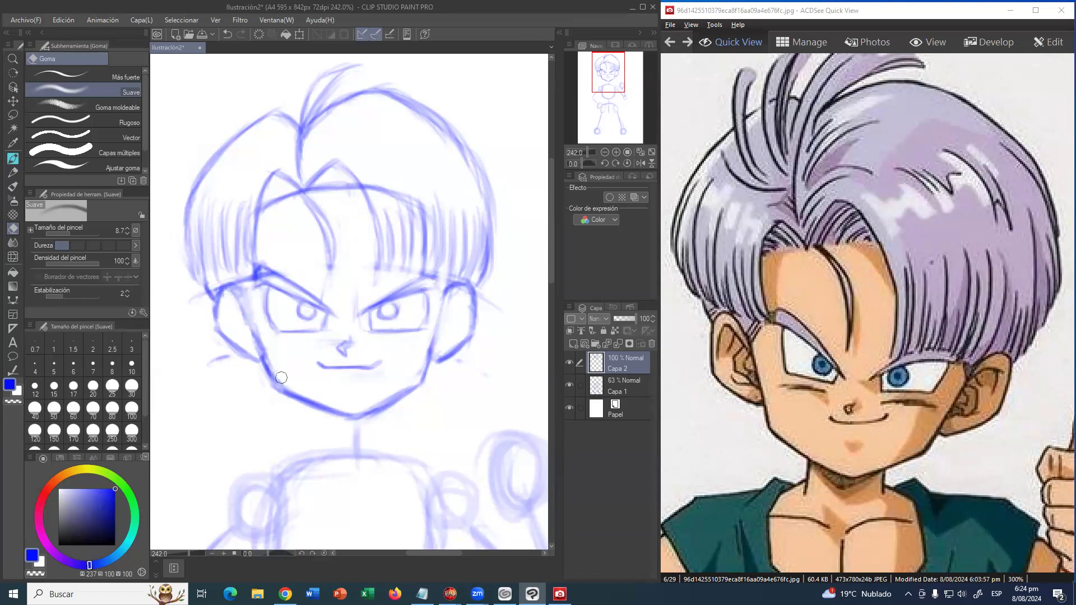
pyautogui.moveTo(277, 277); pyautogui.dragTo(263, 275)
pyautogui.moveTo(213, 294); pyautogui.dragTo(220, 285)
pyautogui.moveTo(204, 358); pyautogui.dragTo(203, 360)
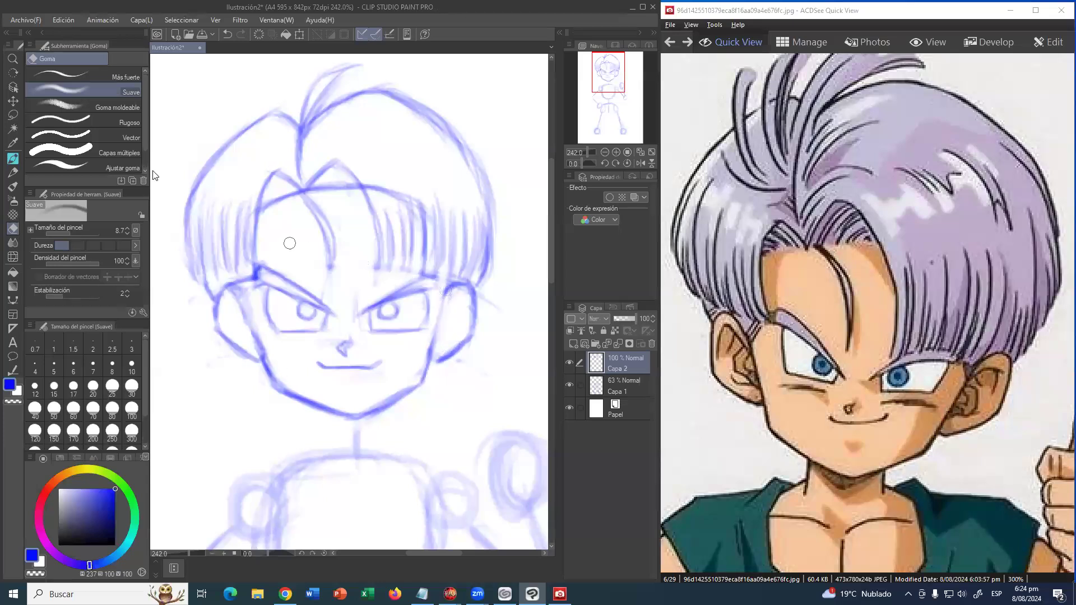
# - Set the pen size to 5 and draw a thin curved strand rising from the hairline left of the parting
pyautogui.click(12, 159)
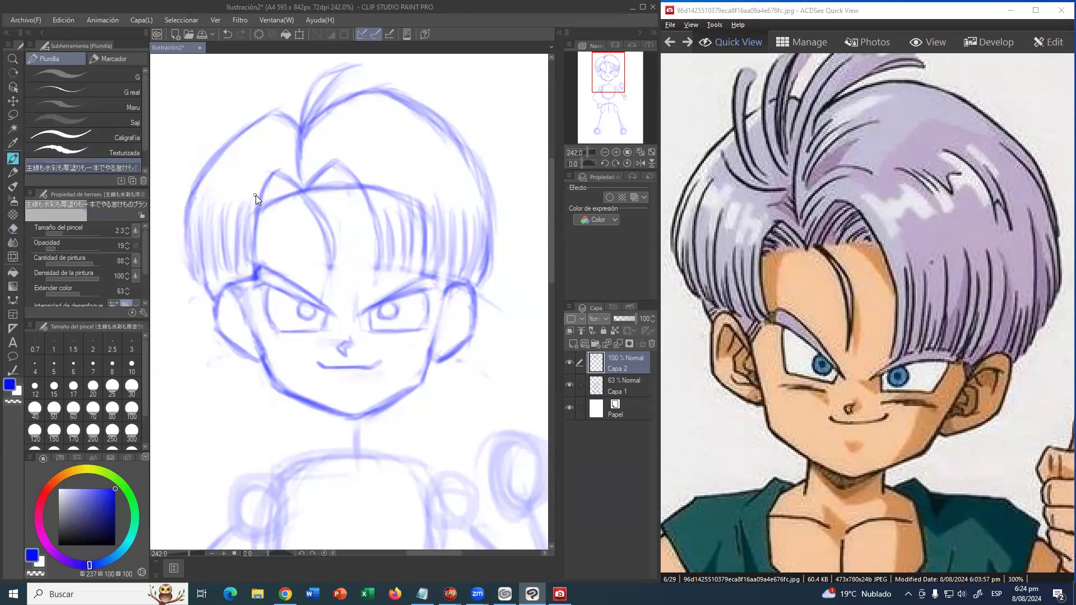
pyautogui.press(']')
pyautogui.press(']')
pyautogui.press(']')
pyautogui.press(']')
pyautogui.moveTo(290, 174); pyautogui.dragTo(248, 95)
pyautogui.moveTo(263, 151); pyautogui.dragTo(255, 86)
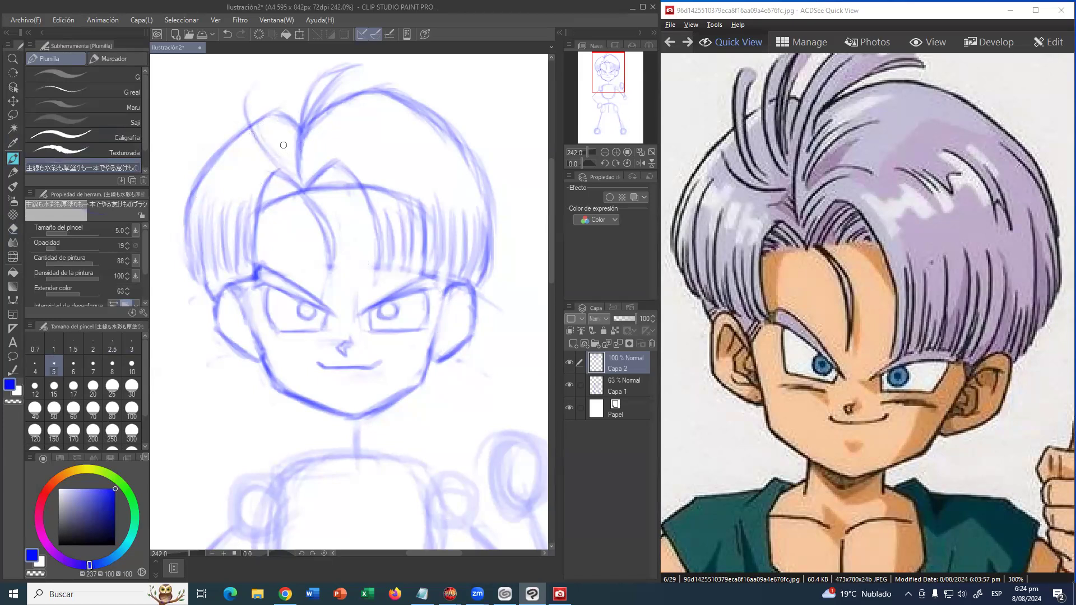
# - Draw loose upswept strands over the left-hand crown and light curved strands fanning out right of the parting
pyautogui.moveTo(259, 165); pyautogui.dragTo(198, 107)
pyautogui.moveTo(250, 163); pyautogui.dragTo(189, 110)
pyautogui.moveTo(266, 172); pyautogui.dragTo(185, 112)
pyautogui.moveTo(230, 150); pyautogui.dragTo(197, 109)
pyautogui.moveTo(257, 170)
pyautogui.mouseDown()
pyautogui.moveTo(239, 138)
pyautogui.moveTo(217, 133)
pyautogui.moveTo(242, 157)
pyautogui.moveTo(206, 110)
pyautogui.mouseUp()
pyautogui.moveTo(241, 157); pyautogui.dragTo(207, 96)
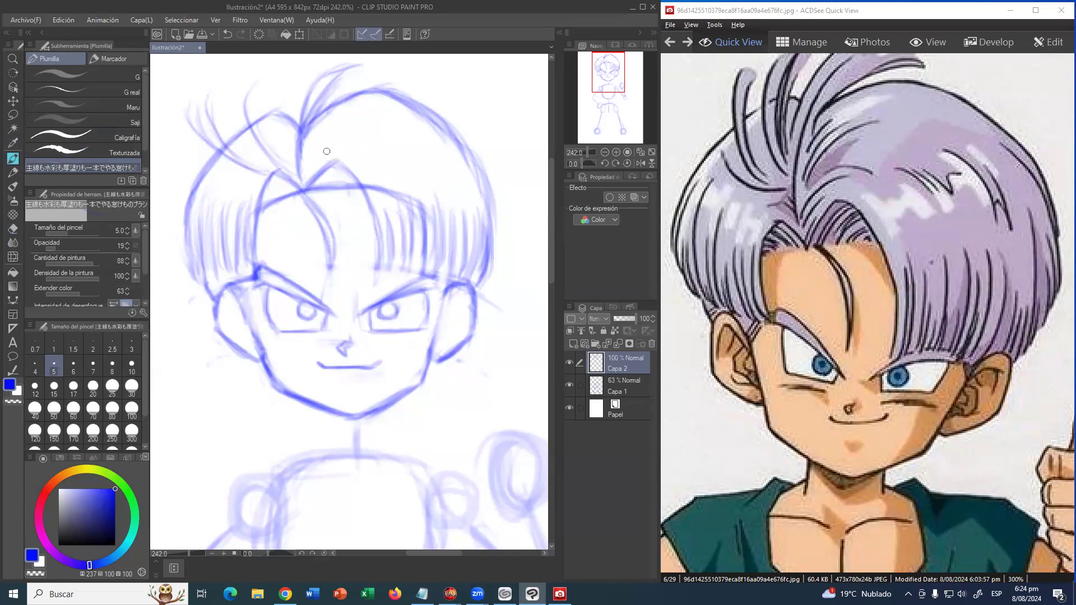
pyautogui.moveTo(350, 127)
pyautogui.mouseDown()
pyautogui.moveTo(308, 150)
pyautogui.moveTo(305, 164)
pyautogui.mouseUp()
pyautogui.moveTo(375, 152)
pyautogui.mouseDown()
pyautogui.moveTo(397, 181)
pyautogui.moveTo(394, 158)
pyautogui.moveTo(396, 177)
pyautogui.moveTo(373, 179)
pyautogui.moveTo(384, 197)
pyautogui.moveTo(393, 190)
pyautogui.moveTo(412, 210)
pyautogui.moveTo(397, 176)
pyautogui.moveTo(441, 227)
pyautogui.moveTo(422, 199)
pyautogui.moveTo(436, 220)
pyautogui.mouseUp()
# - Erase the forehead arc beneath the parting and fill the underside of the two hair peaks with short fine strands
pyautogui.press('e')
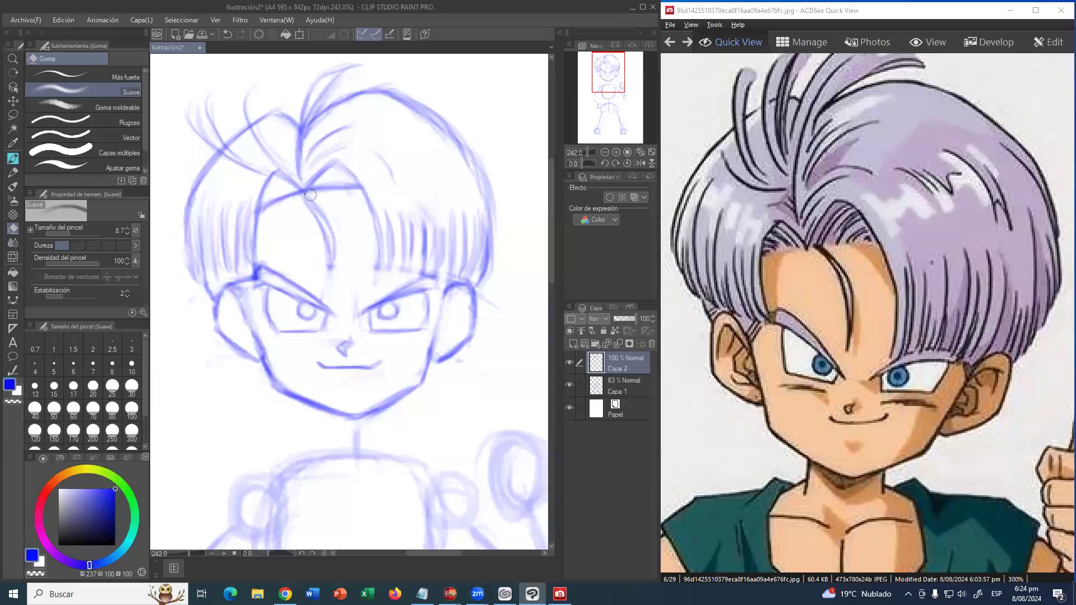
pyautogui.moveTo(314, 192)
pyautogui.mouseDown()
pyautogui.moveTo(354, 195)
pyautogui.moveTo(356, 184)
pyautogui.mouseUp()
pyautogui.moveTo(284, 197)
pyautogui.mouseDown()
pyautogui.moveTo(268, 208)
pyautogui.moveTo(280, 193)
pyautogui.moveTo(294, 201)
pyautogui.moveTo(260, 193)
pyautogui.mouseUp()
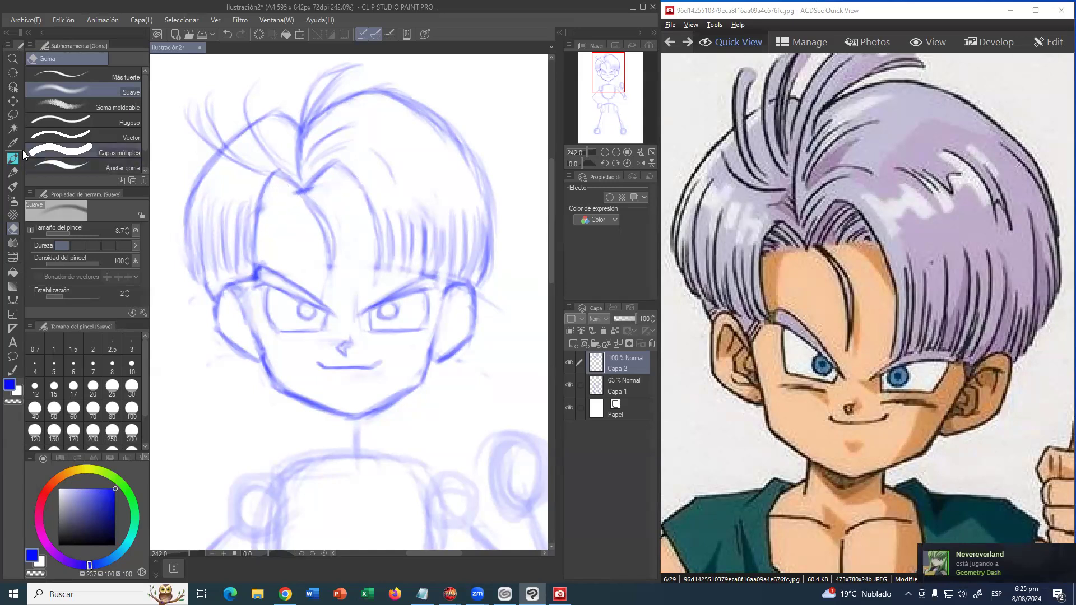
pyautogui.press('p')
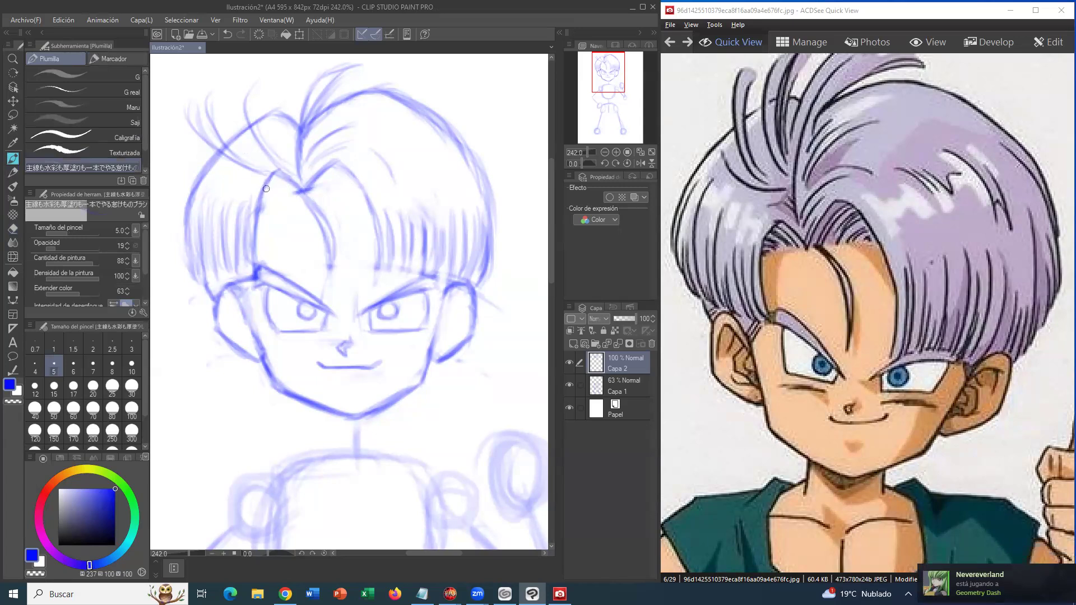
pyautogui.moveTo(275, 198)
pyautogui.mouseDown()
pyautogui.moveTo(275, 175)
pyautogui.moveTo(289, 190)
pyautogui.moveTo(258, 195)
pyautogui.moveTo(276, 203)
pyautogui.moveTo(339, 169)
pyautogui.moveTo(337, 184)
pyautogui.moveTo(361, 186)
pyautogui.mouseUp()
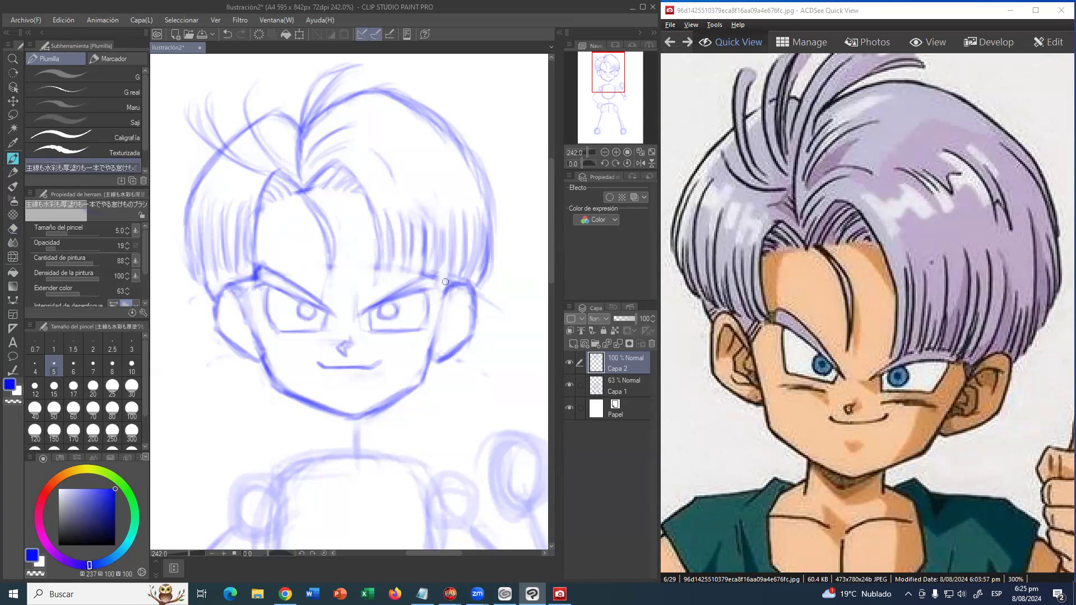
# - Reinforce the jaw edge beside the right-hand ear and draw both sides of the neck flaring out toward the shoulders
pyautogui.moveTo(436, 359); pyautogui.dragTo(447, 285)
pyautogui.moveTo(321, 417); pyautogui.dragTo(310, 442)
pyautogui.moveTo(382, 411); pyautogui.dragTo(385, 439)
pyautogui.moveTo(321, 414)
pyautogui.mouseDown()
pyautogui.moveTo(315, 440)
pyautogui.moveTo(292, 454)
pyautogui.mouseUp()
pyautogui.moveTo(383, 431); pyautogui.dragTo(406, 451)
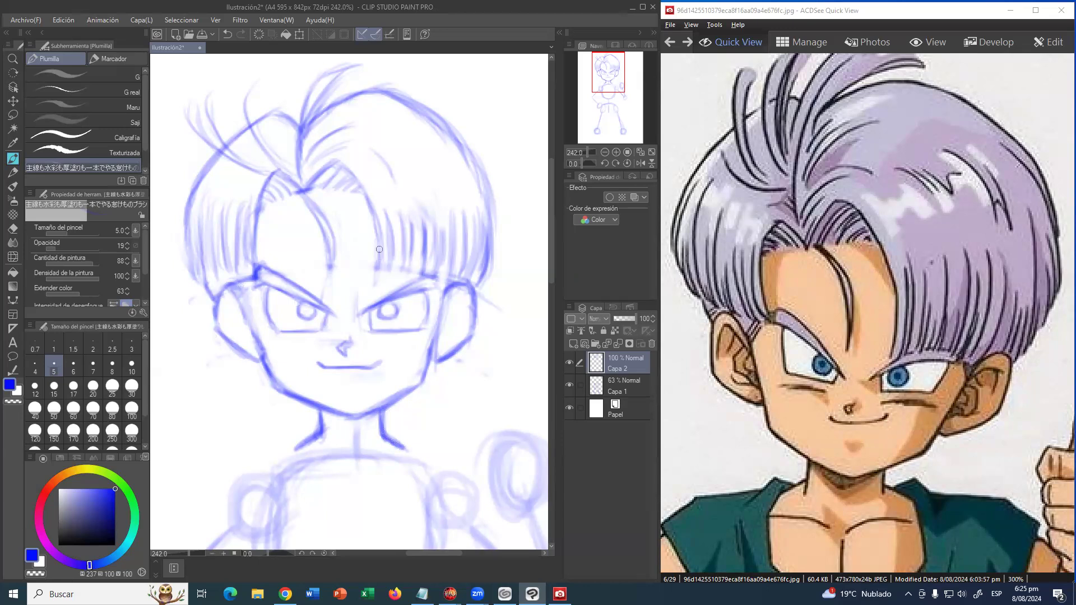
# - Add pointed vertical strands to the lower edge of the right-hand fringe above the eye and ear
pyautogui.moveTo(388, 255); pyautogui.dragTo(380, 279)
pyautogui.moveTo(398, 244)
pyautogui.mouseDown()
pyautogui.moveTo(391, 287)
pyautogui.moveTo(414, 278)
pyautogui.mouseUp()
pyautogui.moveTo(438, 236)
pyautogui.mouseDown()
pyautogui.moveTo(432, 266)
pyautogui.moveTo(446, 284)
pyautogui.mouseUp()
pyautogui.moveTo(447, 246); pyautogui.dragTo(444, 295)
pyautogui.moveTo(404, 259)
pyautogui.mouseDown()
pyautogui.moveTo(387, 290)
pyautogui.moveTo(383, 248)
pyautogui.moveTo(359, 302)
pyautogui.moveTo(388, 268)
pyautogui.moveTo(365, 303)
pyautogui.moveTo(386, 275)
pyautogui.moveTo(377, 294)
pyautogui.moveTo(393, 285)
pyautogui.moveTo(362, 300)
pyautogui.moveTo(404, 278)
pyautogui.mouseUp()
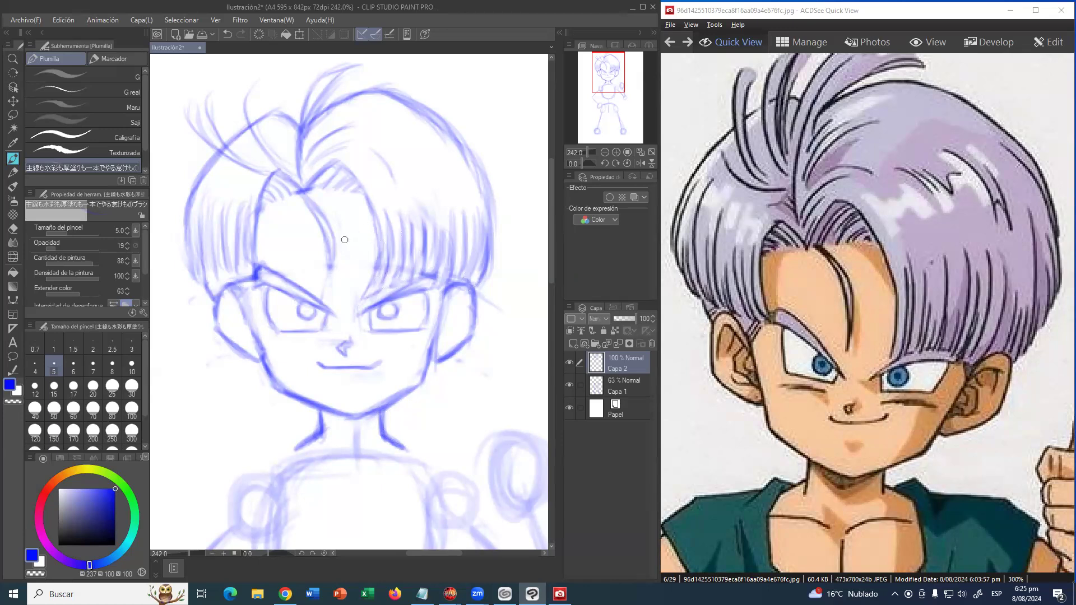
# - Add fine details: inner folds in both ears, curved strands on the right-hand crown and short creases under both eyes
pyautogui.moveTo(209, 281); pyautogui.dragTo(217, 292)
pyautogui.moveTo(227, 311)
pyautogui.mouseDown()
pyautogui.moveTo(247, 318)
pyautogui.moveTo(243, 338)
pyautogui.mouseUp()
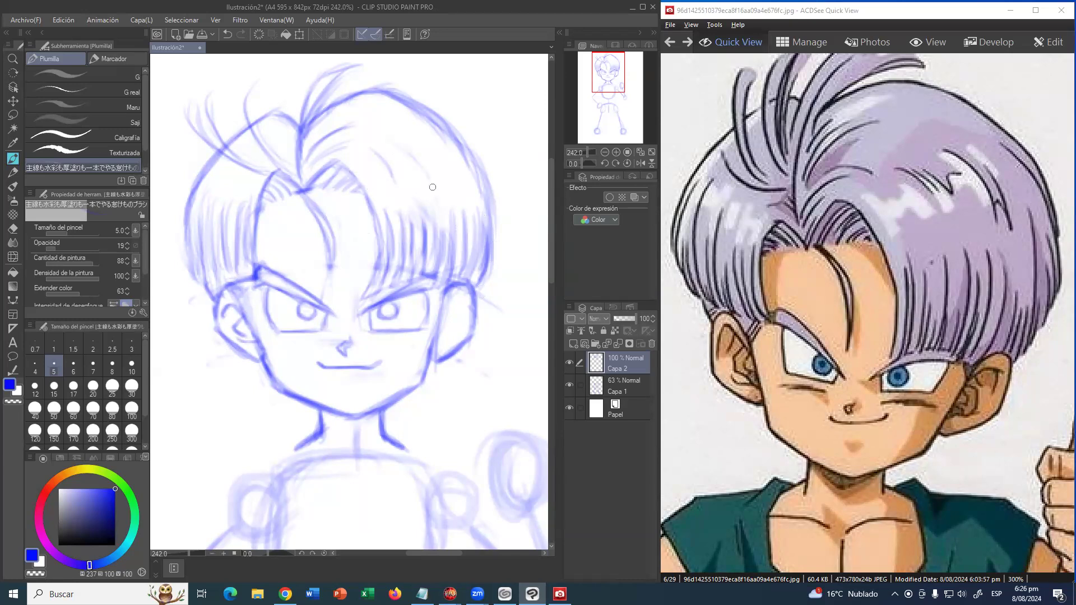
pyautogui.moveTo(406, 149); pyautogui.dragTo(444, 197)
pyautogui.moveTo(446, 306)
pyautogui.mouseDown()
pyautogui.moveTo(466, 321)
pyautogui.moveTo(445, 318)
pyautogui.mouseUp()
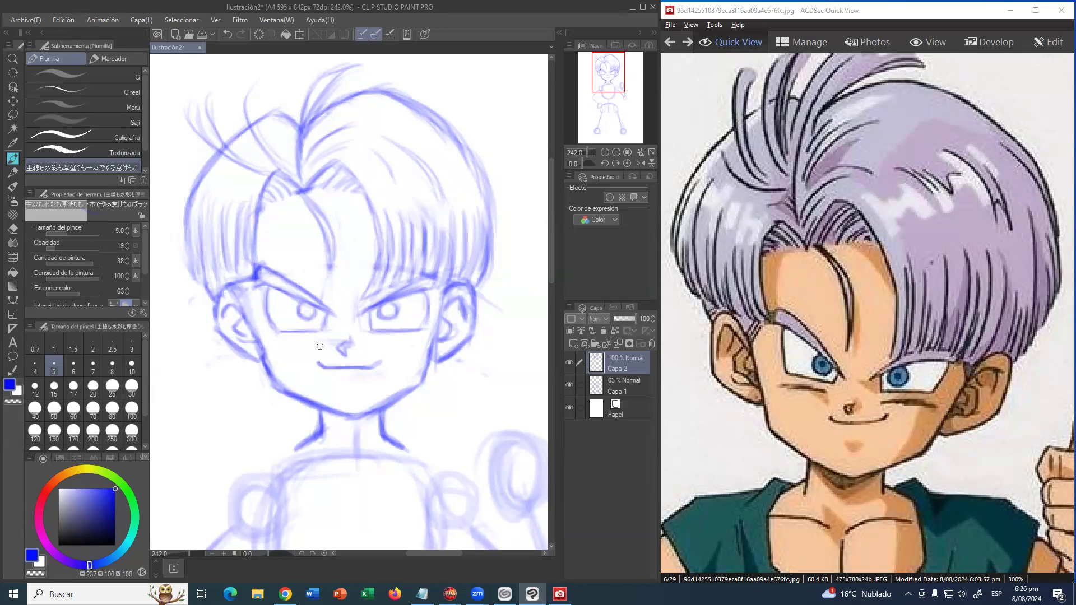
pyautogui.moveTo(284, 344); pyautogui.dragTo(423, 337)
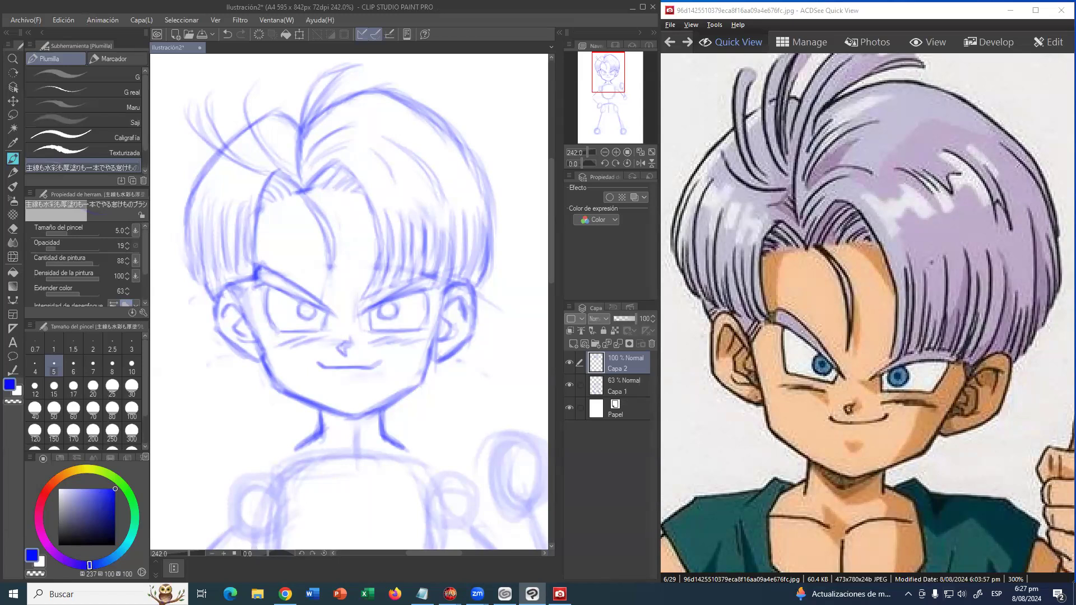
# - Draw the tunic's V-shaped neckline from both sides of the neck down to a point on the chest, with folded collar edges
pyautogui.press('alt')
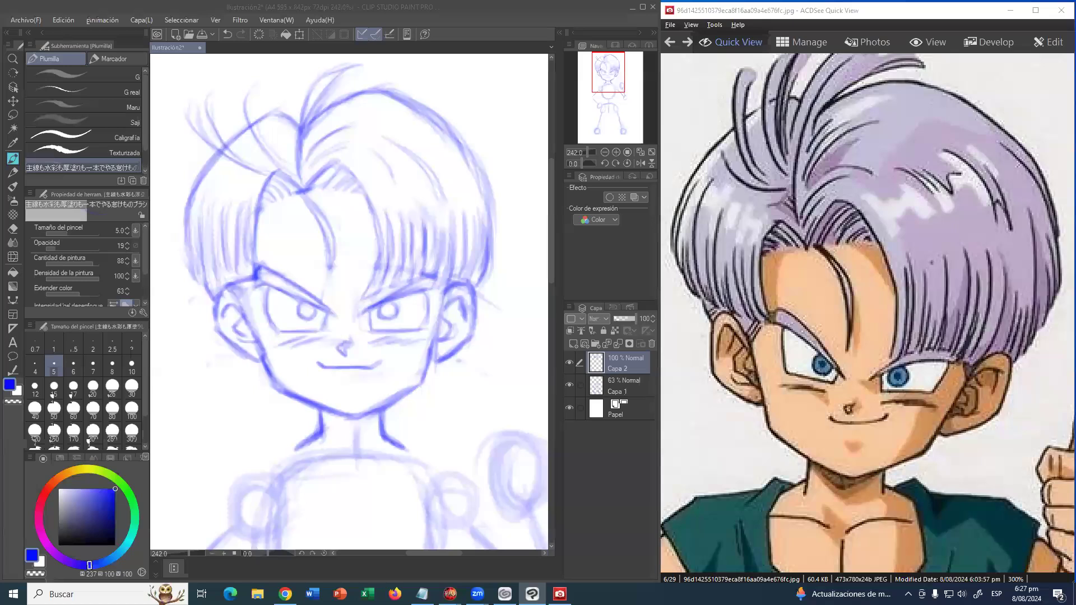
pyautogui.press('alt')
pyautogui.scroll(-1, 869, 282)
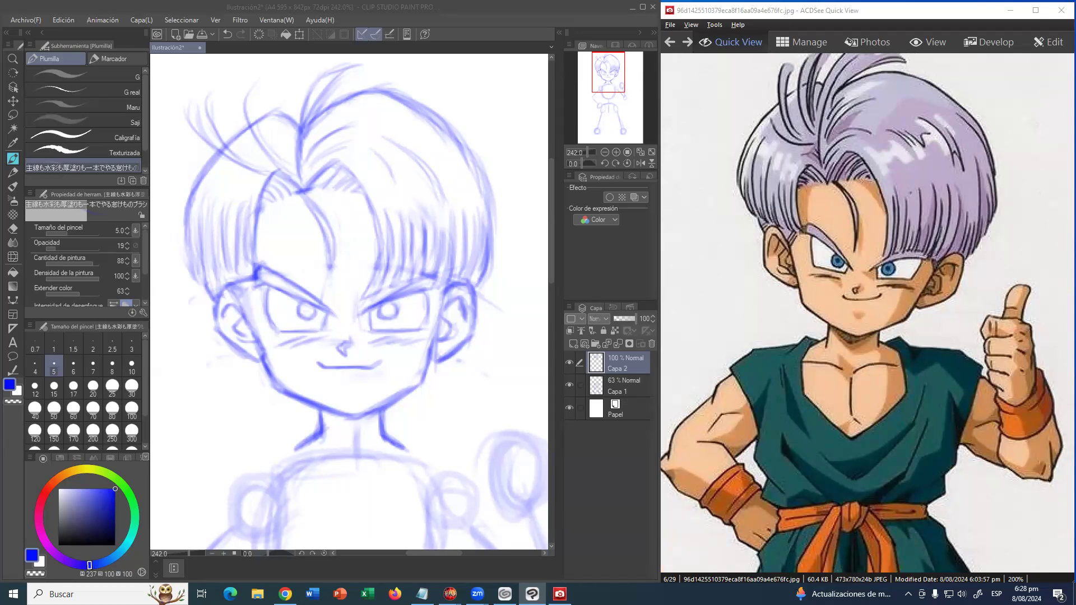
pyautogui.click(12, 58)
pyautogui.keyDown('alt'); pyautogui.click(415, 260); pyautogui.keyUp('alt')
pyautogui.moveTo(422, 353)
pyautogui.mouseDown()
pyautogui.moveTo(403, 231)
pyautogui.moveTo(433, 237)
pyautogui.mouseUp()
pyautogui.keyDown('alt'); pyautogui.click(405, 232); pyautogui.keyUp('alt')
pyautogui.moveTo(424, 245); pyautogui.dragTo(433, 213)
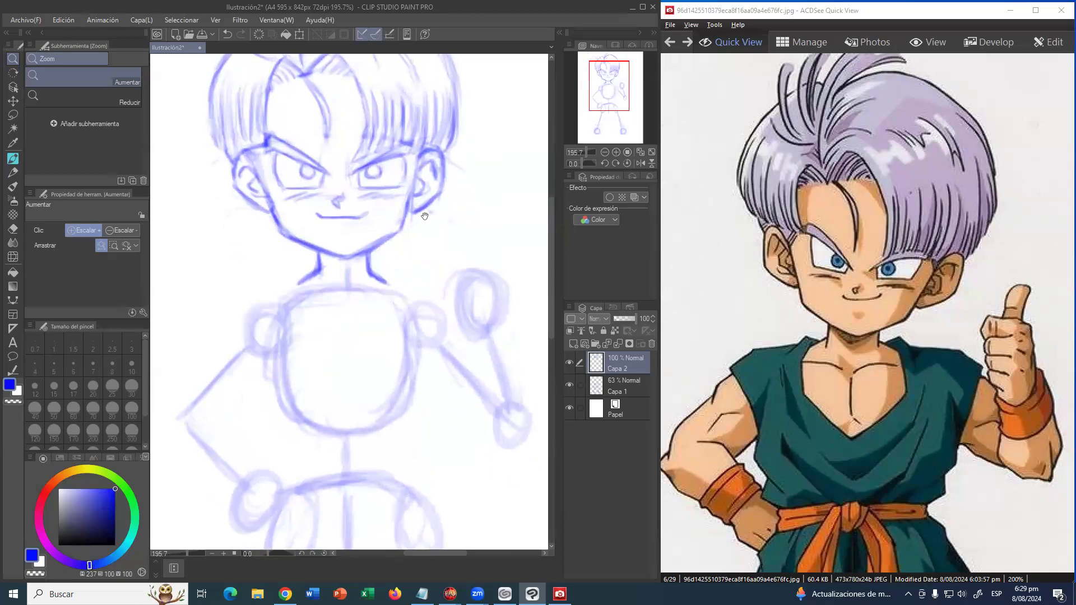
pyautogui.click(13, 159)
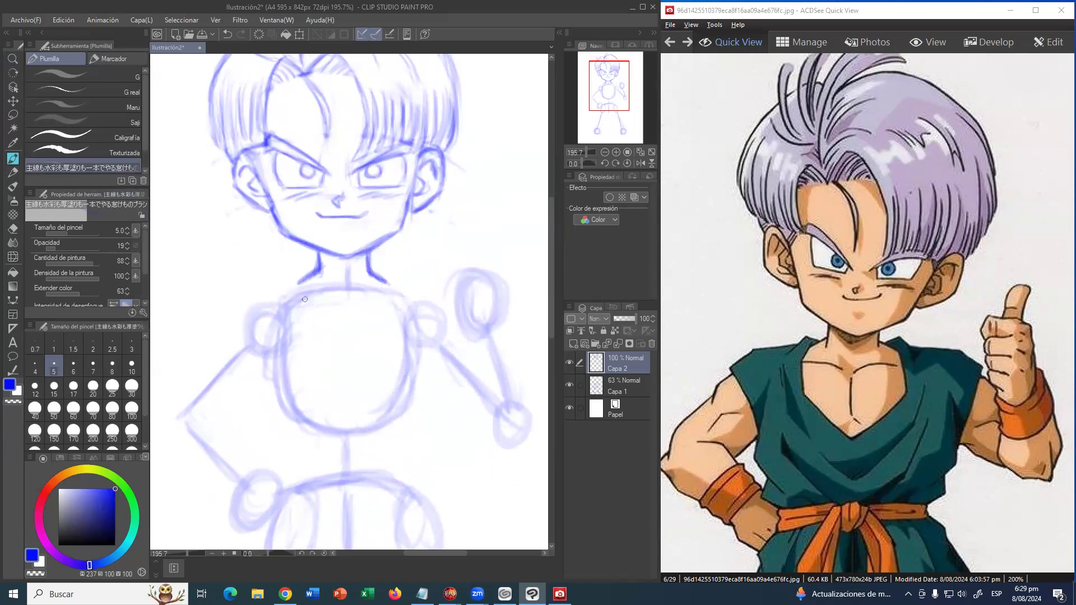
pyautogui.moveTo(299, 280)
pyautogui.mouseDown()
pyautogui.moveTo(288, 304)
pyautogui.moveTo(297, 286)
pyautogui.moveTo(291, 333)
pyautogui.moveTo(291, 310)
pyautogui.moveTo(297, 339)
pyautogui.moveTo(350, 367)
pyautogui.mouseUp()
pyautogui.moveTo(297, 340); pyautogui.dragTo(354, 370)
pyautogui.moveTo(348, 364)
pyautogui.mouseDown()
pyautogui.moveTo(378, 337)
pyautogui.moveTo(351, 364)
pyautogui.moveTo(396, 331)
pyautogui.moveTo(367, 349)
pyautogui.moveTo(384, 335)
pyautogui.moveTo(391, 292)
pyautogui.mouseUp()
pyautogui.moveTo(398, 331)
pyautogui.mouseDown()
pyautogui.moveTo(390, 266)
pyautogui.moveTo(376, 276)
pyautogui.moveTo(398, 274)
pyautogui.moveTo(396, 309)
pyautogui.mouseUp()
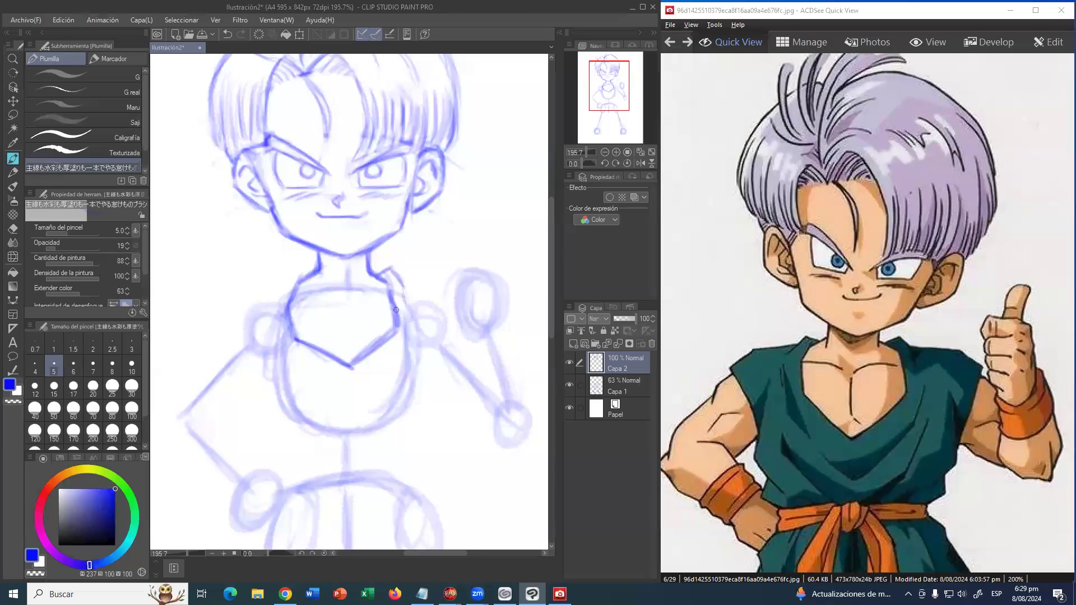
# - Draw the tunic's shoulder lines on both sides, with the pointed sleeve opening and side of the torso on the left-hand half
pyautogui.moveTo(301, 275)
pyautogui.mouseDown()
pyautogui.moveTo(272, 307)
pyautogui.moveTo(284, 288)
pyautogui.moveTo(242, 304)
pyautogui.moveTo(232, 307)
pyautogui.mouseUp()
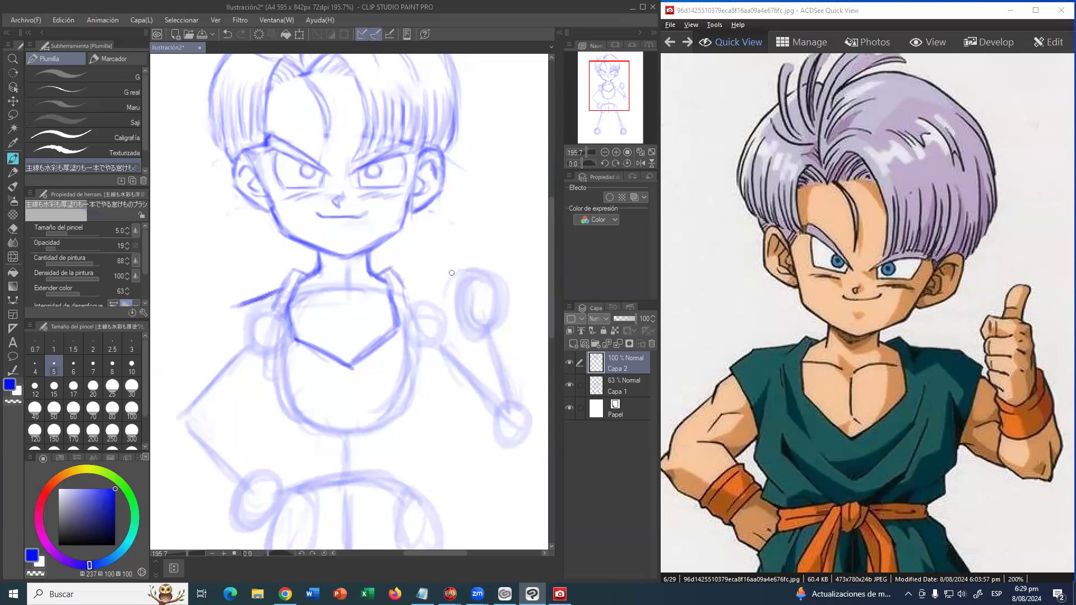
pyautogui.moveTo(402, 286)
pyautogui.mouseDown()
pyautogui.moveTo(413, 321)
pyautogui.moveTo(407, 292)
pyautogui.moveTo(433, 293)
pyautogui.moveTo(402, 287)
pyautogui.moveTo(461, 318)
pyautogui.mouseUp()
pyautogui.moveTo(236, 308)
pyautogui.mouseDown()
pyautogui.moveTo(215, 326)
pyautogui.moveTo(250, 347)
pyautogui.moveTo(271, 380)
pyautogui.moveTo(261, 382)
pyautogui.mouseUp()
pyautogui.hotkey('ctrl', 'z')
pyautogui.moveTo(266, 343)
pyautogui.mouseDown()
pyautogui.moveTo(262, 406)
pyautogui.moveTo(296, 431)
pyautogui.mouseUp()
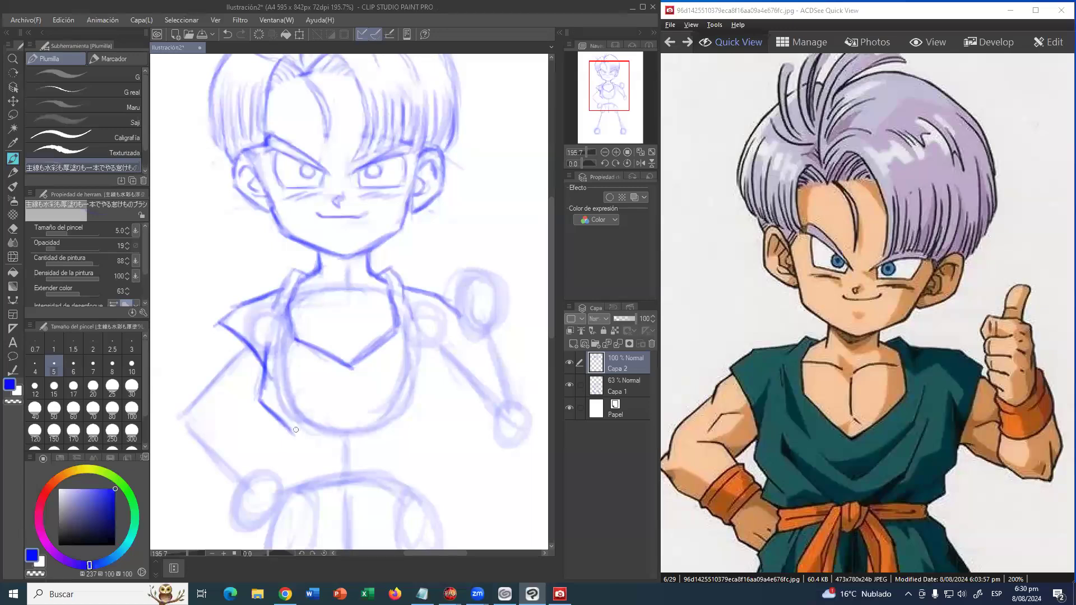
# - Draw the tunic's folded lower edge above the waist and complete the right-hand sleeve opening and torso side
pyautogui.moveTo(274, 419)
pyautogui.mouseDown()
pyautogui.moveTo(303, 451)
pyautogui.moveTo(288, 454)
pyautogui.moveTo(330, 445)
pyautogui.moveTo(323, 439)
pyautogui.moveTo(353, 449)
pyautogui.moveTo(294, 408)
pyautogui.moveTo(358, 454)
pyautogui.moveTo(359, 443)
pyautogui.moveTo(349, 448)
pyautogui.moveTo(379, 434)
pyautogui.moveTo(418, 441)
pyautogui.mouseUp()
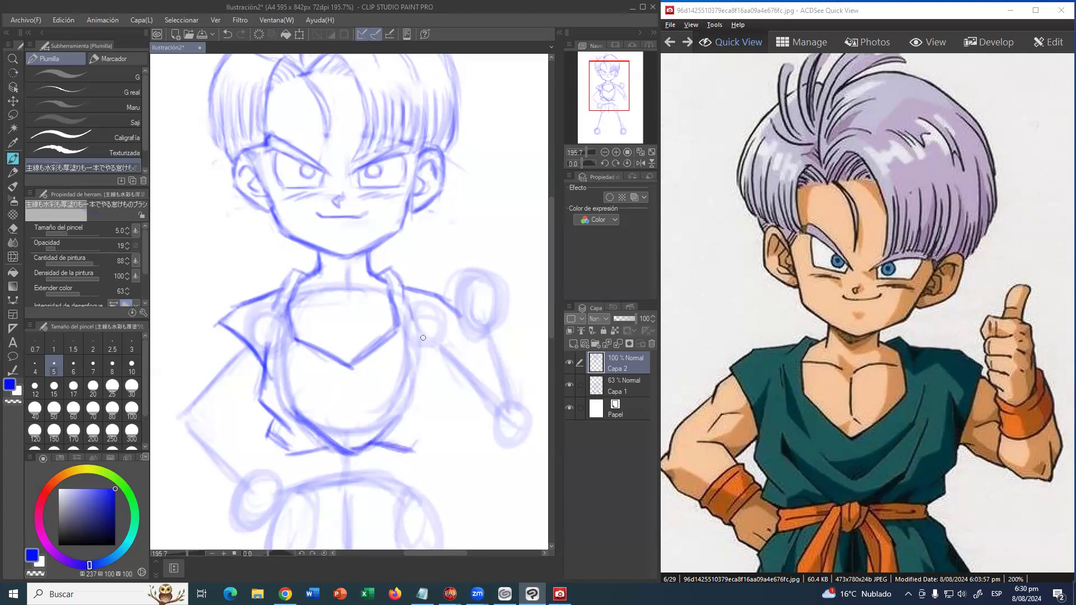
pyautogui.moveTo(449, 326); pyautogui.dragTo(430, 365)
pyautogui.moveTo(453, 318)
pyautogui.mouseDown()
pyautogui.moveTo(424, 363)
pyautogui.moveTo(426, 381)
pyautogui.mouseUp()
pyautogui.moveTo(420, 337); pyautogui.dragTo(423, 401)
pyautogui.moveTo(424, 359)
pyautogui.mouseDown()
pyautogui.moveTo(426, 422)
pyautogui.moveTo(392, 433)
pyautogui.moveTo(415, 449)
pyautogui.moveTo(421, 440)
pyautogui.mouseUp()
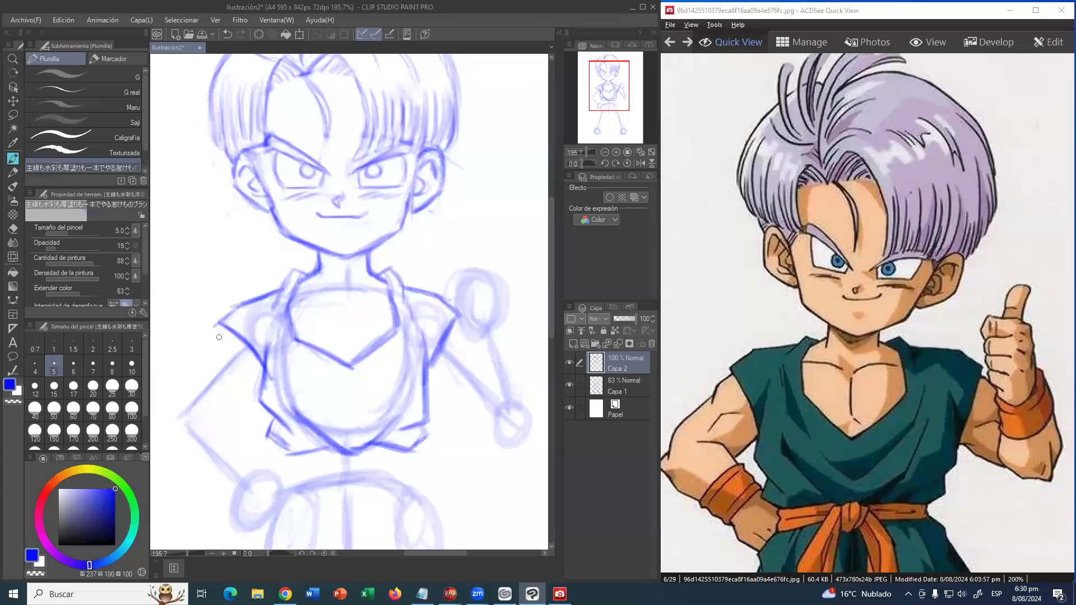
# - Add a V-shaped cloth fold below the neckline, plus the collarbones, centre chest line and neck muscle lines
pyautogui.moveTo(310, 386)
pyautogui.mouseDown()
pyautogui.moveTo(367, 416)
pyautogui.moveTo(396, 351)
pyautogui.mouseUp()
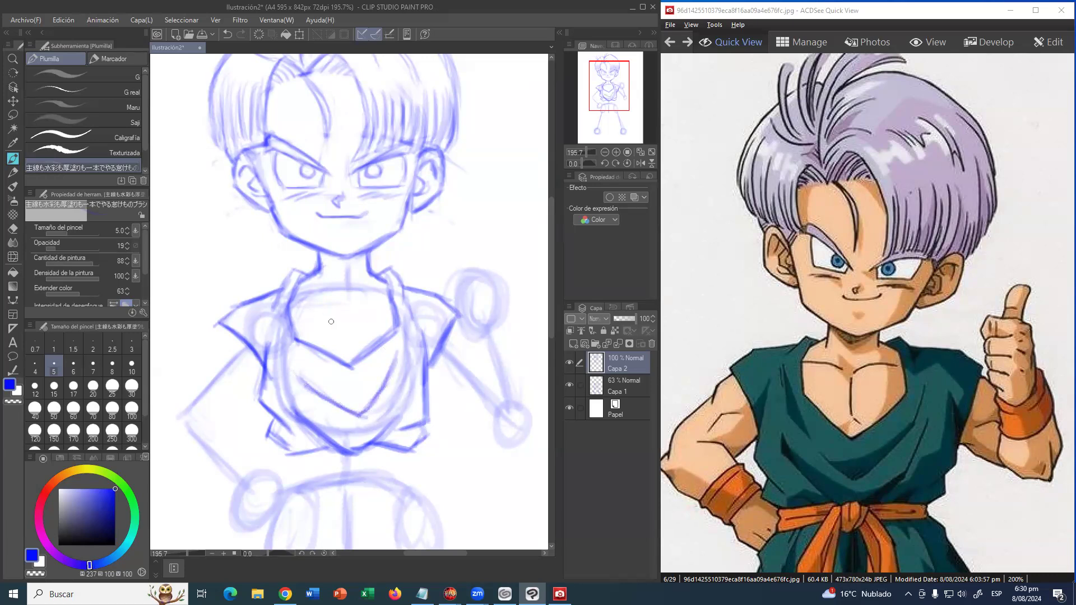
pyautogui.moveTo(343, 302); pyautogui.dragTo(346, 352)
pyautogui.moveTo(313, 298)
pyautogui.mouseDown()
pyautogui.moveTo(290, 302)
pyautogui.moveTo(380, 297)
pyautogui.mouseUp()
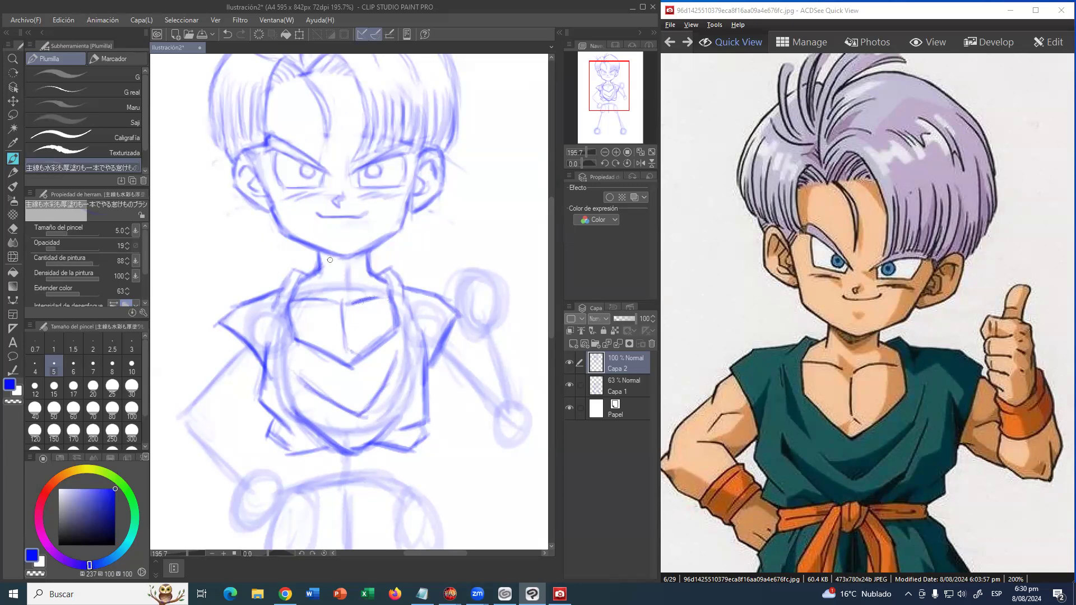
pyautogui.moveTo(326, 263); pyautogui.dragTo(338, 288)
pyautogui.moveTo(389, 309); pyautogui.dragTo(398, 275)
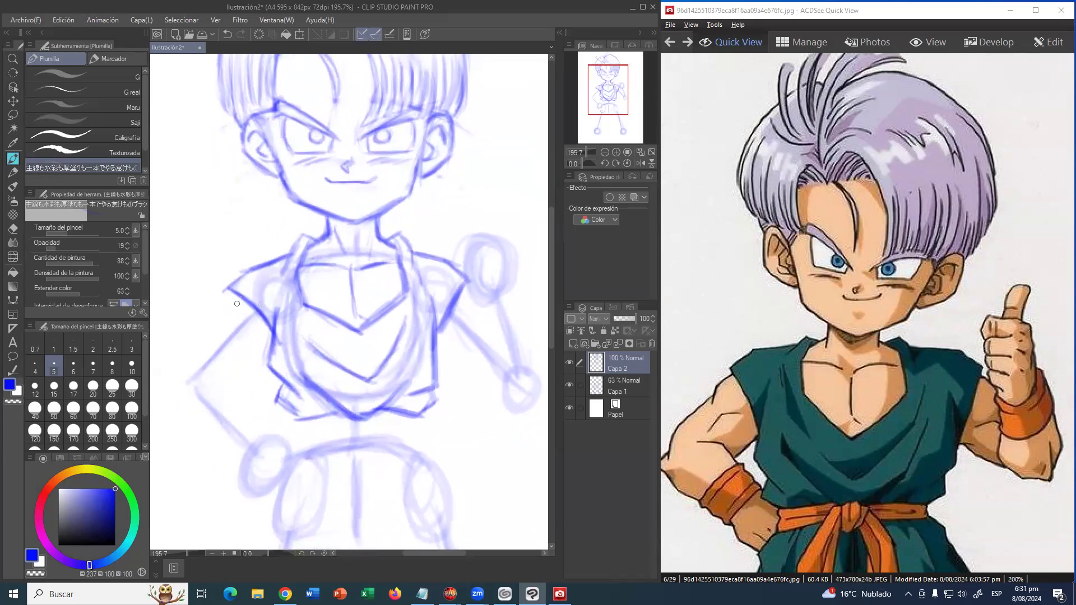
pyautogui.moveTo(212, 326)
pyautogui.mouseDown()
pyautogui.moveTo(212, 367)
pyautogui.moveTo(207, 320)
pyautogui.moveTo(244, 331)
pyautogui.moveTo(222, 323)
pyautogui.moveTo(243, 334)
pyautogui.moveTo(220, 328)
pyautogui.moveTo(235, 324)
pyautogui.moveTo(202, 349)
pyautogui.moveTo(190, 379)
pyautogui.moveTo(219, 336)
pyautogui.moveTo(194, 374)
pyautogui.mouseUp()
pyautogui.hotkey('ctrl', 'z')
pyautogui.hotkey('ctrl', 'z')
pyautogui.hotkey('ctrl', 'z')
pyautogui.hotkey('ctrl', 'z')
pyautogui.hotkey('ctrl', 'z')
pyautogui.moveTo(253, 311); pyautogui.dragTo(180, 392)
pyautogui.hotkey('ctrl', 'z')
pyautogui.hotkey('ctrl', 'z')
# - On layer Capa 1, redraw the left-hand arm's bent construction lines with the elbow slightly farther out
pyautogui.click(598, 388)
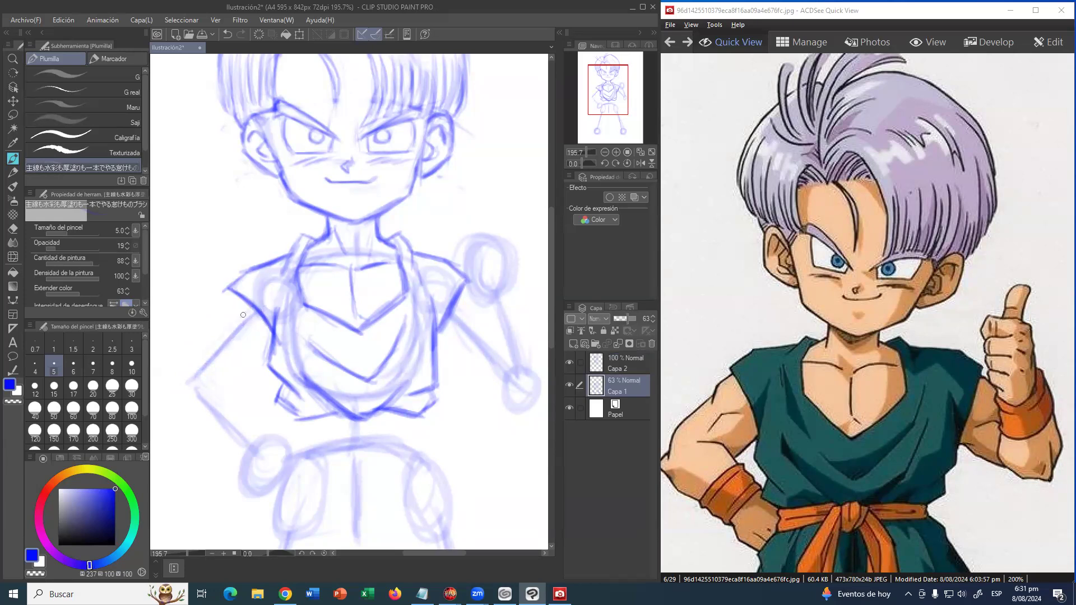
pyautogui.moveTo(232, 323)
pyautogui.mouseDown()
pyautogui.moveTo(192, 371)
pyautogui.moveTo(255, 310)
pyautogui.moveTo(185, 380)
pyautogui.moveTo(240, 318)
pyautogui.moveTo(212, 346)
pyautogui.moveTo(199, 408)
pyautogui.moveTo(249, 451)
pyautogui.mouseUp()
pyautogui.moveTo(182, 392)
pyautogui.mouseDown()
pyautogui.moveTo(248, 451)
pyautogui.moveTo(248, 441)
pyautogui.mouseUp()
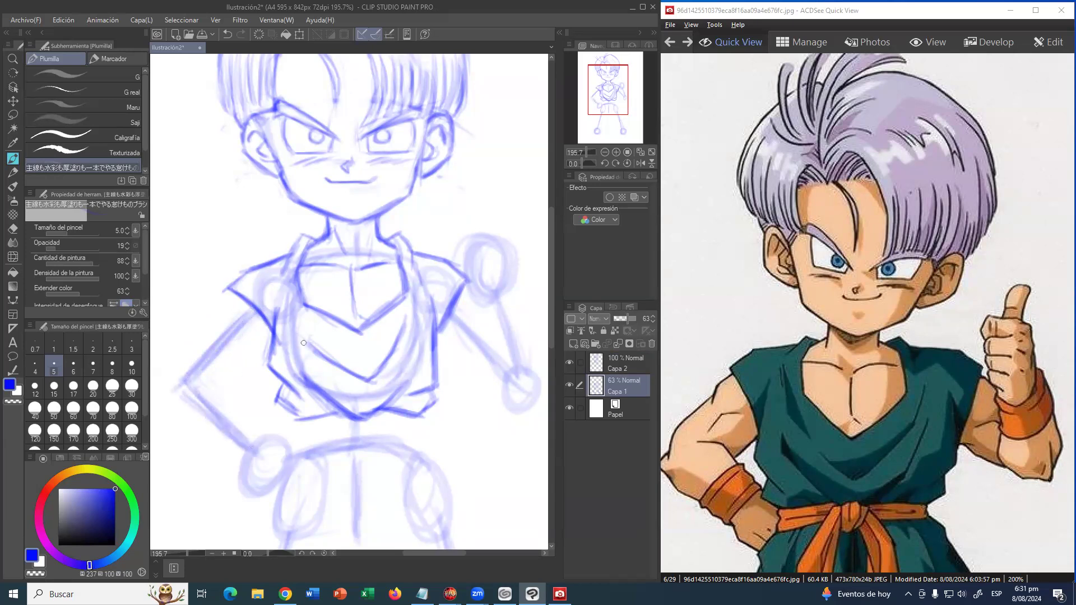
# - On layer Capa 2, outline the left-hand bent arm from sleeve to wrist and add the band around the wrist
pyautogui.click(616, 363)
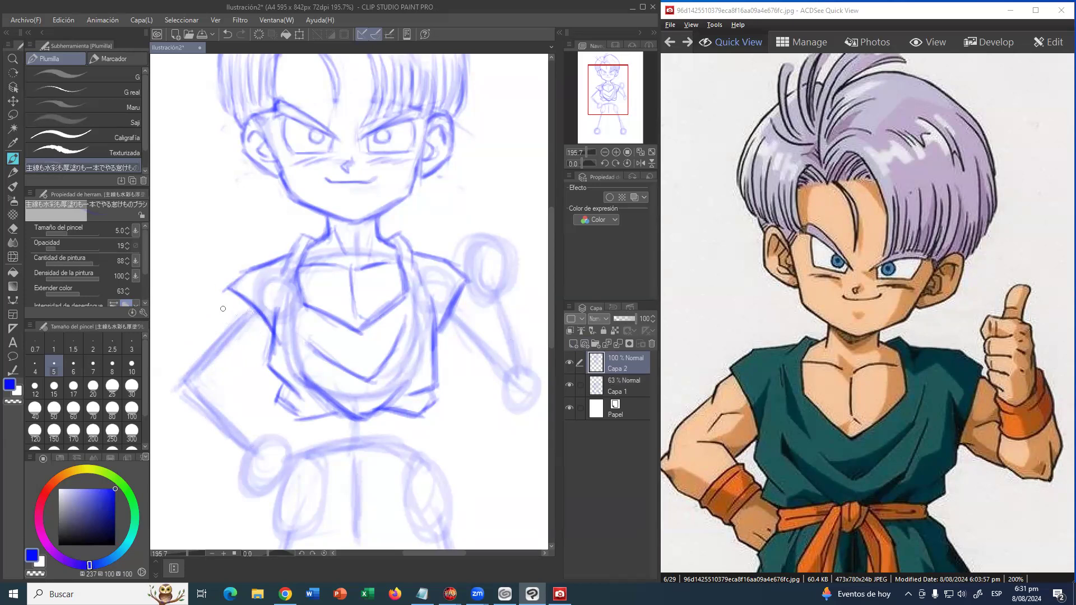
pyautogui.moveTo(220, 309)
pyautogui.mouseDown()
pyautogui.moveTo(235, 291)
pyautogui.moveTo(172, 359)
pyautogui.moveTo(168, 382)
pyautogui.mouseUp()
pyautogui.moveTo(164, 377)
pyautogui.mouseDown()
pyautogui.moveTo(155, 395)
pyautogui.moveTo(175, 410)
pyautogui.mouseUp()
pyautogui.moveTo(170, 409)
pyautogui.mouseDown()
pyautogui.moveTo(187, 440)
pyautogui.moveTo(210, 450)
pyautogui.mouseUp()
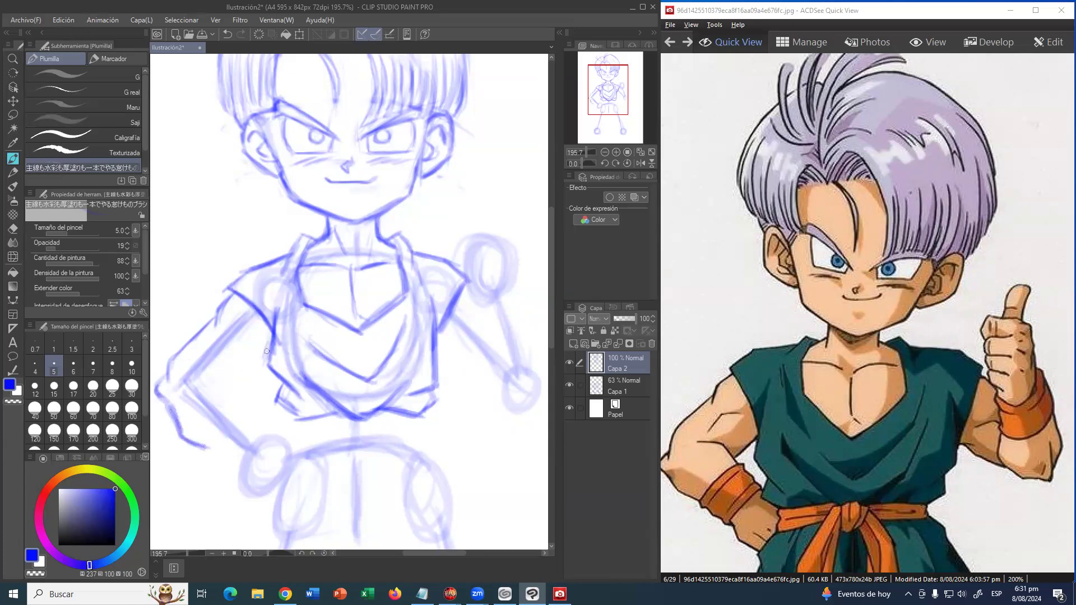
pyautogui.moveTo(268, 343)
pyautogui.mouseDown()
pyautogui.moveTo(243, 377)
pyautogui.moveTo(262, 353)
pyautogui.moveTo(236, 380)
pyautogui.moveTo(211, 377)
pyautogui.moveTo(244, 412)
pyautogui.mouseUp()
pyautogui.hotkey('ctrl', 'z')
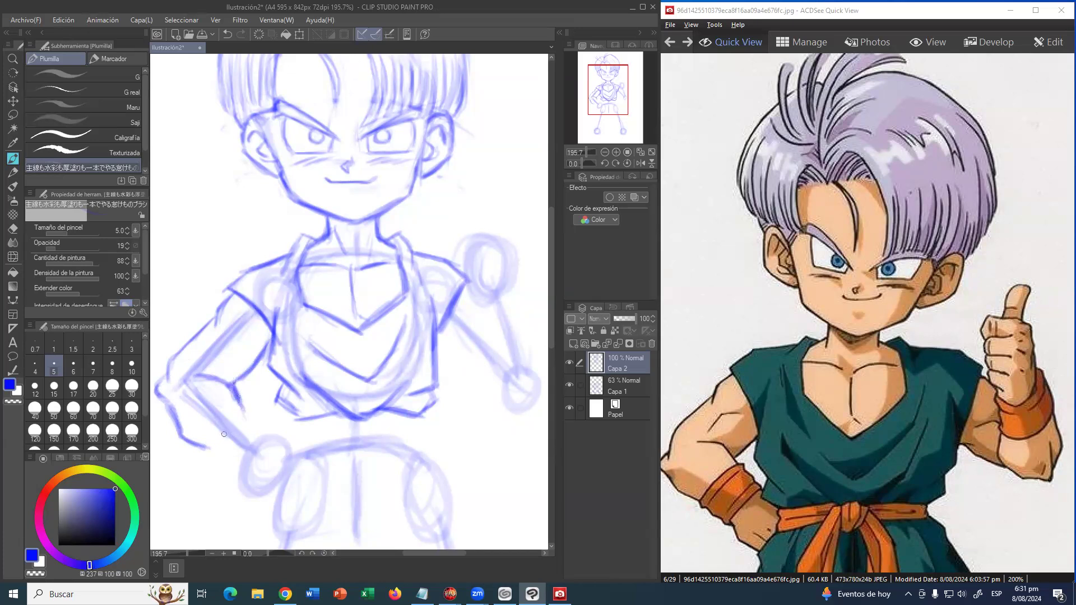
pyautogui.moveTo(214, 447); pyautogui.dragTo(244, 413)
pyautogui.moveTo(216, 458)
pyautogui.mouseDown()
pyautogui.moveTo(207, 450)
pyautogui.moveTo(234, 473)
pyautogui.moveTo(267, 433)
pyautogui.moveTo(259, 426)
pyautogui.moveTo(269, 432)
pyautogui.moveTo(258, 450)
pyautogui.mouseUp()
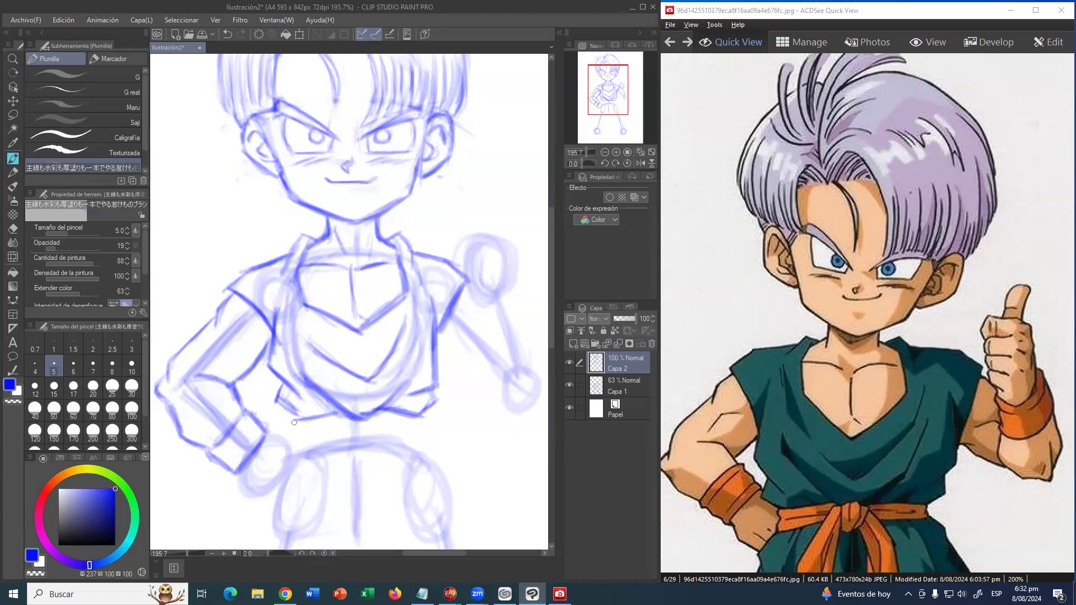
# - Draw the waist belt with its central knot and the left-hand fist resting against the hip
pyautogui.moveTo(274, 402)
pyautogui.mouseDown()
pyautogui.moveTo(299, 422)
pyautogui.moveTo(275, 403)
pyautogui.moveTo(278, 378)
pyautogui.moveTo(270, 409)
pyautogui.mouseUp()
pyautogui.moveTo(288, 422)
pyautogui.mouseDown()
pyautogui.moveTo(288, 451)
pyautogui.moveTo(303, 456)
pyautogui.moveTo(294, 452)
pyautogui.moveTo(343, 440)
pyautogui.moveTo(351, 452)
pyautogui.moveTo(374, 441)
pyautogui.moveTo(379, 421)
pyautogui.moveTo(373, 439)
pyautogui.moveTo(369, 429)
pyautogui.mouseUp()
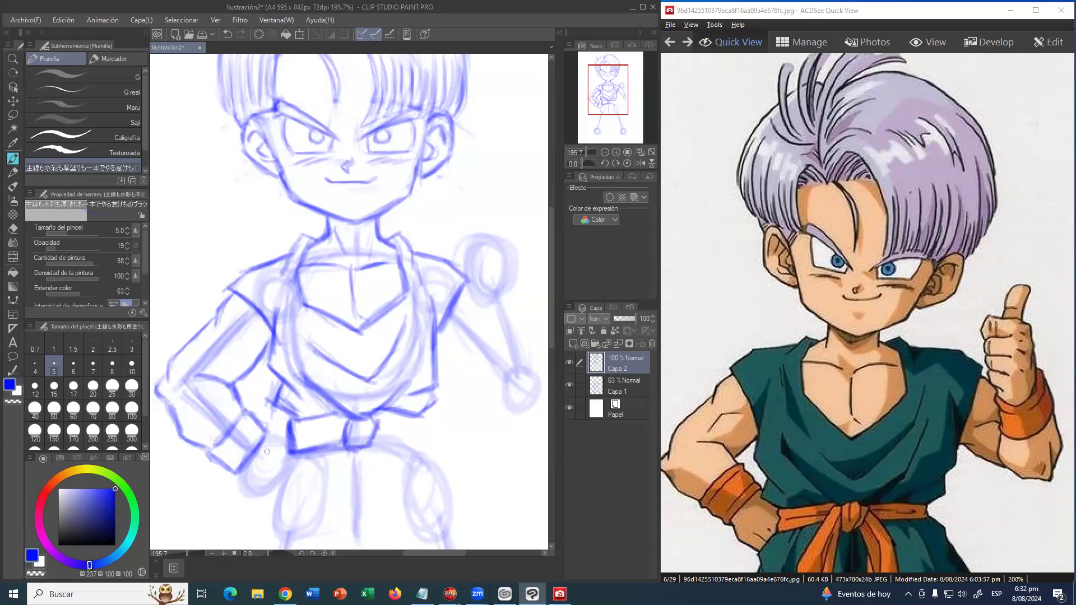
pyautogui.moveTo(264, 433); pyautogui.dragTo(289, 437)
pyautogui.moveTo(240, 475)
pyautogui.mouseDown()
pyautogui.moveTo(268, 503)
pyautogui.moveTo(277, 485)
pyautogui.moveTo(265, 484)
pyautogui.moveTo(282, 491)
pyautogui.moveTo(289, 455)
pyautogui.moveTo(270, 499)
pyautogui.mouseUp()
pyautogui.moveTo(289, 455); pyautogui.dragTo(272, 503)
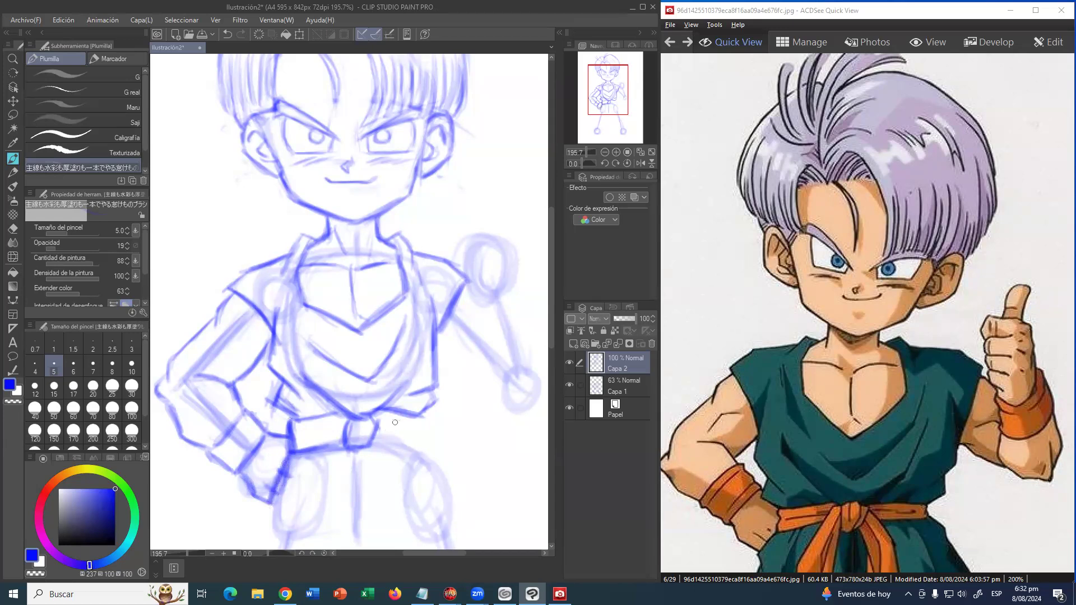
pyautogui.moveTo(443, 363); pyautogui.dragTo(434, 367)
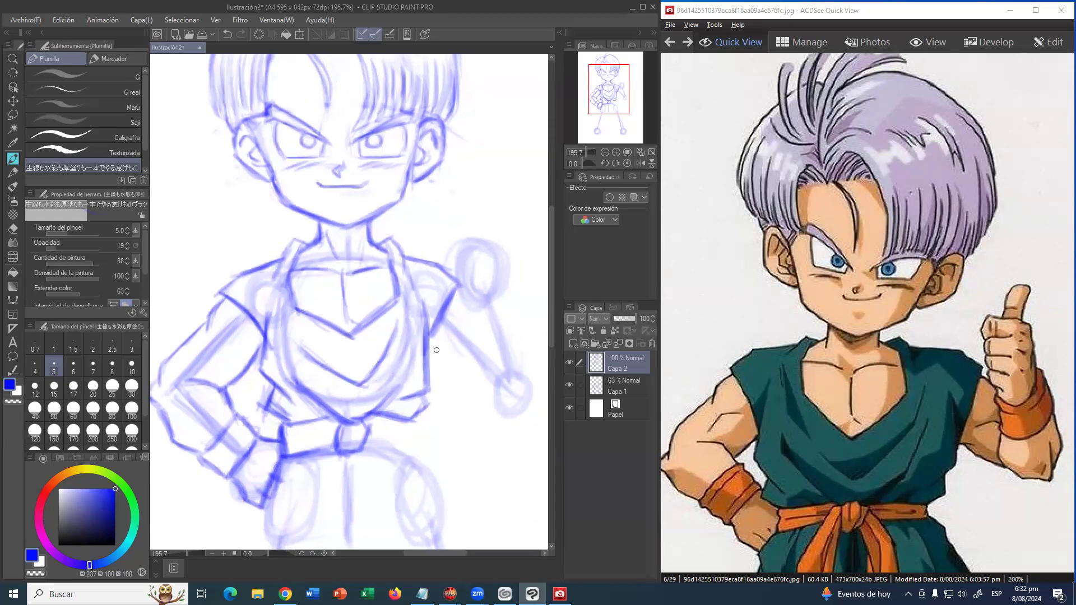
pyautogui.click(13, 60)
pyautogui.moveTo(349, 264); pyautogui.dragTo(348, 284)
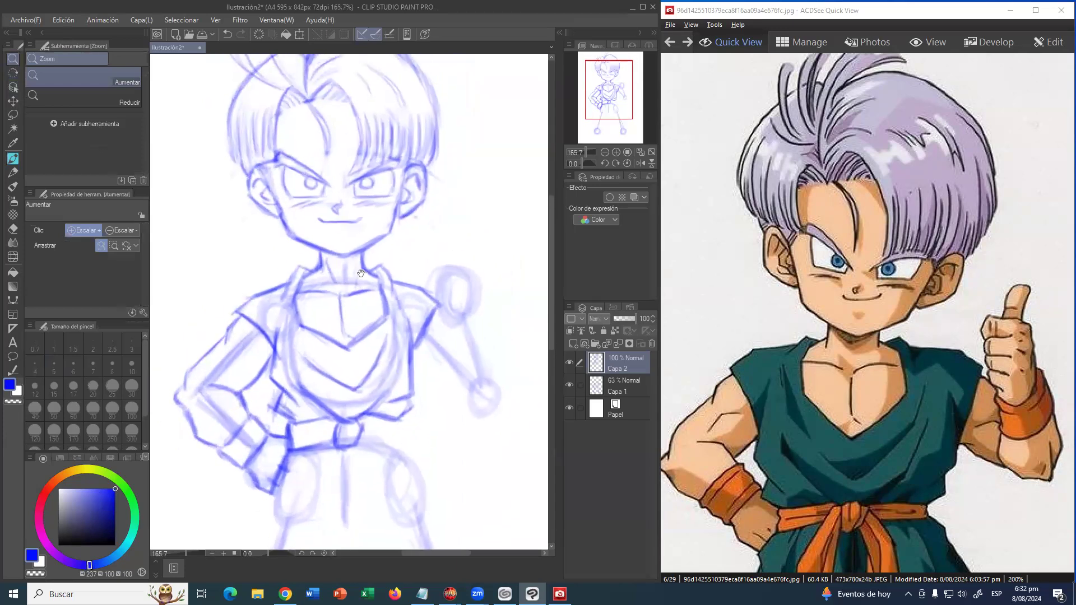
pyautogui.click(12, 158)
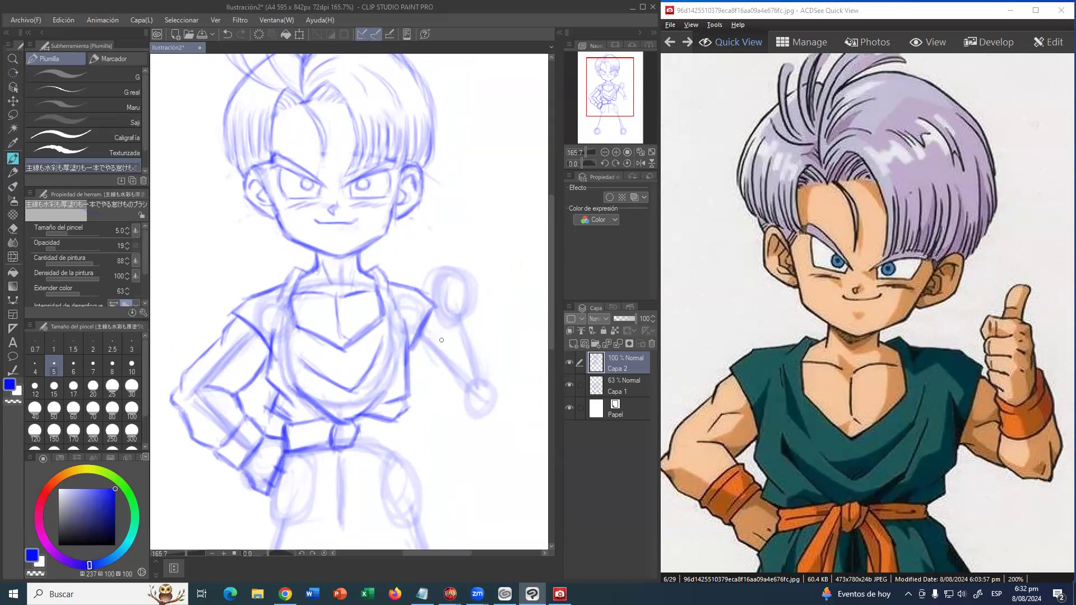
pyautogui.moveTo(421, 334); pyautogui.dragTo(463, 367)
pyautogui.moveTo(423, 336); pyautogui.dragTo(487, 392)
pyautogui.moveTo(448, 351); pyautogui.dragTo(484, 384)
pyautogui.hotkey('ctrl', 'z')
pyautogui.hotkey('ctrl', 'z')
pyautogui.hotkey('ctrl', 'z')
pyautogui.hotkey('ctrl', 'z')
pyautogui.hotkey('ctrl', 'z')
pyautogui.hotkey('ctrl', 'z')
# - On layer Capa 1, redraw the construction lines of the right-hand upper arm and raised forearm
pyautogui.click(611, 389)
pyautogui.moveTo(425, 335)
pyautogui.mouseDown()
pyautogui.moveTo(489, 390)
pyautogui.moveTo(427, 342)
pyautogui.moveTo(490, 391)
pyautogui.mouseUp()
pyautogui.moveTo(425, 336)
pyautogui.mouseDown()
pyautogui.moveTo(488, 384)
pyautogui.moveTo(487, 412)
pyautogui.moveTo(474, 392)
pyautogui.mouseUp()
pyautogui.moveTo(464, 326); pyautogui.dragTo(474, 376)
pyautogui.moveTo(455, 299)
pyautogui.mouseDown()
pyautogui.moveTo(469, 370)
pyautogui.moveTo(461, 314)
pyautogui.mouseUp()
pyautogui.moveTo(462, 324); pyautogui.dragTo(469, 352)
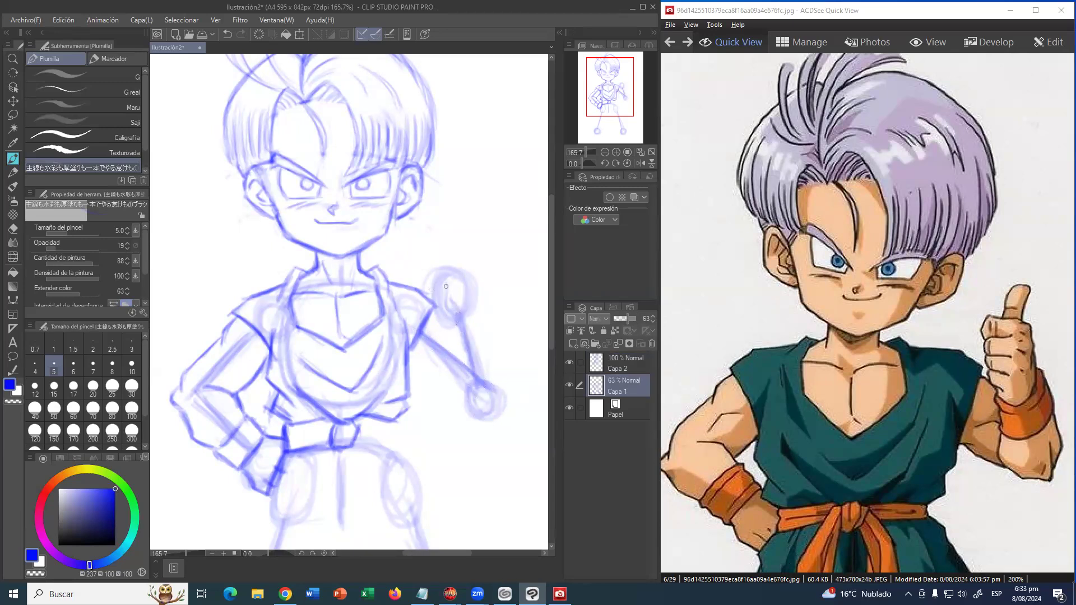
# - Block in the raised right-hand fist as an upright rectangle over its oval guide and strengthen the elbow joint
pyautogui.moveTo(438, 256)
pyautogui.mouseDown()
pyautogui.moveTo(438, 299)
pyautogui.moveTo(441, 269)
pyautogui.moveTo(463, 310)
pyautogui.mouseUp()
pyautogui.moveTo(440, 256)
pyautogui.mouseDown()
pyautogui.moveTo(471, 258)
pyautogui.moveTo(474, 310)
pyautogui.mouseUp()
pyautogui.moveTo(473, 260); pyautogui.dragTo(475, 309)
pyautogui.moveTo(438, 256); pyautogui.dragTo(476, 258)
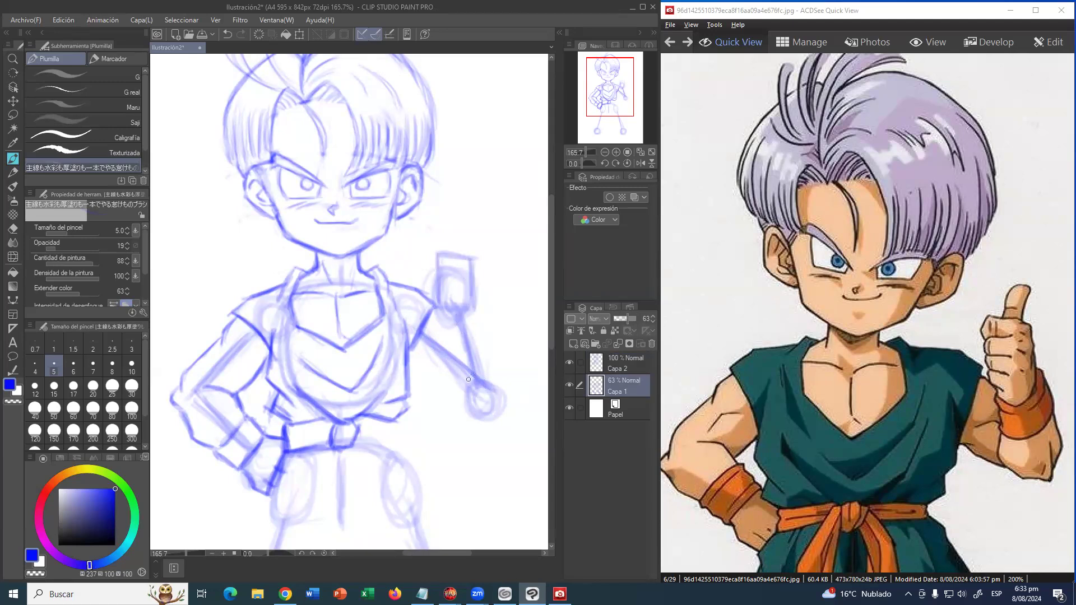
pyautogui.moveTo(475, 392)
pyautogui.mouseDown()
pyautogui.moveTo(474, 400)
pyautogui.moveTo(485, 396)
pyautogui.mouseUp()
# - On layer Capa 2, outline the right-hand upper arm, elbow and raised forearm with its wristband
pyautogui.click(597, 364)
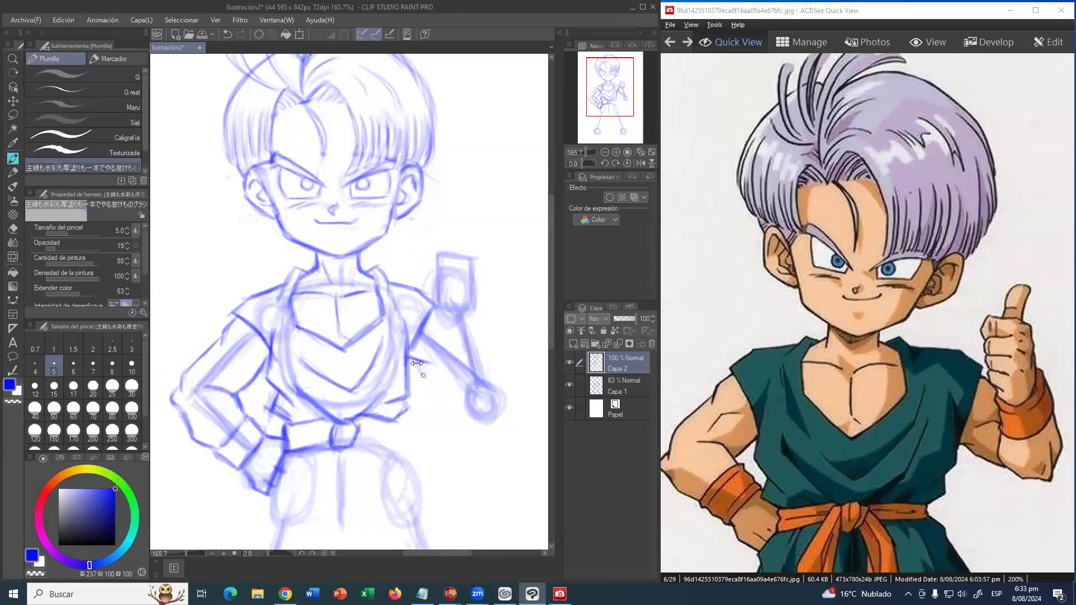
pyautogui.moveTo(425, 374); pyautogui.dragTo(460, 393)
pyautogui.moveTo(452, 362)
pyautogui.mouseDown()
pyautogui.moveTo(449, 399)
pyautogui.moveTo(466, 417)
pyautogui.moveTo(452, 410)
pyautogui.moveTo(481, 426)
pyautogui.moveTo(472, 420)
pyautogui.moveTo(493, 419)
pyautogui.moveTo(471, 361)
pyautogui.moveTo(500, 410)
pyautogui.moveTo(505, 389)
pyautogui.moveTo(485, 347)
pyautogui.moveTo(494, 372)
pyautogui.moveTo(478, 344)
pyautogui.moveTo(493, 372)
pyautogui.moveTo(484, 356)
pyautogui.moveTo(484, 365)
pyautogui.moveTo(463, 365)
pyautogui.moveTo(477, 341)
pyautogui.moveTo(480, 356)
pyautogui.moveTo(480, 330)
pyautogui.moveTo(451, 363)
pyautogui.moveTo(449, 351)
pyautogui.moveTo(470, 348)
pyautogui.moveTo(445, 338)
pyautogui.moveTo(482, 311)
pyautogui.moveTo(492, 344)
pyautogui.moveTo(487, 336)
pyautogui.moveTo(485, 354)
pyautogui.moveTo(458, 366)
pyautogui.mouseUp()
# - Erase the outer edge of the right-hand wristband and forearm with the soft eraser and redraw it wider
pyautogui.press('e')
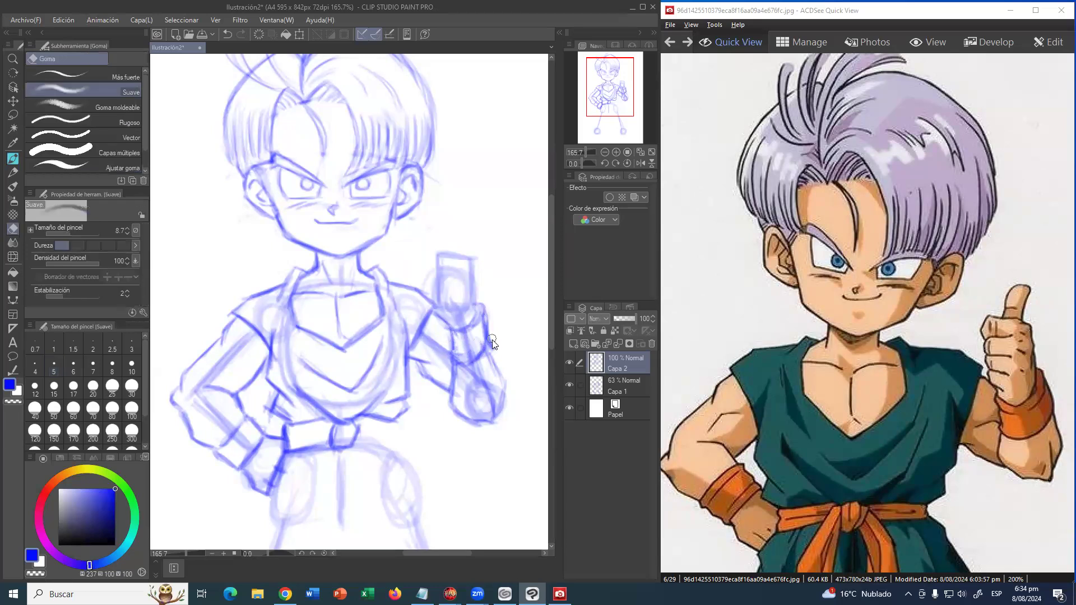
pyautogui.moveTo(498, 334)
pyautogui.mouseDown()
pyautogui.moveTo(476, 328)
pyautogui.moveTo(489, 349)
pyautogui.mouseUp()
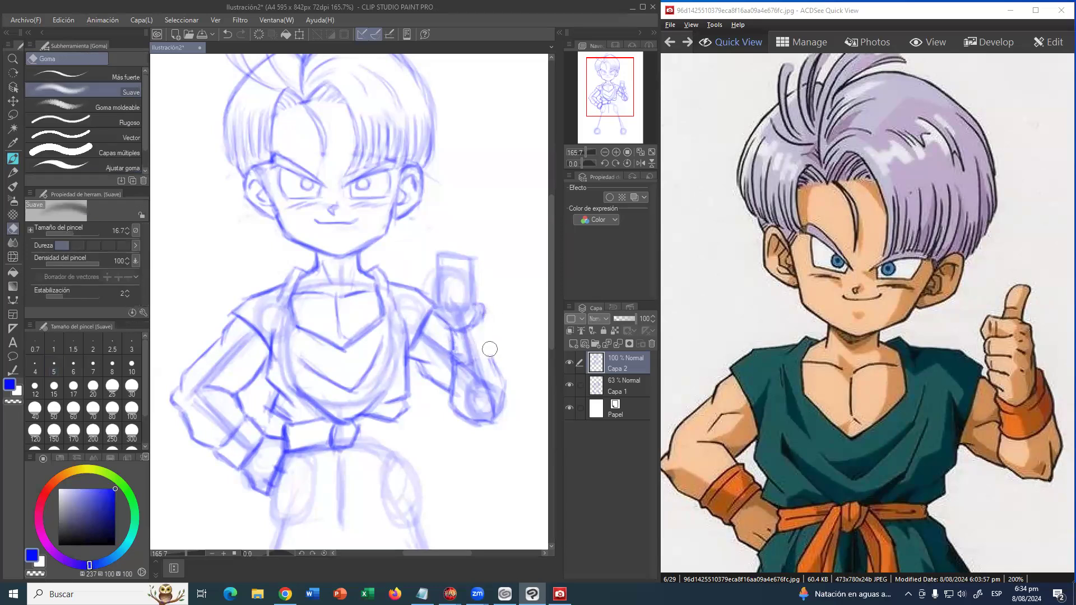
pyautogui.click(13, 158)
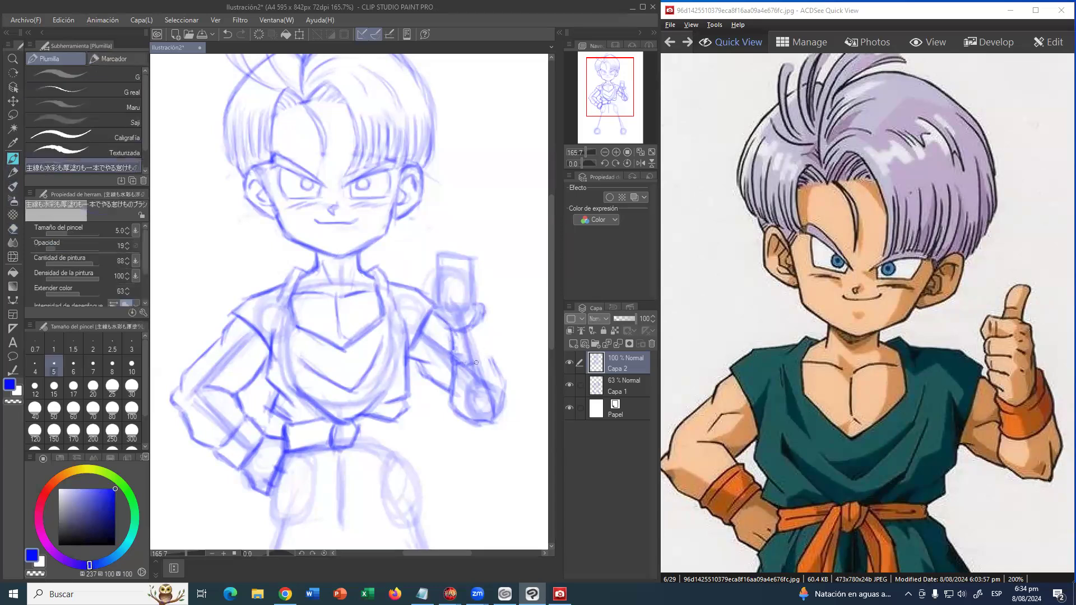
pyautogui.moveTo(466, 367); pyautogui.dragTo(494, 343)
pyautogui.moveTo(485, 311)
pyautogui.mouseDown()
pyautogui.moveTo(499, 375)
pyautogui.moveTo(490, 349)
pyautogui.moveTo(511, 385)
pyautogui.mouseUp()
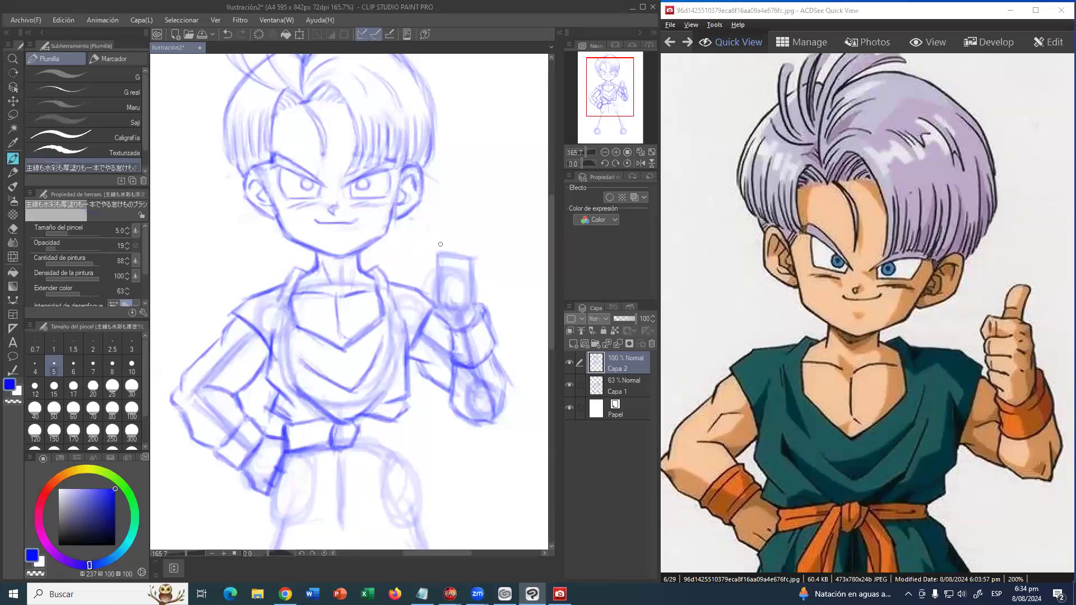
# - Draw the raised right-hand fist over its box guide, with curled fingers, the back of the hand and the thumb pointing up
pyautogui.moveTo(434, 254); pyautogui.dragTo(446, 246)
pyautogui.moveTo(442, 248); pyautogui.dragTo(463, 258)
pyautogui.moveTo(468, 263); pyautogui.dragTo(433, 270)
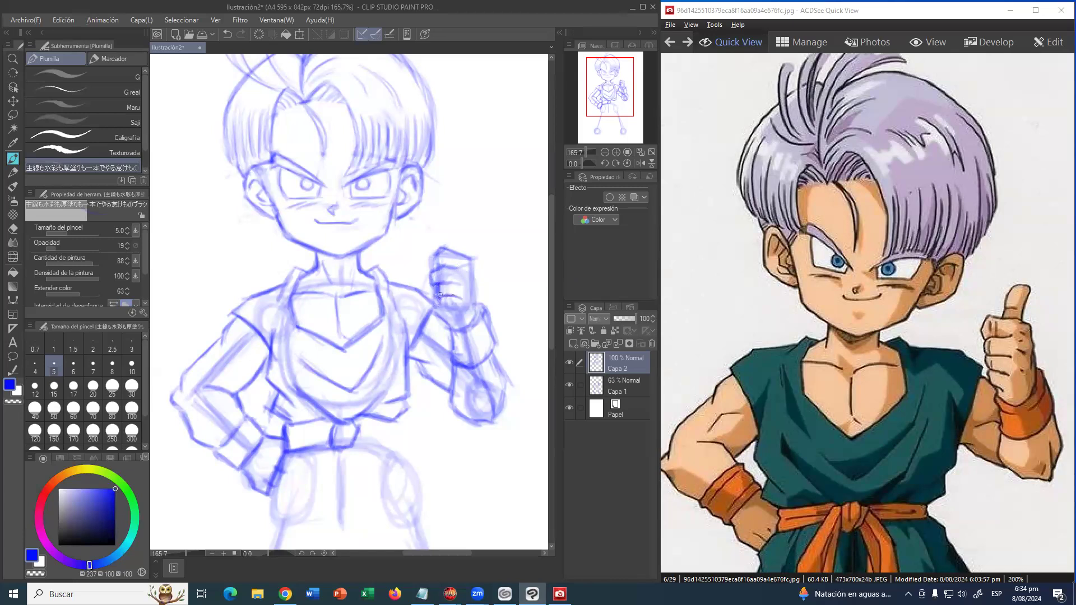
pyautogui.moveTo(441, 308); pyautogui.dragTo(459, 311)
pyautogui.moveTo(462, 257)
pyautogui.mouseDown()
pyautogui.moveTo(478, 259)
pyautogui.moveTo(474, 302)
pyautogui.mouseUp()
pyautogui.moveTo(463, 254)
pyautogui.mouseDown()
pyautogui.moveTo(458, 227)
pyautogui.moveTo(457, 251)
pyautogui.moveTo(462, 225)
pyautogui.moveTo(480, 230)
pyautogui.moveTo(472, 258)
pyautogui.moveTo(463, 236)
pyautogui.moveTo(477, 219)
pyautogui.moveTo(478, 232)
pyautogui.mouseUp()
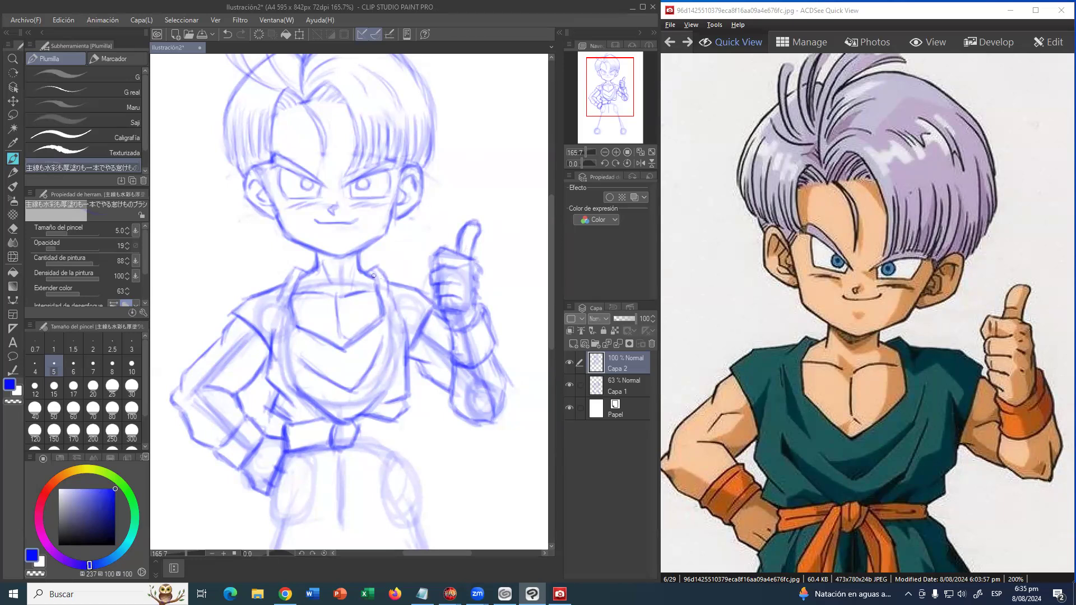
# - Erase both sides of the neck with the soft eraser and redraw them slightly farther apart
pyautogui.press('e')
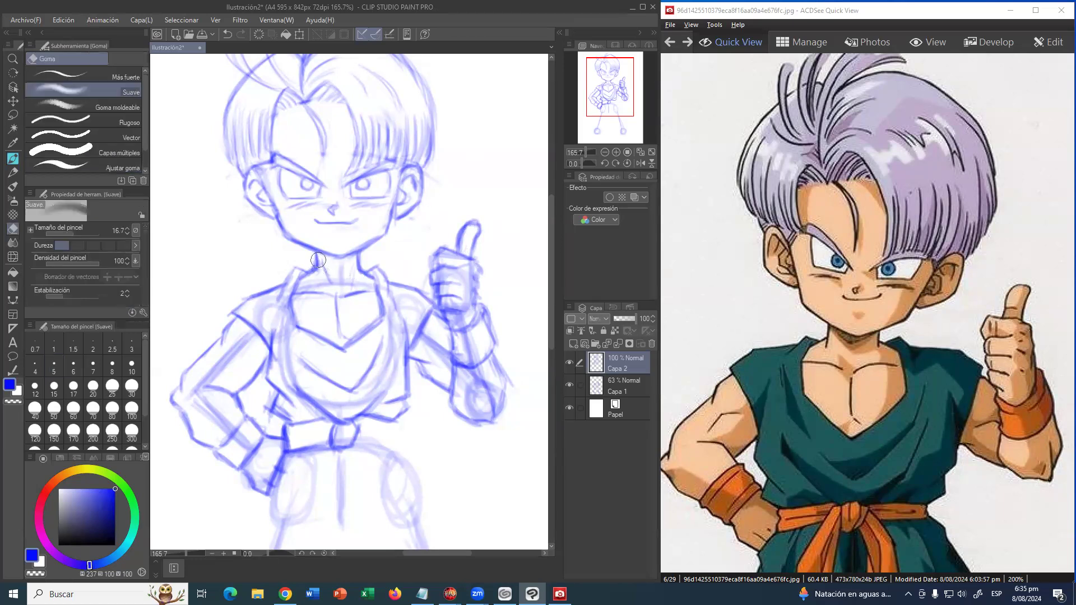
pyautogui.moveTo(320, 264)
pyautogui.mouseDown()
pyautogui.moveTo(367, 255)
pyautogui.moveTo(352, 274)
pyautogui.moveTo(316, 275)
pyautogui.mouseUp()
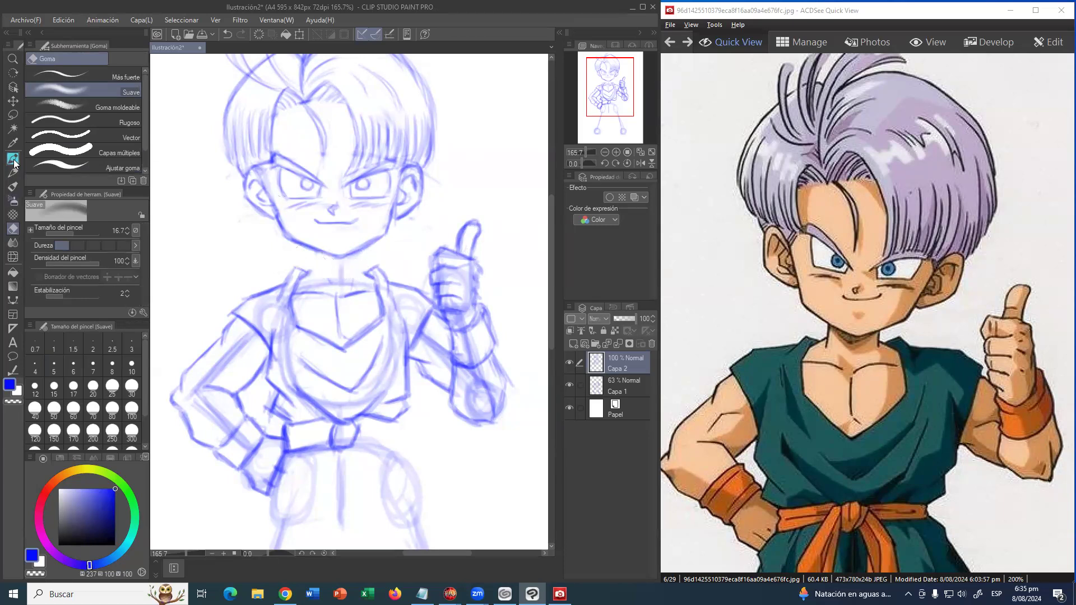
pyautogui.press('p')
pyautogui.moveTo(308, 250); pyautogui.dragTo(303, 273)
pyautogui.moveTo(358, 248); pyautogui.dragTo(368, 284)
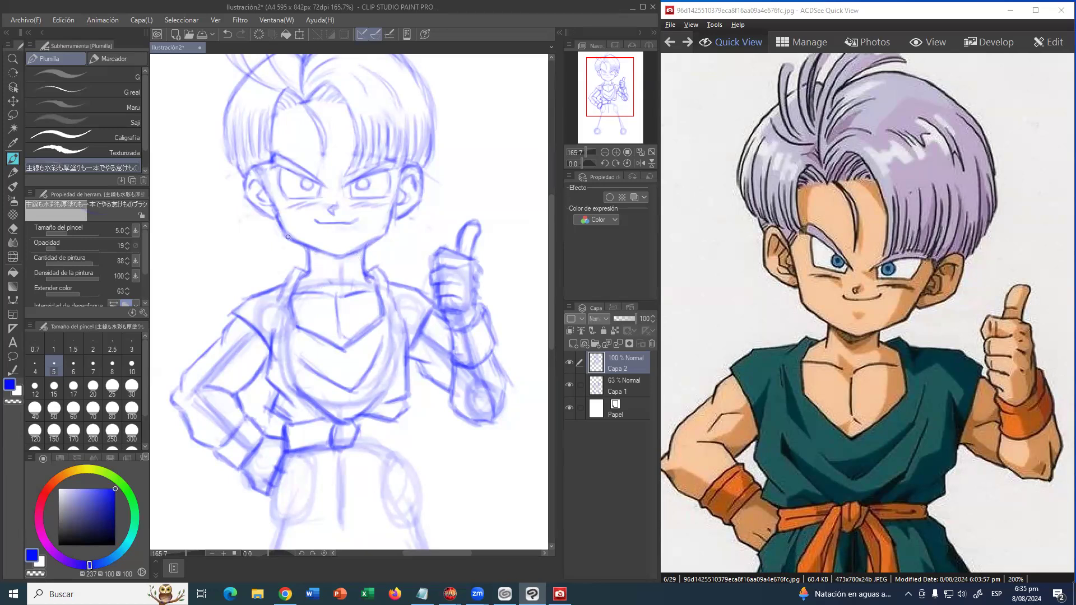
pyautogui.click(12, 59)
pyautogui.moveTo(392, 238); pyautogui.dragTo(457, 262)
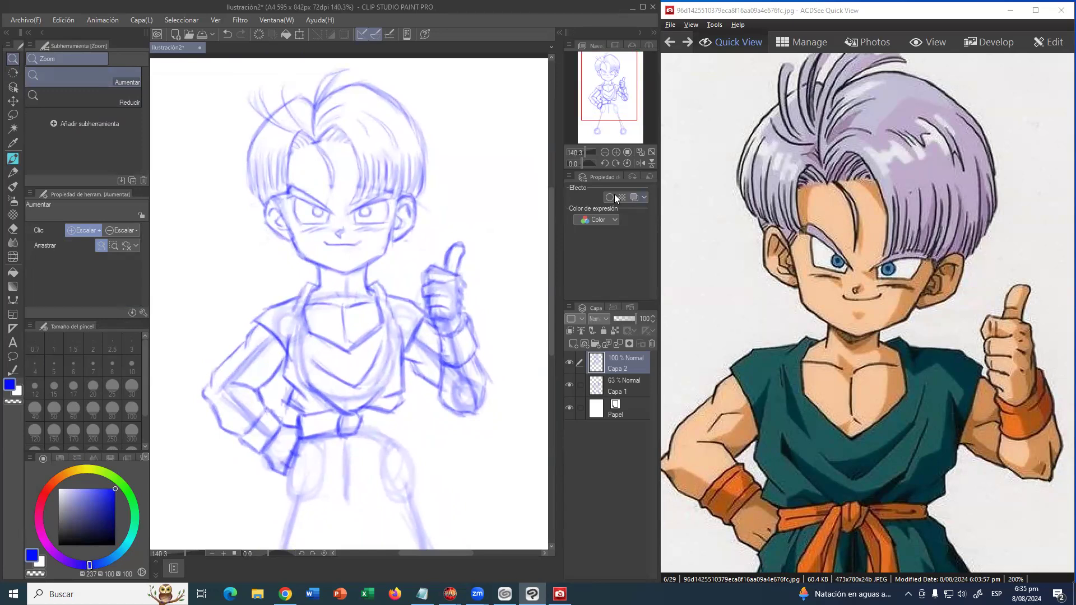
pyautogui.click(458, 223)
pyautogui.moveTo(434, 227); pyautogui.dragTo(453, 232)
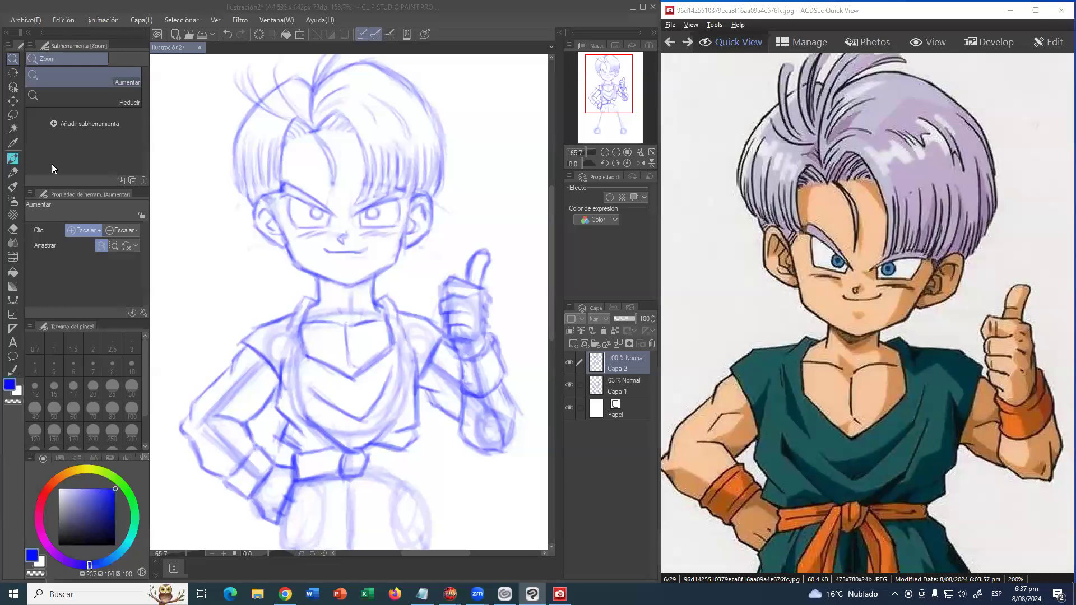
pyautogui.click(13, 159)
pyautogui.moveTo(264, 197)
pyautogui.mouseDown()
pyautogui.moveTo(265, 247)
pyautogui.moveTo(253, 196)
pyautogui.moveTo(229, 241)
pyautogui.mouseUp()
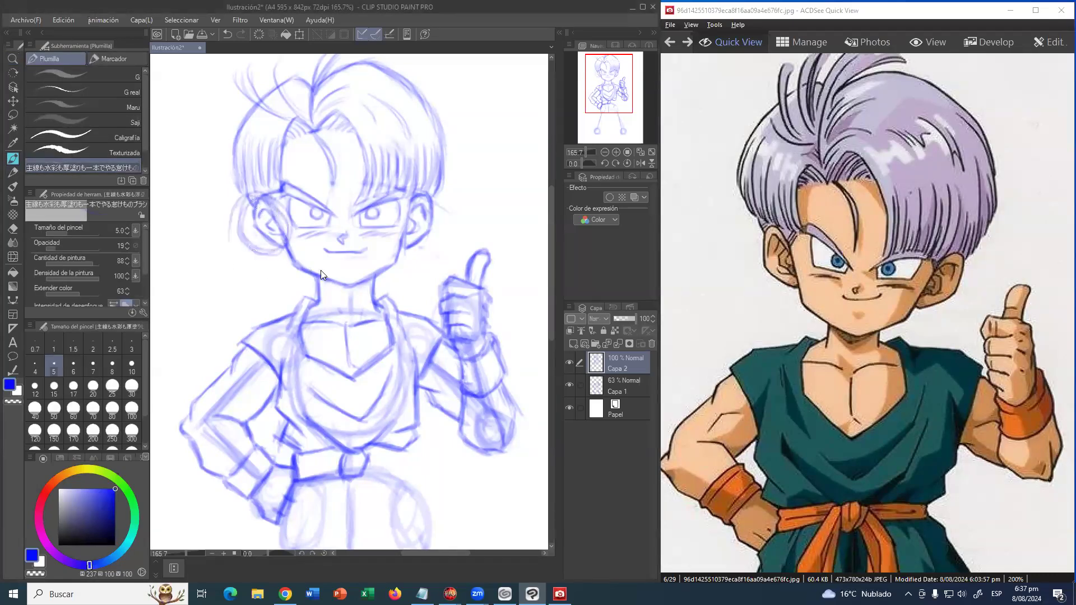
pyautogui.hotkey('ctrl', 'z')
pyautogui.hotkey('ctrl', 'z')
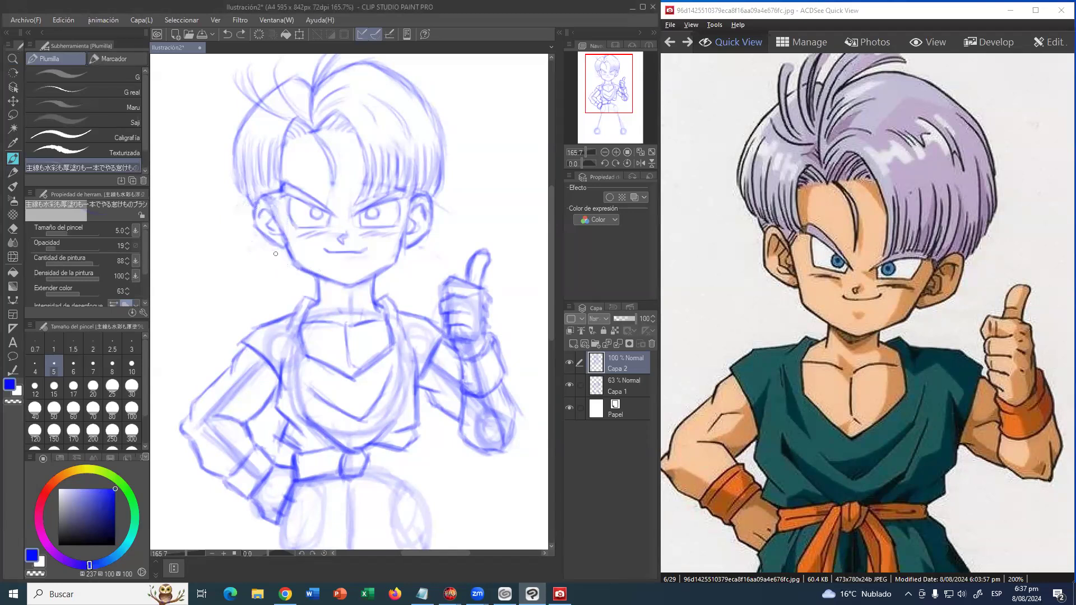
# - Lasso the left-hand ear, scale it to 110%, move it slightly outward, and redraw the cheek and jaw line beside it
pyautogui.click(13, 114)
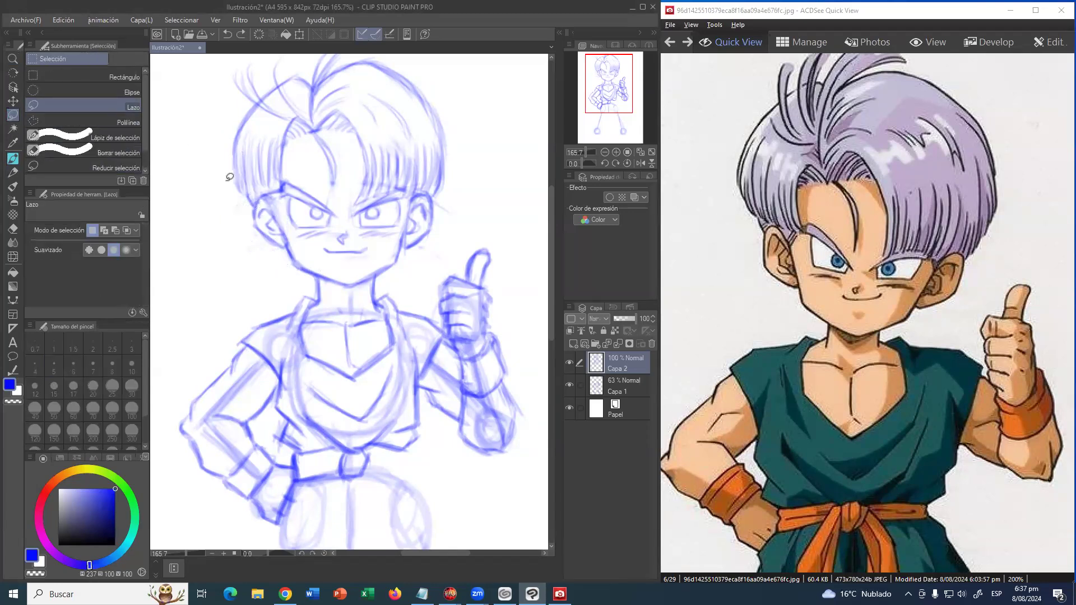
pyautogui.moveTo(273, 211)
pyautogui.mouseDown()
pyautogui.moveTo(257, 197)
pyautogui.moveTo(250, 220)
pyautogui.moveTo(286, 250)
pyautogui.moveTo(273, 212)
pyautogui.mouseUp()
pyautogui.hotkey('ctrl', 't')
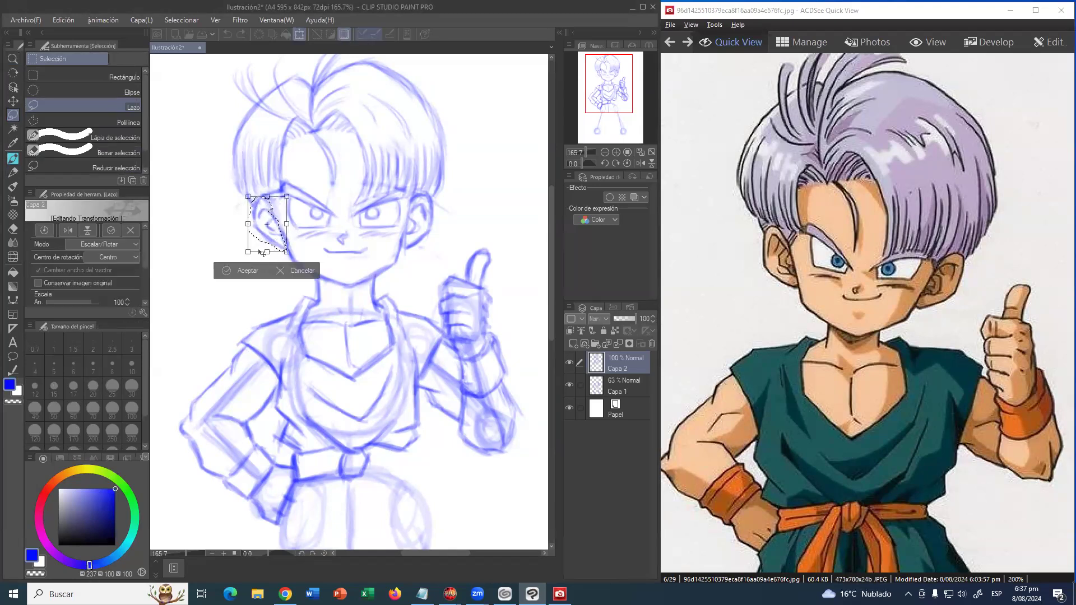
pyautogui.moveTo(247, 252); pyautogui.dragTo(258, 221)
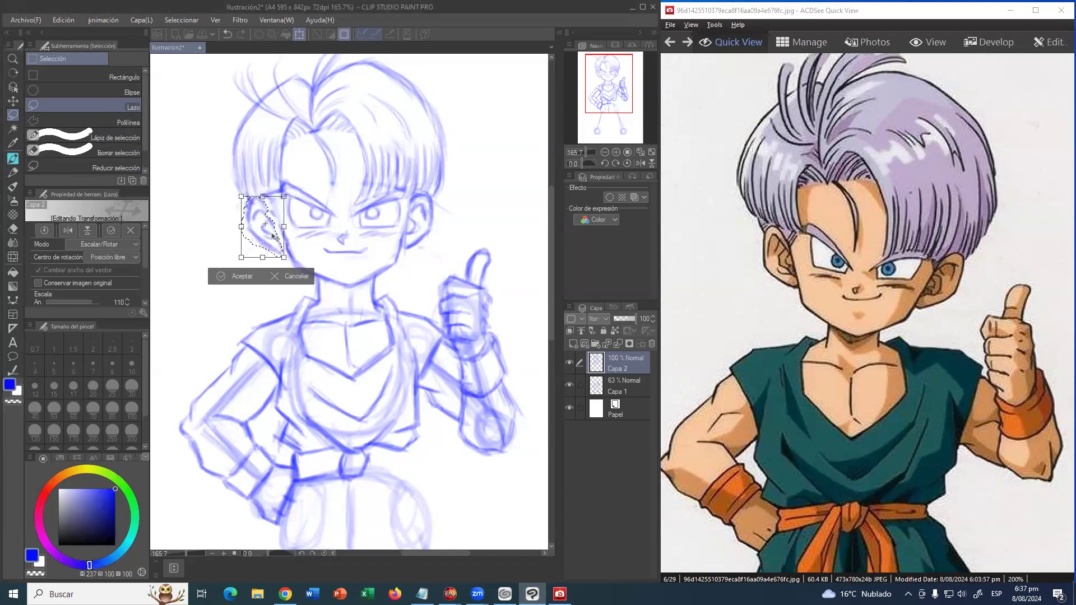
pyautogui.press('Return')
pyautogui.hotkey('ctrl', 'd')
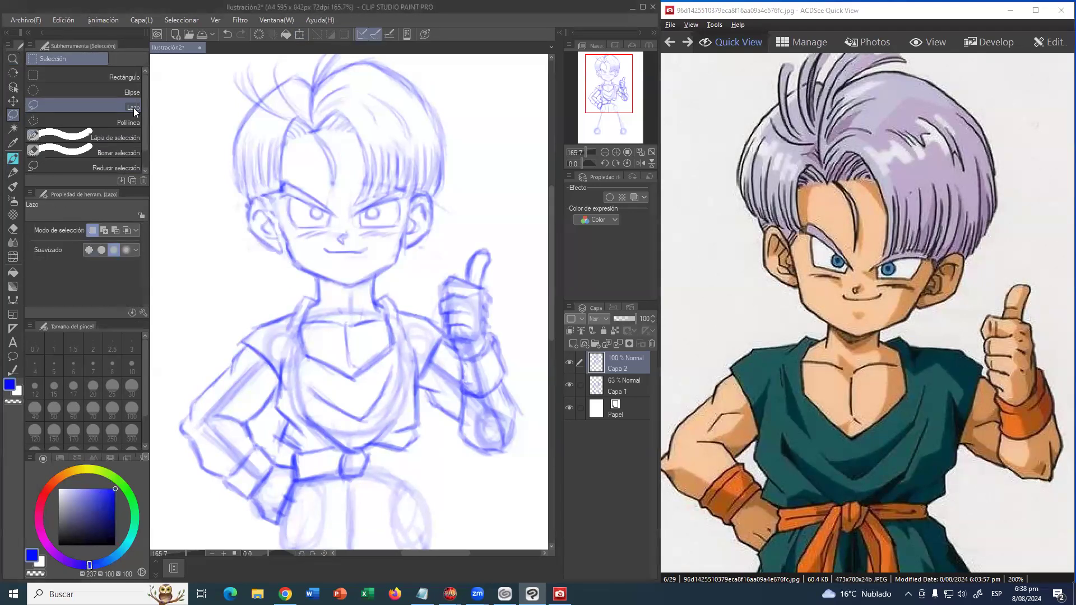
pyautogui.click(12, 158)
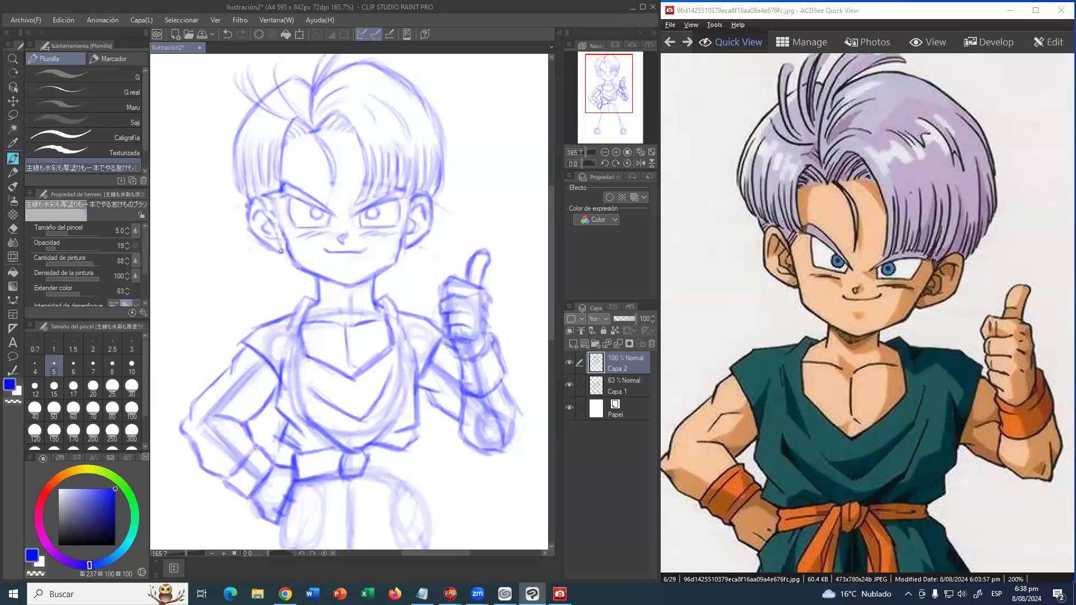
pyautogui.moveTo(280, 235); pyautogui.dragTo(300, 264)
pyautogui.click(13, 59)
pyautogui.moveTo(338, 224)
pyautogui.mouseDown()
pyautogui.moveTo(301, 223)
pyautogui.moveTo(333, 229)
pyautogui.mouseUp()
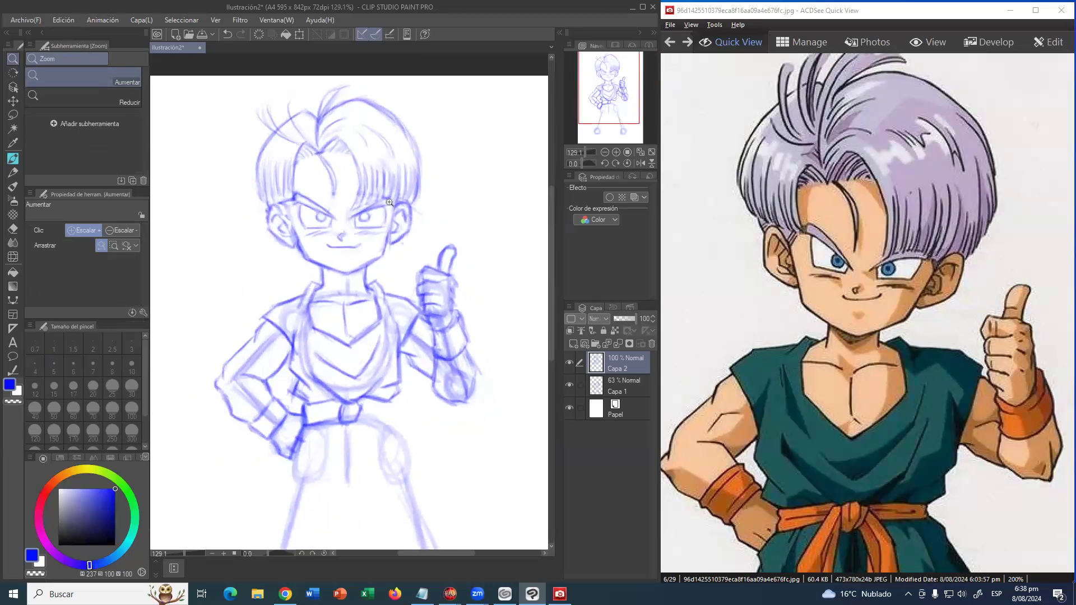
pyautogui.click(399, 232)
pyautogui.moveTo(399, 231); pyautogui.dragTo(396, 233)
pyautogui.click(396, 234)
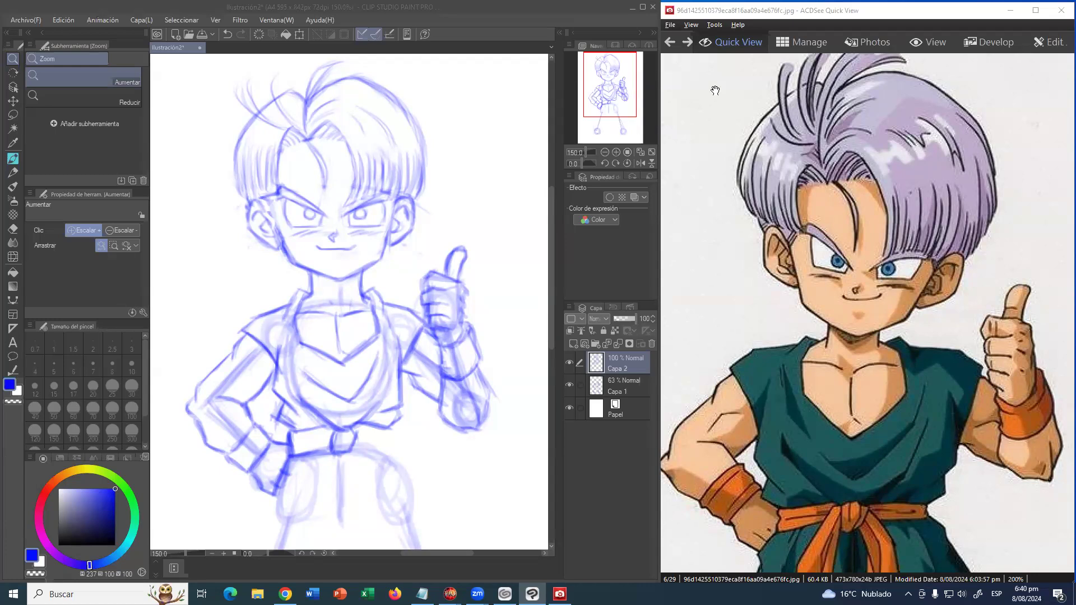
pyautogui.click(542, 16)
pyautogui.click(361, 447)
pyautogui.scroll(-1, 359, 438)
pyautogui.moveTo(360, 438)
pyautogui.mouseDown()
pyautogui.moveTo(374, 425)
pyautogui.moveTo(374, 441)
pyautogui.mouseUp()
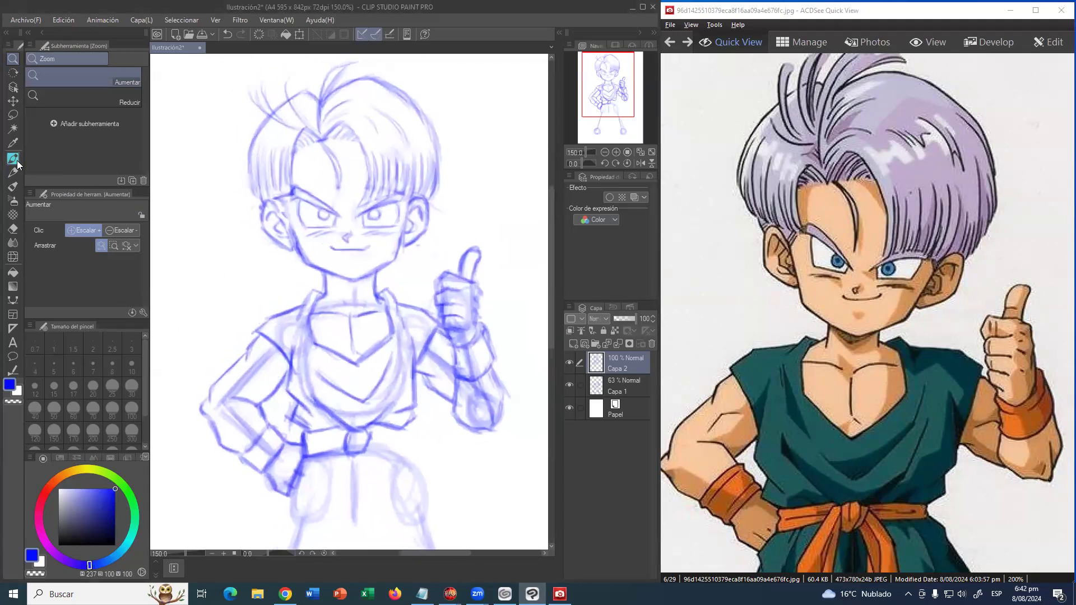
# - Draw the belt's right-hand half from the knot and the start of the trousers' outer edge at the right-hand hip
pyautogui.click(13, 159)
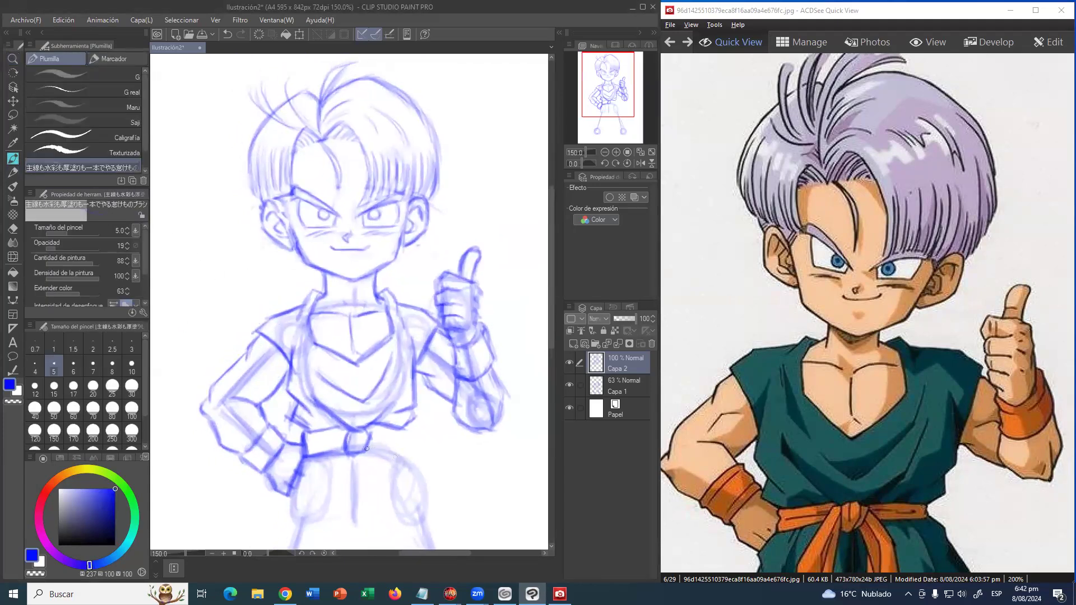
pyautogui.moveTo(377, 450)
pyautogui.mouseDown()
pyautogui.moveTo(409, 448)
pyautogui.moveTo(402, 426)
pyautogui.moveTo(406, 451)
pyautogui.moveTo(381, 451)
pyautogui.moveTo(411, 446)
pyautogui.mouseUp()
pyautogui.moveTo(412, 447); pyautogui.dragTo(428, 480)
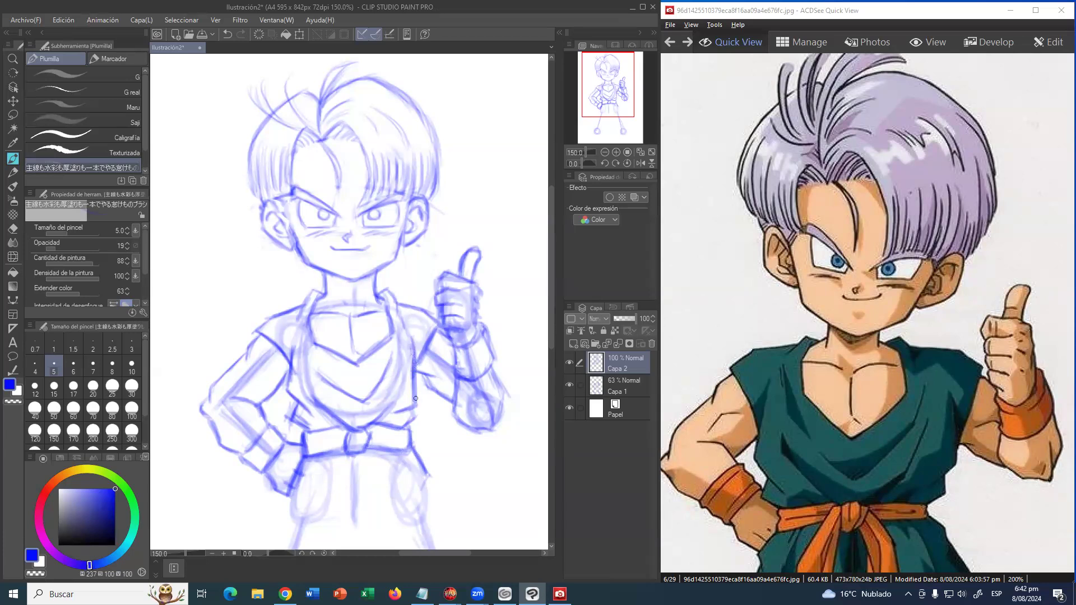
# - Sketch the tunic's right-hand side below the armpit and the fold where the fabric gathers above the belt
pyautogui.moveTo(421, 371)
pyautogui.mouseDown()
pyautogui.moveTo(421, 400)
pyautogui.moveTo(414, 373)
pyautogui.moveTo(408, 407)
pyautogui.moveTo(418, 403)
pyautogui.moveTo(410, 352)
pyautogui.mouseUp()
pyautogui.press('e')
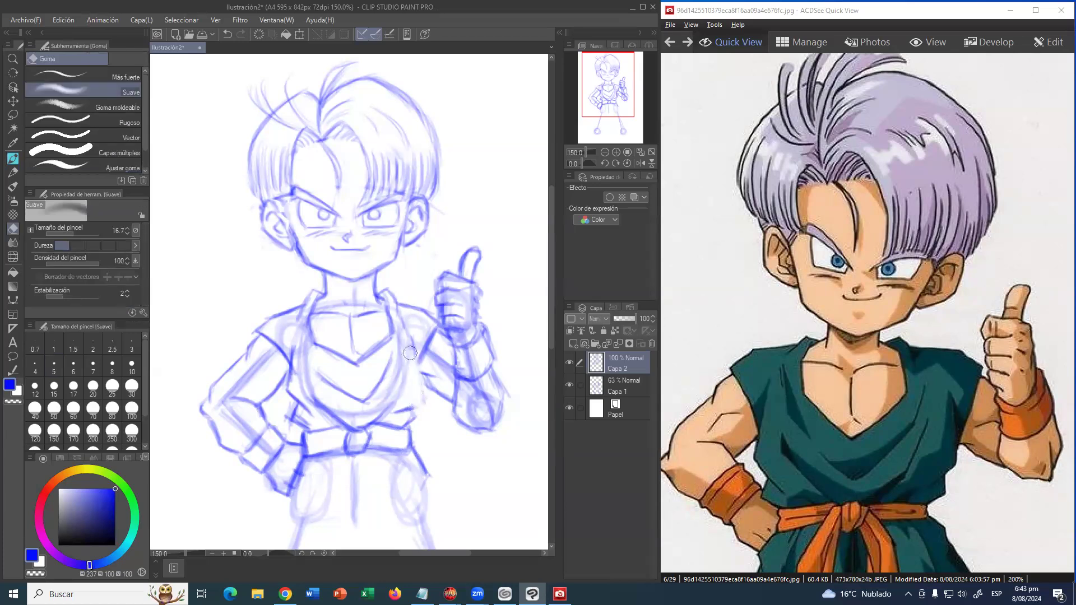
pyautogui.click(13, 159)
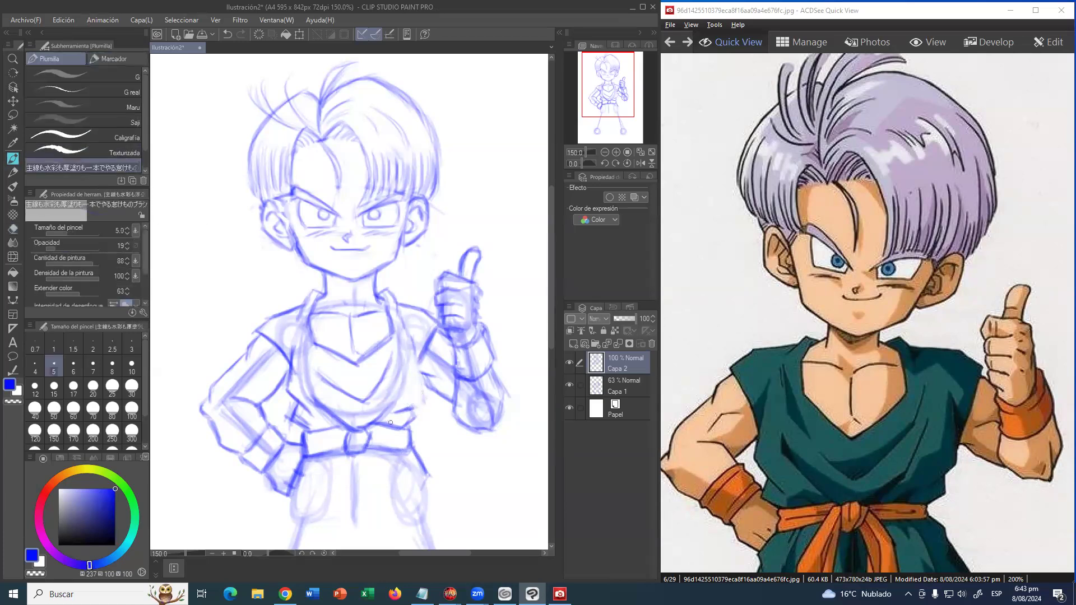
pyautogui.moveTo(413, 412)
pyautogui.mouseDown()
pyautogui.moveTo(420, 375)
pyautogui.moveTo(414, 427)
pyautogui.moveTo(426, 420)
pyautogui.mouseUp()
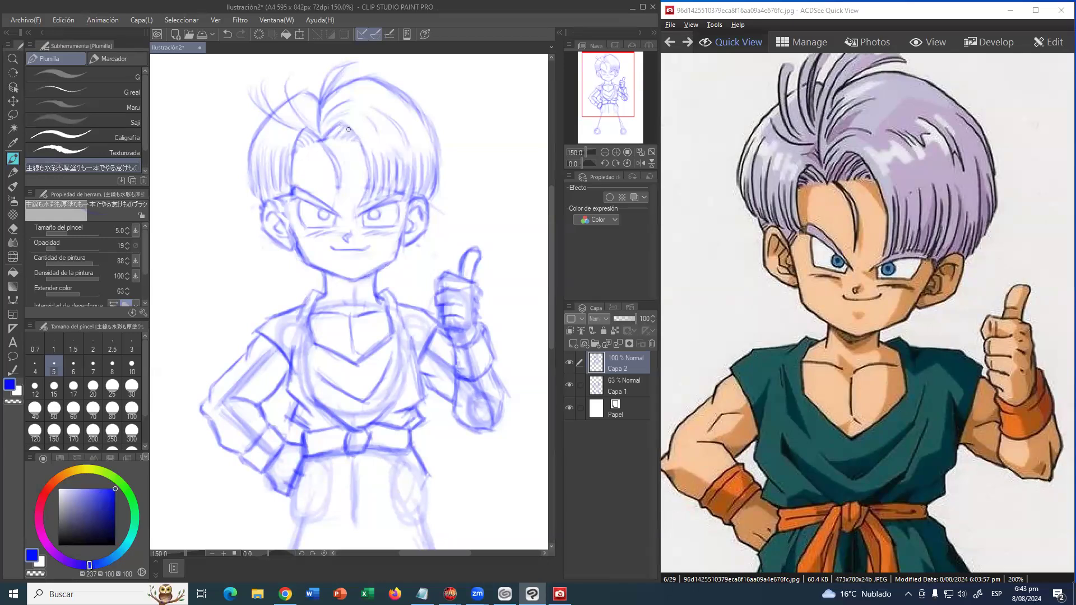
pyautogui.scroll(1, 372, 157)
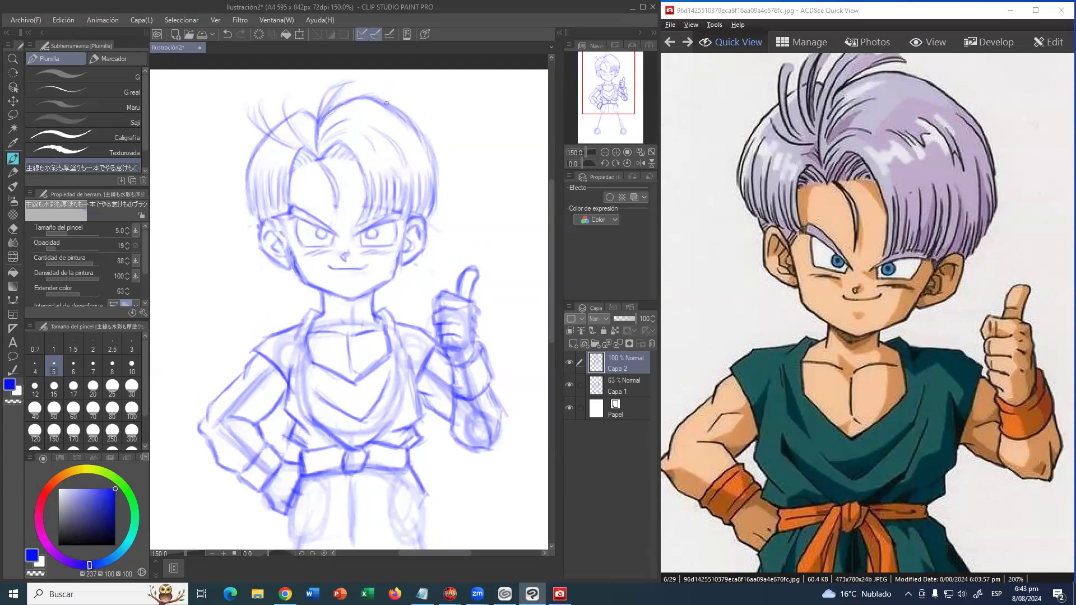
pyautogui.scroll(-2, 397, 202)
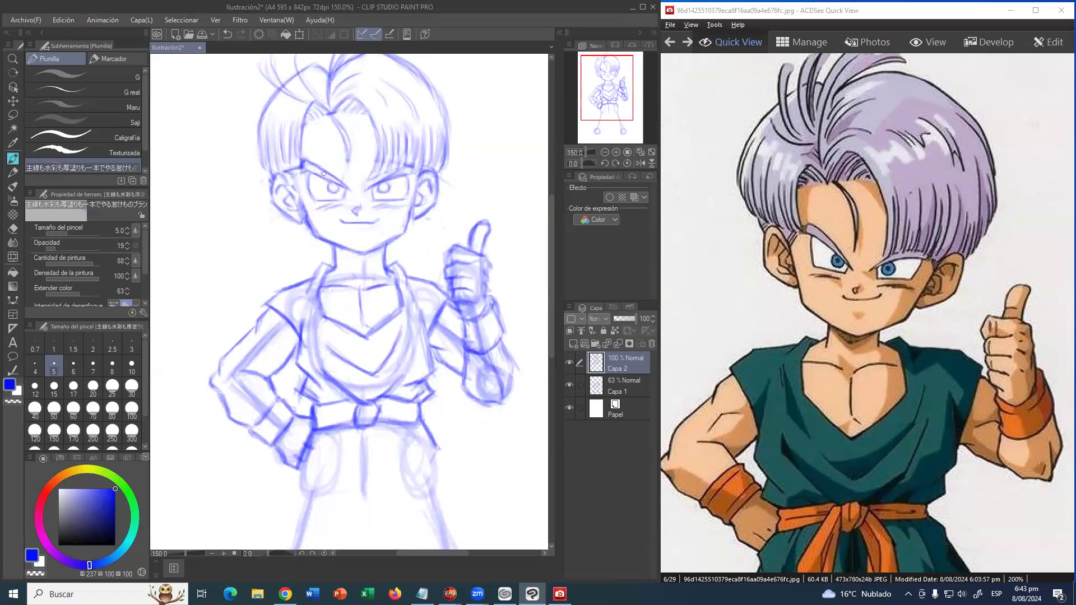
pyautogui.moveTo(361, 217); pyautogui.dragTo(329, 204)
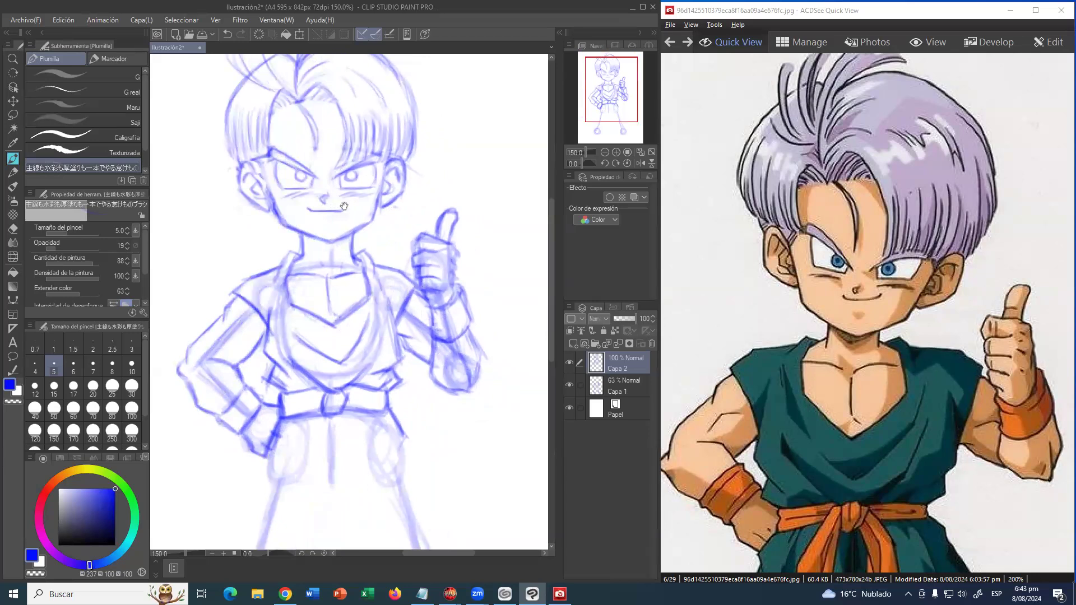
pyautogui.hscroll(-1, 336, 295)
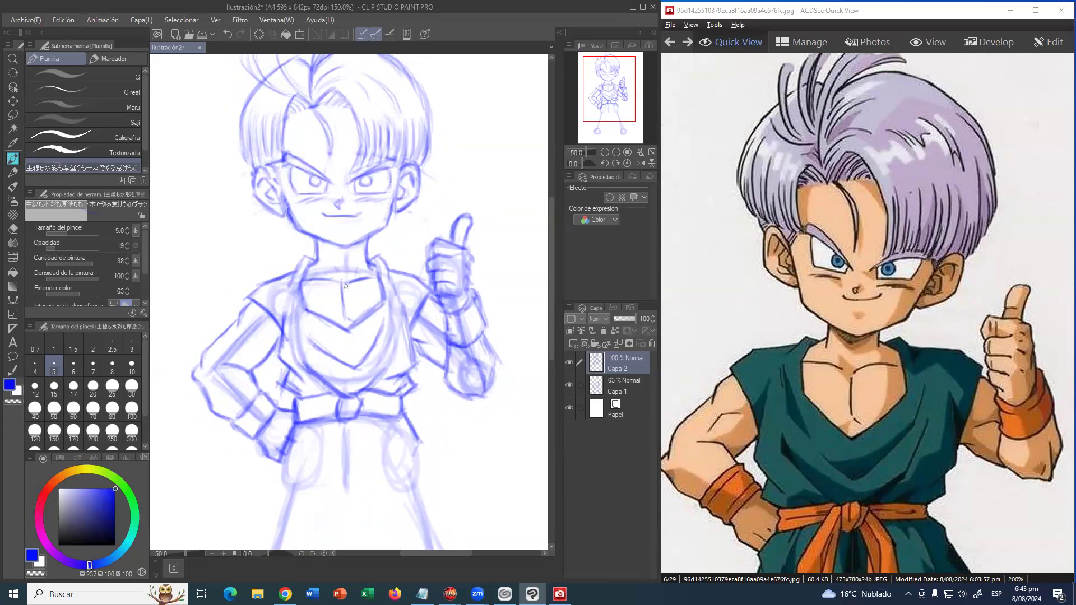
pyautogui.moveTo(364, 297); pyautogui.dragTo(369, 297)
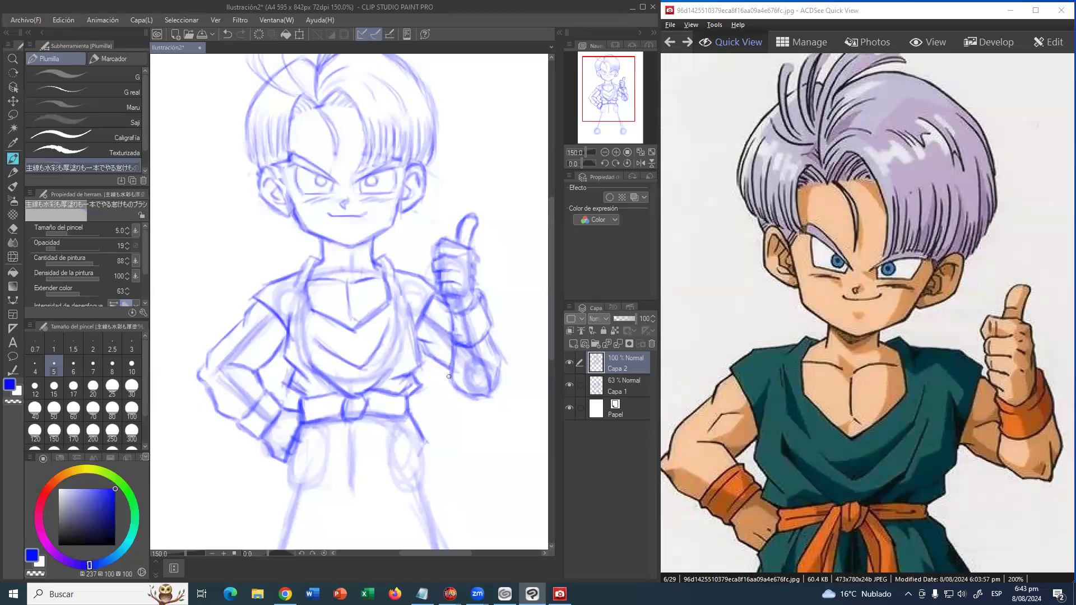
# - On layer Capa 1, erase the construction lines over the neck, torso and both arms with the soft eraser enlarged to 41.6
pyautogui.moveTo(439, 366); pyautogui.dragTo(446, 374)
pyautogui.moveTo(490, 337)
pyautogui.mouseDown()
pyautogui.moveTo(504, 365)
pyautogui.moveTo(479, 362)
pyautogui.moveTo(497, 369)
pyautogui.moveTo(480, 376)
pyautogui.moveTo(479, 357)
pyautogui.moveTo(458, 358)
pyautogui.moveTo(466, 367)
pyautogui.moveTo(458, 337)
pyautogui.moveTo(448, 357)
pyautogui.moveTo(457, 329)
pyautogui.moveTo(444, 310)
pyautogui.moveTo(459, 307)
pyautogui.moveTo(450, 292)
pyautogui.moveTo(464, 250)
pyautogui.moveTo(436, 249)
pyautogui.moveTo(436, 296)
pyautogui.mouseUp()
pyautogui.click(595, 388)
pyautogui.press('e')
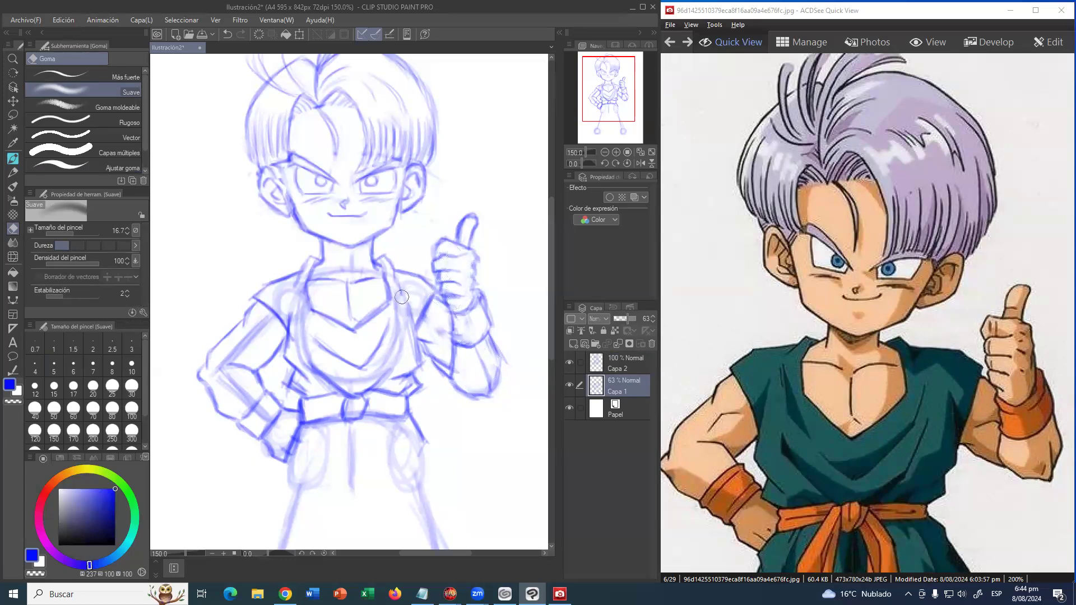
pyautogui.press(']')
pyautogui.press(']')
pyautogui.press(']')
pyautogui.press(']')
pyautogui.press(']')
pyautogui.moveTo(347, 283)
pyautogui.mouseDown()
pyautogui.moveTo(314, 274)
pyautogui.moveTo(266, 319)
pyautogui.moveTo(306, 360)
pyautogui.moveTo(397, 389)
pyautogui.moveTo(395, 300)
pyautogui.moveTo(437, 340)
pyautogui.moveTo(348, 163)
pyautogui.moveTo(359, 143)
pyautogui.moveTo(407, 116)
pyautogui.moveTo(366, 91)
pyautogui.mouseUp()
pyautogui.moveTo(257, 294)
pyautogui.mouseDown()
pyautogui.moveTo(248, 375)
pyautogui.moveTo(264, 383)
pyautogui.moveTo(253, 417)
pyautogui.moveTo(252, 404)
pyautogui.moveTo(295, 350)
pyautogui.moveTo(310, 363)
pyautogui.moveTo(261, 385)
pyautogui.moveTo(395, 396)
pyautogui.moveTo(445, 314)
pyautogui.moveTo(420, 250)
pyautogui.mouseUp()
# - On layer Capa 2, clean stray lines around the raised forearm, wristband, waist and left-hand fist with the soft eraser at 14.8
pyautogui.click(623, 365)
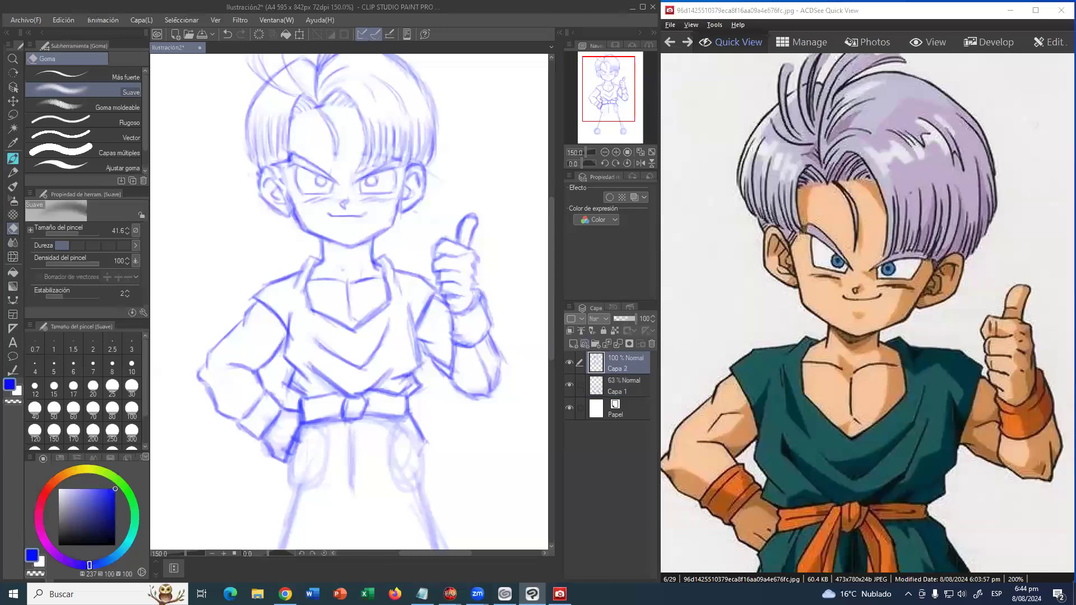
pyautogui.press('[')
pyautogui.press('[')
pyautogui.press('[')
pyautogui.moveTo(430, 355)
pyautogui.mouseDown()
pyautogui.moveTo(446, 359)
pyautogui.moveTo(479, 334)
pyautogui.moveTo(494, 360)
pyautogui.mouseUp()
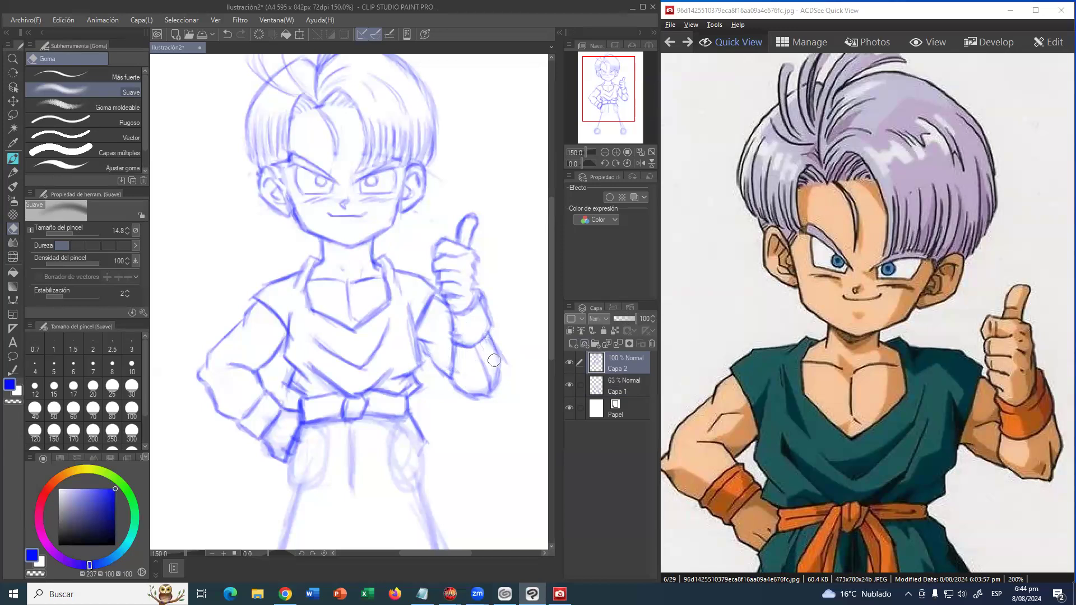
pyautogui.moveTo(478, 309)
pyautogui.mouseDown()
pyautogui.moveTo(485, 317)
pyautogui.moveTo(477, 307)
pyautogui.mouseUp()
pyautogui.moveTo(299, 384); pyautogui.dragTo(305, 392)
pyautogui.moveTo(292, 432)
pyautogui.mouseDown()
pyautogui.moveTo(296, 452)
pyautogui.moveTo(301, 442)
pyautogui.moveTo(294, 475)
pyautogui.mouseUp()
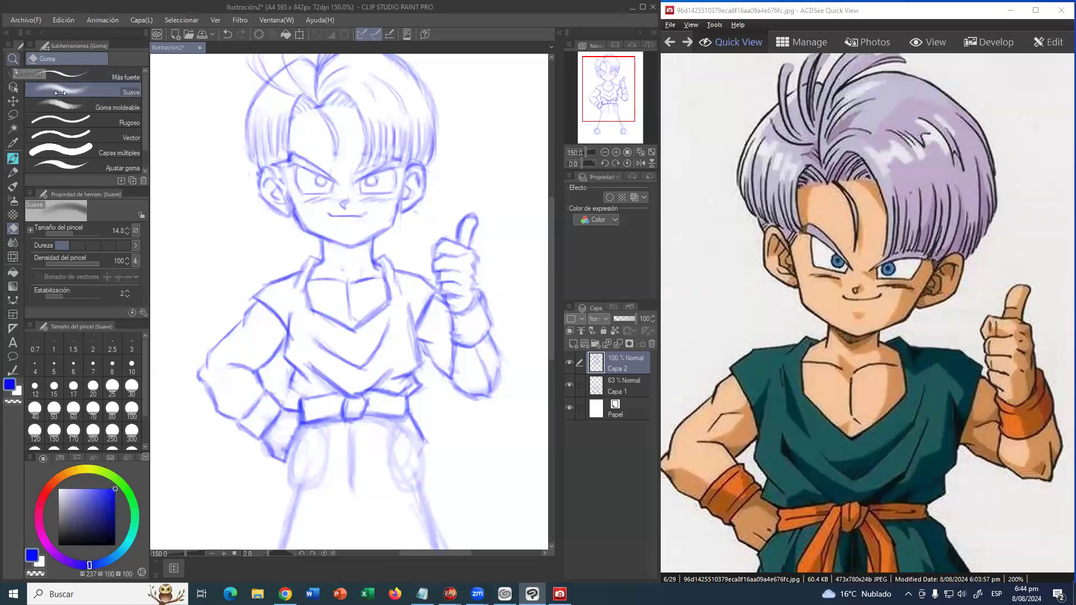
# - Bring the legs into view on the canvas, and show the trousers and boots of the ACDSee reference image at 150%
pyautogui.press('z')
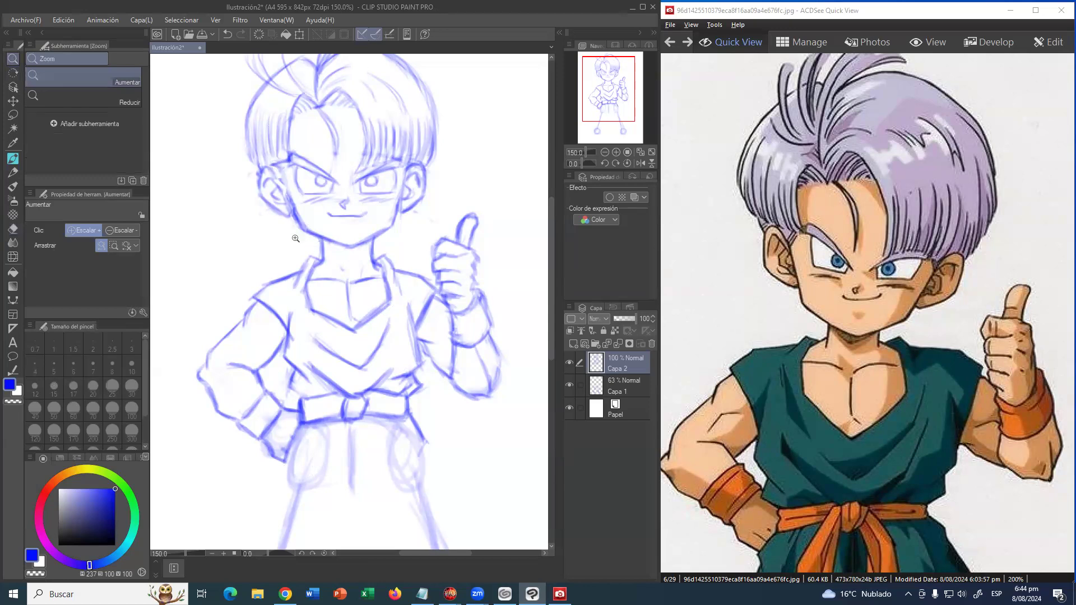
pyautogui.moveTo(401, 262); pyautogui.dragTo(412, 158)
pyautogui.moveTo(415, 149)
pyautogui.mouseDown()
pyautogui.moveTo(415, 168)
pyautogui.moveTo(412, 146)
pyautogui.mouseUp()
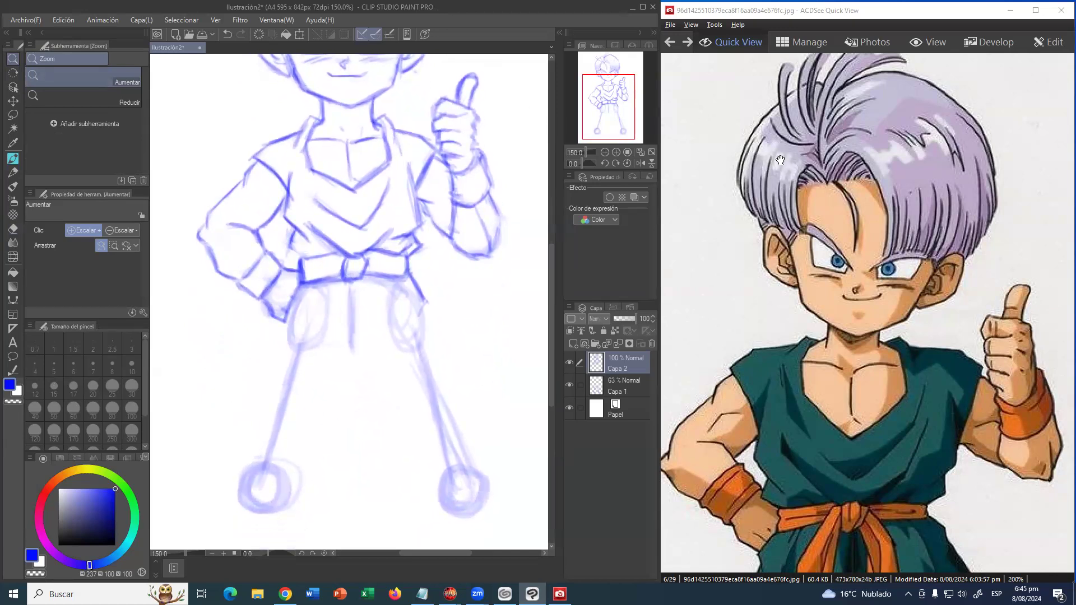
pyautogui.scroll(-1, 853, 233)
pyautogui.moveTo(863, 261); pyautogui.dragTo(894, 100)
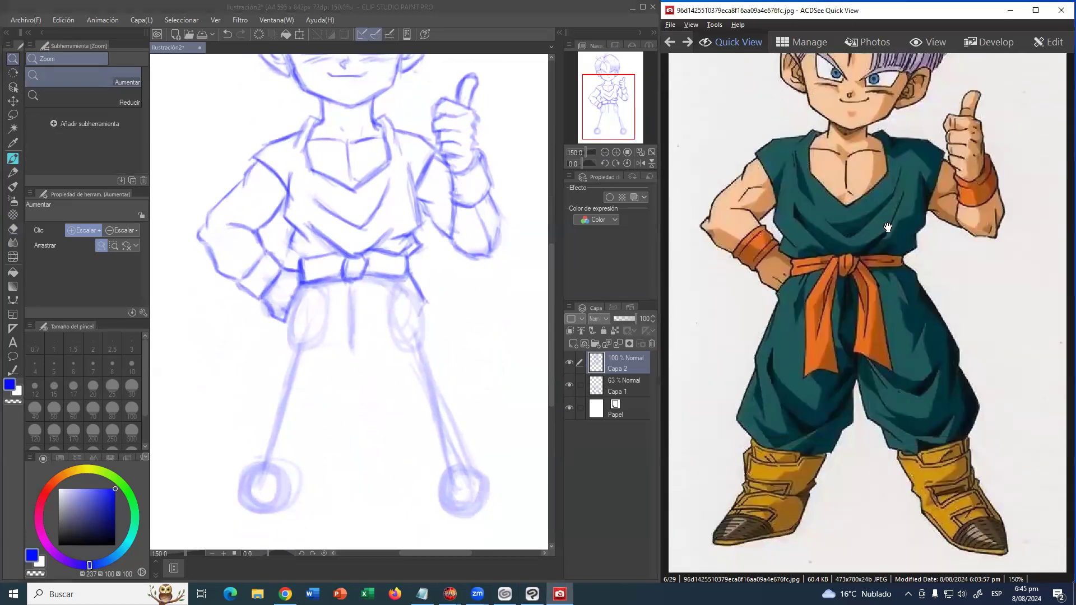
pyautogui.click(530, 22)
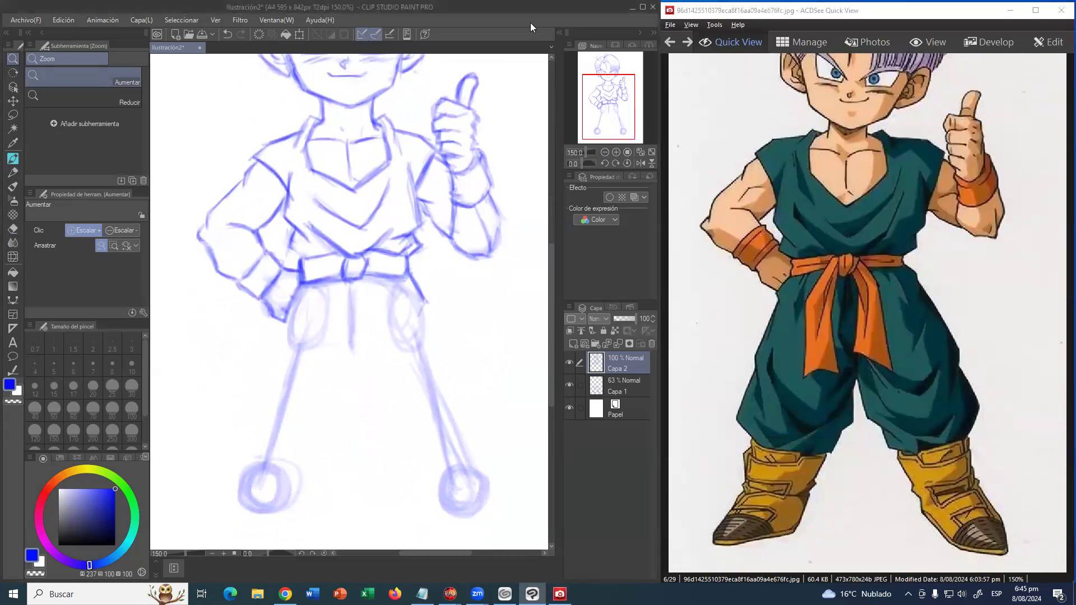
pyautogui.click(12, 160)
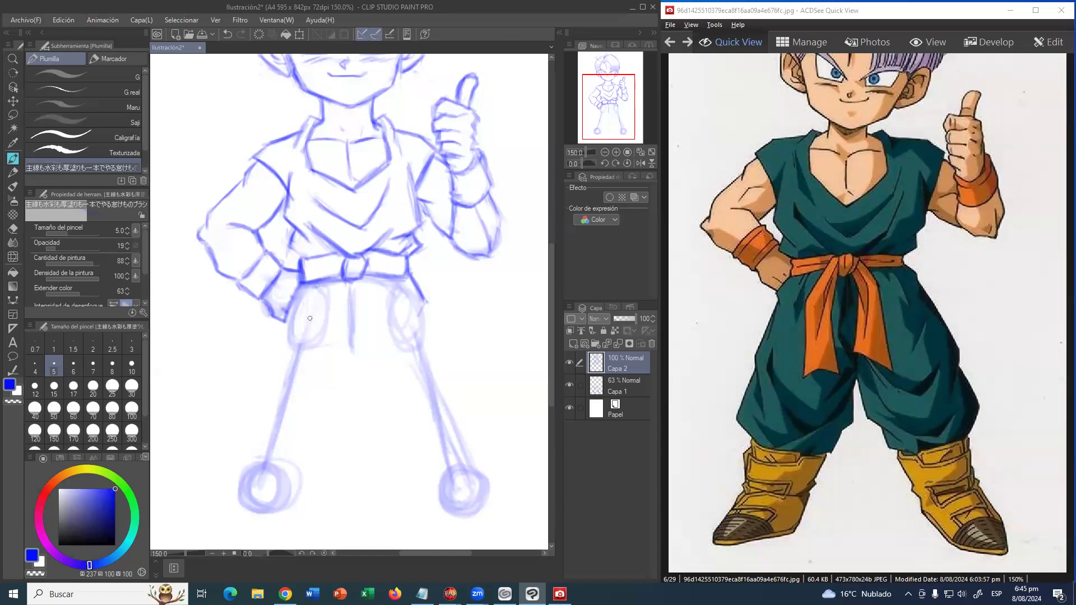
pyautogui.moveTo(307, 320); pyautogui.dragTo(304, 336)
pyautogui.hotkey('ctrl', 'z')
pyautogui.hotkey('ctrl', 'z')
pyautogui.hotkey('ctrl', 'z')
# - On layer Capa 1, reinforce the left-hand hip and thigh guide and mark both knees with short horizontal lines
pyautogui.click(612, 388)
pyautogui.moveTo(322, 297); pyautogui.dragTo(301, 356)
pyautogui.moveTo(311, 315); pyautogui.dragTo(293, 396)
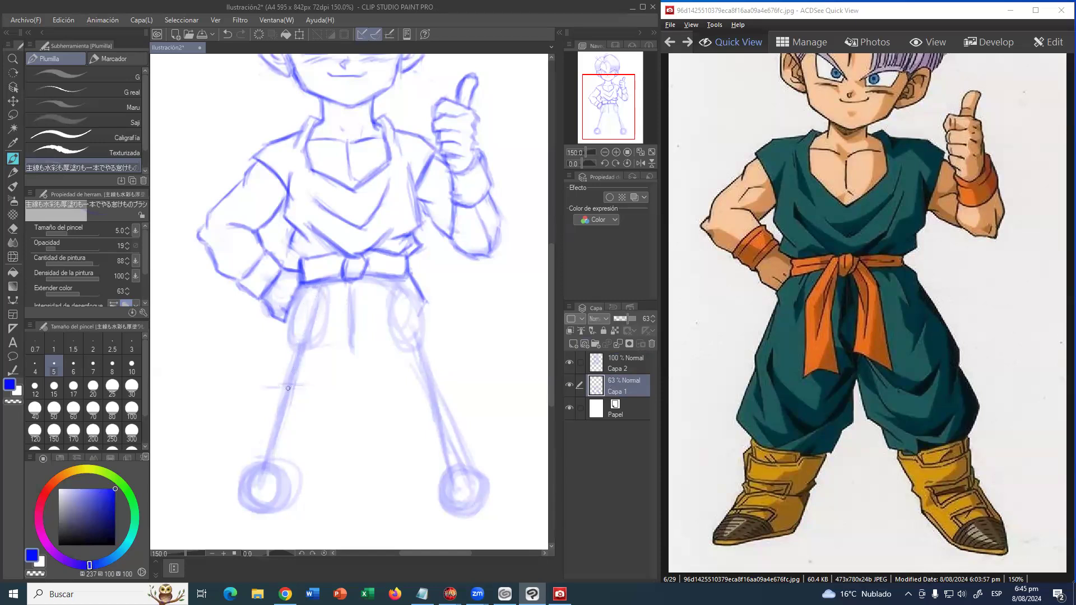
pyautogui.moveTo(308, 388)
pyautogui.mouseDown()
pyautogui.moveTo(256, 387)
pyautogui.moveTo(304, 390)
pyautogui.mouseUp()
pyautogui.moveTo(417, 396)
pyautogui.mouseDown()
pyautogui.moveTo(451, 395)
pyautogui.moveTo(433, 391)
pyautogui.mouseUp()
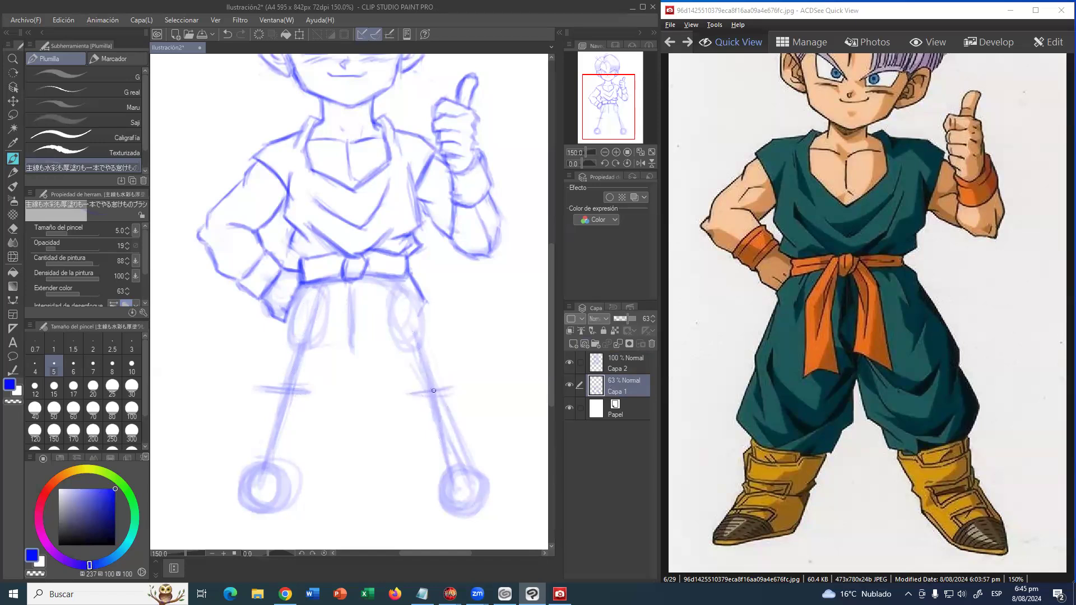
# - On layer Capa 2, draw the trousers' centre seam and the baggy left-hand leg with its knee folds and gathered hem
pyautogui.click(595, 368)
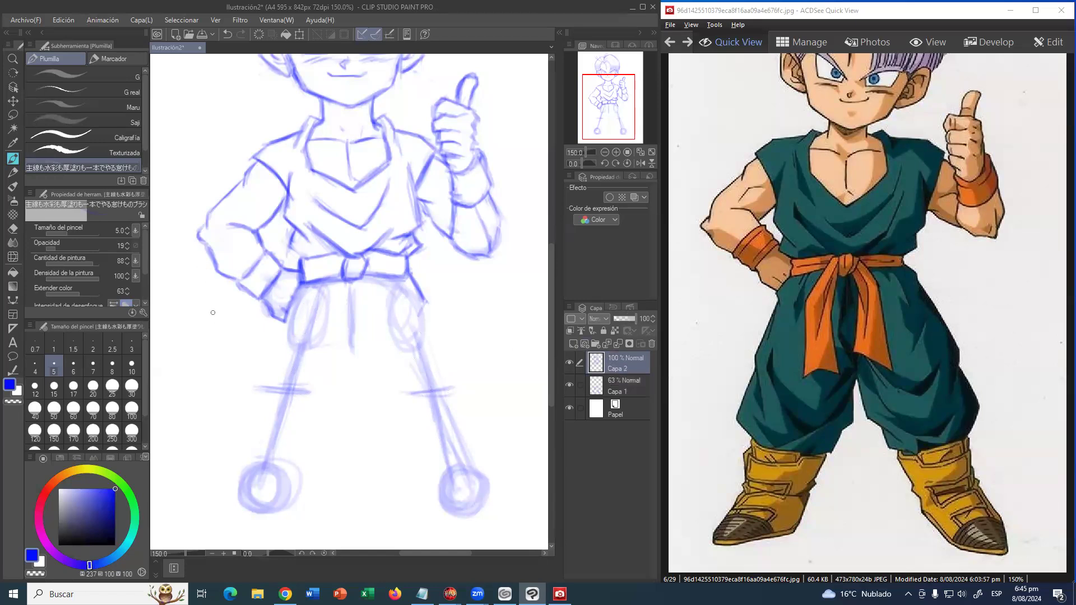
pyautogui.moveTo(286, 321)
pyautogui.mouseDown()
pyautogui.moveTo(265, 395)
pyautogui.moveTo(258, 382)
pyautogui.moveTo(276, 432)
pyautogui.mouseUp()
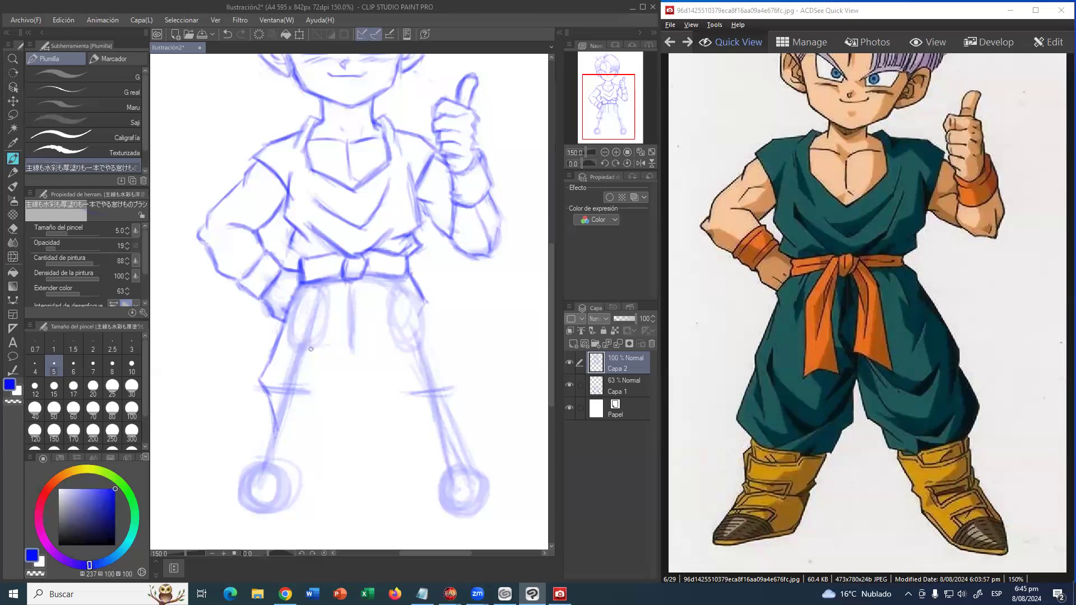
pyautogui.moveTo(350, 284); pyautogui.dragTo(355, 363)
pyautogui.moveTo(353, 366)
pyautogui.mouseDown()
pyautogui.moveTo(324, 354)
pyautogui.moveTo(375, 355)
pyautogui.moveTo(343, 368)
pyautogui.moveTo(387, 349)
pyautogui.mouseUp()
pyautogui.moveTo(352, 367)
pyautogui.mouseDown()
pyautogui.moveTo(359, 394)
pyautogui.moveTo(351, 363)
pyautogui.moveTo(357, 387)
pyautogui.moveTo(334, 415)
pyautogui.moveTo(345, 409)
pyautogui.moveTo(305, 434)
pyautogui.moveTo(285, 403)
pyautogui.moveTo(299, 438)
pyautogui.moveTo(358, 393)
pyautogui.moveTo(344, 422)
pyautogui.moveTo(359, 395)
pyautogui.moveTo(349, 406)
pyautogui.moveTo(357, 431)
pyautogui.moveTo(303, 455)
pyautogui.mouseUp()
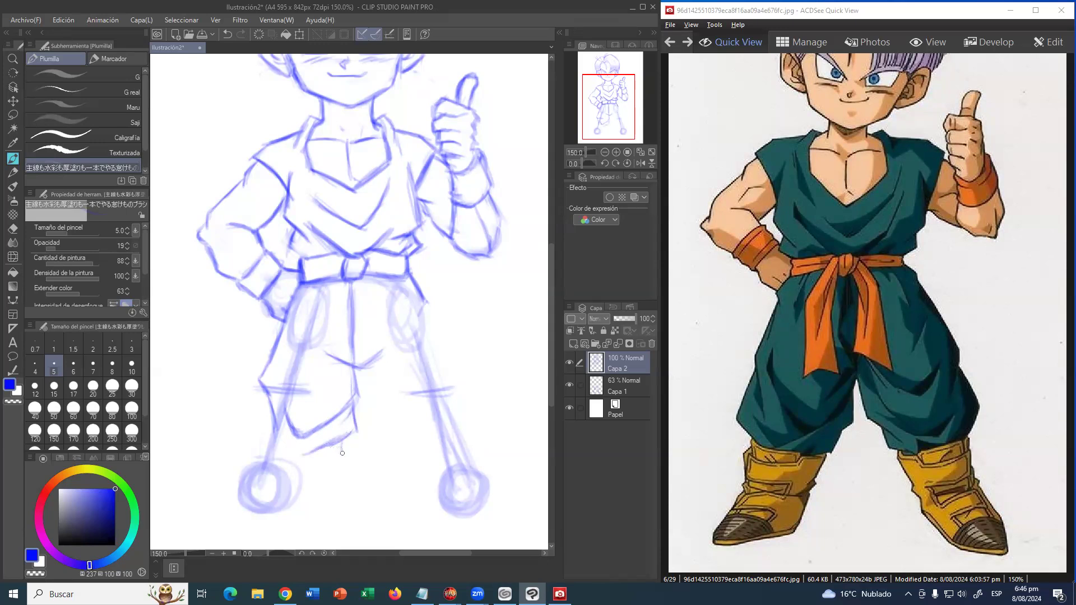
pyautogui.moveTo(265, 389)
pyautogui.mouseDown()
pyautogui.moveTo(237, 425)
pyautogui.moveTo(254, 408)
pyautogui.moveTo(243, 437)
pyautogui.moveTo(255, 442)
pyautogui.moveTo(250, 431)
pyautogui.moveTo(261, 429)
pyautogui.moveTo(251, 415)
pyautogui.moveTo(264, 432)
pyautogui.moveTo(247, 413)
pyautogui.moveTo(270, 444)
pyautogui.mouseUp()
pyautogui.hotkey('ctrl', 'z')
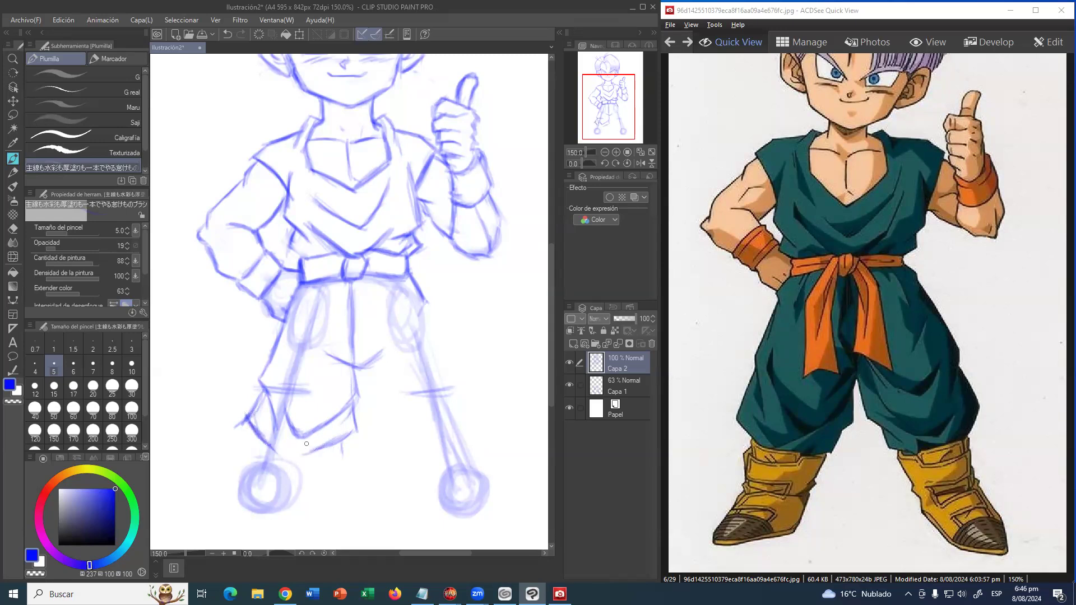
pyautogui.moveTo(277, 450)
pyautogui.mouseDown()
pyautogui.moveTo(306, 433)
pyautogui.moveTo(296, 441)
pyautogui.moveTo(311, 456)
pyautogui.moveTo(296, 455)
pyautogui.moveTo(347, 436)
pyautogui.mouseUp()
# - On layer Capa 2, draw the baggy right-hand trouser leg with its outer contour, knee folds and gathered hem
pyautogui.moveTo(355, 357)
pyautogui.mouseDown()
pyautogui.moveTo(374, 399)
pyautogui.moveTo(358, 377)
pyautogui.moveTo(375, 410)
pyautogui.moveTo(363, 415)
pyautogui.moveTo(394, 420)
pyautogui.moveTo(382, 419)
pyautogui.moveTo(382, 437)
pyautogui.moveTo(380, 419)
pyautogui.moveTo(394, 442)
pyautogui.moveTo(385, 438)
pyautogui.moveTo(423, 444)
pyautogui.mouseUp()
pyautogui.moveTo(380, 416); pyautogui.dragTo(381, 432)
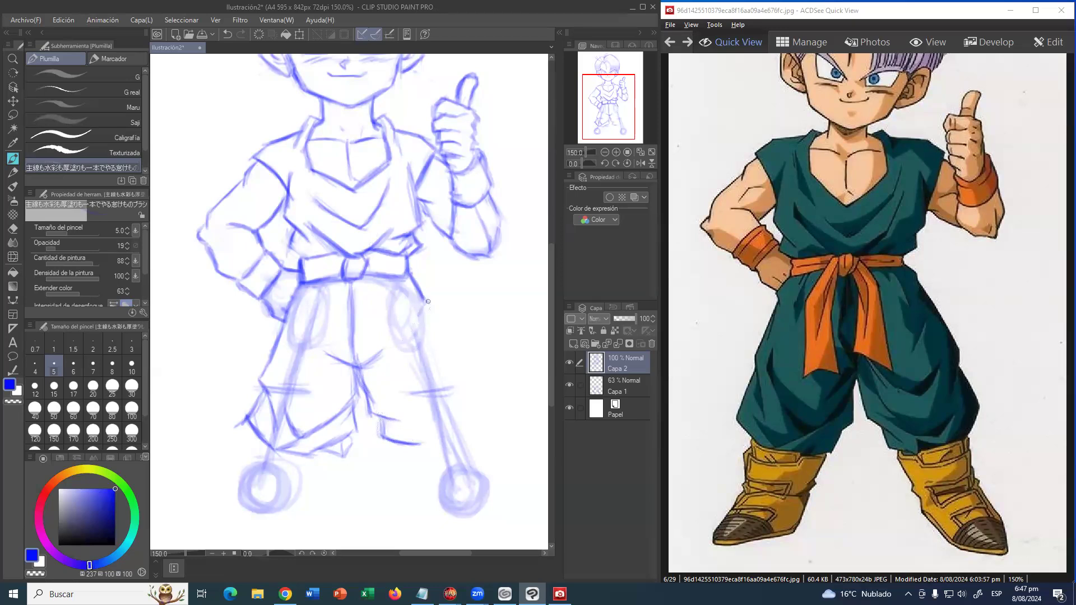
pyautogui.moveTo(427, 306)
pyautogui.mouseDown()
pyautogui.moveTo(455, 350)
pyautogui.moveTo(429, 318)
pyautogui.moveTo(449, 366)
pyautogui.moveTo(443, 385)
pyautogui.moveTo(450, 365)
pyautogui.moveTo(440, 391)
pyautogui.mouseUp()
pyautogui.moveTo(374, 373)
pyautogui.mouseDown()
pyautogui.moveTo(417, 393)
pyautogui.moveTo(452, 363)
pyautogui.moveTo(476, 394)
pyautogui.moveTo(448, 360)
pyautogui.moveTo(472, 389)
pyautogui.mouseUp()
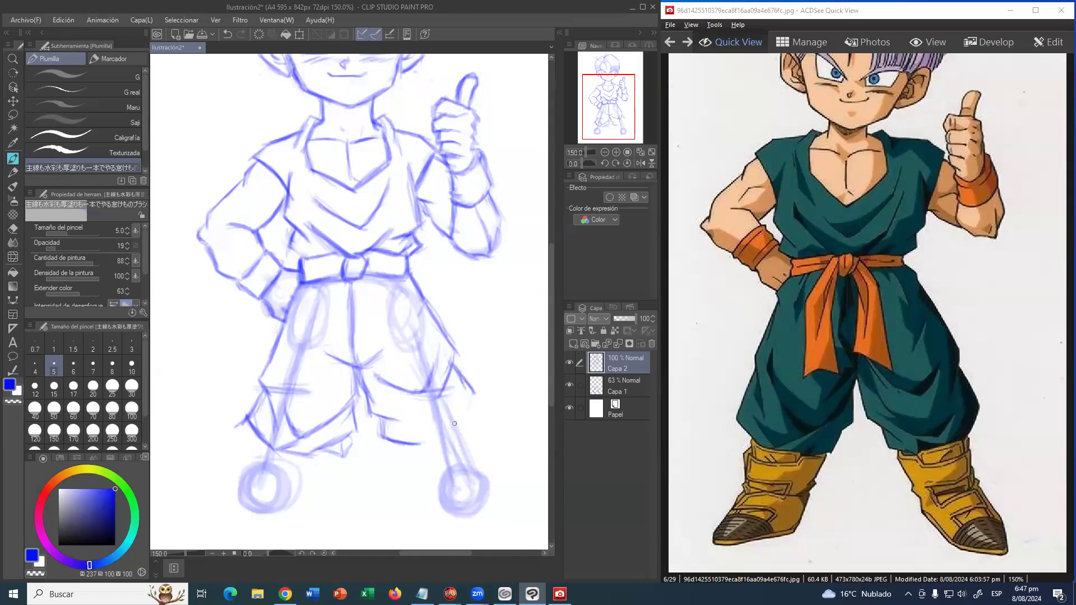
pyautogui.moveTo(445, 437)
pyautogui.mouseDown()
pyautogui.moveTo(473, 395)
pyautogui.moveTo(413, 442)
pyautogui.moveTo(401, 436)
pyautogui.moveTo(407, 427)
pyautogui.moveTo(427, 440)
pyautogui.moveTo(399, 424)
pyautogui.moveTo(448, 435)
pyautogui.mouseUp()
pyautogui.moveTo(401, 406)
pyautogui.mouseDown()
pyautogui.moveTo(426, 426)
pyautogui.moveTo(447, 400)
pyautogui.moveTo(447, 444)
pyautogui.moveTo(463, 416)
pyautogui.mouseUp()
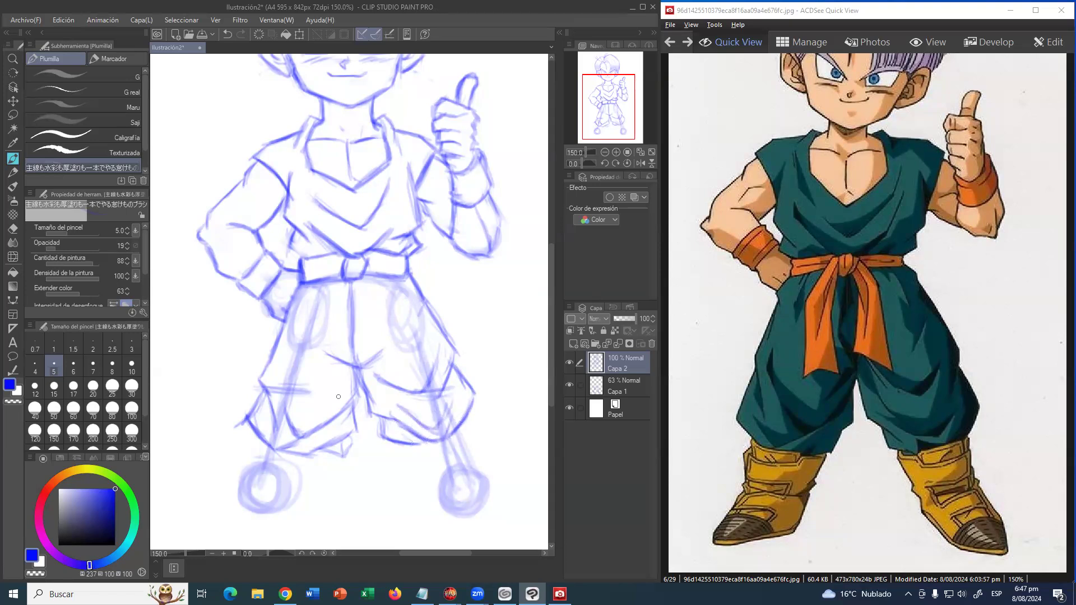
# - Draw the two hanging sash tails below the belt knot and the fold lines around the crotch of the trousers
pyautogui.press('alt')
pyautogui.moveTo(343, 280)
pyautogui.mouseDown()
pyautogui.moveTo(332, 277)
pyautogui.moveTo(318, 305)
pyautogui.moveTo(310, 351)
pyautogui.mouseUp()
pyautogui.moveTo(320, 312)
pyautogui.mouseDown()
pyautogui.moveTo(310, 358)
pyautogui.moveTo(347, 362)
pyautogui.moveTo(336, 294)
pyautogui.moveTo(327, 325)
pyautogui.moveTo(338, 286)
pyautogui.moveTo(372, 296)
pyautogui.moveTo(369, 348)
pyautogui.moveTo(398, 356)
pyautogui.mouseUp()
pyautogui.moveTo(371, 347); pyautogui.dragTo(402, 357)
pyautogui.moveTo(368, 270)
pyautogui.mouseDown()
pyautogui.moveTo(390, 302)
pyautogui.moveTo(403, 356)
pyautogui.moveTo(394, 332)
pyautogui.moveTo(407, 370)
pyautogui.mouseUp()
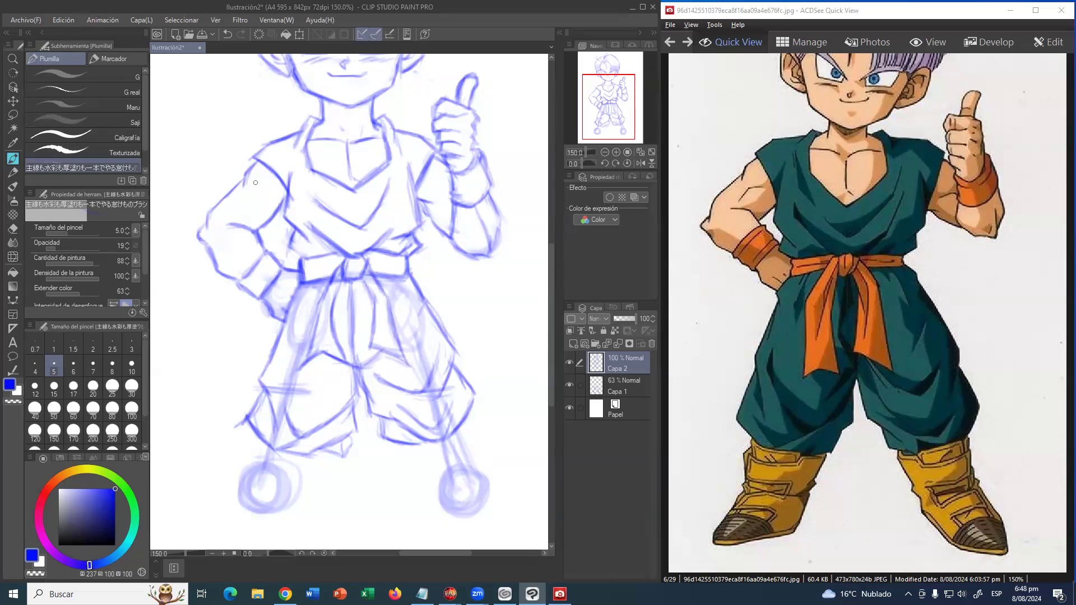
# - Draw the shafts of both boots below the trouser hems, closing each with a curved line at the ankle
pyautogui.hotkey('ctrl', 'space')
pyautogui.moveTo(360, 239); pyautogui.dragTo(371, 217)
pyautogui.click(13, 160)
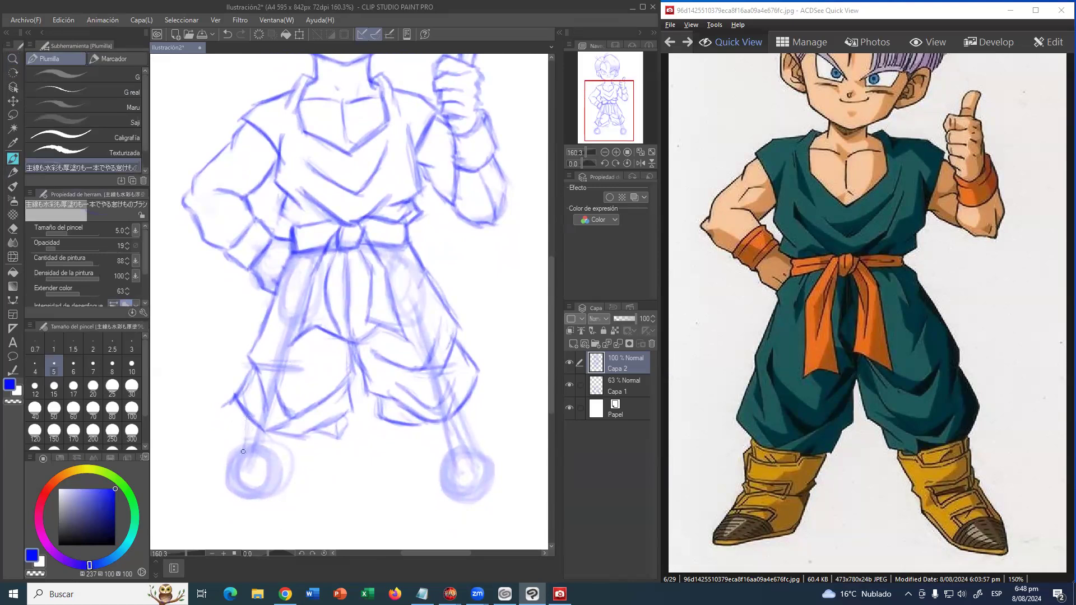
pyautogui.moveTo(238, 454); pyautogui.dragTo(241, 429)
pyautogui.moveTo(245, 418)
pyautogui.mouseDown()
pyautogui.moveTo(270, 469)
pyautogui.moveTo(244, 462)
pyautogui.moveTo(288, 473)
pyautogui.moveTo(277, 468)
pyautogui.moveTo(304, 469)
pyautogui.moveTo(316, 440)
pyautogui.mouseUp()
pyautogui.moveTo(251, 461)
pyautogui.mouseDown()
pyautogui.moveTo(303, 468)
pyautogui.moveTo(315, 438)
pyautogui.moveTo(300, 476)
pyautogui.moveTo(317, 434)
pyautogui.moveTo(303, 467)
pyautogui.mouseUp()
pyautogui.moveTo(286, 474); pyautogui.dragTo(307, 466)
pyautogui.moveTo(410, 438)
pyautogui.mouseDown()
pyautogui.moveTo(411, 463)
pyautogui.moveTo(435, 470)
pyautogui.moveTo(469, 463)
pyautogui.moveTo(451, 469)
pyautogui.moveTo(484, 440)
pyautogui.mouseUp()
pyautogui.moveTo(474, 401); pyautogui.dragTo(476, 446)
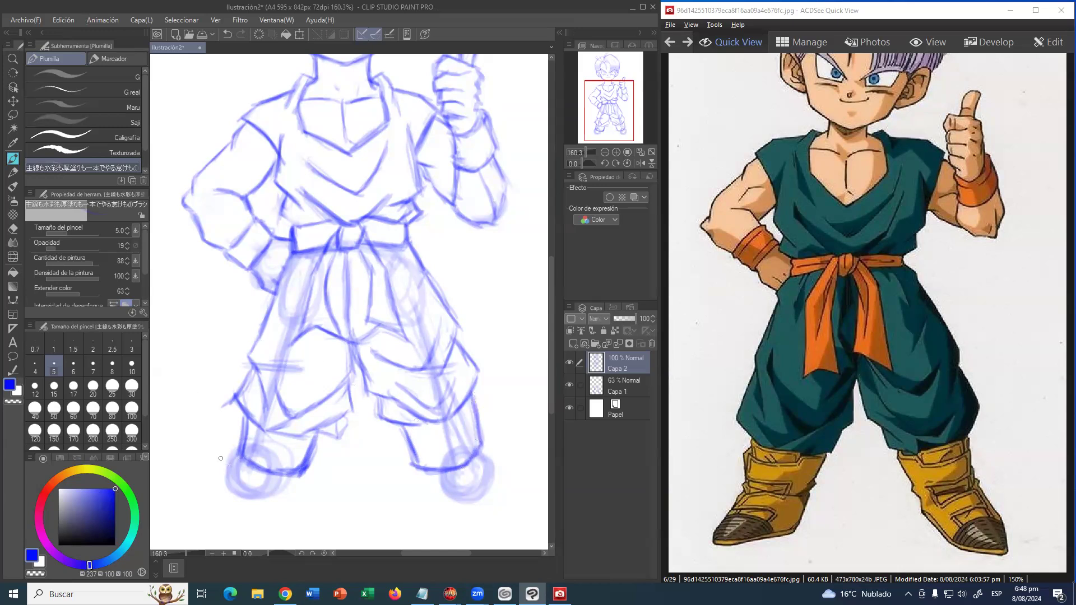
# - Draw the feet of both boots over the circular foot guides, with outward-pointing toes and flat soles
pyautogui.moveTo(238, 455)
pyautogui.mouseDown()
pyautogui.moveTo(210, 483)
pyautogui.moveTo(238, 458)
pyautogui.moveTo(208, 482)
pyautogui.moveTo(218, 493)
pyautogui.moveTo(205, 485)
pyautogui.moveTo(245, 501)
pyautogui.moveTo(208, 497)
pyautogui.moveTo(267, 498)
pyautogui.moveTo(223, 504)
pyautogui.mouseUp()
pyautogui.moveTo(282, 496)
pyautogui.mouseDown()
pyautogui.moveTo(230, 504)
pyautogui.moveTo(211, 486)
pyautogui.moveTo(264, 506)
pyautogui.mouseUp()
pyautogui.moveTo(200, 492)
pyautogui.mouseDown()
pyautogui.moveTo(280, 495)
pyautogui.moveTo(253, 502)
pyautogui.moveTo(265, 501)
pyautogui.moveTo(293, 484)
pyautogui.mouseUp()
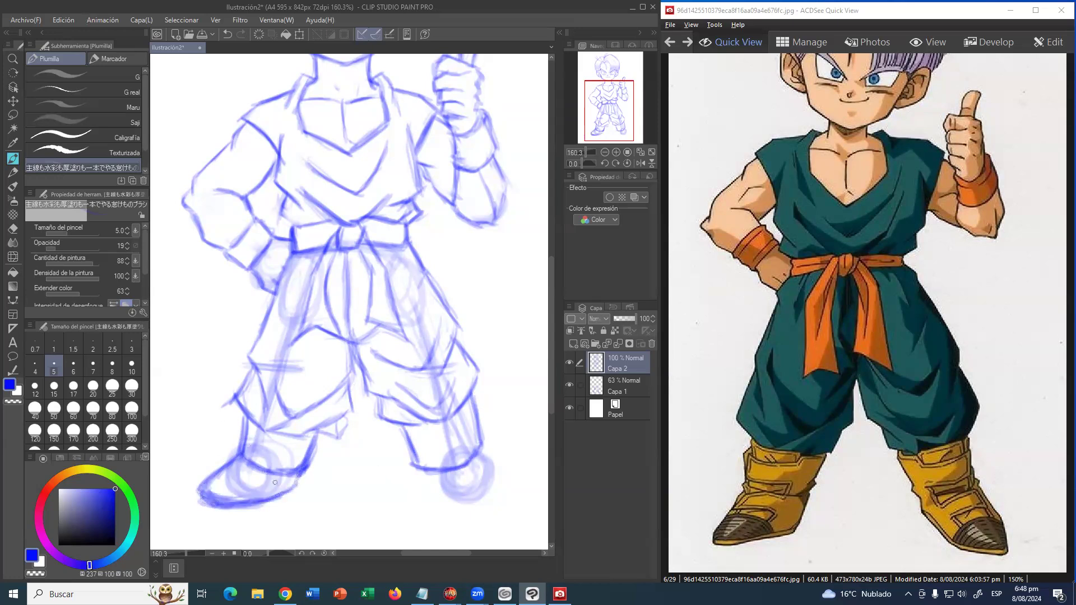
pyautogui.moveTo(272, 501); pyautogui.dragTo(305, 482)
pyautogui.moveTo(302, 492)
pyautogui.mouseDown()
pyautogui.moveTo(305, 469)
pyautogui.moveTo(296, 496)
pyautogui.mouseUp()
pyautogui.moveTo(424, 483)
pyautogui.mouseDown()
pyautogui.moveTo(422, 497)
pyautogui.moveTo(450, 505)
pyautogui.moveTo(505, 507)
pyautogui.moveTo(509, 490)
pyautogui.mouseUp()
pyautogui.moveTo(484, 445)
pyautogui.mouseDown()
pyautogui.moveTo(503, 484)
pyautogui.moveTo(519, 492)
pyautogui.moveTo(496, 505)
pyautogui.moveTo(503, 495)
pyautogui.mouseUp()
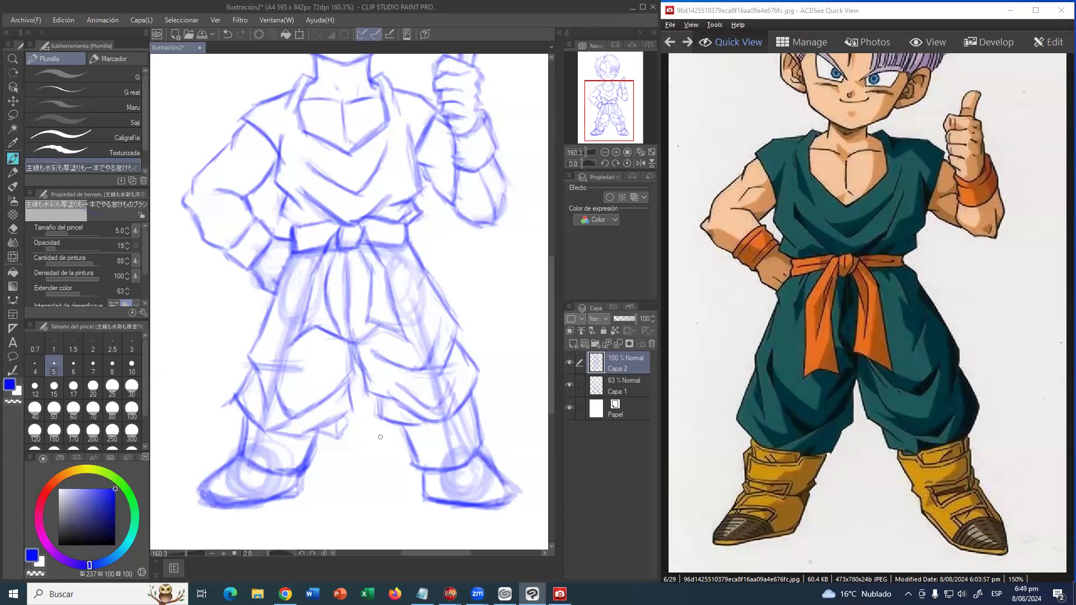
# - Lasso the lower legs and boots on layer Capa 2 and stretch them downward to lengthen the legs
pyautogui.click(13, 60)
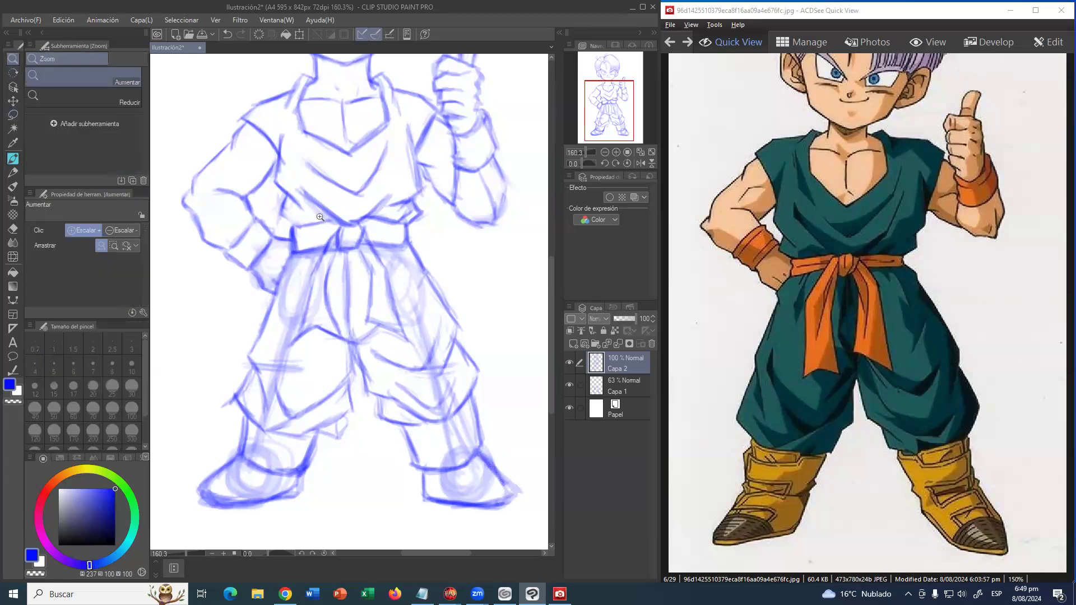
pyautogui.moveTo(322, 218); pyautogui.dragTo(290, 213)
pyautogui.scroll(3, 290, 213)
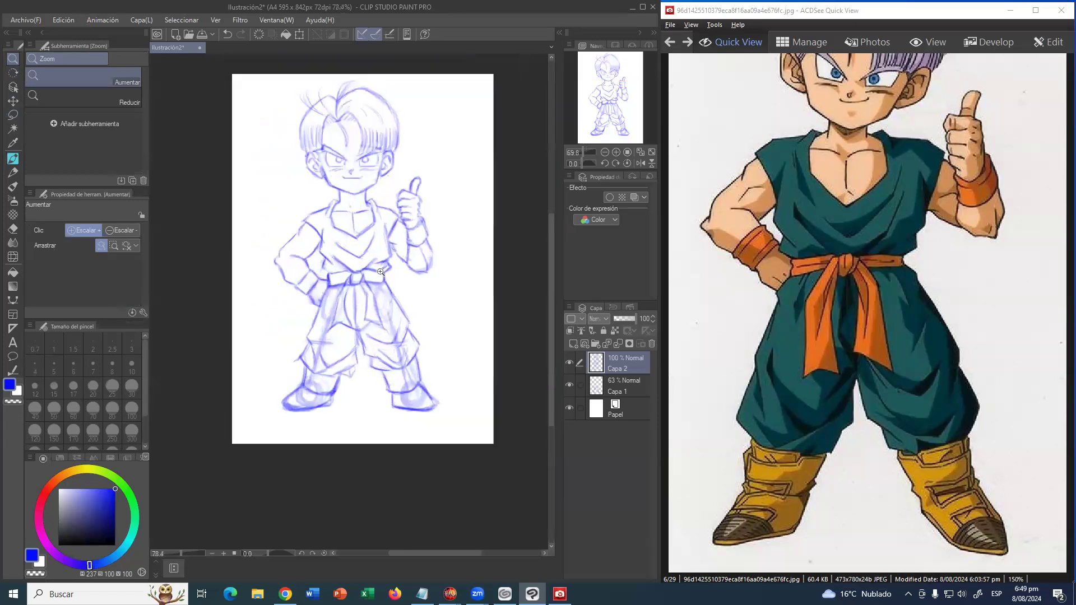
pyautogui.scroll(1, 394, 287)
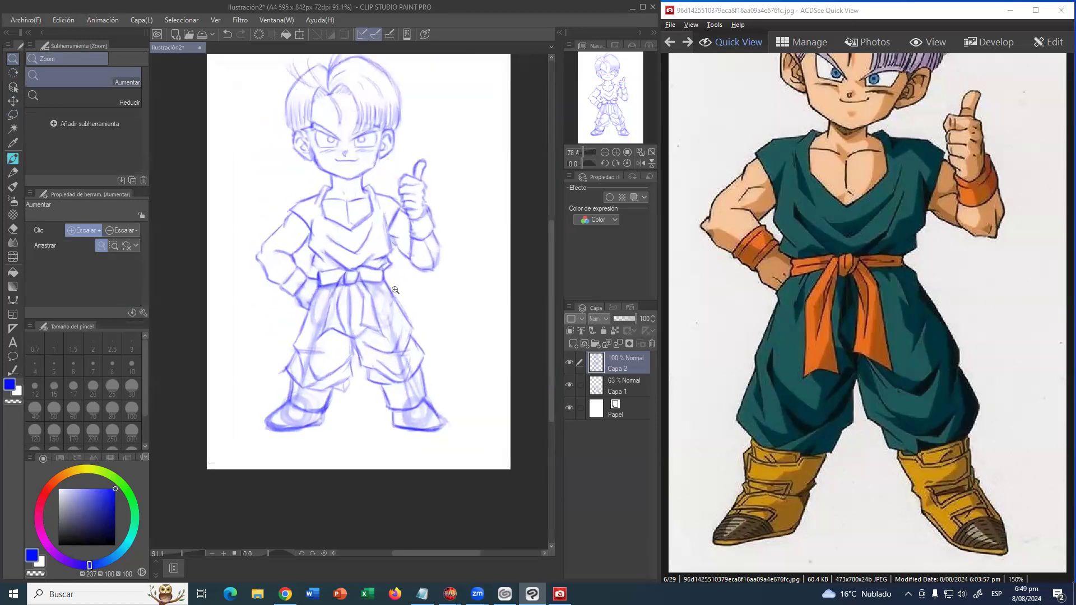
pyautogui.moveTo(403, 280); pyautogui.dragTo(403, 291)
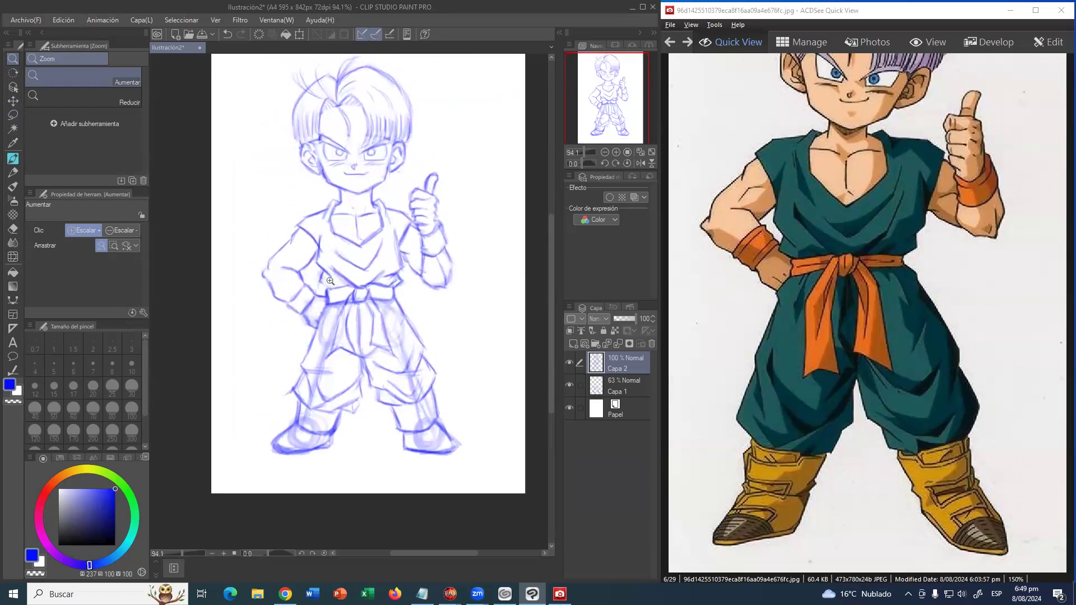
pyautogui.click(12, 116)
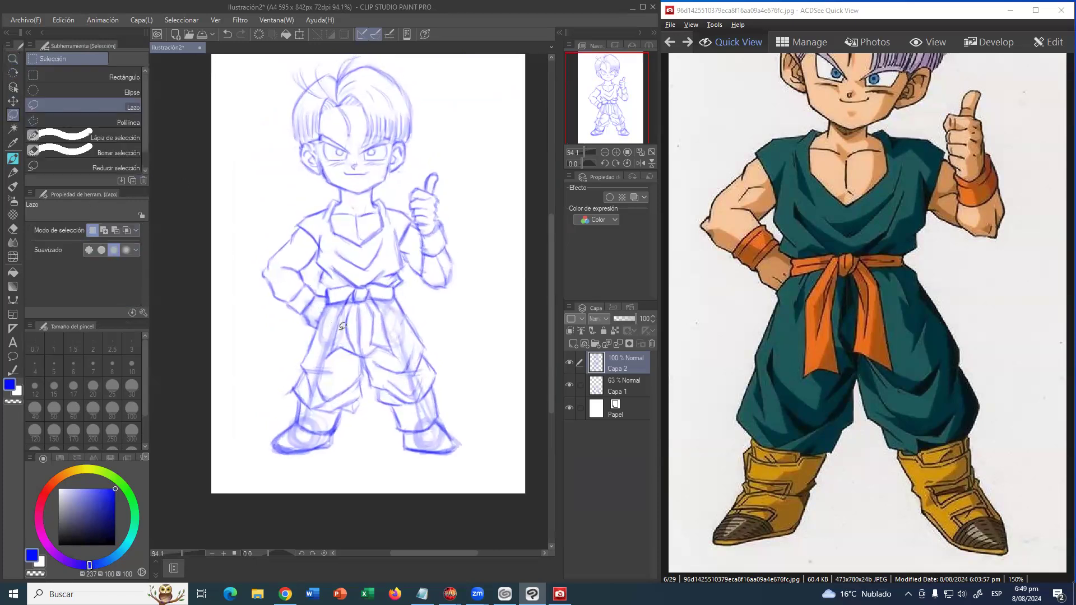
pyautogui.moveTo(435, 358)
pyautogui.mouseDown()
pyautogui.moveTo(469, 420)
pyautogui.moveTo(475, 456)
pyautogui.moveTo(399, 474)
pyautogui.moveTo(304, 475)
pyautogui.moveTo(267, 452)
pyautogui.moveTo(264, 393)
pyautogui.moveTo(281, 372)
pyautogui.mouseUp()
pyautogui.hotkey('ctrl', 't')
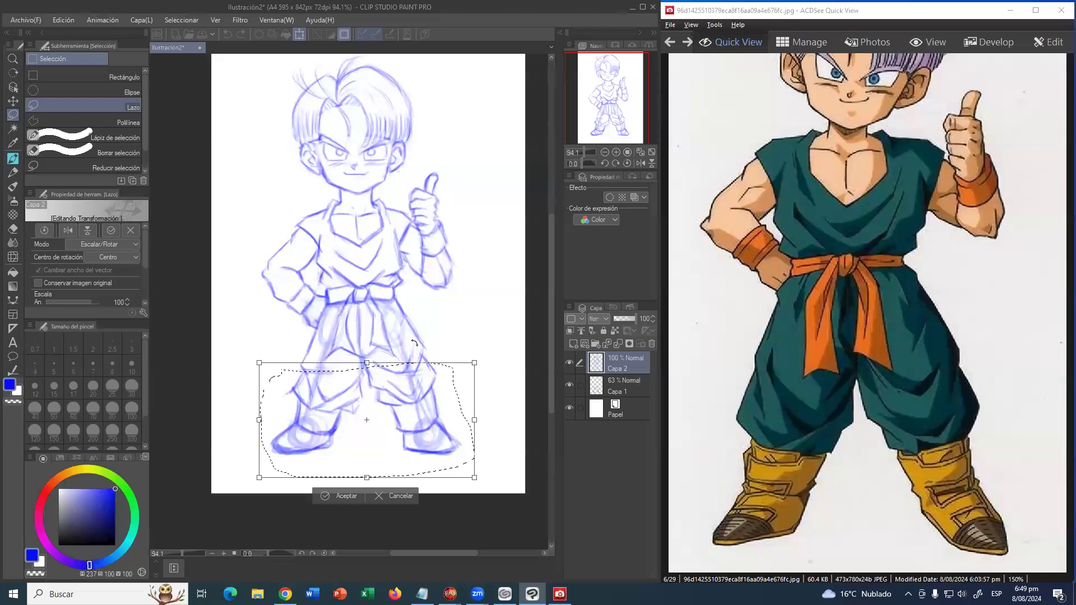
pyautogui.click(102, 245)
pyautogui.click(101, 267)
pyautogui.moveTo(367, 478); pyautogui.dragTo(376, 513)
pyautogui.press('Return')
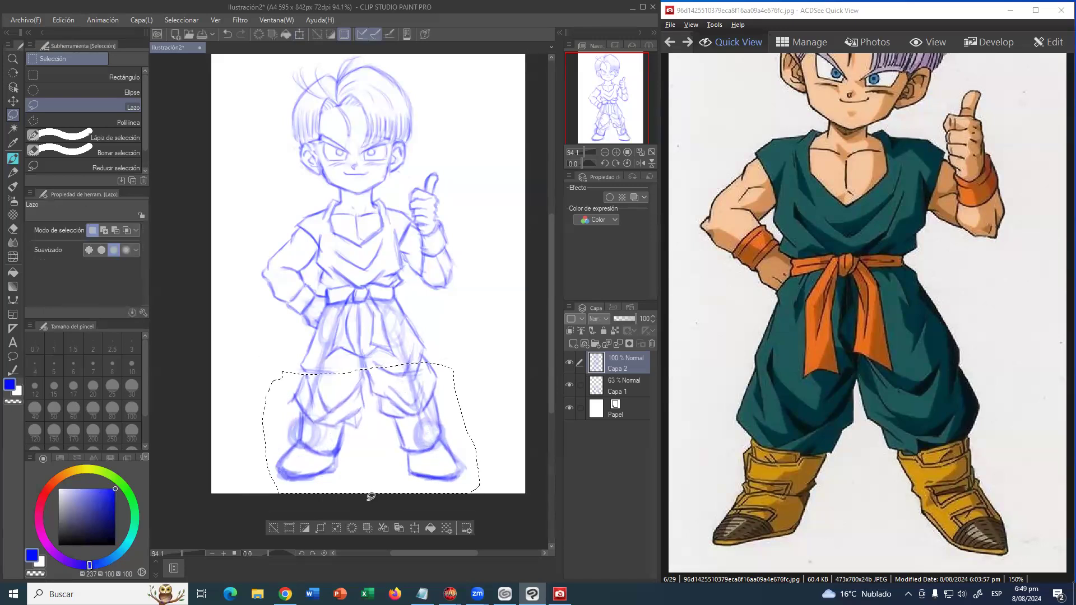
# - Delete the guide layer Capa 1 and make layer Capa 2 active again
pyautogui.click(611, 386)
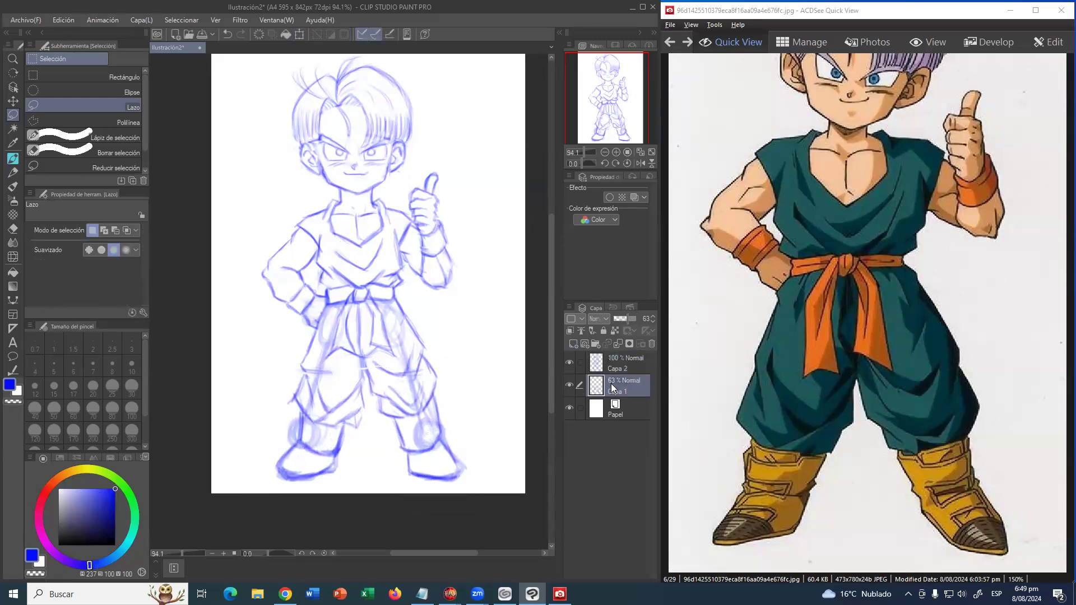
pyautogui.click(652, 343)
pyautogui.click(545, 222)
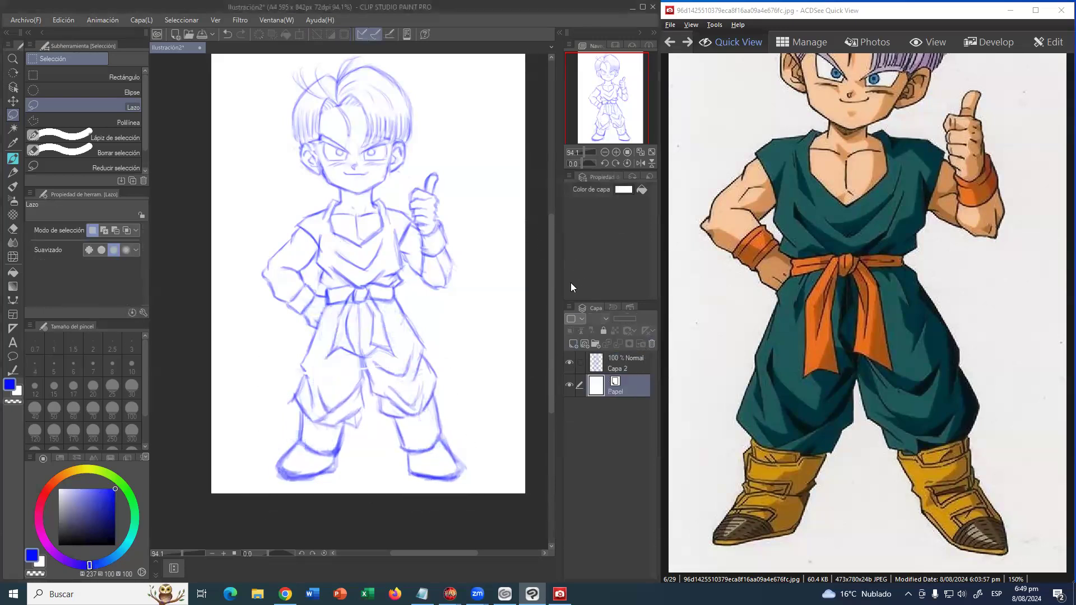
pyautogui.click(612, 362)
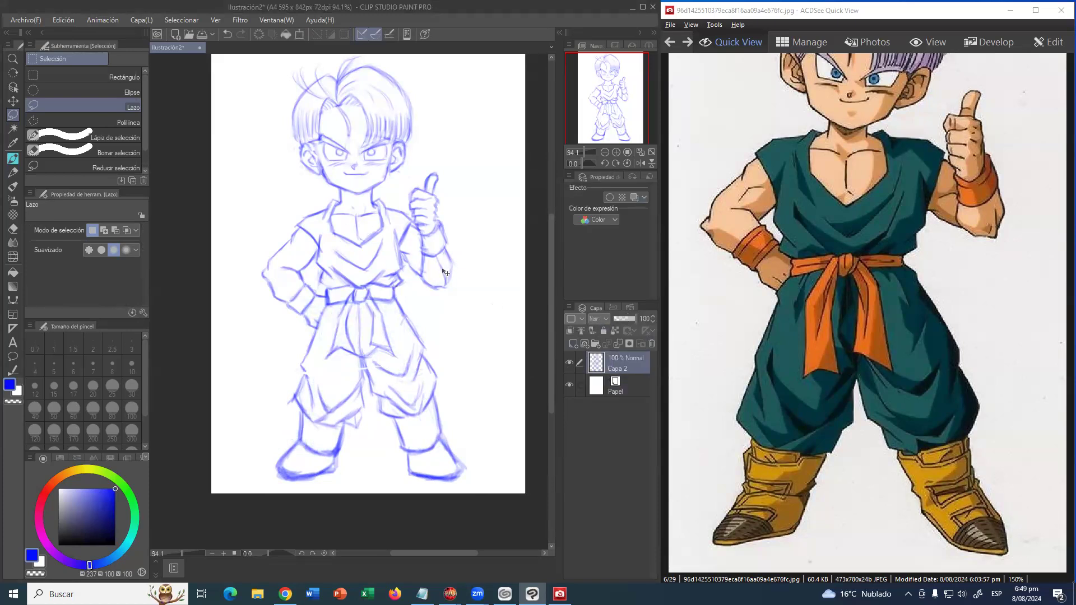
# - Scale the whole figure on layer Capa 2 to 92% and centre it on the page
pyautogui.hotkey('ctrl', 't')
pyautogui.moveTo(262, 57); pyautogui.dragTo(285, 106)
pyautogui.moveTo(367, 215)
pyautogui.mouseDown()
pyautogui.moveTo(357, 169)
pyautogui.moveTo(355, 186)
pyautogui.mouseUp()
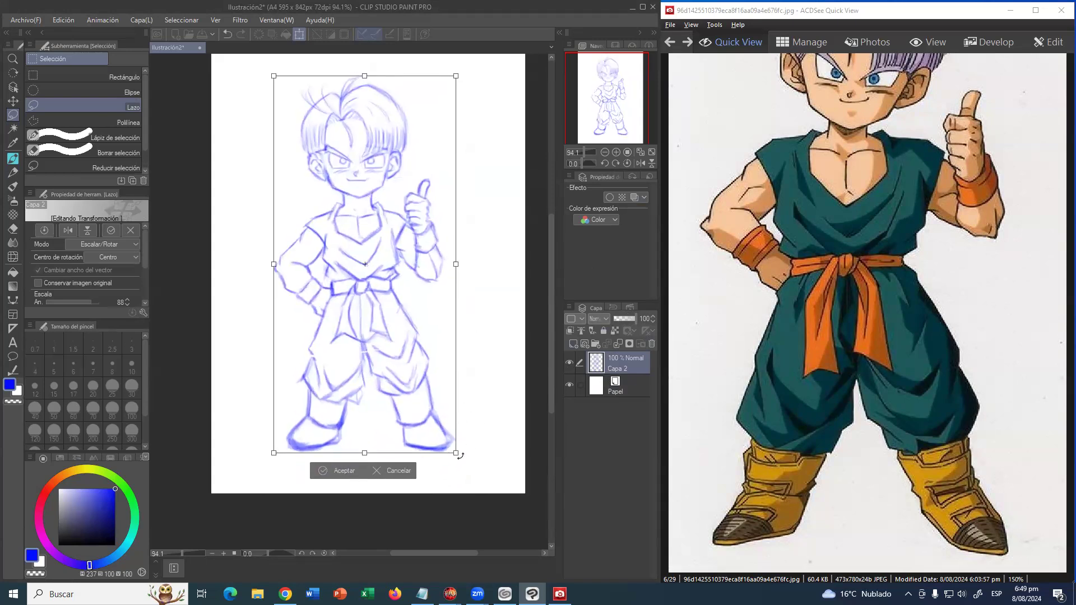
pyautogui.moveTo(458, 453); pyautogui.dragTo(466, 469)
pyautogui.moveTo(392, 396); pyautogui.dragTo(379, 378)
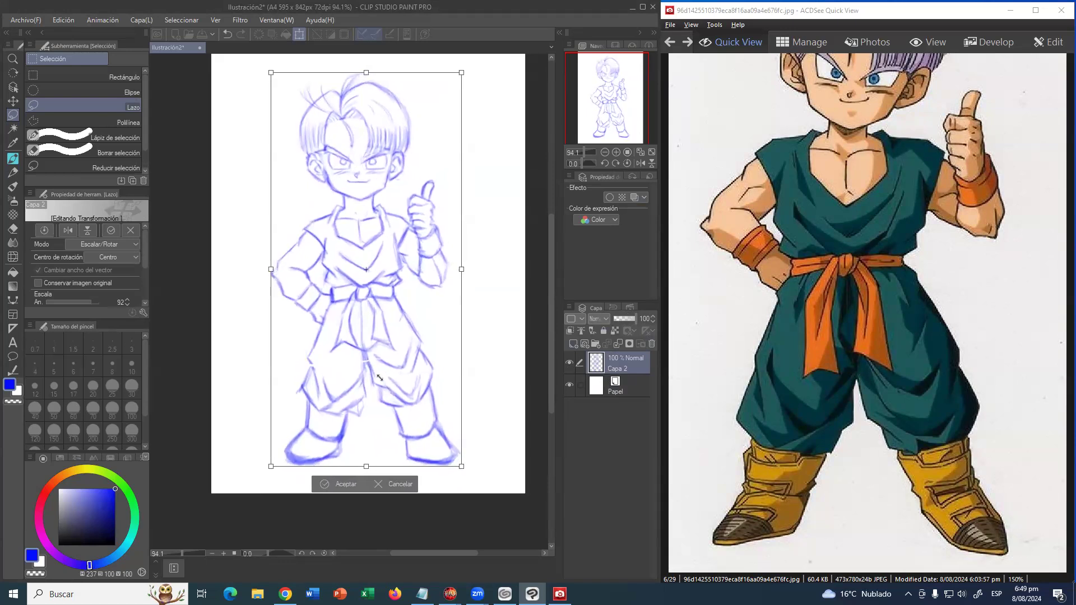
pyautogui.press('Return')
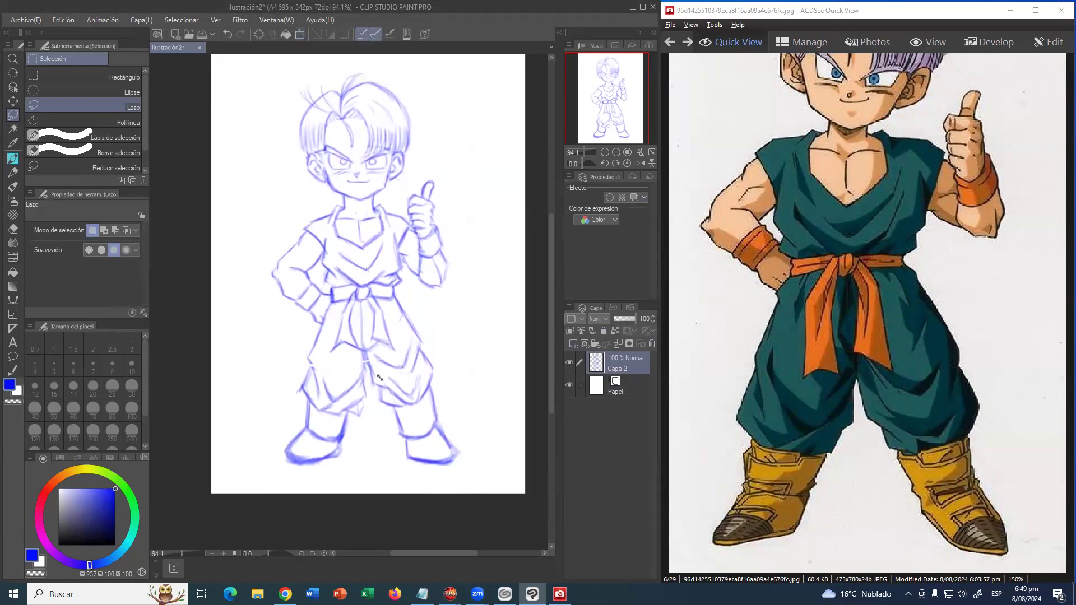
# - Enlarge the canvas view to about 111% to check the whole figure's proportions against the reference
pyautogui.click(12, 58)
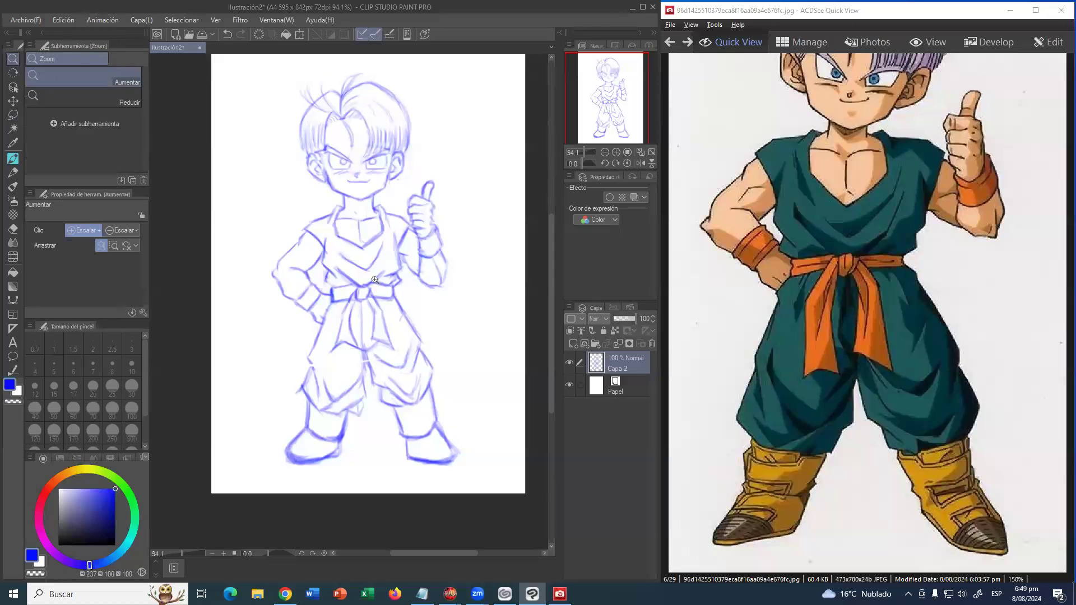
pyautogui.click(375, 283)
pyautogui.moveTo(450, 257); pyautogui.dragTo(400, 273)
pyautogui.moveTo(442, 271); pyautogui.dragTo(438, 276)
pyautogui.scroll(2, 438, 275)
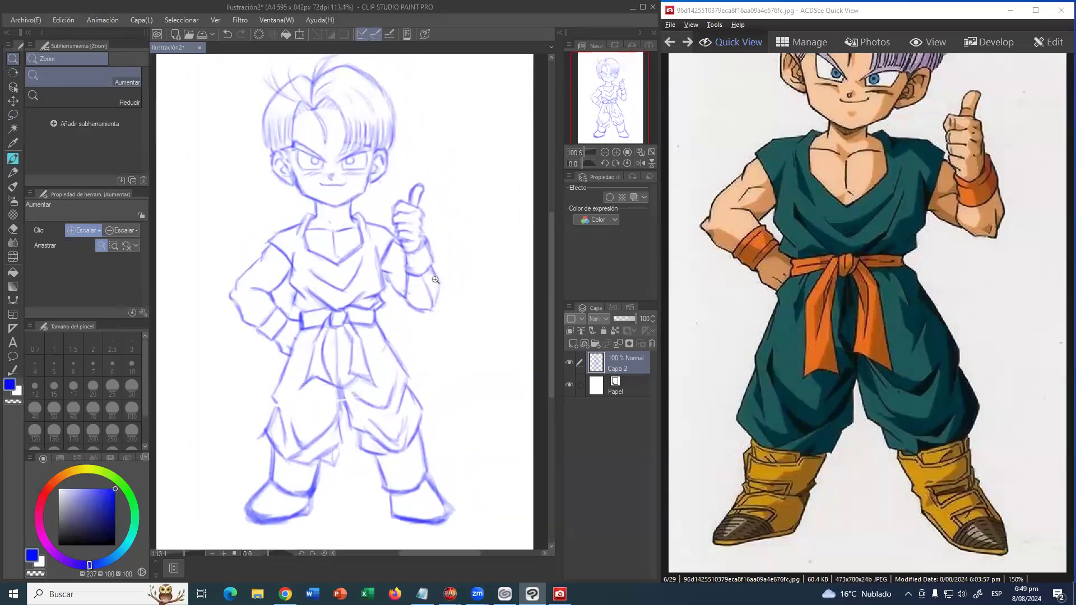
pyautogui.scroll(-1, 436, 284)
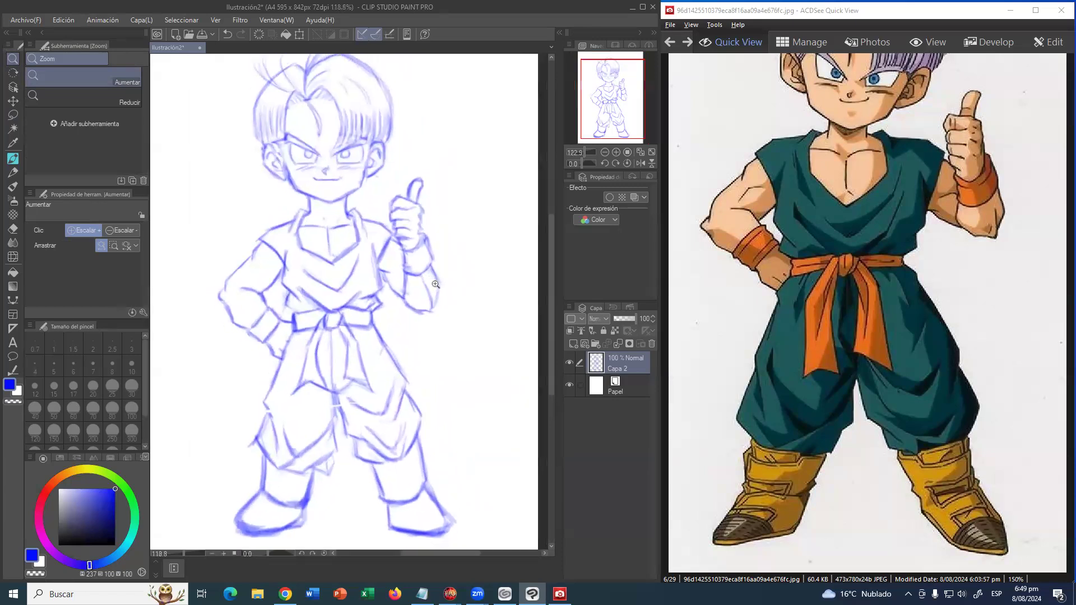
pyautogui.scroll(-1, 435, 286)
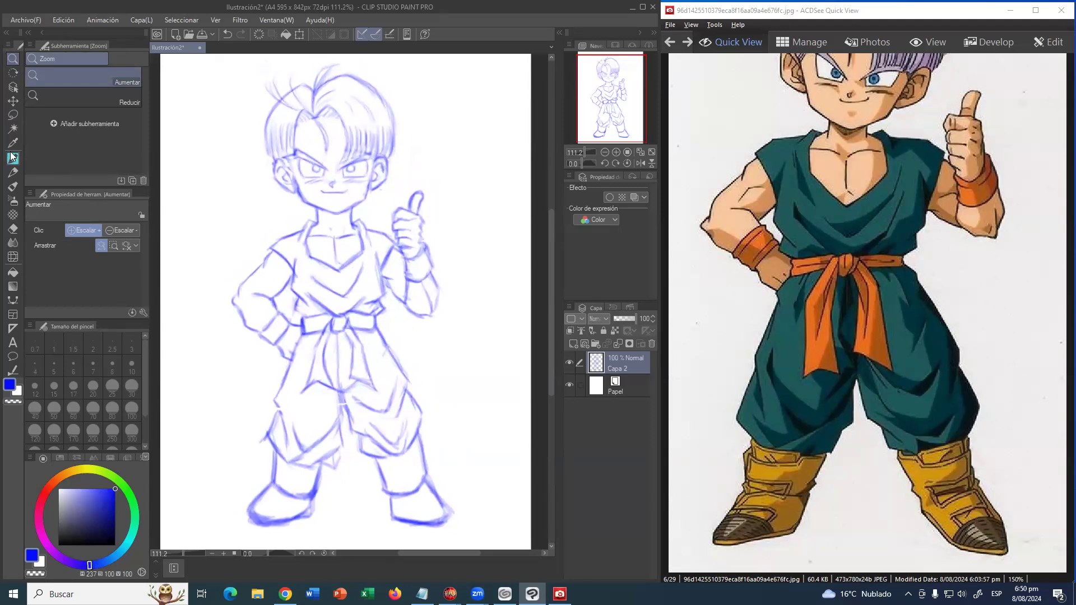
pyautogui.click(13, 228)
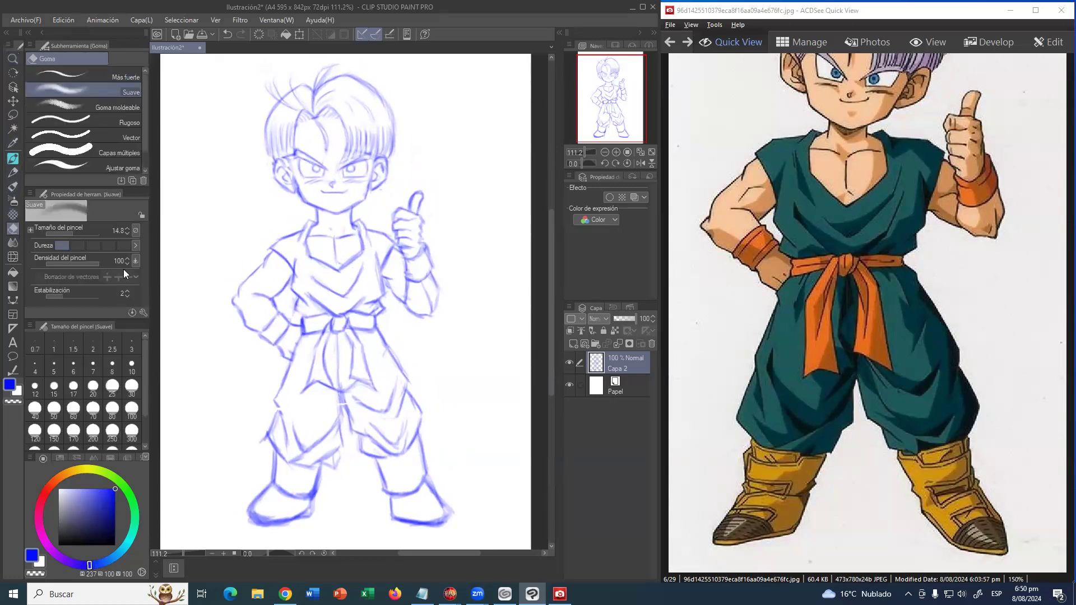
pyautogui.moveTo(357, 391)
pyautogui.mouseDown()
pyautogui.moveTo(233, 445)
pyautogui.moveTo(462, 441)
pyautogui.moveTo(278, 465)
pyautogui.moveTo(377, 479)
pyautogui.moveTo(245, 498)
pyautogui.moveTo(223, 515)
pyautogui.moveTo(407, 528)
pyautogui.mouseUp()
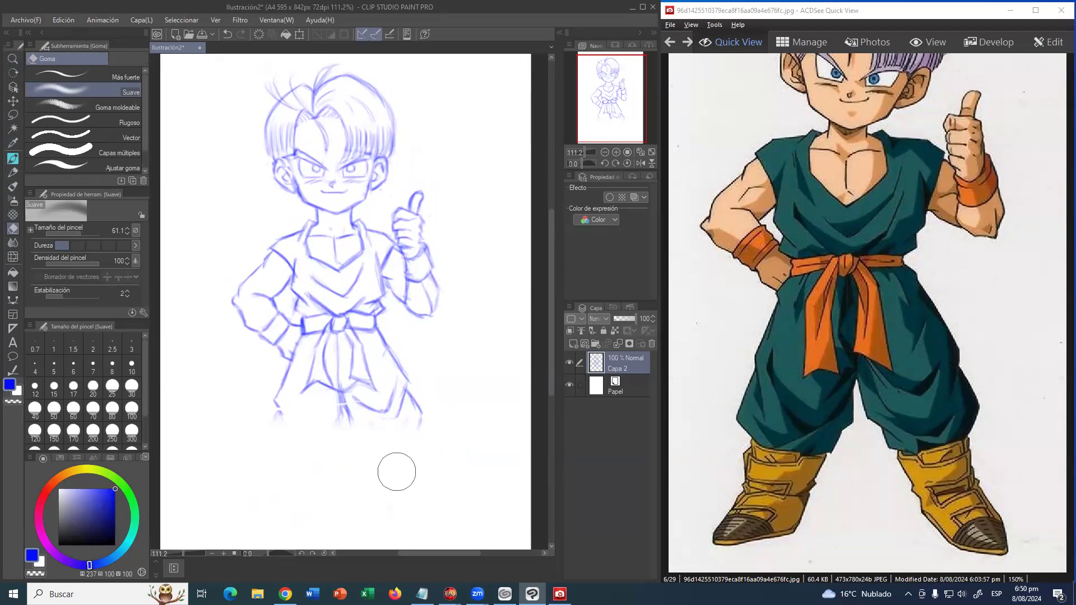
pyautogui.hotkey('ctrl', 'z')
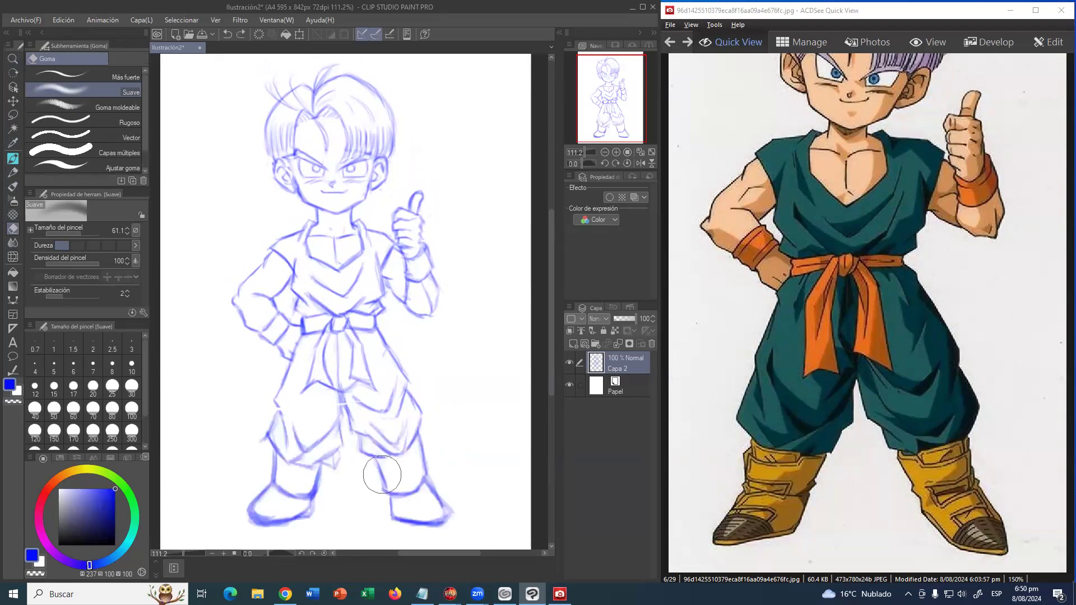
# - Redraw the toe of the left-hand boot and clean its old outline with the soft eraser at 27.4
pyautogui.click(12, 159)
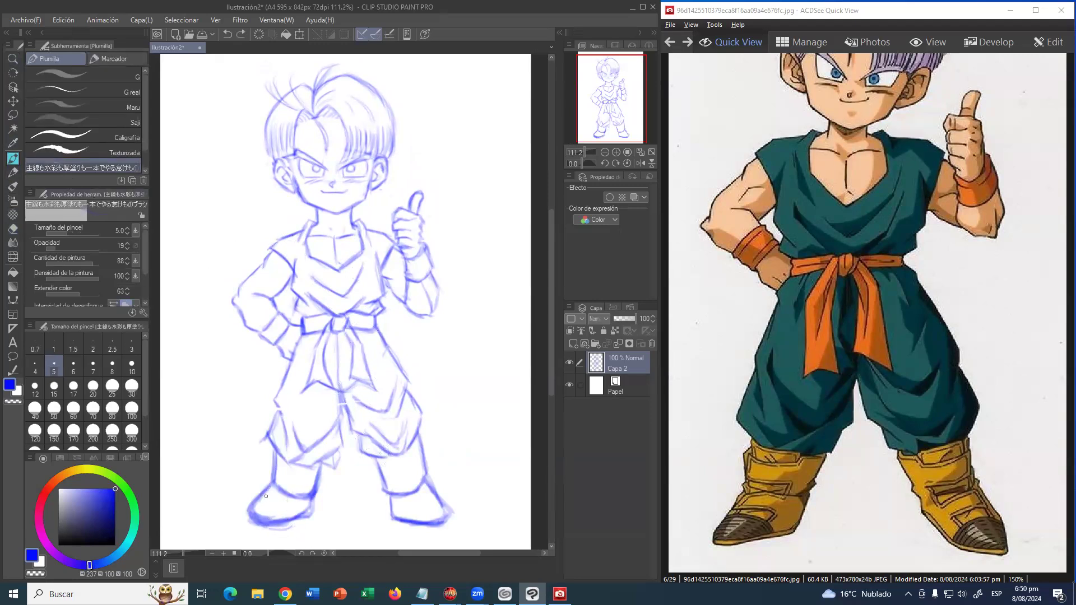
pyautogui.moveTo(266, 492); pyautogui.dragTo(255, 515)
pyautogui.press('e')
pyautogui.moveTo(258, 487); pyautogui.dragTo(257, 490)
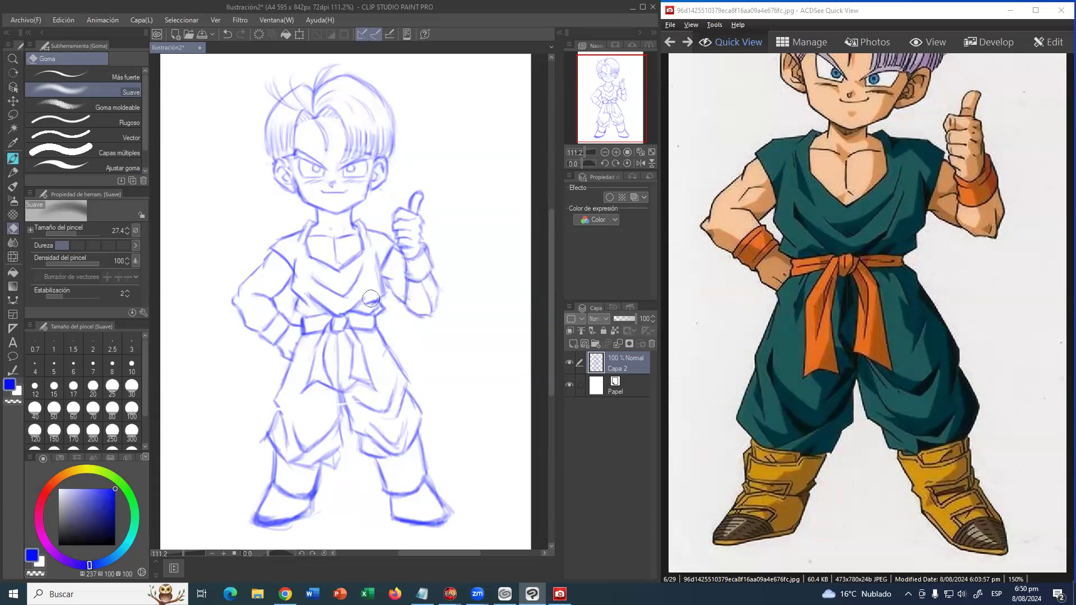
# - With the size 5 pen, add curved toe caps and horizontal strap lines to both boots
pyautogui.click(13, 172)
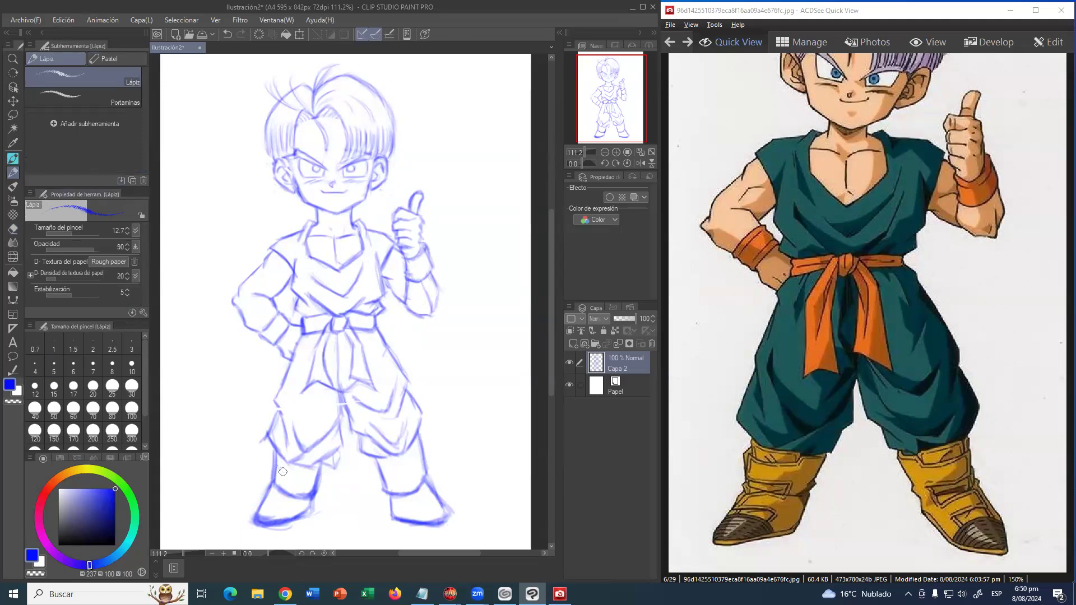
pyautogui.moveTo(284, 474)
pyautogui.mouseDown()
pyautogui.moveTo(277, 466)
pyautogui.moveTo(285, 474)
pyautogui.mouseUp()
pyautogui.click(12, 159)
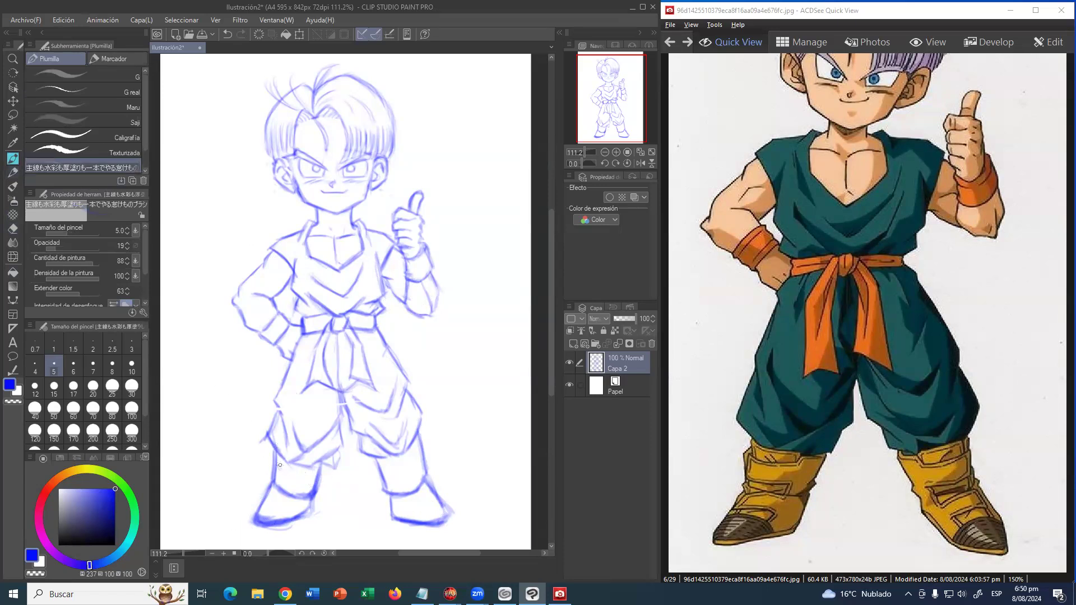
pyautogui.moveTo(277, 466); pyautogui.dragTo(299, 470)
pyautogui.moveTo(260, 504); pyautogui.dragTo(286, 510)
pyautogui.moveTo(415, 521)
pyautogui.mouseDown()
pyautogui.moveTo(436, 499)
pyautogui.moveTo(419, 509)
pyautogui.mouseUp()
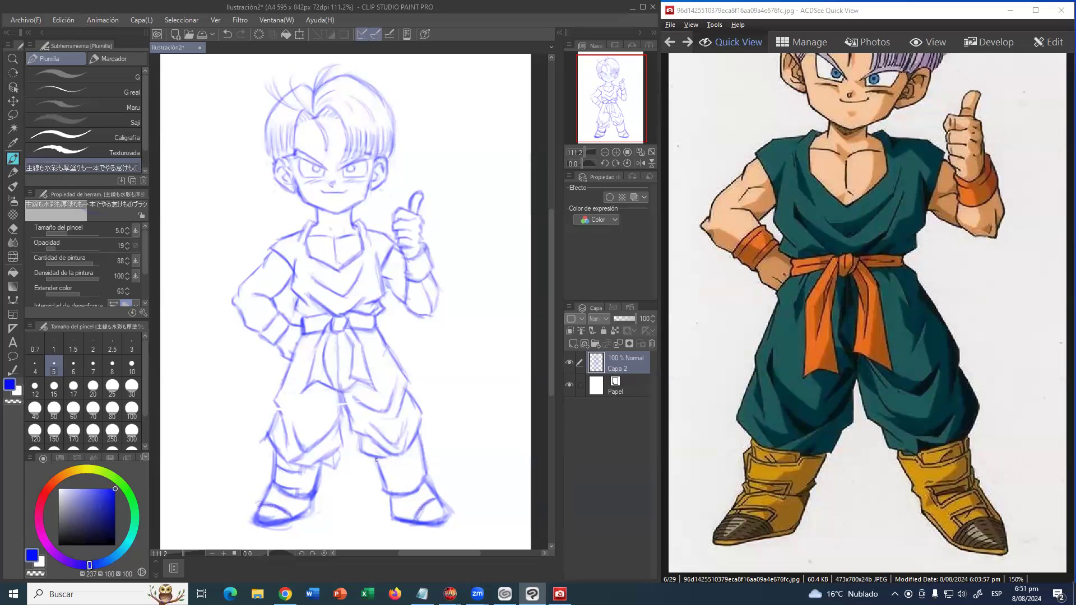
pyautogui.moveTo(396, 464); pyautogui.dragTo(415, 459)
pyautogui.moveTo(402, 482); pyautogui.dragTo(426, 472)
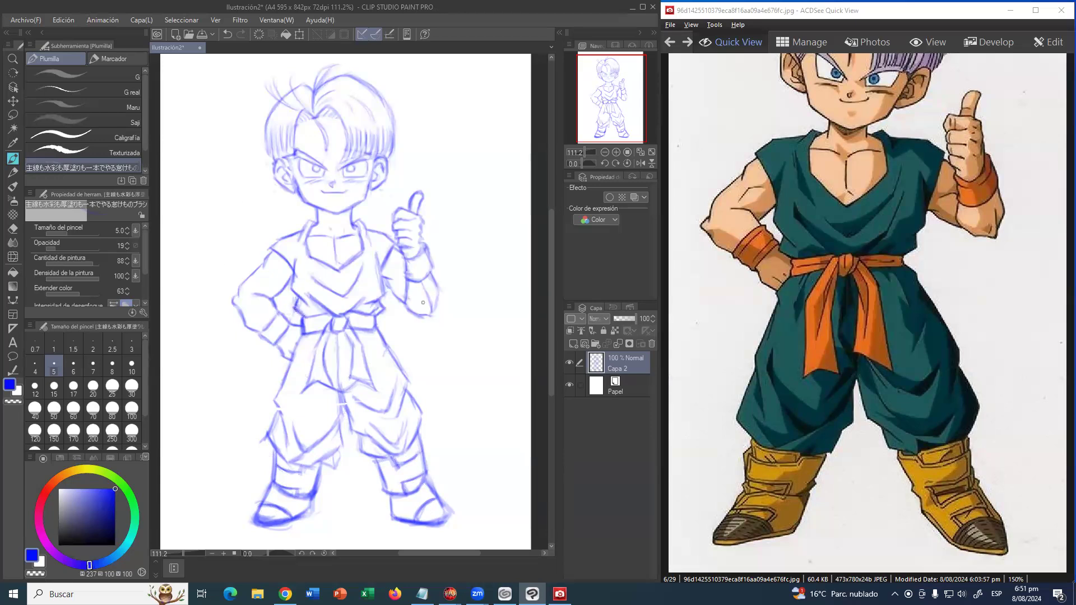
# - Reinforce the outer contour and knee folds of both baggy trouser legs
pyautogui.press('alt')
pyautogui.moveTo(280, 381)
pyautogui.mouseDown()
pyautogui.moveTo(288, 364)
pyautogui.moveTo(275, 415)
pyautogui.moveTo(272, 399)
pyautogui.moveTo(279, 417)
pyautogui.mouseUp()
pyautogui.moveTo(285, 461); pyautogui.dragTo(267, 442)
pyautogui.moveTo(401, 377); pyautogui.dragTo(396, 413)
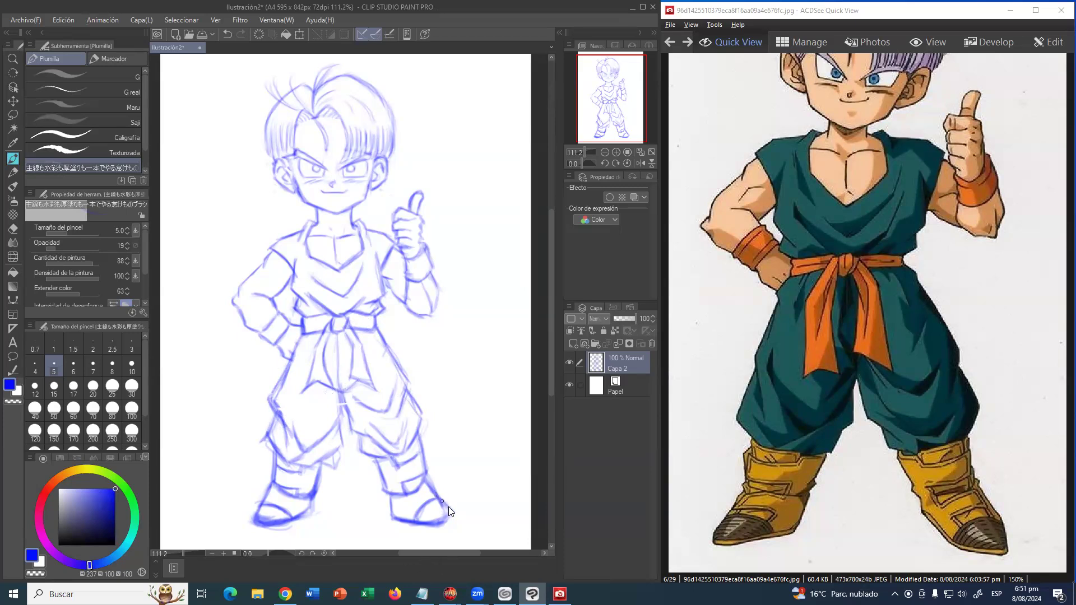
# - Reinforce the outer edge of the right-hand boot and the inner fold and cuff lines of the trouser legs
pyautogui.moveTo(440, 502)
pyautogui.mouseDown()
pyautogui.moveTo(458, 524)
pyautogui.moveTo(442, 527)
pyautogui.mouseUp()
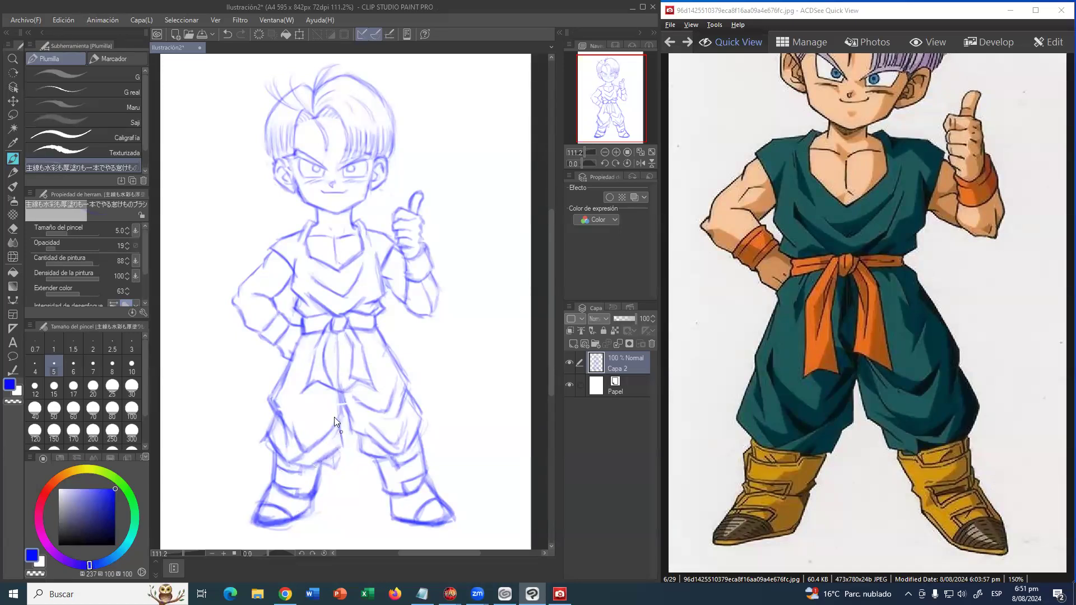
pyautogui.moveTo(338, 420); pyautogui.dragTo(322, 435)
pyautogui.moveTo(358, 460); pyautogui.dragTo(387, 466)
pyautogui.moveTo(395, 464); pyautogui.dragTo(411, 455)
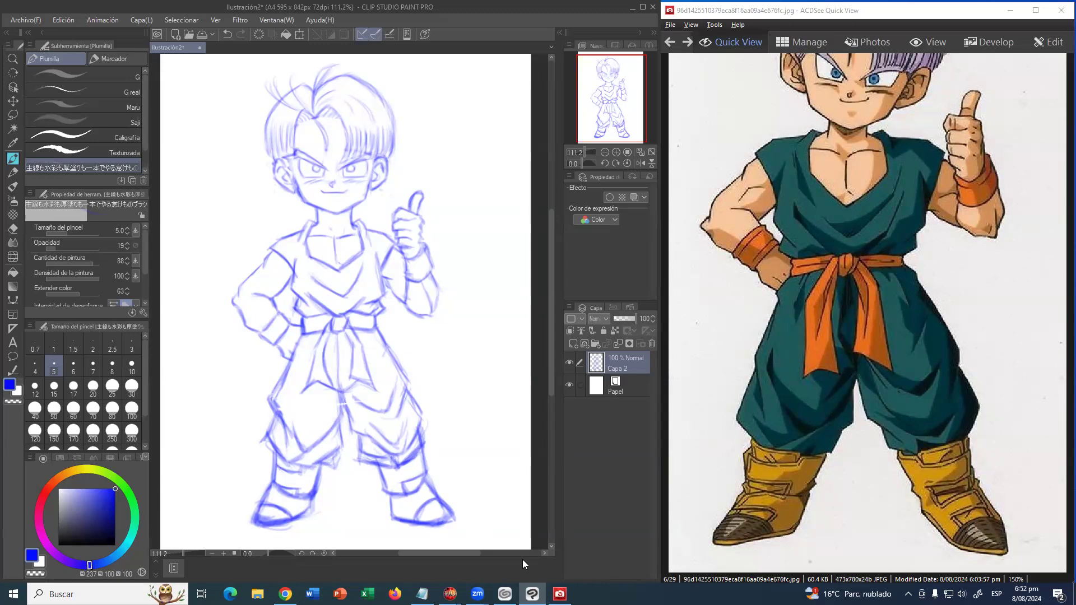
# - Lasso the whole head, transform it to sit slightly lower on the neck, and deselect it
pyautogui.click(13, 114)
pyautogui.moveTo(274, 65)
pyautogui.mouseDown()
pyautogui.moveTo(247, 151)
pyautogui.moveTo(287, 200)
pyautogui.moveTo(353, 212)
pyautogui.moveTo(386, 192)
pyautogui.moveTo(404, 84)
pyautogui.moveTo(354, 54)
pyautogui.moveTo(298, 52)
pyautogui.moveTo(268, 64)
pyautogui.mouseUp()
pyautogui.hotkey('ctrl', 't')
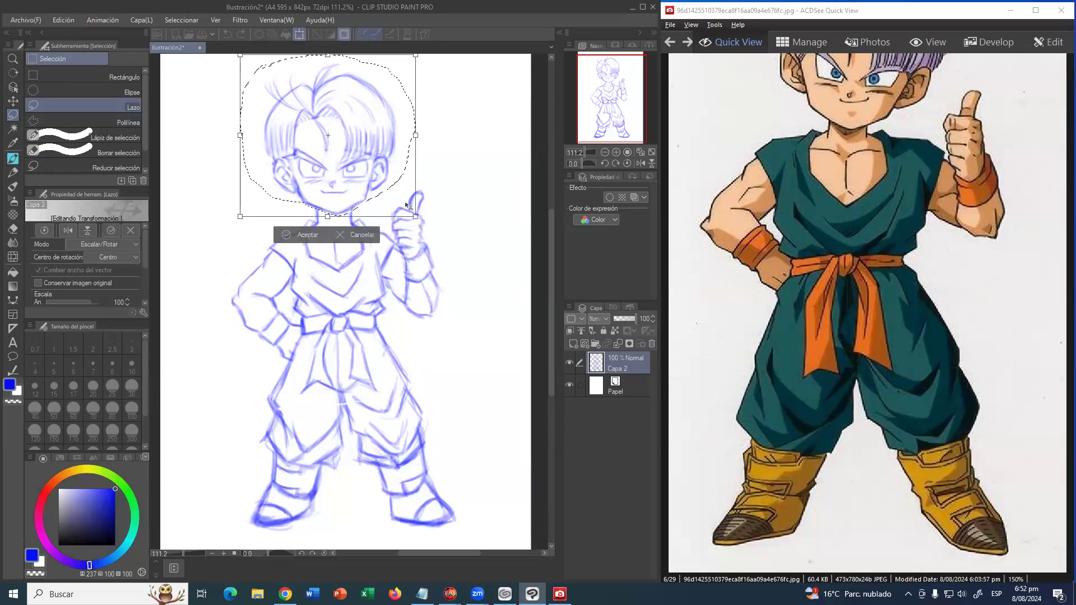
pyautogui.moveTo(378, 163); pyautogui.dragTo(371, 158)
pyautogui.press('Return')
pyautogui.hotkey('ctrl', 'd')
# - Erase the overlapping neck lines under the chin with the soft eraser reduced to 7.2
pyautogui.press('e')
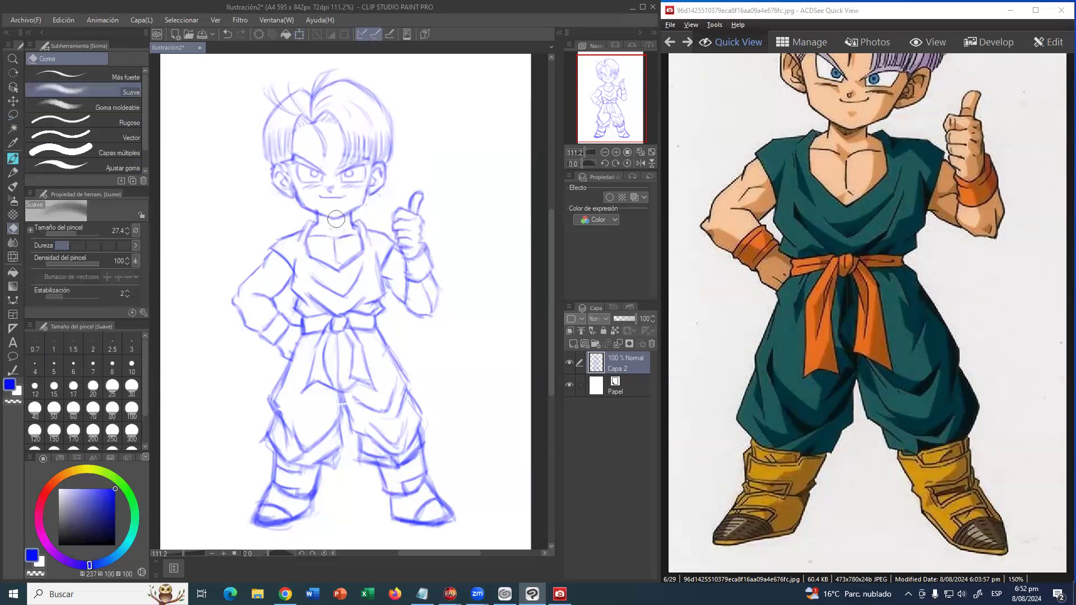
pyautogui.press('[')
pyautogui.press('[')
pyautogui.moveTo(331, 218); pyautogui.dragTo(317, 211)
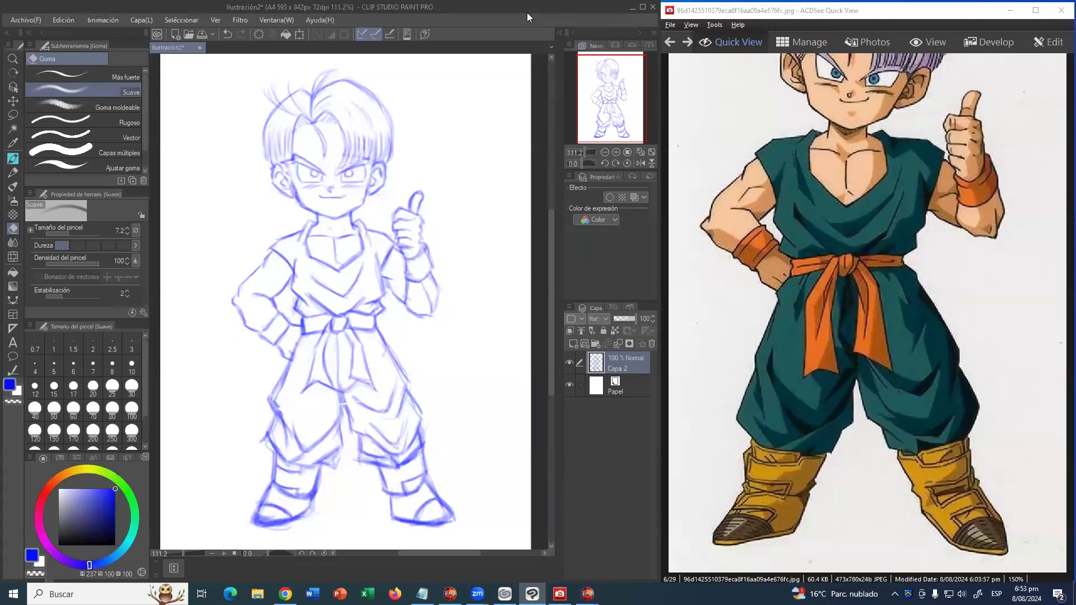
# - Capture a rectangular screen snip of the full-figure sketch
pyautogui.press('super+shift+s')
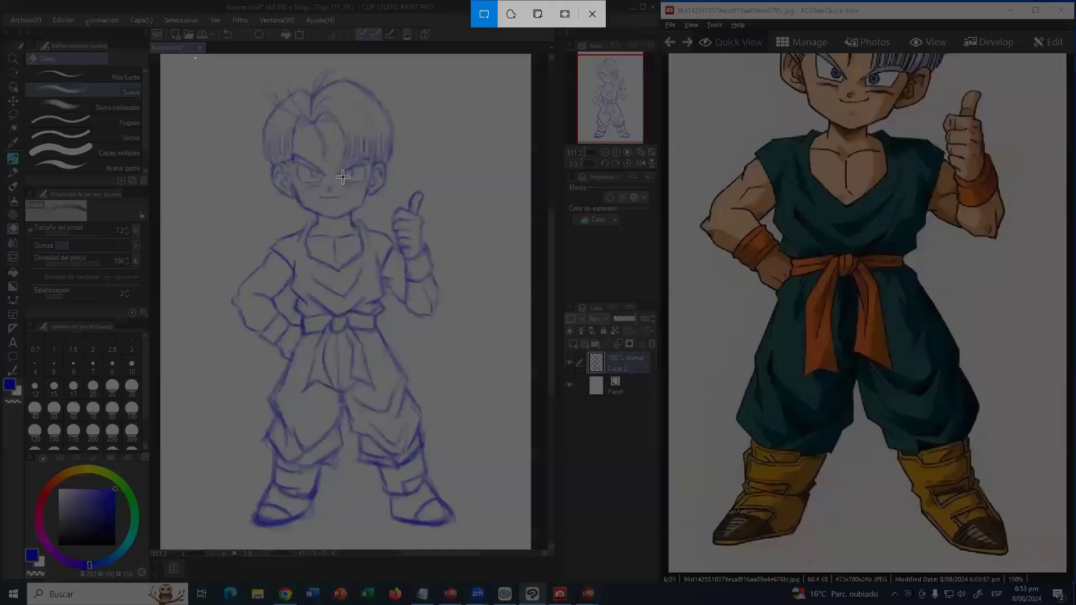
pyautogui.moveTo(195, 57); pyautogui.dragTo(482, 540)
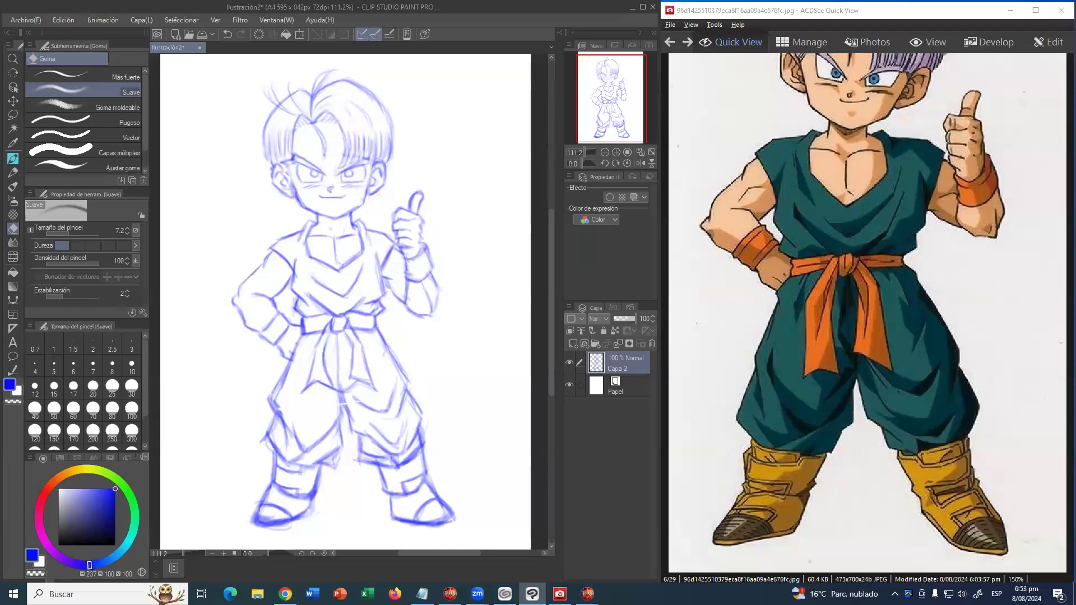
pyautogui.hotkey('alt', 'Tab')
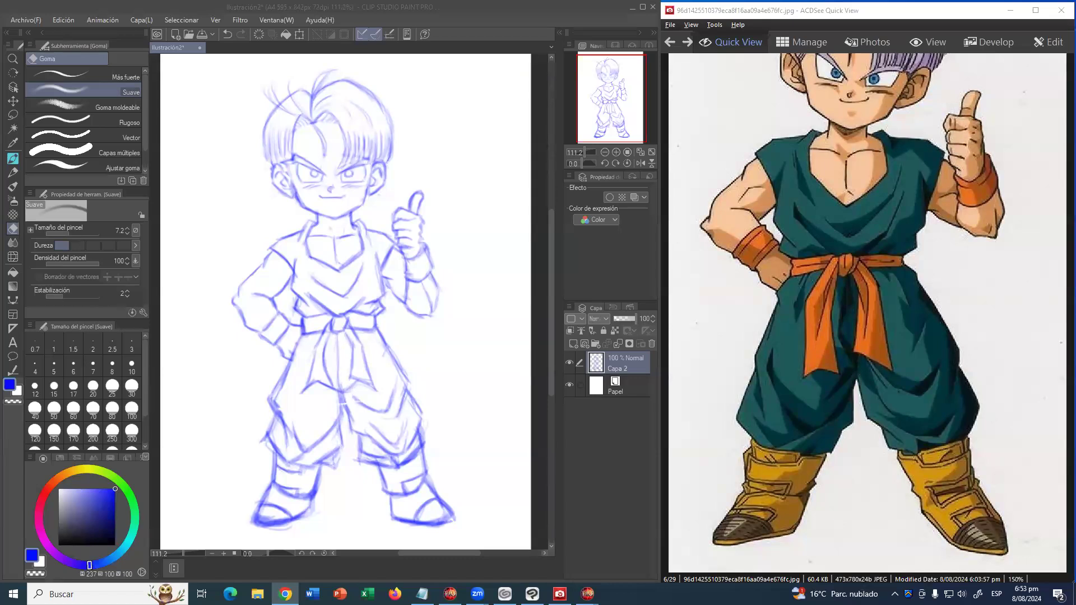
# - Open the sketch JPG from the desktop in ACDSee as the new reference and return to Clip Studio Paint
pyautogui.click(632, 9)
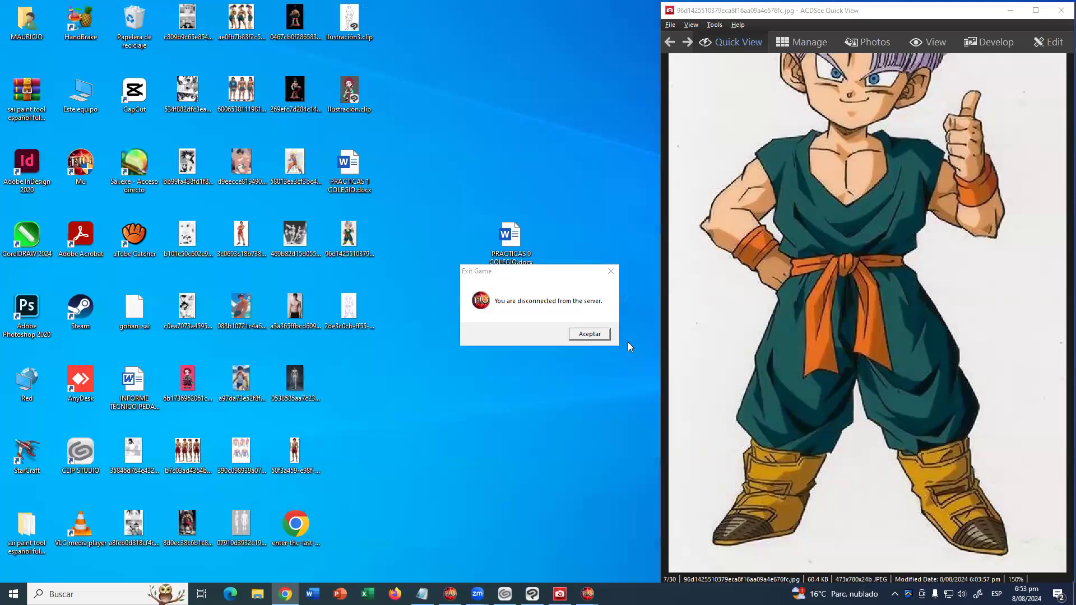
pyautogui.rightClick(352, 311)
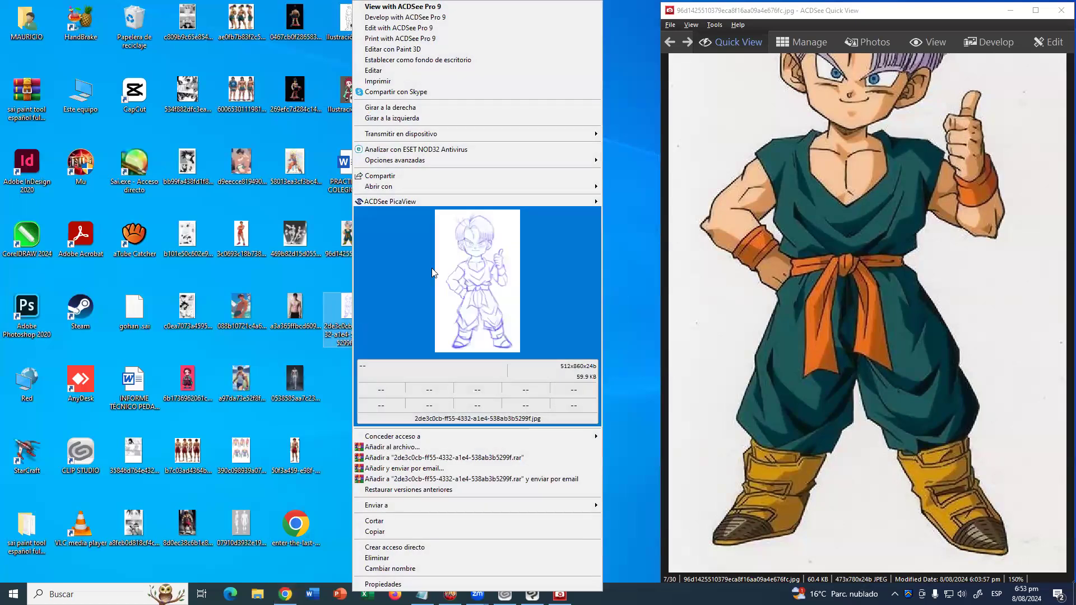
pyautogui.click(453, 268)
pyautogui.click(533, 594)
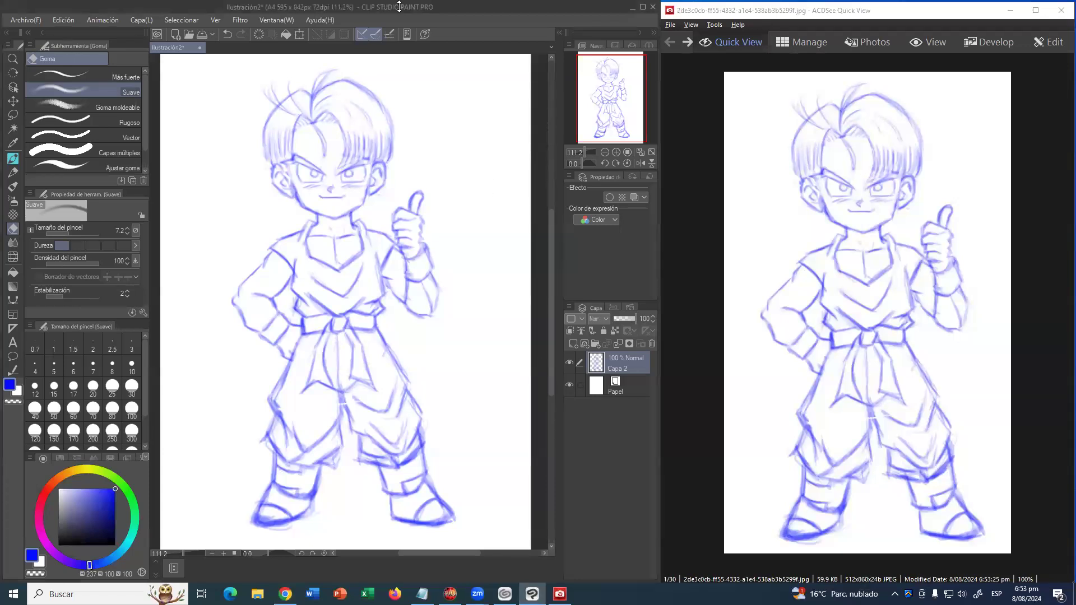
# - Lower the sketch layer's opacity to 73% and add a new vector layer above it
pyautogui.click(13, 59)
pyautogui.moveTo(322, 156); pyautogui.dragTo(362, 163)
pyautogui.moveTo(381, 135); pyautogui.dragTo(392, 290)
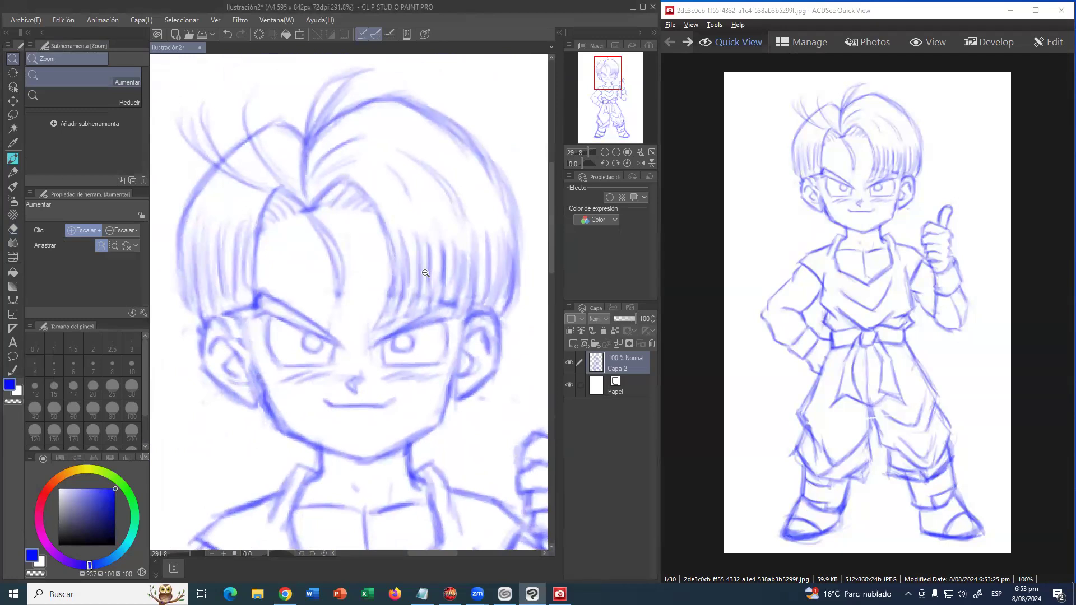
pyautogui.moveTo(636, 318); pyautogui.dragTo(630, 319)
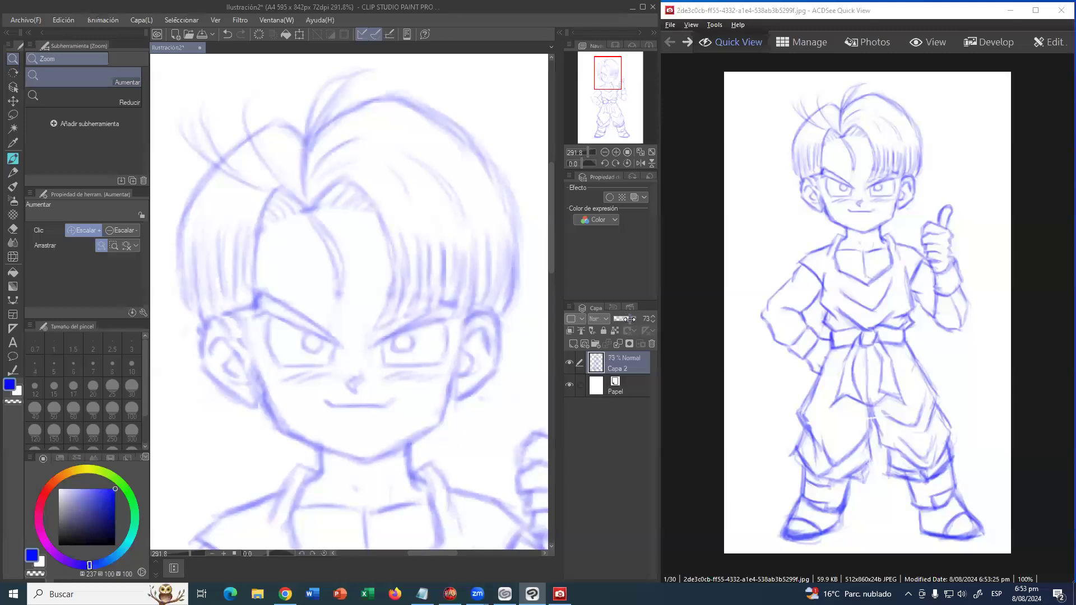
pyautogui.click(585, 344)
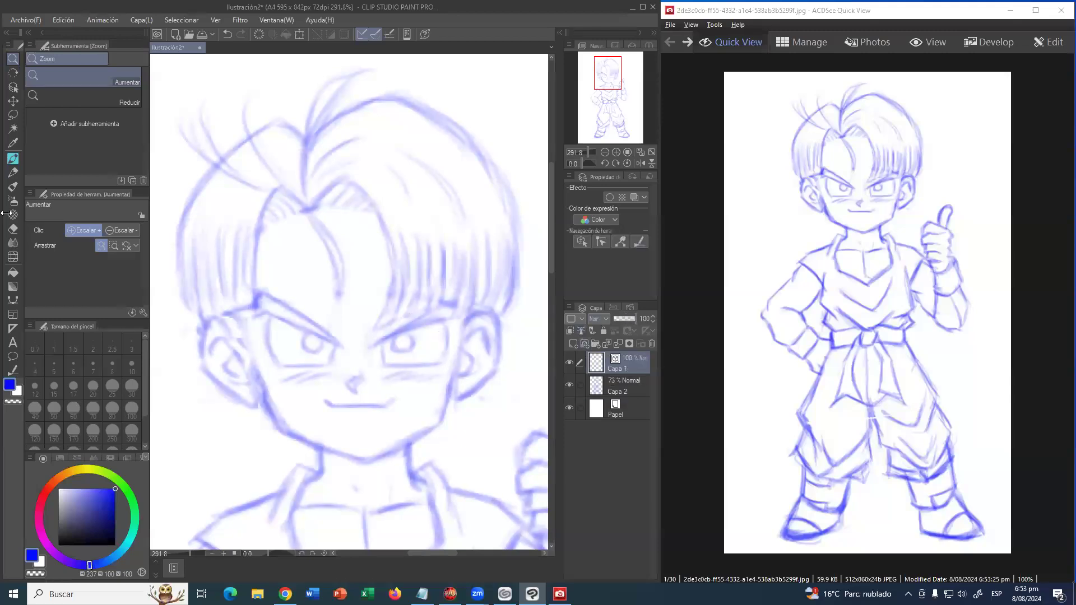
# - Set the size 5 pen's opacity to 100 and choose black for inking
pyautogui.click(13, 161)
pyautogui.click(12, 159)
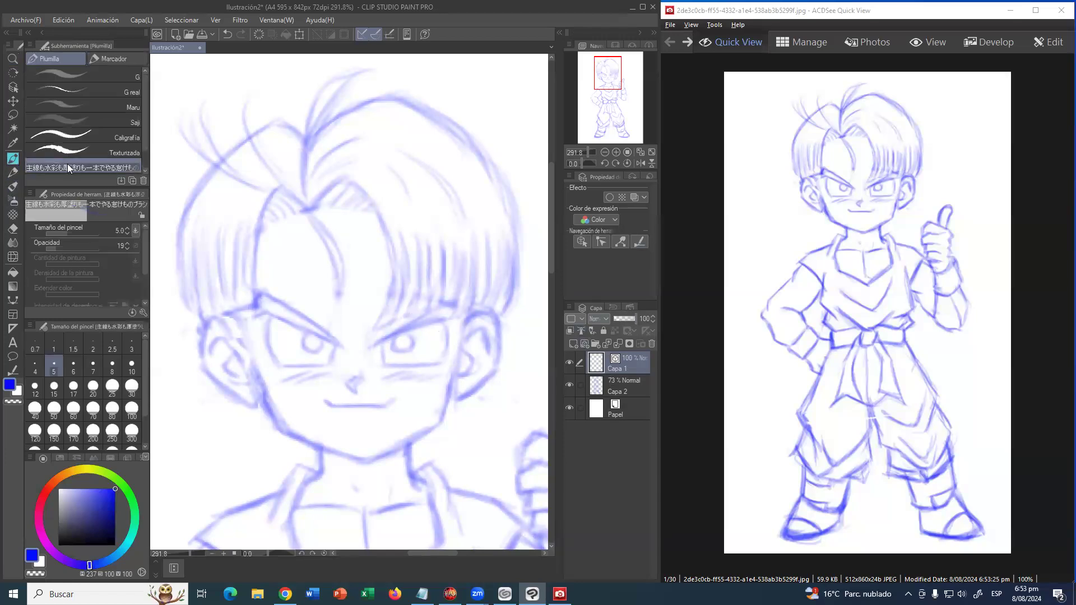
pyautogui.scroll(-1, 73, 271)
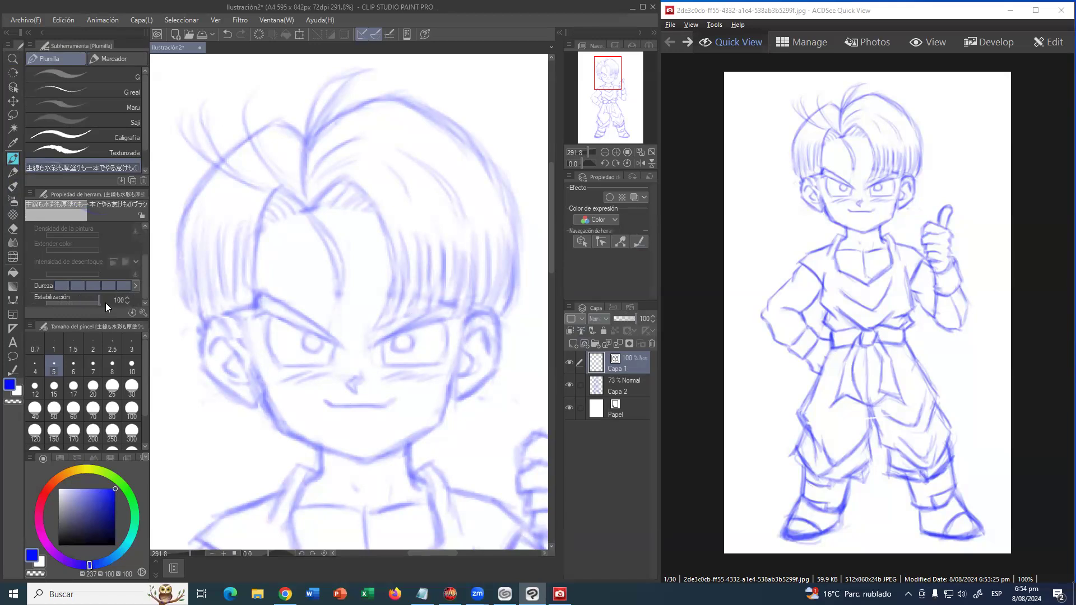
pyautogui.scroll(3, 92, 248)
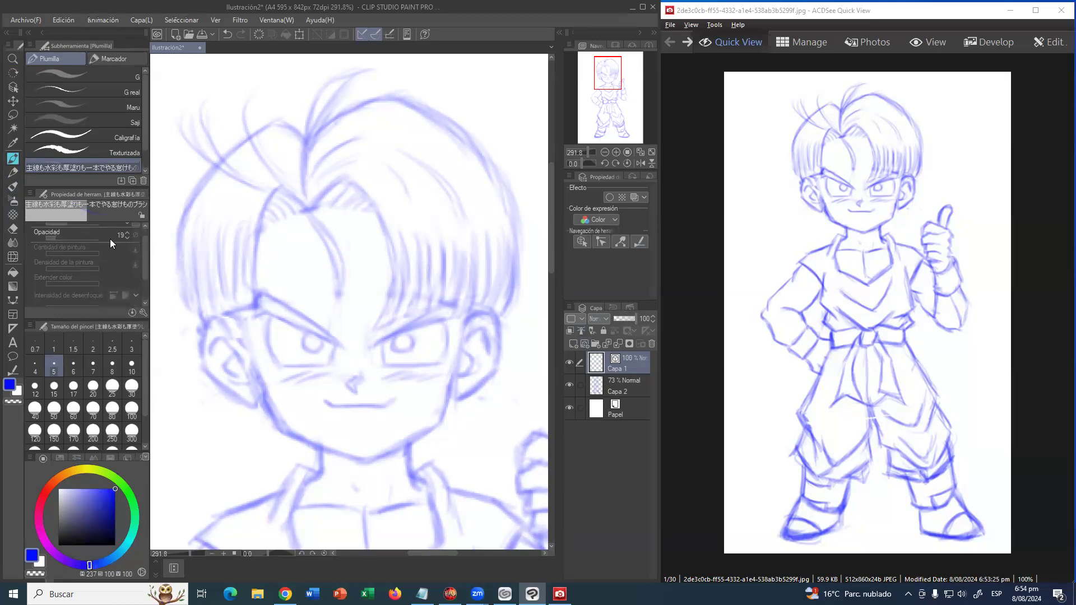
pyautogui.moveTo(56, 235); pyautogui.dragTo(112, 238)
pyautogui.click(58, 545)
# - Ink the left-hand ear's outline, the jawline down to the chin and the left-hand sideburn in black
pyautogui.moveTo(231, 336)
pyautogui.mouseDown()
pyautogui.moveTo(208, 322)
pyautogui.moveTo(206, 371)
pyautogui.moveTo(245, 403)
pyautogui.moveTo(267, 401)
pyautogui.mouseUp()
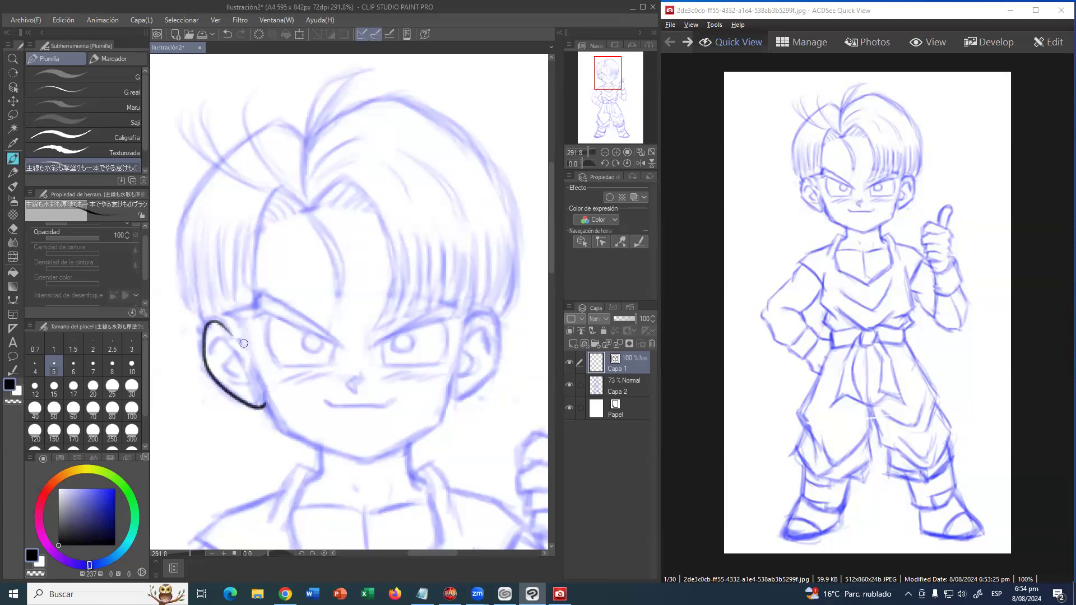
pyautogui.moveTo(228, 330)
pyautogui.mouseDown()
pyautogui.moveTo(276, 421)
pyautogui.moveTo(317, 445)
pyautogui.moveTo(371, 459)
pyautogui.moveTo(441, 413)
pyautogui.mouseUp()
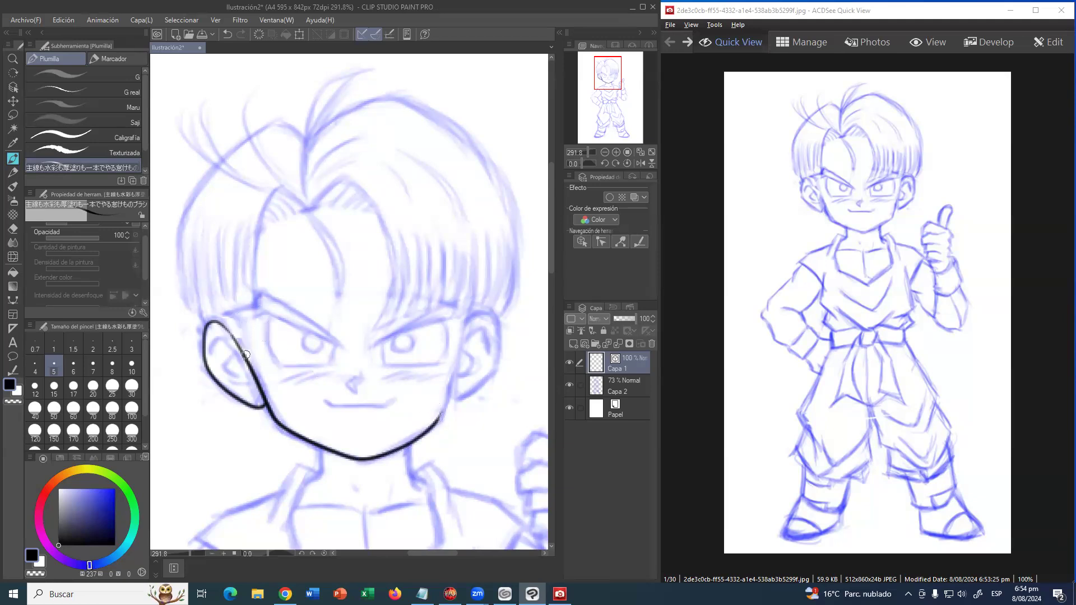
pyautogui.moveTo(247, 363)
pyautogui.mouseDown()
pyautogui.moveTo(248, 314)
pyautogui.moveTo(223, 323)
pyautogui.moveTo(238, 317)
pyautogui.moveTo(229, 332)
pyautogui.moveTo(252, 330)
pyautogui.mouseUp()
# - Ink the left-hand side of the hair with its vertical strands, fringe edge and outer contour up to the parting
pyautogui.moveTo(191, 245); pyautogui.dragTo(208, 321)
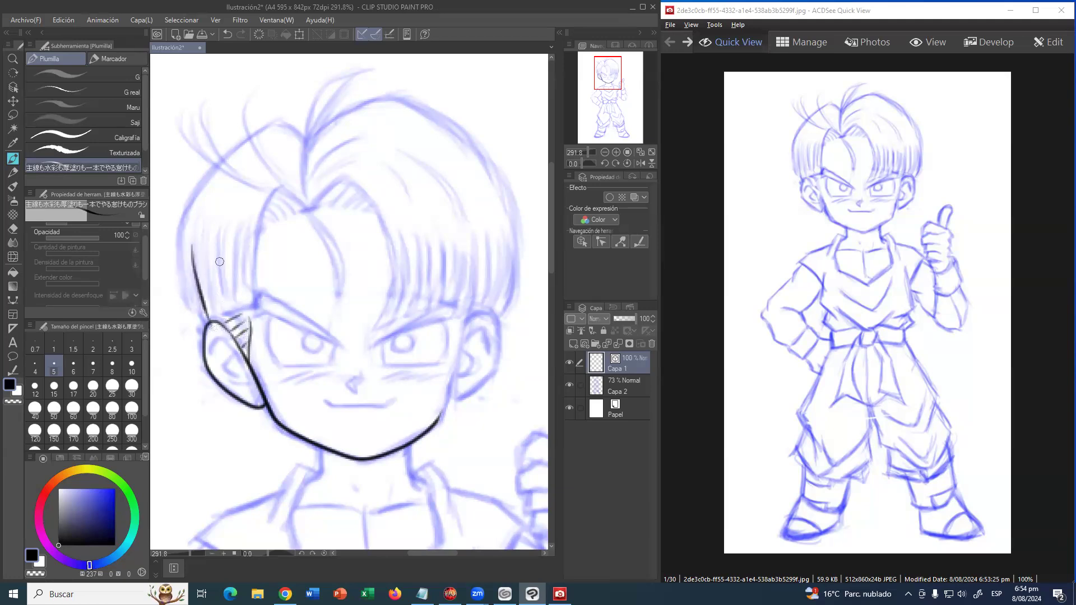
pyautogui.moveTo(207, 245); pyautogui.dragTo(224, 320)
pyautogui.moveTo(220, 229); pyautogui.dragTo(230, 318)
pyautogui.moveTo(236, 232)
pyautogui.mouseDown()
pyautogui.moveTo(250, 320)
pyautogui.moveTo(242, 316)
pyautogui.moveTo(258, 311)
pyautogui.moveTo(251, 243)
pyautogui.moveTo(263, 206)
pyautogui.moveTo(278, 191)
pyautogui.moveTo(306, 213)
pyautogui.mouseUp()
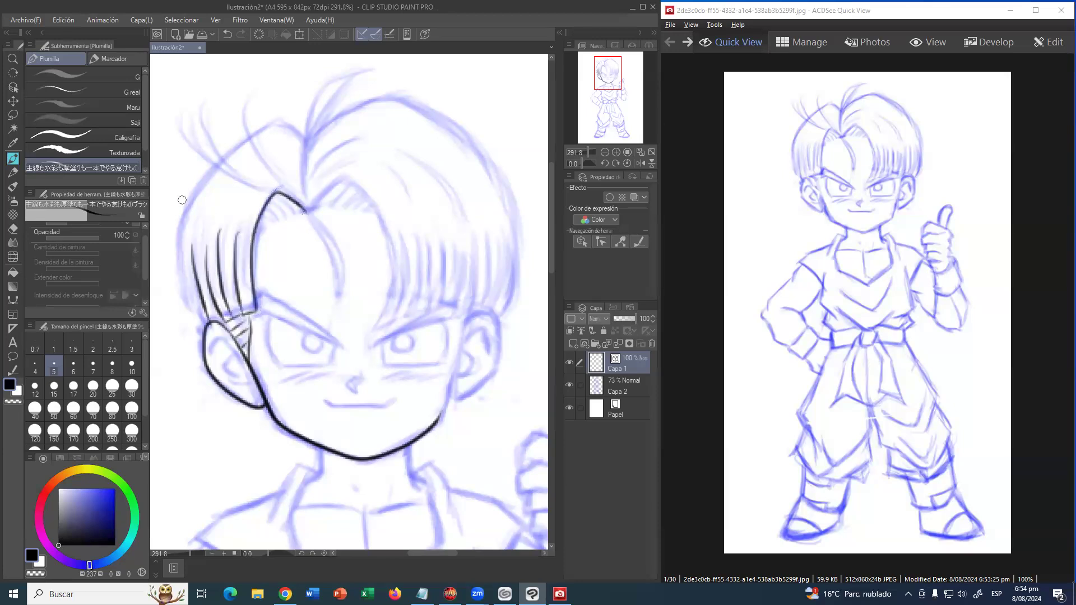
pyautogui.moveTo(206, 328); pyautogui.dragTo(183, 242)
pyautogui.hotkey('ctrl', 'z')
pyautogui.moveTo(198, 328)
pyautogui.mouseDown()
pyautogui.moveTo(181, 268)
pyautogui.moveTo(182, 218)
pyautogui.moveTo(250, 137)
pyautogui.moveTo(278, 121)
pyautogui.moveTo(308, 139)
pyautogui.mouseUp()
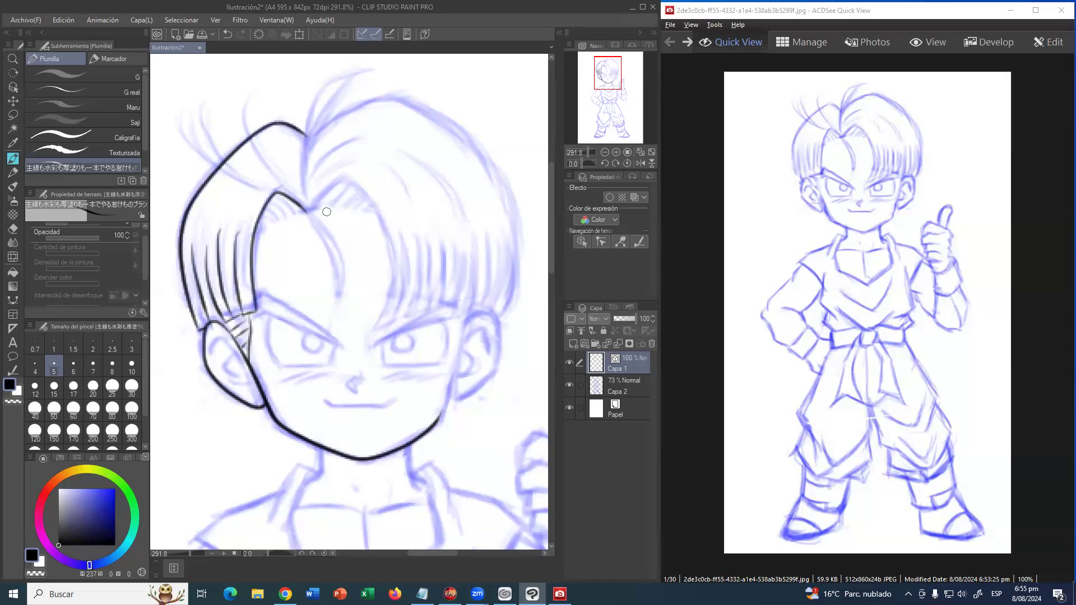
# - Ink the right-hand fringe from the parting to its pointed tip and add its vertical strands
pyautogui.moveTo(307, 212)
pyautogui.mouseDown()
pyautogui.moveTo(344, 178)
pyautogui.moveTo(381, 212)
pyautogui.moveTo(390, 280)
pyautogui.moveTo(372, 330)
pyautogui.moveTo(397, 313)
pyautogui.moveTo(398, 227)
pyautogui.mouseUp()
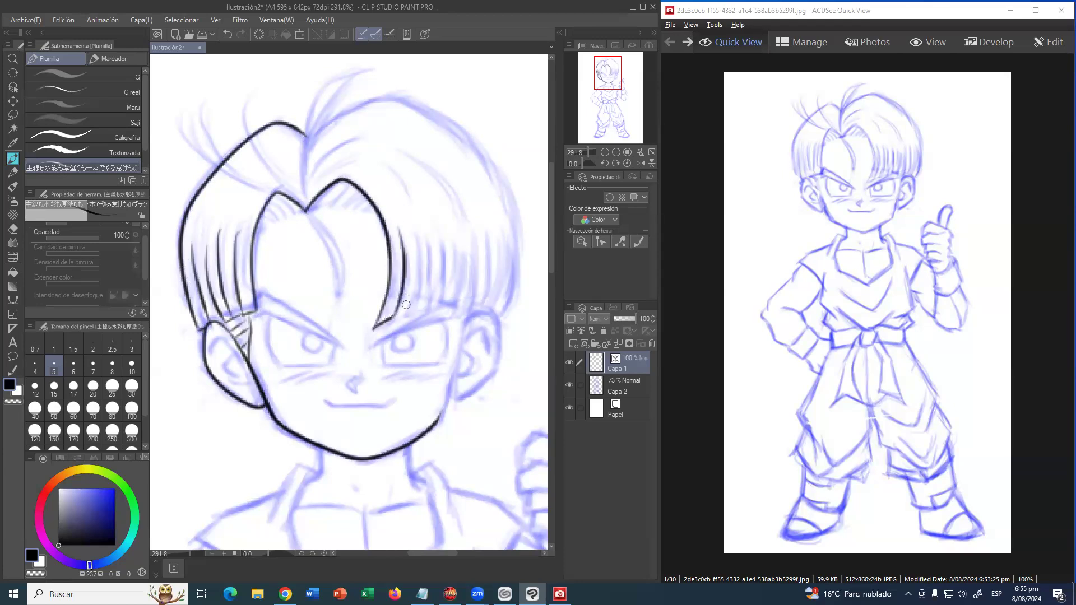
pyautogui.moveTo(396, 316)
pyautogui.mouseDown()
pyautogui.moveTo(413, 308)
pyautogui.moveTo(413, 232)
pyautogui.mouseUp()
pyautogui.moveTo(418, 310)
pyautogui.mouseDown()
pyautogui.moveTo(436, 306)
pyautogui.moveTo(433, 224)
pyautogui.mouseUp()
pyautogui.moveTo(440, 305)
pyautogui.mouseDown()
pyautogui.moveTo(461, 303)
pyautogui.moveTo(462, 287)
pyautogui.moveTo(444, 219)
pyautogui.mouseUp()
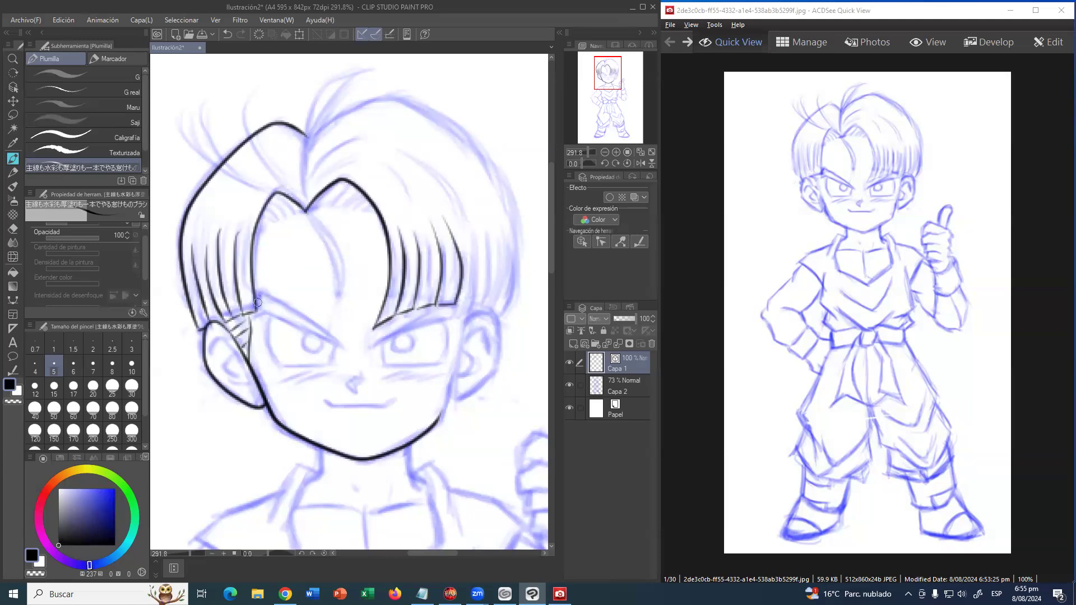
# - Ink the left-hand eyebrow and the eye beneath it, including the outline and pupil
pyautogui.moveTo(262, 295); pyautogui.dragTo(339, 349)
pyautogui.moveTo(261, 313); pyautogui.dragTo(333, 344)
pyautogui.hotkey('ctrl', 'z')
pyautogui.moveTo(254, 313); pyautogui.dragTo(343, 347)
pyautogui.moveTo(270, 317)
pyautogui.mouseDown()
pyautogui.moveTo(266, 336)
pyautogui.moveTo(289, 366)
pyautogui.moveTo(315, 366)
pyautogui.moveTo(334, 343)
pyautogui.mouseUp()
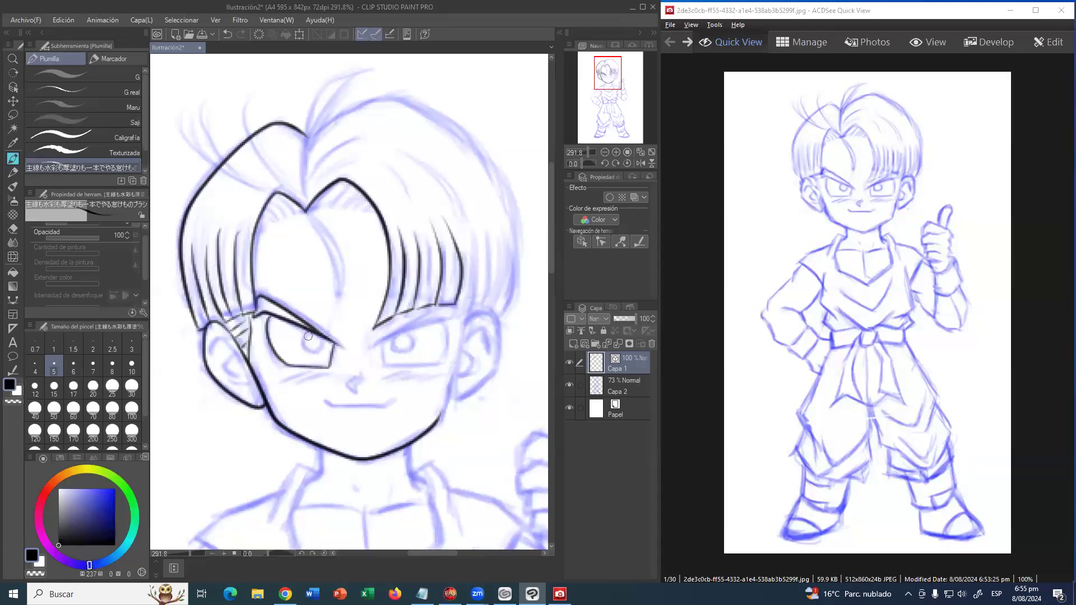
pyautogui.moveTo(303, 335)
pyautogui.mouseDown()
pyautogui.moveTo(316, 348)
pyautogui.moveTo(318, 337)
pyautogui.moveTo(299, 338)
pyautogui.mouseUp()
# - Add short hatching along the hairline and ink the thin curved lock falling over the forehead
pyautogui.moveTo(267, 216)
pyautogui.mouseDown()
pyautogui.moveTo(271, 199)
pyautogui.moveTo(359, 187)
pyautogui.moveTo(372, 204)
pyautogui.mouseUp()
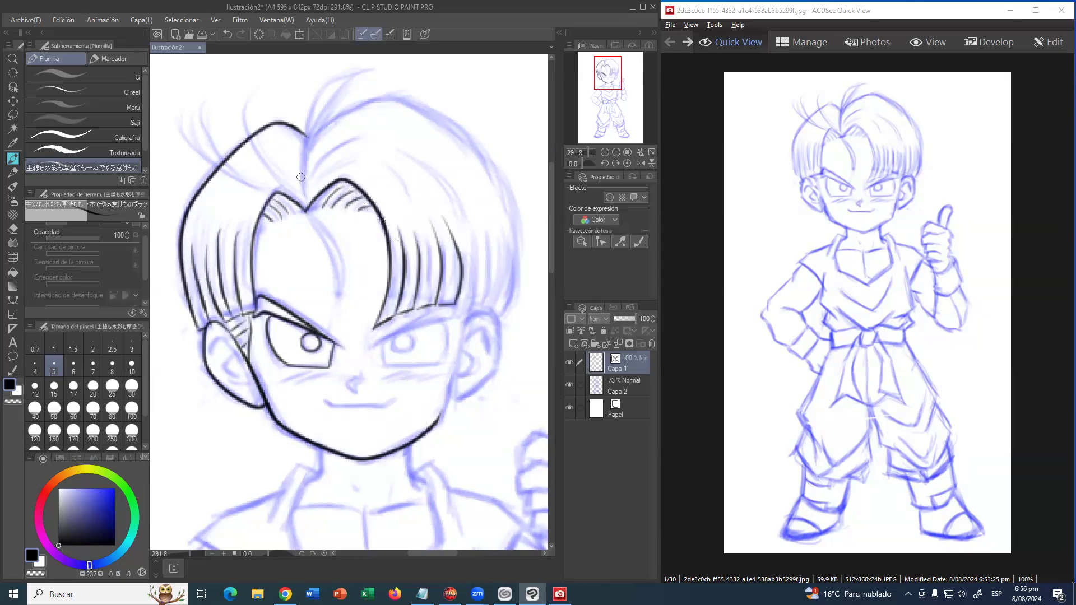
pyautogui.moveTo(305, 213)
pyautogui.mouseDown()
pyautogui.moveTo(329, 241)
pyautogui.moveTo(339, 306)
pyautogui.mouseUp()
pyautogui.moveTo(305, 212)
pyautogui.mouseDown()
pyautogui.moveTo(339, 255)
pyautogui.moveTo(334, 310)
pyautogui.mouseUp()
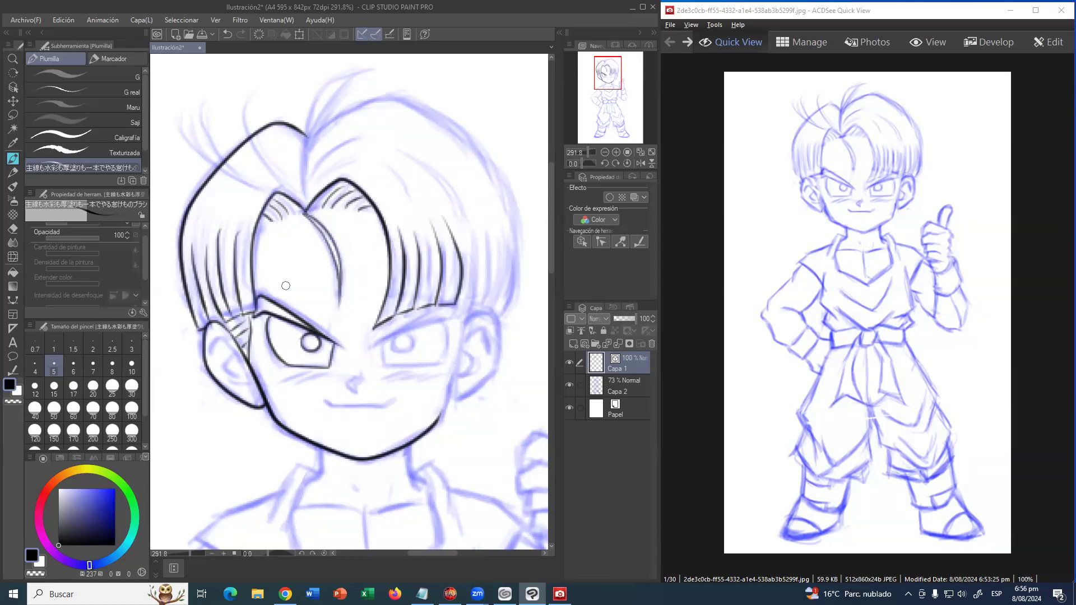
# - Ink the left-hand inner ear, cheek lines, nose and smiling mouth
pyautogui.moveTo(213, 349)
pyautogui.mouseDown()
pyautogui.moveTo(252, 385)
pyautogui.moveTo(354, 379)
pyautogui.moveTo(343, 383)
pyautogui.moveTo(353, 394)
pyautogui.moveTo(357, 374)
pyautogui.moveTo(345, 377)
pyautogui.moveTo(367, 390)
pyautogui.moveTo(366, 407)
pyautogui.moveTo(329, 404)
pyautogui.moveTo(391, 398)
pyautogui.mouseUp()
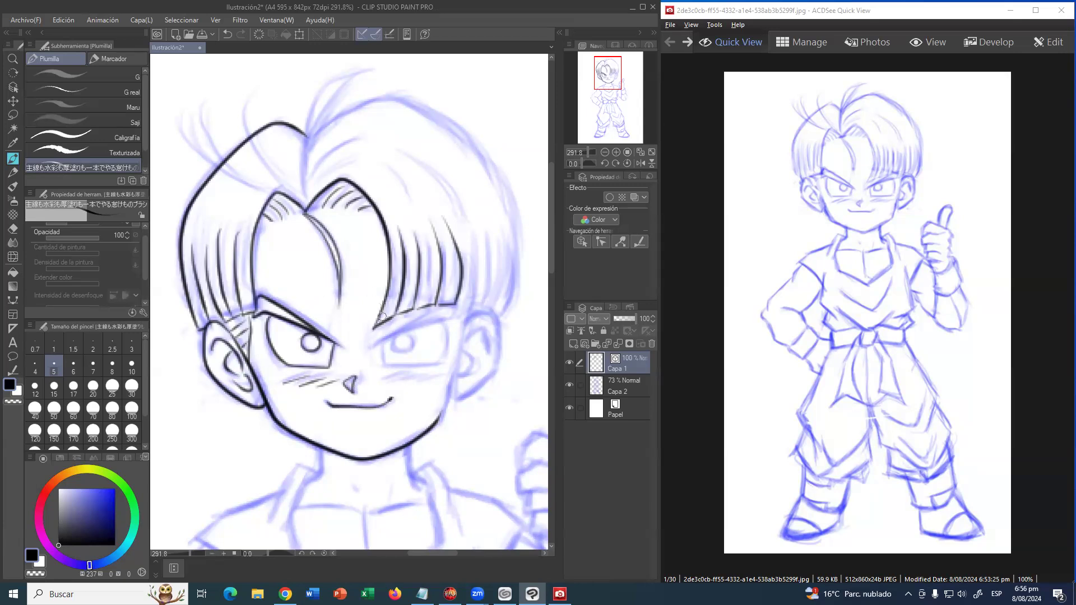
# - Ink the right-hand eyebrow and the eye beneath it, redrawing the iris and pupil
pyautogui.moveTo(374, 331); pyautogui.dragTo(464, 305)
pyautogui.moveTo(379, 344)
pyautogui.mouseDown()
pyautogui.moveTo(457, 314)
pyautogui.moveTo(441, 307)
pyautogui.mouseUp()
pyautogui.moveTo(385, 341)
pyautogui.mouseDown()
pyautogui.moveTo(384, 364)
pyautogui.moveTo(430, 364)
pyautogui.mouseUp()
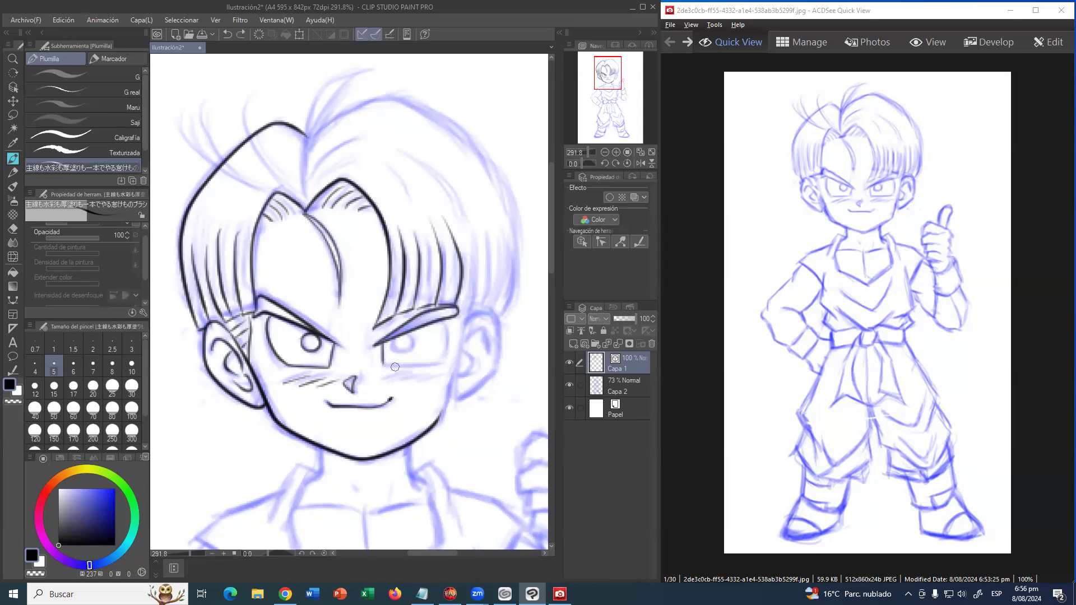
pyautogui.moveTo(381, 344)
pyautogui.mouseDown()
pyautogui.moveTo(393, 370)
pyautogui.moveTo(439, 366)
pyautogui.moveTo(447, 340)
pyautogui.moveTo(437, 316)
pyautogui.mouseUp()
pyautogui.moveTo(395, 342)
pyautogui.mouseDown()
pyautogui.moveTo(400, 353)
pyautogui.moveTo(412, 341)
pyautogui.mouseUp()
pyautogui.moveTo(396, 338)
pyautogui.mouseDown()
pyautogui.moveTo(395, 357)
pyautogui.moveTo(410, 357)
pyautogui.moveTo(414, 334)
pyautogui.moveTo(393, 354)
pyautogui.moveTo(416, 354)
pyautogui.moveTo(414, 332)
pyautogui.moveTo(395, 345)
pyautogui.mouseUp()
pyautogui.hotkey('ctrl', 'z')
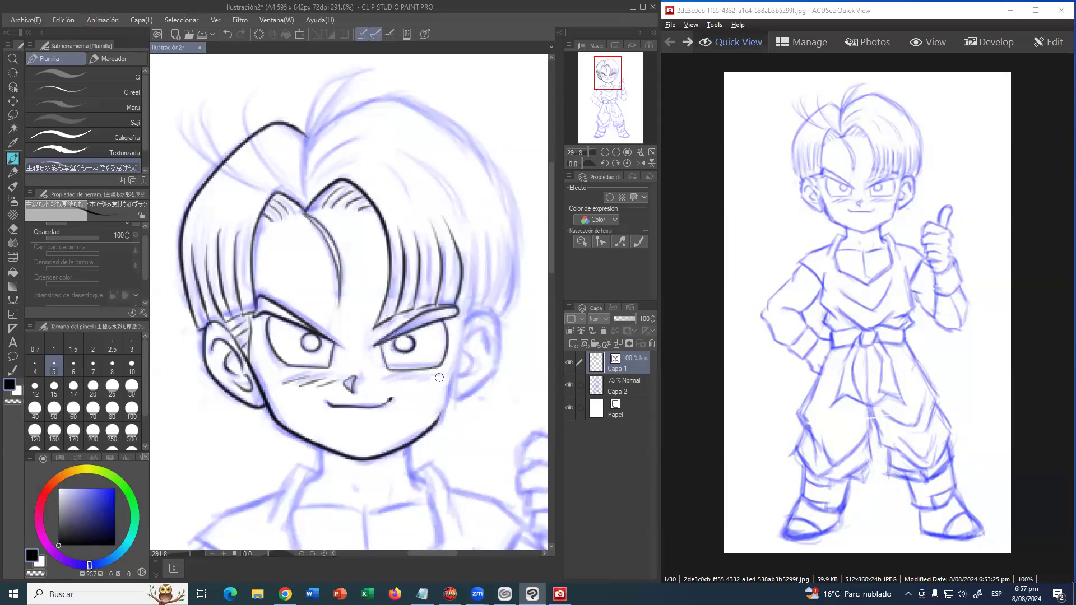
pyautogui.hotkey('ctrl', 'z')
pyautogui.moveTo(396, 340)
pyautogui.mouseDown()
pyautogui.moveTo(396, 357)
pyautogui.moveTo(415, 354)
pyautogui.moveTo(415, 332)
pyautogui.moveTo(394, 340)
pyautogui.mouseUp()
# - Ink the outer contour of the right-hand hair from the parting to above the ear, with its side strands
pyautogui.moveTo(393, 151); pyautogui.dragTo(388, 160)
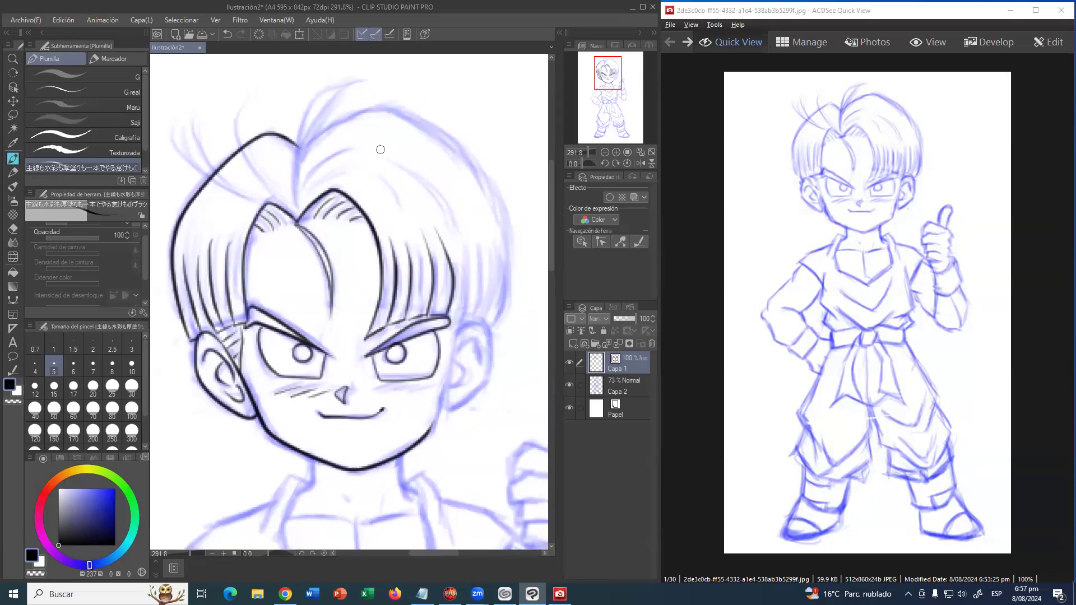
pyautogui.moveTo(295, 205)
pyautogui.mouseDown()
pyautogui.moveTo(298, 163)
pyautogui.moveTo(314, 136)
pyautogui.moveTo(398, 108)
pyautogui.moveTo(464, 148)
pyautogui.moveTo(489, 183)
pyautogui.moveTo(507, 277)
pyautogui.moveTo(485, 335)
pyautogui.moveTo(454, 324)
pyautogui.moveTo(473, 315)
pyautogui.moveTo(476, 238)
pyautogui.mouseUp()
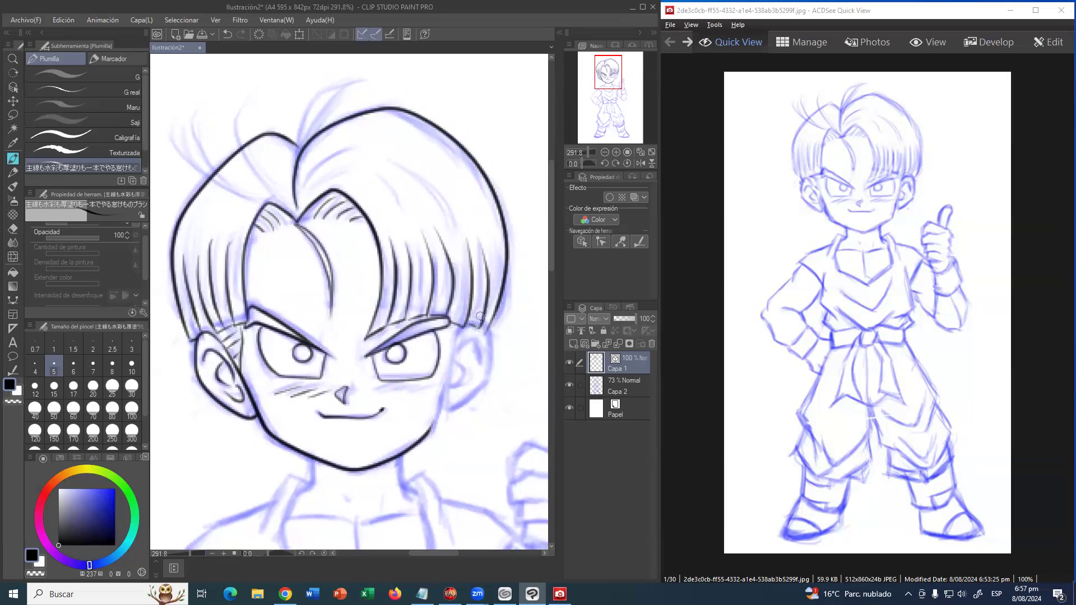
pyautogui.moveTo(480, 324); pyautogui.dragTo(485, 335)
# - Ink the right-hand side of the face and the adjoining ear, including the ear's inner folds
pyautogui.moveTo(433, 429); pyautogui.dragTo(465, 323)
pyautogui.hotkey('ctrl', 'z')
pyautogui.moveTo(442, 413)
pyautogui.mouseDown()
pyautogui.moveTo(485, 379)
pyautogui.moveTo(490, 335)
pyautogui.moveTo(453, 344)
pyautogui.moveTo(469, 345)
pyautogui.moveTo(458, 352)
pyautogui.moveTo(484, 351)
pyautogui.mouseUp()
pyautogui.hotkey('ctrl', 'z')
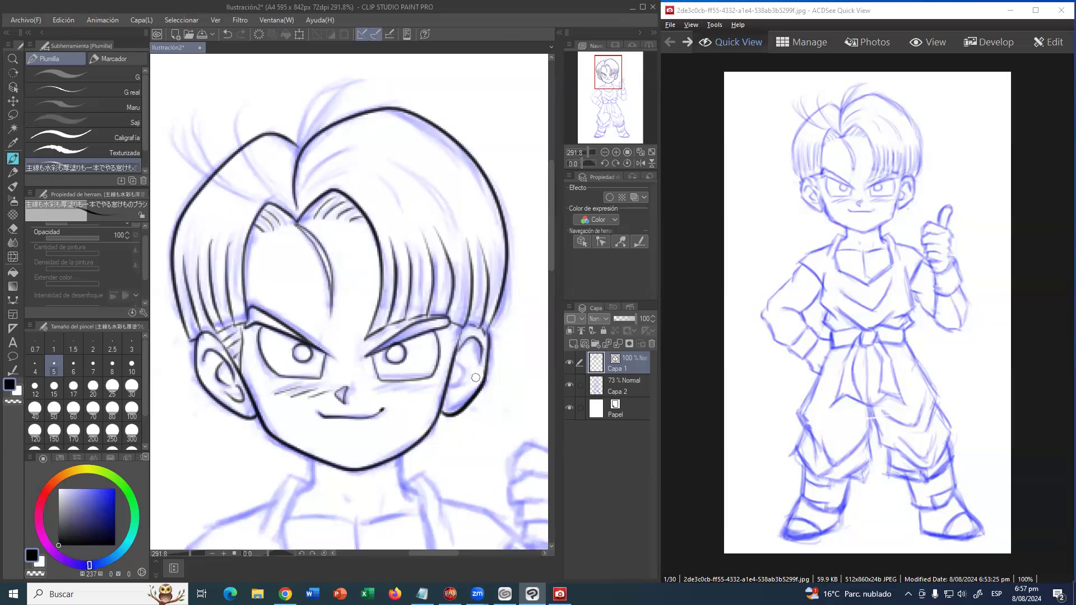
pyautogui.moveTo(451, 388)
pyautogui.mouseDown()
pyautogui.moveTo(469, 386)
pyautogui.moveTo(467, 369)
pyautogui.moveTo(451, 371)
pyautogui.mouseUp()
pyautogui.moveTo(467, 343)
pyautogui.mouseDown()
pyautogui.moveTo(469, 362)
pyautogui.moveTo(451, 369)
pyautogui.mouseUp()
# - Add long curved strands inside the right-hand hair and ink the short sideburn beside the ear
pyautogui.moveTo(303, 192)
pyautogui.mouseDown()
pyautogui.moveTo(334, 155)
pyautogui.moveTo(370, 147)
pyautogui.moveTo(459, 242)
pyautogui.mouseUp()
pyautogui.hotkey('ctrl', 'z')
pyautogui.moveTo(400, 162); pyautogui.dragTo(461, 245)
pyautogui.moveTo(384, 184); pyautogui.dragTo(406, 250)
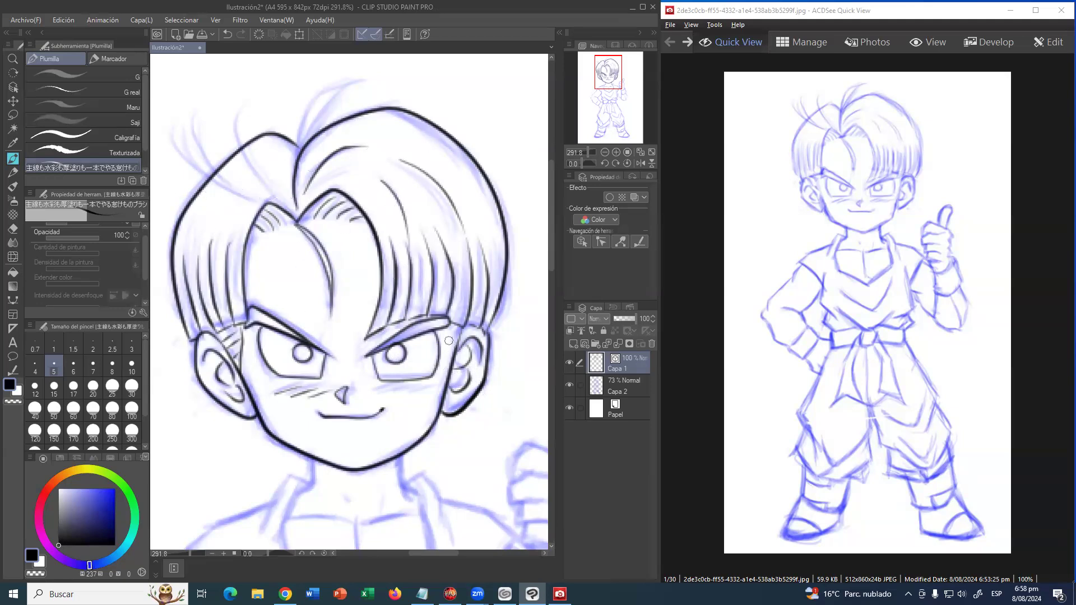
pyautogui.moveTo(446, 333)
pyautogui.mouseDown()
pyautogui.moveTo(449, 376)
pyautogui.moveTo(445, 326)
pyautogui.moveTo(463, 339)
pyautogui.mouseUp()
pyautogui.moveTo(368, 175); pyautogui.dragTo(379, 221)
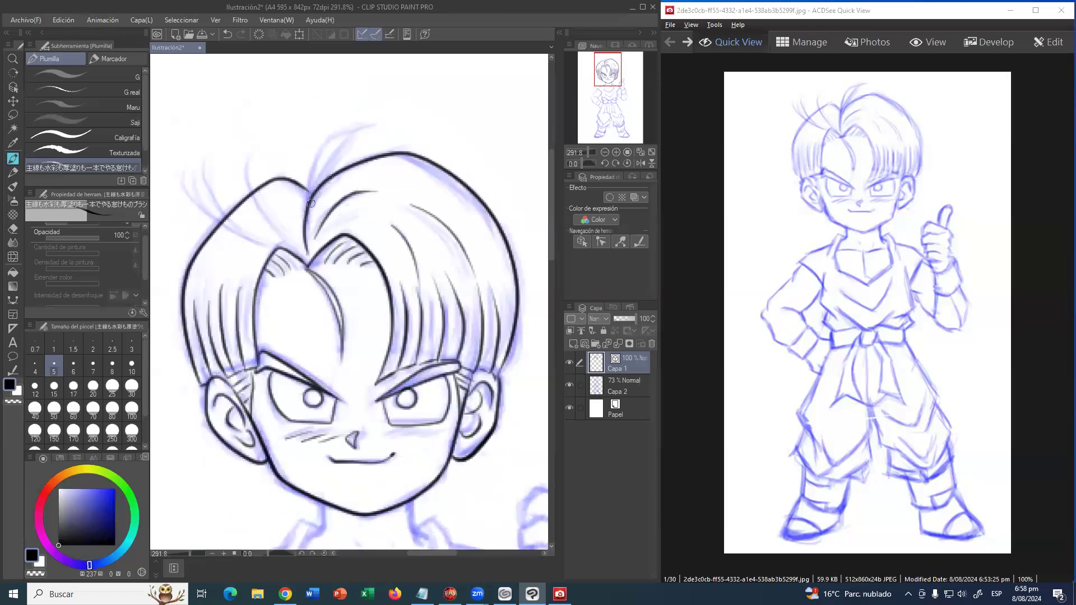
# - Ink the upright tuft of hair rising from the parting with tapered, curved strokes
pyautogui.moveTo(305, 205); pyautogui.dragTo(333, 128)
pyautogui.moveTo(308, 195); pyautogui.dragTo(344, 123)
pyautogui.moveTo(315, 189)
pyautogui.mouseDown()
pyautogui.moveTo(371, 119)
pyautogui.moveTo(331, 143)
pyautogui.moveTo(341, 129)
pyautogui.moveTo(388, 105)
pyautogui.mouseUp()
pyautogui.moveTo(355, 136); pyautogui.dragTo(387, 106)
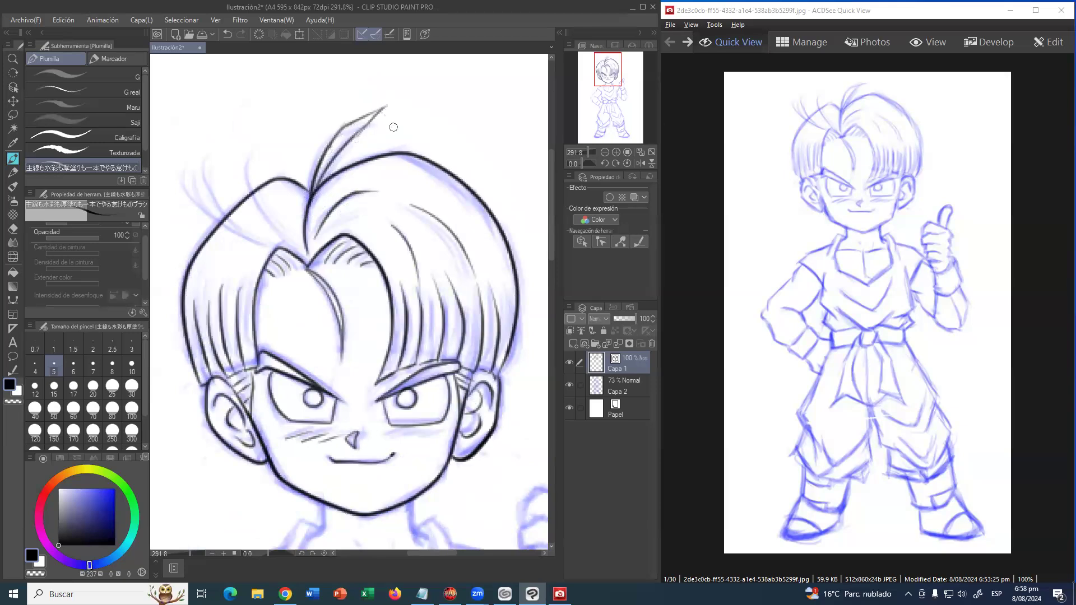
# - Ink both sides of the neck from the jaw down to the collar
pyautogui.moveTo(358, 237); pyautogui.dragTo(356, 187)
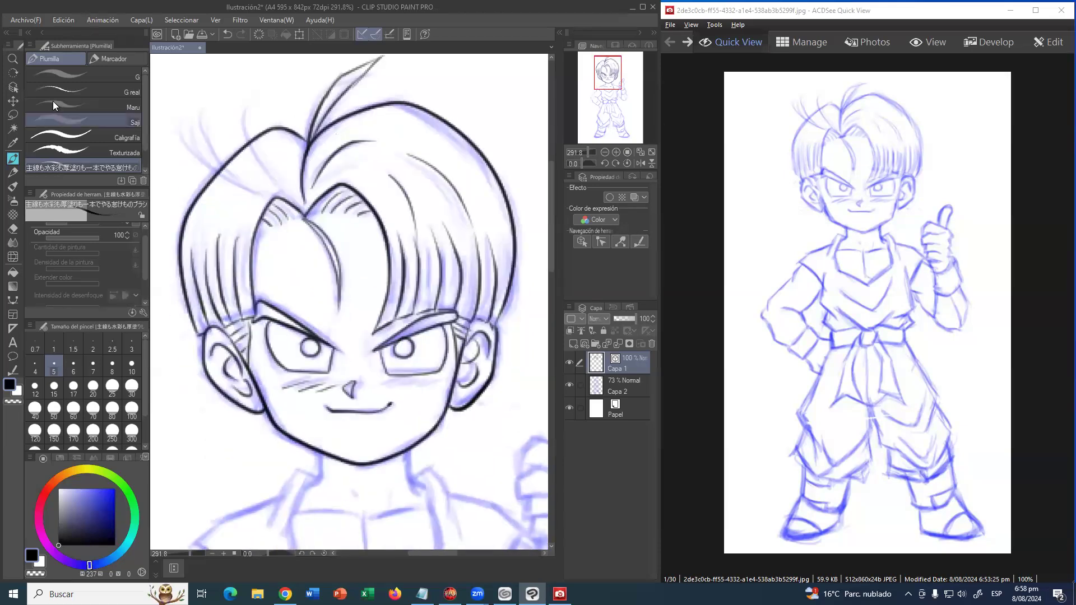
pyautogui.click(13, 60)
pyautogui.moveTo(323, 232); pyautogui.dragTo(300, 237)
pyautogui.moveTo(343, 272); pyautogui.dragTo(363, 231)
pyautogui.scroll(-3, 274, 133)
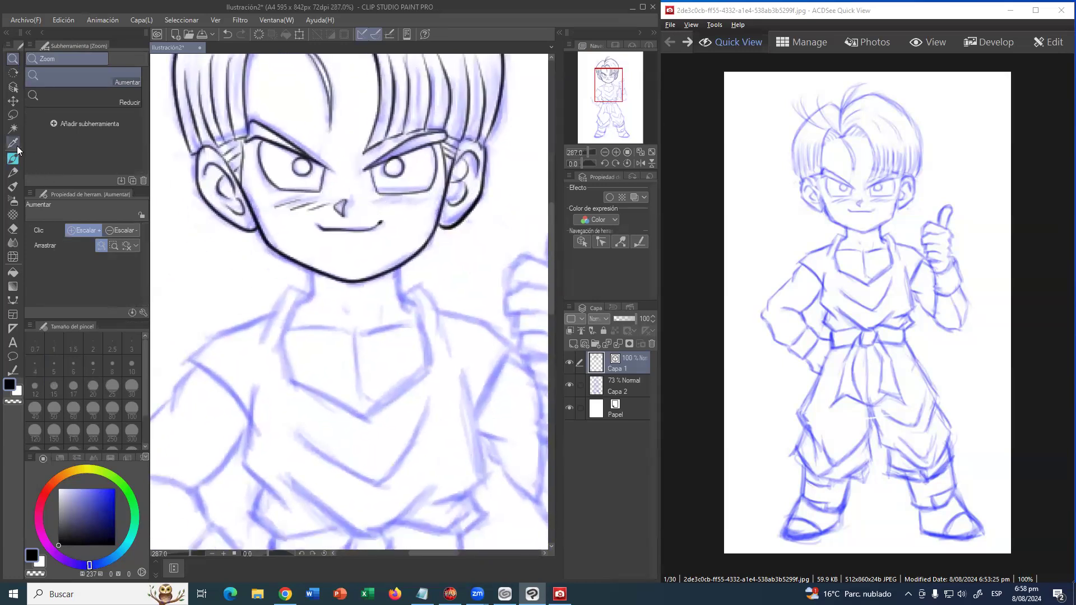
pyautogui.click(14, 158)
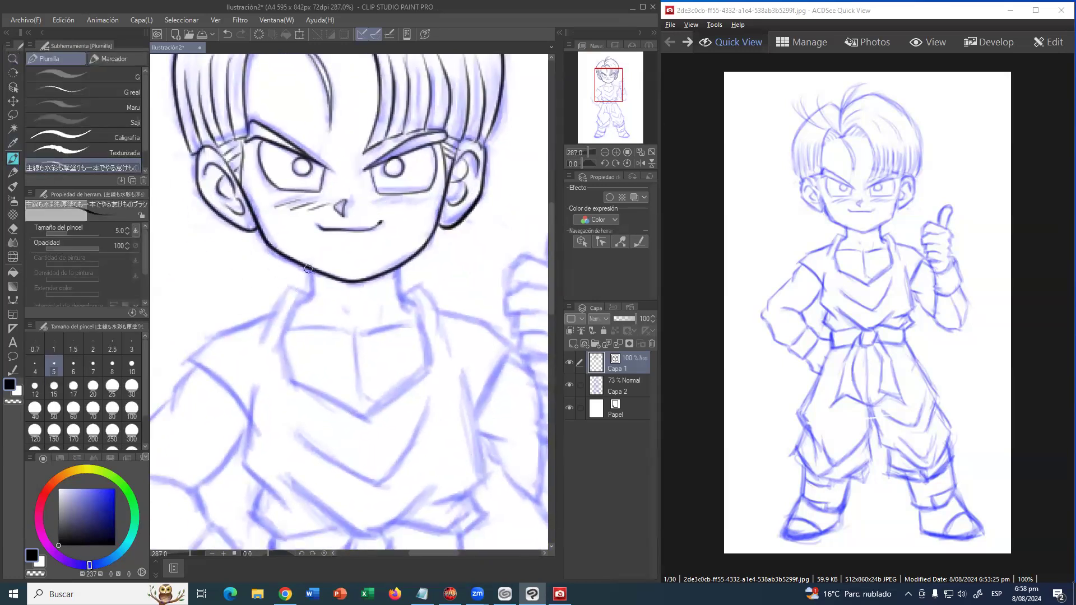
pyautogui.moveTo(313, 273)
pyautogui.mouseDown()
pyautogui.moveTo(311, 304)
pyautogui.moveTo(311, 284)
pyautogui.moveTo(289, 314)
pyautogui.mouseUp()
pyautogui.hotkey('ctrl', 'z')
pyautogui.moveTo(399, 274); pyautogui.dragTo(414, 317)
# - Ink the tunic's collar on both sides and the pointed neckline between them
pyautogui.moveTo(296, 288)
pyautogui.mouseDown()
pyautogui.moveTo(273, 317)
pyautogui.moveTo(267, 364)
pyautogui.mouseUp()
pyautogui.moveTo(292, 314); pyautogui.dragTo(282, 357)
pyautogui.hotkey('ctrl', 'z')
pyautogui.moveTo(295, 309)
pyautogui.mouseDown()
pyautogui.moveTo(281, 341)
pyautogui.moveTo(298, 381)
pyautogui.moveTo(367, 413)
pyautogui.mouseUp()
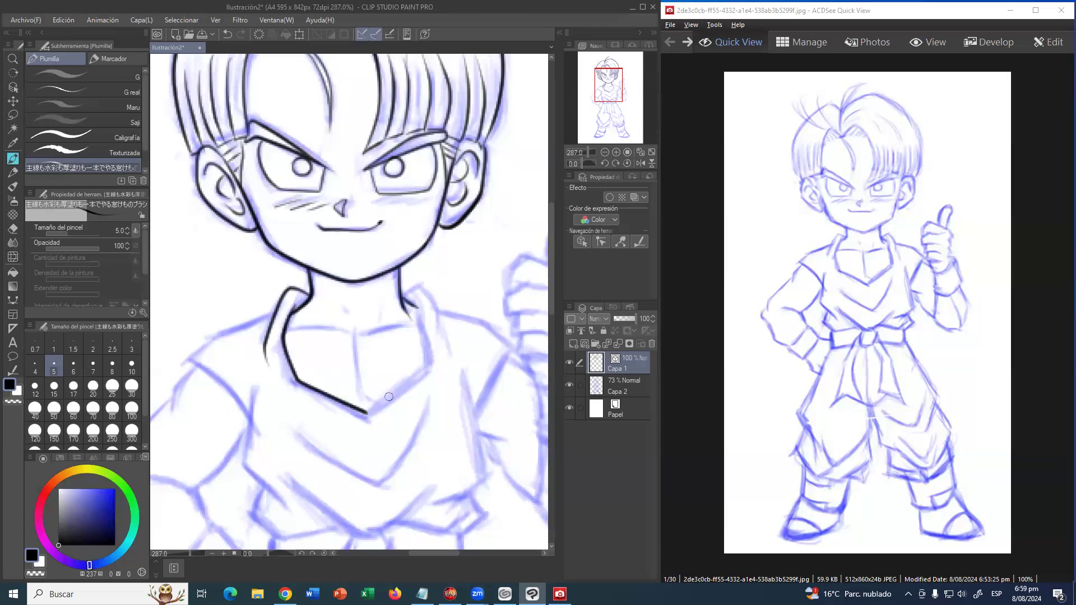
pyautogui.moveTo(376, 409)
pyautogui.mouseDown()
pyautogui.moveTo(421, 372)
pyautogui.moveTo(427, 349)
pyautogui.mouseUp()
pyautogui.moveTo(414, 304); pyautogui.dragTo(429, 372)
pyautogui.hotkey('ctrl', 'z')
pyautogui.moveTo(416, 308)
pyautogui.mouseDown()
pyautogui.moveTo(432, 358)
pyautogui.moveTo(424, 374)
pyautogui.mouseUp()
pyautogui.moveTo(405, 293)
pyautogui.mouseDown()
pyautogui.moveTo(422, 290)
pyautogui.moveTo(460, 375)
pyautogui.mouseUp()
# - Ink the left-hand shoulder, the curved armhole and the adjoining side of the tunic, redrawing the armhole
pyautogui.moveTo(287, 354); pyautogui.dragTo(348, 344)
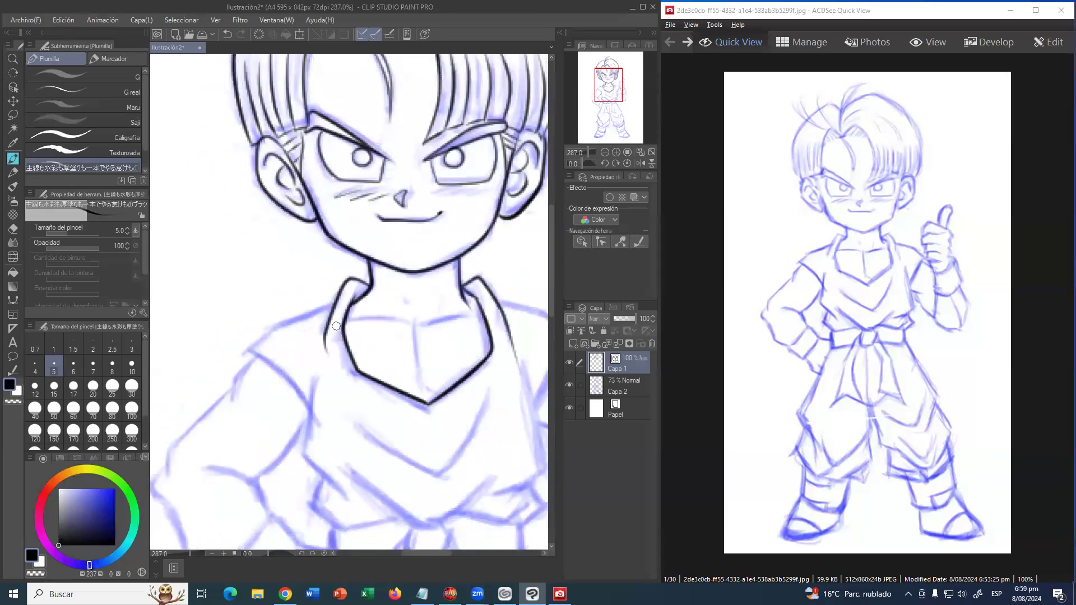
pyautogui.moveTo(332, 303)
pyautogui.mouseDown()
pyautogui.moveTo(239, 363)
pyautogui.moveTo(243, 374)
pyautogui.moveTo(259, 363)
pyautogui.moveTo(292, 381)
pyautogui.moveTo(317, 414)
pyautogui.mouseUp()
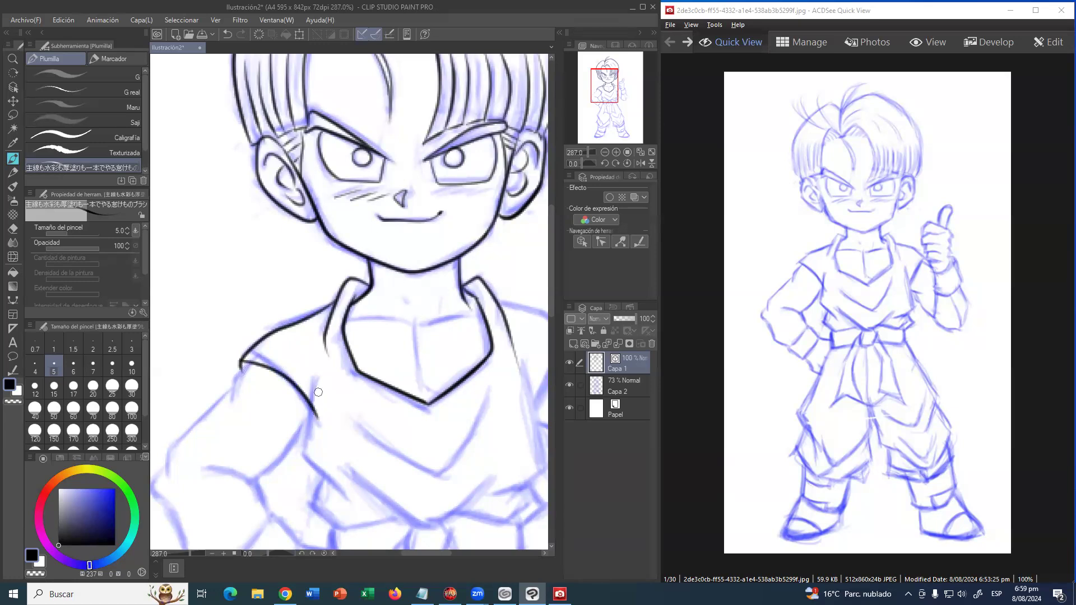
pyautogui.hotkey('ctrl', 'z')
pyautogui.hotkey('ctrl', 'z')
pyautogui.moveTo(240, 362)
pyautogui.mouseDown()
pyautogui.moveTo(280, 381)
pyautogui.moveTo(305, 437)
pyautogui.mouseUp()
pyautogui.moveTo(313, 384)
pyautogui.mouseDown()
pyautogui.moveTo(303, 457)
pyautogui.moveTo(321, 475)
pyautogui.mouseUp()
# - Ink the collarbone lines and the vertical chest line inside the neckline
pyautogui.moveTo(368, 363); pyautogui.dragTo(318, 319)
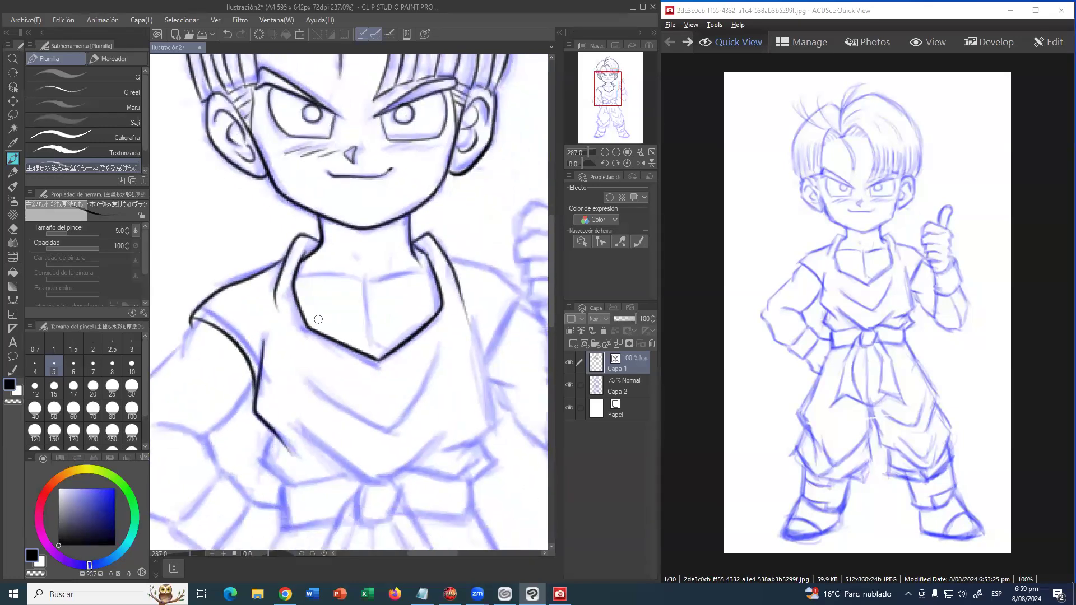
pyautogui.moveTo(309, 277)
pyautogui.mouseDown()
pyautogui.moveTo(378, 291)
pyautogui.moveTo(430, 275)
pyautogui.mouseUp()
pyautogui.moveTo(368, 293); pyautogui.dragTo(369, 352)
# - Ink the tunic's V-shaped chest folds, its right-hand side and the gathered lower edge above the belt
pyautogui.moveTo(373, 300); pyautogui.dragTo(358, 251)
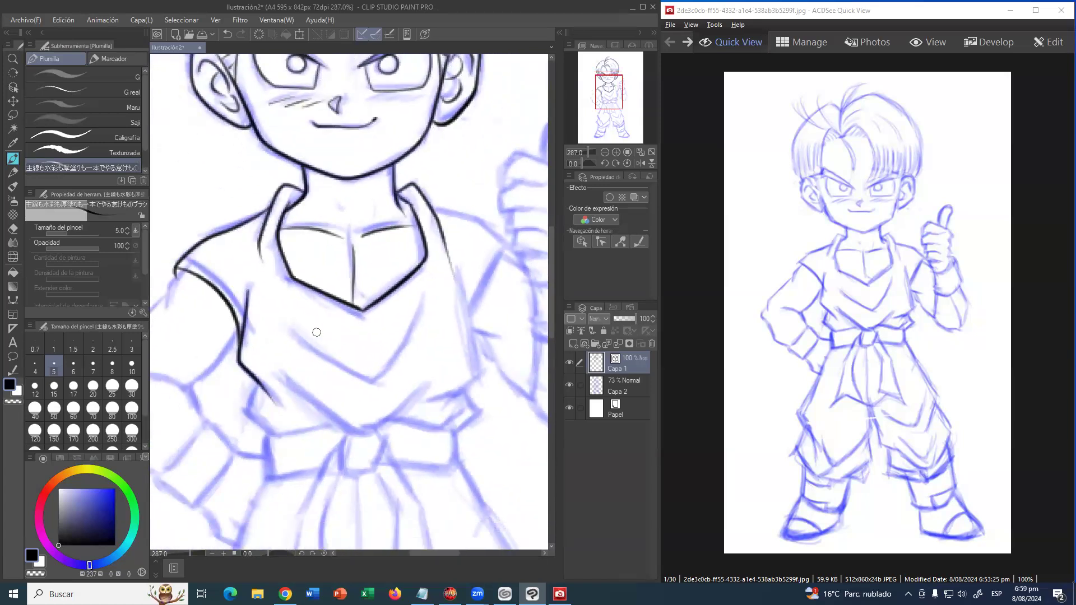
pyautogui.moveTo(290, 328)
pyautogui.mouseDown()
pyautogui.moveTo(374, 378)
pyautogui.moveTo(406, 340)
pyautogui.moveTo(426, 291)
pyautogui.mouseUp()
pyautogui.moveTo(371, 363); pyautogui.dragTo(383, 318)
pyautogui.moveTo(296, 333)
pyautogui.mouseDown()
pyautogui.moveTo(384, 384)
pyautogui.moveTo(442, 330)
pyautogui.mouseUp()
pyautogui.moveTo(266, 336)
pyautogui.mouseDown()
pyautogui.moveTo(260, 365)
pyautogui.moveTo(285, 393)
pyautogui.mouseUp()
pyautogui.moveTo(469, 268)
pyautogui.mouseDown()
pyautogui.moveTo(457, 293)
pyautogui.moveTo(463, 274)
pyautogui.moveTo(476, 389)
pyautogui.moveTo(453, 413)
pyautogui.moveTo(417, 411)
pyautogui.moveTo(451, 413)
pyautogui.mouseUp()
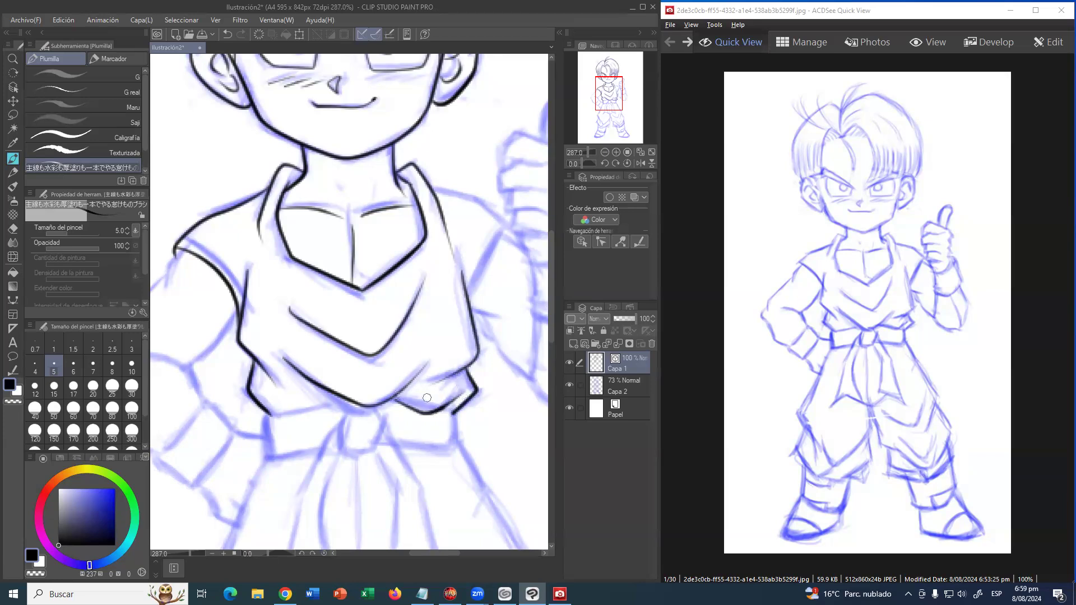
# - Ink the left-hand part of the belt and the rounded knot with its inner creases
pyautogui.moveTo(334, 405)
pyautogui.mouseDown()
pyautogui.moveTo(262, 419)
pyautogui.moveTo(273, 459)
pyautogui.moveTo(324, 448)
pyautogui.mouseUp()
pyautogui.moveTo(352, 403); pyautogui.dragTo(346, 453)
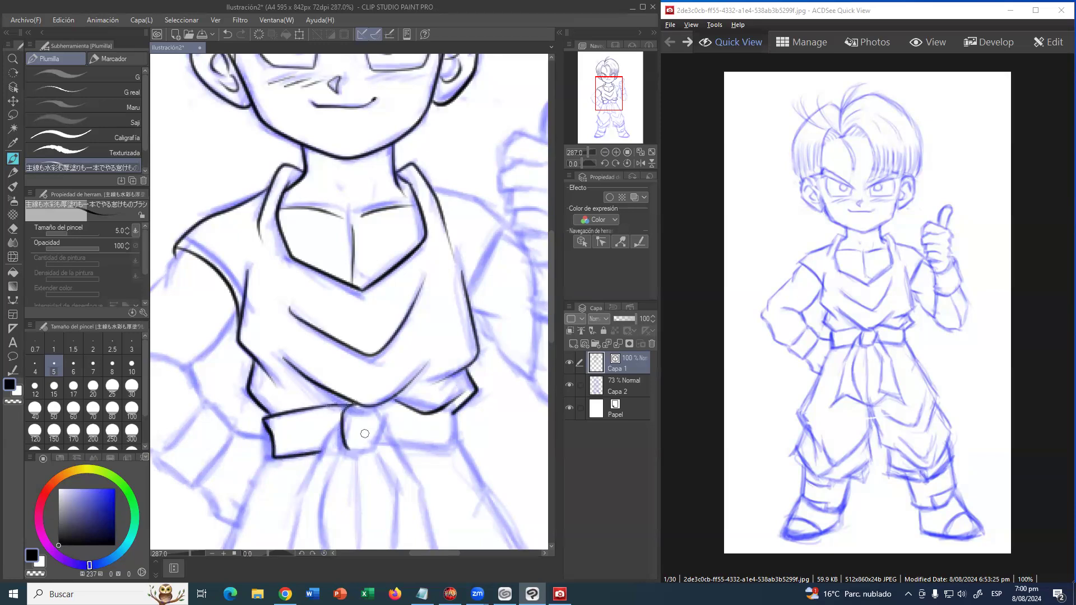
pyautogui.moveTo(352, 448); pyautogui.dragTo(359, 409)
pyautogui.moveTo(366, 448); pyautogui.dragTo(374, 406)
pyautogui.moveTo(367, 444)
pyautogui.mouseDown()
pyautogui.moveTo(384, 433)
pyautogui.moveTo(381, 418)
pyautogui.mouseUp()
# - Ink the two hanging sash tails below the knot and the right-hand part of the belt
pyautogui.scroll(-2, 386, 427)
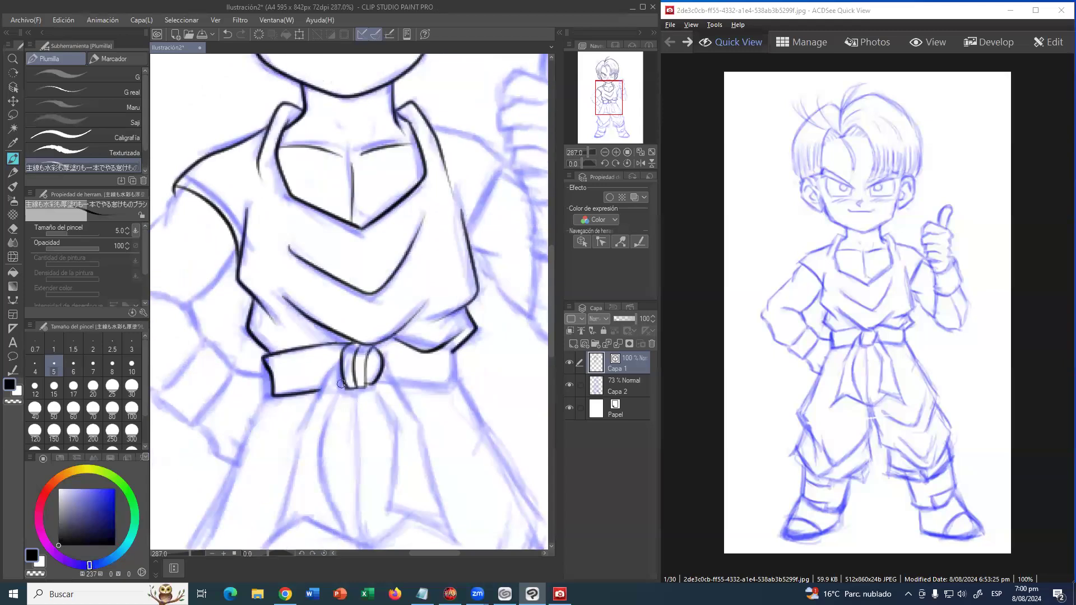
pyautogui.moveTo(336, 362)
pyautogui.mouseDown()
pyautogui.moveTo(292, 449)
pyautogui.moveTo(352, 341)
pyautogui.moveTo(312, 351)
pyautogui.moveTo(278, 458)
pyautogui.moveTo(310, 433)
pyautogui.moveTo(364, 447)
pyautogui.moveTo(330, 362)
pyautogui.moveTo(359, 291)
pyautogui.mouseUp()
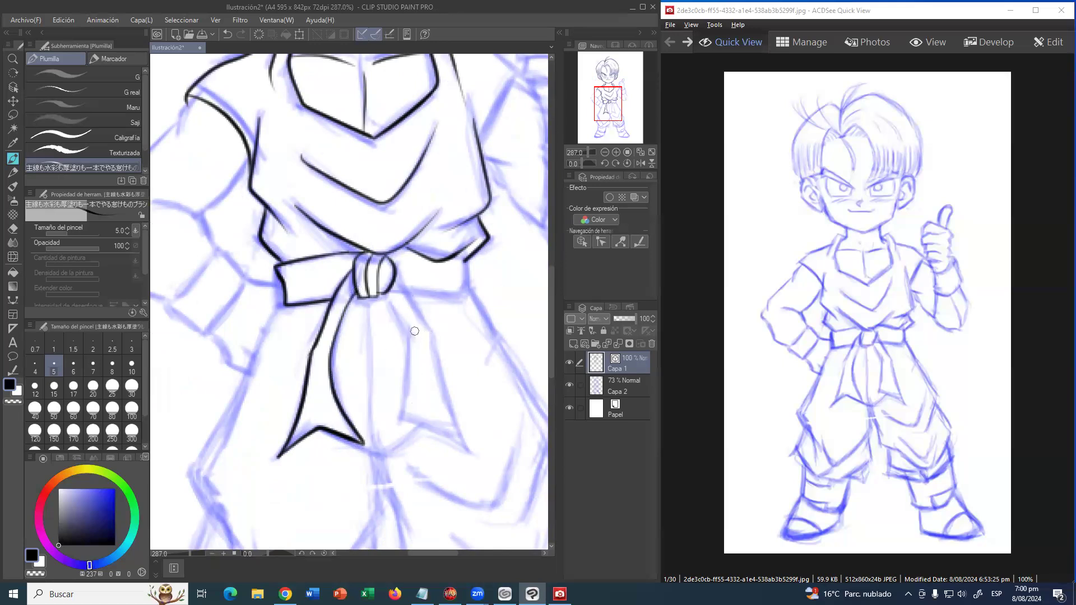
pyautogui.moveTo(393, 301)
pyautogui.mouseDown()
pyautogui.moveTo(412, 341)
pyautogui.moveTo(404, 429)
pyautogui.mouseUp()
pyautogui.moveTo(396, 279)
pyautogui.mouseDown()
pyautogui.moveTo(442, 348)
pyautogui.moveTo(449, 412)
pyautogui.moveTo(471, 455)
pyautogui.mouseUp()
pyautogui.hotkey('ctrl', 'z')
pyautogui.moveTo(409, 424); pyautogui.dragTo(476, 458)
pyautogui.moveTo(401, 357)
pyautogui.mouseDown()
pyautogui.moveTo(386, 373)
pyautogui.moveTo(398, 353)
pyautogui.moveTo(428, 356)
pyautogui.moveTo(429, 327)
pyautogui.mouseUp()
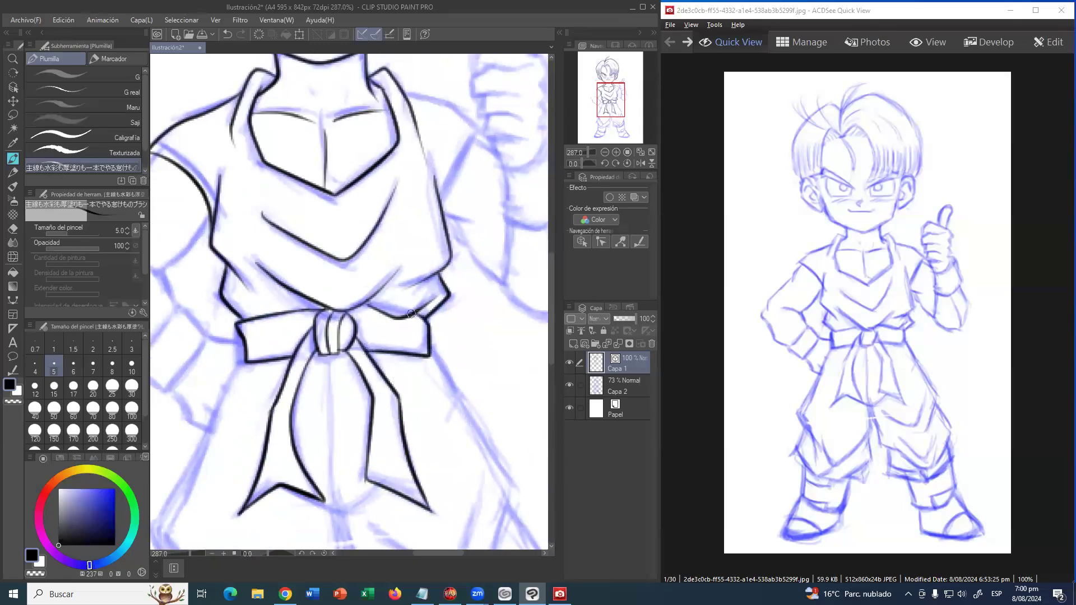
pyautogui.moveTo(363, 310); pyautogui.dragTo(381, 314)
# - Ink the right-hand shoulder, sleeve opening and upper arm, plus the curled fingers of the raised fist
pyautogui.scroll(5, 398, 316)
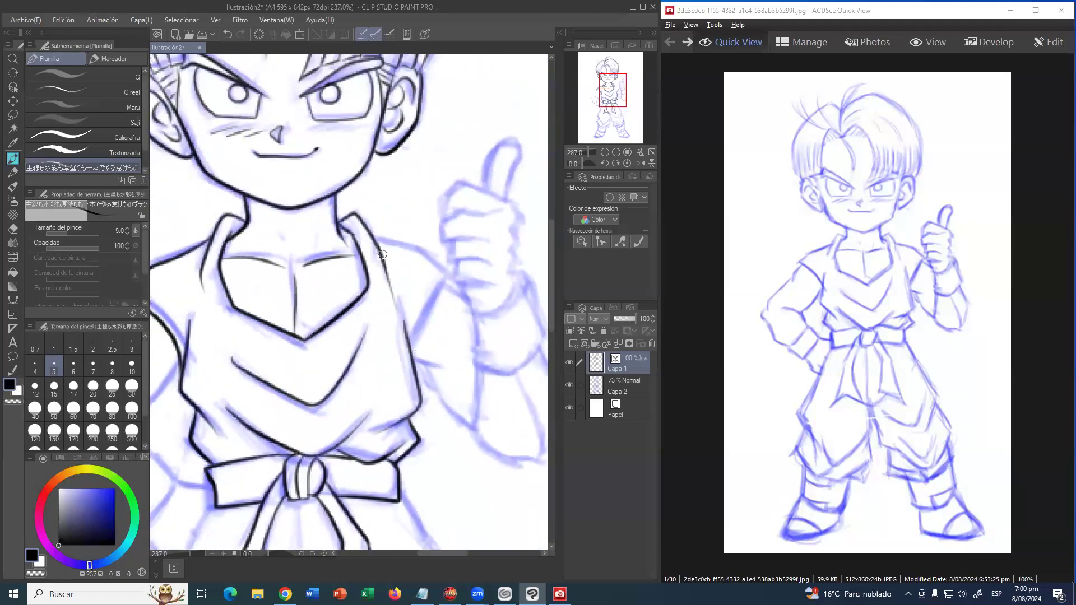
pyautogui.moveTo(379, 238)
pyautogui.mouseDown()
pyautogui.moveTo(451, 279)
pyautogui.moveTo(412, 365)
pyautogui.moveTo(445, 367)
pyautogui.moveTo(410, 328)
pyautogui.moveTo(481, 428)
pyautogui.mouseUp()
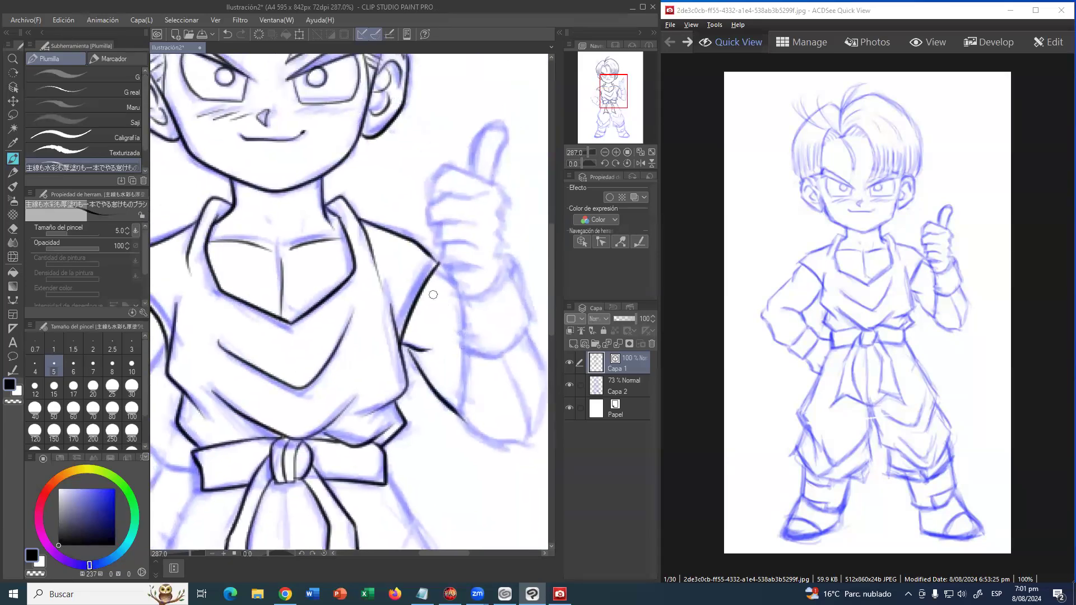
pyautogui.moveTo(437, 271); pyautogui.dragTo(461, 297)
pyautogui.moveTo(457, 338)
pyautogui.mouseDown()
pyautogui.moveTo(485, 408)
pyautogui.moveTo(412, 405)
pyautogui.mouseUp()
pyautogui.moveTo(430, 356)
pyautogui.mouseDown()
pyautogui.moveTo(409, 334)
pyautogui.moveTo(426, 332)
pyautogui.moveTo(403, 334)
pyautogui.moveTo(408, 310)
pyautogui.moveTo(387, 296)
pyautogui.moveTo(422, 287)
pyautogui.moveTo(436, 301)
pyautogui.moveTo(387, 273)
pyautogui.moveTo(440, 261)
pyautogui.moveTo(388, 254)
pyautogui.moveTo(402, 234)
pyautogui.moveTo(412, 257)
pyautogui.moveTo(430, 248)
pyautogui.moveTo(464, 262)
pyautogui.moveTo(461, 355)
pyautogui.mouseUp()
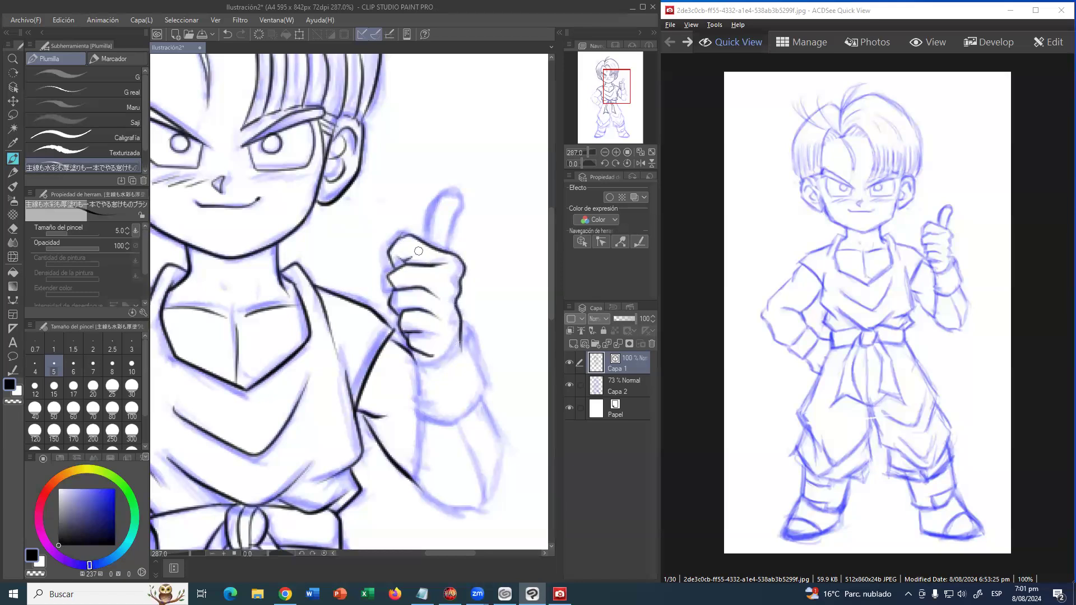
# - Ink the raised thumb above the fist, redrawing its contour until it follows the sketch
pyautogui.moveTo(425, 247); pyautogui.dragTo(431, 199)
pyautogui.hotkey('ctrl', 'z')
pyautogui.moveTo(435, 245)
pyautogui.mouseDown()
pyautogui.moveTo(446, 187)
pyautogui.moveTo(463, 199)
pyautogui.moveTo(465, 255)
pyautogui.moveTo(442, 194)
pyautogui.moveTo(463, 196)
pyautogui.moveTo(458, 268)
pyautogui.mouseUp()
pyautogui.hotkey('ctrl', 'z')
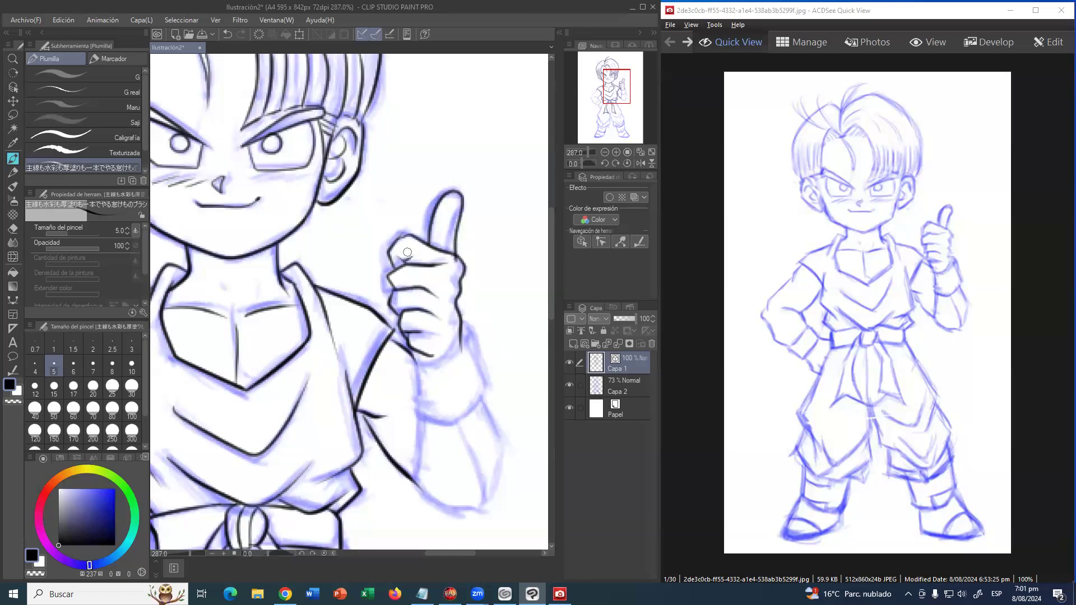
pyautogui.hotkey('ctrl', 'z')
pyautogui.moveTo(454, 218); pyautogui.dragTo(453, 237)
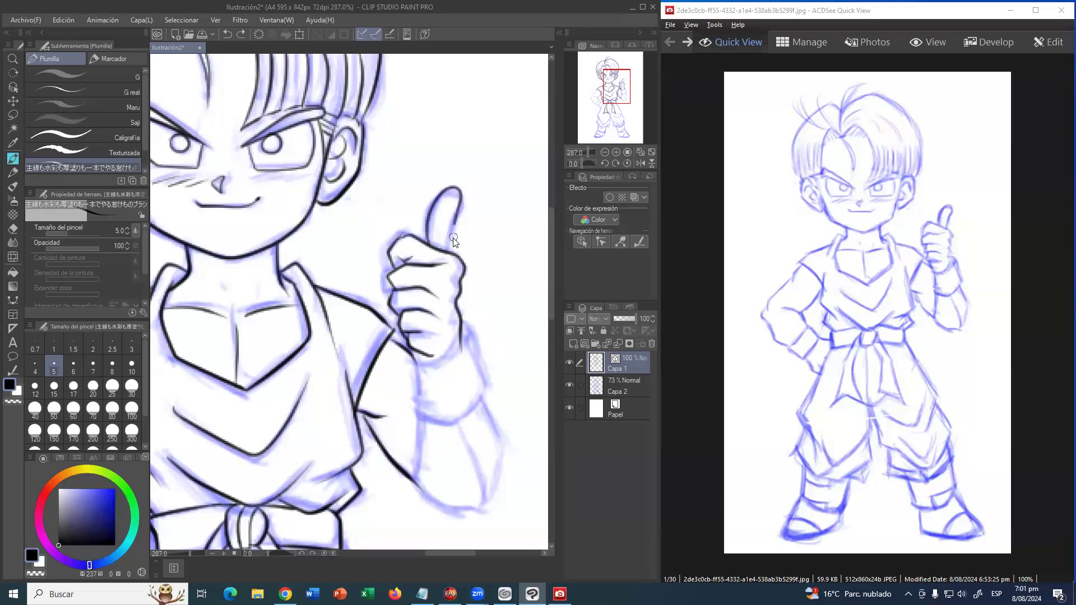
# - Ink the wristband below the fist and the forearm down to the elbow
pyautogui.moveTo(454, 359)
pyautogui.mouseDown()
pyautogui.moveTo(414, 289)
pyautogui.moveTo(426, 315)
pyautogui.moveTo(423, 297)
pyautogui.moveTo(403, 295)
pyautogui.moveTo(455, 272)
pyautogui.mouseUp()
pyautogui.moveTo(420, 316)
pyautogui.mouseDown()
pyautogui.moveTo(416, 278)
pyautogui.moveTo(401, 270)
pyautogui.moveTo(405, 302)
pyautogui.moveTo(431, 303)
pyautogui.moveTo(406, 302)
pyautogui.moveTo(415, 311)
pyautogui.moveTo(445, 309)
pyautogui.moveTo(469, 287)
pyautogui.moveTo(458, 239)
pyautogui.moveTo(472, 286)
pyautogui.mouseUp()
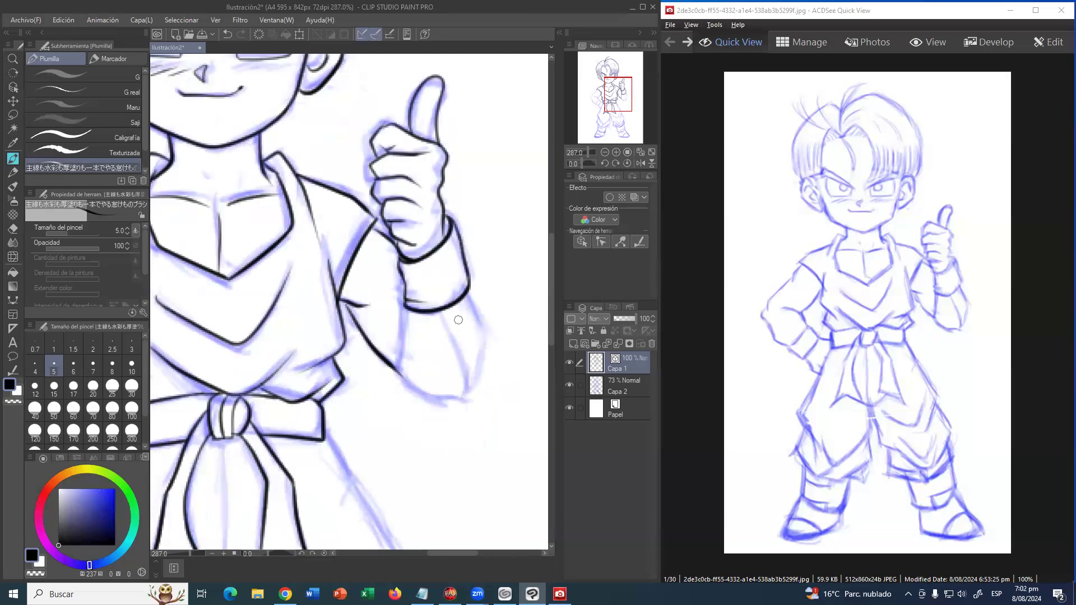
pyautogui.scroll(-2, 416, 283)
pyautogui.moveTo(408, 254)
pyautogui.mouseDown()
pyautogui.moveTo(400, 306)
pyautogui.moveTo(435, 344)
pyautogui.moveTo(472, 338)
pyautogui.moveTo(454, 269)
pyautogui.mouseUp()
pyautogui.moveTo(477, 328)
pyautogui.mouseDown()
pyautogui.moveTo(481, 275)
pyautogui.moveTo(463, 229)
pyautogui.mouseUp()
# - Ink the bent left-hand arm from the sleeve around the elbow to the wrist, including the inner elbow crease
pyautogui.moveTo(408, 289); pyautogui.dragTo(483, 241)
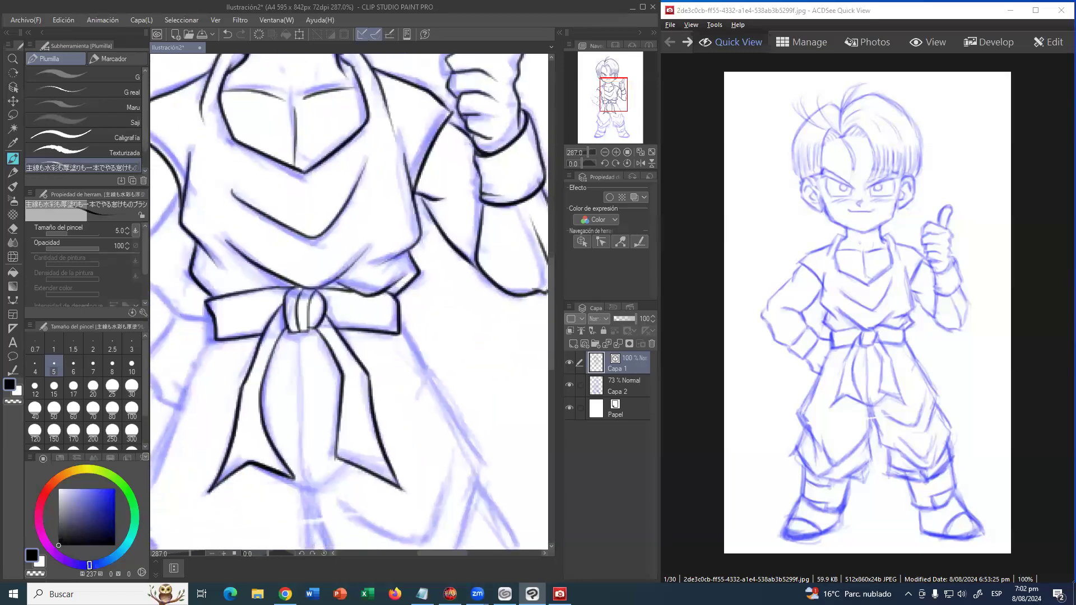
pyautogui.click(12, 59)
pyautogui.moveTo(323, 191); pyautogui.dragTo(246, 193)
pyautogui.moveTo(359, 192); pyautogui.dragTo(382, 291)
pyautogui.scroll(4, 403, 316)
pyautogui.scroll(5, 371, 287)
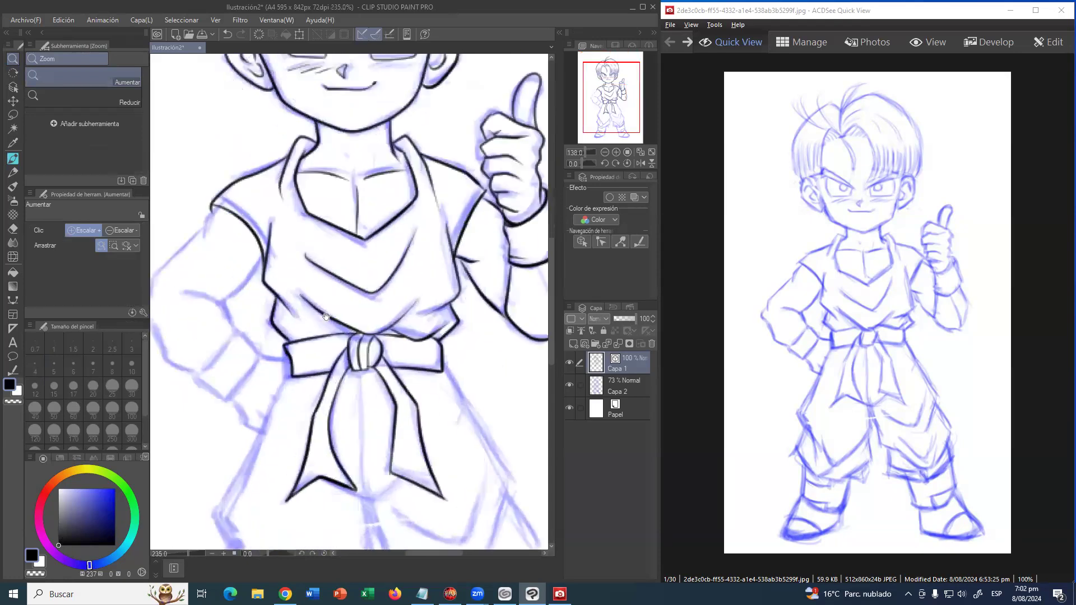
pyautogui.scroll(-2, 371, 287)
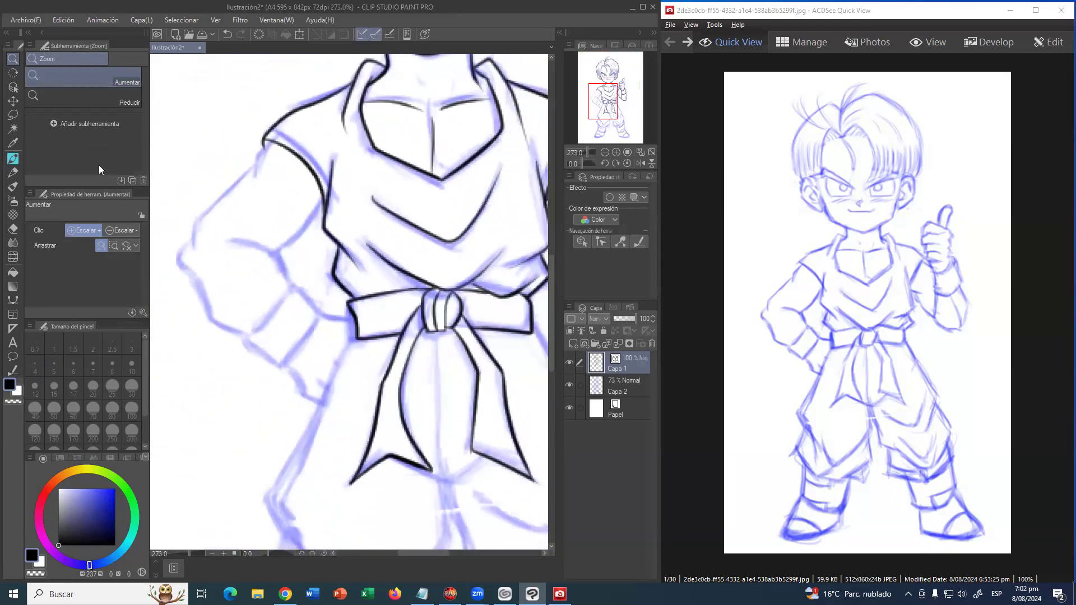
pyautogui.click(13, 158)
pyautogui.moveTo(269, 141)
pyautogui.mouseDown()
pyautogui.moveTo(252, 180)
pyautogui.moveTo(258, 159)
pyautogui.moveTo(199, 219)
pyautogui.moveTo(178, 260)
pyautogui.moveTo(207, 316)
pyautogui.moveTo(250, 334)
pyautogui.mouseUp()
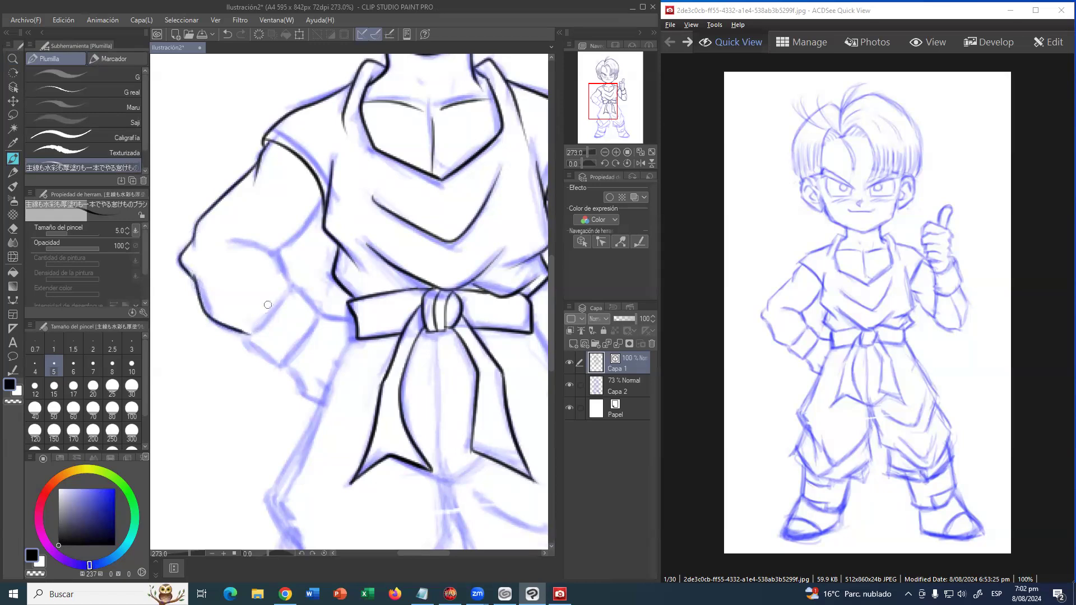
pyautogui.moveTo(235, 240)
pyautogui.mouseDown()
pyautogui.moveTo(264, 252)
pyautogui.moveTo(286, 291)
pyautogui.moveTo(280, 249)
pyautogui.moveTo(322, 199)
pyautogui.moveTo(240, 252)
pyautogui.moveTo(284, 285)
pyautogui.moveTo(315, 235)
pyautogui.moveTo(277, 197)
pyautogui.mouseUp()
# - Ink the left-hand wristband and the hand resting on the hip beside the belt
pyautogui.scroll(-3, 286, 230)
pyautogui.moveTo(286, 284); pyautogui.dragTo(320, 322)
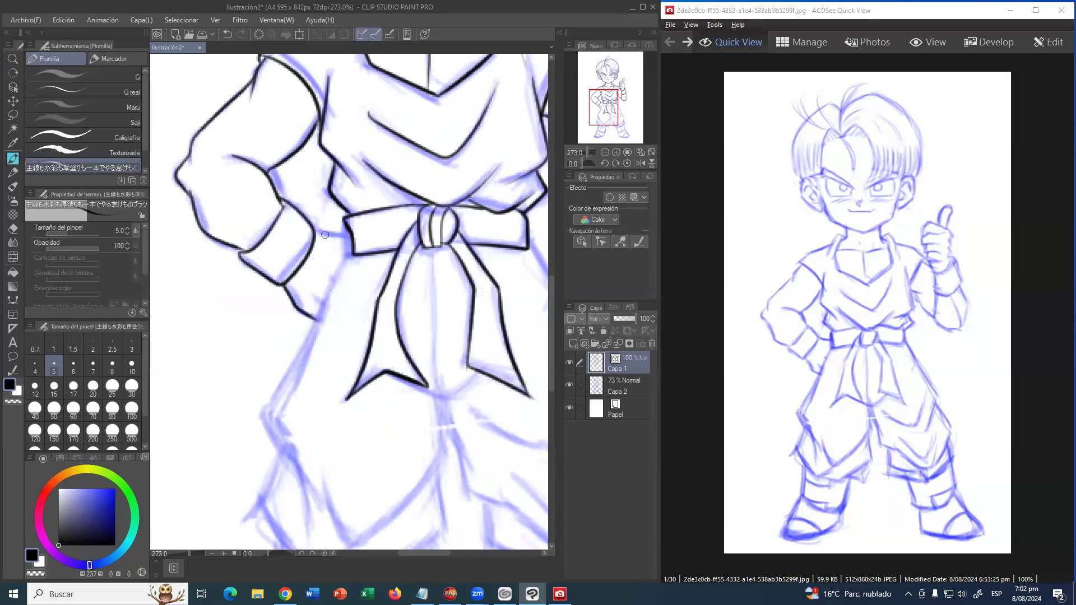
pyautogui.moveTo(317, 235); pyautogui.dragTo(349, 240)
# - Ink the outer edge of the left-hand trouser leg from the hip down to the gathered hem
pyautogui.moveTo(345, 296); pyautogui.dragTo(341, 260)
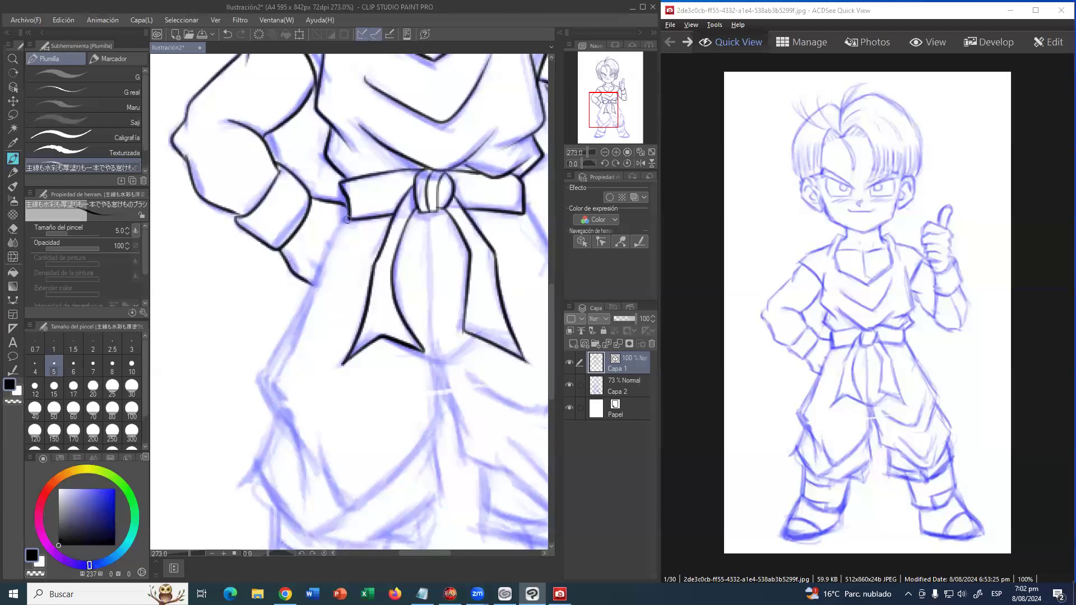
pyautogui.moveTo(346, 218)
pyautogui.mouseDown()
pyautogui.moveTo(259, 373)
pyautogui.moveTo(279, 410)
pyautogui.moveTo(266, 332)
pyautogui.moveTo(280, 337)
pyautogui.moveTo(288, 400)
pyautogui.mouseUp()
pyautogui.hotkey('ctrl', 'z')
pyautogui.moveTo(271, 332); pyautogui.dragTo(292, 372)
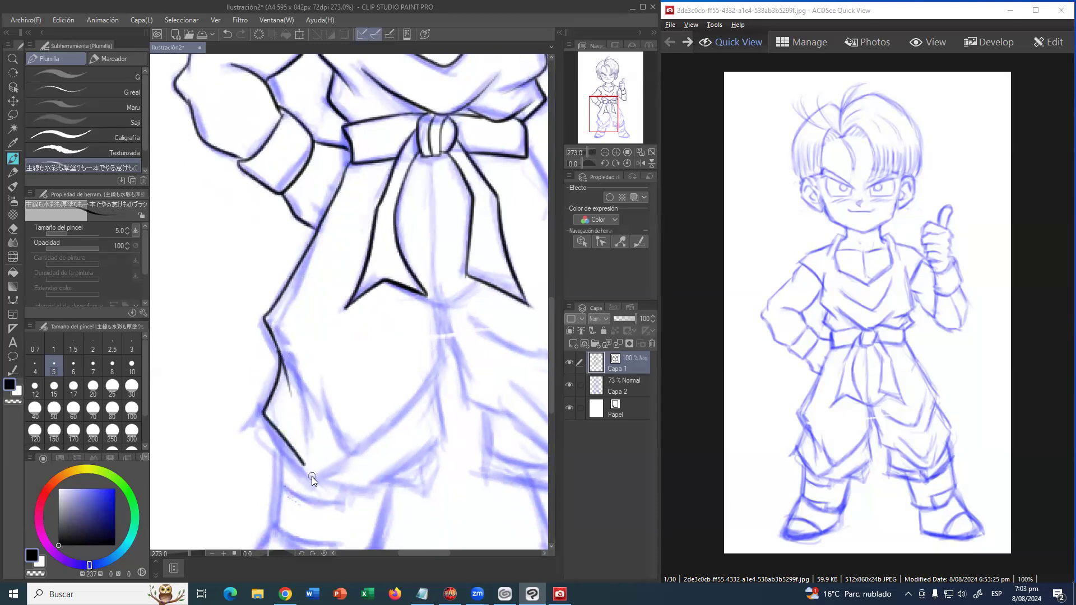
# - Ink the gathered hem and inner edge of the left-hand trouser leg, with a fold above the hem
pyautogui.moveTo(313, 475)
pyautogui.mouseDown()
pyautogui.moveTo(373, 441)
pyautogui.moveTo(369, 451)
pyautogui.moveTo(359, 456)
pyautogui.moveTo(399, 417)
pyautogui.moveTo(429, 371)
pyautogui.mouseUp()
pyautogui.moveTo(344, 392)
pyautogui.mouseDown()
pyautogui.moveTo(317, 343)
pyautogui.moveTo(337, 399)
pyautogui.moveTo(353, 412)
pyautogui.mouseUp()
pyautogui.moveTo(286, 435)
pyautogui.mouseDown()
pyautogui.moveTo(346, 449)
pyautogui.moveTo(367, 436)
pyautogui.moveTo(410, 401)
pyautogui.moveTo(411, 338)
pyautogui.moveTo(402, 345)
pyautogui.mouseUp()
pyautogui.hotkey('ctrl', 'z')
pyautogui.hotkey('ctrl', 'z')
pyautogui.moveTo(362, 439)
pyautogui.mouseDown()
pyautogui.moveTo(414, 378)
pyautogui.moveTo(397, 337)
pyautogui.moveTo(413, 312)
pyautogui.moveTo(406, 269)
pyautogui.mouseUp()
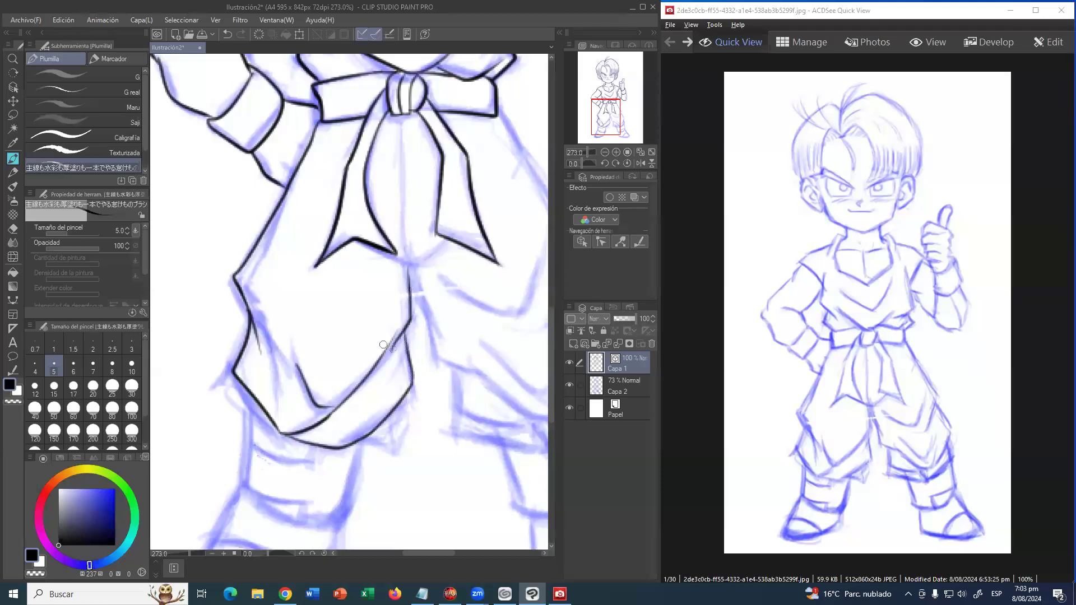
# - Ink the trousers' centre line from the belt knot down to the crotch between the sash tails
pyautogui.scroll(2, 404, 224)
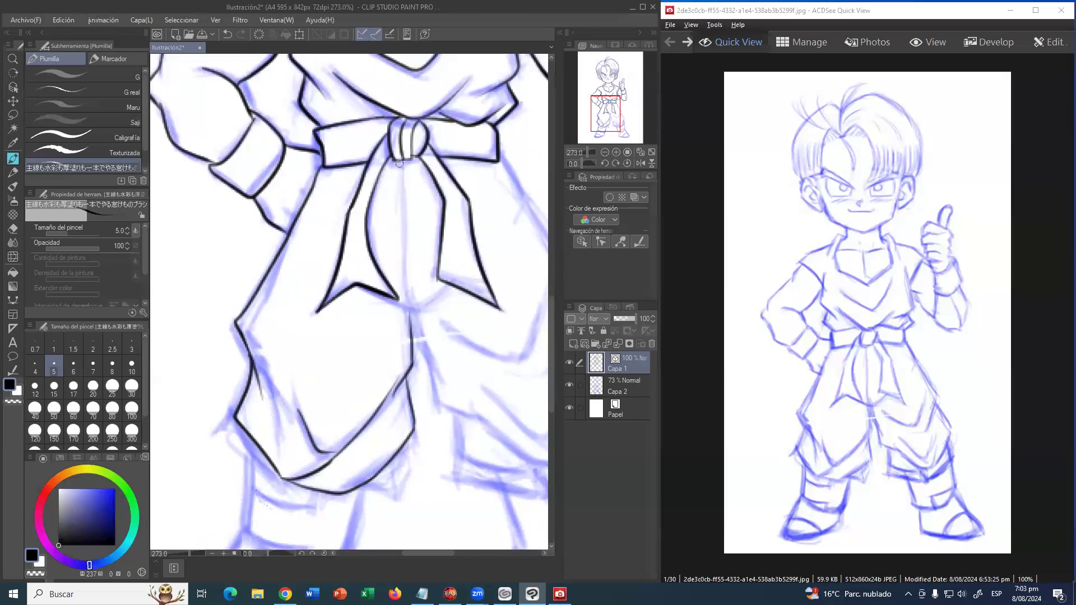
pyautogui.moveTo(397, 169); pyautogui.dragTo(413, 333)
pyautogui.moveTo(413, 374); pyautogui.dragTo(406, 345)
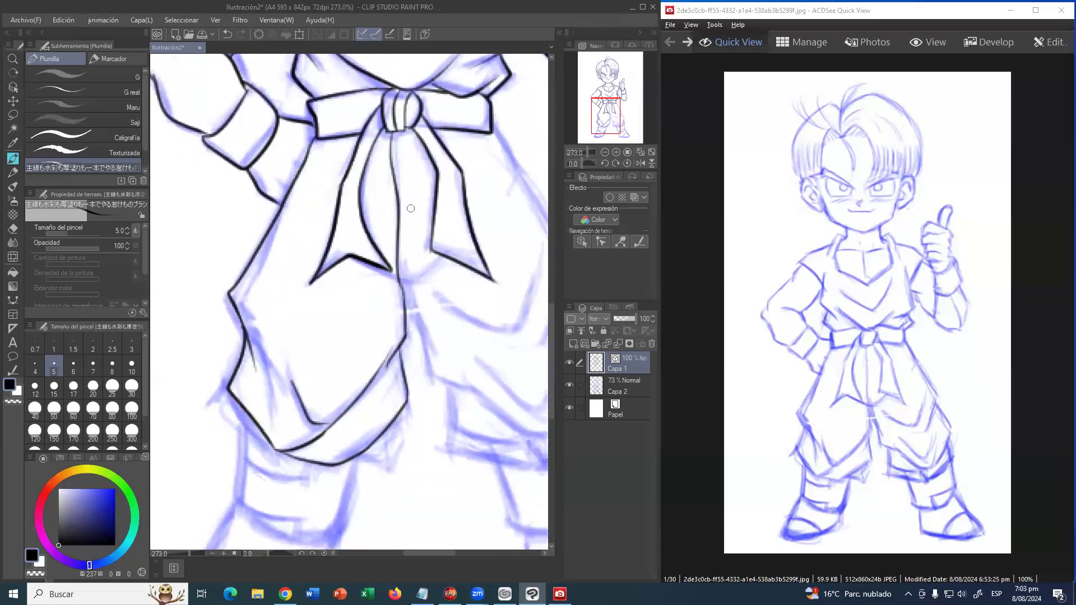
# - Ink a second centre crease and the right-hand trouser leg's inner edge, gathered hem and lower outer contour
pyautogui.moveTo(406, 157)
pyautogui.mouseDown()
pyautogui.moveTo(408, 306)
pyautogui.moveTo(429, 374)
pyautogui.moveTo(474, 395)
pyautogui.moveTo(429, 362)
pyautogui.moveTo(406, 324)
pyautogui.moveTo(411, 367)
pyautogui.moveTo(489, 389)
pyautogui.mouseUp()
pyautogui.moveTo(426, 410)
pyautogui.mouseDown()
pyautogui.moveTo(386, 358)
pyautogui.moveTo(451, 365)
pyautogui.moveTo(388, 351)
pyautogui.moveTo(415, 337)
pyautogui.moveTo(478, 354)
pyautogui.mouseUp()
pyautogui.moveTo(477, 354); pyautogui.dragTo(430, 363)
pyautogui.moveTo(410, 358)
pyautogui.mouseDown()
pyautogui.moveTo(443, 358)
pyautogui.moveTo(486, 306)
pyautogui.moveTo(482, 263)
pyautogui.moveTo(478, 283)
pyautogui.mouseUp()
pyautogui.moveTo(447, 321)
pyautogui.mouseDown()
pyautogui.moveTo(481, 264)
pyautogui.moveTo(481, 223)
pyautogui.mouseUp()
pyautogui.scroll(3, 420, 162)
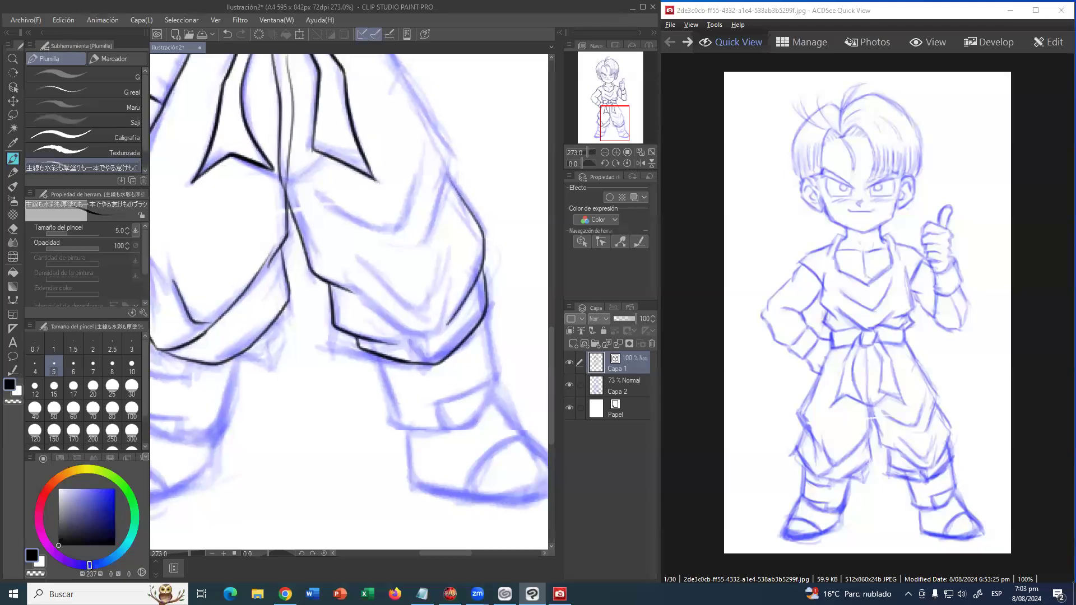
# - Ink the right-hand trouser leg's outer hip edge and the curved fabric folds across the leg
pyautogui.moveTo(377, 143)
pyautogui.mouseDown()
pyautogui.moveTo(400, 162)
pyautogui.moveTo(390, 210)
pyautogui.mouseUp()
pyautogui.moveTo(397, 168)
pyautogui.mouseDown()
pyautogui.moveTo(445, 289)
pyautogui.moveTo(433, 359)
pyautogui.moveTo(375, 387)
pyautogui.moveTo(405, 361)
pyautogui.moveTo(423, 283)
pyautogui.mouseUp()
pyautogui.scroll(-2, 386, 361)
pyautogui.moveTo(365, 348)
pyautogui.mouseDown()
pyautogui.moveTo(431, 368)
pyautogui.moveTo(443, 330)
pyautogui.mouseUp()
pyautogui.moveTo(371, 374)
pyautogui.mouseDown()
pyautogui.moveTo(405, 394)
pyautogui.moveTo(458, 336)
pyautogui.mouseUp()
pyautogui.hscroll(-2, 365, 370)
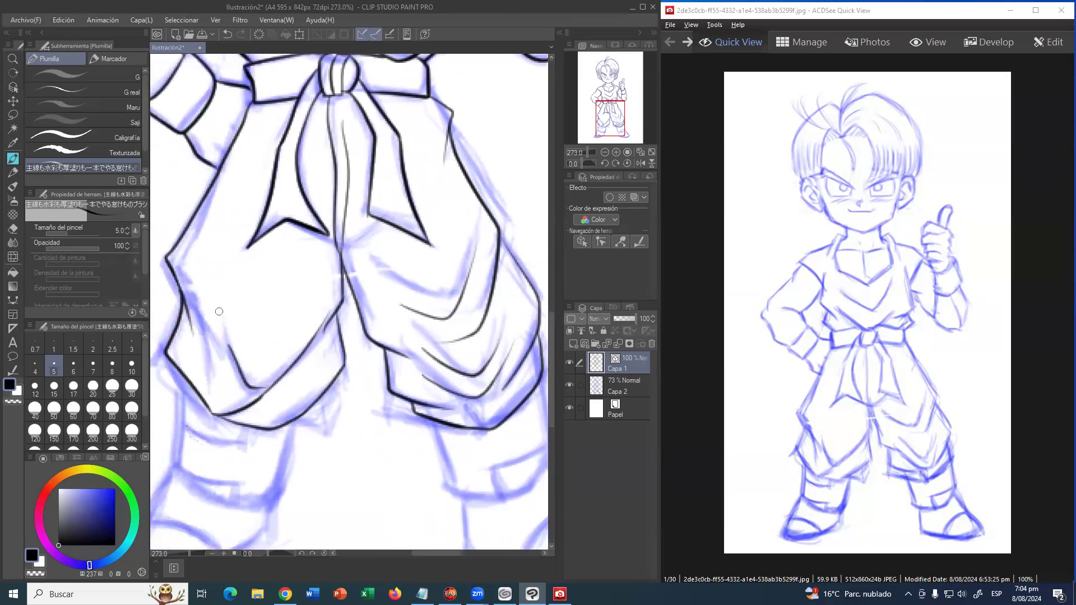
# - Add thin curved fold lines inside the left-hand trouser leg and its gathered hem
pyautogui.moveTo(225, 331); pyautogui.dragTo(203, 252)
pyautogui.moveTo(205, 345); pyautogui.dragTo(235, 394)
pyautogui.moveTo(268, 359); pyautogui.dragTo(328, 279)
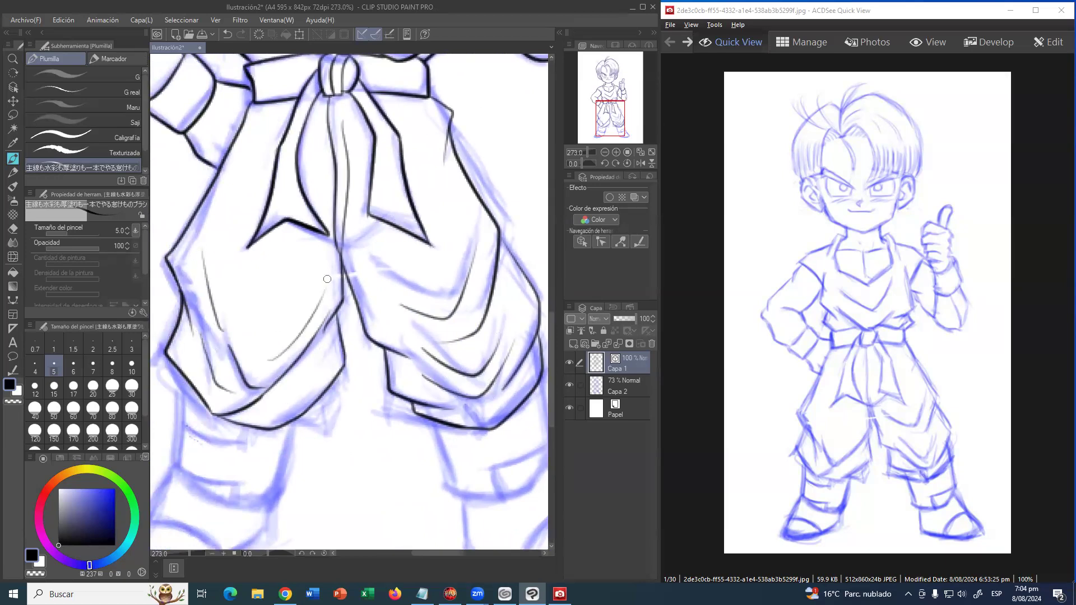
pyautogui.moveTo(254, 419); pyautogui.dragTo(314, 370)
# - Ink the left-hand boot's shaft, stepped ankle band, foot outline and curved toe cap over the sketch
pyautogui.moveTo(407, 317); pyautogui.dragTo(446, 364)
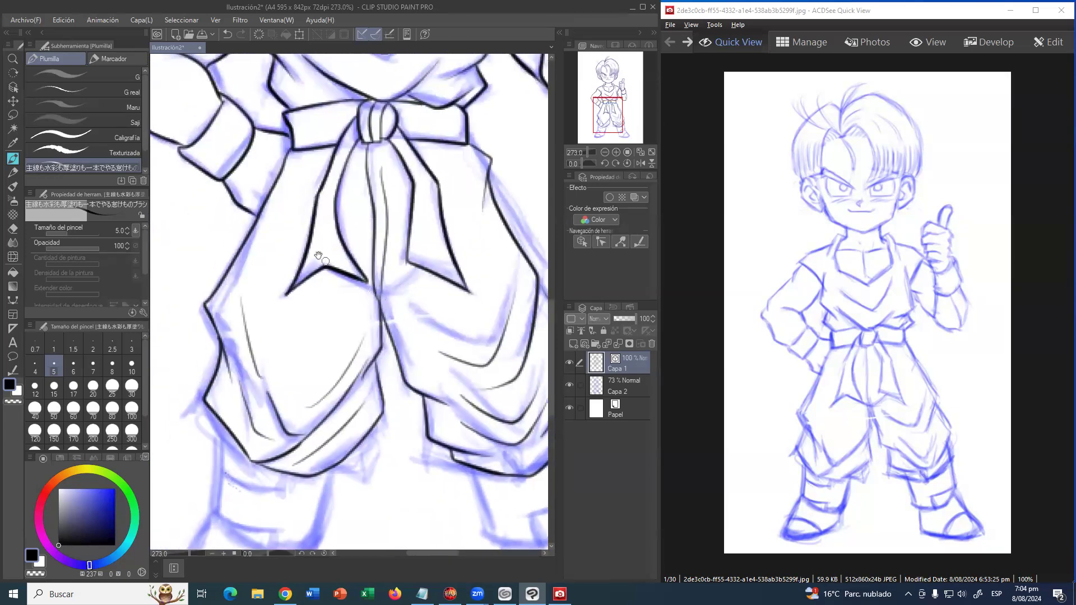
pyautogui.click(13, 58)
pyautogui.moveTo(324, 180); pyautogui.dragTo(258, 180)
pyautogui.moveTo(349, 145); pyautogui.dragTo(326, 282)
pyautogui.moveTo(339, 329); pyautogui.dragTo(365, 154)
pyautogui.moveTo(383, 314)
pyautogui.mouseDown()
pyautogui.moveTo(386, 328)
pyautogui.moveTo(363, 306)
pyautogui.mouseUp()
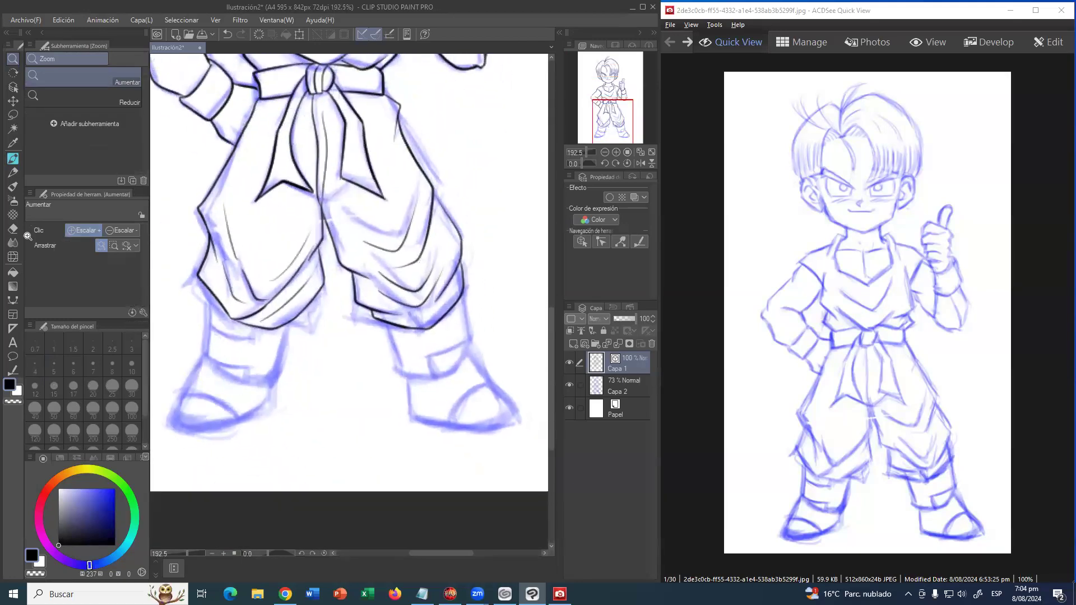
pyautogui.click(13, 172)
pyautogui.click(13, 159)
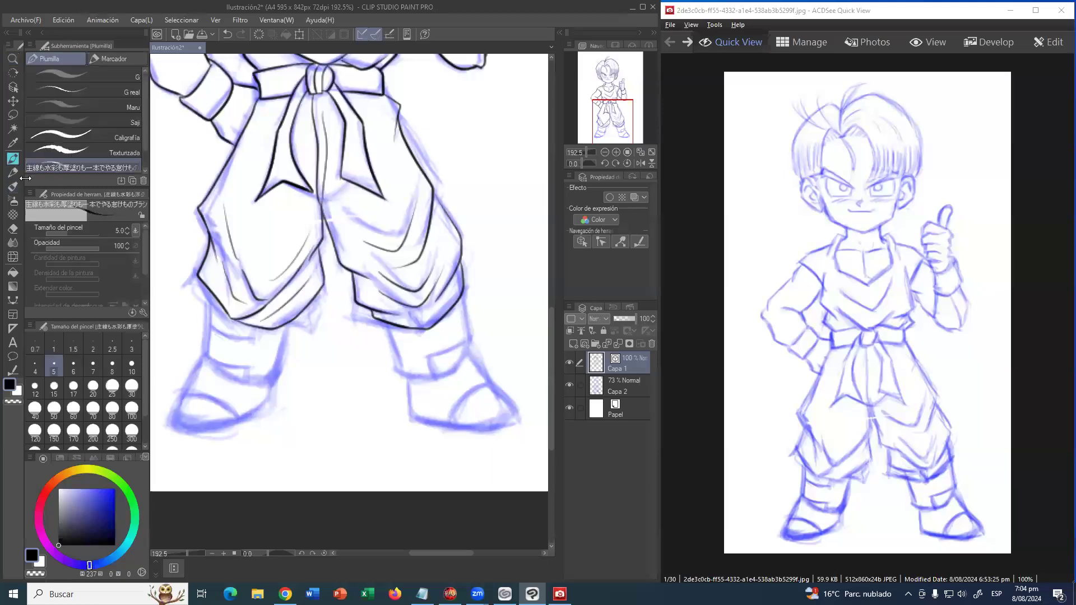
pyautogui.moveTo(209, 290)
pyautogui.mouseDown()
pyautogui.moveTo(206, 328)
pyautogui.moveTo(233, 369)
pyautogui.moveTo(247, 369)
pyautogui.mouseUp()
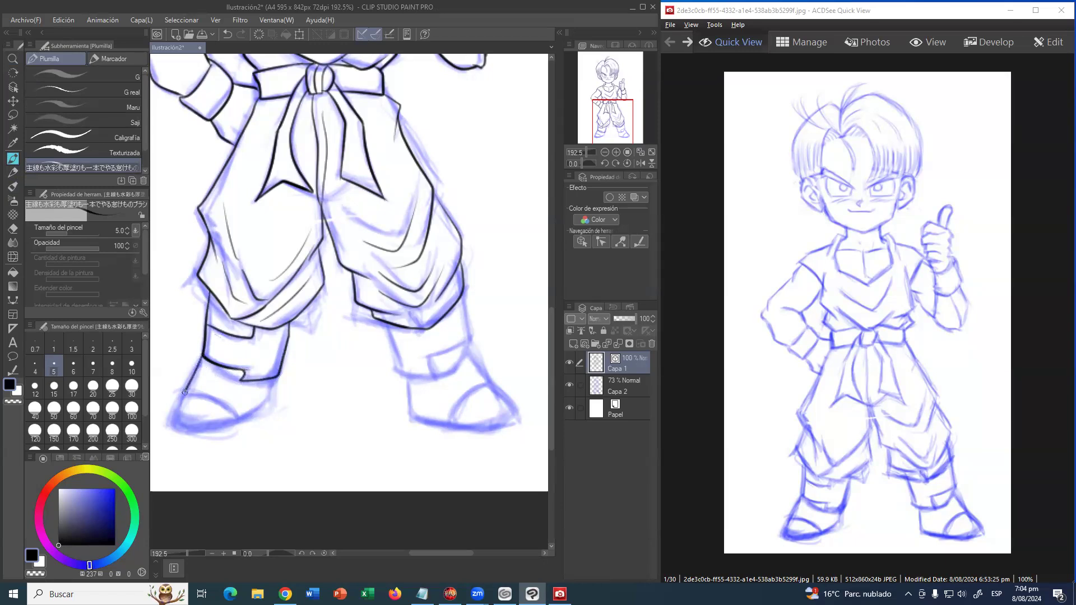
pyautogui.moveTo(218, 396); pyautogui.dragTo(237, 413)
pyautogui.moveTo(257, 410); pyautogui.dragTo(271, 398)
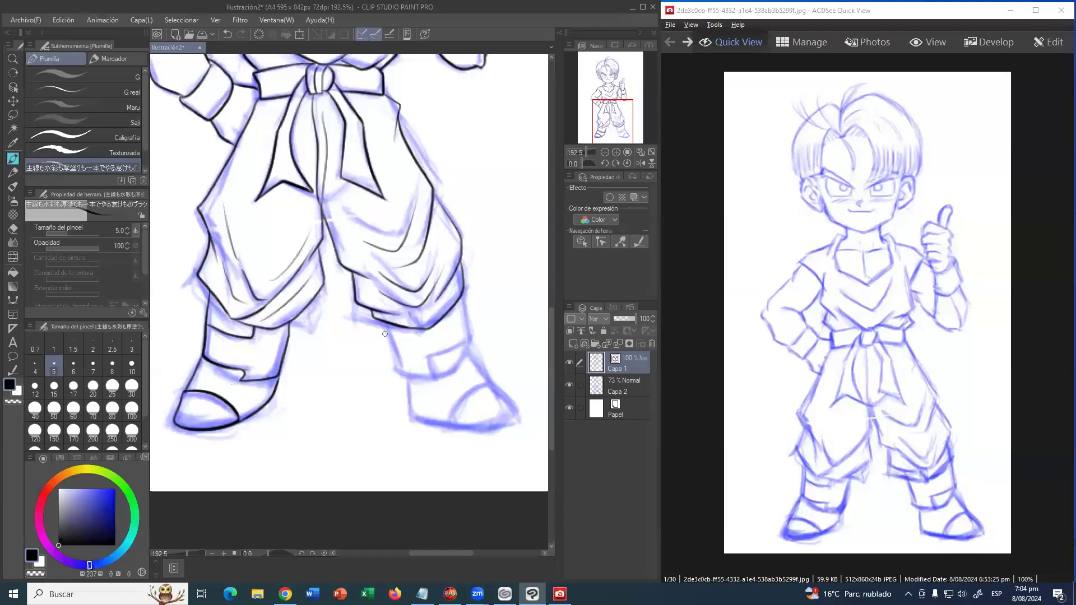
# - Ink the right-hand boot's shaft, notched ankle band, foot outline and curved toe cap over the sketch
pyautogui.moveTo(402, 332)
pyautogui.mouseDown()
pyautogui.moveTo(428, 330)
pyautogui.moveTo(388, 355)
pyautogui.moveTo(393, 372)
pyautogui.mouseUp()
pyautogui.hotkey('ctrl', 'z')
pyautogui.moveTo(378, 329)
pyautogui.mouseDown()
pyautogui.moveTo(391, 361)
pyautogui.moveTo(445, 381)
pyautogui.mouseUp()
pyautogui.moveTo(442, 356)
pyautogui.mouseDown()
pyautogui.moveTo(474, 344)
pyautogui.moveTo(464, 301)
pyautogui.mouseUp()
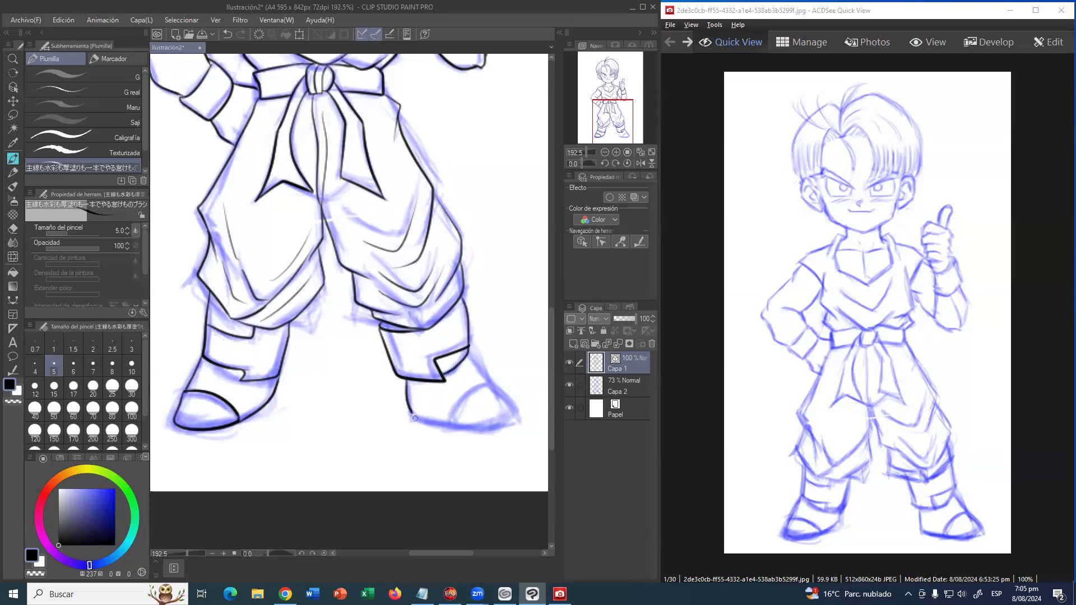
pyautogui.moveTo(490, 426)
pyautogui.mouseDown()
pyautogui.moveTo(522, 416)
pyautogui.moveTo(493, 382)
pyautogui.mouseUp()
pyautogui.moveTo(450, 422); pyautogui.dragTo(467, 395)
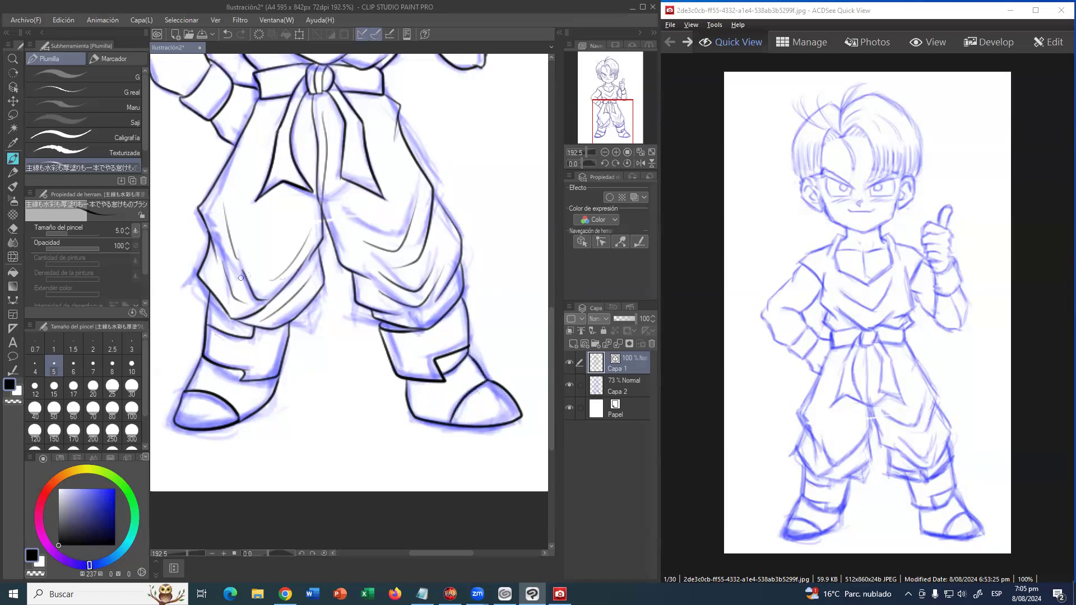
# - Delete the blue sketch layer Capa 2, leaving only the line art over the paper
pyautogui.scroll(3, 251, 194)
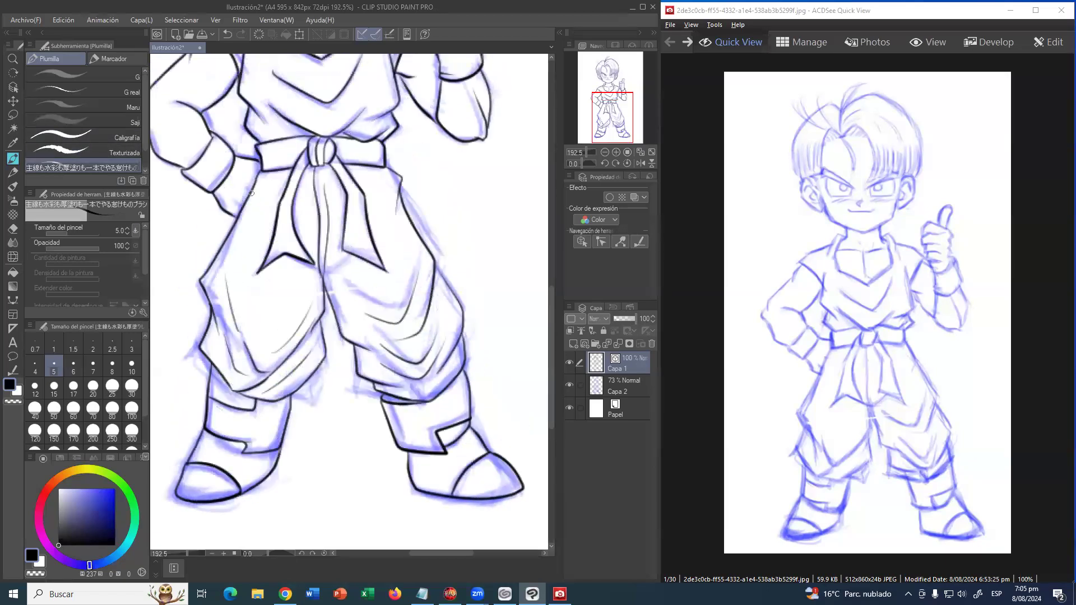
pyautogui.click(12, 60)
pyautogui.moveTo(298, 149); pyautogui.dragTo(342, 281)
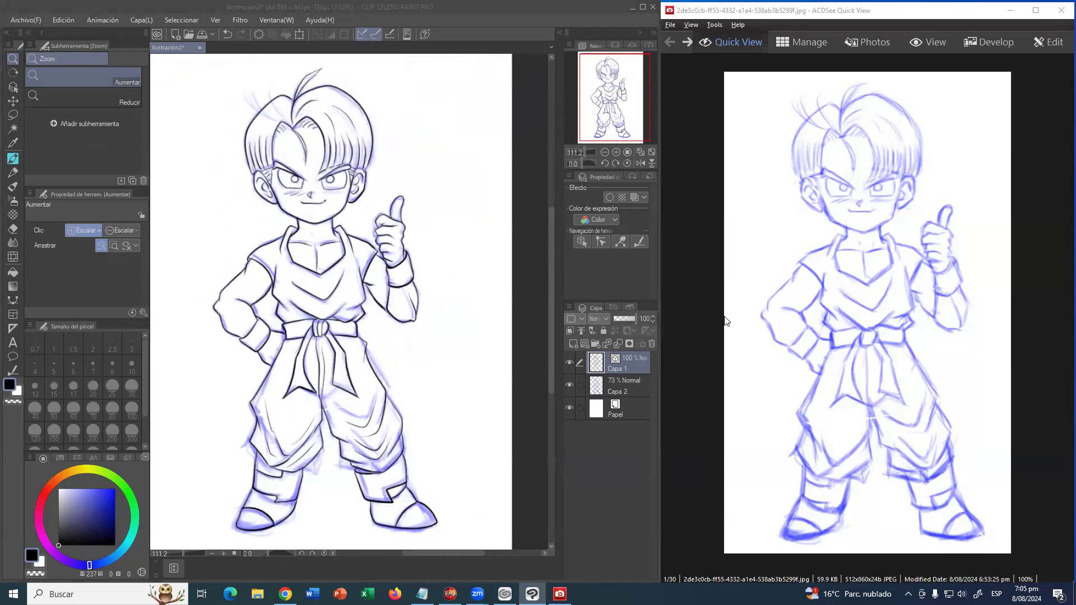
pyautogui.click(630, 389)
pyautogui.click(648, 344)
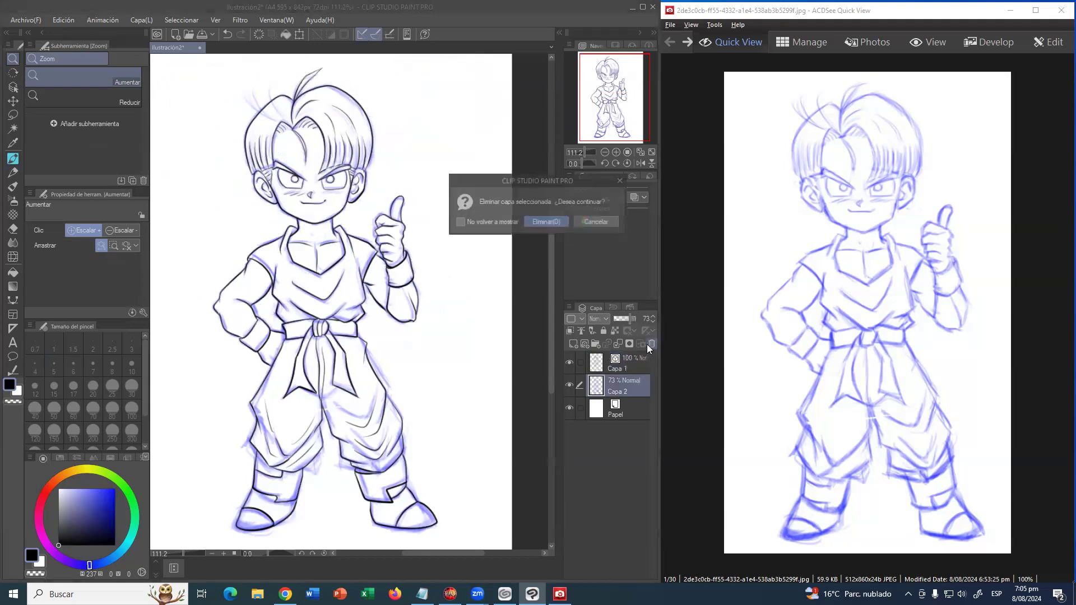
pyautogui.click(563, 224)
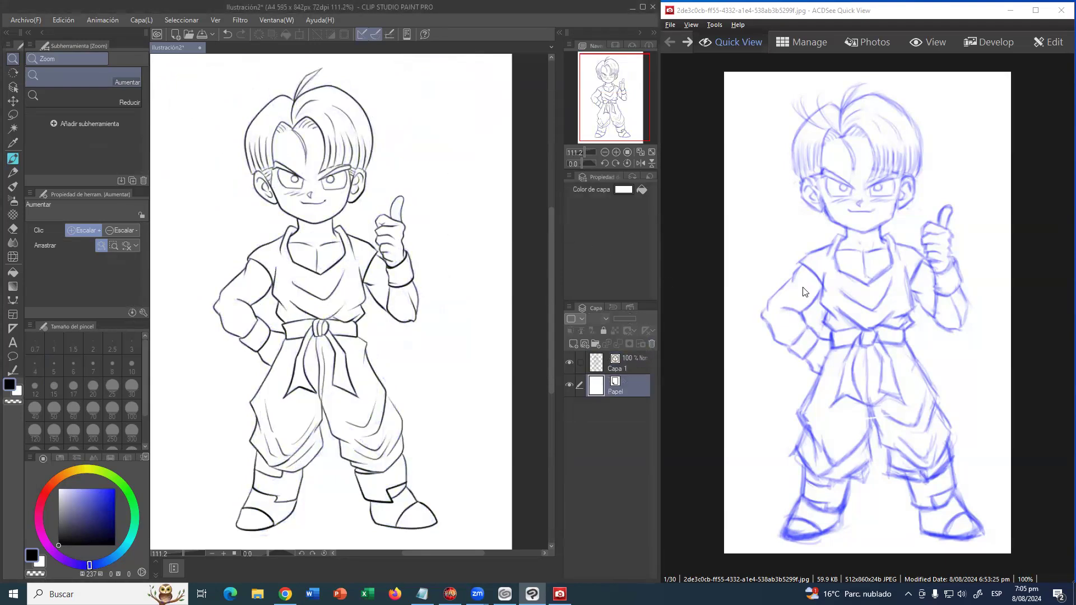
# - Open the coloured picture of the boy from the desktop as the ACDSee reference and return to the drawing
pyautogui.click(762, 161)
pyautogui.click(633, 9)
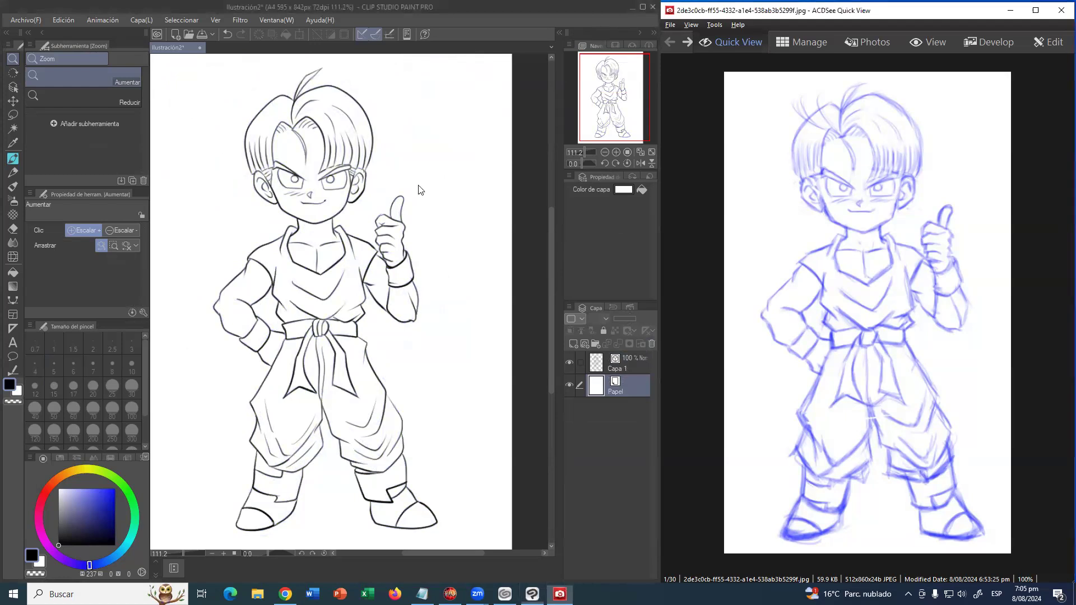
pyautogui.rightClick(339, 247)
pyautogui.click(469, 297)
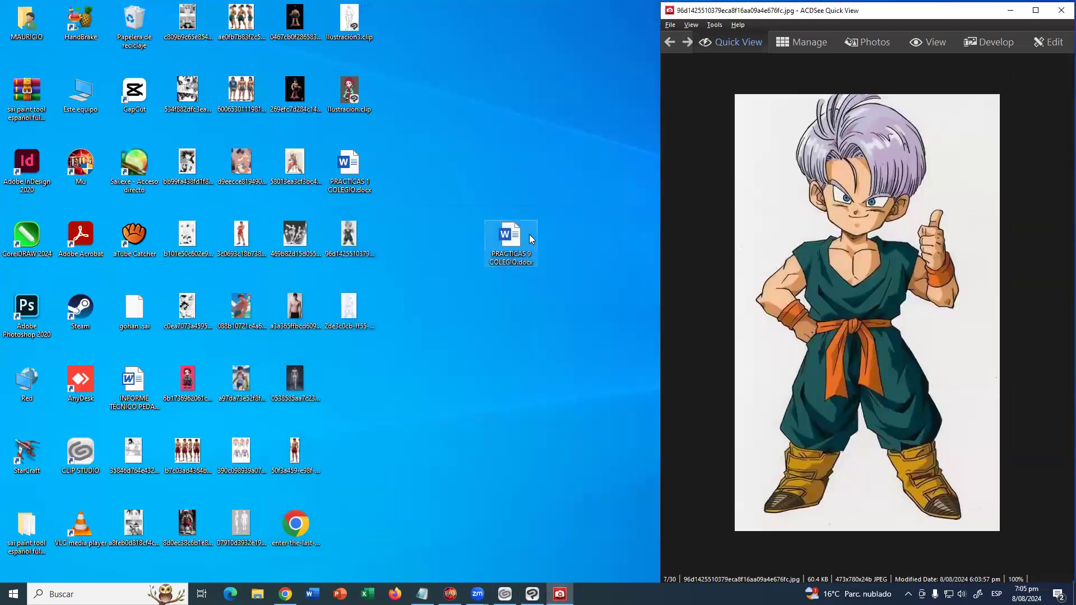
pyautogui.click(530, 593)
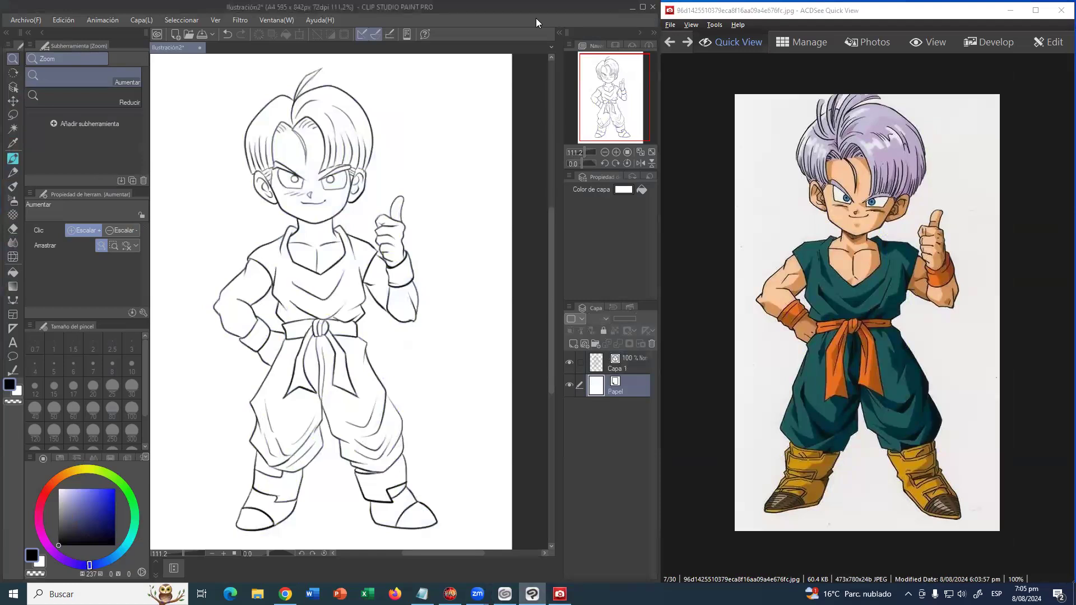
# - Ink thin fold lines on layer Capa 1 across the belt band on both sides of the knot
pyautogui.moveTo(366, 301); pyautogui.dragTo(371, 295)
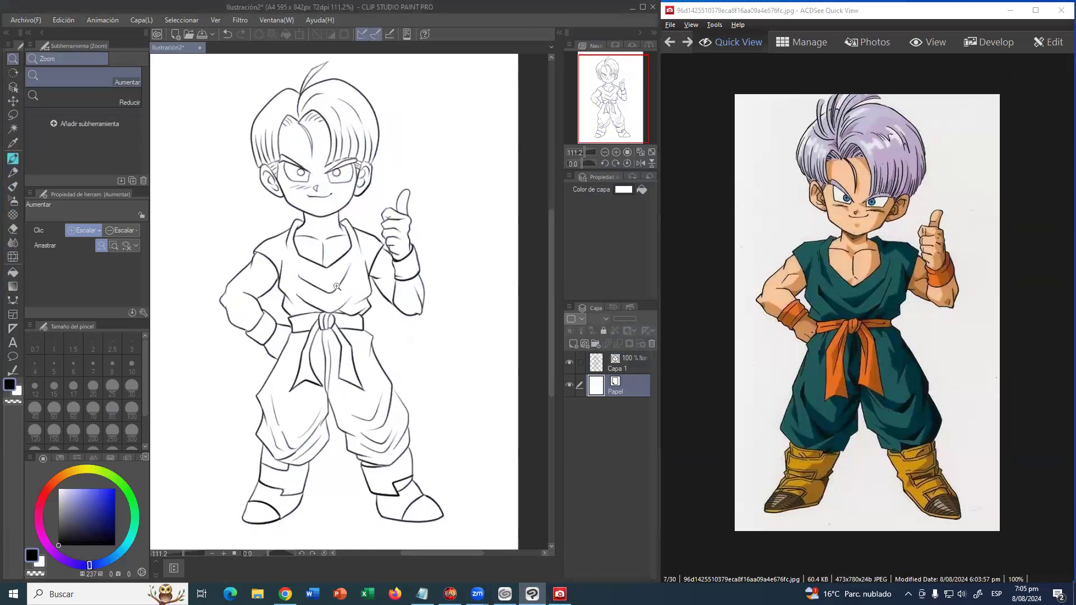
pyautogui.moveTo(321, 318); pyautogui.dragTo(350, 284)
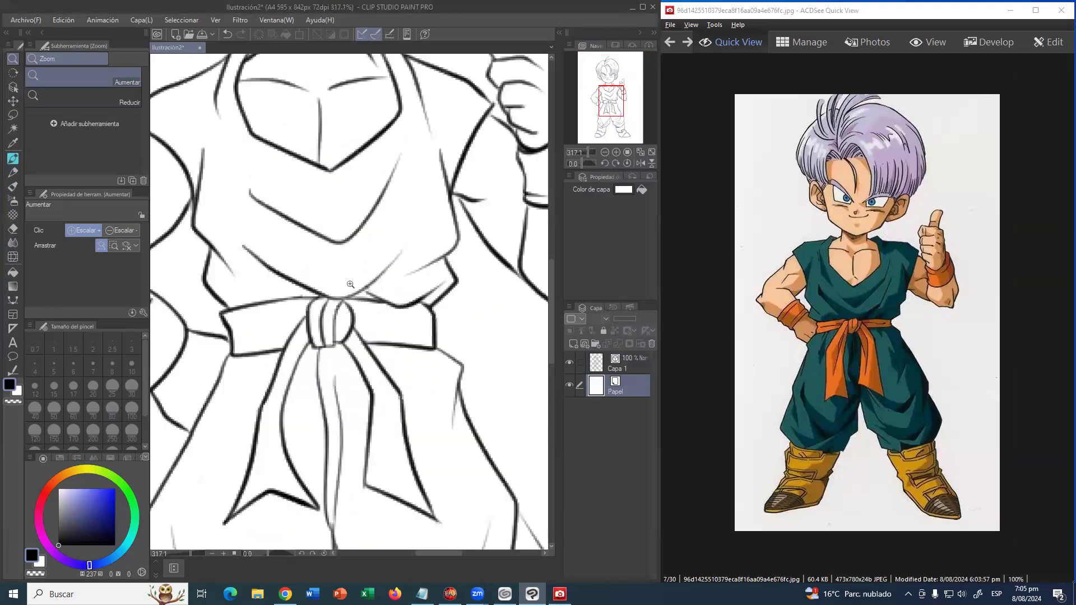
pyautogui.click(12, 159)
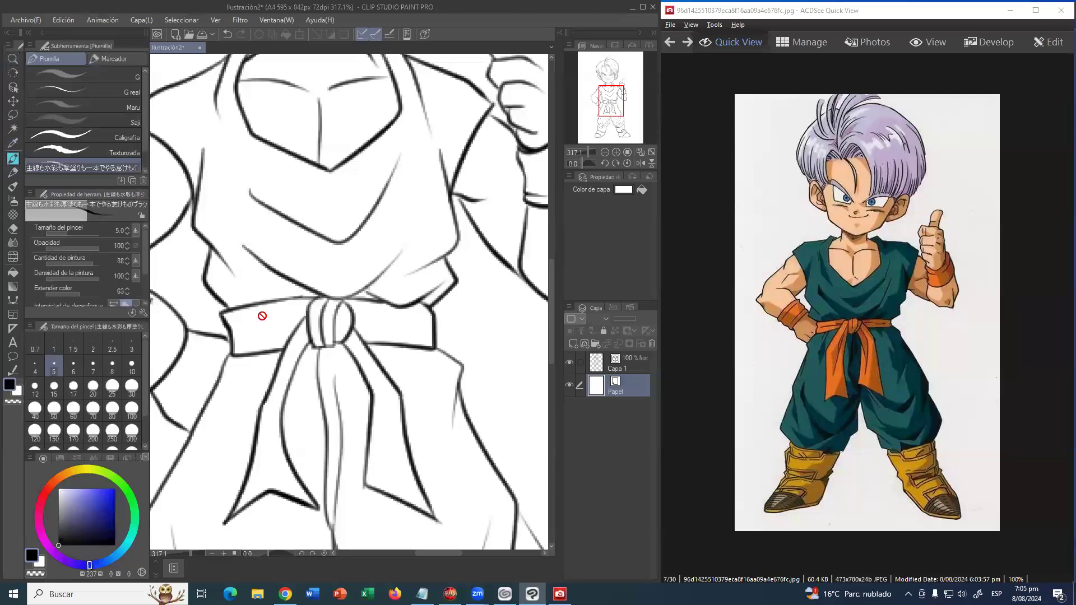
pyautogui.click(616, 367)
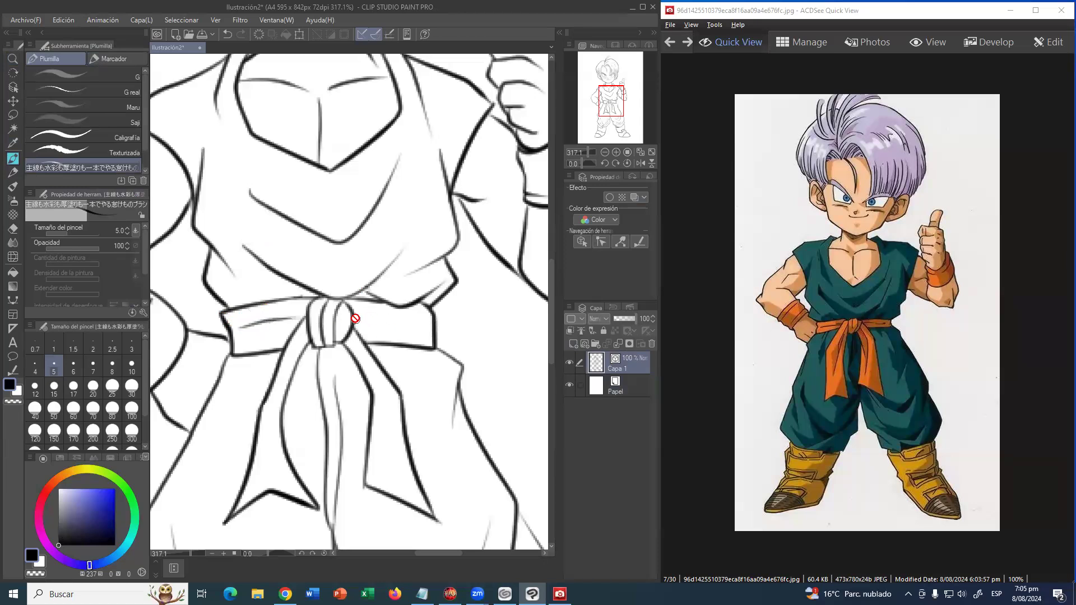
pyautogui.moveTo(409, 386); pyautogui.dragTo(413, 331)
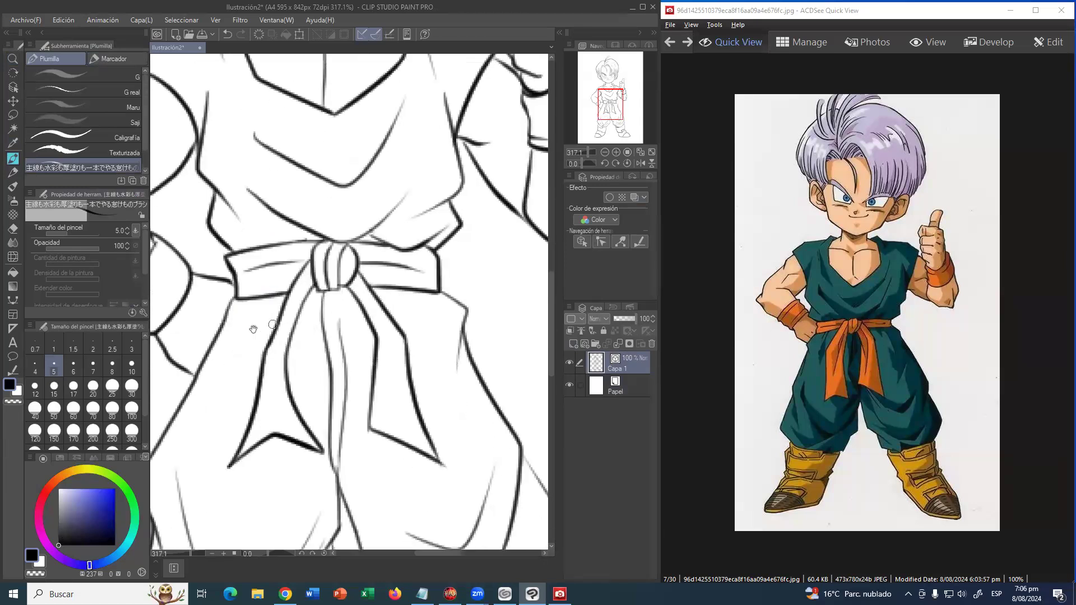
# - Add thin curved fold lines to both hips of the trousers just below the belt
pyautogui.moveTo(229, 376)
pyautogui.mouseDown()
pyautogui.moveTo(247, 391)
pyautogui.moveTo(241, 398)
pyautogui.moveTo(254, 328)
pyautogui.mouseUp()
pyautogui.moveTo(421, 340); pyautogui.dragTo(401, 297)
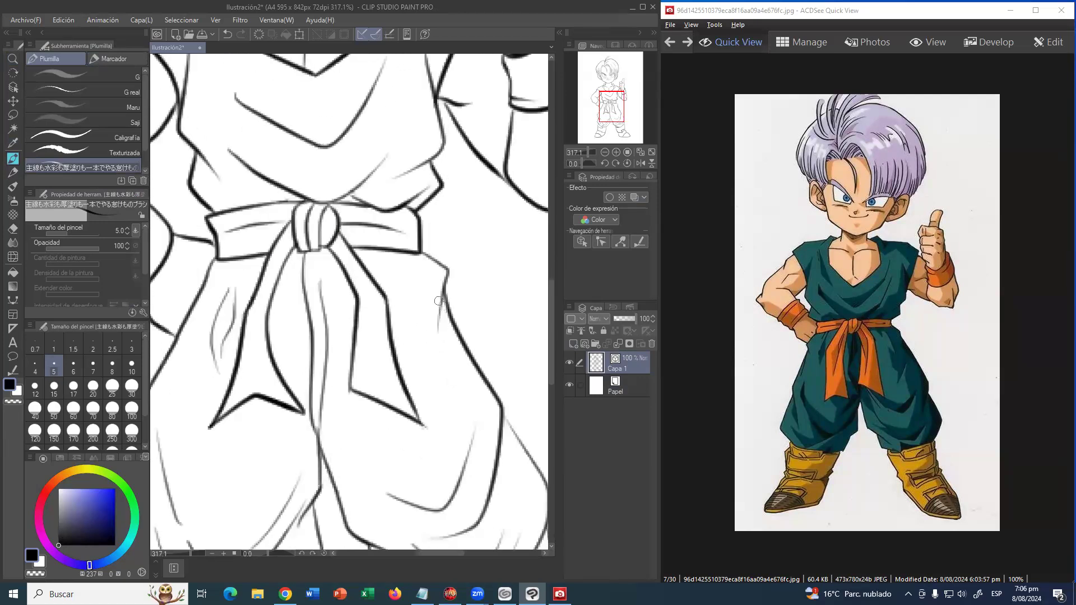
pyautogui.moveTo(393, 260); pyautogui.dragTo(424, 319)
pyautogui.moveTo(416, 290); pyautogui.dragTo(430, 327)
# - Erase the short crease beside the tunic on the thumbs-up arm and redraw it as a cleaner curve
pyautogui.moveTo(417, 268)
pyautogui.mouseDown()
pyautogui.moveTo(437, 321)
pyautogui.moveTo(425, 513)
pyautogui.mouseUp()
pyautogui.moveTo(470, 239)
pyautogui.mouseDown()
pyautogui.moveTo(420, 279)
pyautogui.moveTo(436, 253)
pyautogui.moveTo(434, 269)
pyautogui.moveTo(468, 293)
pyautogui.mouseUp()
pyautogui.hotkey('ctrl', 'z')
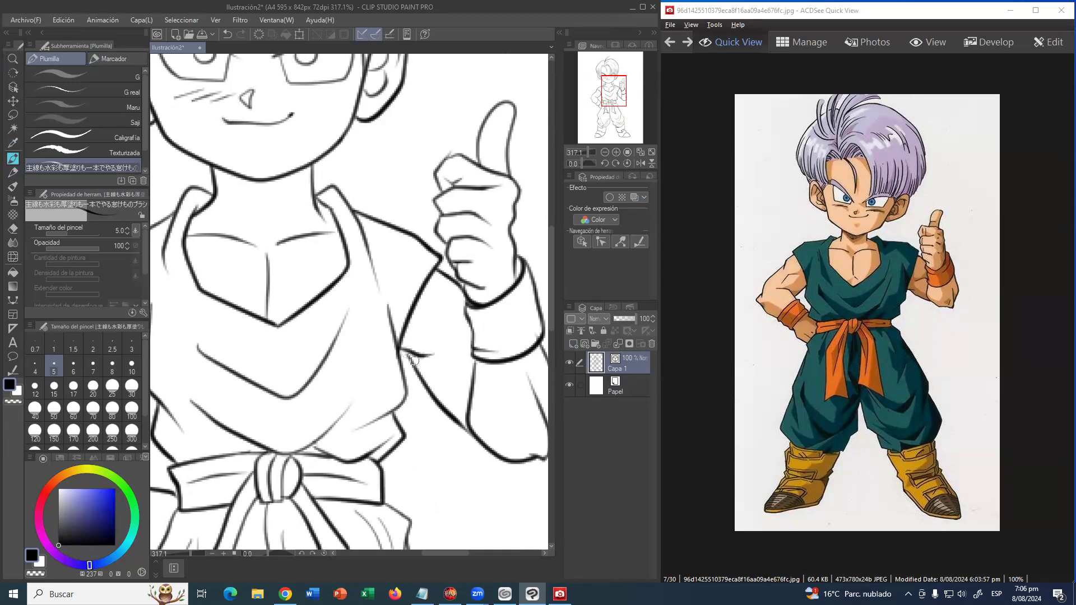
pyautogui.press('e')
pyautogui.moveTo(413, 346); pyautogui.dragTo(428, 351)
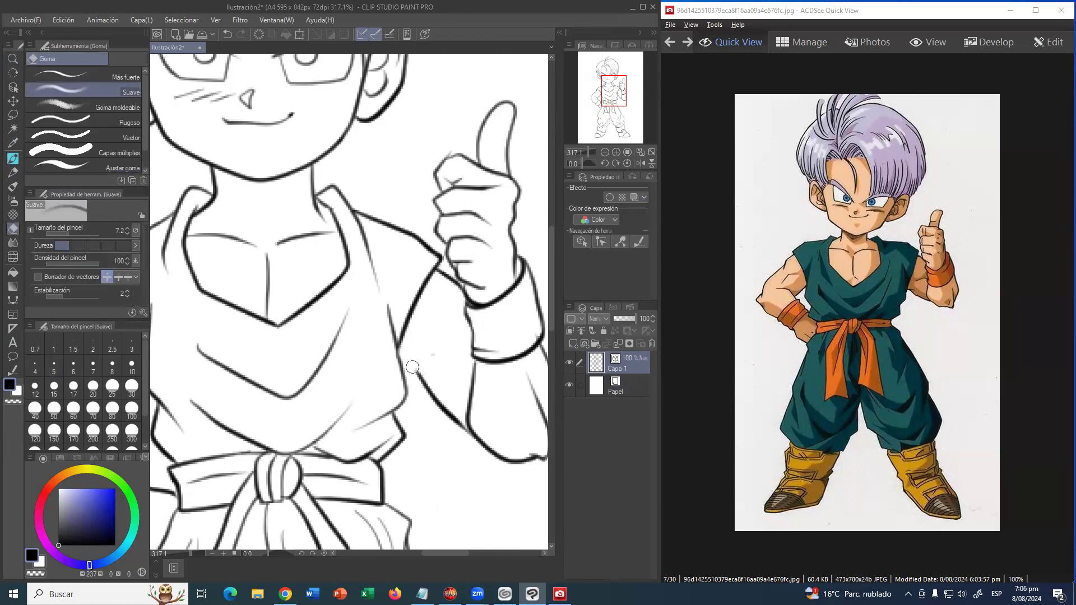
pyautogui.click(13, 173)
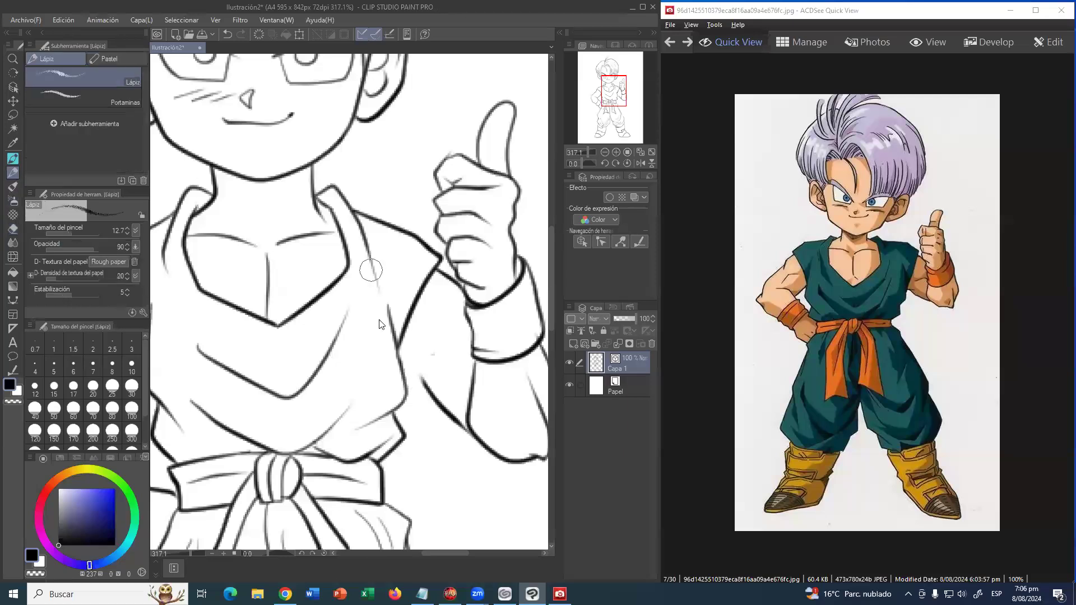
pyautogui.click(13, 158)
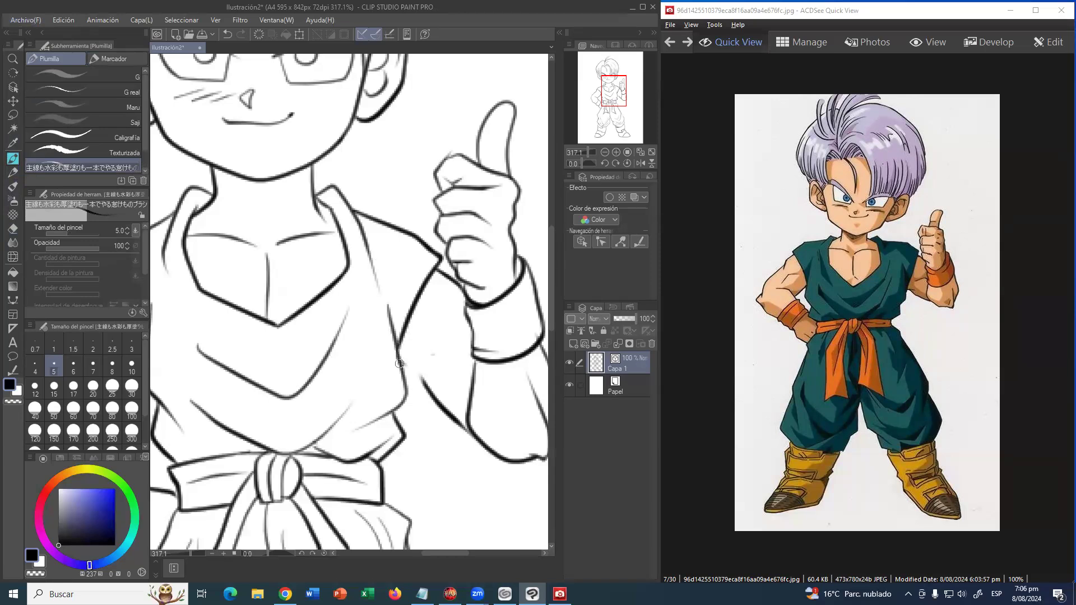
pyautogui.moveTo(405, 365); pyautogui.dragTo(458, 397)
# - Add fold lines across the thumbs-up arm's wristband and small crease lines on the thumb and fist
pyautogui.moveTo(444, 352)
pyautogui.mouseDown()
pyautogui.moveTo(385, 348)
pyautogui.moveTo(448, 313)
pyautogui.moveTo(448, 341)
pyautogui.moveTo(439, 340)
pyautogui.mouseUp()
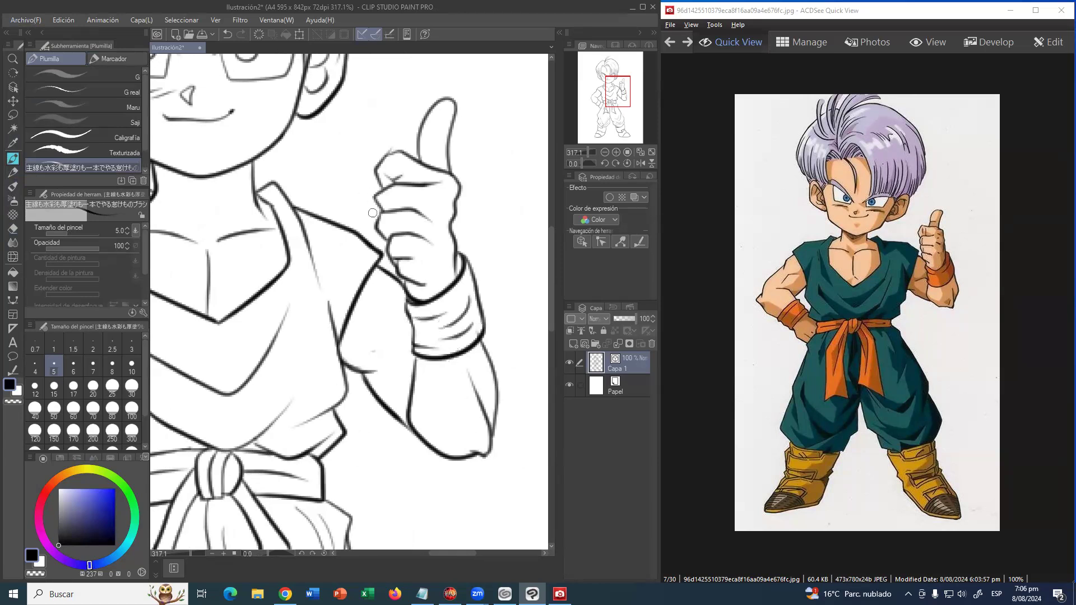
pyautogui.press('e')
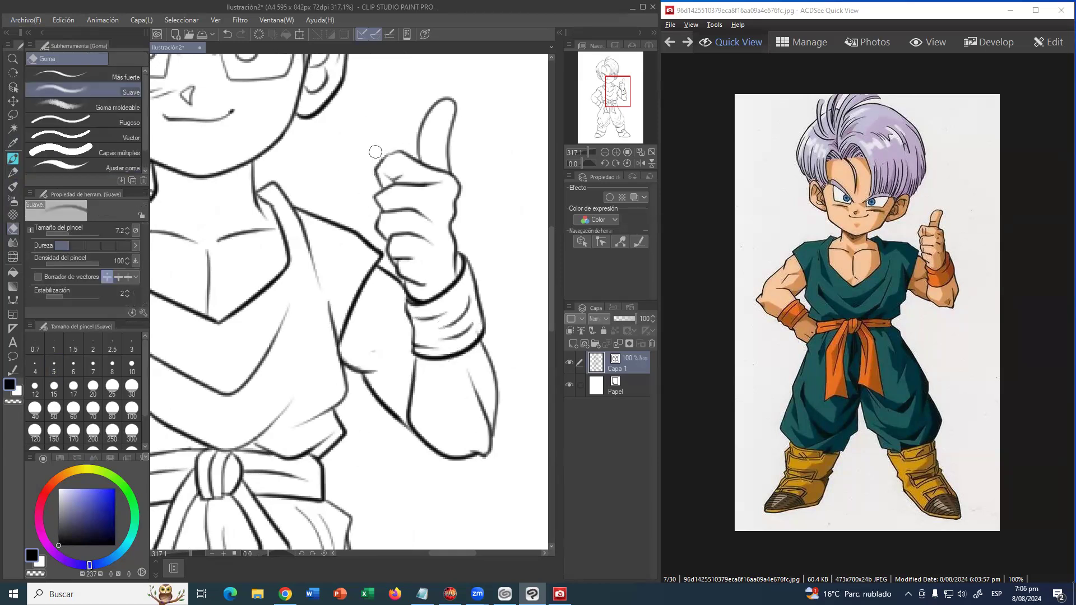
pyautogui.click(12, 158)
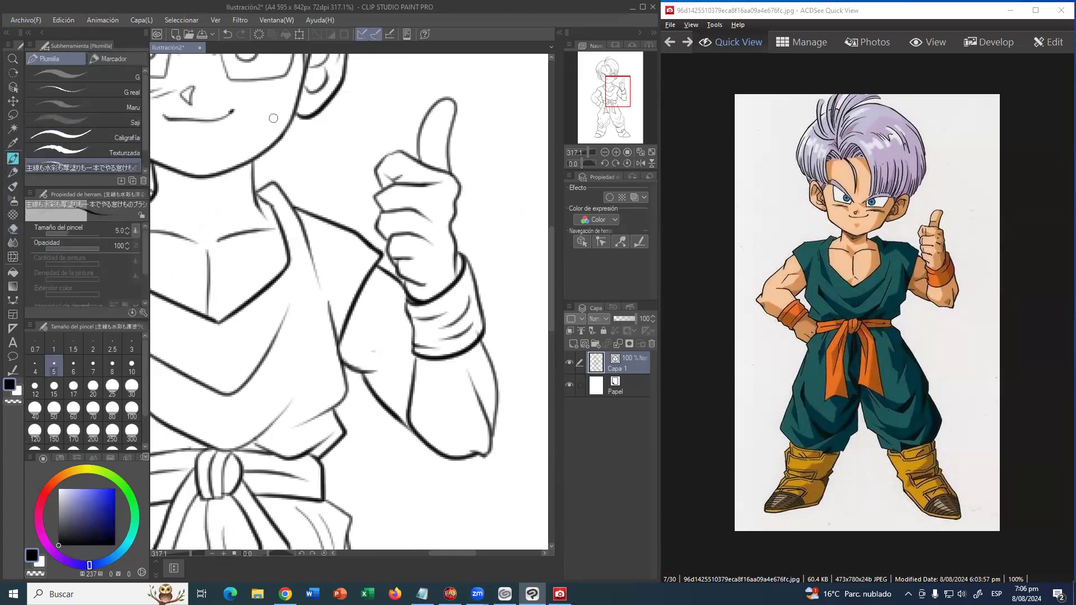
pyautogui.moveTo(418, 133); pyautogui.dragTo(433, 134)
pyautogui.moveTo(396, 160); pyautogui.dragTo(396, 165)
pyautogui.moveTo(401, 159)
pyautogui.mouseDown()
pyautogui.moveTo(393, 206)
pyautogui.moveTo(408, 229)
pyautogui.moveTo(389, 220)
pyautogui.moveTo(398, 245)
pyautogui.mouseUp()
pyautogui.moveTo(437, 245); pyautogui.dragTo(448, 251)
# - Ink two thin converging muscle lines down the neck between the chin and the collarbones
pyautogui.moveTo(244, 119); pyautogui.dragTo(406, 219)
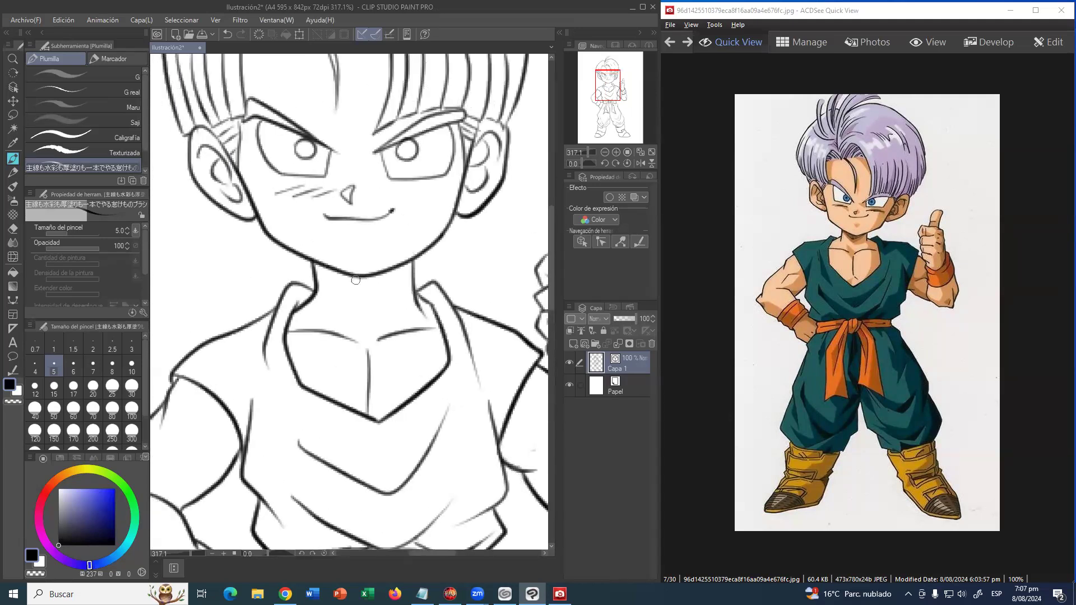
pyautogui.moveTo(330, 276); pyautogui.dragTo(365, 323)
pyautogui.moveTo(397, 275); pyautogui.dragTo(365, 327)
pyautogui.moveTo(373, 268); pyautogui.dragTo(380, 323)
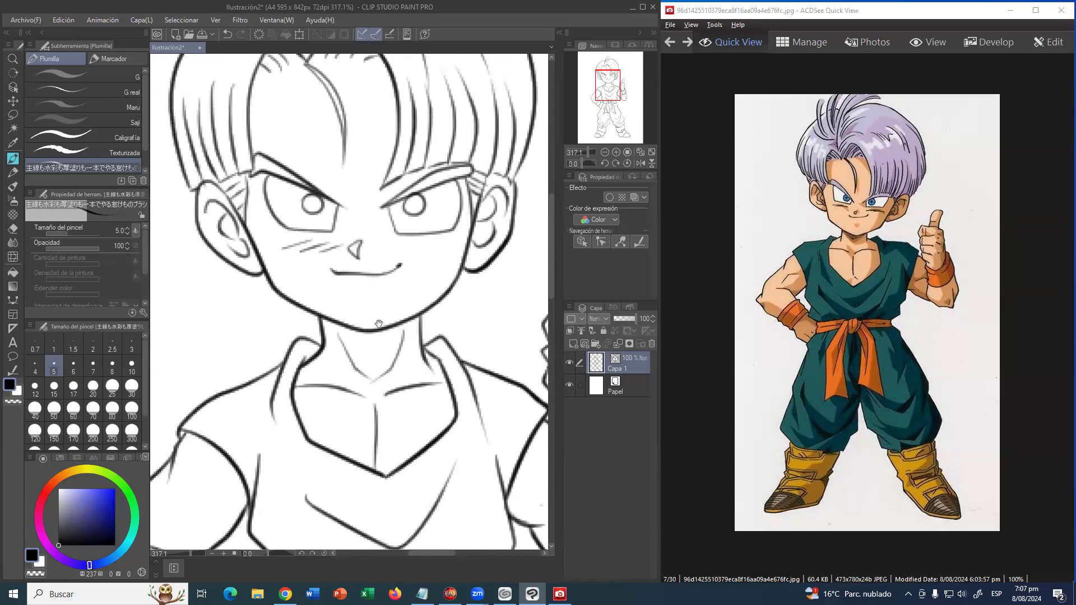
# - Draw slanted hatch marks on the cheek below the right-hand eye and reinforce the adjacent neck line
pyautogui.moveTo(390, 251); pyautogui.dragTo(447, 239)
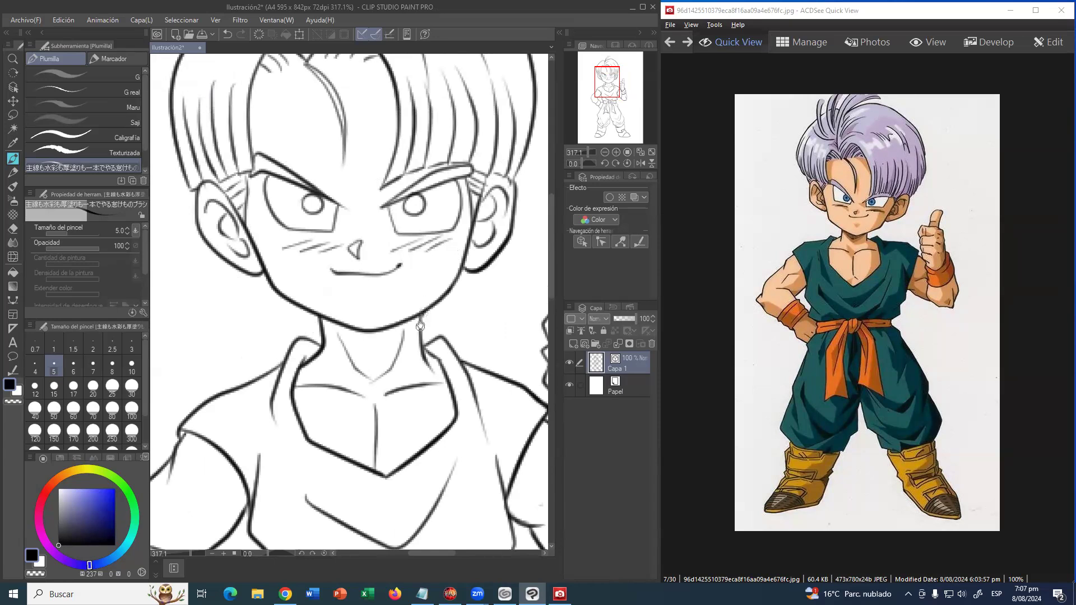
pyautogui.moveTo(420, 312)
pyautogui.mouseDown()
pyautogui.moveTo(420, 349)
pyautogui.moveTo(440, 382)
pyautogui.mouseUp()
# - Refine the wristband corner on the bent arm and draw short finger lines on the hand resting on the hip
pyautogui.moveTo(365, 391); pyautogui.dragTo(430, 226)
pyautogui.moveTo(225, 429)
pyautogui.mouseDown()
pyautogui.moveTo(306, 360)
pyautogui.moveTo(280, 325)
pyautogui.moveTo(278, 357)
pyautogui.mouseUp()
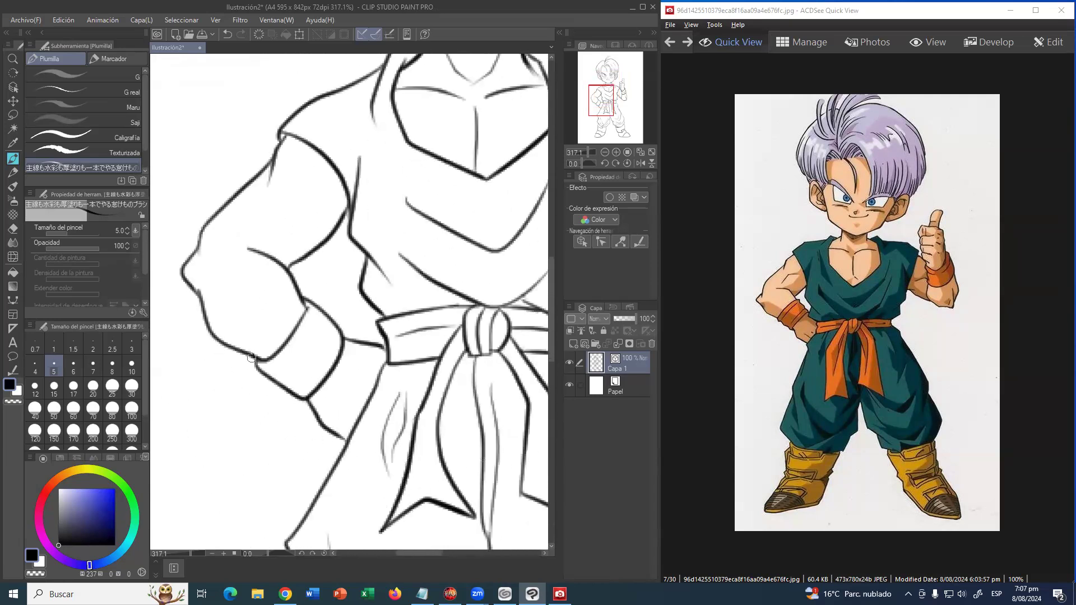
pyautogui.moveTo(301, 299); pyautogui.dragTo(303, 314)
pyautogui.moveTo(394, 371)
pyautogui.mouseDown()
pyautogui.moveTo(337, 363)
pyautogui.moveTo(312, 326)
pyautogui.mouseUp()
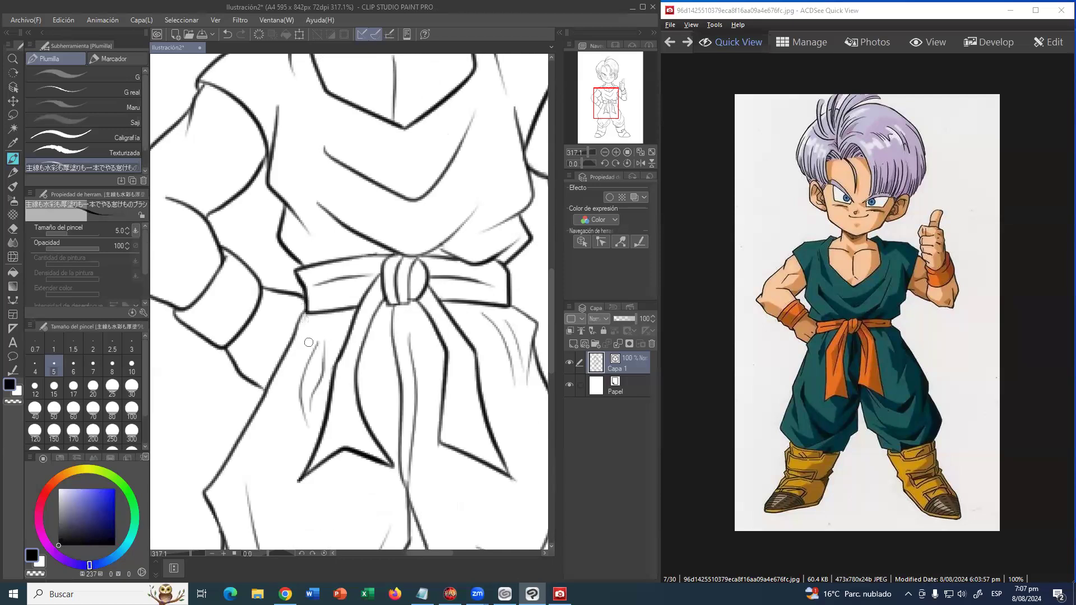
pyautogui.moveTo(261, 367); pyautogui.dragTo(277, 374)
# - Erase the line overshoot at the outer edge of the right-hand boot's strap
pyautogui.moveTo(341, 421); pyautogui.dragTo(338, 222)
pyautogui.moveTo(319, 377); pyautogui.dragTo(321, 270)
pyautogui.moveTo(356, 343); pyautogui.dragTo(394, 259)
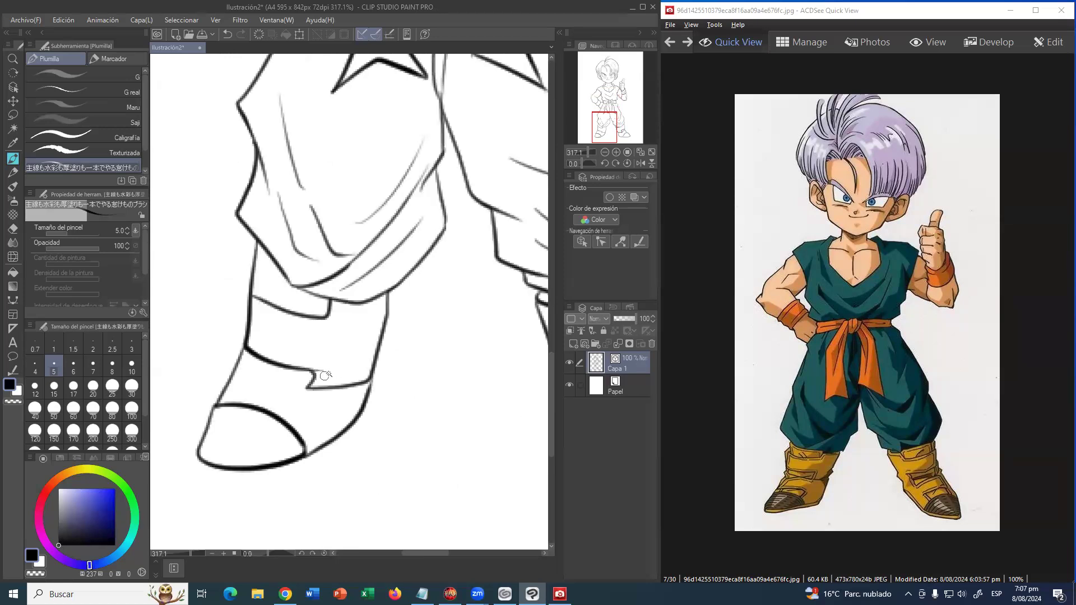
pyautogui.press('e')
pyautogui.moveTo(371, 374); pyautogui.dragTo(231, 374)
pyautogui.moveTo(475, 376); pyautogui.dragTo(390, 352)
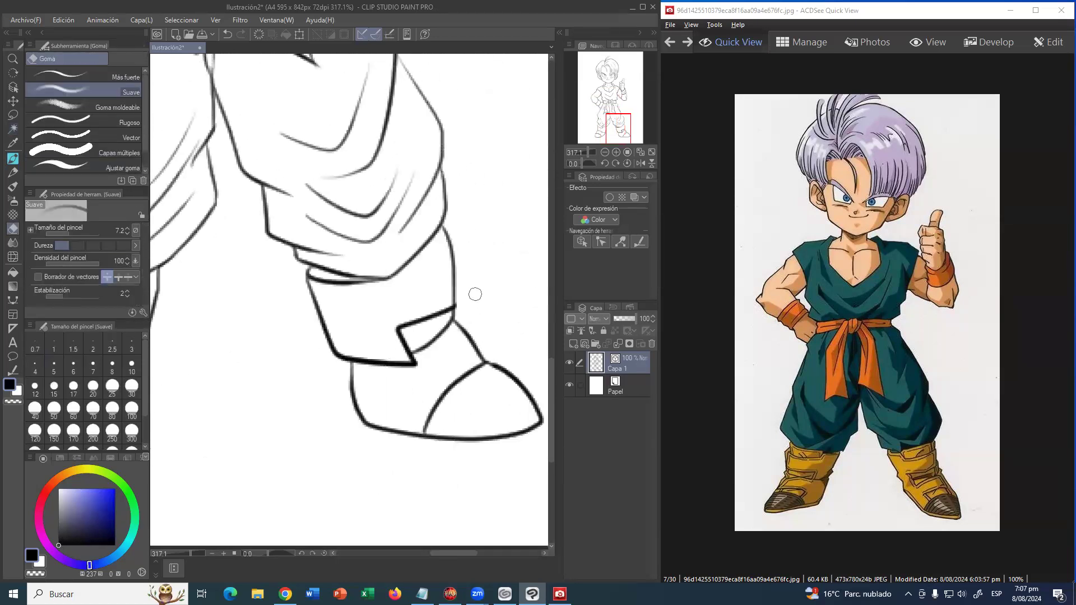
pyautogui.moveTo(463, 309); pyautogui.dragTo(462, 307)
# - Draw an inner outline with the pen inside the angular strap of the left-hand boot
pyautogui.hscroll(-5, 280, 324)
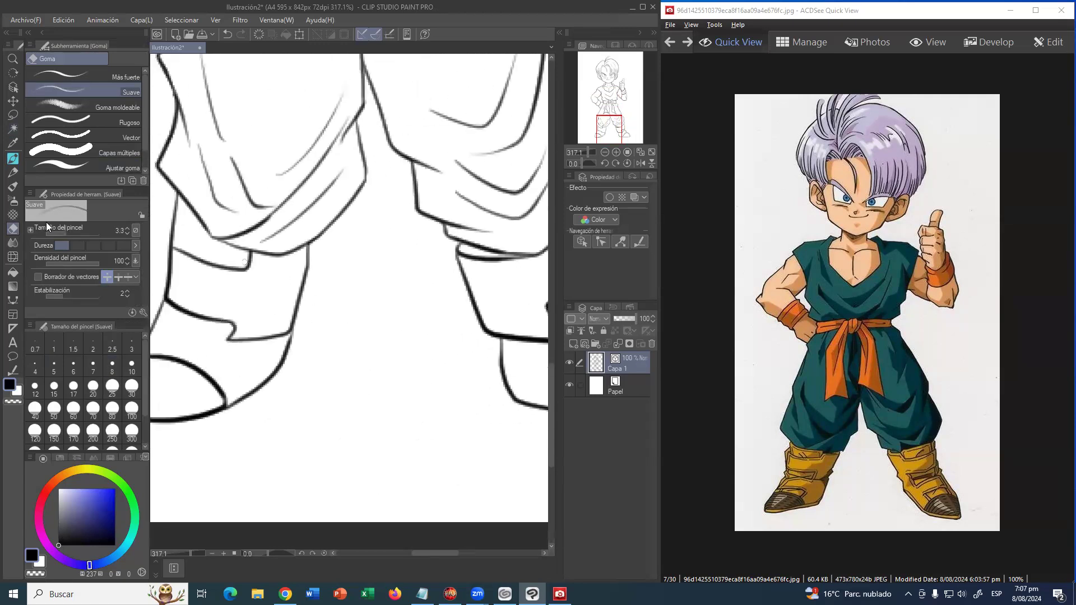
pyautogui.click(12, 159)
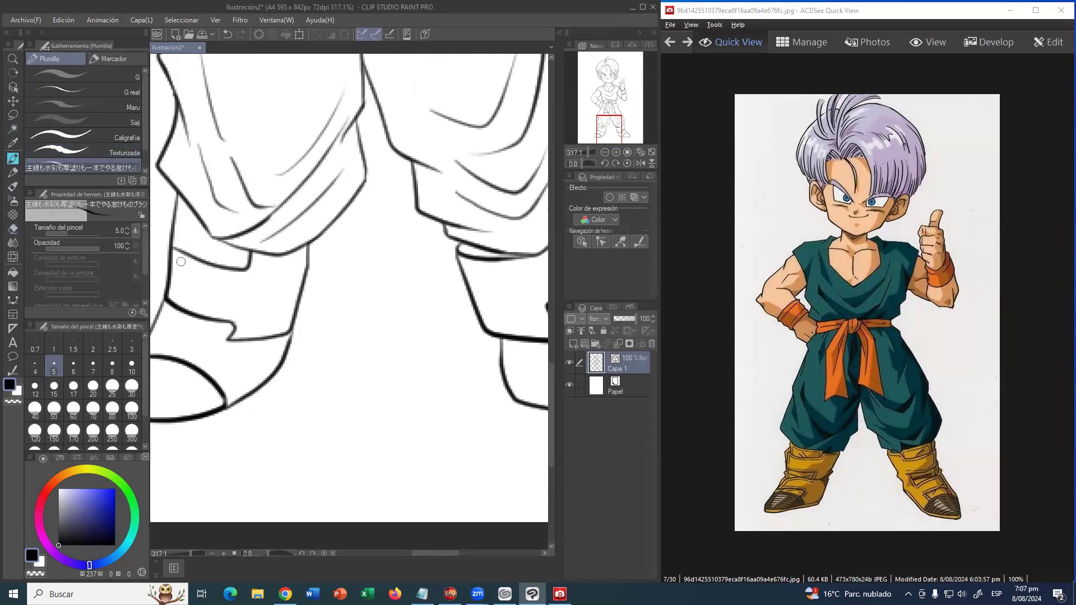
pyautogui.moveTo(186, 267)
pyautogui.mouseDown()
pyautogui.moveTo(246, 279)
pyautogui.moveTo(258, 255)
pyautogui.mouseUp()
pyautogui.moveTo(184, 262)
pyautogui.mouseDown()
pyautogui.moveTo(180, 297)
pyautogui.moveTo(250, 311)
pyautogui.moveTo(240, 339)
pyautogui.mouseUp()
# - Draw the inner strap outline and the upper band line on the right-hand boot, following the reference
pyautogui.moveTo(409, 291); pyautogui.dragTo(322, 299)
pyautogui.moveTo(424, 284)
pyautogui.mouseDown()
pyautogui.moveTo(481, 268)
pyautogui.moveTo(423, 276)
pyautogui.moveTo(473, 276)
pyautogui.moveTo(485, 258)
pyautogui.moveTo(491, 274)
pyautogui.moveTo(546, 236)
pyautogui.mouseUp()
pyautogui.moveTo(478, 276)
pyautogui.mouseDown()
pyautogui.moveTo(441, 279)
pyautogui.moveTo(483, 276)
pyautogui.moveTo(448, 274)
pyautogui.moveTo(461, 317)
pyautogui.moveTo(514, 321)
pyautogui.mouseUp()
pyautogui.moveTo(440, 261)
pyautogui.mouseDown()
pyautogui.moveTo(507, 252)
pyautogui.moveTo(430, 281)
pyautogui.mouseUp()
pyautogui.moveTo(471, 327)
pyautogui.mouseDown()
pyautogui.moveTo(465, 296)
pyautogui.moveTo(476, 330)
pyautogui.mouseUp()
pyautogui.moveTo(471, 329)
pyautogui.mouseDown()
pyautogui.moveTo(457, 295)
pyautogui.moveTo(522, 274)
pyautogui.mouseUp()
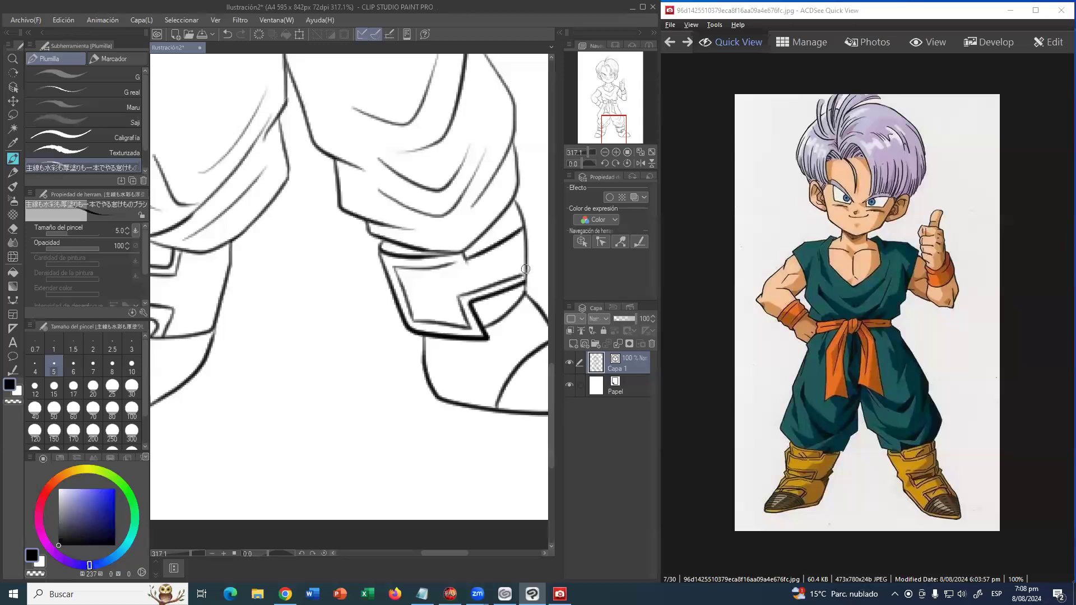
pyautogui.moveTo(454, 262)
pyautogui.mouseDown()
pyautogui.moveTo(457, 272)
pyautogui.moveTo(526, 239)
pyautogui.mouseUp()
# - Draw the curved line behind the toe cap and a sole line beneath the right-hand boot
pyautogui.moveTo(505, 401); pyautogui.dragTo(353, 328)
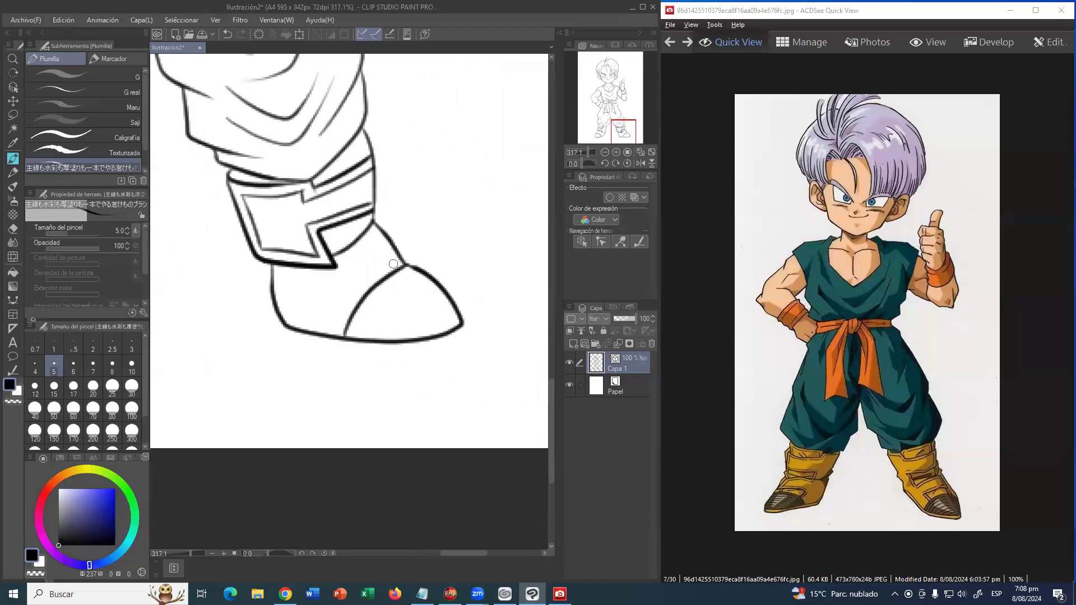
pyautogui.moveTo(385, 262)
pyautogui.mouseDown()
pyautogui.moveTo(399, 258)
pyautogui.moveTo(339, 326)
pyautogui.mouseUp()
pyautogui.hotkey('ctrl', 'z')
pyautogui.moveTo(395, 253)
pyautogui.mouseDown()
pyautogui.moveTo(352, 287)
pyautogui.moveTo(330, 335)
pyautogui.mouseUp()
pyautogui.moveTo(238, 340)
pyautogui.mouseDown()
pyautogui.moveTo(284, 330)
pyautogui.moveTo(373, 347)
pyautogui.moveTo(450, 339)
pyautogui.moveTo(465, 331)
pyautogui.moveTo(464, 316)
pyautogui.mouseUp()
# - Draw a sole line under the left-hand boot and a curved band line behind its toe cap
pyautogui.moveTo(299, 351); pyautogui.dragTo(632, 328)
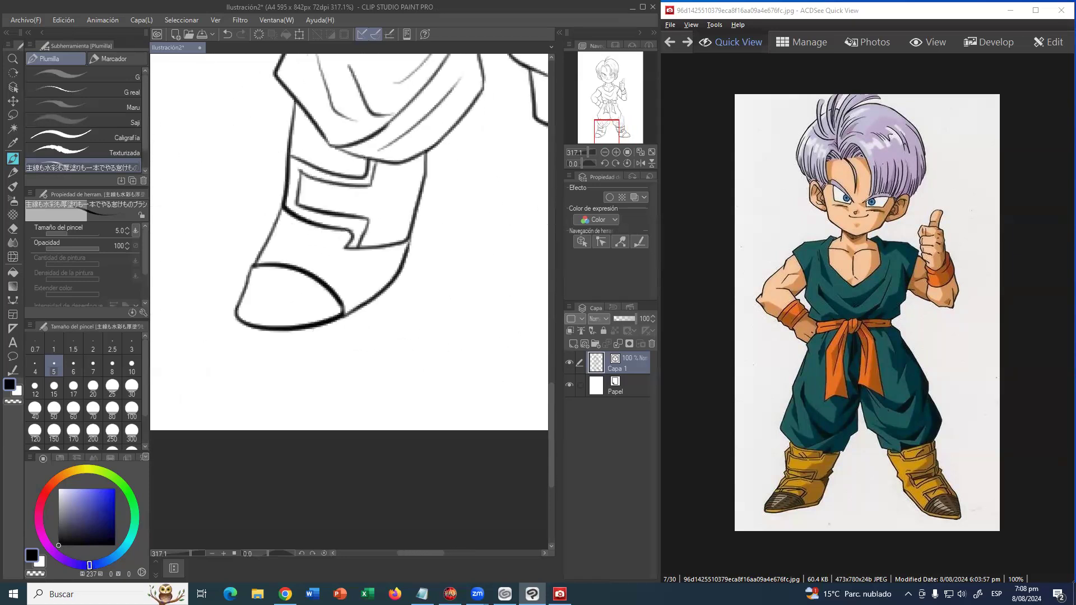
pyautogui.moveTo(237, 316)
pyautogui.mouseDown()
pyautogui.moveTo(244, 332)
pyautogui.moveTo(319, 333)
pyautogui.moveTo(367, 311)
pyautogui.moveTo(404, 264)
pyautogui.mouseUp()
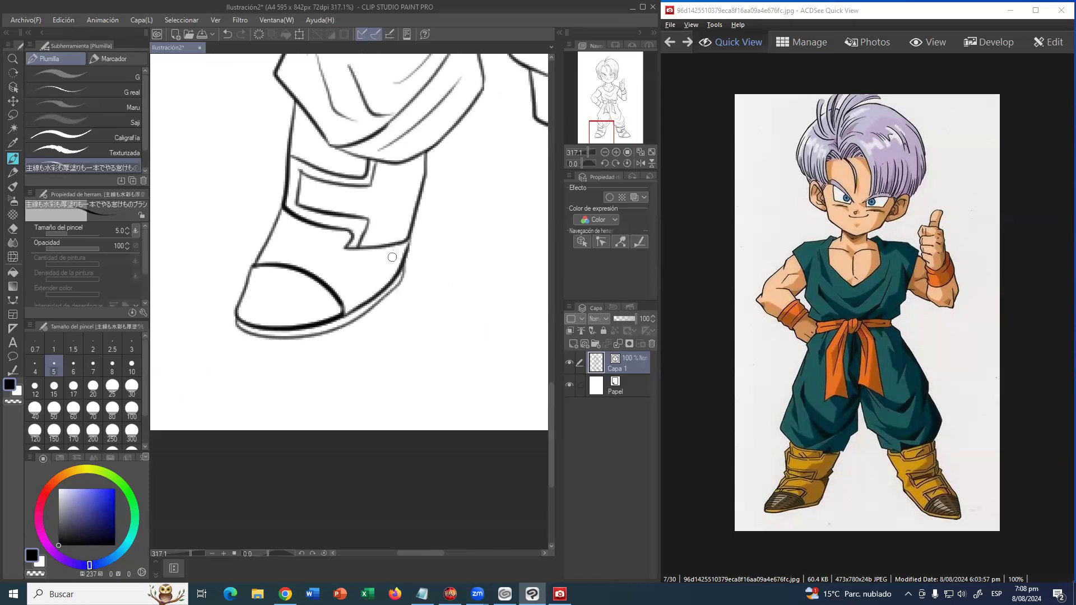
pyautogui.moveTo(261, 247)
pyautogui.mouseDown()
pyautogui.moveTo(294, 245)
pyautogui.moveTo(360, 277)
pyautogui.moveTo(372, 299)
pyautogui.mouseUp()
pyautogui.moveTo(544, 295)
pyautogui.mouseDown()
pyautogui.moveTo(366, 295)
pyautogui.moveTo(402, 283)
pyautogui.moveTo(409, 292)
pyautogui.mouseUp()
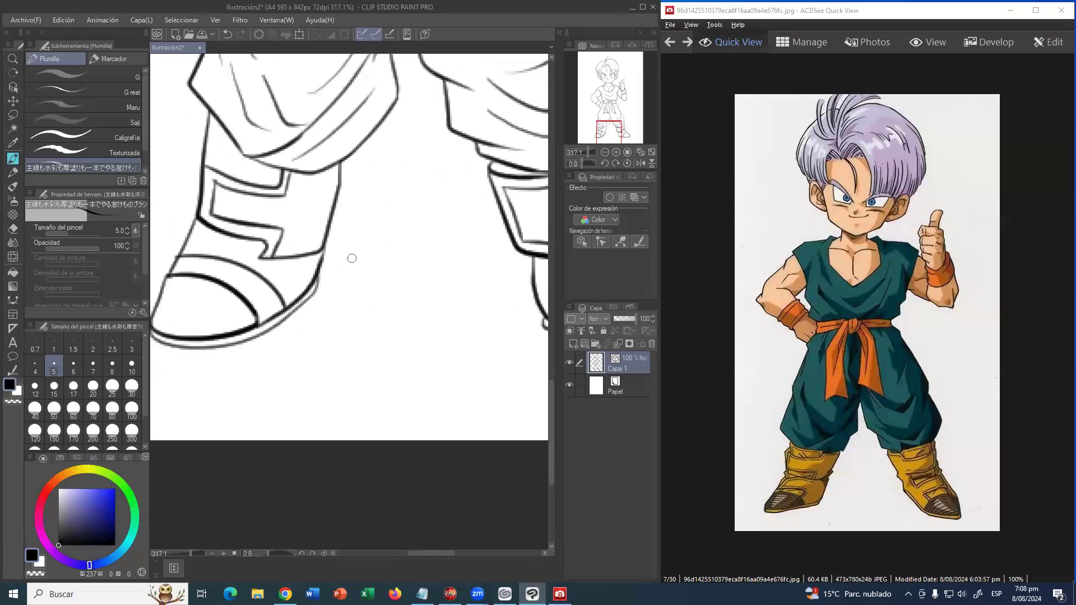
# - Erase the front outline and sole of the left-hand boot's toe with the Suave eraser, cleaning the remaining line ends
pyautogui.click(13, 59)
pyautogui.moveTo(347, 269); pyautogui.dragTo(364, 309)
pyautogui.scroll(3, 365, 309)
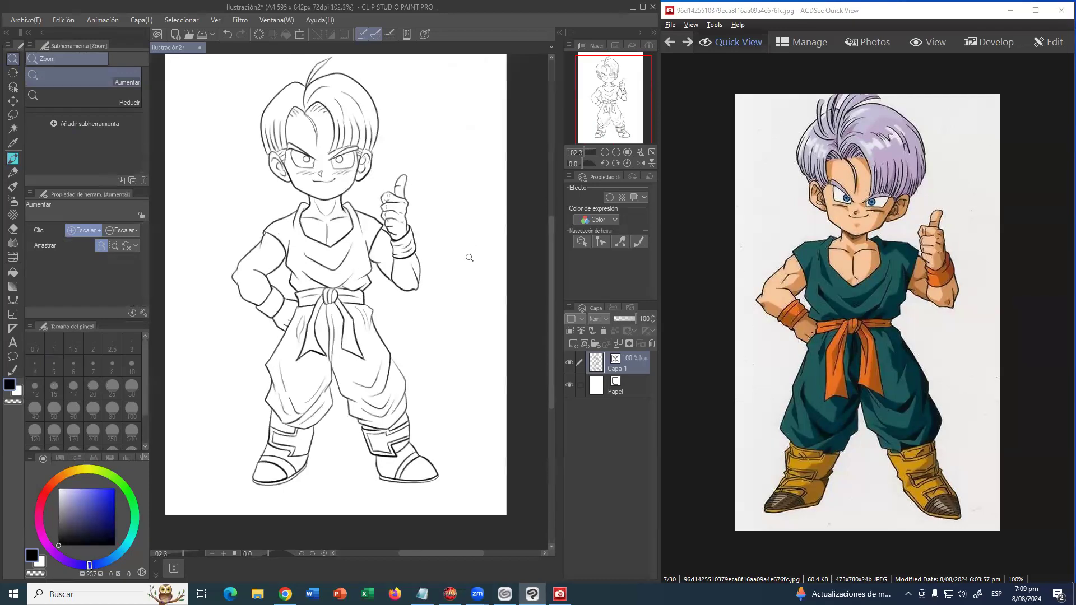
pyautogui.click(310, 461)
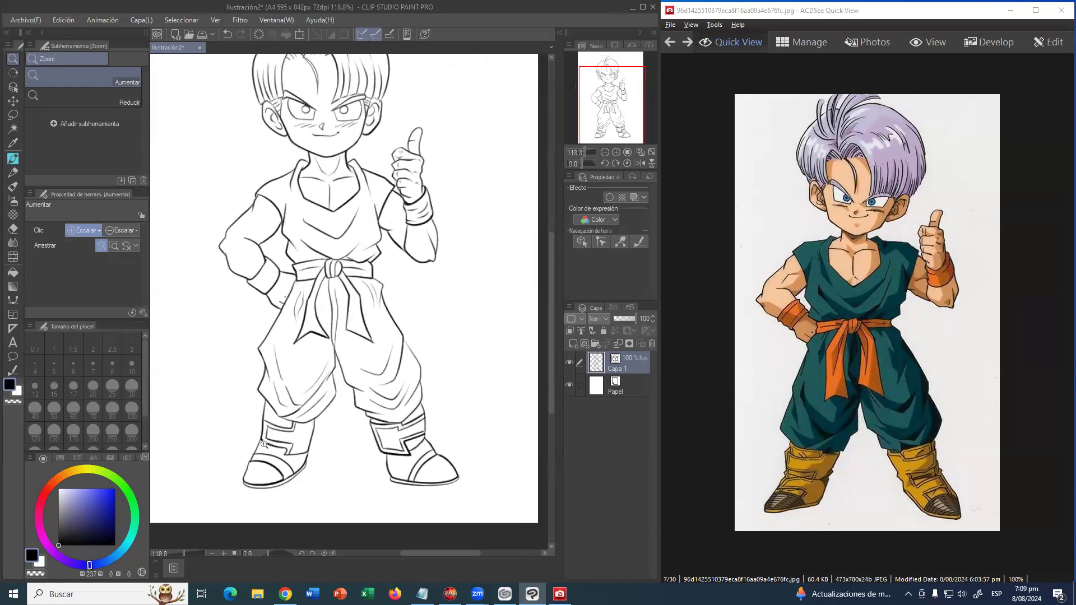
pyautogui.press('e')
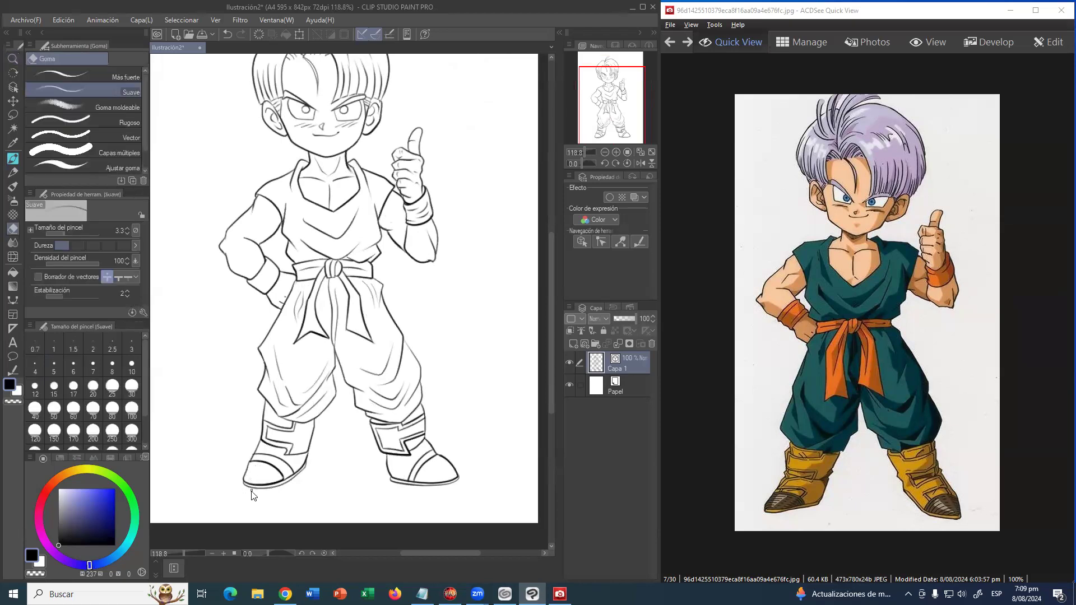
pyautogui.moveTo(257, 492)
pyautogui.mouseDown()
pyautogui.moveTo(243, 480)
pyautogui.moveTo(258, 493)
pyautogui.moveTo(274, 487)
pyautogui.mouseUp()
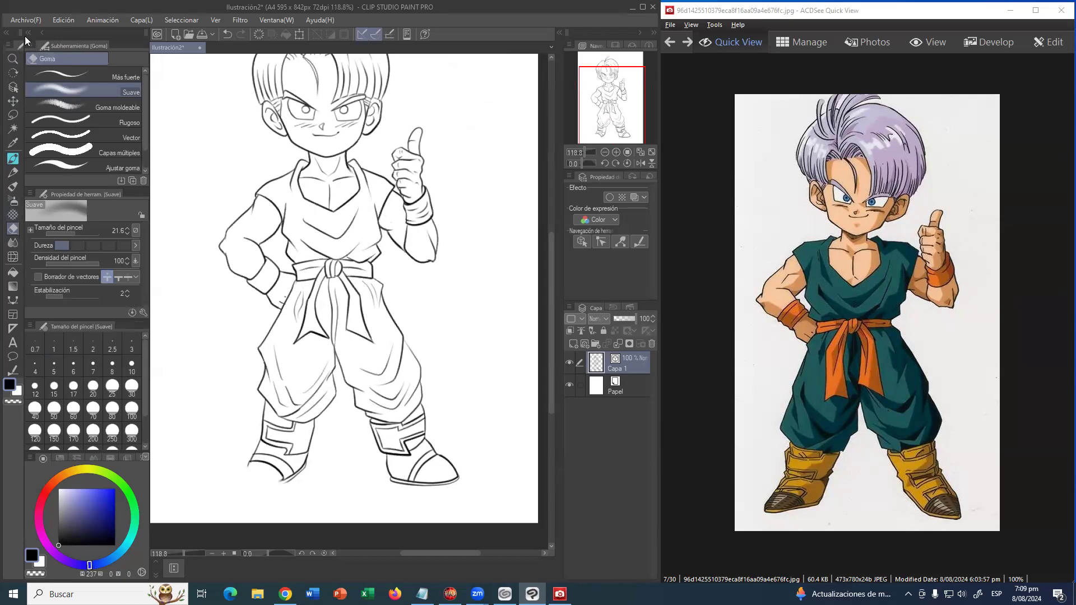
pyautogui.click(9, 59)
pyautogui.moveTo(312, 441); pyautogui.dragTo(350, 437)
pyautogui.moveTo(355, 356)
pyautogui.mouseDown()
pyautogui.moveTo(387, 341)
pyautogui.moveTo(427, 254)
pyautogui.mouseUp()
pyautogui.moveTo(236, 399)
pyautogui.mouseDown()
pyautogui.moveTo(227, 374)
pyautogui.moveTo(214, 375)
pyautogui.mouseUp()
pyautogui.press('e')
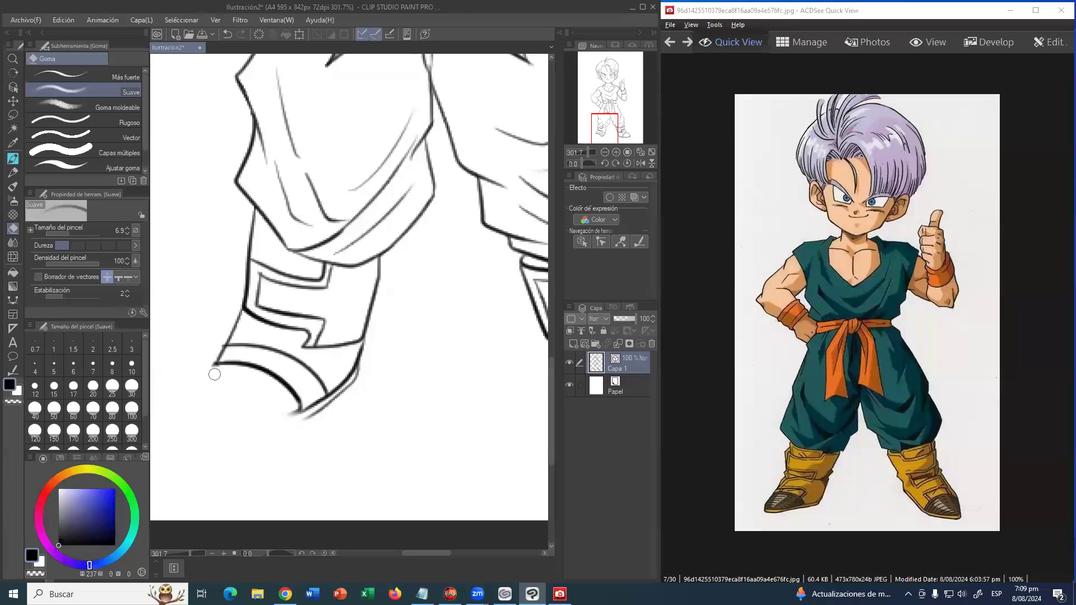
# - Redraw the left-hand boot's toe cap outline and sole with the pen, making the toe longer
pyautogui.click(12, 59)
pyautogui.moveTo(314, 195); pyautogui.dragTo(302, 218)
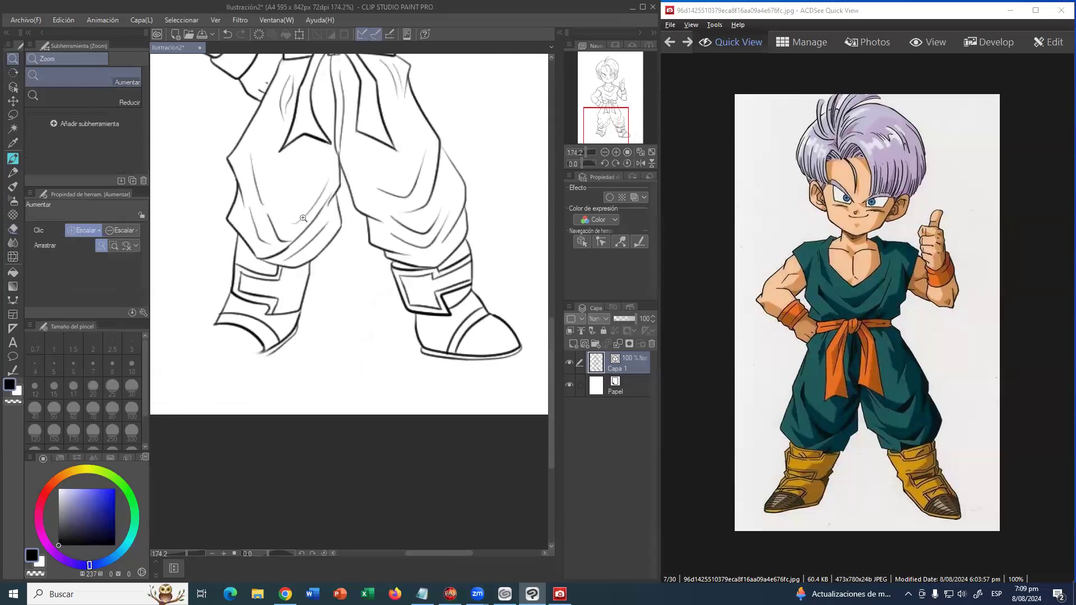
pyautogui.click(13, 159)
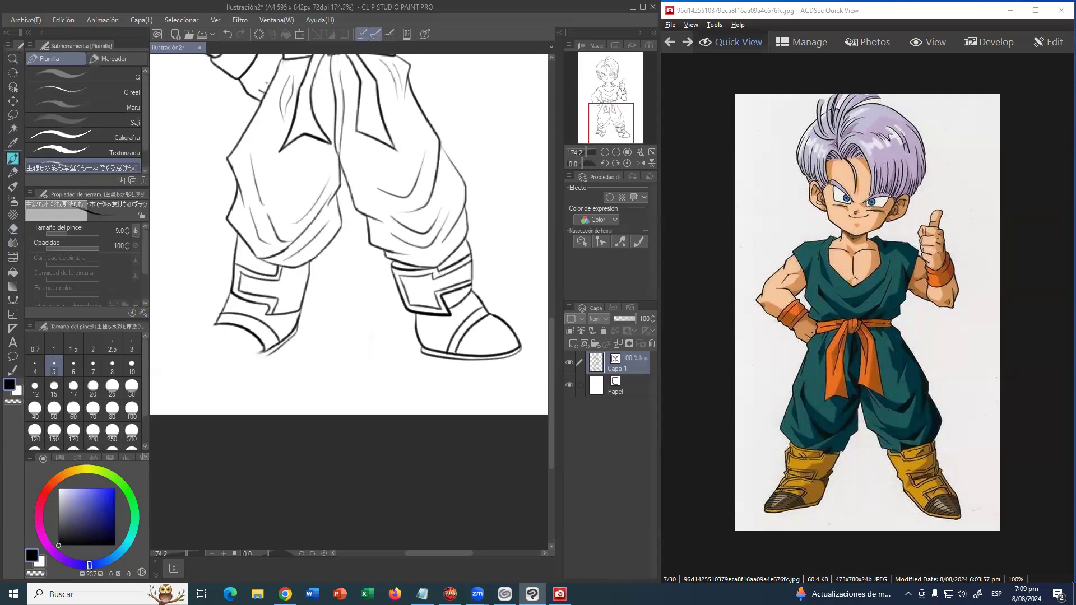
pyautogui.moveTo(215, 324); pyautogui.dragTo(198, 351)
pyautogui.hotkey('ctrl', 'z')
pyautogui.moveTo(207, 331)
pyautogui.mouseDown()
pyautogui.moveTo(225, 360)
pyautogui.moveTo(269, 348)
pyautogui.mouseUp()
pyautogui.moveTo(224, 363); pyautogui.dragTo(275, 348)
pyautogui.hotkey('ctrl', 'z')
pyautogui.moveTo(201, 358)
pyautogui.mouseDown()
pyautogui.moveTo(237, 365)
pyautogui.moveTo(283, 341)
pyautogui.mouseUp()
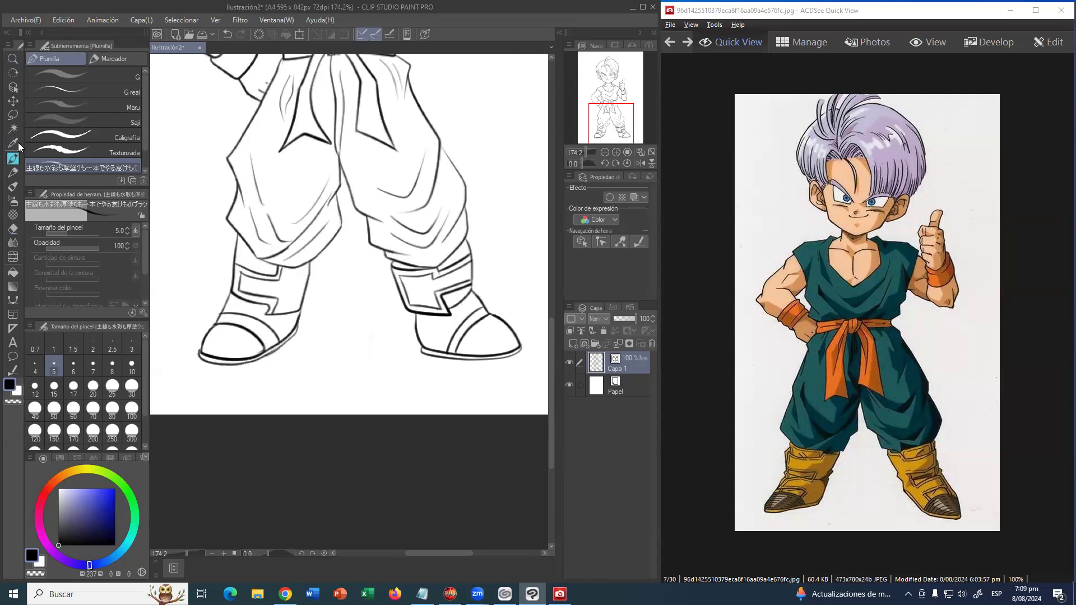
# - Try to draw a muscle line on the upper part of the bent arm
pyautogui.click(12, 58)
pyautogui.keyDown('alt'); pyautogui.click(434, 204); pyautogui.keyUp('alt')
pyautogui.moveTo(448, 196); pyautogui.dragTo(414, 336)
pyautogui.keyDown('alt'); pyautogui.click(429, 294); pyautogui.keyUp('alt')
pyautogui.moveTo(431, 275); pyautogui.dragTo(406, 346)
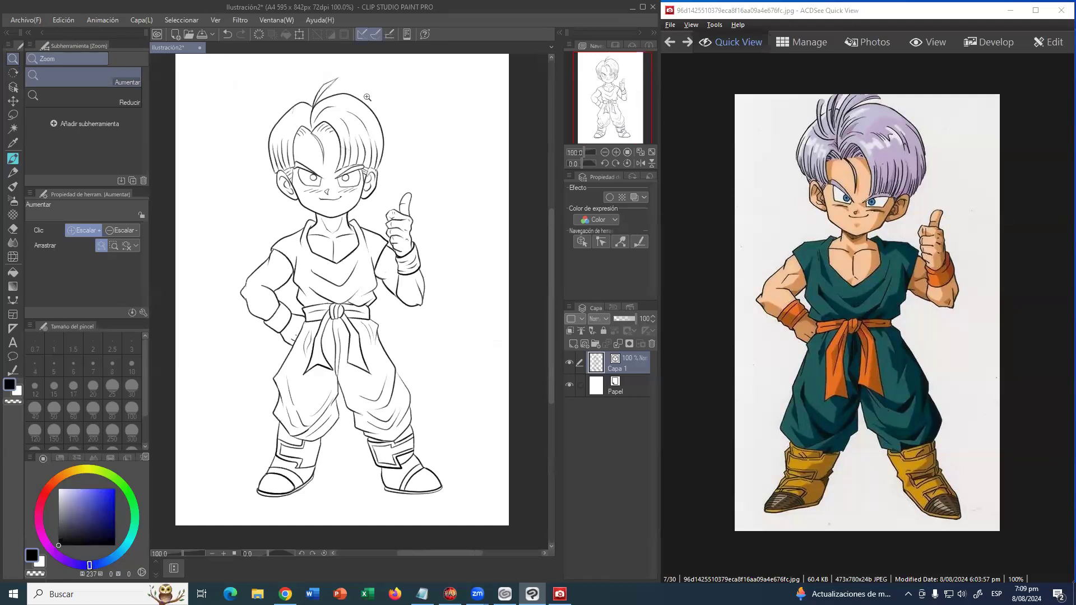
pyautogui.moveTo(303, 295); pyautogui.dragTo(324, 259)
pyautogui.click(12, 160)
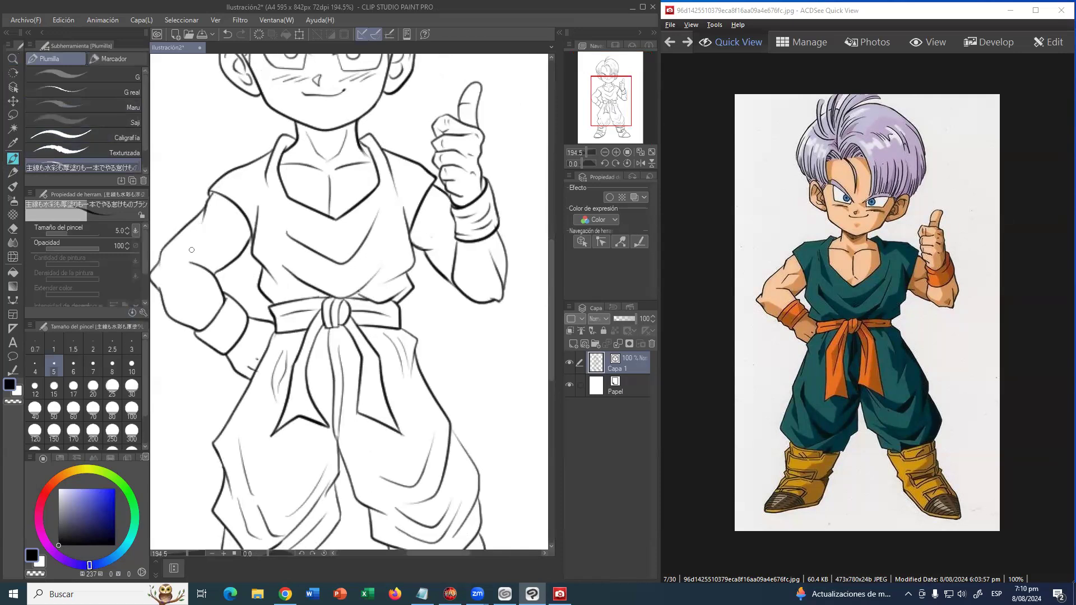
pyautogui.moveTo(230, 226); pyautogui.dragTo(213, 229)
pyautogui.hotkey('ctrl', 'z')
# - Add a raster layer directly above the paper and fill it with a dark bluish gray
pyautogui.click(13, 59)
pyautogui.press('alt')
pyautogui.keyDown('alt'); pyautogui.click(380, 252); pyautogui.keyUp('alt')
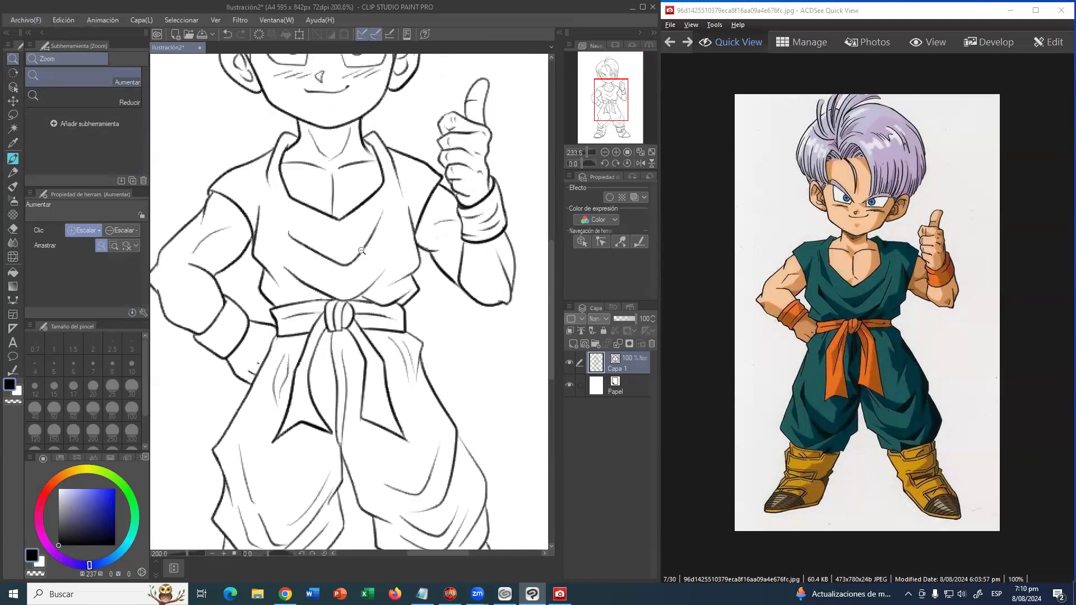
pyautogui.moveTo(379, 252); pyautogui.dragTo(359, 250)
pyautogui.moveTo(380, 241); pyautogui.dragTo(361, 271)
pyautogui.click(614, 381)
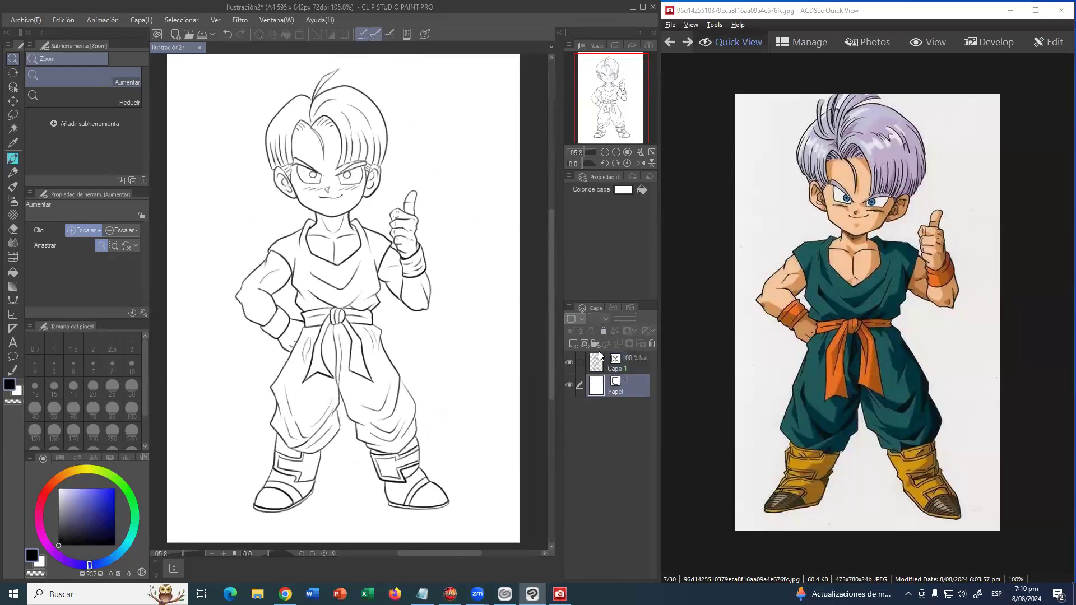
pyautogui.click(12, 272)
pyautogui.click(60, 523)
pyautogui.click(60, 520)
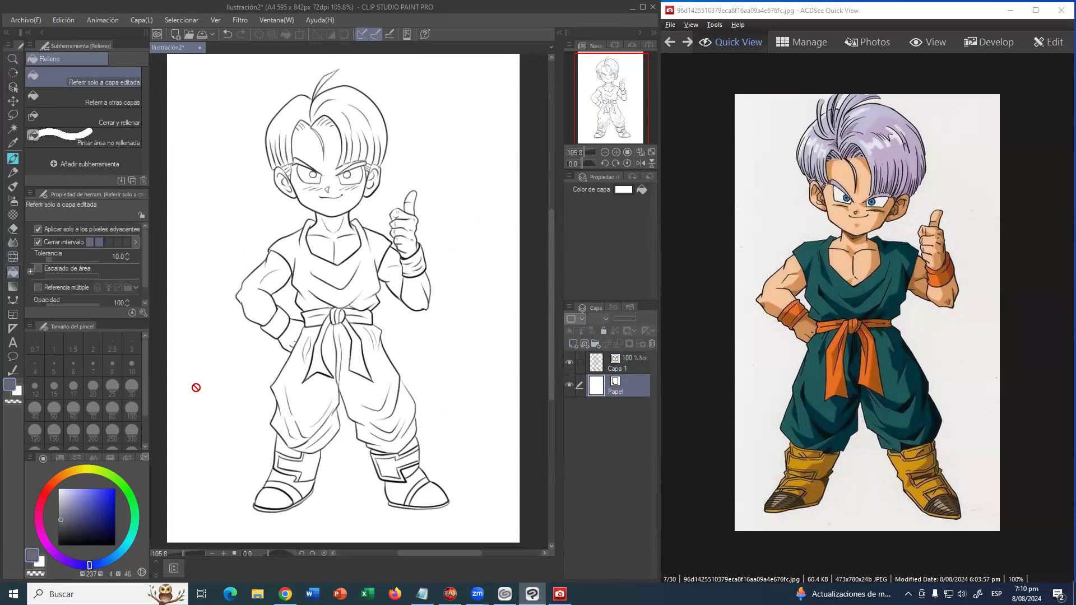
pyautogui.click(574, 345)
pyautogui.click(226, 405)
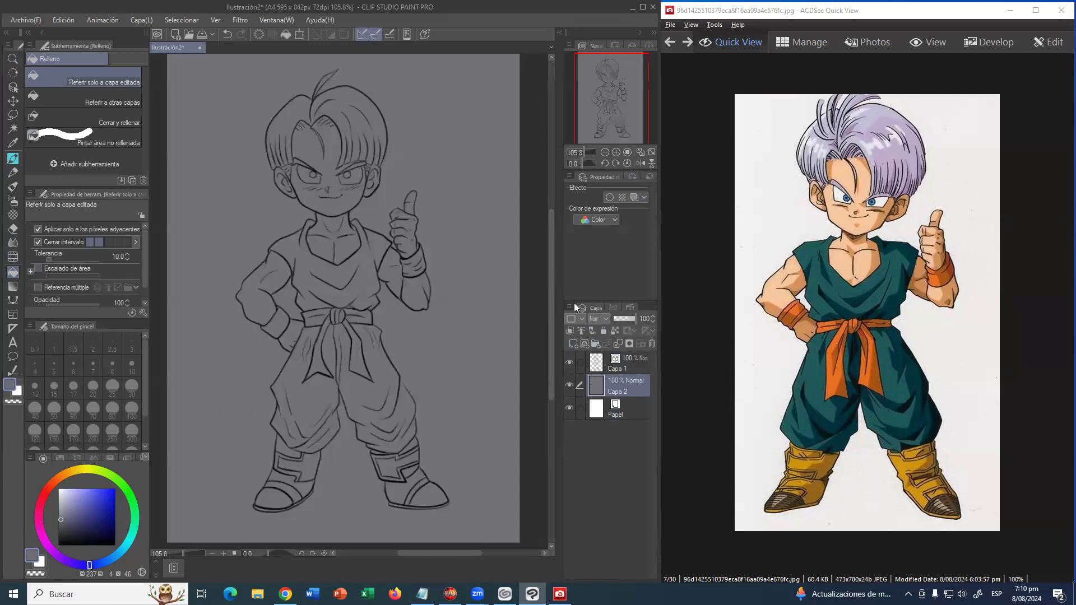
# - Hide the gray fill layer and capture a screen snip of the line drawing
pyautogui.click(569, 383)
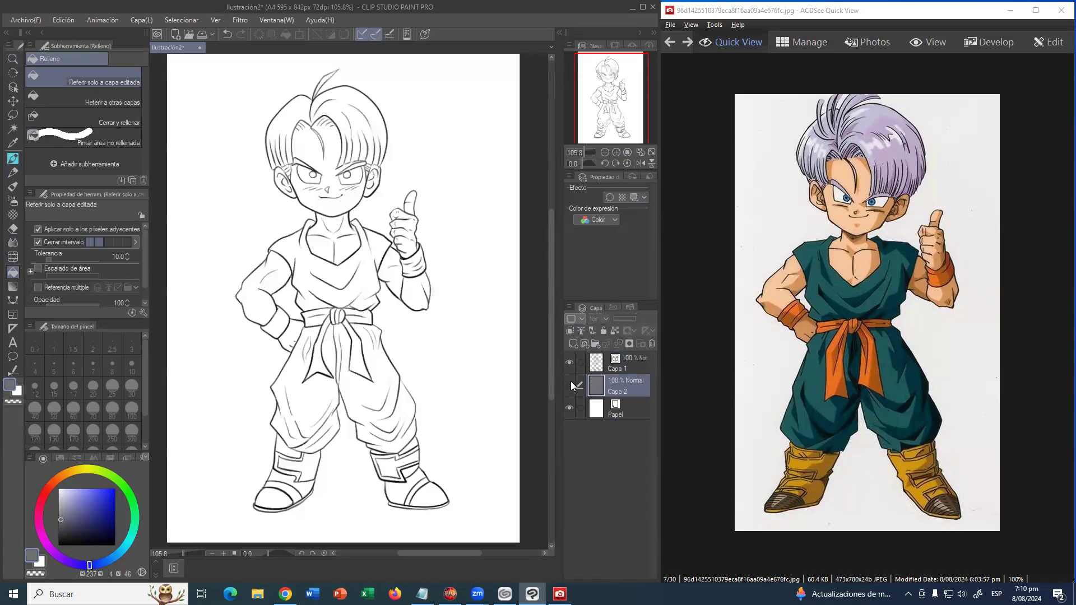
pyautogui.press('super+shift+s')
pyautogui.moveTo(209, 55); pyautogui.dragTo(471, 531)
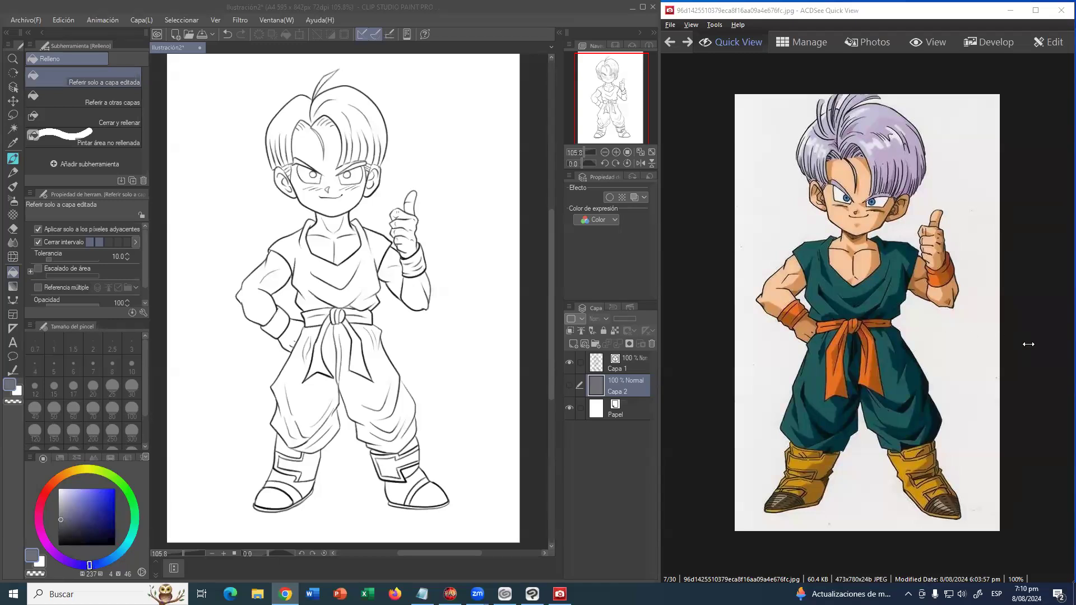
# - Capture the reference character and paste it into a new A4 illustration of 595 × 842 px at 72 dpi
pyautogui.press('super+shift+s')
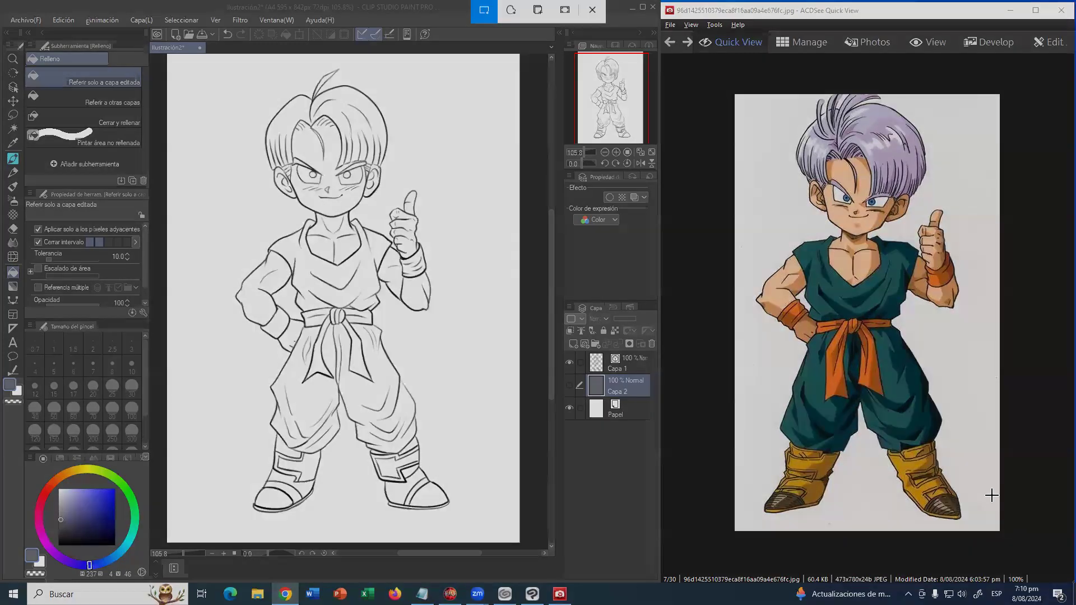
pyautogui.press('Escape')
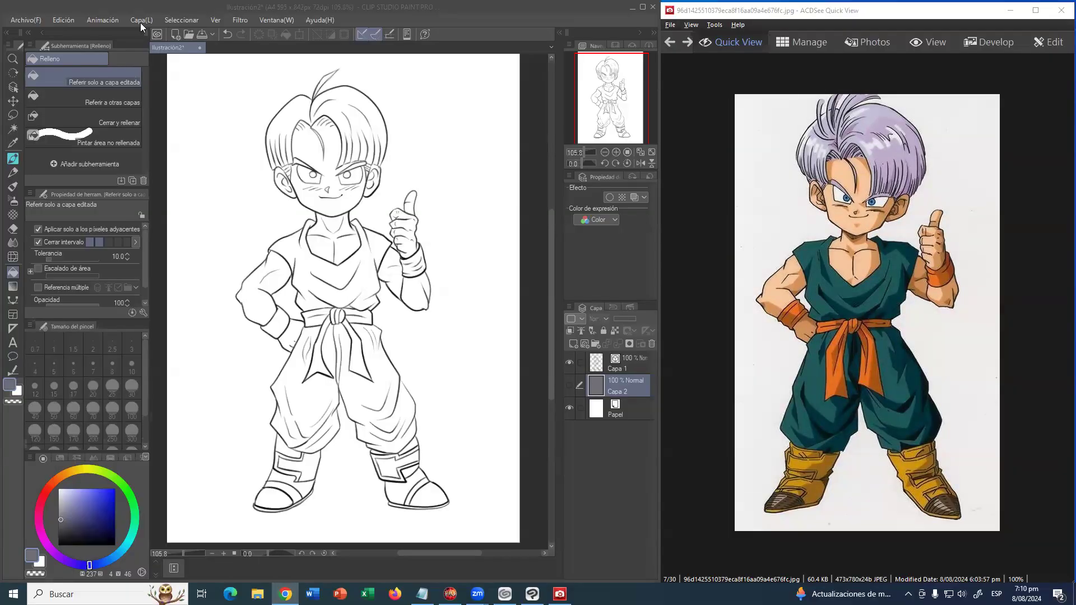
pyautogui.click(26, 20)
pyautogui.click(45, 33)
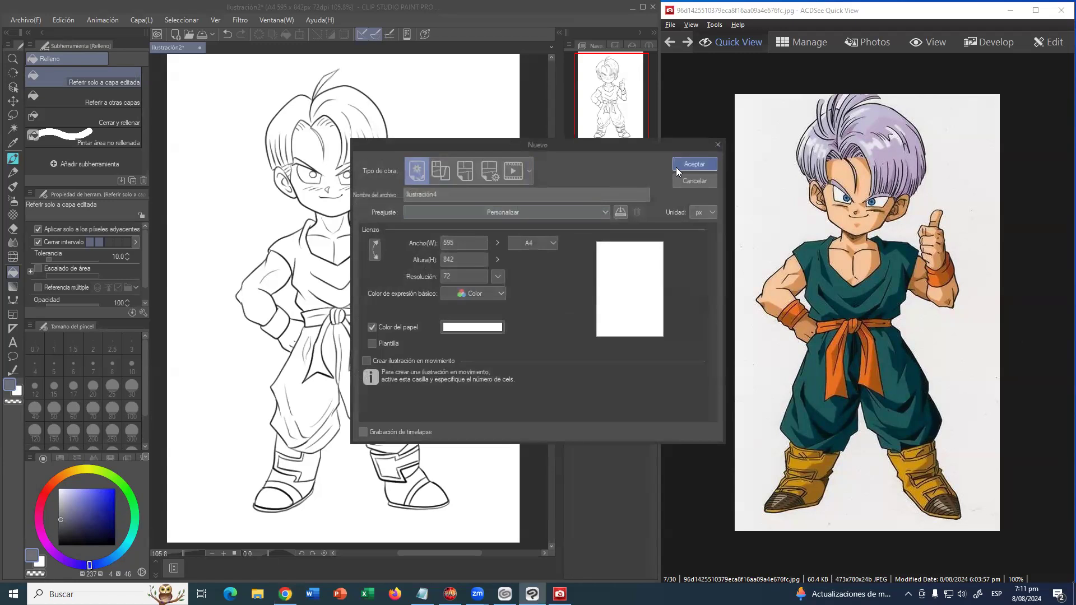
pyautogui.click(692, 164)
pyautogui.hotkey('ctrl', 'v')
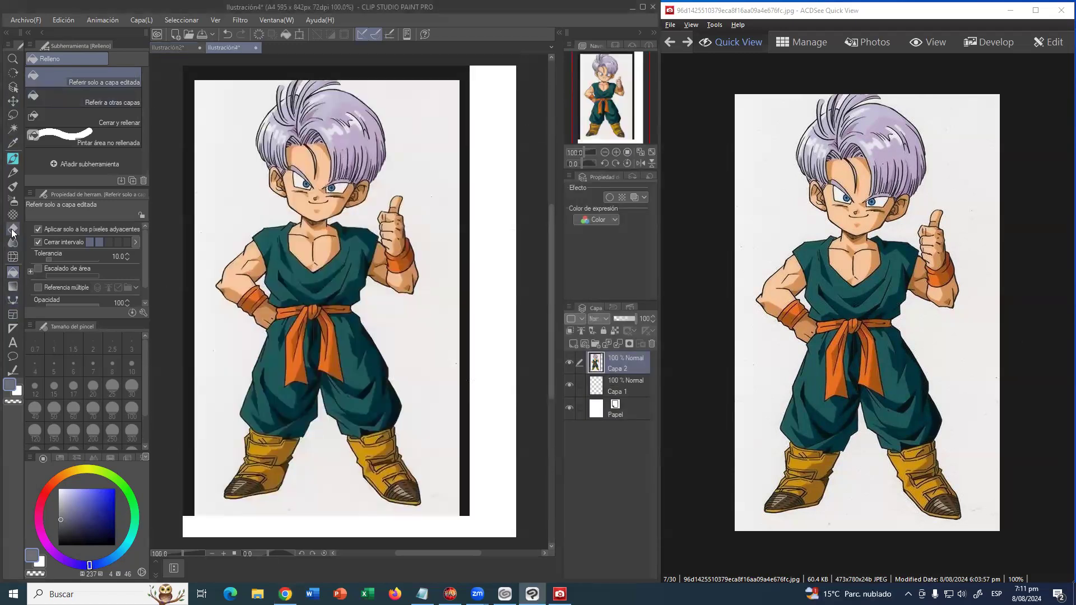
# - Sample the skin tone from the pasted character's forehead and return to the Ilustración2 line drawing
pyautogui.click(15, 272)
pyautogui.keyDown('alt'); pyautogui.click(305, 155); pyautogui.keyUp('alt')
pyautogui.click(188, 48)
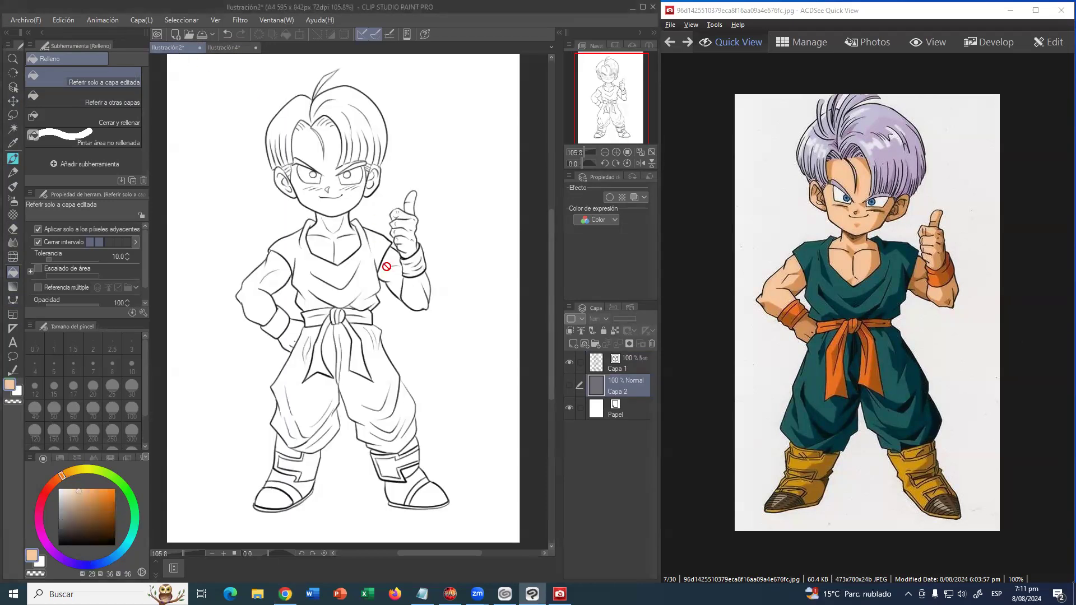
# - Show the gray fill layer and auto-select the forehead, face and neck skin regions from the line art layer
pyautogui.click(571, 384)
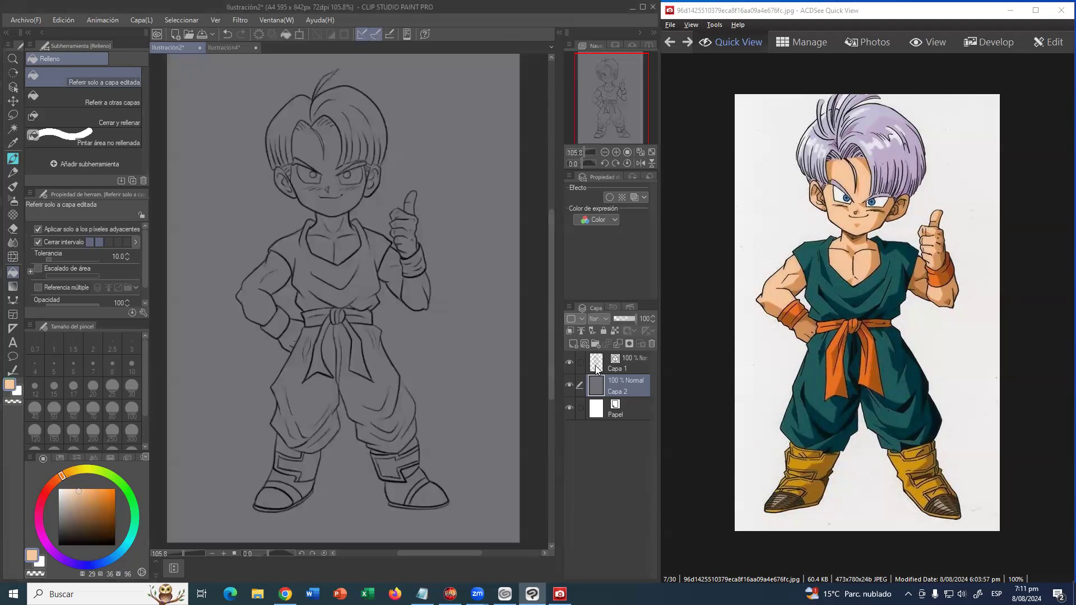
pyautogui.click(627, 363)
pyautogui.click(14, 129)
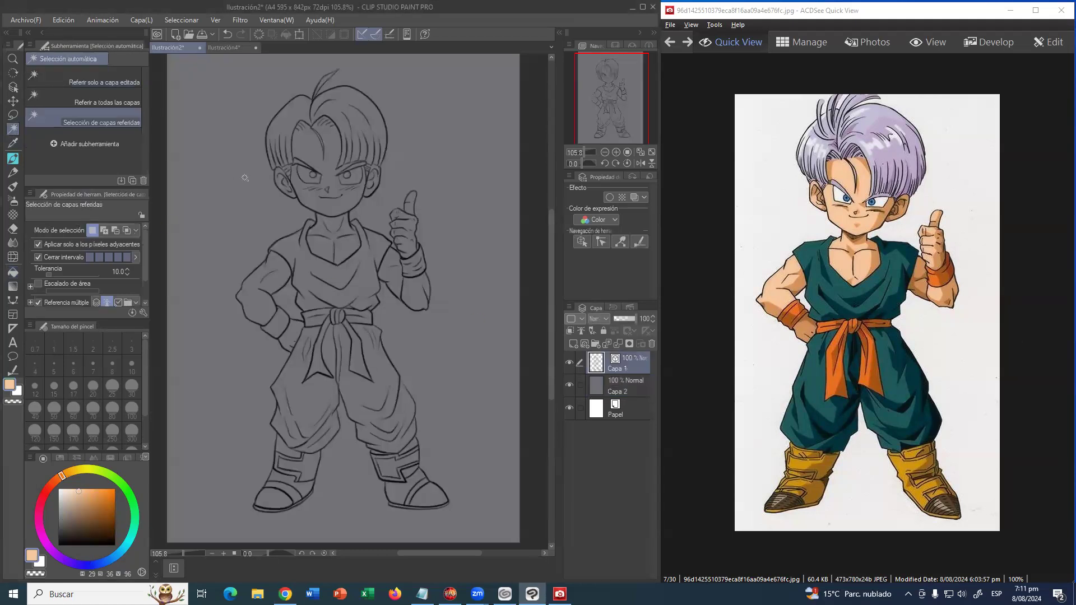
pyautogui.click(312, 144)
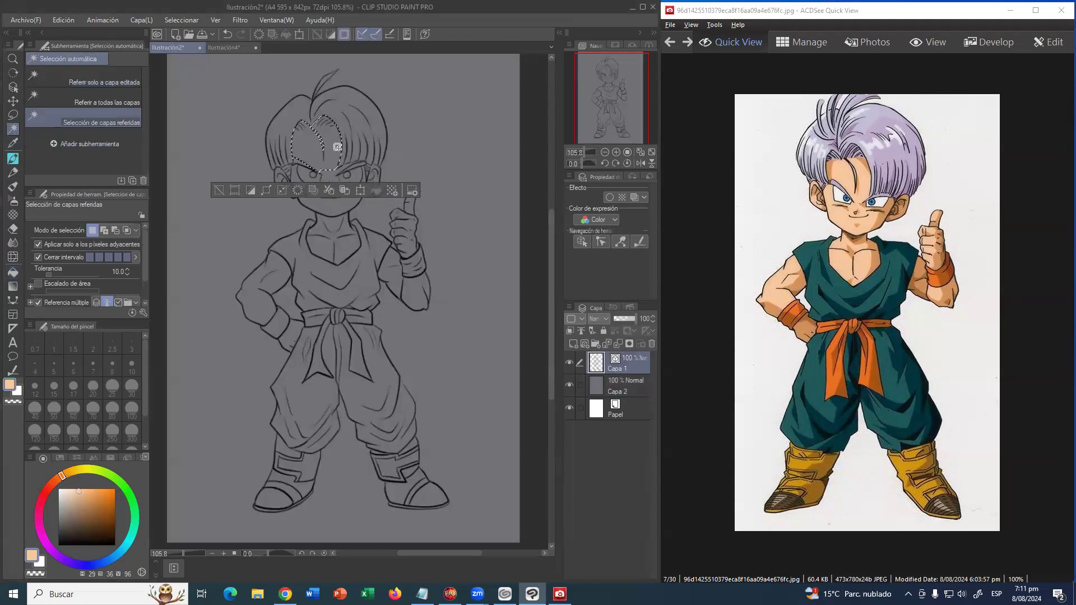
pyautogui.keyDown('shift'); pyautogui.click(330, 208); pyautogui.keyUp('shift')
pyautogui.keyDown('shift'); pyautogui.click(334, 182); pyautogui.keyUp('shift')
pyautogui.keyDown('shift'); pyautogui.click(354, 199); pyautogui.keyUp('shift')
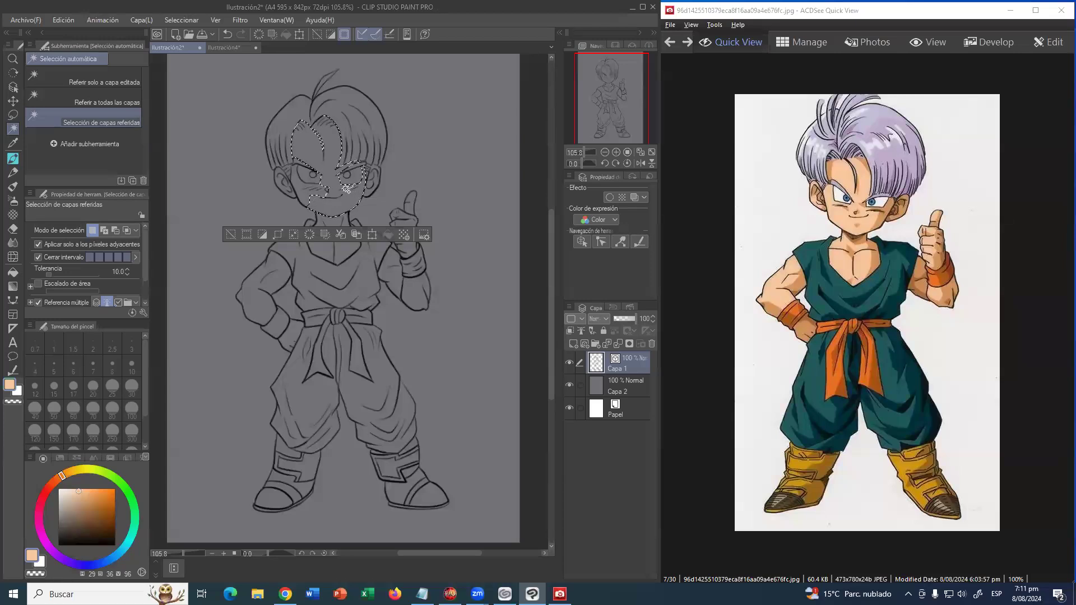
pyautogui.keyDown('shift'); pyautogui.click(317, 193); pyautogui.keyUp('shift')
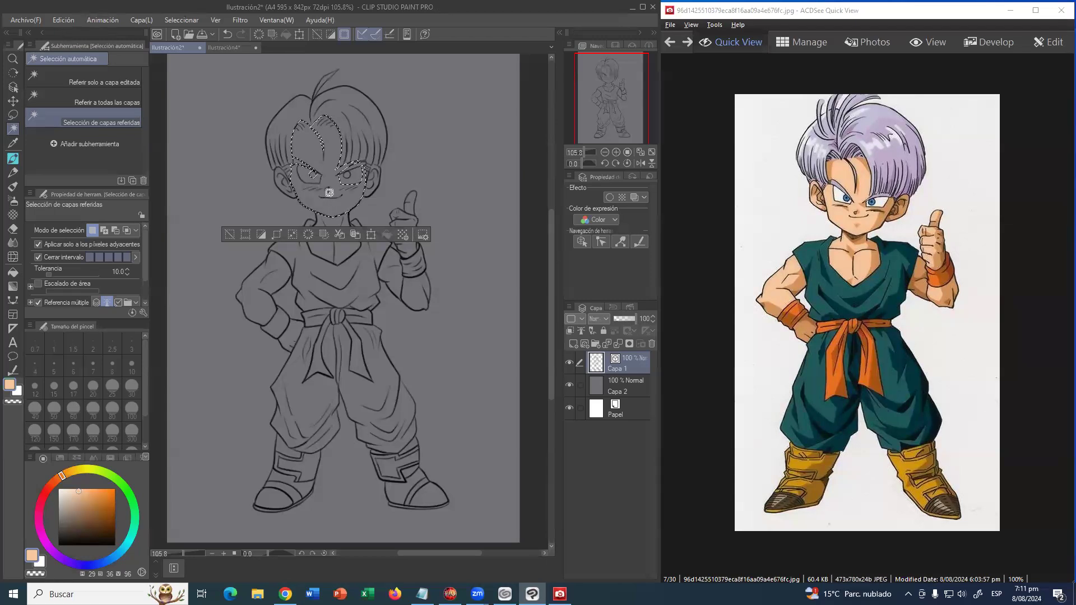
# - Add the ears, chest, both arms and both hands to the skin selection, leaving out the wristbands
pyautogui.keyDown('shift'); pyautogui.click(279, 180); pyautogui.keyUp('shift')
pyautogui.keyDown('shift'); pyautogui.click(371, 194); pyautogui.keyUp('shift')
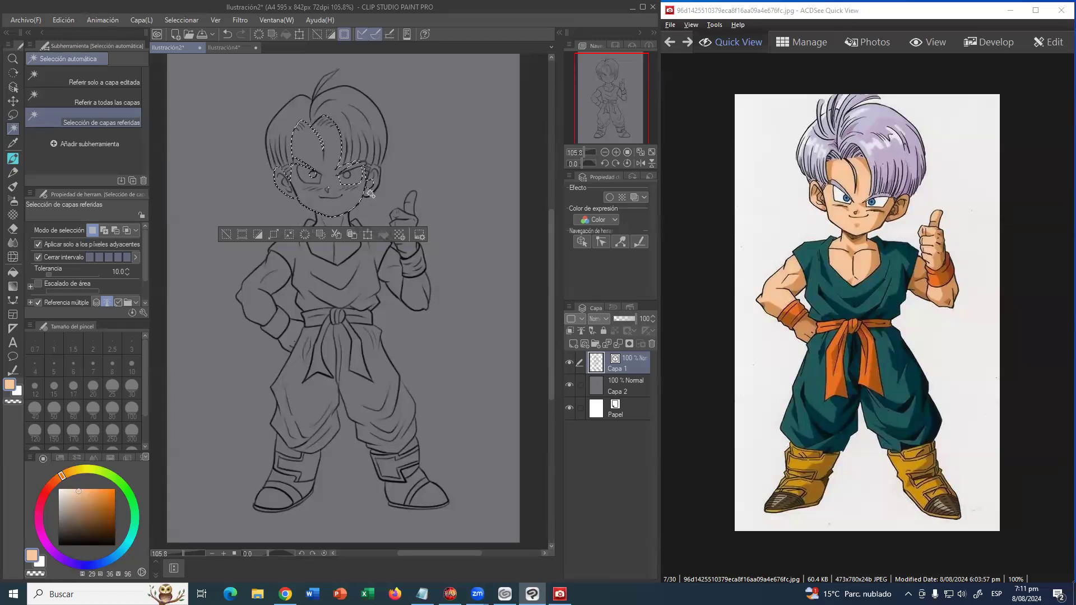
pyautogui.keyDown('shift'); pyautogui.click(376, 183); pyautogui.keyUp('shift')
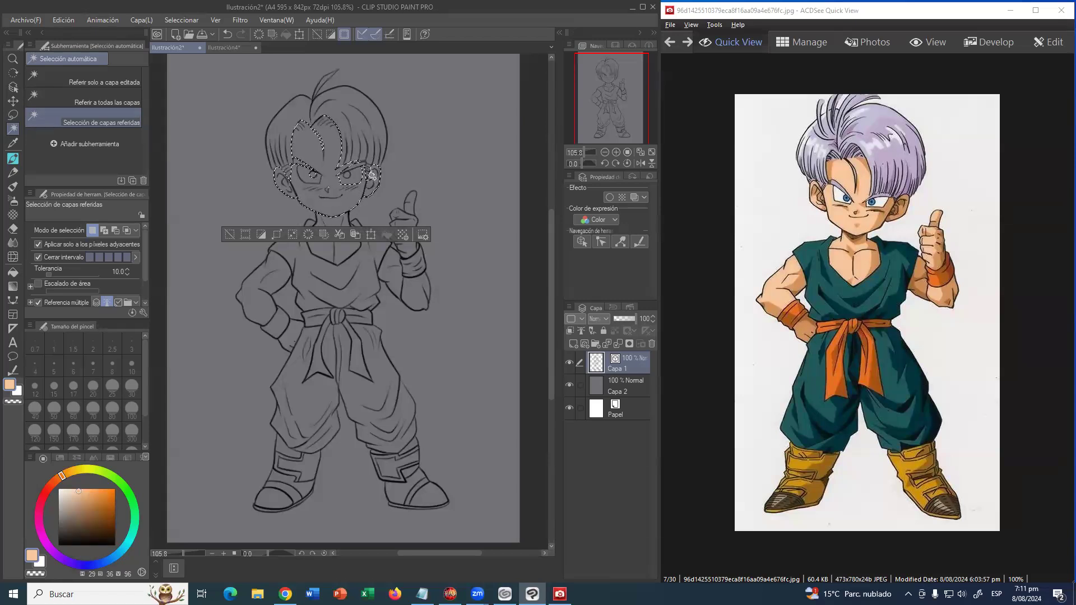
pyautogui.keyDown('shift'); pyautogui.click(281, 277); pyautogui.keyUp('shift')
pyautogui.keyDown('shift'); pyautogui.click(250, 291); pyautogui.keyUp('shift')
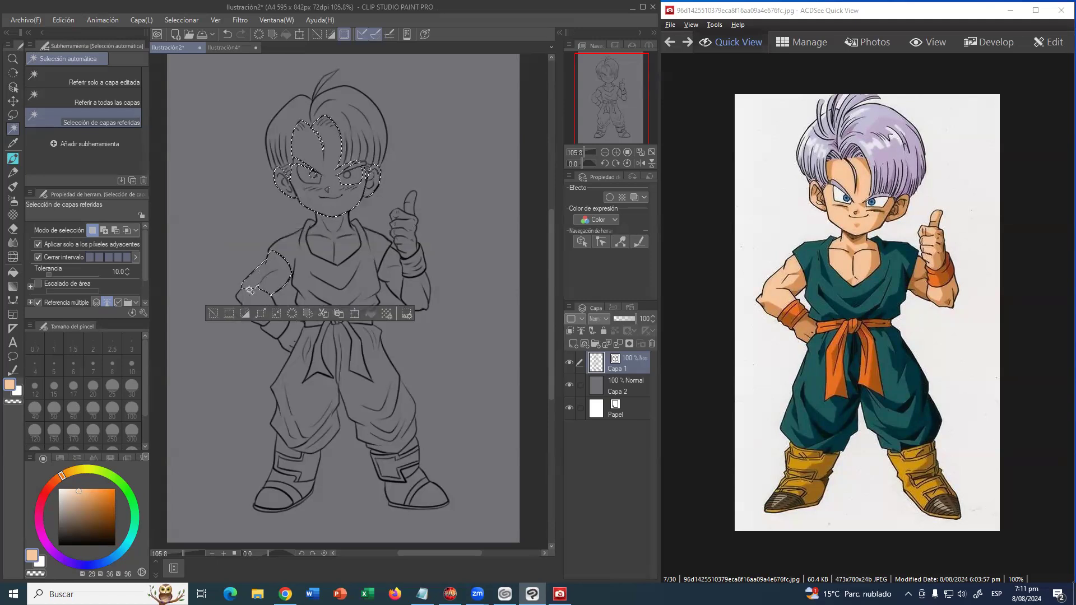
pyautogui.keyDown('shift'); pyautogui.click(259, 304); pyautogui.keyUp('shift')
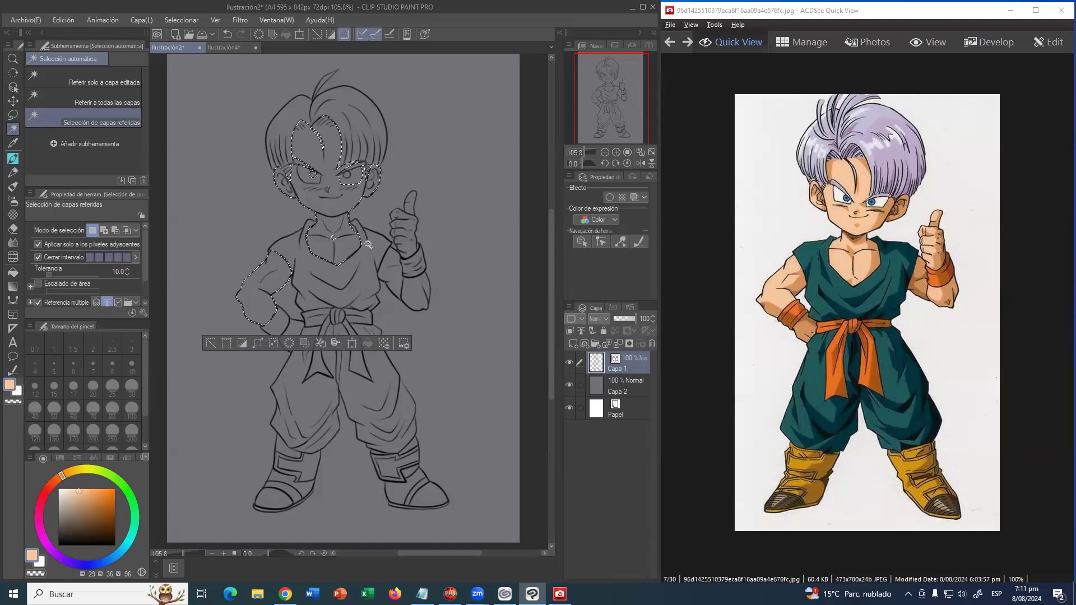
pyautogui.keyDown('shift'); pyautogui.click(407, 235); pyautogui.keyUp('shift')
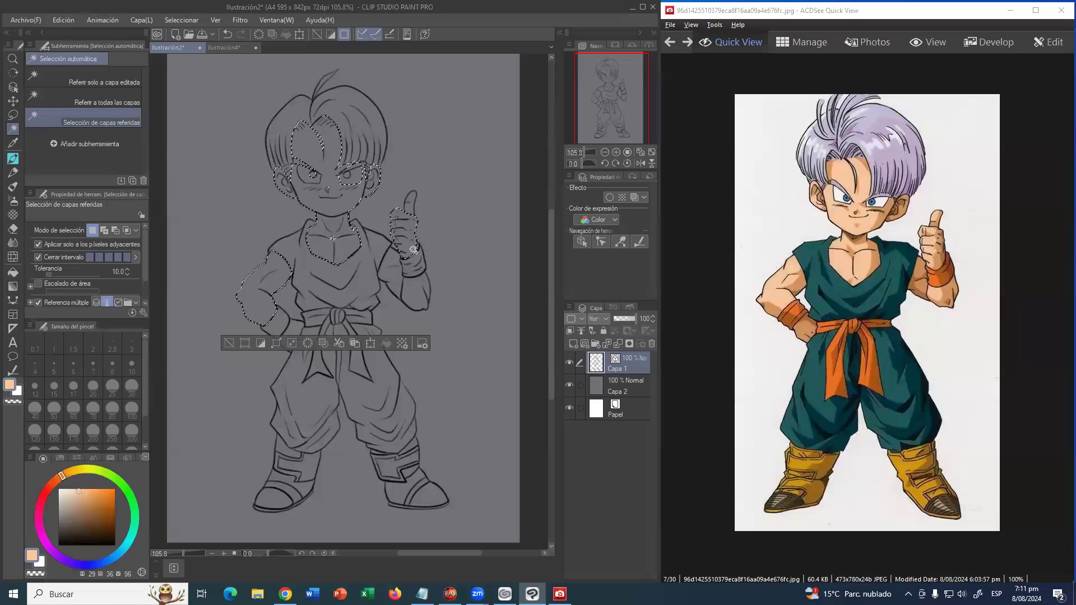
pyautogui.keyDown('shift'); pyautogui.click(413, 294); pyautogui.keyUp('shift')
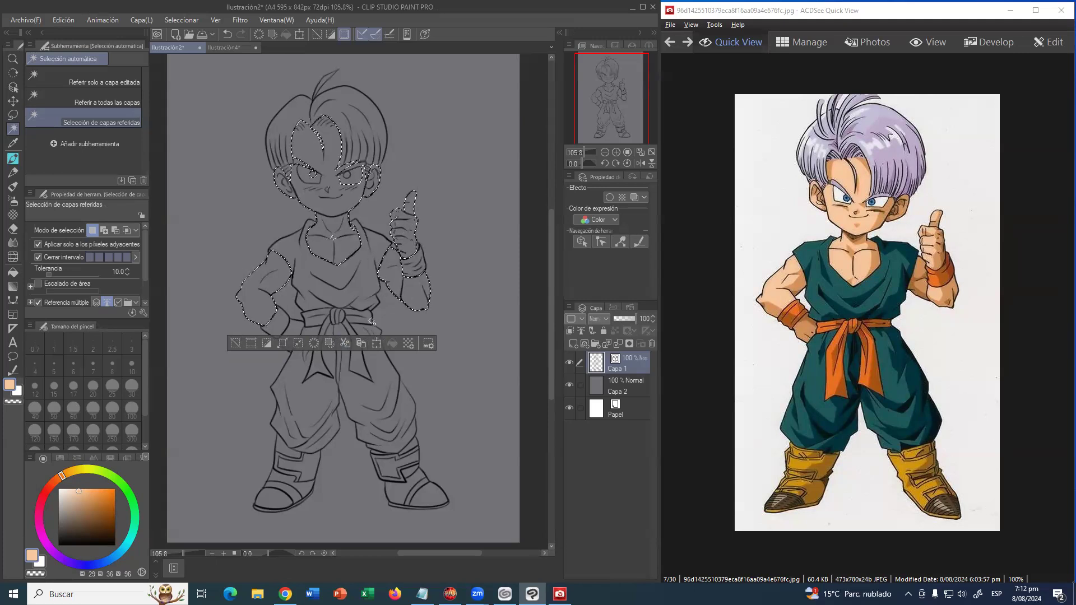
pyautogui.keyDown('shift'); pyautogui.click(298, 340); pyautogui.keyUp('shift')
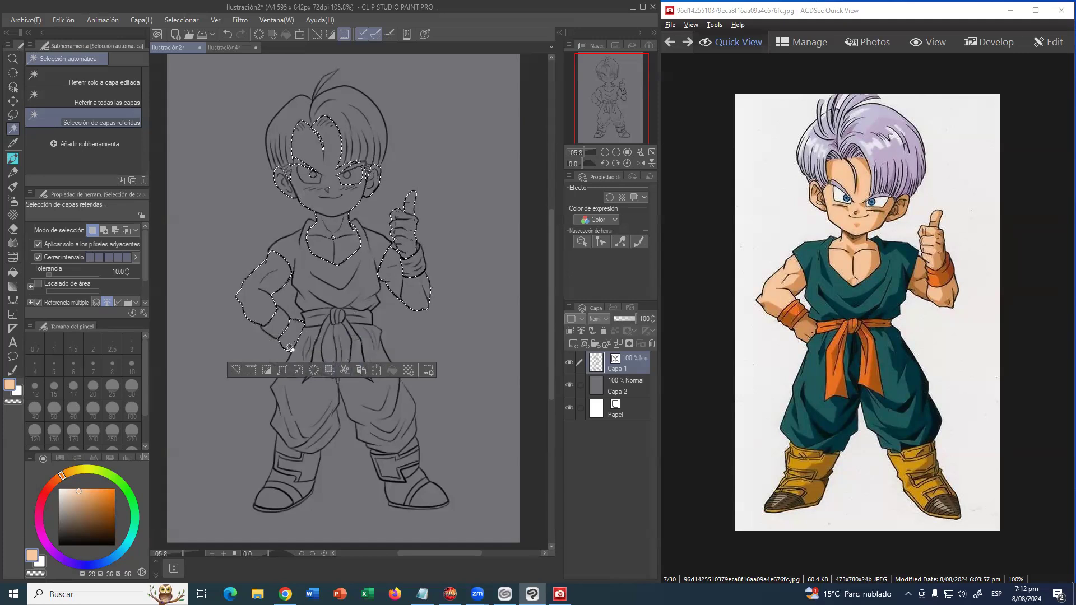
# - Add a raster layer above the gray fill layer and fill the selected skin areas with the sampled skin tone
pyautogui.click(590, 386)
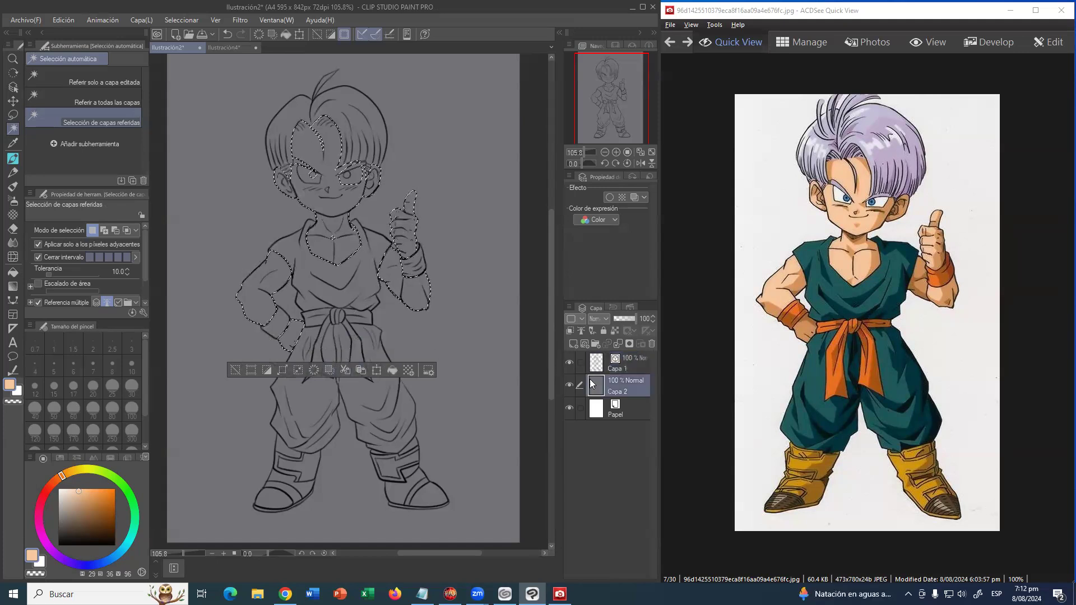
pyautogui.click(573, 344)
pyautogui.click(12, 273)
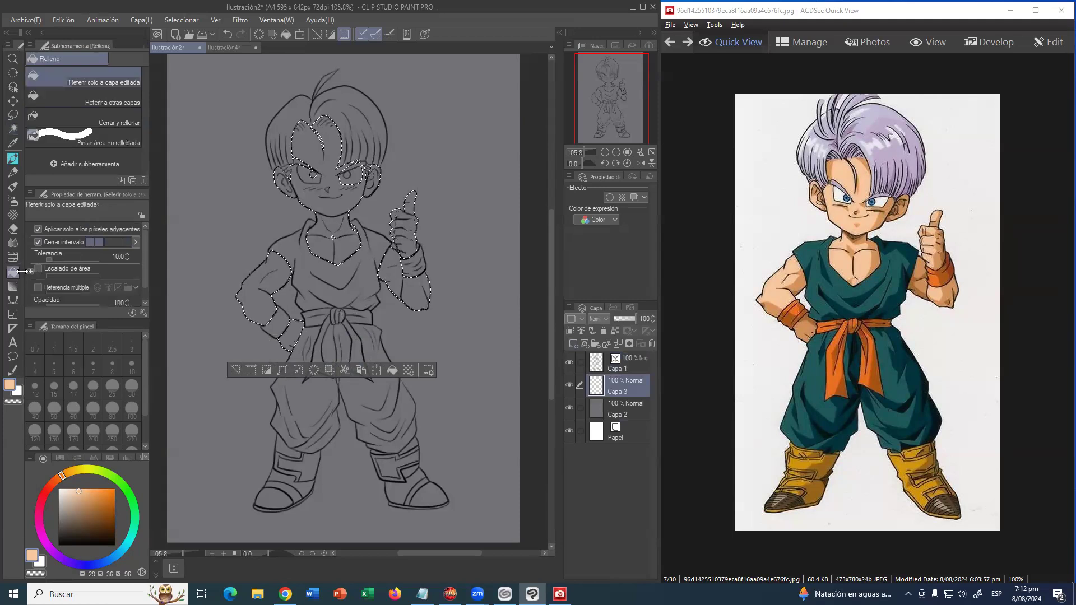
pyautogui.click(334, 164)
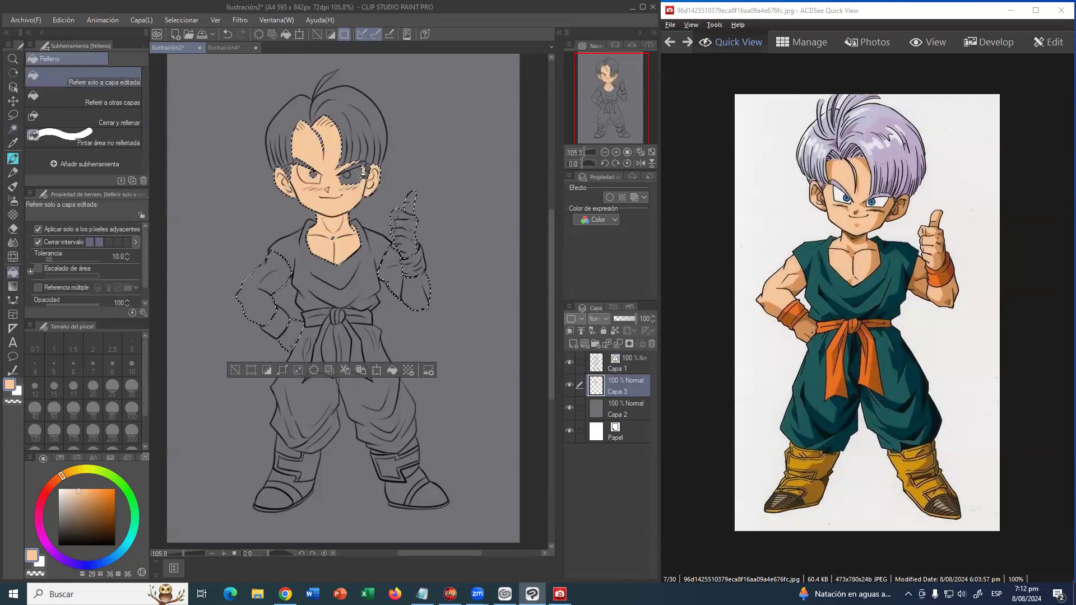
pyautogui.click(416, 275)
pyautogui.click(411, 240)
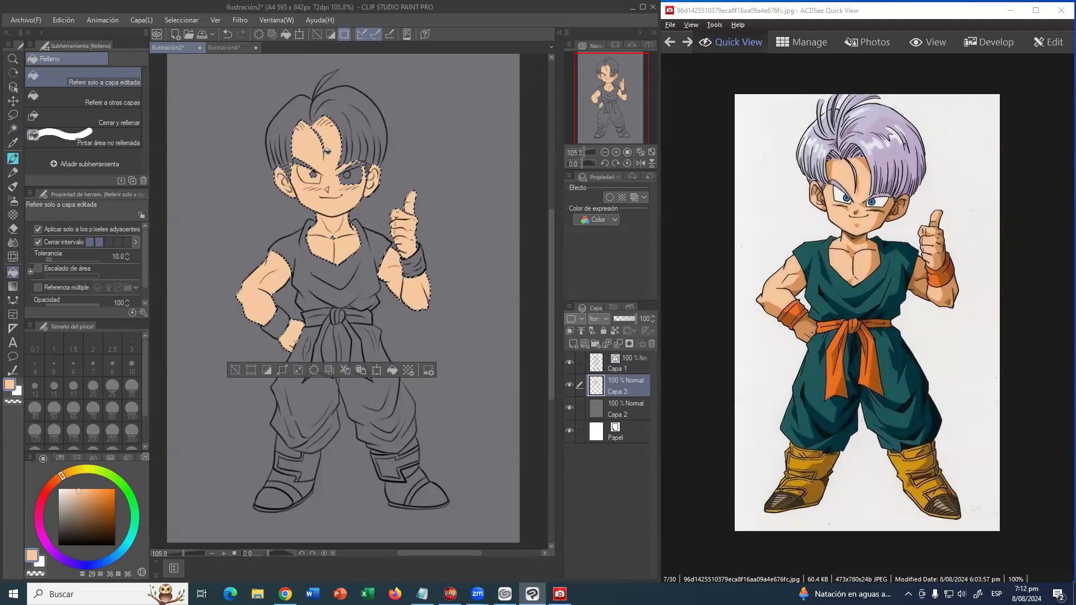
# - Fill the leftover gray area around the eye on the thumbs-up side with the skin tone and clear the selection
pyautogui.click(620, 362)
pyautogui.click(13, 128)
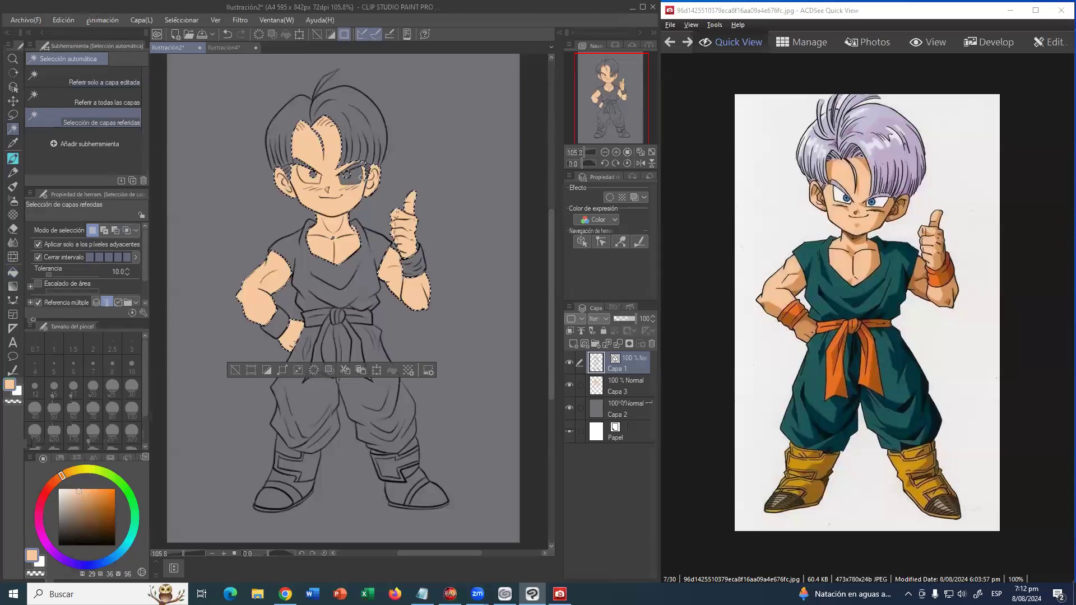
pyautogui.click(621, 390)
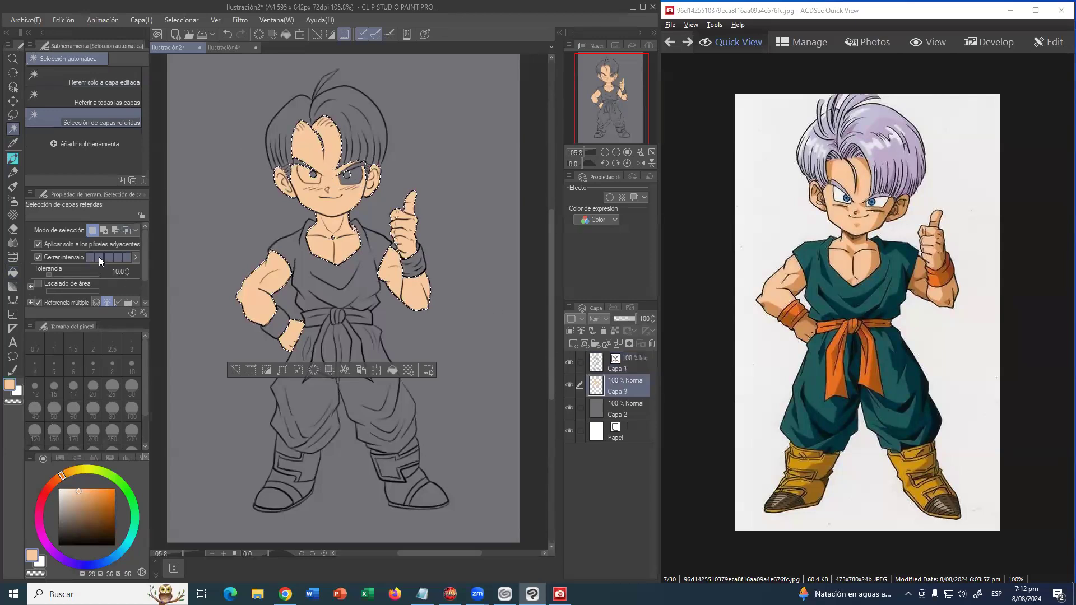
pyautogui.click(13, 272)
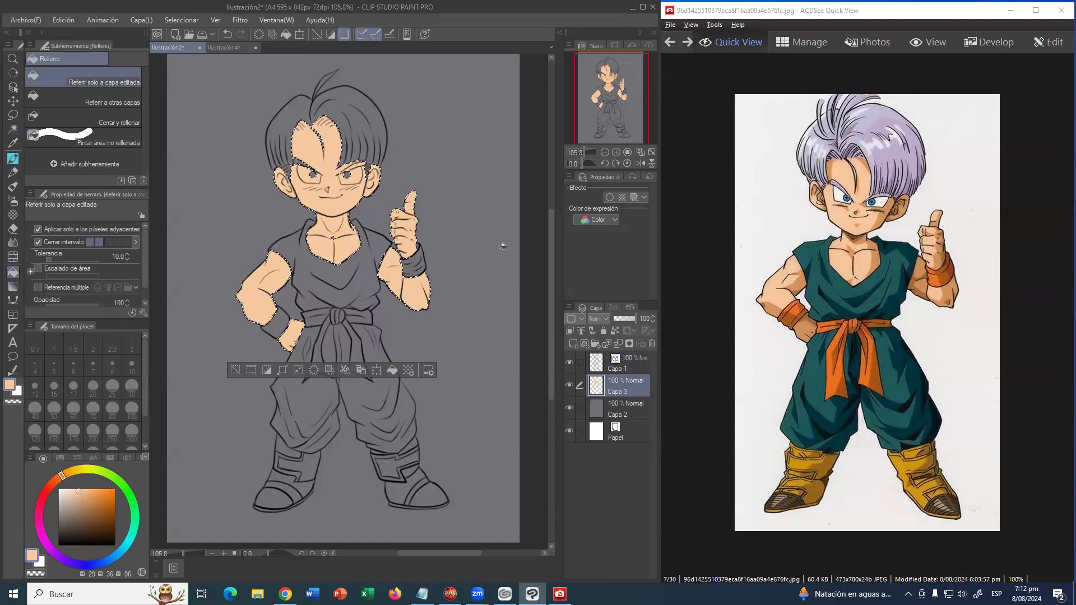
pyautogui.click(614, 368)
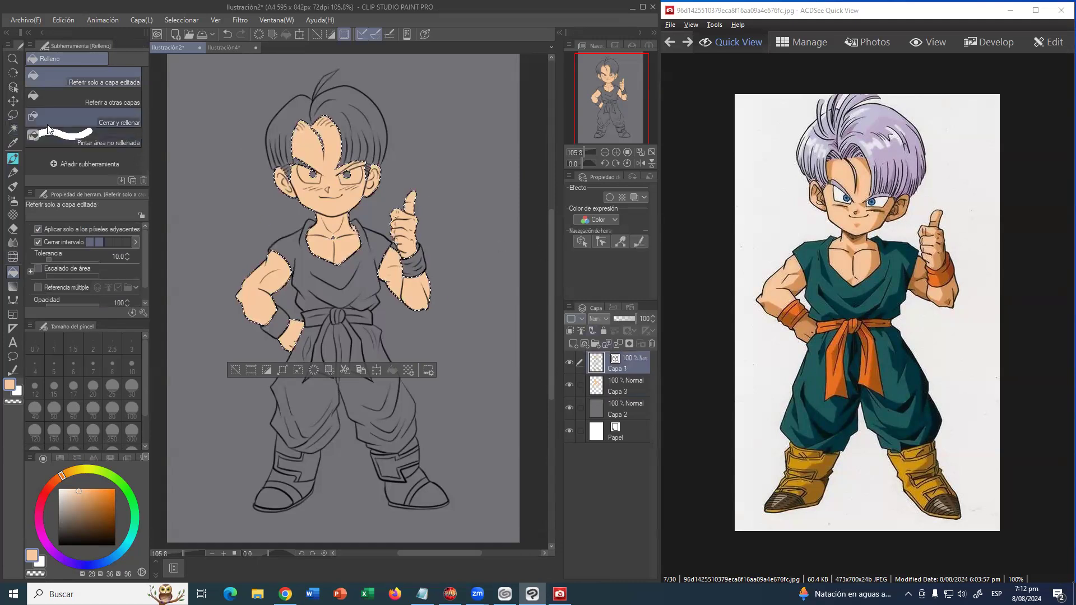
pyautogui.click(13, 129)
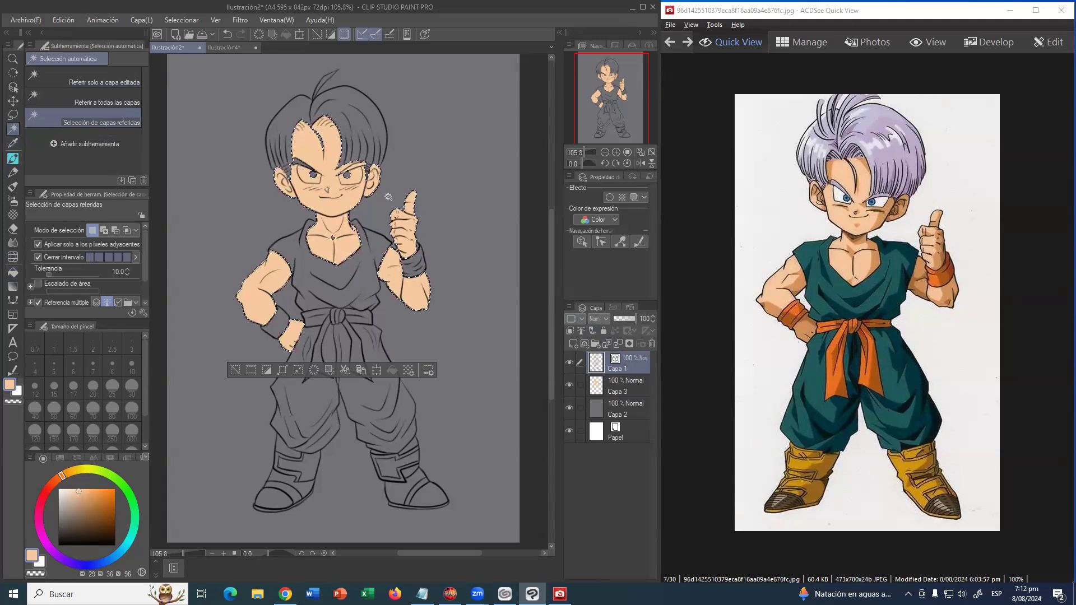
pyautogui.click(614, 390)
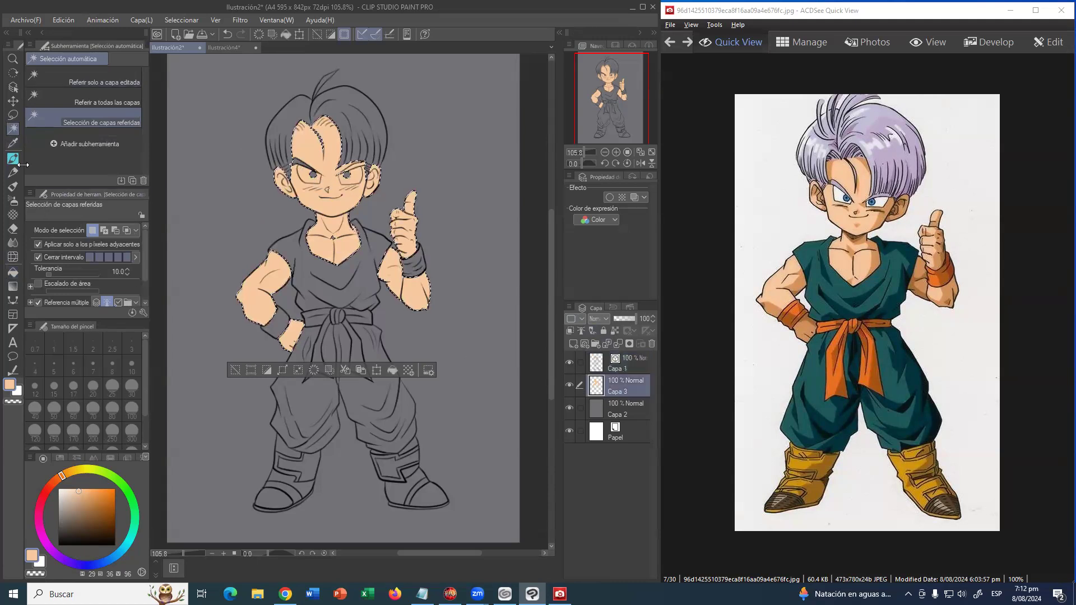
pyautogui.click(13, 272)
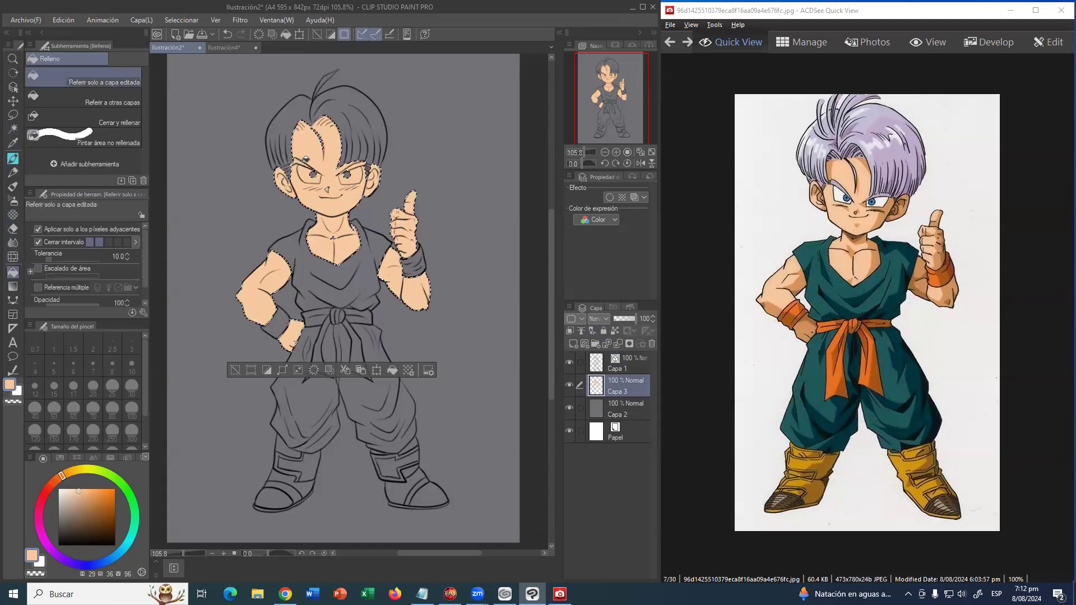
pyautogui.hotkey('ctrl', 'd')
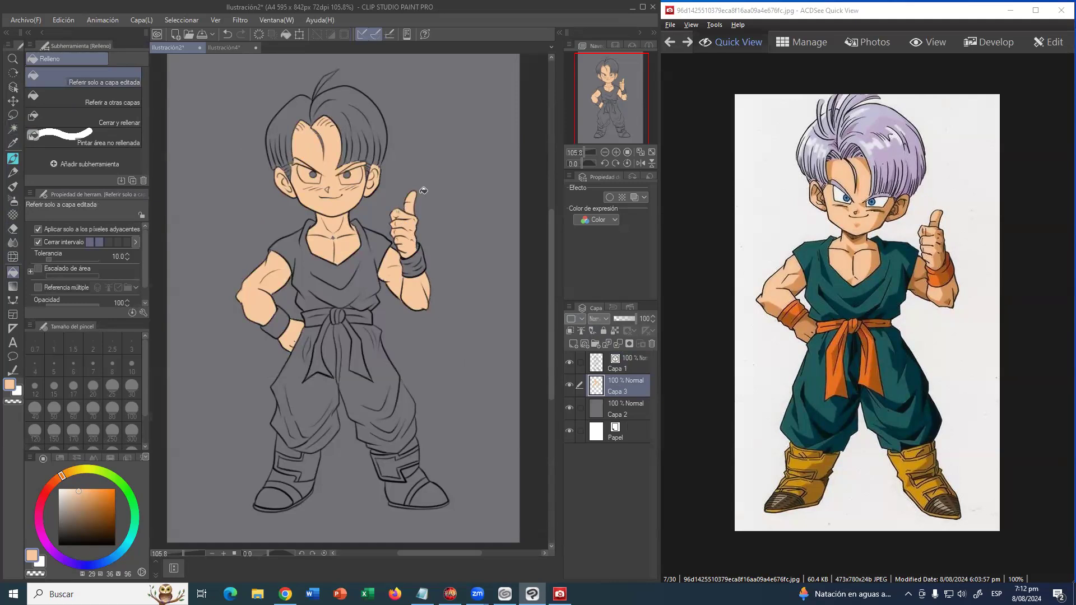
# - Paint over the small gray gap between the collarbones with the size 5 pen in the skin tone
pyautogui.press('/')
pyautogui.moveTo(338, 151); pyautogui.dragTo(393, 152)
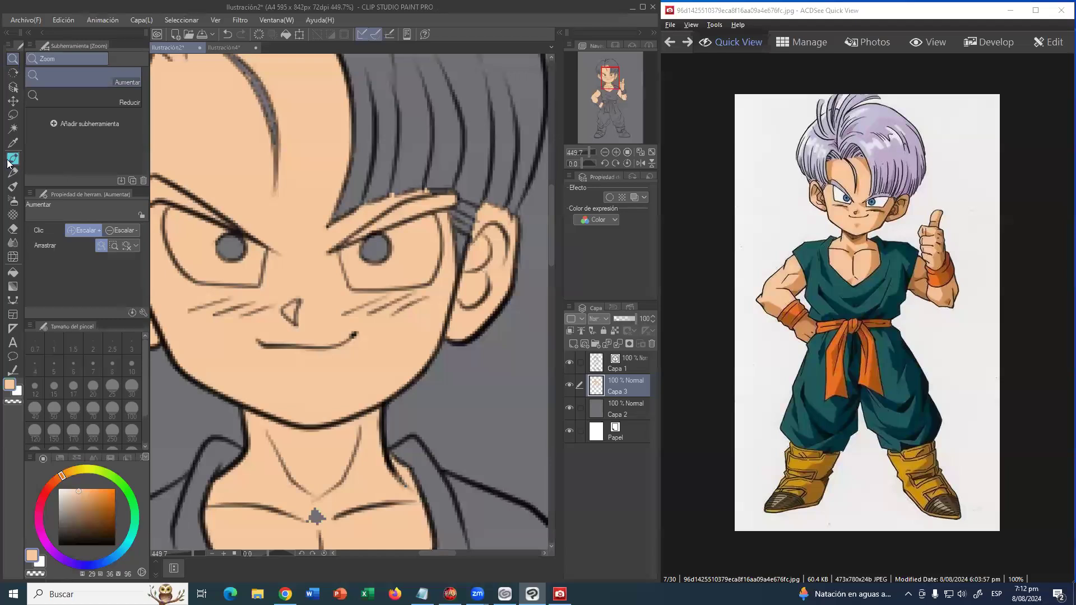
pyautogui.click(11, 159)
pyautogui.moveTo(152, 265); pyautogui.dragTo(143, 265)
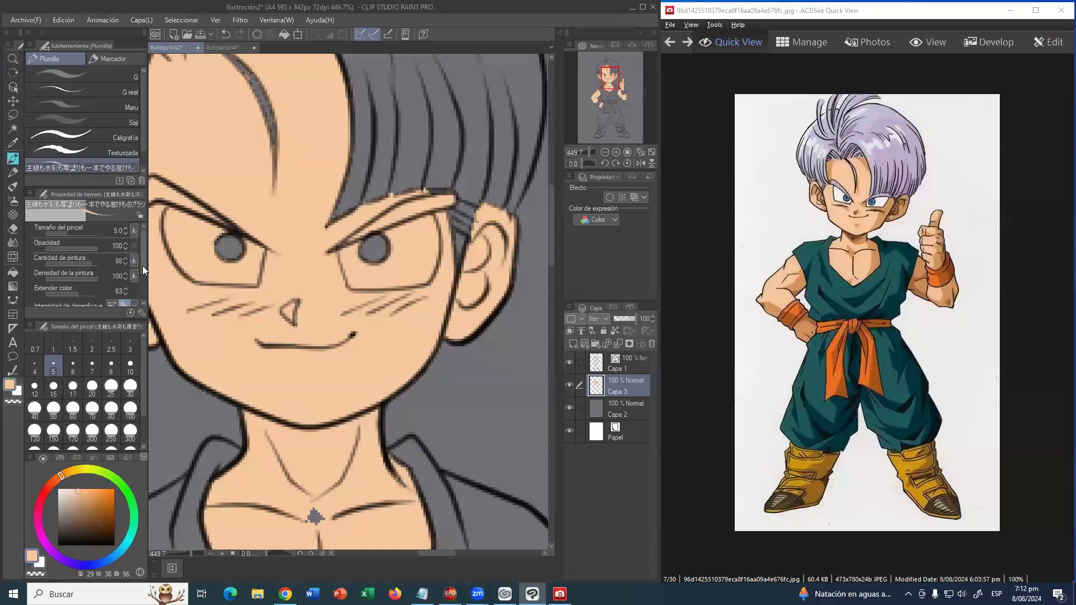
pyautogui.scroll(-3, 115, 292)
pyautogui.moveTo(311, 248); pyautogui.dragTo(318, 257)
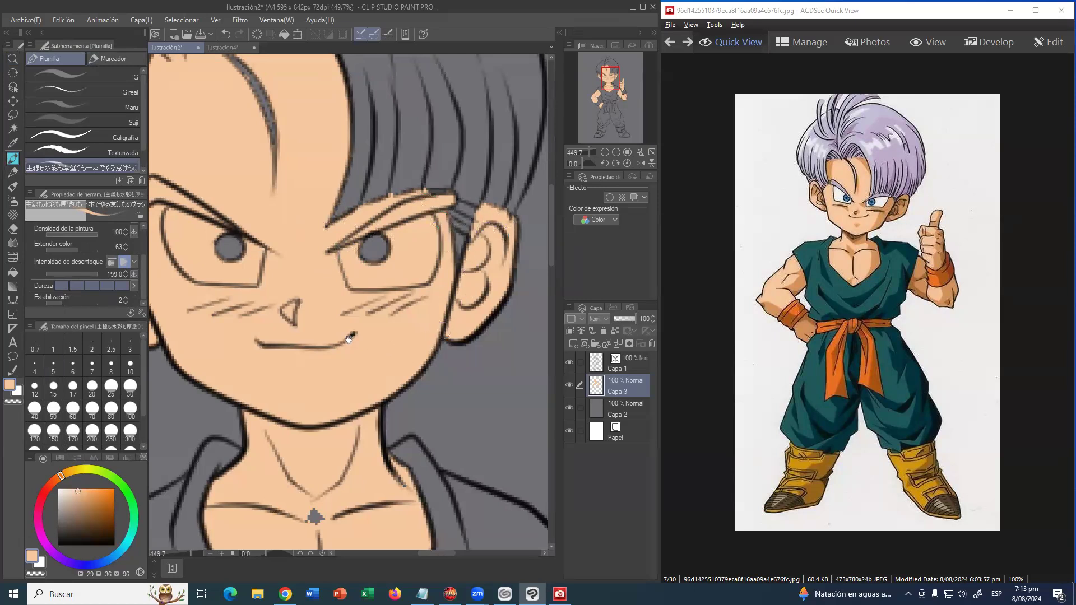
pyautogui.moveTo(359, 342); pyautogui.dragTo(398, 283)
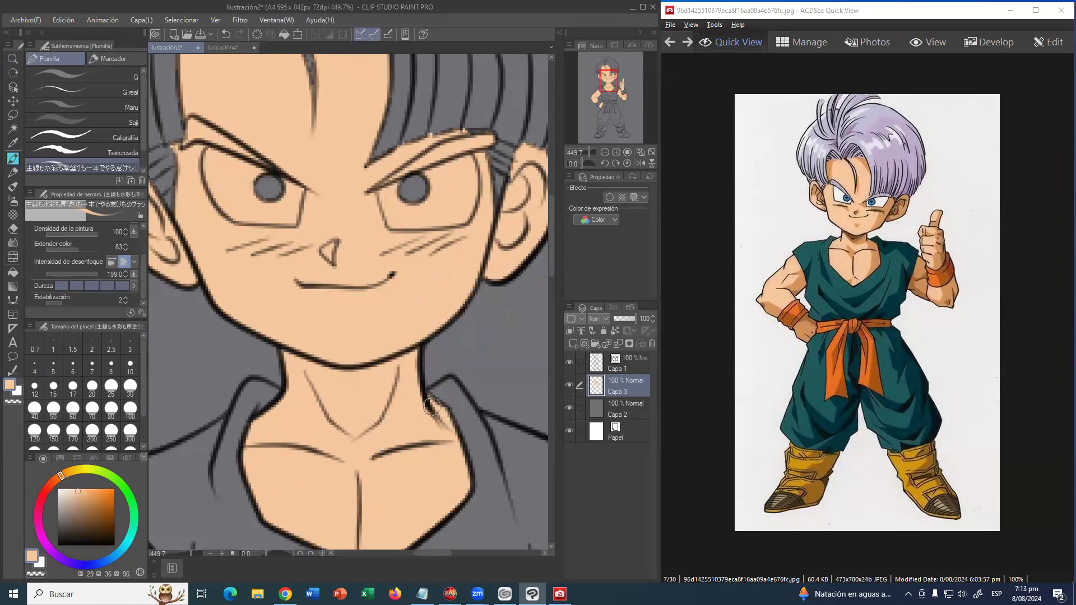
# - Inspect the skin fill up close for gaps around the ear, forehead, chest, both arms and both hands
pyautogui.moveTo(246, 321); pyautogui.dragTo(407, 390)
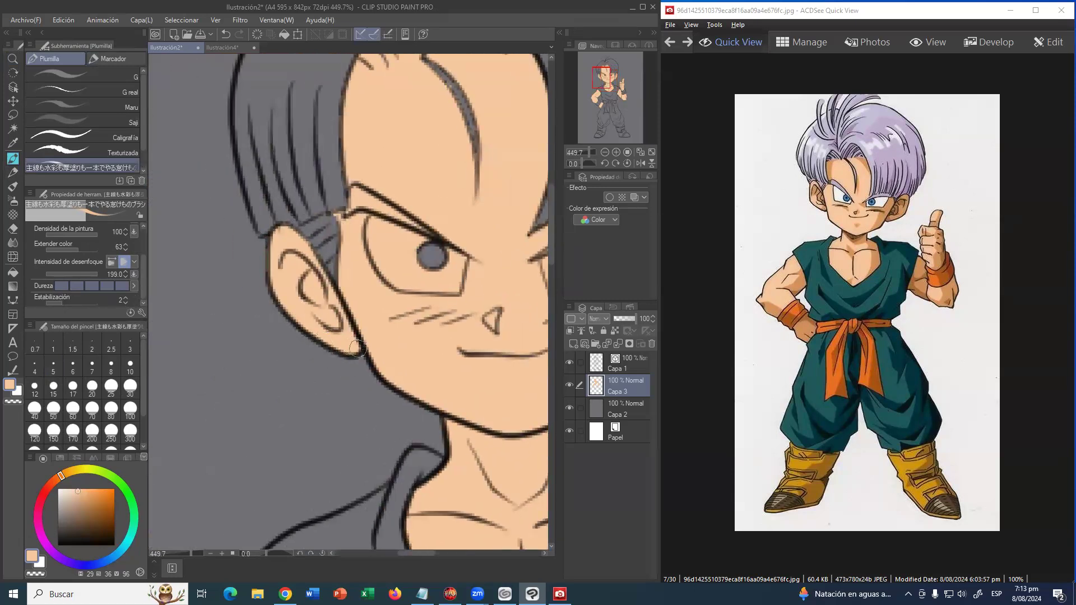
pyautogui.moveTo(358, 281); pyautogui.dragTo(308, 329)
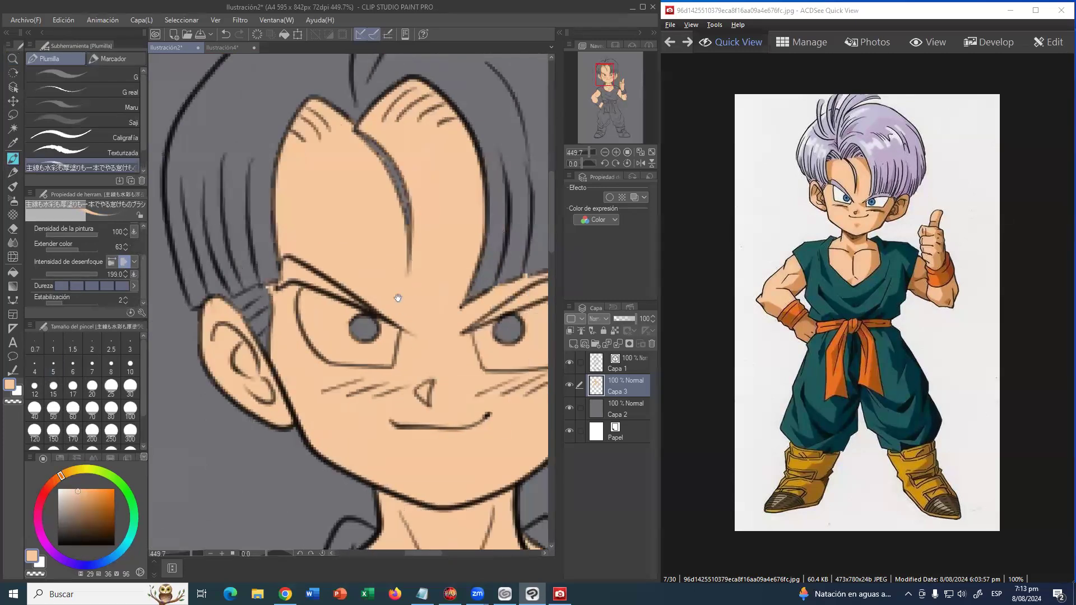
pyautogui.moveTo(405, 330); pyautogui.dragTo(381, 216)
pyautogui.moveTo(396, 365); pyautogui.dragTo(353, 201)
pyautogui.moveTo(361, 269); pyautogui.dragTo(345, 161)
pyautogui.moveTo(365, 218); pyautogui.dragTo(428, 186)
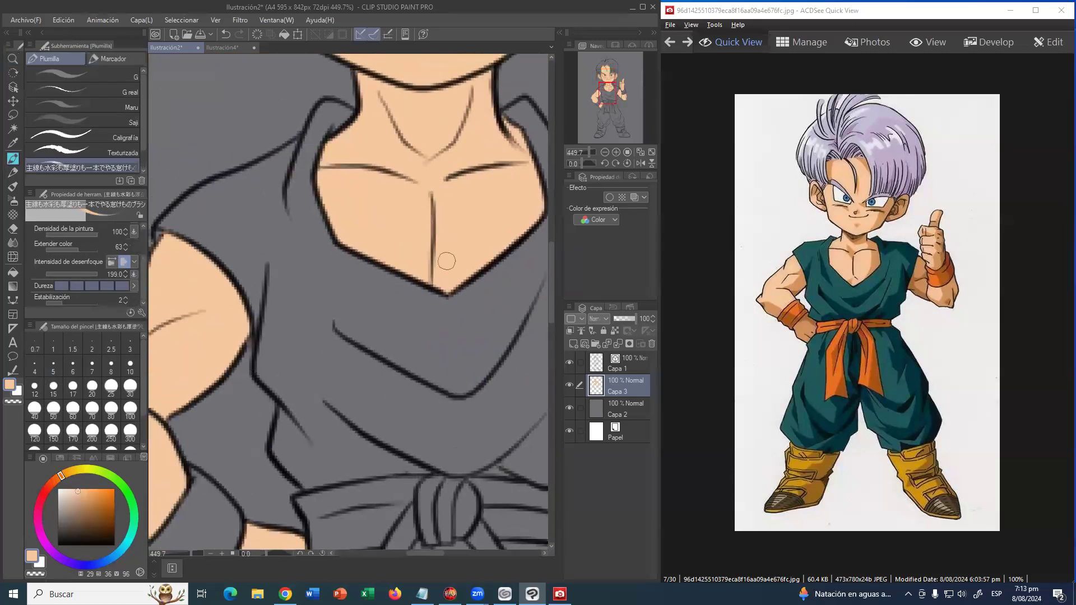
pyautogui.moveTo(309, 403); pyautogui.dragTo(530, 334)
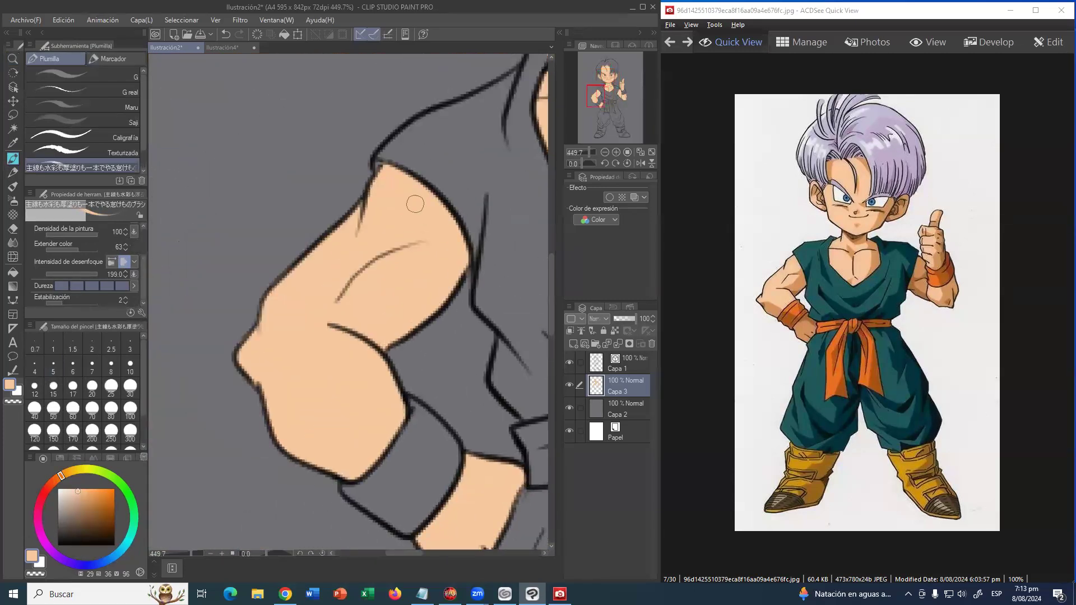
pyautogui.scroll(-5, 393, 247)
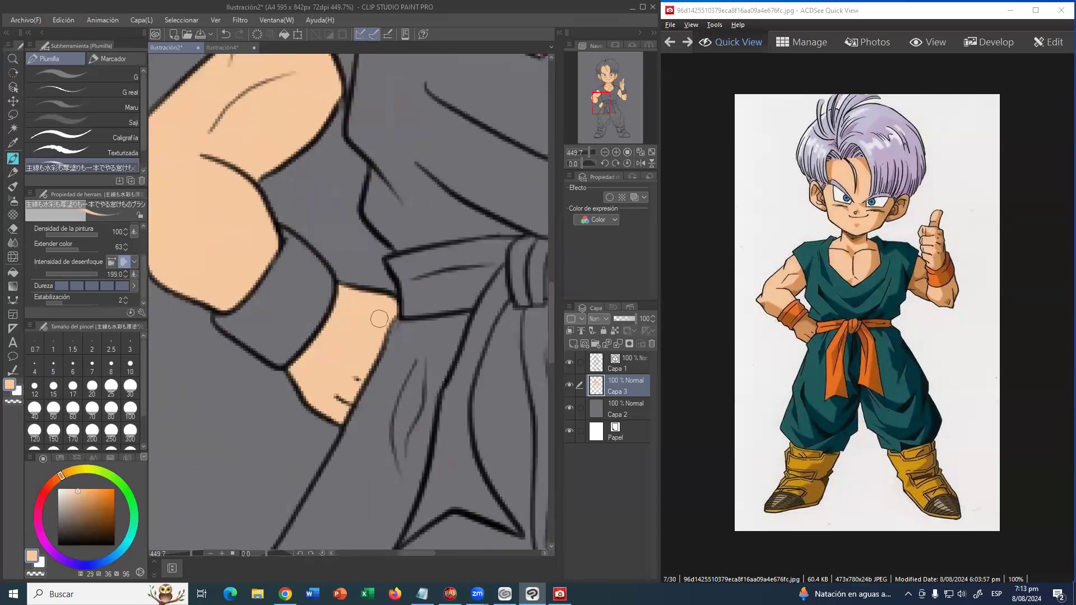
pyautogui.hscroll(8, 379, 315)
pyautogui.moveTo(361, 189); pyautogui.dragTo(379, 263)
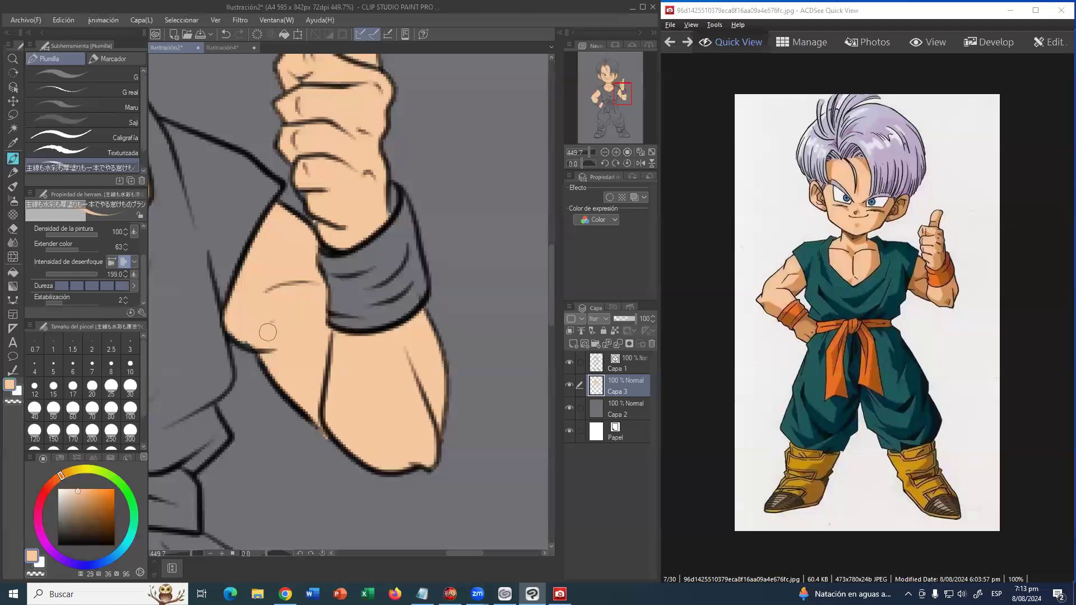
pyautogui.scroll(5, 280, 314)
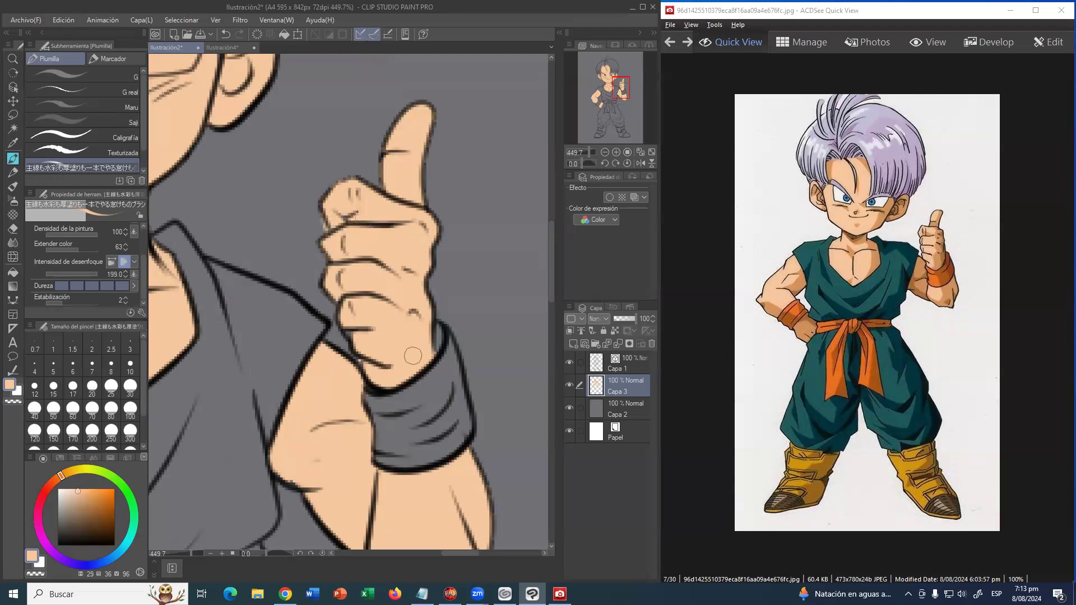
# - Select the boy's hair, top strand, eyebrows and sideburns with the auto select tool on the line art layer
pyautogui.click(13, 58)
pyautogui.scroll(-6, 364, 186)
pyautogui.scroll(-2, 364, 186)
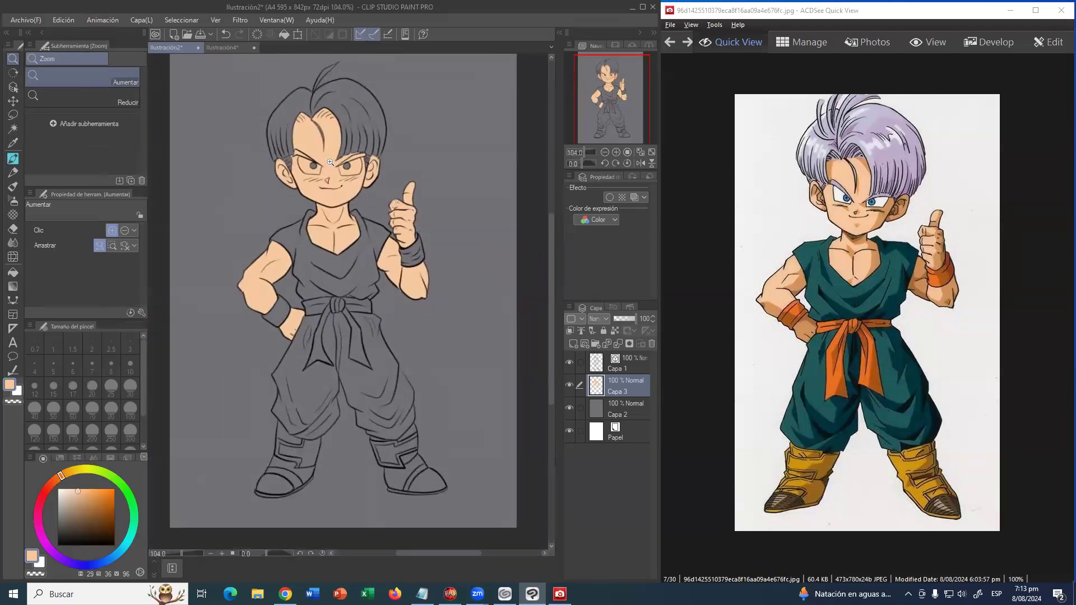
pyautogui.click(617, 358)
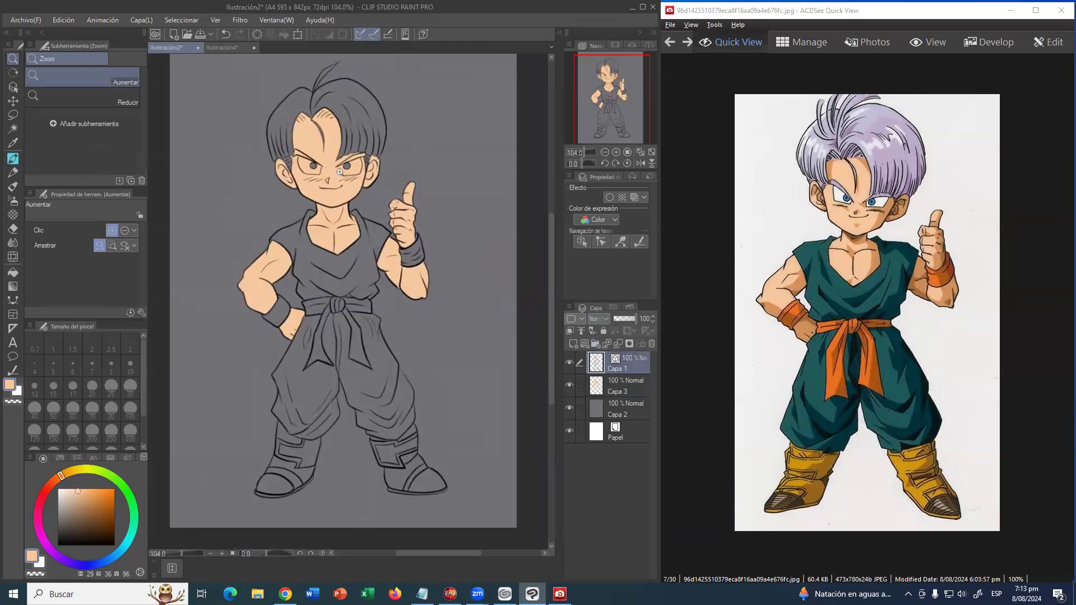
pyautogui.click(12, 128)
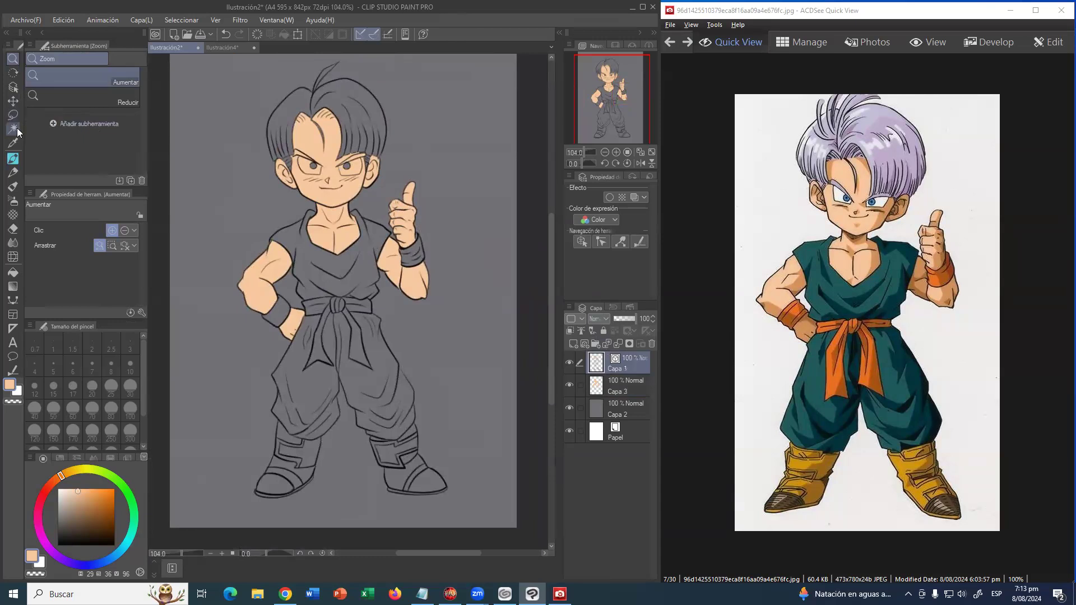
pyautogui.click(296, 110)
pyautogui.click(351, 91)
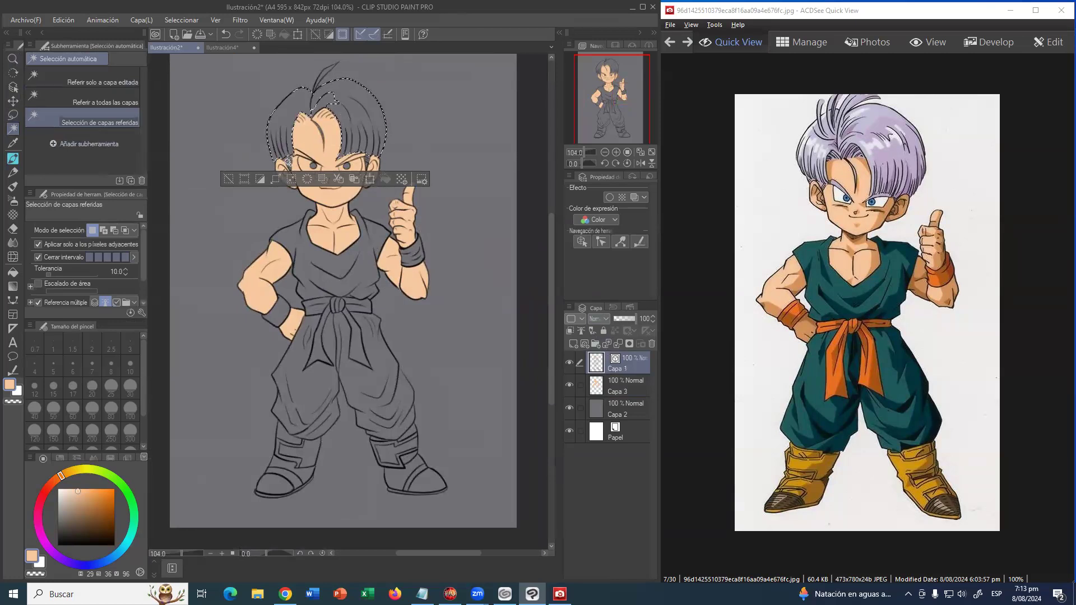
pyautogui.click(290, 165)
pyautogui.keyDown('shift'); pyautogui.click(291, 167); pyautogui.keyUp('shift')
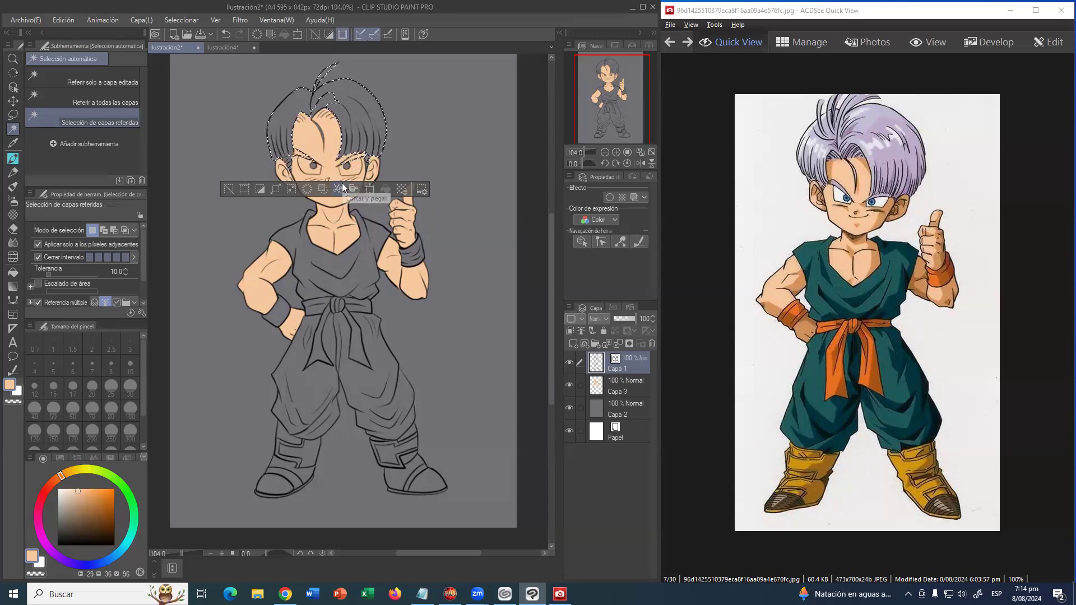
# - Add a raster layer for the hair color directly above the skin layer
pyautogui.click(636, 396)
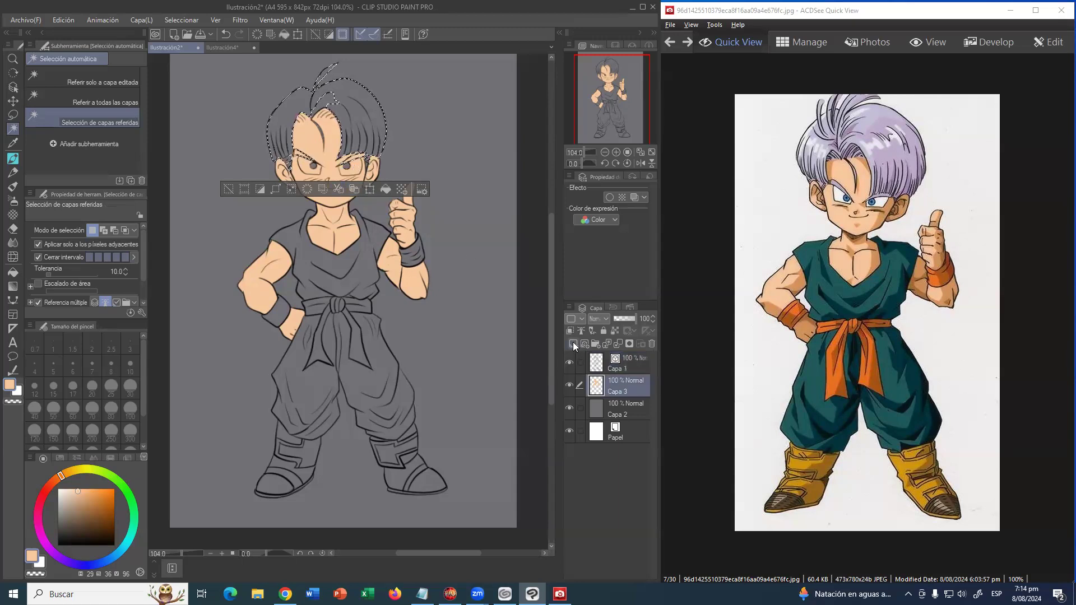
pyautogui.click(573, 343)
pyautogui.click(15, 60)
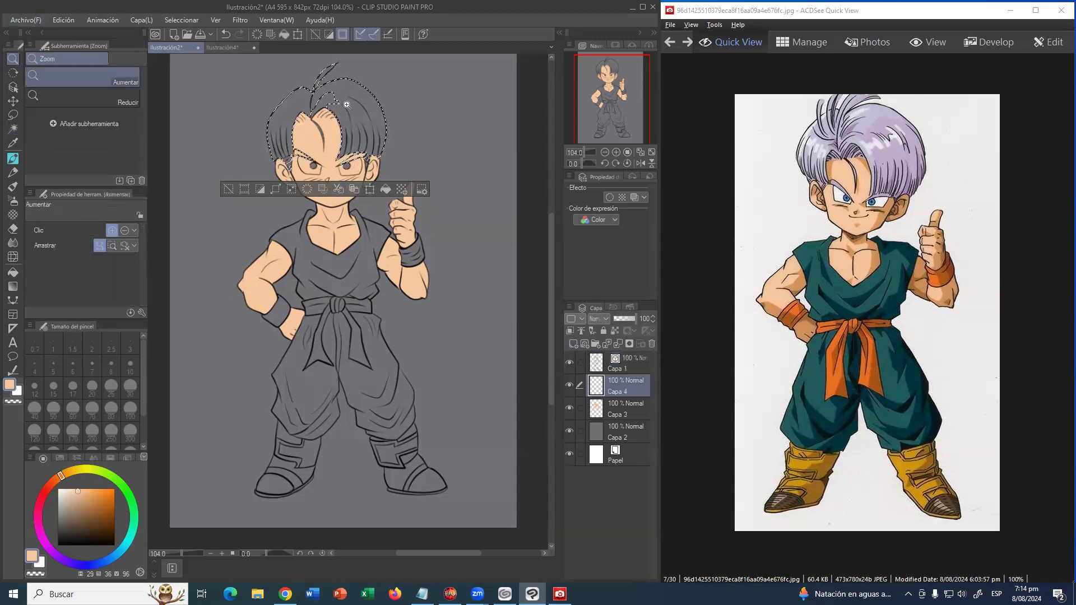
pyautogui.click(347, 103)
pyautogui.click(346, 104)
pyautogui.moveTo(346, 103); pyautogui.dragTo(388, 196)
# - Sample the light lavender from the reference image's hair, fill the selected hair areas with it, and clear the selection
pyautogui.click(222, 48)
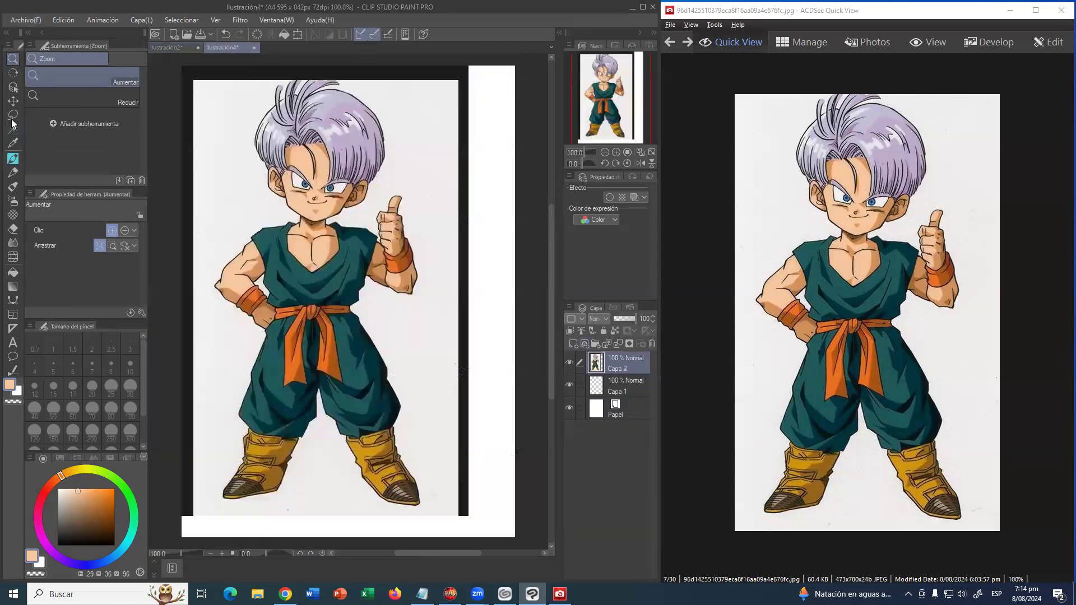
pyautogui.click(12, 272)
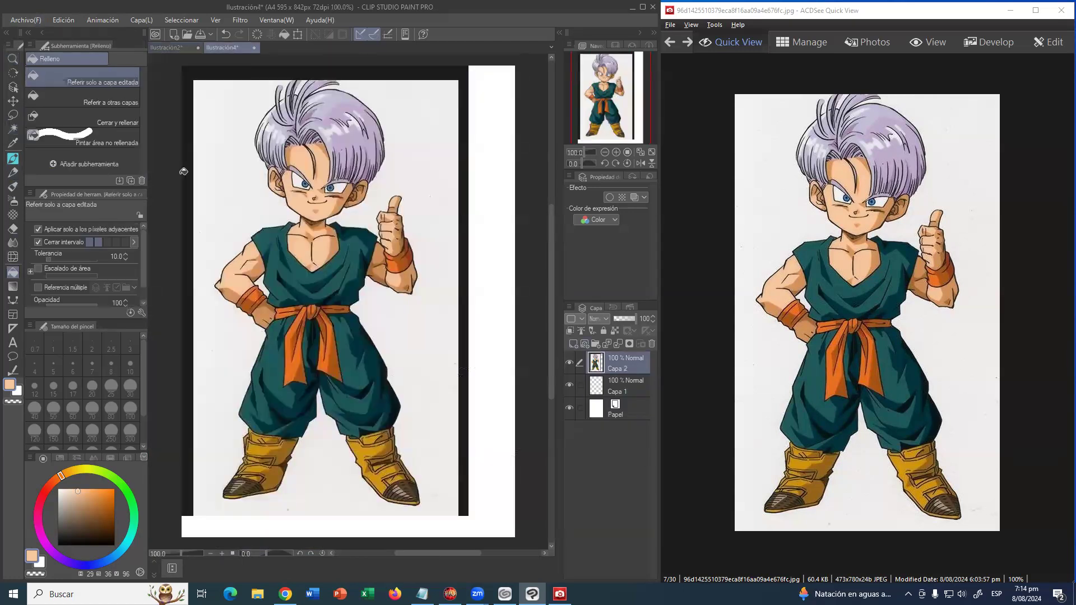
pyautogui.keyDown('alt'); pyautogui.click(331, 102); pyautogui.keyUp('alt')
pyautogui.click(167, 47)
pyautogui.click(352, 157)
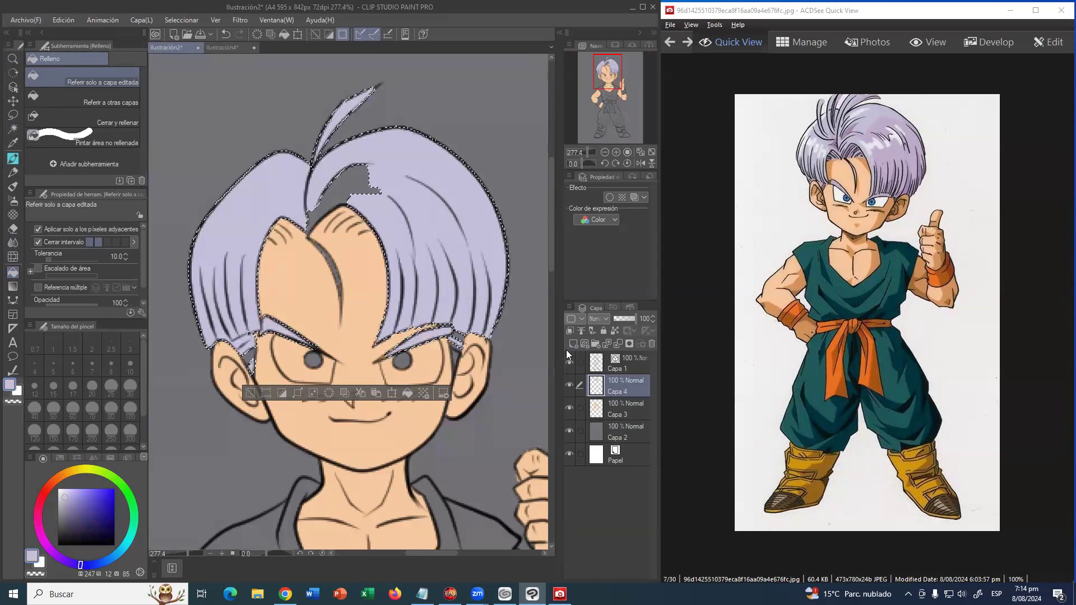
pyautogui.hotkey('ctrl', 'd')
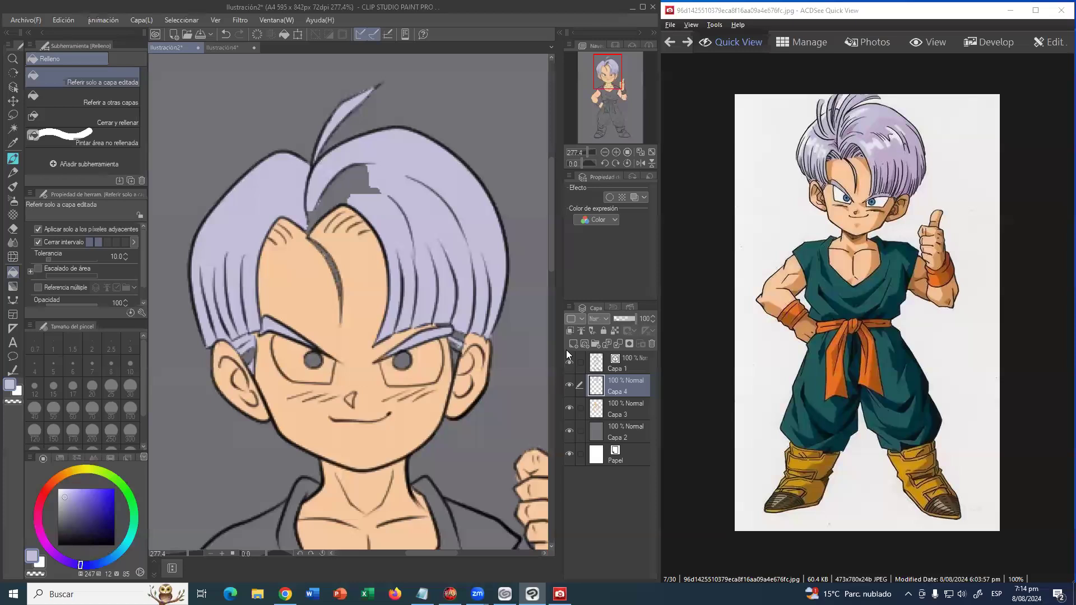
# - Paint over the gray gap in the hair above the forehead with the pen in lavender, enlarging the brush to 10.9
pyautogui.click(13, 58)
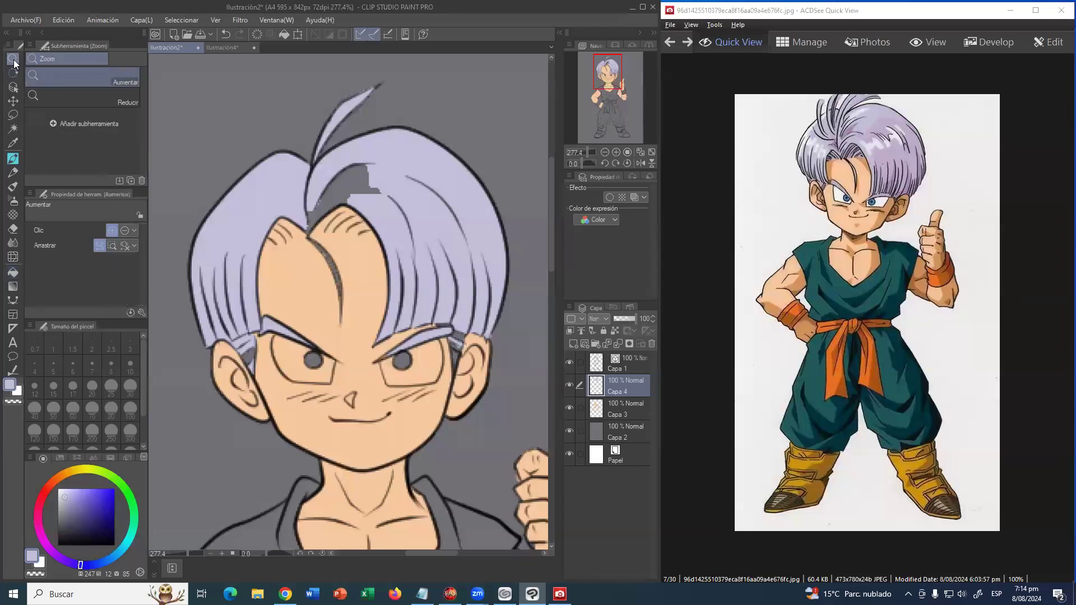
pyautogui.click(330, 209)
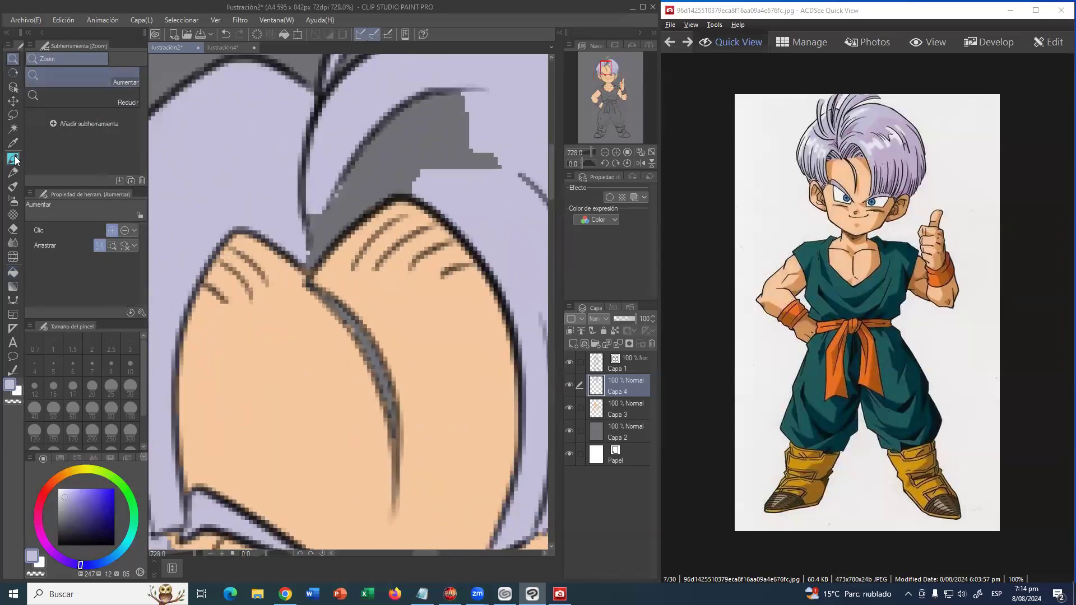
pyautogui.click(14, 159)
pyautogui.press('[')
pyautogui.press('[')
pyautogui.moveTo(361, 162)
pyautogui.mouseDown()
pyautogui.moveTo(394, 150)
pyautogui.moveTo(401, 124)
pyautogui.moveTo(350, 159)
pyautogui.moveTo(310, 263)
pyautogui.moveTo(447, 124)
pyautogui.moveTo(386, 126)
pyautogui.mouseUp()
pyautogui.press(']')
pyautogui.press(']')
pyautogui.press(']')
pyautogui.press(']')
pyautogui.press(']')
pyautogui.moveTo(469, 167); pyautogui.dragTo(444, 112)
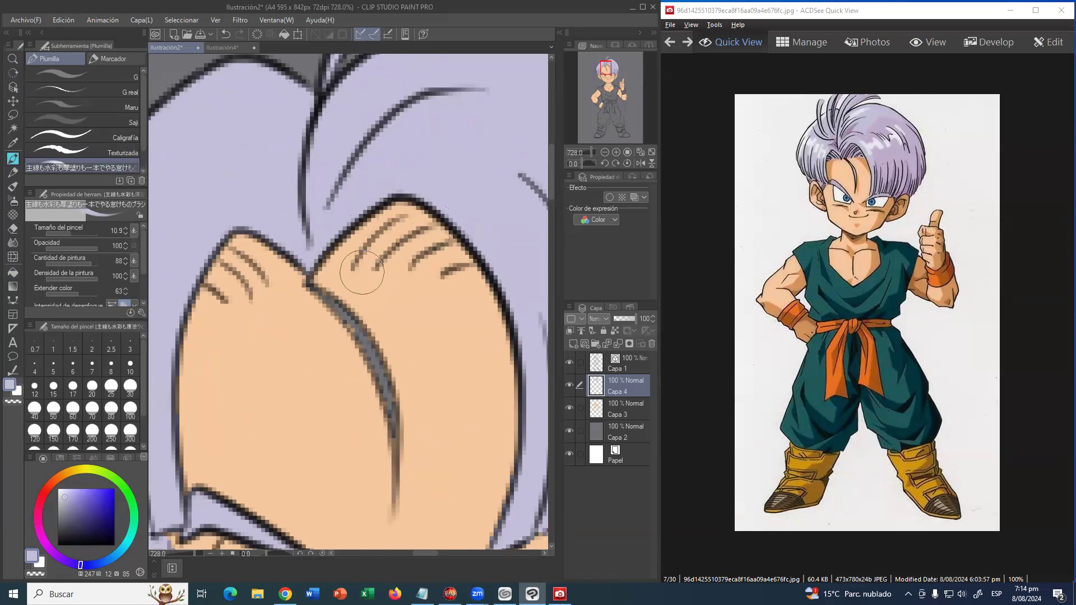
# - Reduce the brush size to 3.7 and paint the thin gray strand hanging over the forehead in lavender
pyautogui.moveTo(346, 313)
pyautogui.keyDown('ctrl'); pyautogui.keyDown('alt'); pyautogui.mouseDown()
pyautogui.moveTo(324, 297)
pyautogui.moveTo(349, 315)
pyautogui.moveTo(339, 314)
pyautogui.moveTo(374, 364)
pyautogui.moveTo(388, 430)
pyautogui.moveTo(391, 412)
pyautogui.mouseUp(); pyautogui.keyUp('alt'); pyautogui.keyUp('ctrl')
pyautogui.moveTo(383, 83); pyautogui.dragTo(354, 259)
pyautogui.moveTo(373, 214); pyautogui.dragTo(318, 277)
# - Inspect the hair fill up close for gaps around the crown, fringe, eyebrows and both sideburns
pyautogui.moveTo(453, 394); pyautogui.dragTo(392, 302)
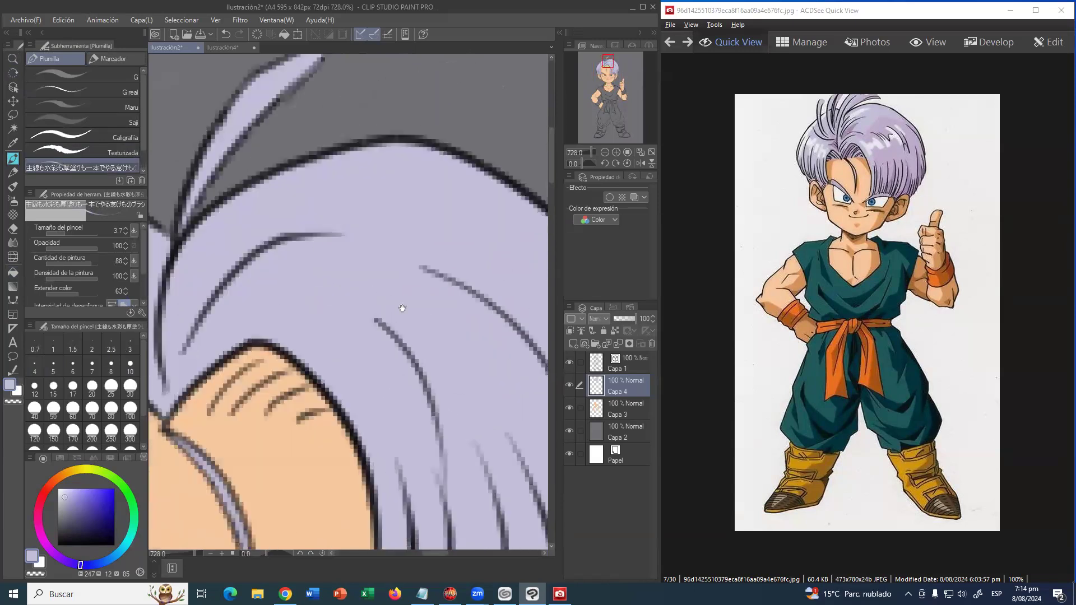
pyautogui.moveTo(468, 335); pyautogui.dragTo(317, 204)
pyautogui.moveTo(452, 480); pyautogui.dragTo(377, 308)
pyautogui.moveTo(274, 354)
pyautogui.mouseDown()
pyautogui.moveTo(315, 367)
pyautogui.moveTo(351, 355)
pyautogui.moveTo(323, 488)
pyautogui.mouseUp()
pyautogui.moveTo(410, 292); pyautogui.dragTo(527, 248)
pyautogui.moveTo(261, 387)
pyautogui.mouseDown()
pyautogui.moveTo(357, 295)
pyautogui.moveTo(497, 303)
pyautogui.mouseUp()
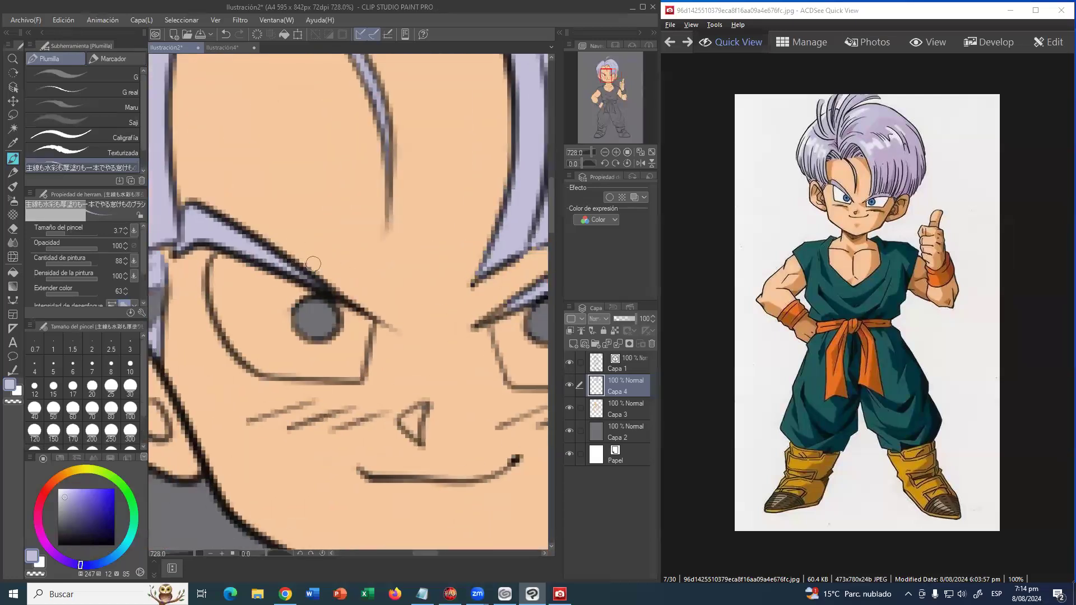
pyautogui.moveTo(386, 308); pyautogui.dragTo(561, 376)
pyautogui.moveTo(303, 342); pyautogui.dragTo(318, 396)
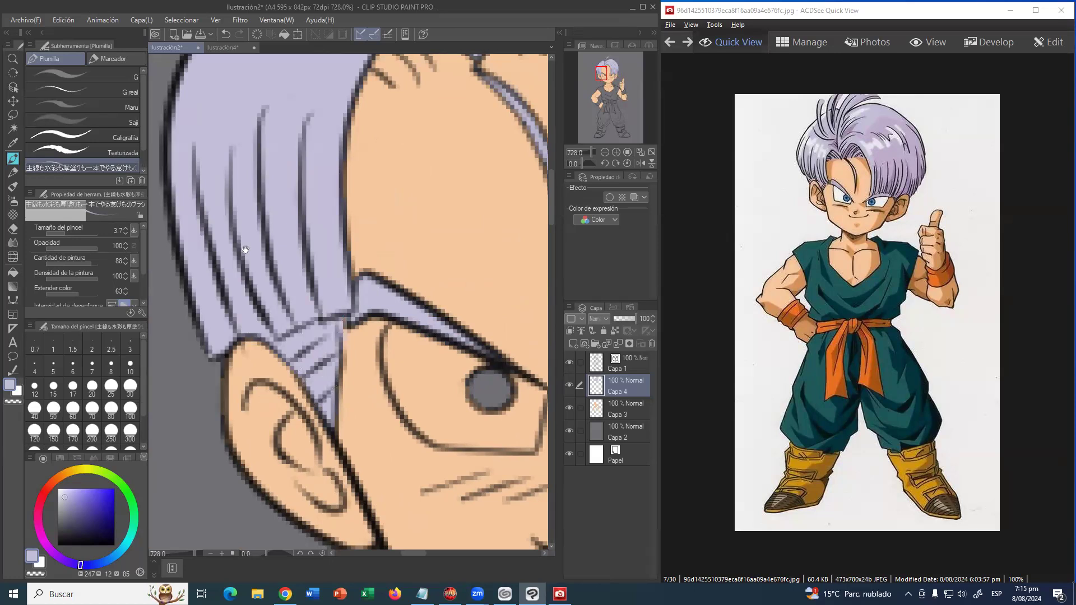
pyautogui.moveTo(261, 279); pyautogui.dragTo(203, 181)
pyautogui.moveTo(495, 411); pyautogui.dragTo(445, 257)
pyautogui.moveTo(173, 160)
pyautogui.mouseDown()
pyautogui.moveTo(281, 198)
pyautogui.moveTo(281, 285)
pyautogui.mouseUp()
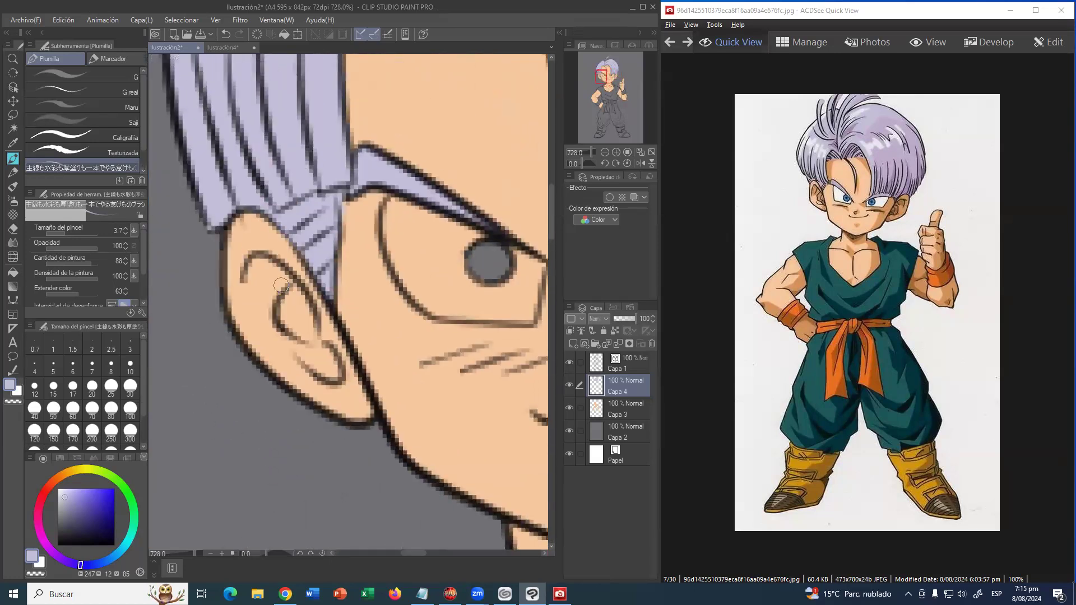
pyautogui.moveTo(437, 237); pyautogui.dragTo(444, 406)
pyautogui.moveTo(516, 59); pyautogui.dragTo(419, 234)
pyautogui.moveTo(388, 80); pyautogui.dragTo(435, 207)
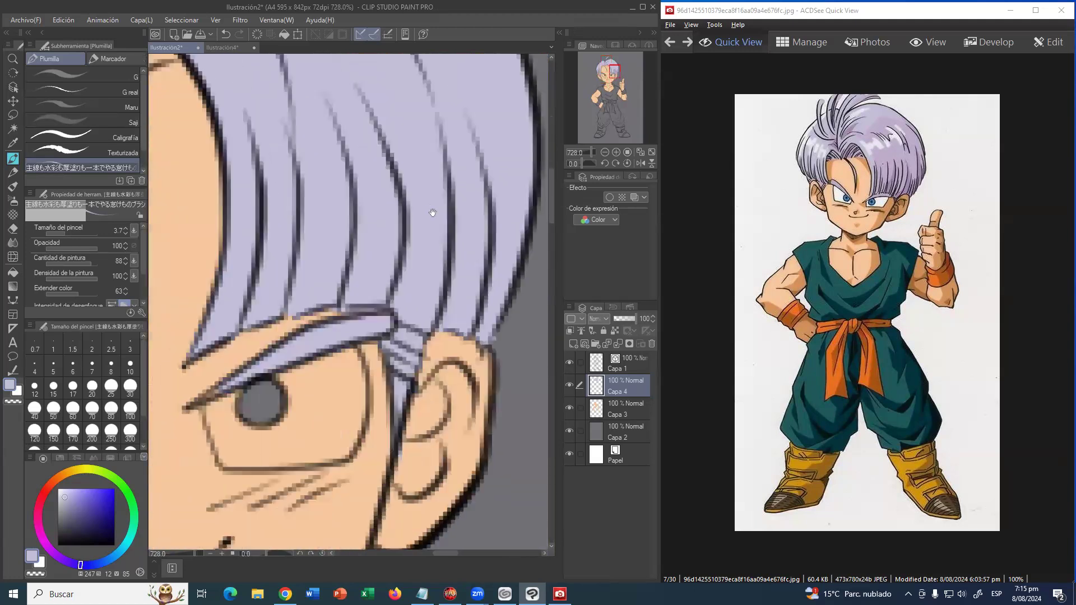
pyautogui.moveTo(331, 365); pyautogui.dragTo(490, 218)
pyautogui.moveTo(389, 307); pyautogui.dragTo(443, 168)
# - Select both irises on the line art layer and add a raster layer above the hair layer
pyautogui.click(12, 59)
pyautogui.moveTo(368, 150); pyautogui.dragTo(332, 238)
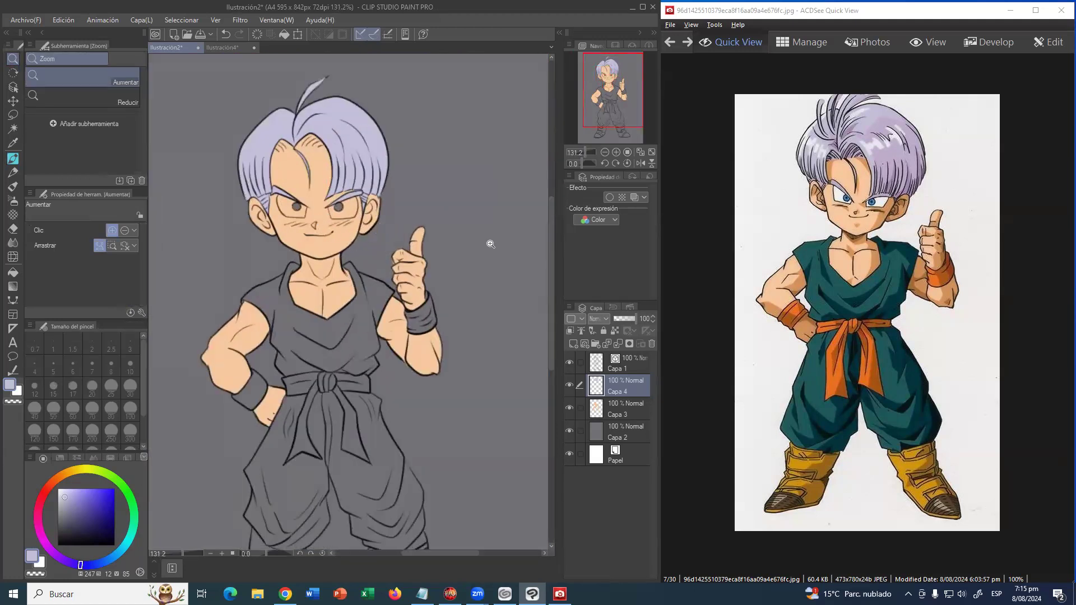
pyautogui.click(625, 369)
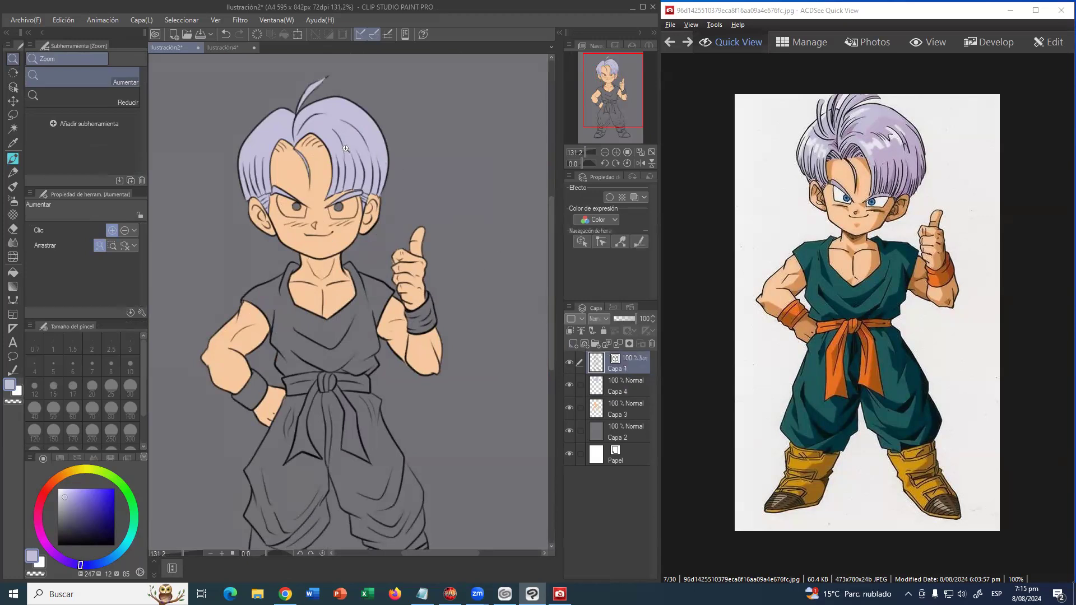
pyautogui.click(13, 128)
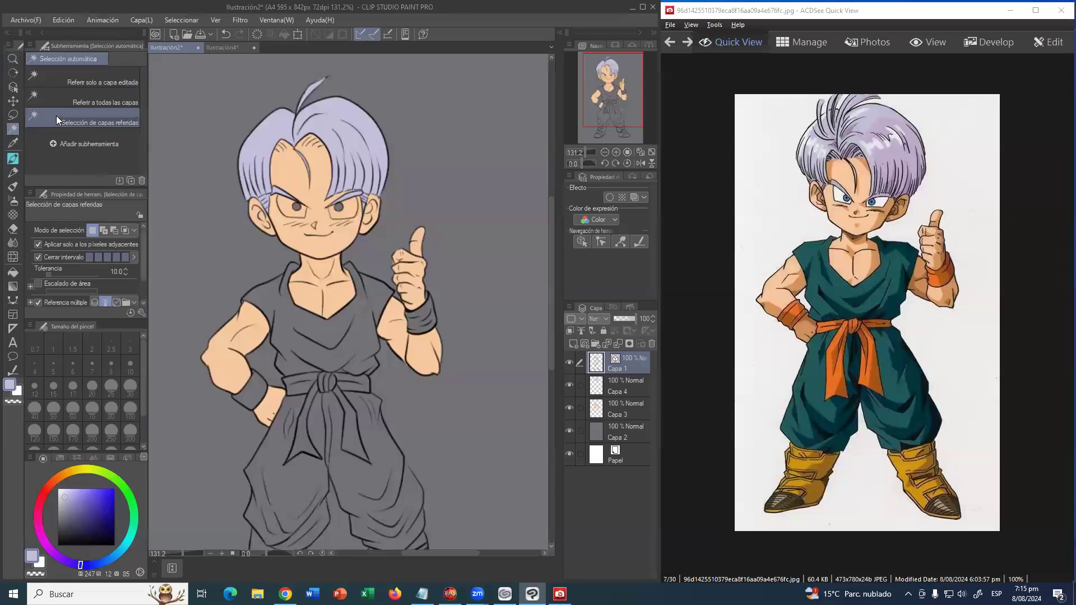
pyautogui.click(297, 206)
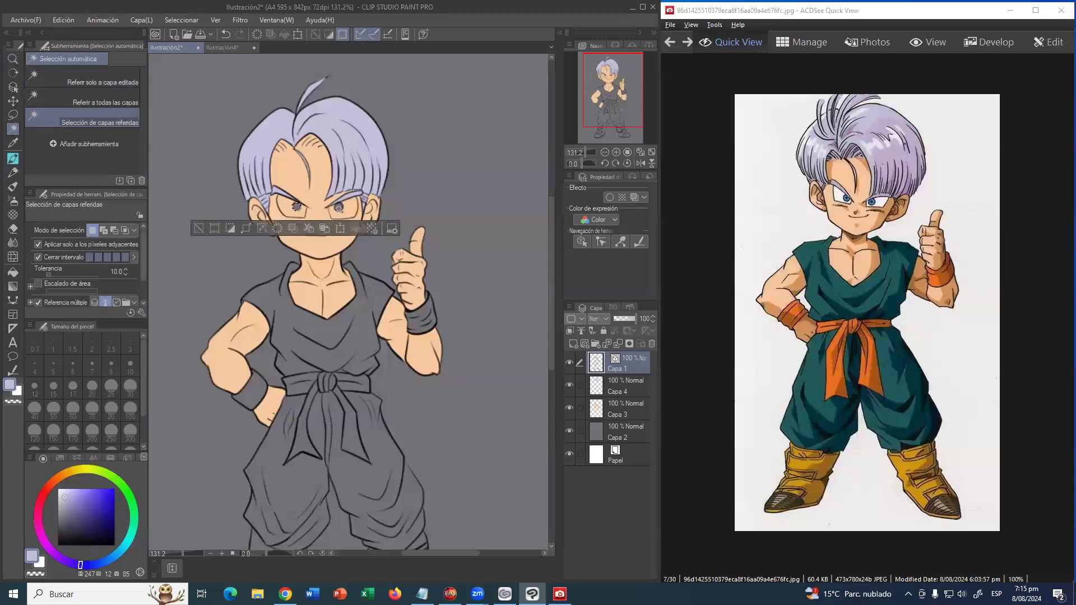
pyautogui.keyDown('shift'); pyautogui.click(338, 207); pyautogui.keyUp('shift')
pyautogui.click(612, 387)
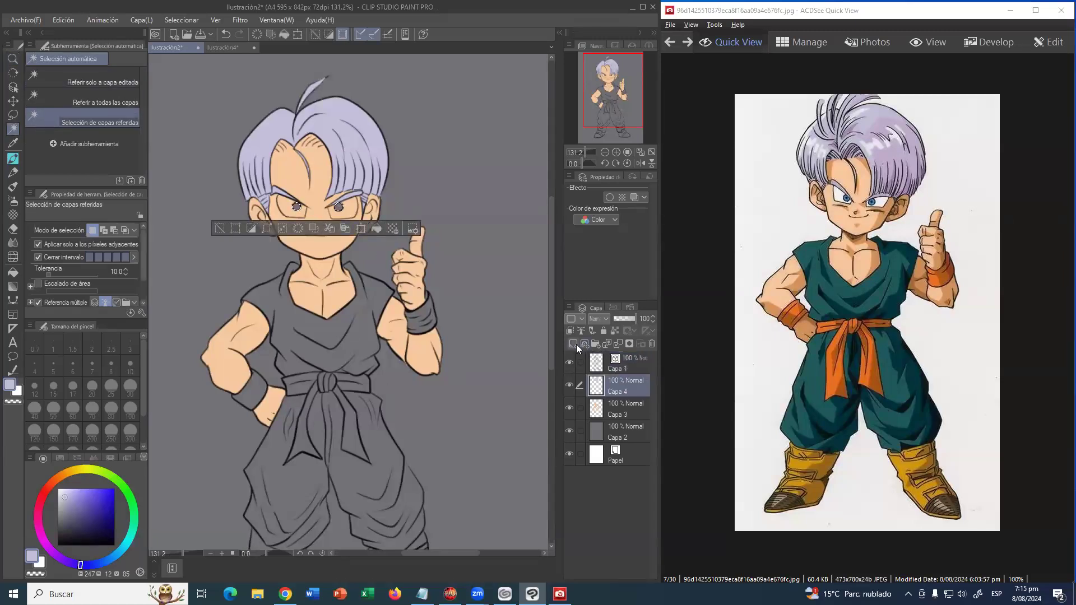
pyautogui.click(573, 344)
# - Sample the blue of the irises from the reference image and return to the line art illustration
pyautogui.click(13, 272)
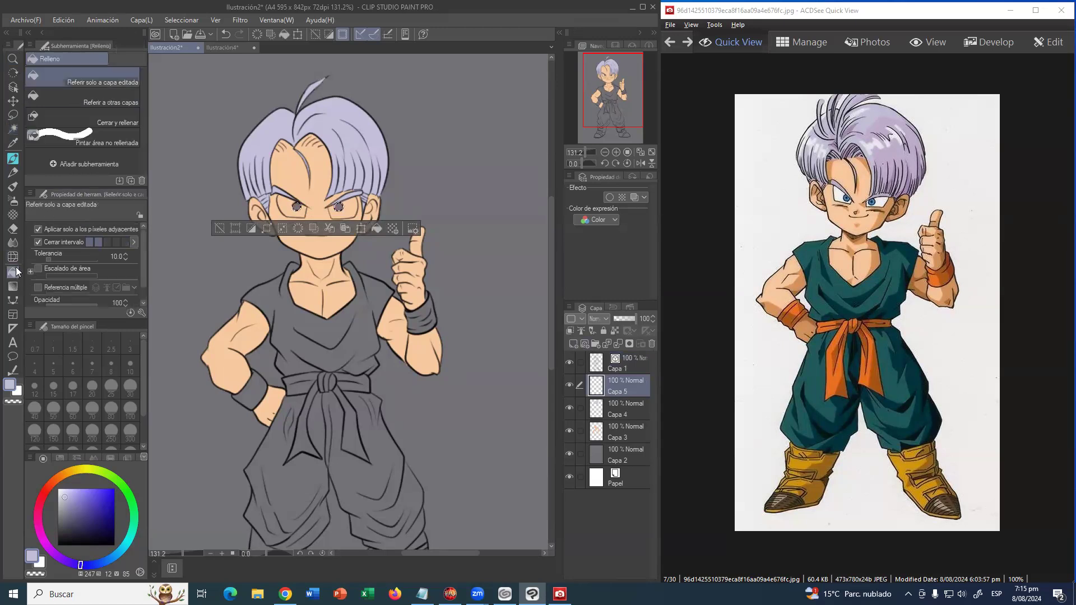
pyautogui.click(239, 49)
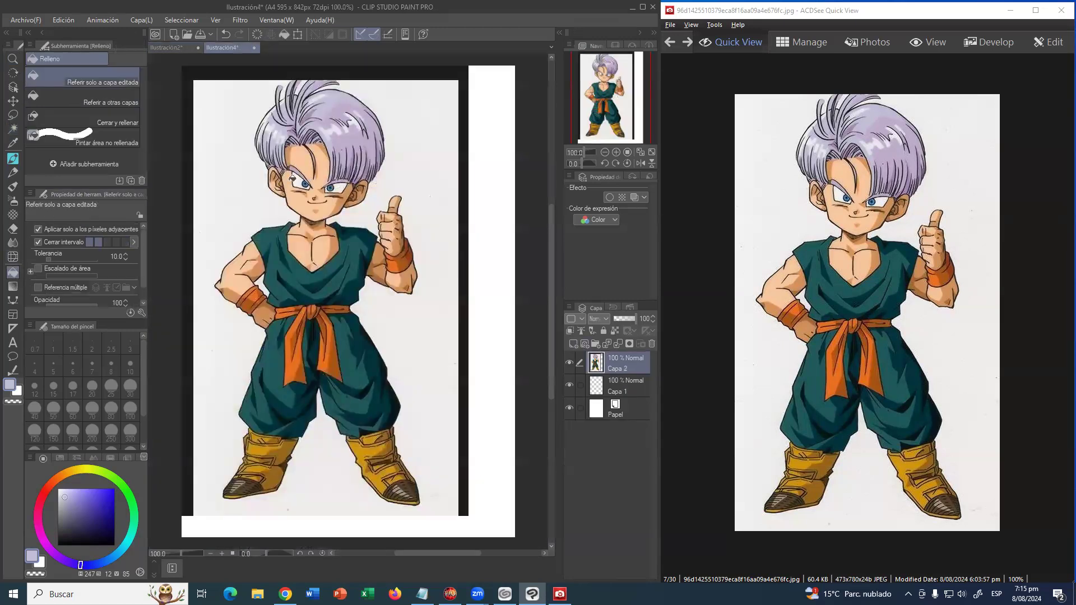
pyautogui.click(13, 59)
pyautogui.moveTo(345, 197); pyautogui.dragTo(370, 194)
pyautogui.click(13, 272)
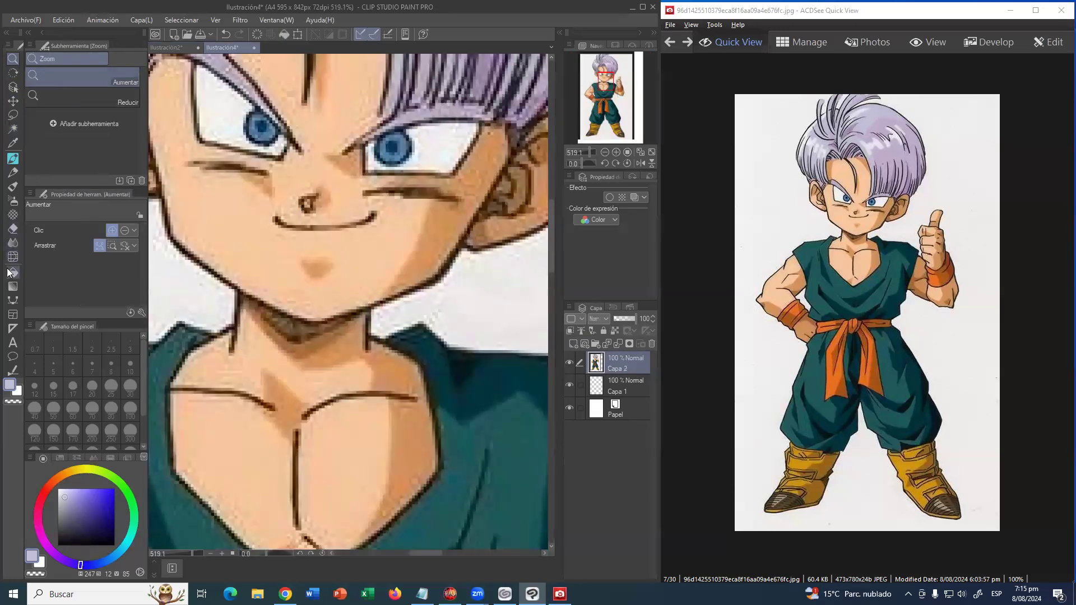
pyautogui.keyDown('alt'); pyautogui.click(260, 127); pyautogui.keyUp('alt')
pyautogui.keyDown('alt'); pyautogui.click(261, 132); pyautogui.keyUp('alt')
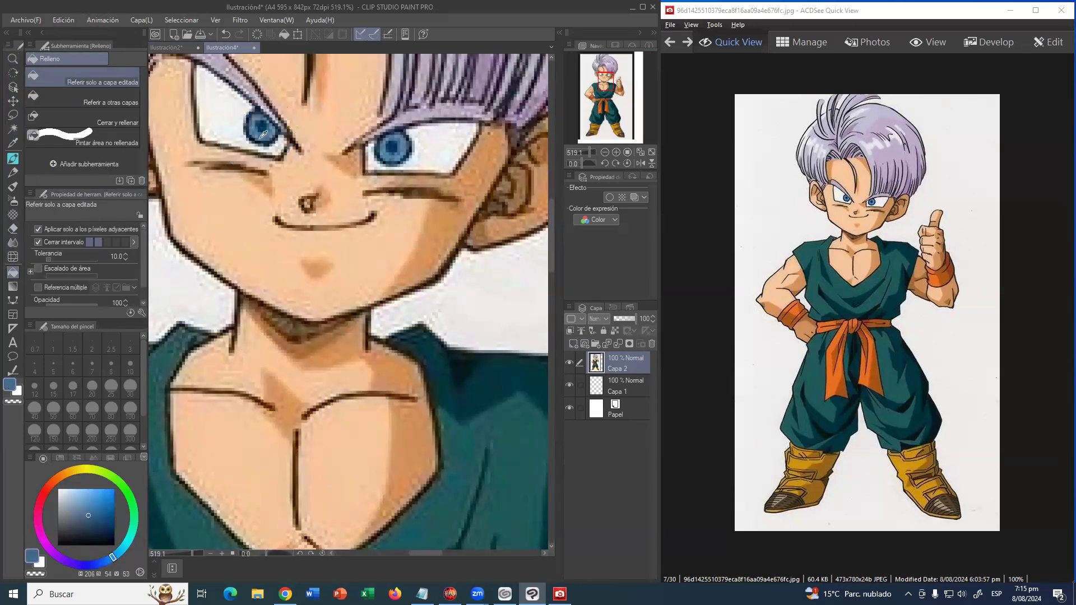
pyautogui.keyDown('alt'); pyautogui.click(391, 150); pyautogui.keyUp('alt')
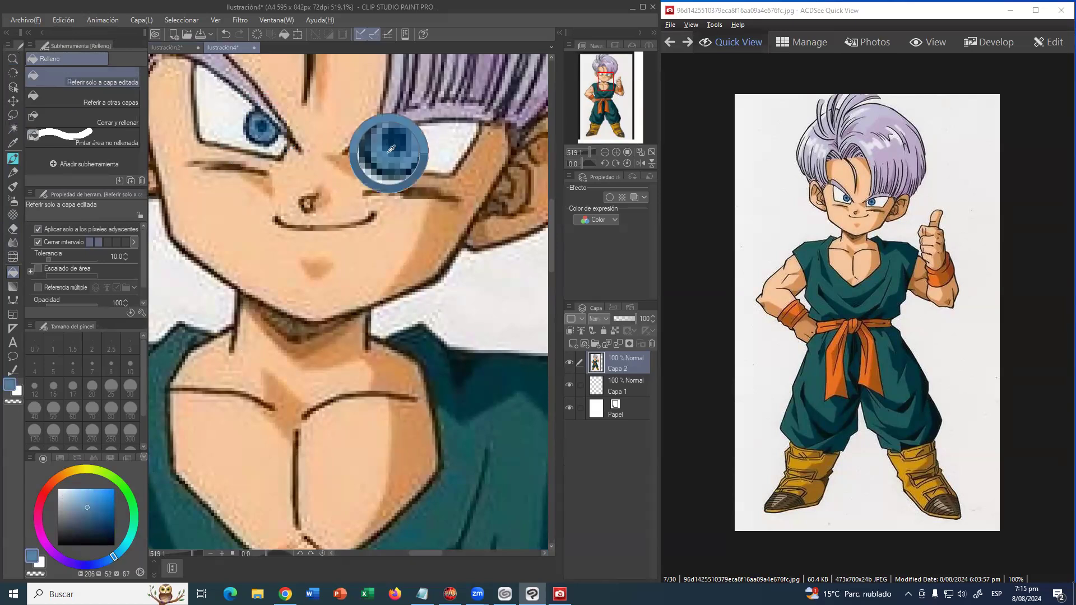
pyautogui.click(180, 49)
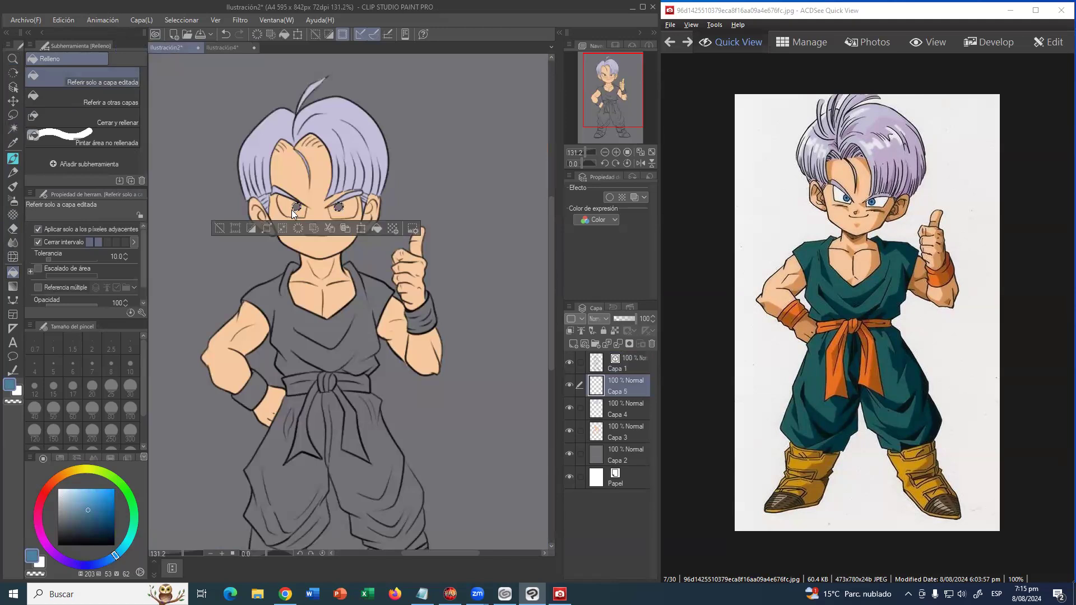
# - Paint both selected irises with the pen in the sampled blue and clear the selection
pyautogui.click(13, 159)
pyautogui.moveTo(330, 217)
pyautogui.mouseDown()
pyautogui.moveTo(355, 206)
pyautogui.moveTo(309, 219)
pyautogui.mouseUp()
pyautogui.hotkey('ctrl', 'd')
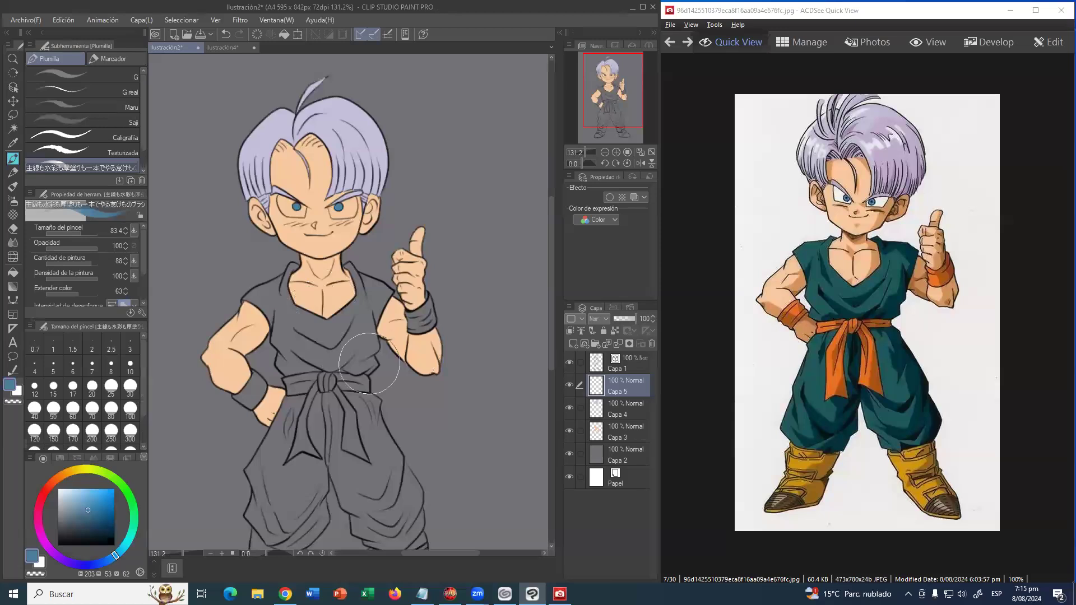
# - Select all sections of the sleeveless shirt above the belt with the auto select tool on the line art layer
pyautogui.click(619, 369)
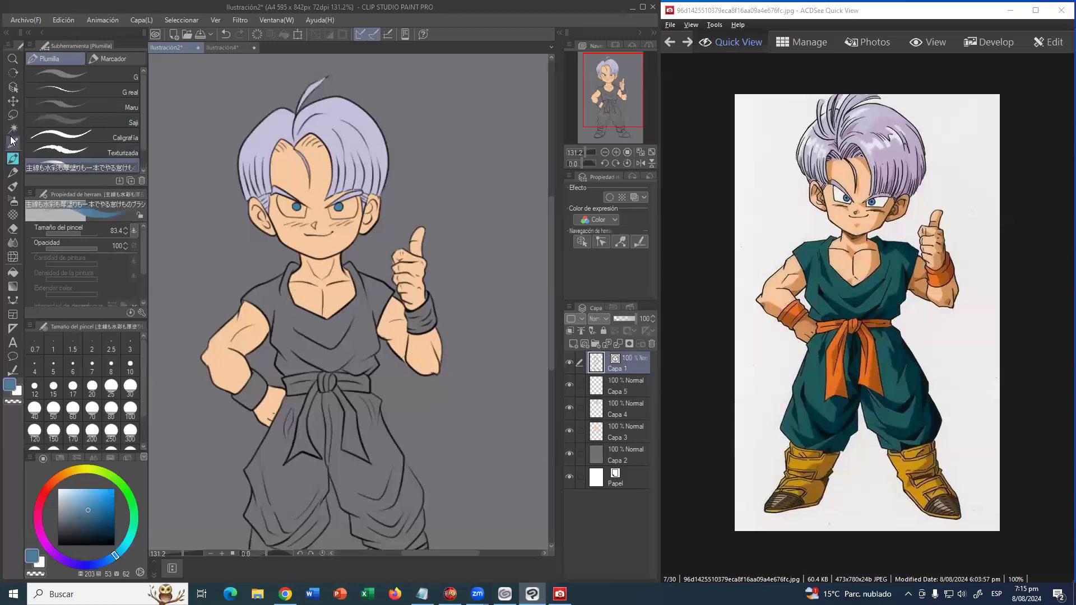
pyautogui.click(13, 128)
pyautogui.click(302, 326)
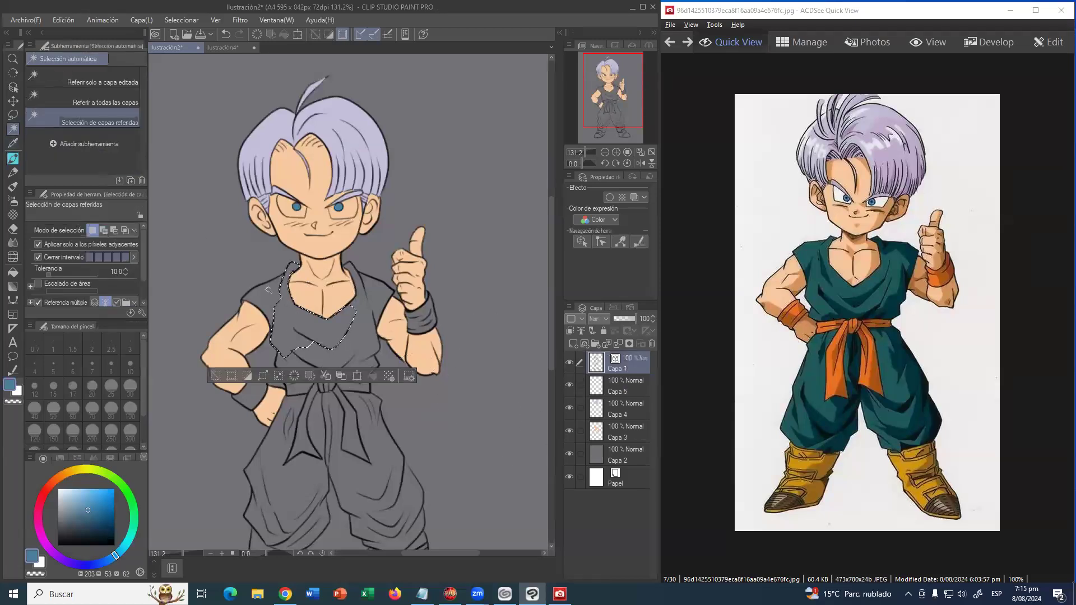
pyautogui.keyDown('shift'); pyautogui.click(359, 304); pyautogui.keyUp('shift')
pyautogui.keyDown('shift'); pyautogui.click(377, 300); pyautogui.keyUp('shift')
pyautogui.keyDown('shift'); pyautogui.click(364, 346); pyautogui.keyUp('shift')
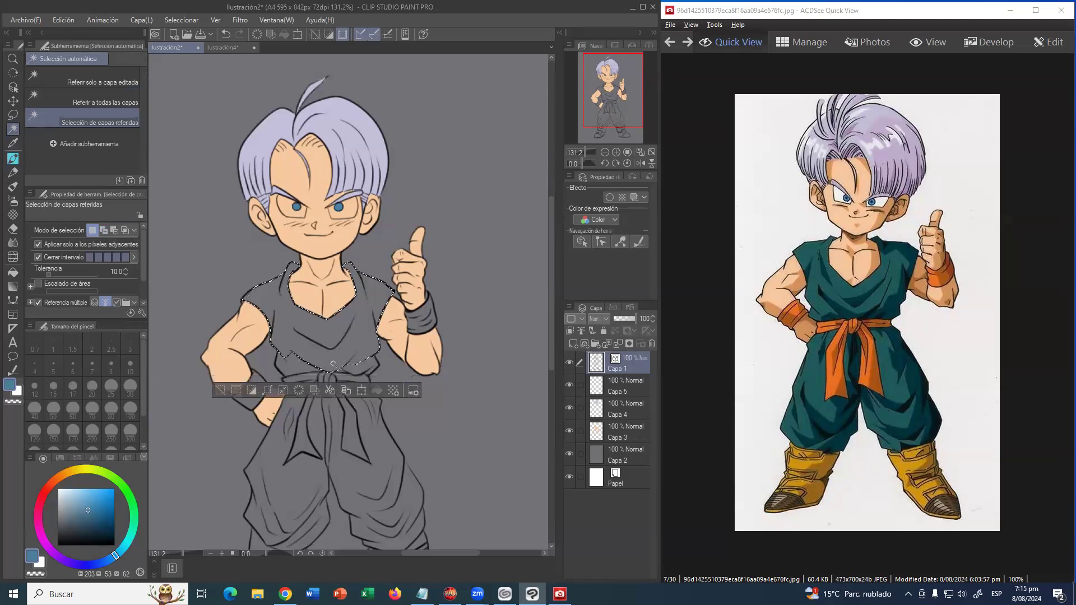
pyautogui.keyDown('shift'); pyautogui.click(301, 369); pyautogui.keyUp('shift')
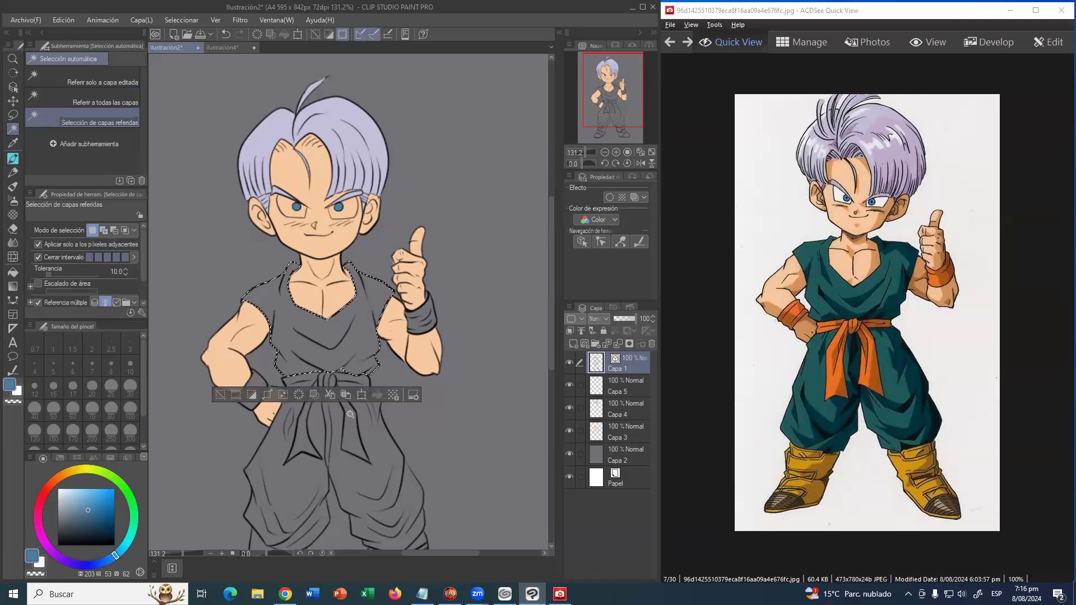
# - Add the upper trouser sections around and between the belt's hanging ends to the shirt selection
pyautogui.keyDown('shift'); pyautogui.click(364, 444); pyautogui.keyUp('shift')
pyautogui.keyDown('shift'); pyautogui.click(352, 478); pyautogui.keyUp('shift')
pyautogui.keyDown('shift'); pyautogui.click(327, 424); pyautogui.keyUp('shift')
pyautogui.keyDown('shift'); pyautogui.click(313, 426); pyautogui.keyUp('shift')
pyautogui.keyDown('shift'); pyautogui.click(276, 442); pyautogui.keyUp('shift')
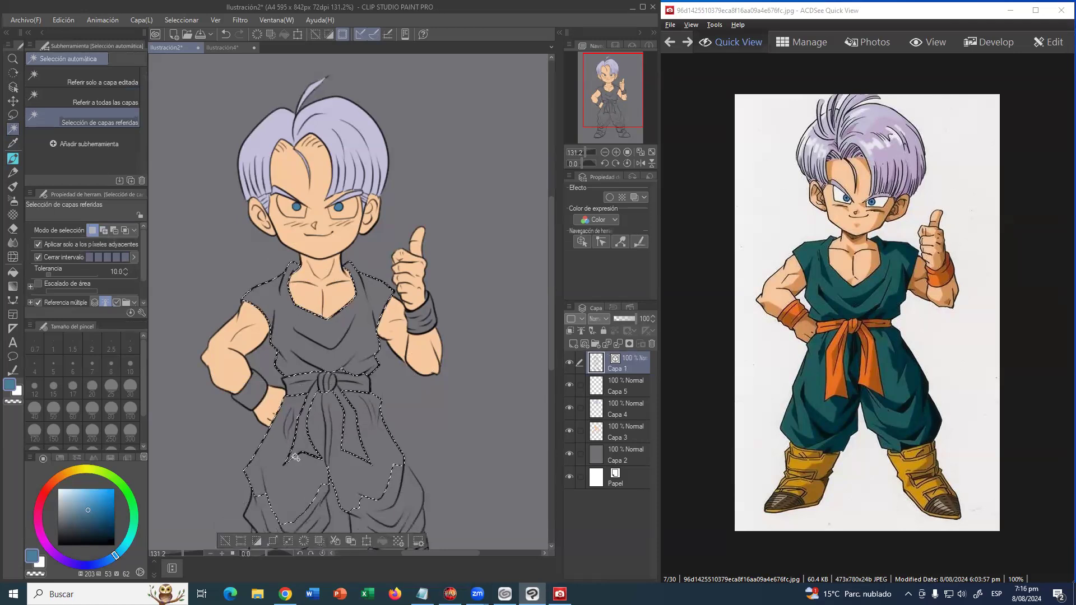
# - Add the remaining lower sections and folds of both trouser legs to the selection
pyautogui.scroll(-3, 330, 453)
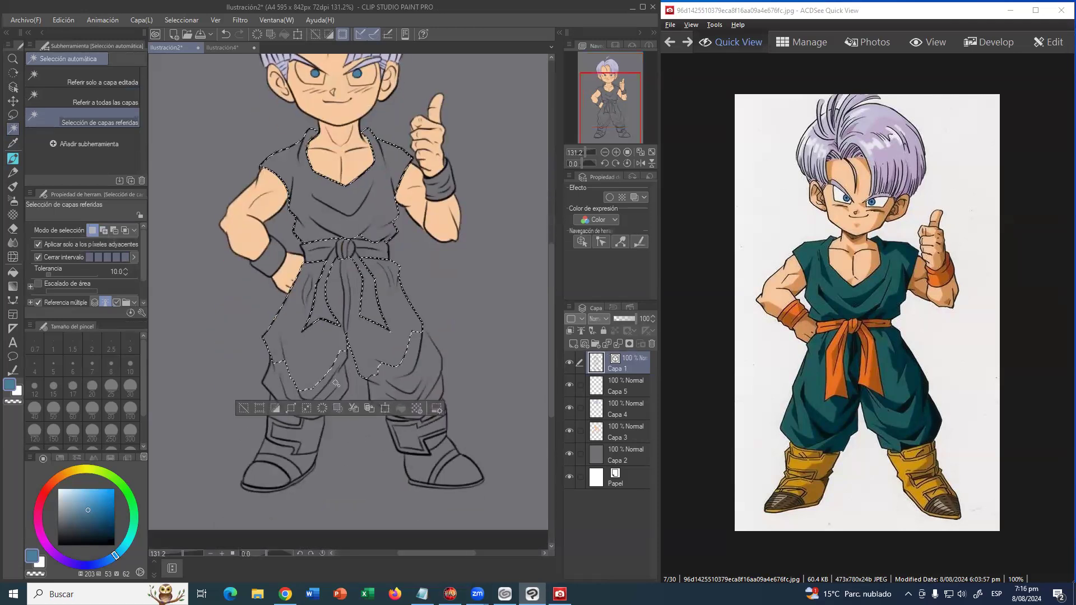
pyautogui.keyDown('shift'); pyautogui.click(321, 394); pyautogui.keyUp('shift')
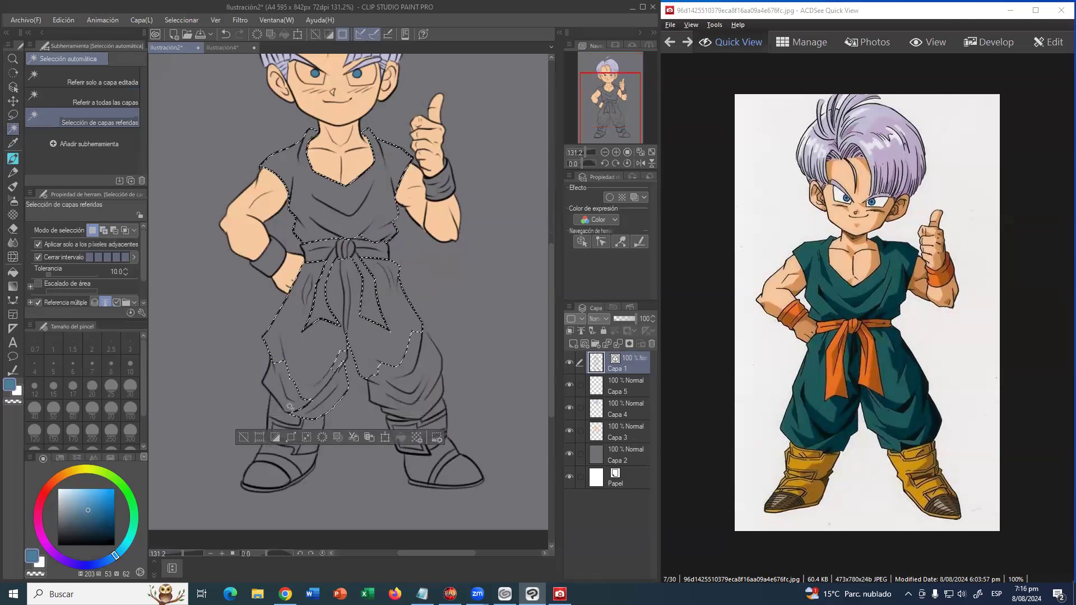
pyautogui.keyDown('shift'); pyautogui.click(286, 385); pyautogui.keyUp('shift')
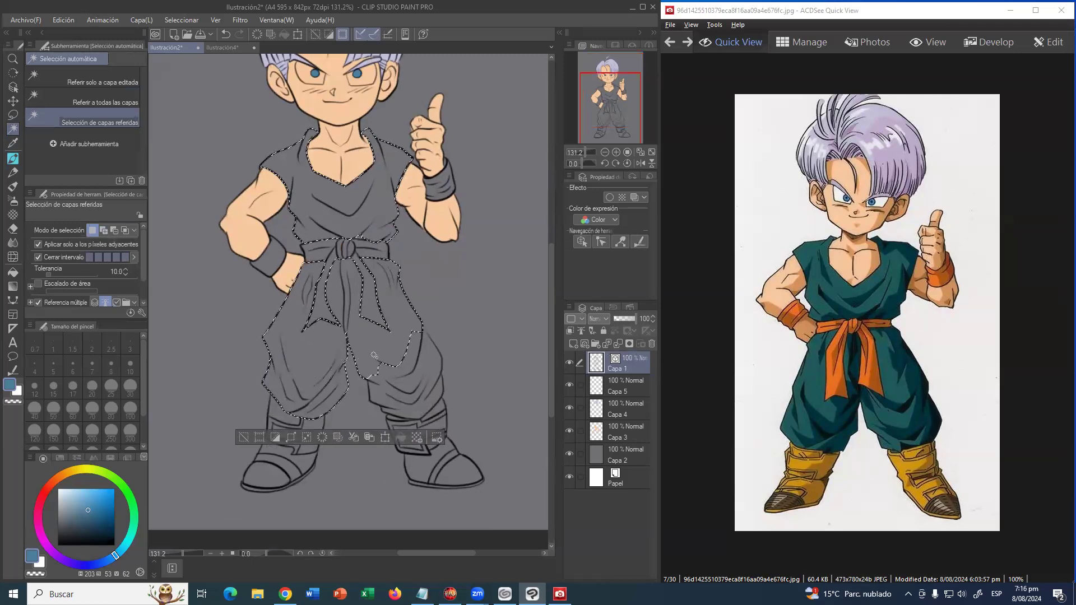
pyautogui.keyDown('shift'); pyautogui.click(409, 371); pyautogui.keyUp('shift')
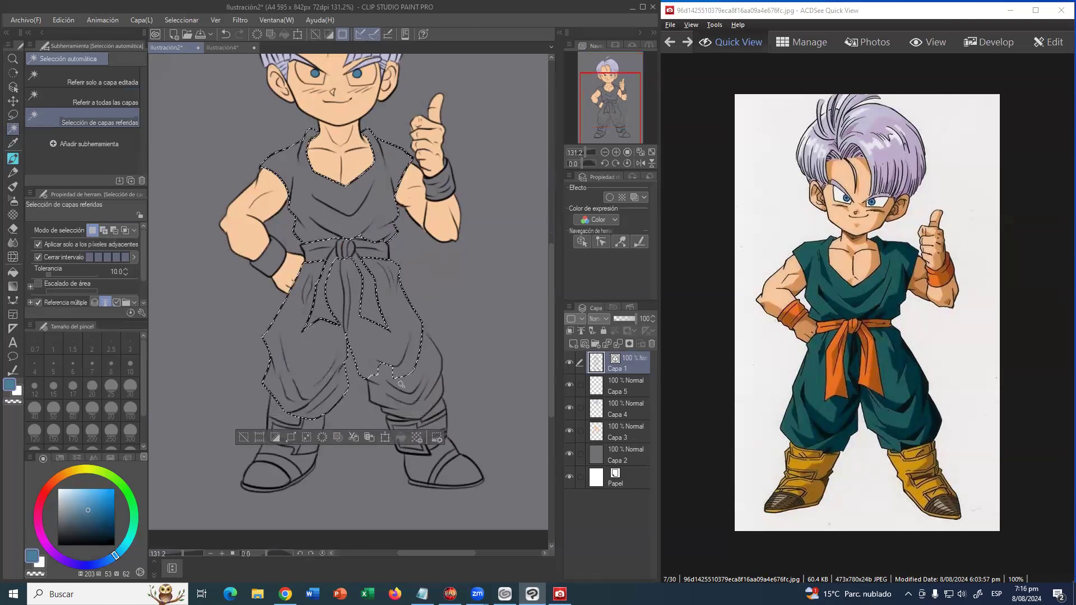
pyautogui.keyDown('shift'); pyautogui.click(407, 399); pyautogui.keyUp('shift')
pyautogui.keyDown('shift'); pyautogui.click(412, 412); pyautogui.keyUp('shift')
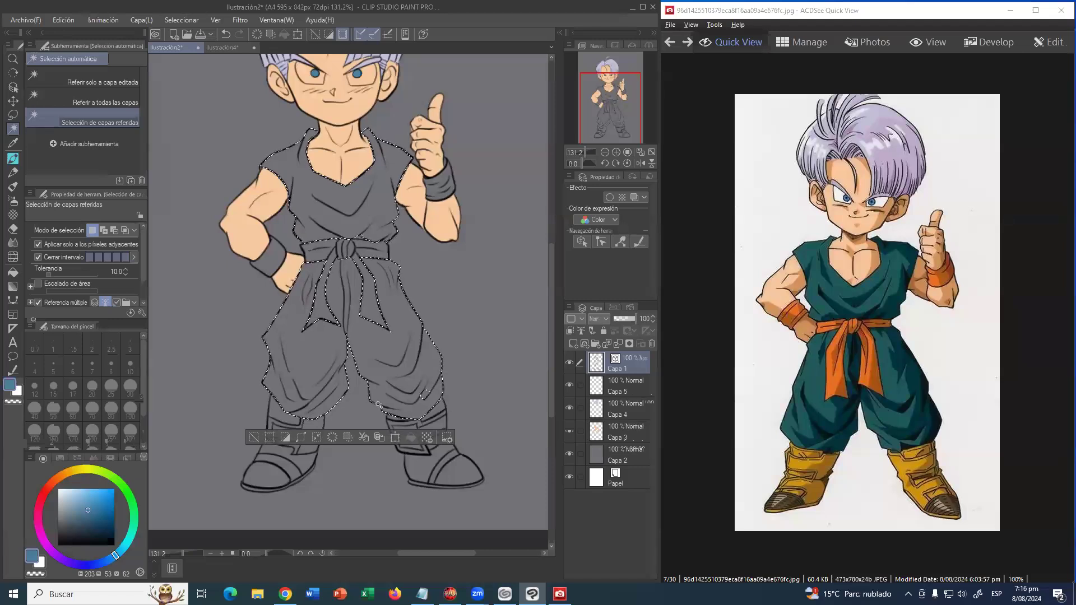
# - Add a raster layer above the iris layer and sample the teal of the shirt from the reference image
pyautogui.click(593, 387)
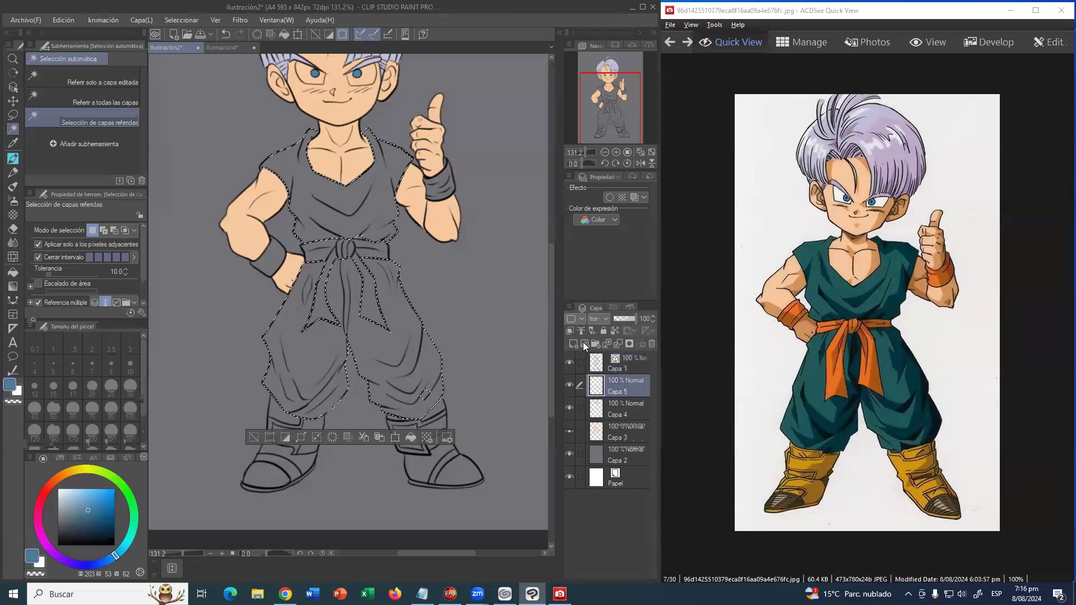
pyautogui.click(573, 344)
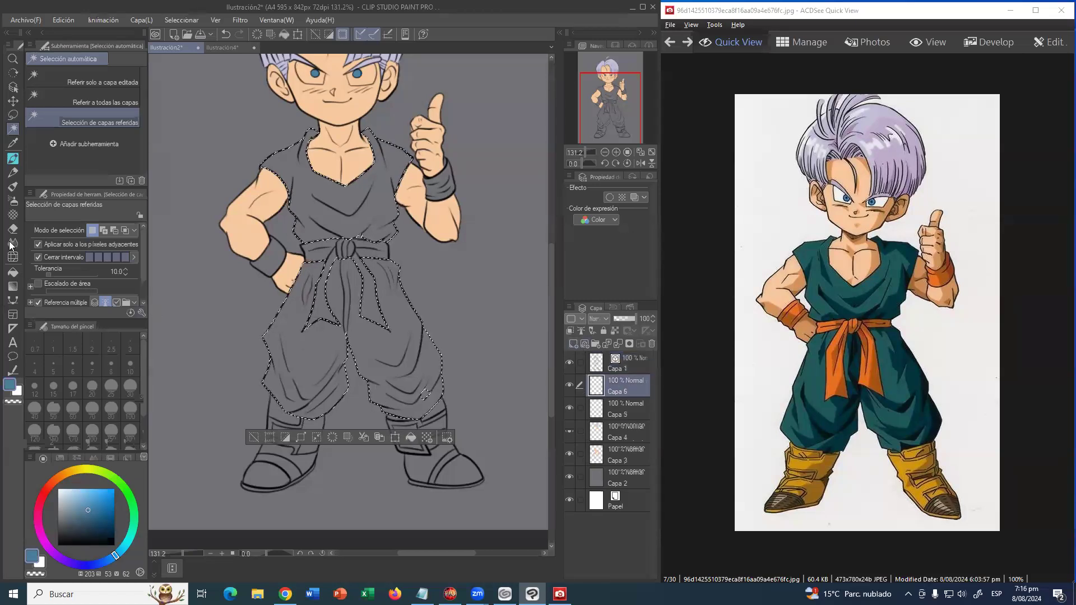
pyautogui.click(13, 158)
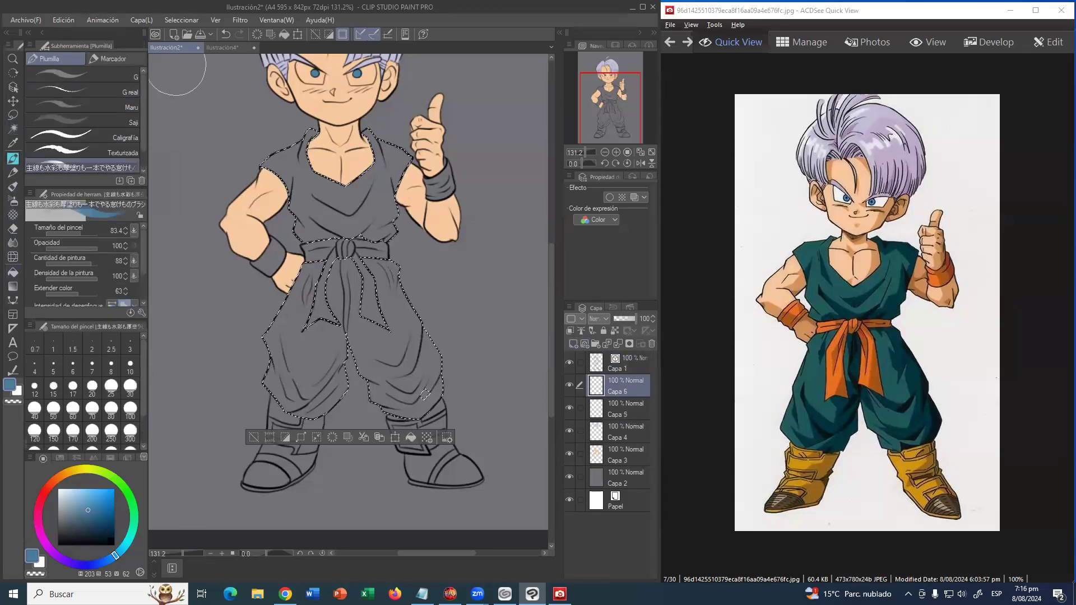
pyautogui.click(222, 48)
pyautogui.keyDown('alt'); pyautogui.click(514, 423); pyautogui.keyUp('alt')
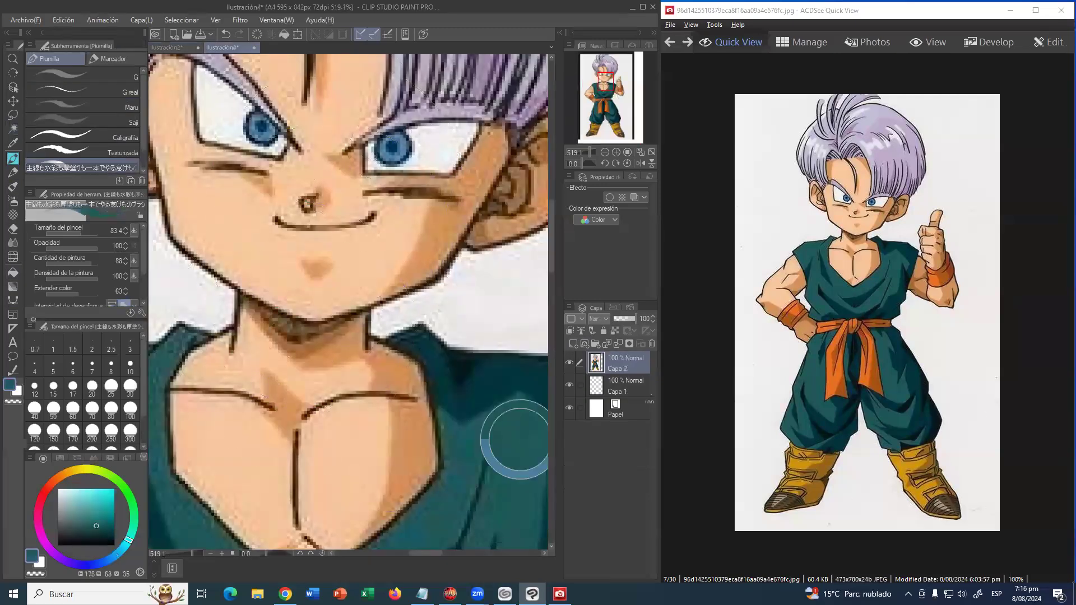
# - Paint the selected shirt and trousers of the line art with the pen in the sampled teal and clear the selection
pyautogui.click(166, 47)
pyautogui.moveTo(337, 266)
pyautogui.mouseDown()
pyautogui.moveTo(358, 179)
pyautogui.moveTo(384, 143)
pyautogui.mouseUp()
pyautogui.moveTo(399, 259)
pyautogui.mouseDown()
pyautogui.moveTo(361, 250)
pyautogui.moveTo(312, 279)
pyautogui.moveTo(273, 335)
pyautogui.moveTo(301, 511)
pyautogui.moveTo(409, 392)
pyautogui.moveTo(431, 503)
pyautogui.mouseUp()
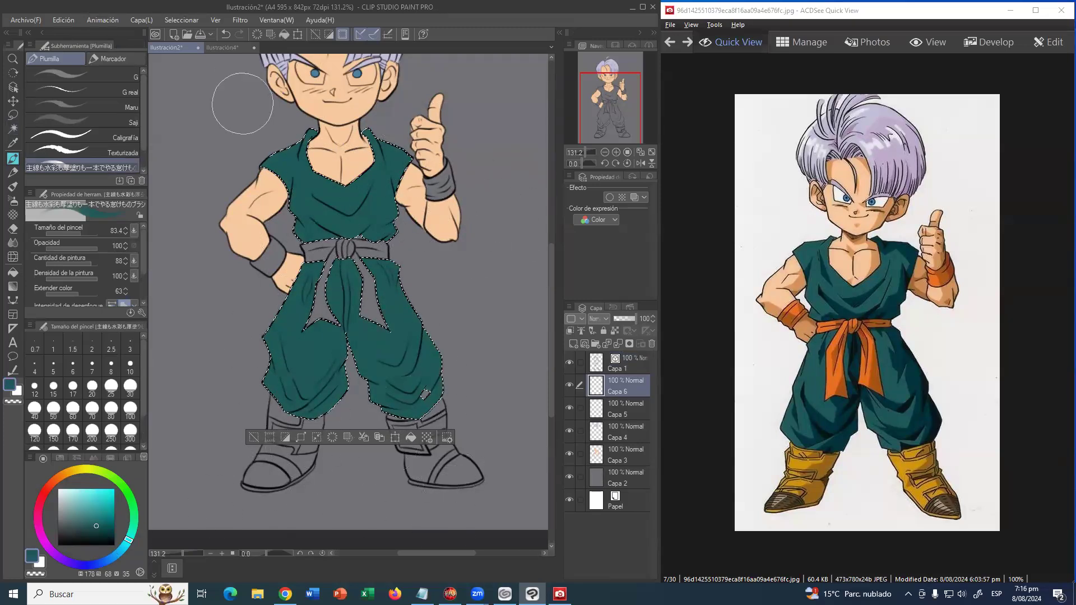
pyautogui.hotkey('ctrl', 'd')
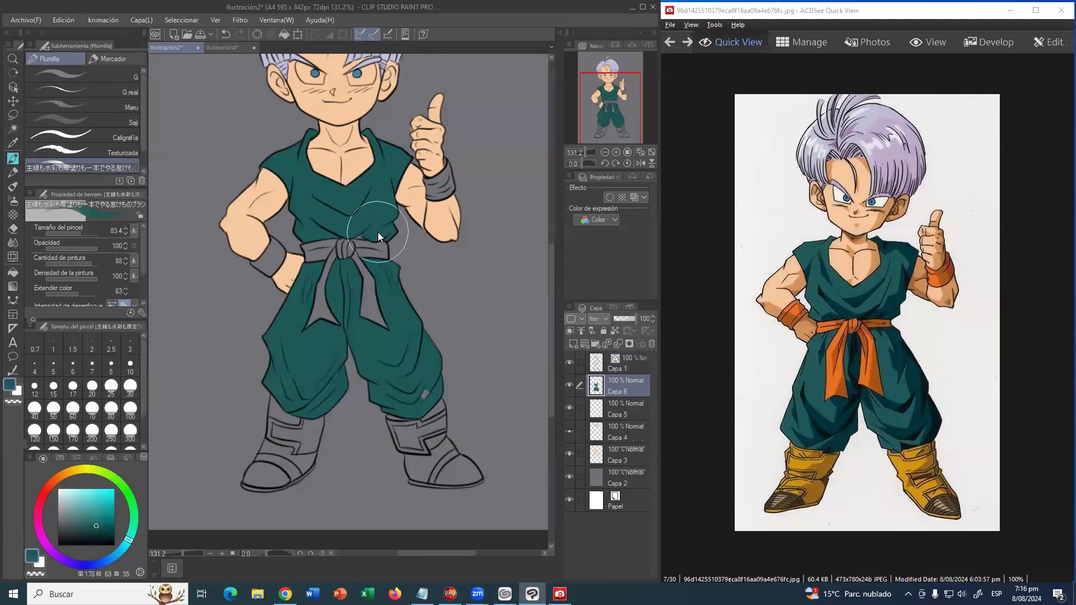
# - Fill the unpainted gap in the shirt just above the belt knot with a smaller teal pen
pyautogui.click(12, 59)
pyautogui.click(343, 205)
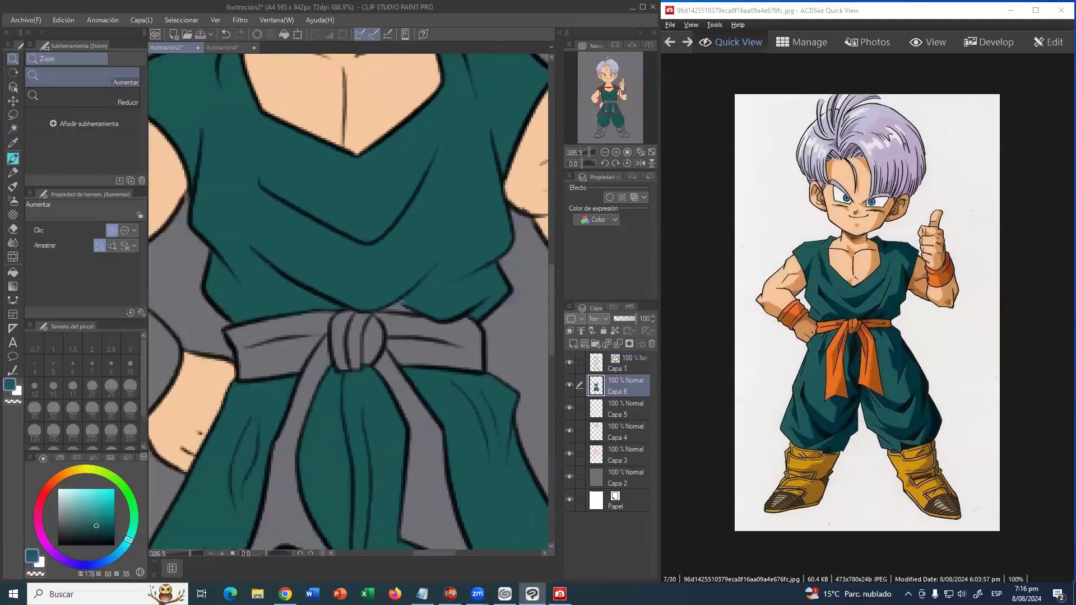
pyautogui.press('p')
pyautogui.press(']')
pyautogui.moveTo(402, 298); pyautogui.dragTo(417, 300)
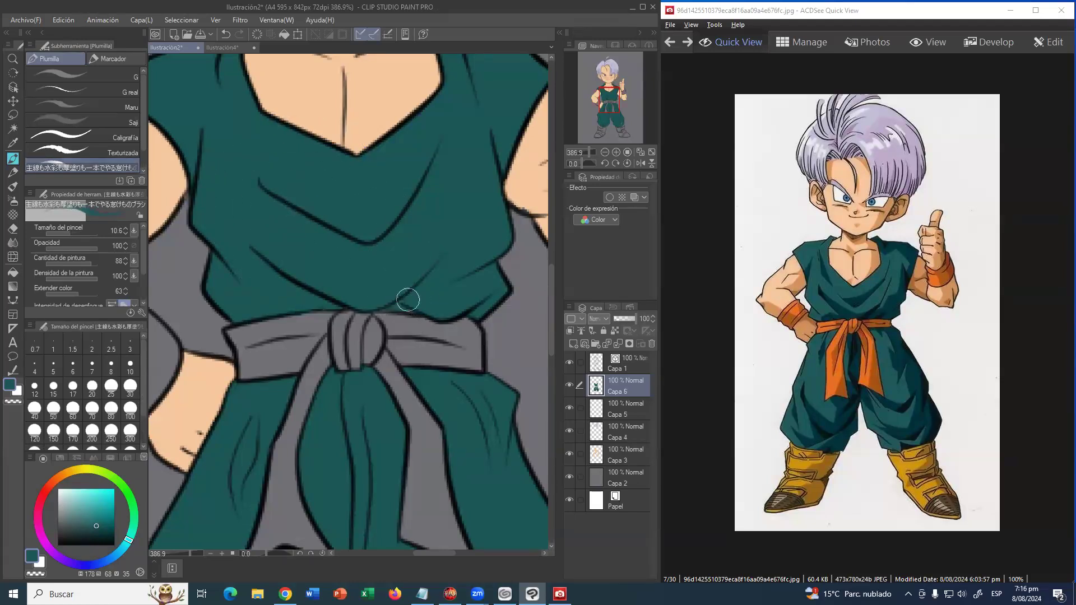
# - Check the collar and sleeves for gaps and touch up the shoulder tip with a finer teal pen
pyautogui.moveTo(542, 105); pyautogui.dragTo(424, 231)
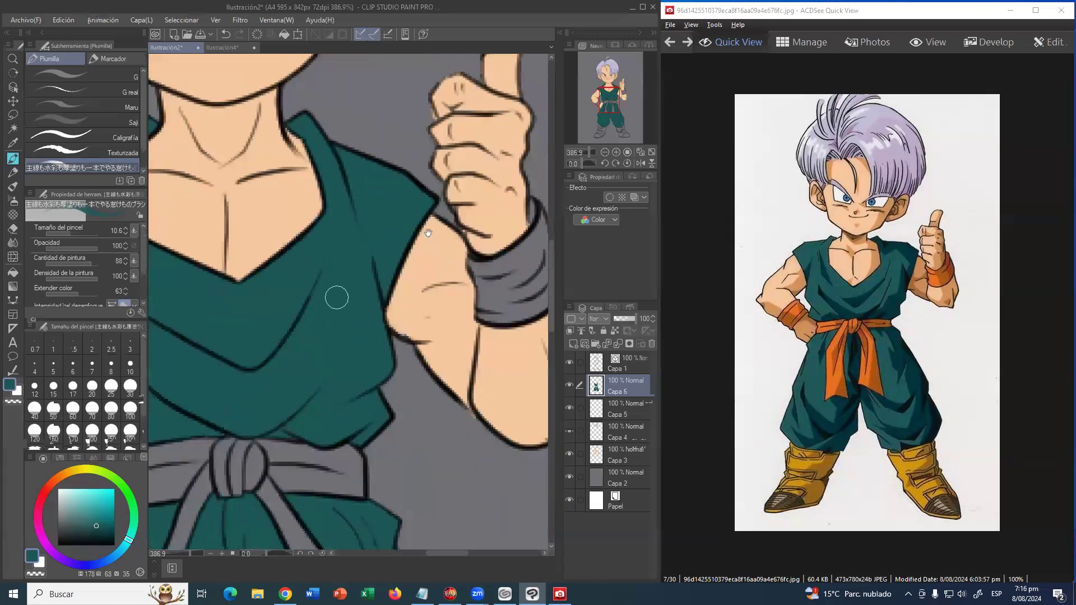
pyautogui.moveTo(533, 288); pyautogui.dragTo(431, 303)
pyautogui.moveTo(411, 257)
pyautogui.mouseDown()
pyautogui.moveTo(580, 276)
pyautogui.moveTo(475, 273)
pyautogui.mouseUp()
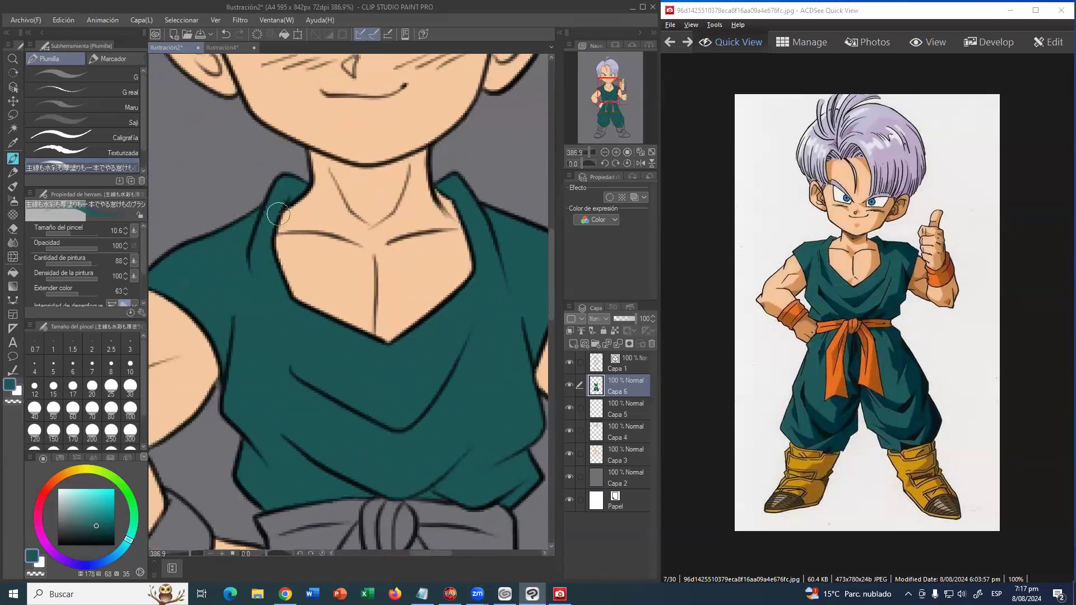
pyautogui.moveTo(265, 278); pyautogui.dragTo(356, 204)
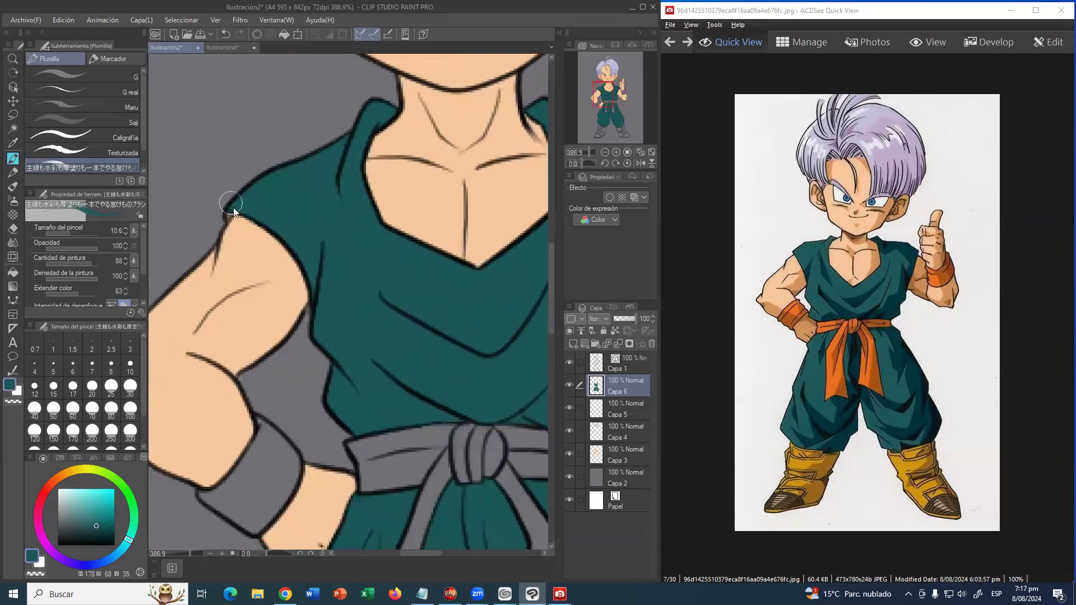
pyautogui.press('[')
pyautogui.press('[')
pyautogui.moveTo(225, 215); pyautogui.dragTo(230, 218)
# - Paint over the small unfilled spot near the hem of the trouser leg below the raised thumb in teal
pyautogui.moveTo(383, 328); pyautogui.dragTo(311, 247)
pyautogui.moveTo(429, 323); pyautogui.dragTo(356, 308)
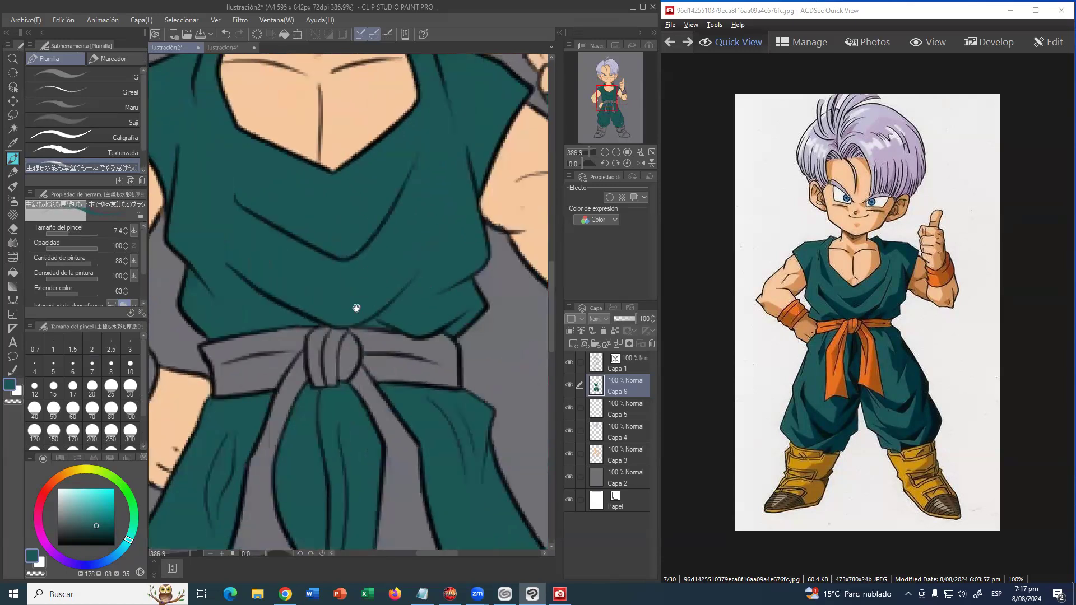
pyautogui.moveTo(497, 281); pyautogui.dragTo(295, 325)
pyautogui.moveTo(185, 364); pyautogui.dragTo(467, 207)
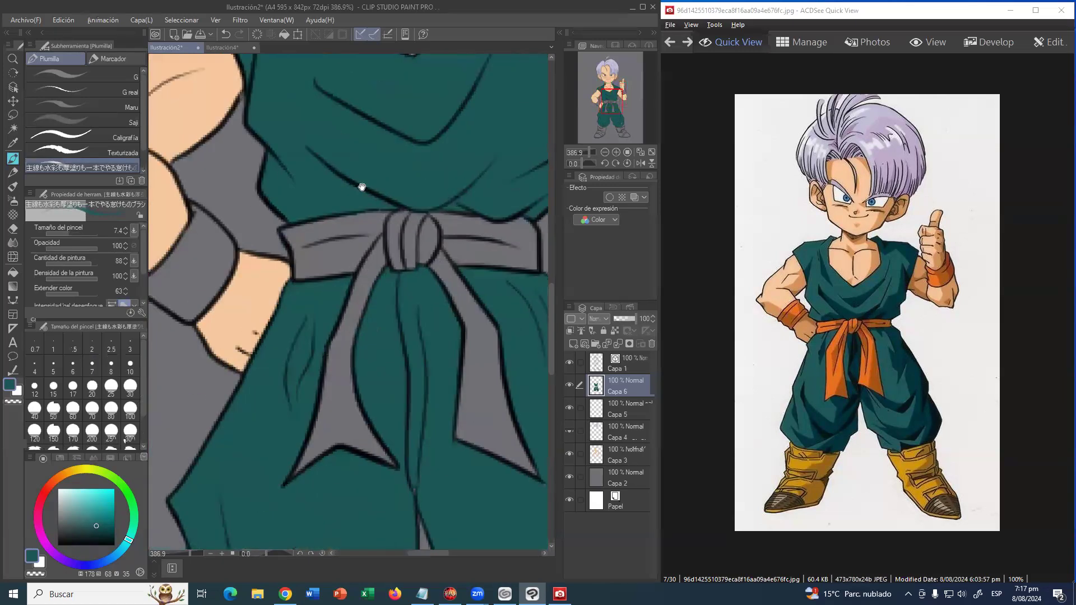
pyautogui.moveTo(362, 220); pyautogui.dragTo(419, 89)
pyautogui.moveTo(375, 516); pyautogui.dragTo(355, 269)
pyautogui.moveTo(502, 250)
pyautogui.mouseDown()
pyautogui.moveTo(342, 287)
pyautogui.moveTo(268, 329)
pyautogui.mouseUp()
pyautogui.moveTo(444, 372)
pyautogui.mouseDown()
pyautogui.moveTo(436, 396)
pyautogui.moveTo(456, 360)
pyautogui.mouseUp()
pyautogui.moveTo(341, 196)
pyautogui.mouseDown()
pyautogui.moveTo(425, 274)
pyautogui.moveTo(471, 343)
pyautogui.mouseUp()
pyautogui.moveTo(304, 184); pyautogui.dragTo(444, 422)
pyautogui.moveTo(241, 215); pyautogui.dragTo(283, 166)
# - Select the belt band, knot and hanging ends with the auto select tool on the line art layer
pyautogui.click(13, 60)
pyautogui.moveTo(359, 208); pyautogui.dragTo(267, 216)
pyautogui.scroll(3, 386, 225)
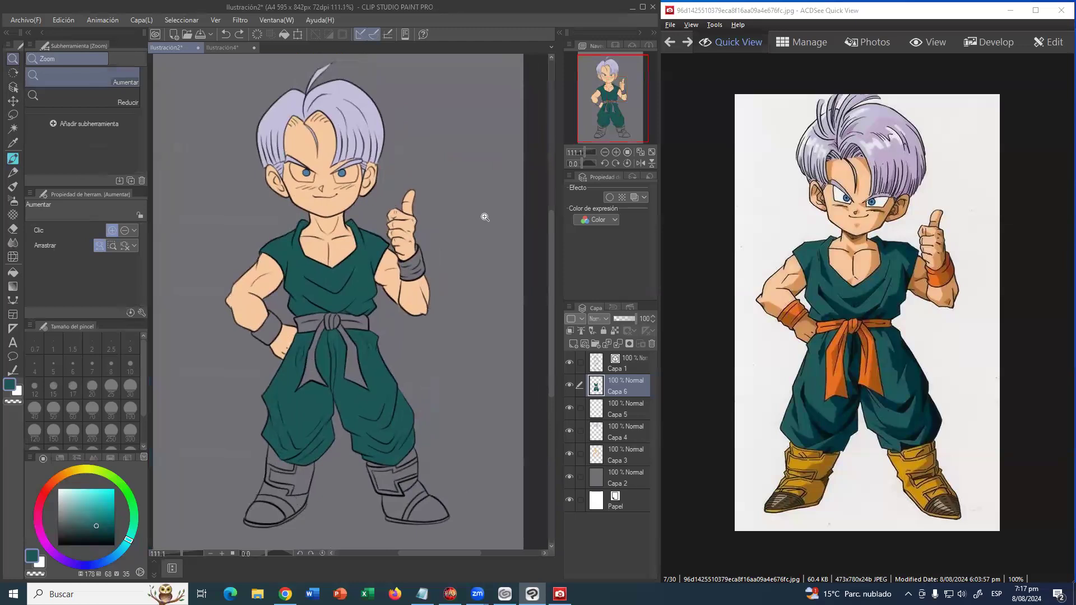
pyautogui.click(638, 366)
pyautogui.press('w')
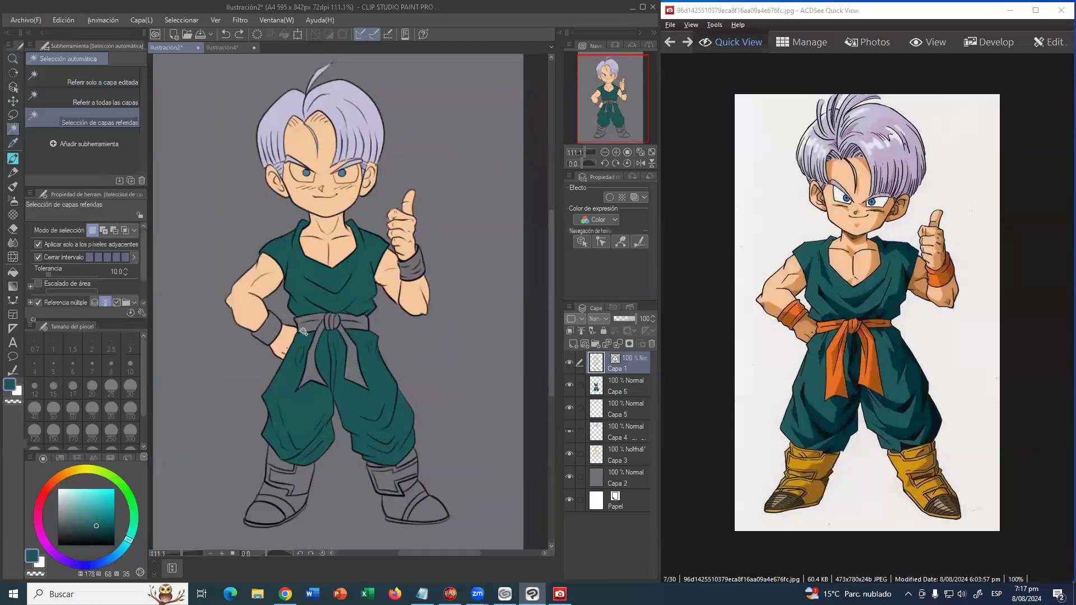
pyautogui.click(311, 333)
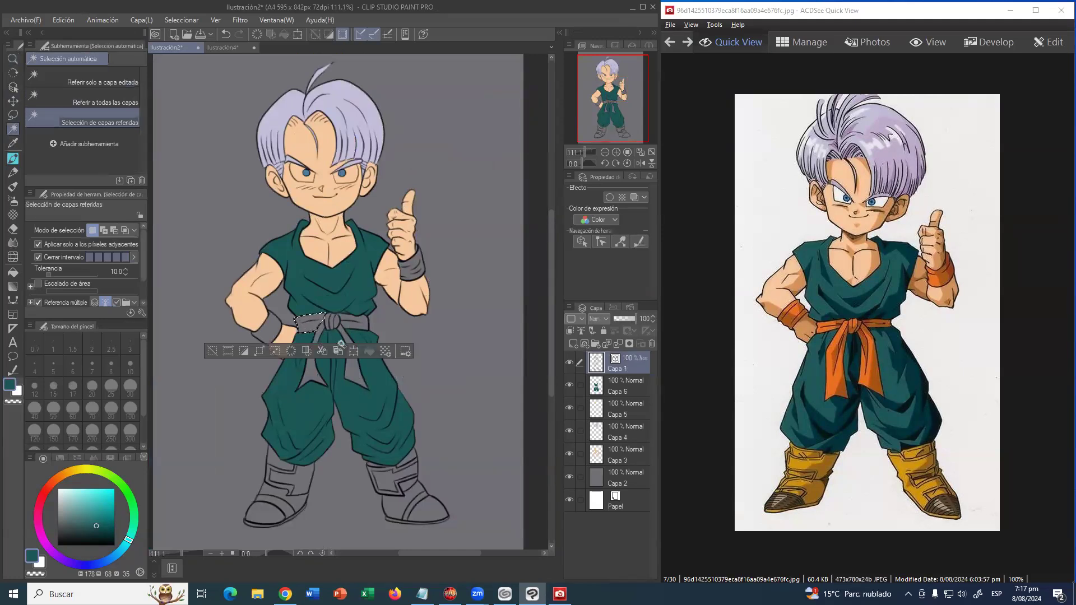
pyautogui.click(341, 345)
pyautogui.click(343, 336)
pyautogui.click(313, 370)
pyautogui.click(314, 372)
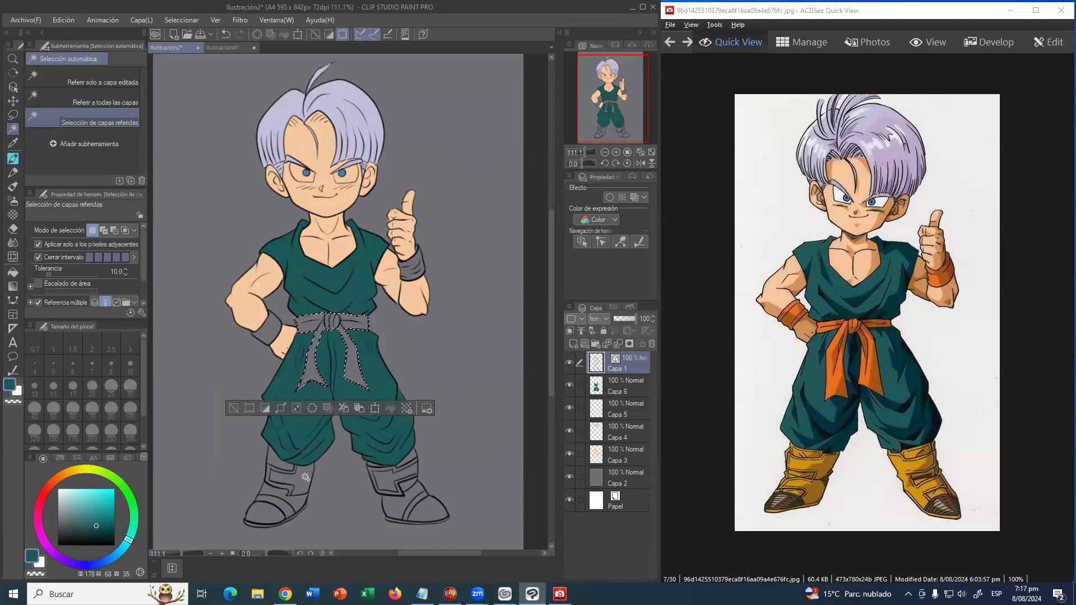
# - Add the shaft and sole sections of both boots to the belt selection
pyautogui.click(282, 467)
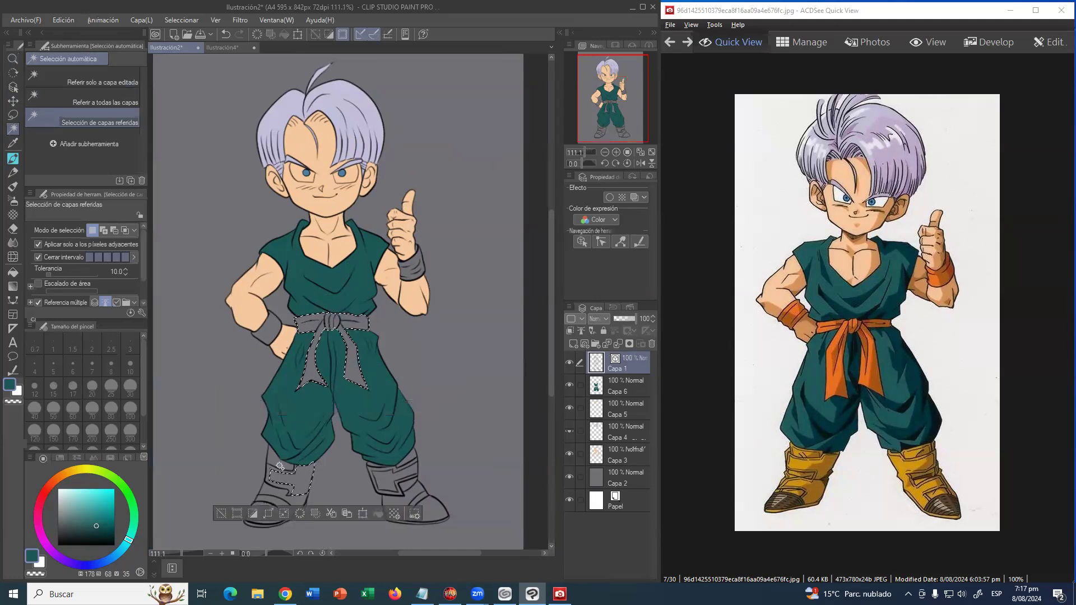
pyautogui.click(290, 496)
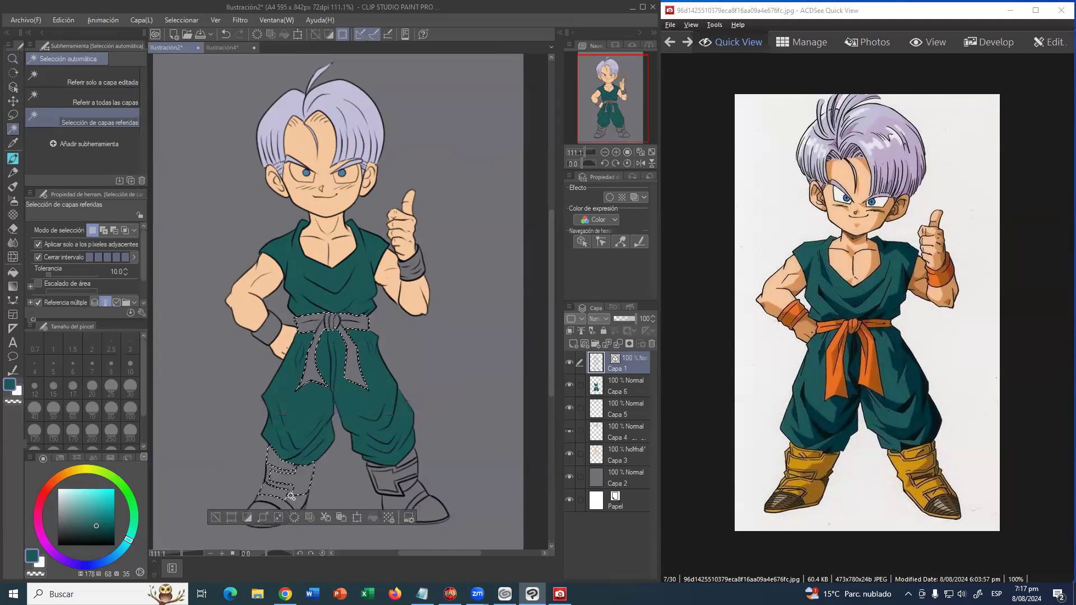
pyautogui.click(297, 504)
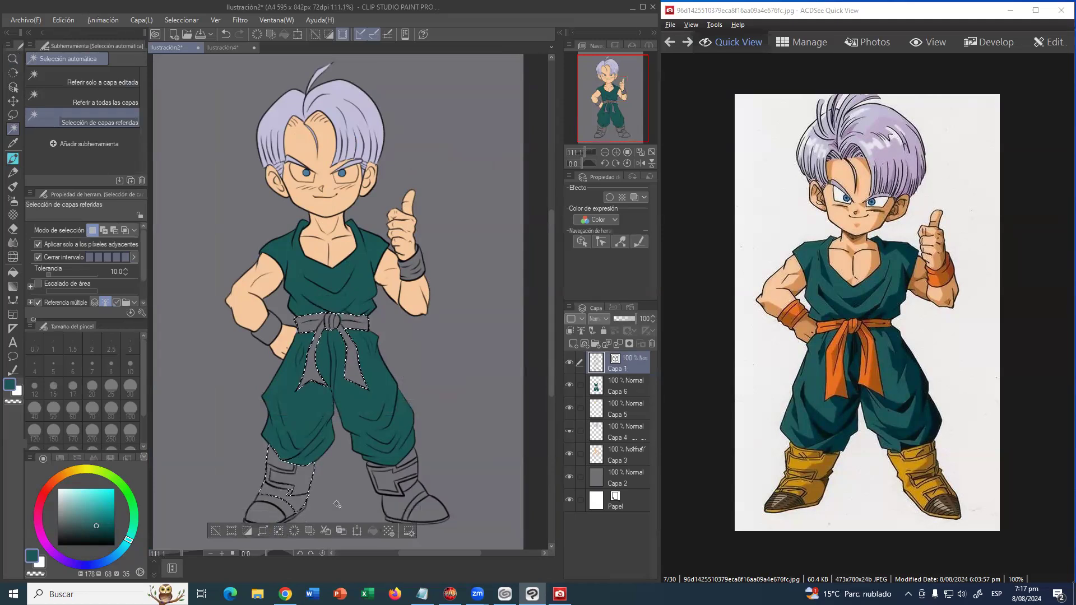
pyautogui.click(400, 469)
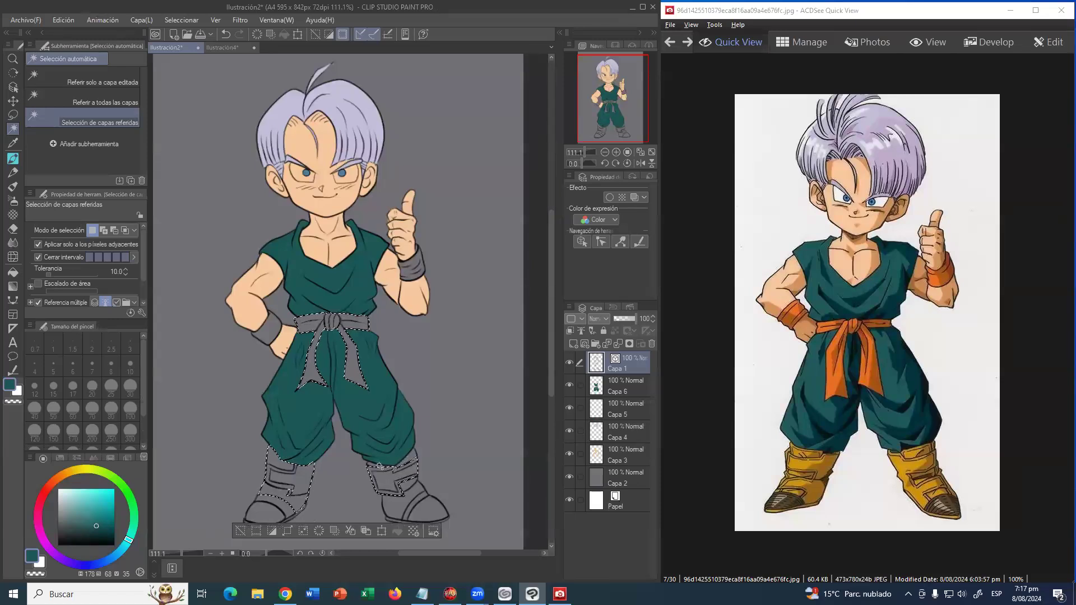
pyautogui.keyDown('shift'); pyautogui.click(404, 500); pyautogui.keyUp('shift')
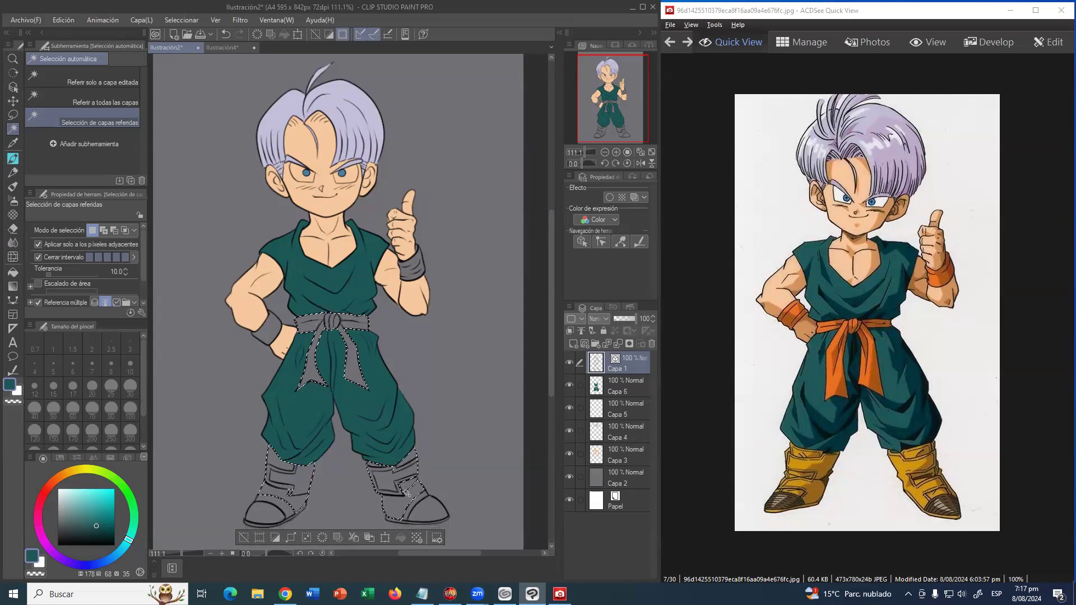
pyautogui.keyDown('shift'); pyautogui.click(397, 524); pyautogui.keyUp('shift')
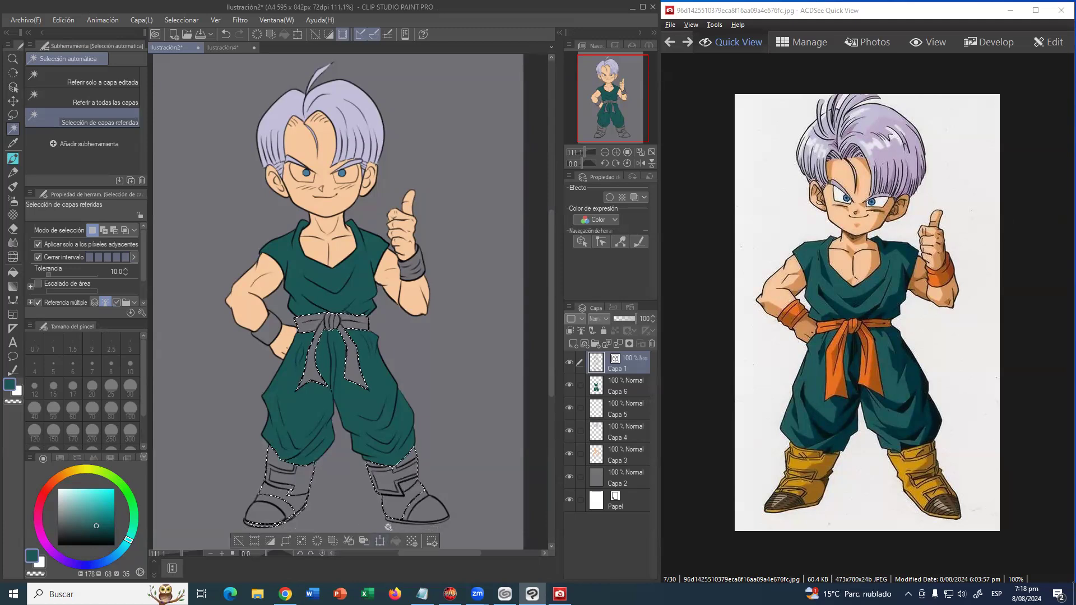
pyautogui.keyDown('shift'); pyautogui.click(441, 521); pyautogui.keyUp('shift')
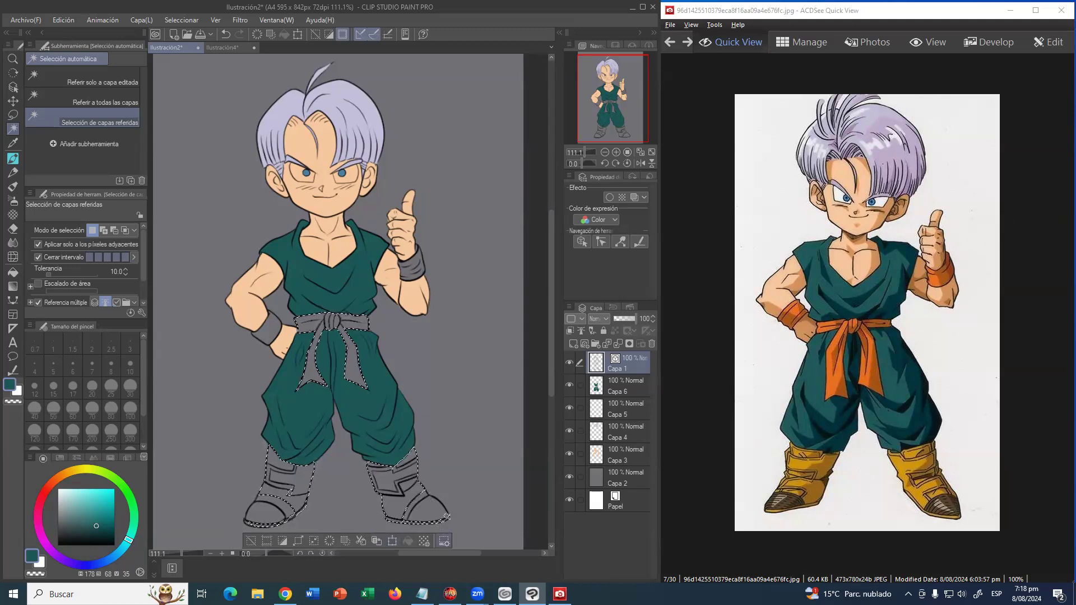
# - Add a raster layer above the teal clothing layer and sample the belt's orange from the reference image
pyautogui.click(615, 382)
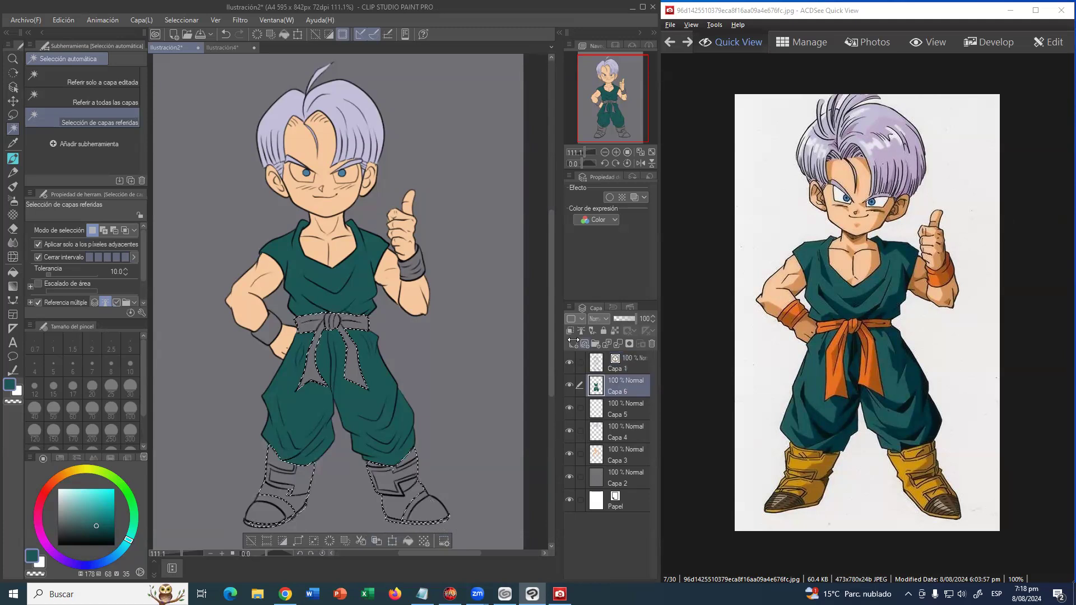
pyautogui.hotkey('ctrl', 'shift', 'n')
pyautogui.click(16, 270)
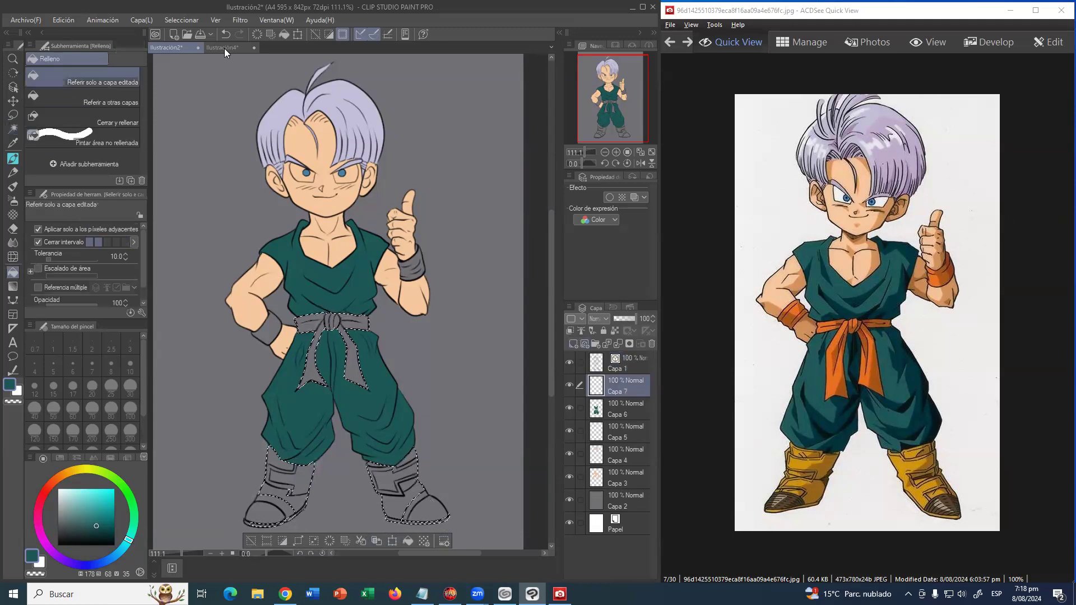
pyautogui.hotkey('ctrl', 'Tab')
pyautogui.scroll(-15, 343, 297)
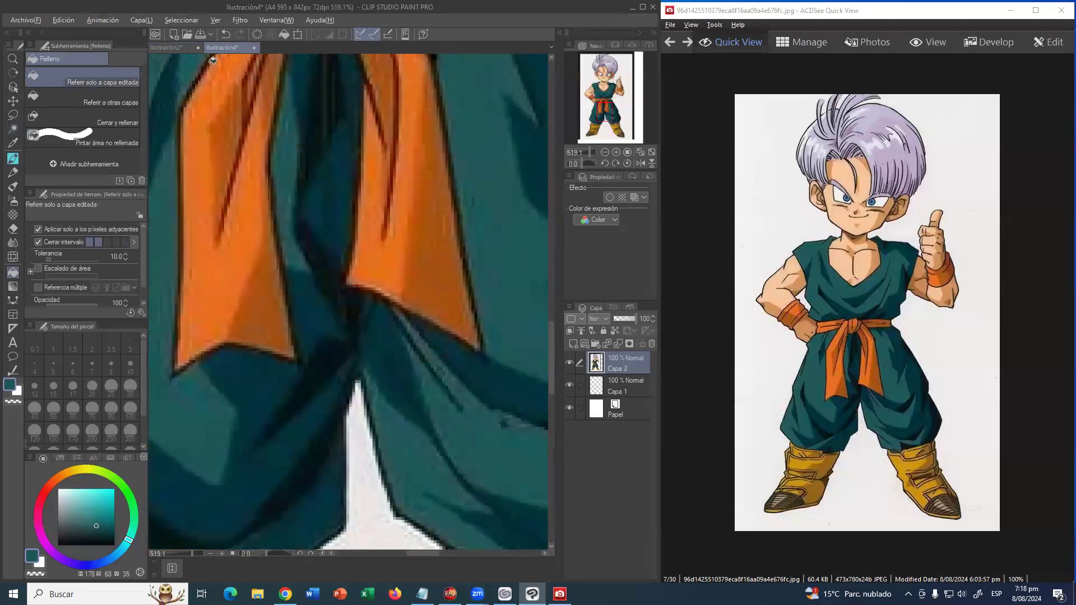
pyautogui.keyDown('alt'); pyautogui.click(212, 60); pyautogui.keyUp('alt')
pyautogui.click(166, 45)
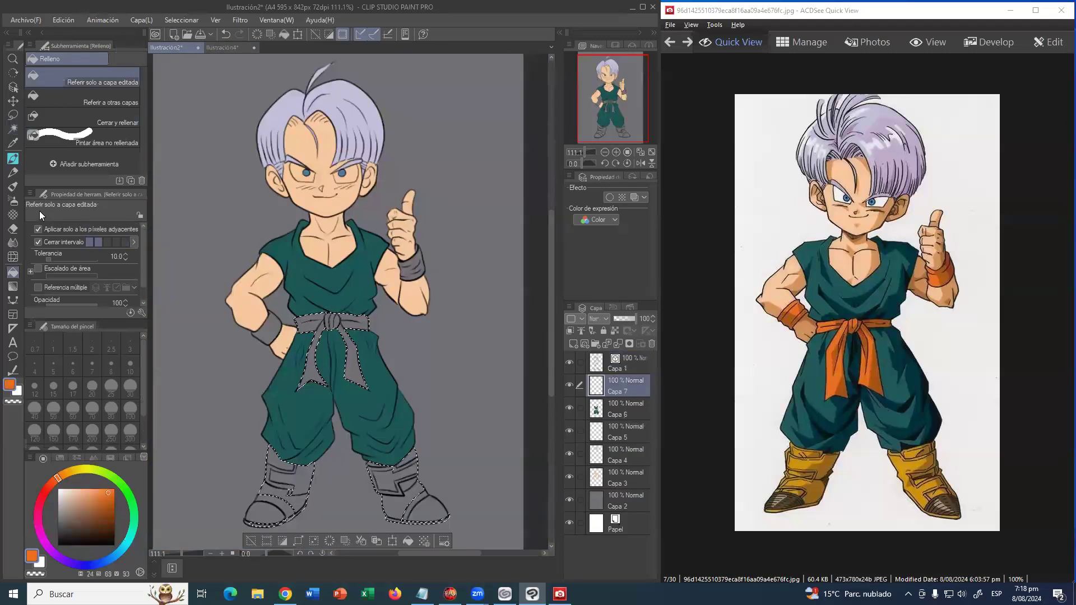
# - Paint the selected belt and boot sections with the pen in the sampled orange
pyautogui.click(13, 159)
pyautogui.moveTo(355, 357); pyautogui.dragTo(390, 418)
pyautogui.moveTo(395, 341); pyautogui.dragTo(269, 361)
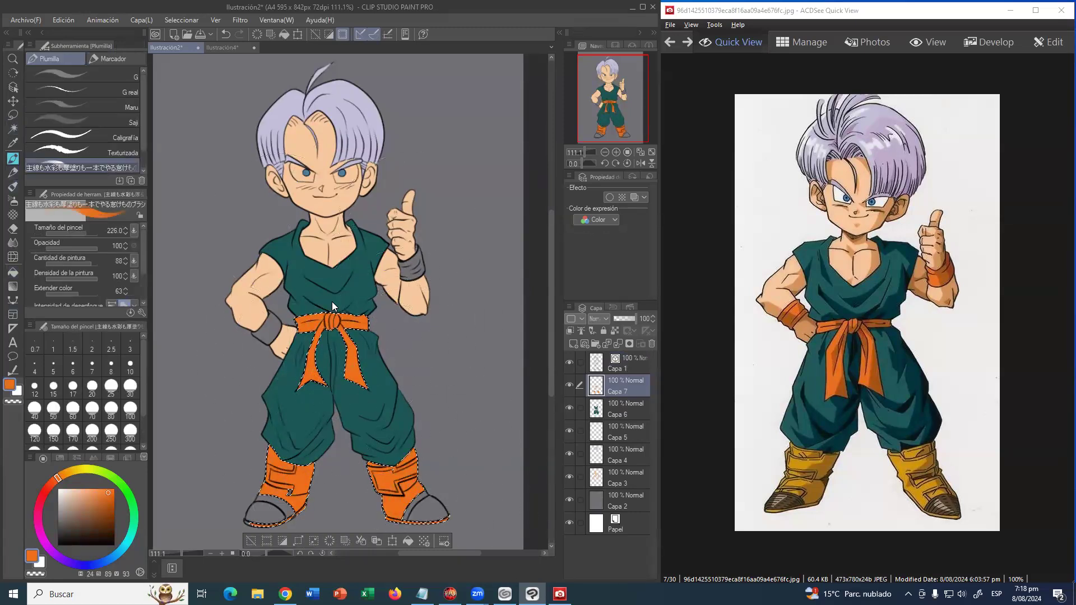
# - Deselect the painted belt and boot sections and undo the stray orange stroke across the torso
pyautogui.hotkey('ctrl', 'd')
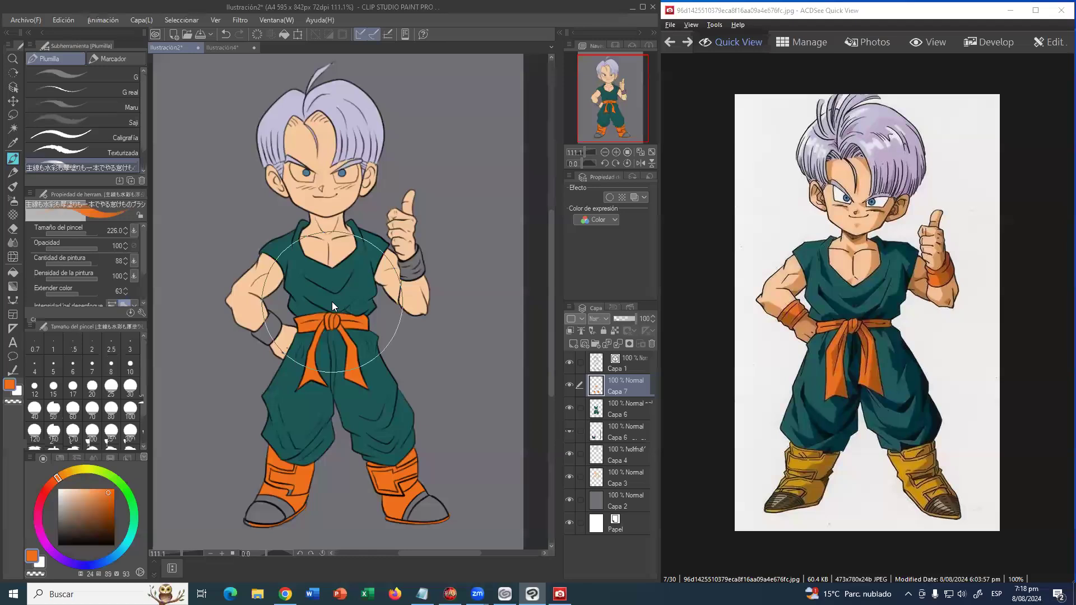
pyautogui.moveTo(339, 291); pyautogui.dragTo(224, 293)
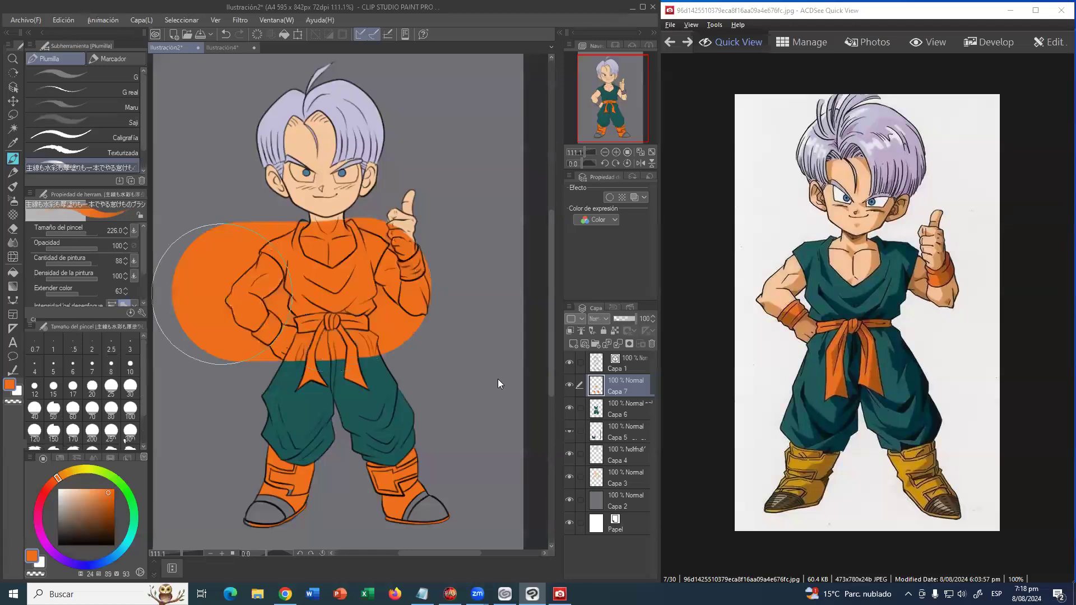
pyautogui.hotkey('ctrl', 'z')
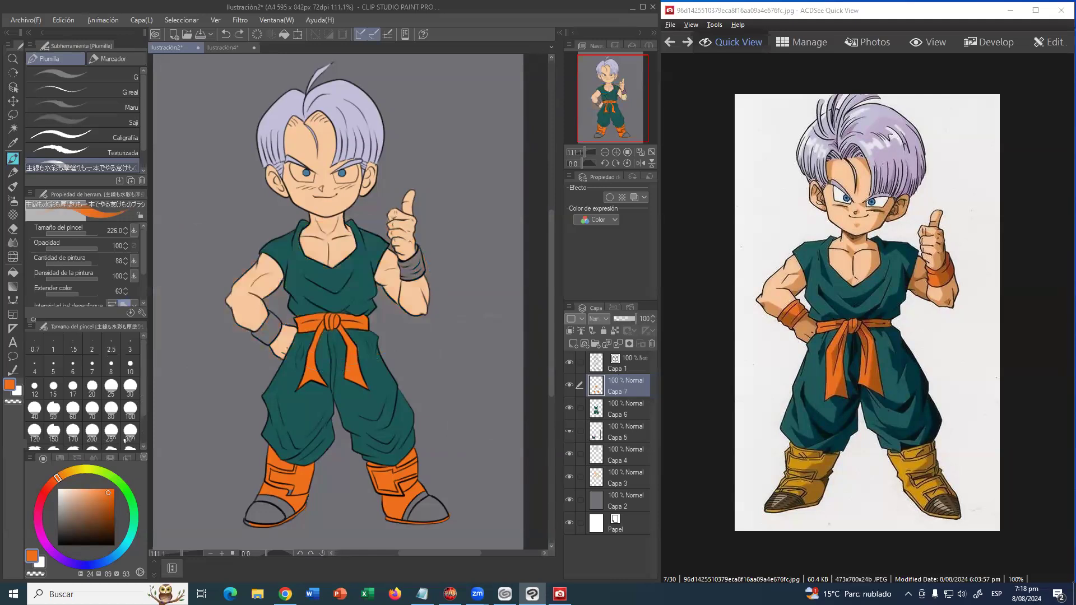
# - Select both wristbands with the auto select tool on the line art layer
pyautogui.click(627, 365)
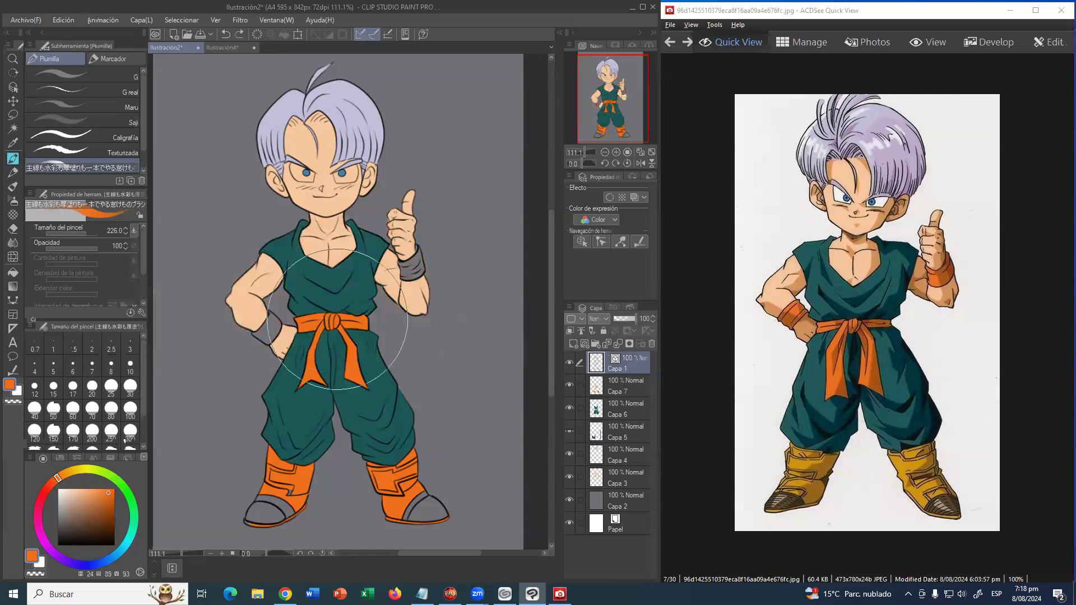
pyautogui.click(13, 129)
pyautogui.click(268, 330)
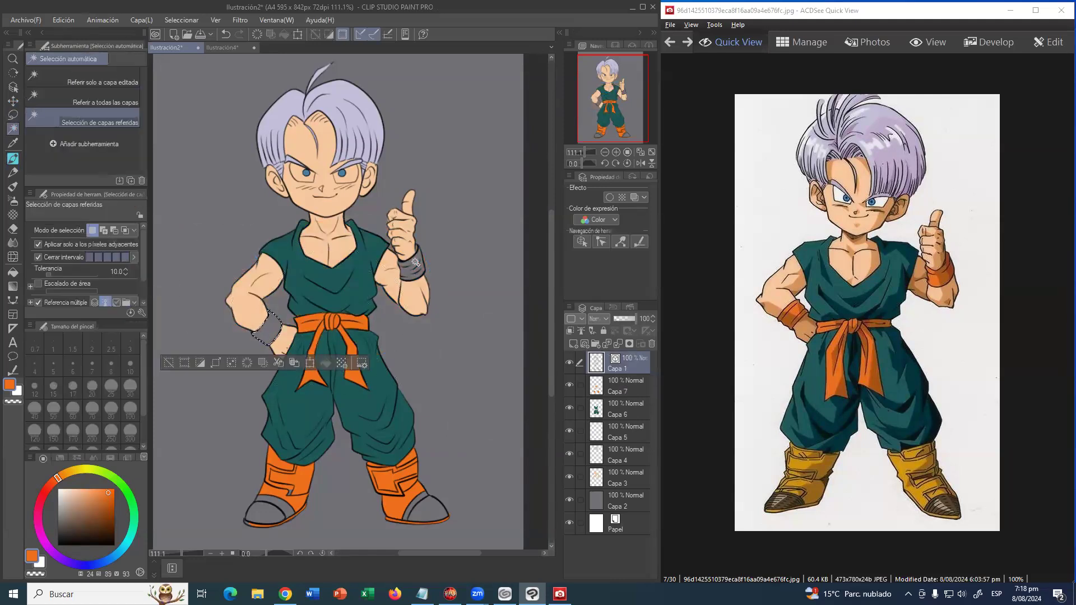
pyautogui.keyDown('shift'); pyautogui.click(415, 268); pyautogui.keyUp('shift')
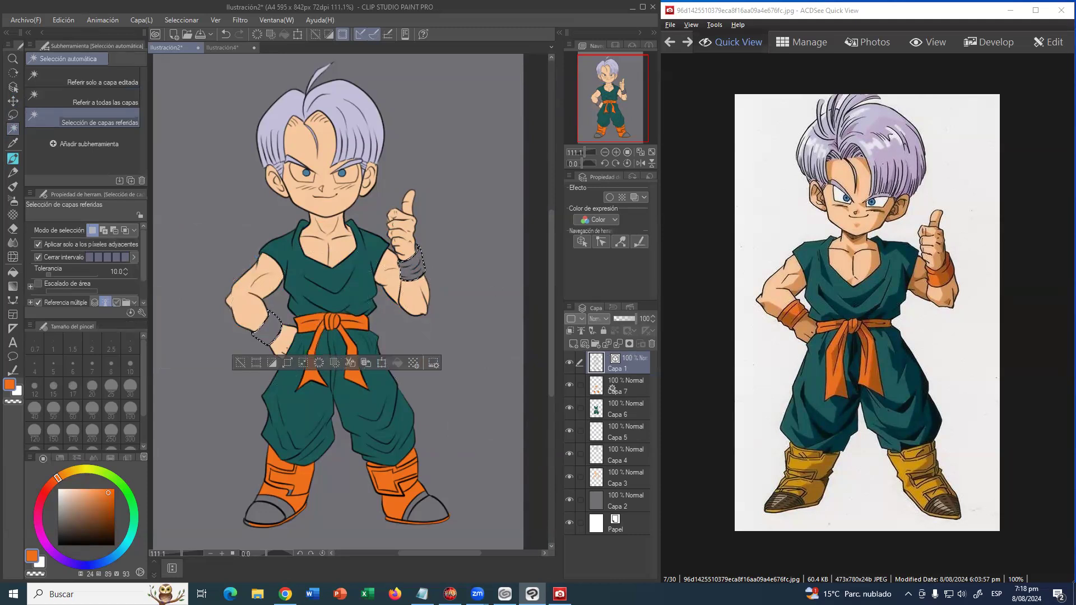
# - Paint the selected wristbands orange with the pen on the belt's color layer, and clear the selection
pyautogui.click(612, 388)
pyautogui.click(13, 162)
pyautogui.moveTo(263, 340)
pyautogui.mouseDown()
pyautogui.moveTo(401, 318)
pyautogui.moveTo(413, 286)
pyautogui.mouseUp()
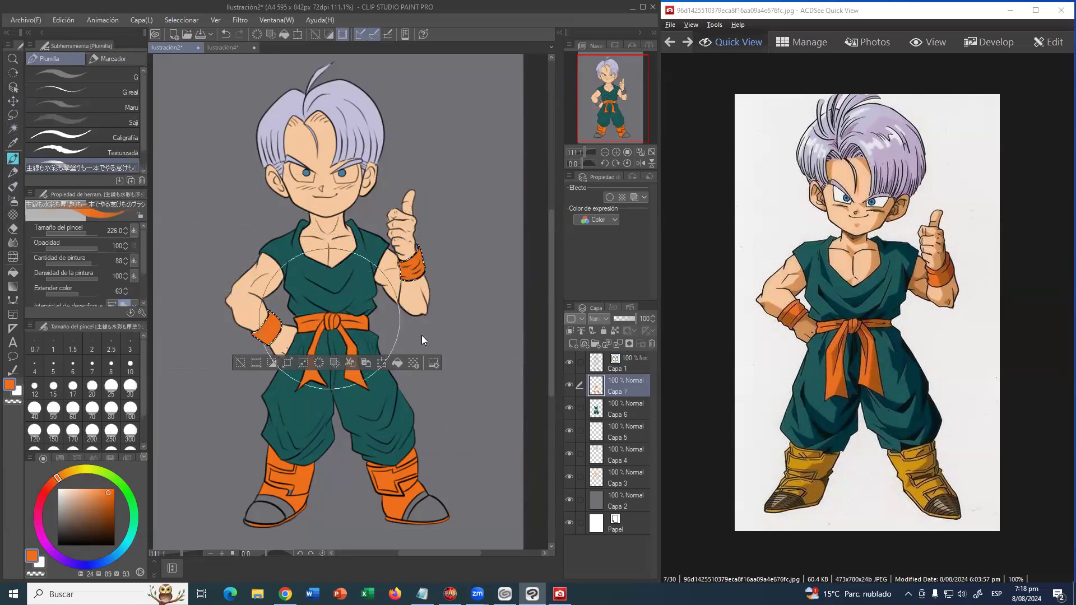
pyautogui.hotkey('ctrl', 'd')
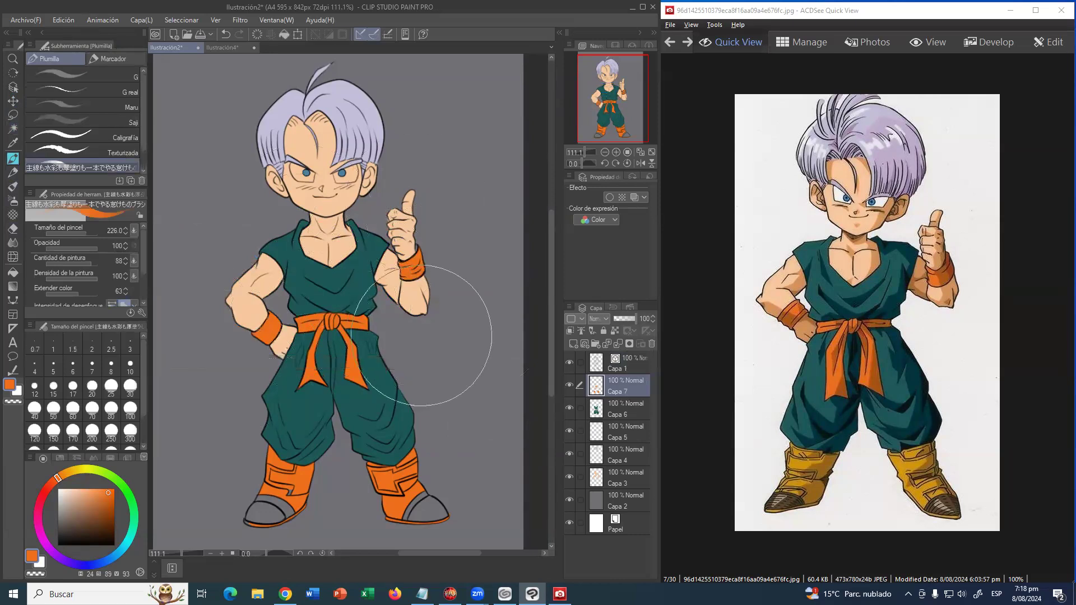
# - Reduce the pen size to 5.1 and check the orange edges of the wristbands and belt up close for gaps
pyautogui.click(13, 59)
pyautogui.moveTo(263, 318); pyautogui.dragTo(307, 317)
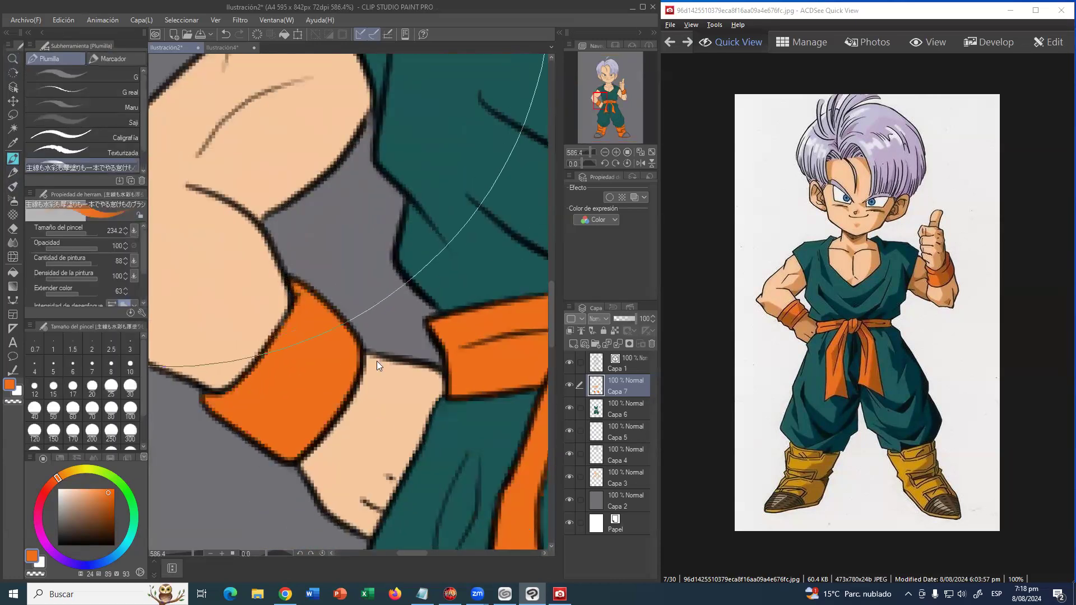
pyautogui.click(79, 233)
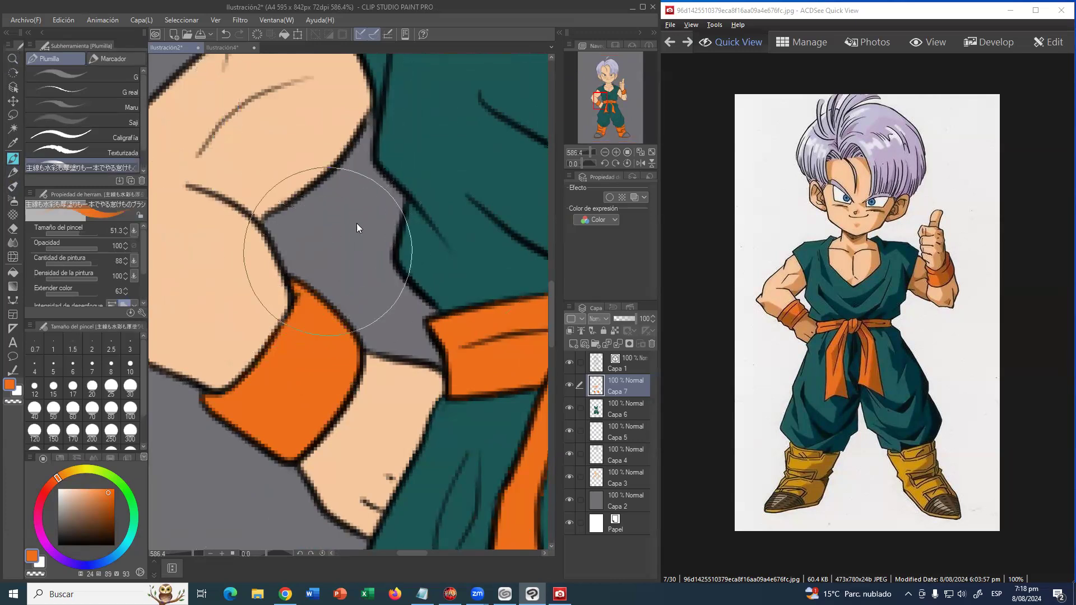
pyautogui.moveTo(408, 233); pyautogui.dragTo(284, 315)
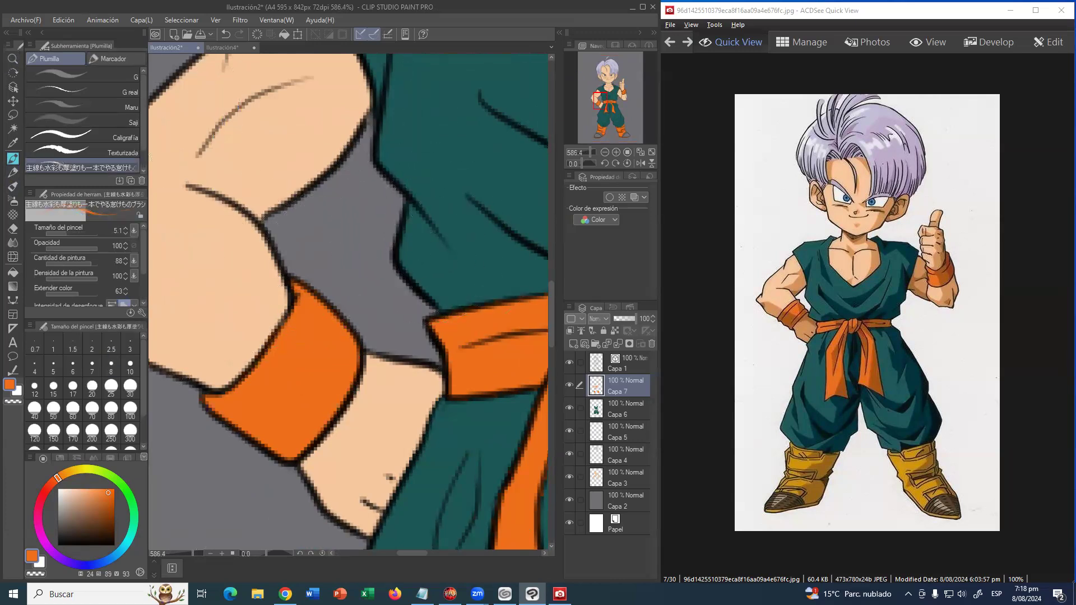
pyautogui.moveTo(485, 283); pyautogui.dragTo(233, 266)
pyautogui.moveTo(532, 269)
pyautogui.mouseDown()
pyautogui.moveTo(336, 250)
pyautogui.moveTo(275, 398)
pyautogui.mouseUp()
pyautogui.scroll(5, 347, 259)
pyautogui.moveTo(394, 220)
pyautogui.mouseDown()
pyautogui.moveTo(392, 240)
pyautogui.moveTo(387, 205)
pyautogui.moveTo(390, 222)
pyautogui.mouseUp()
pyautogui.moveTo(409, 336); pyautogui.dragTo(386, 234)
pyautogui.moveTo(276, 391); pyautogui.dragTo(356, 244)
pyautogui.moveTo(292, 347); pyautogui.dragTo(412, 214)
pyautogui.moveTo(305, 184)
pyautogui.mouseDown()
pyautogui.moveTo(444, 193)
pyautogui.moveTo(444, 144)
pyautogui.mouseUp()
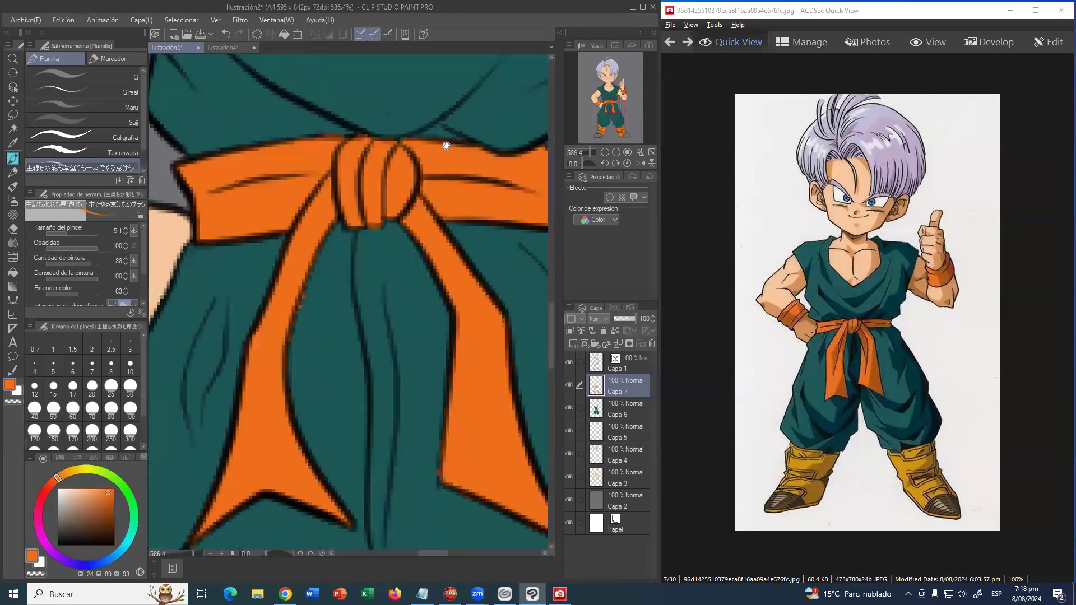
# - Check the orange on both boots up close and touch up the tip of the sole with the small pen
pyautogui.moveTo(285, 358); pyautogui.dragTo(382, 204)
pyautogui.moveTo(417, 281)
pyautogui.mouseDown()
pyautogui.moveTo(297, 239)
pyautogui.moveTo(353, 308)
pyautogui.moveTo(303, 168)
pyautogui.moveTo(355, 384)
pyautogui.moveTo(147, 45)
pyautogui.mouseUp()
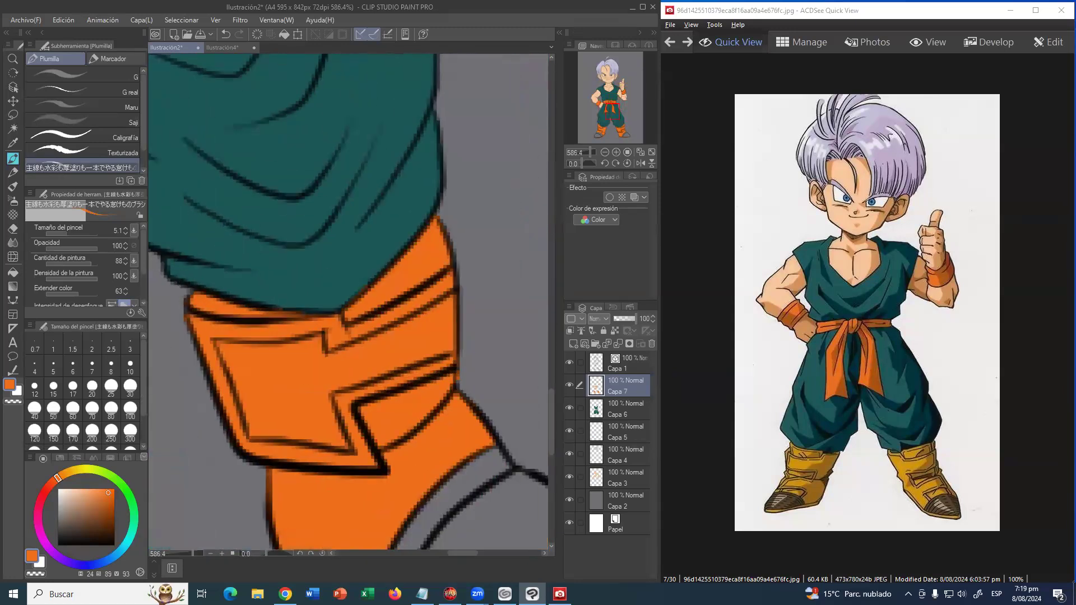
pyautogui.moveTo(364, 317); pyautogui.dragTo(329, 216)
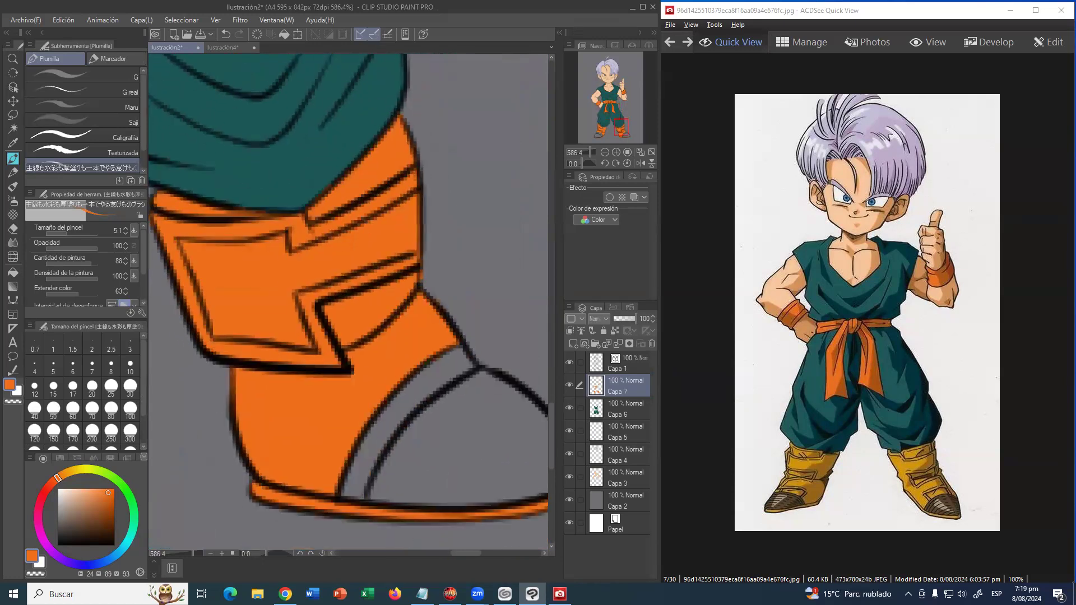
pyautogui.moveTo(346, 305); pyautogui.dragTo(363, 369)
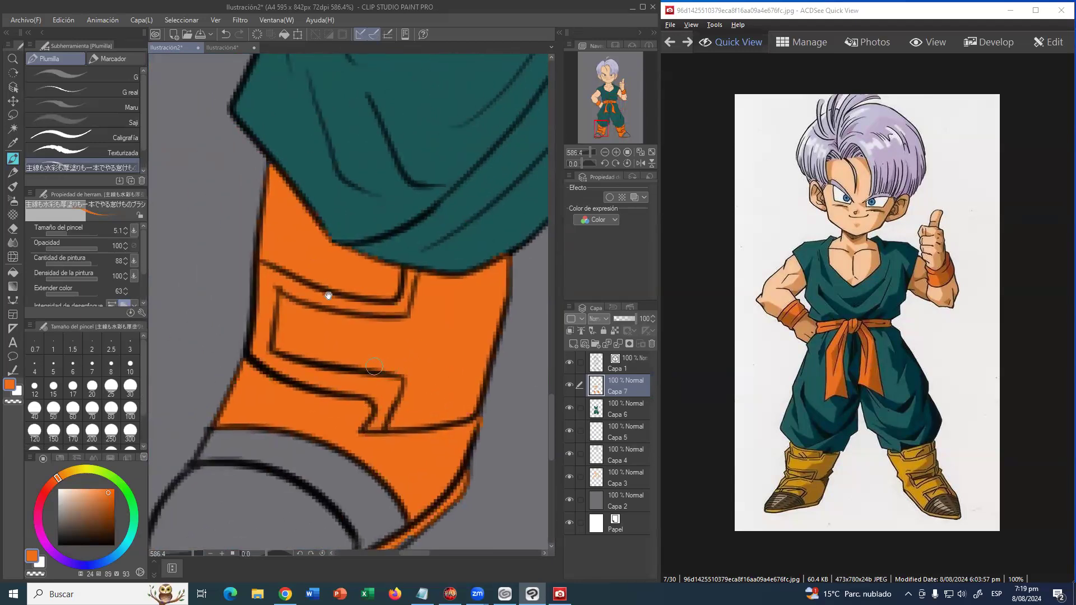
pyautogui.moveTo(517, 367); pyautogui.dragTo(460, 257)
pyautogui.moveTo(290, 361); pyautogui.dragTo(390, 307)
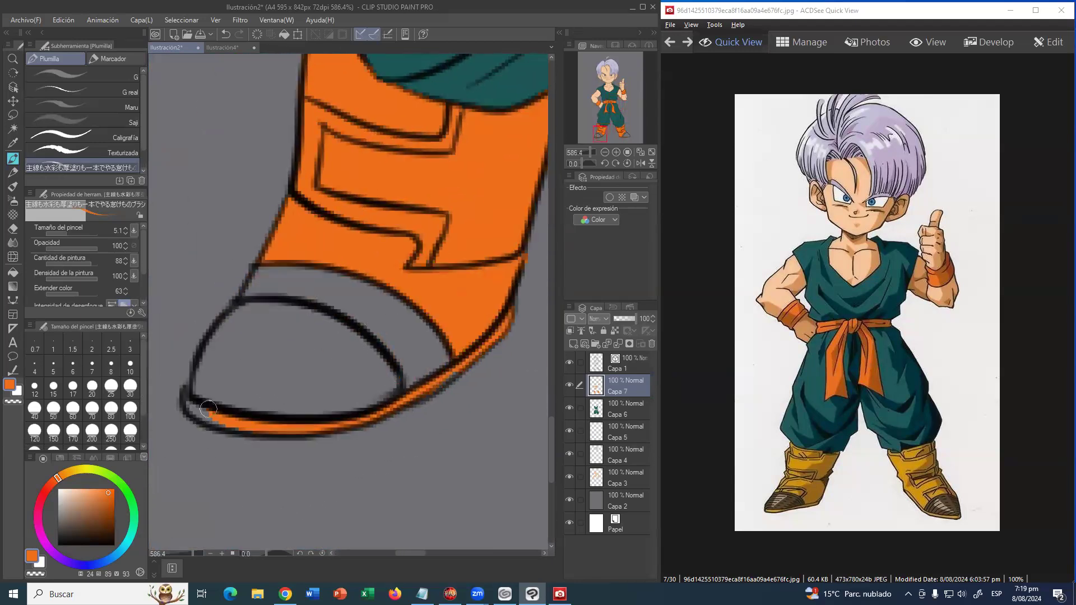
pyautogui.moveTo(191, 410)
pyautogui.mouseDown()
pyautogui.moveTo(228, 418)
pyautogui.moveTo(197, 410)
pyautogui.mouseUp()
pyautogui.moveTo(314, 381); pyautogui.dragTo(266, 394)
pyautogui.moveTo(419, 380); pyautogui.dragTo(382, 394)
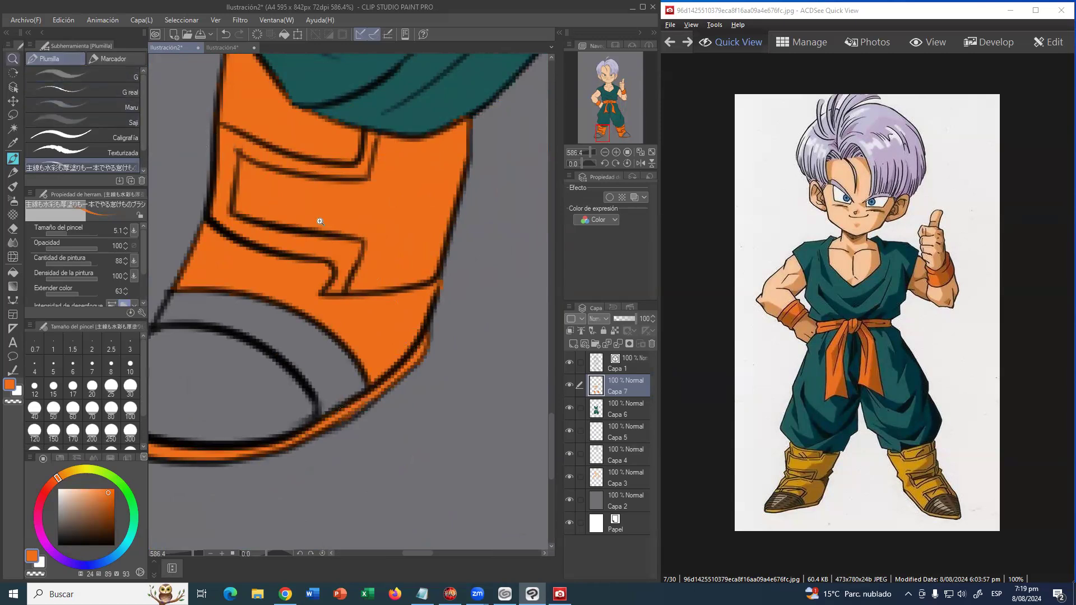
# - Select the toe caps of both boots with the auto select tool on the line art layer
pyautogui.hotkey('ctrl', 'space')
pyautogui.moveTo(430, 271); pyautogui.dragTo(396, 370)
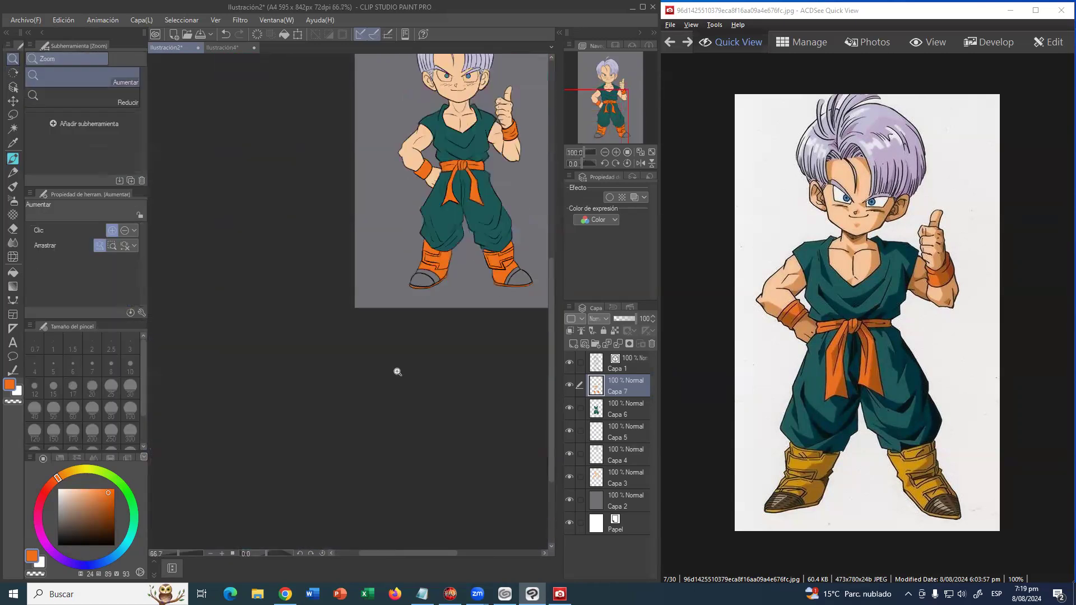
pyautogui.click(420, 348)
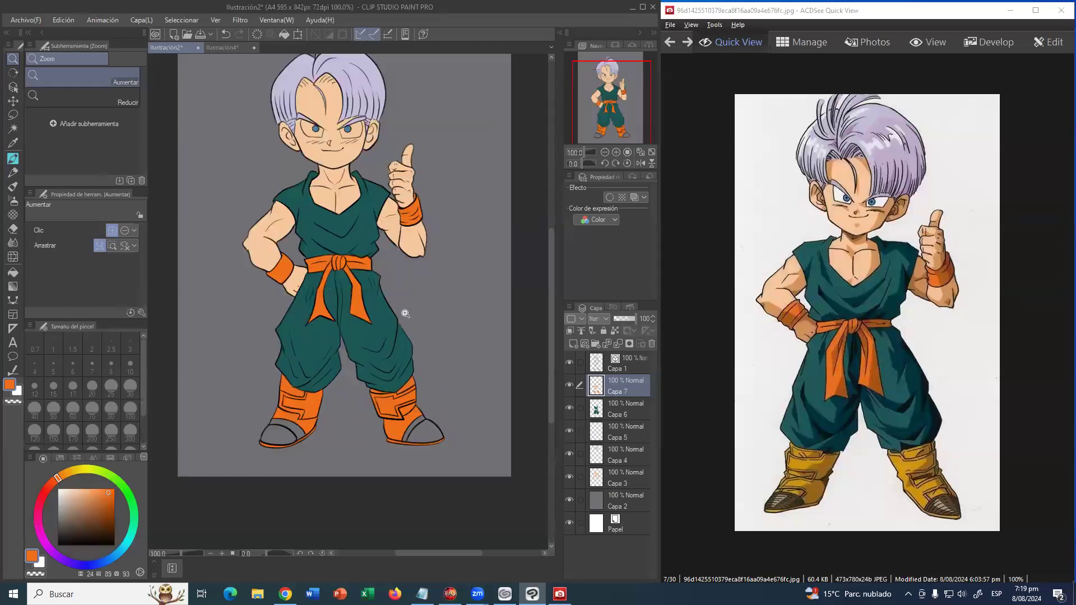
pyautogui.moveTo(410, 290); pyautogui.dragTo(405, 304)
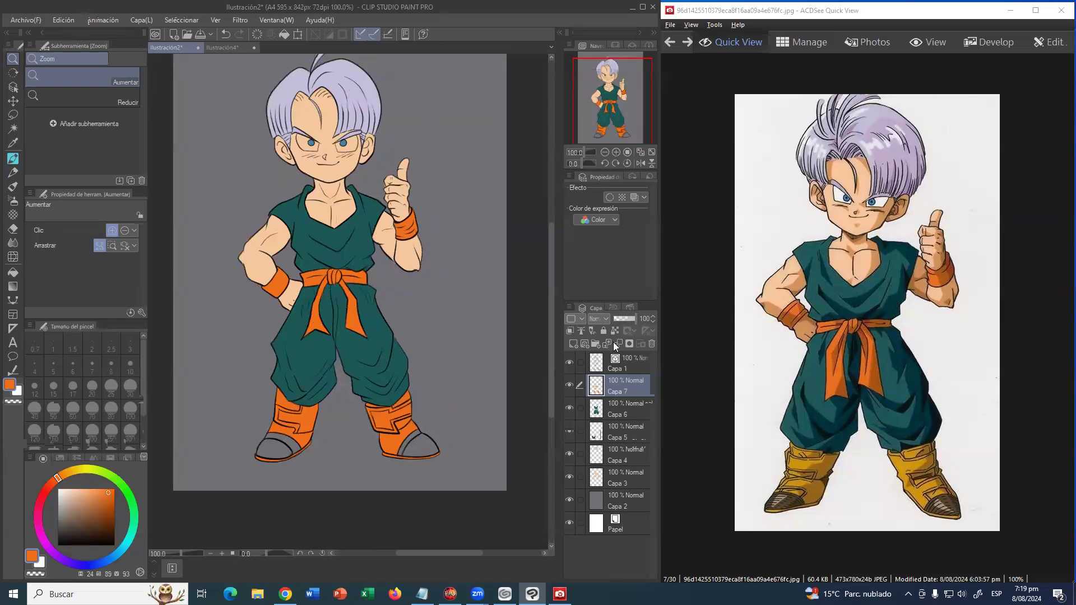
pyautogui.click(622, 365)
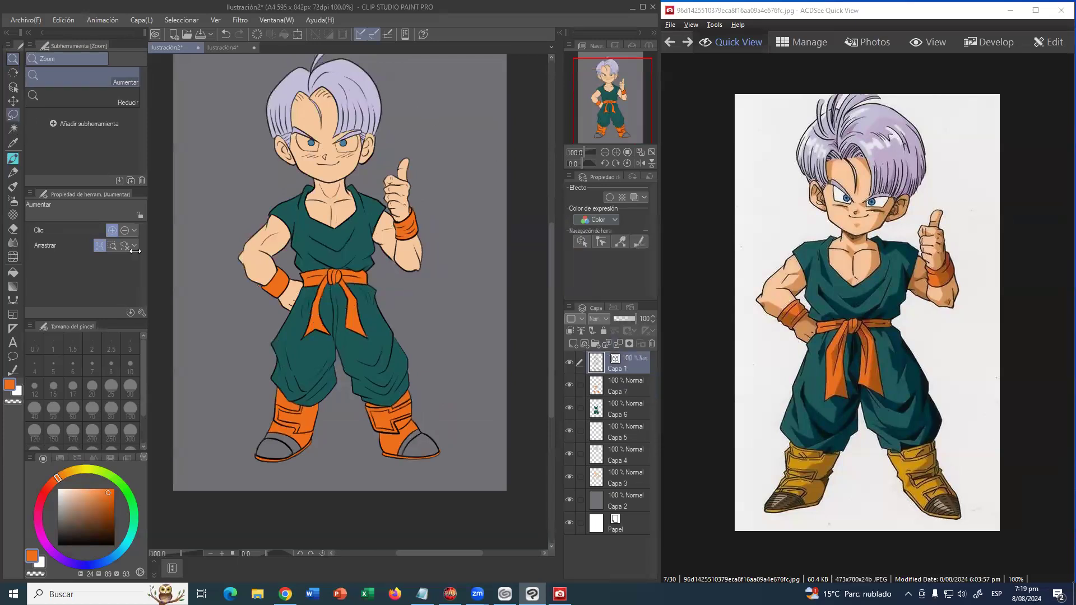
pyautogui.click(13, 129)
pyautogui.click(280, 447)
pyautogui.click(267, 455)
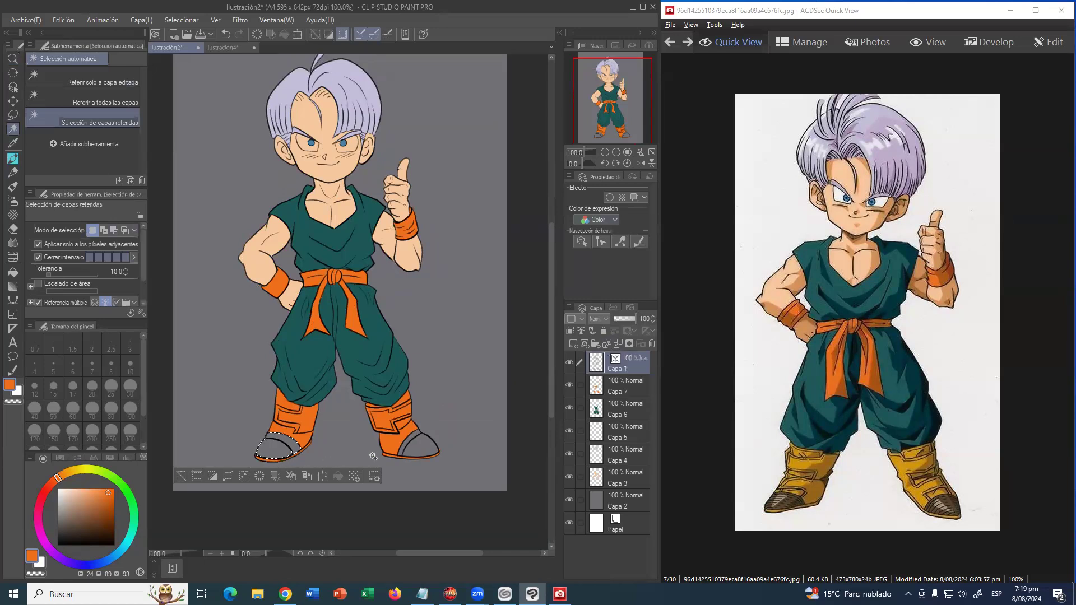
pyautogui.click(419, 449)
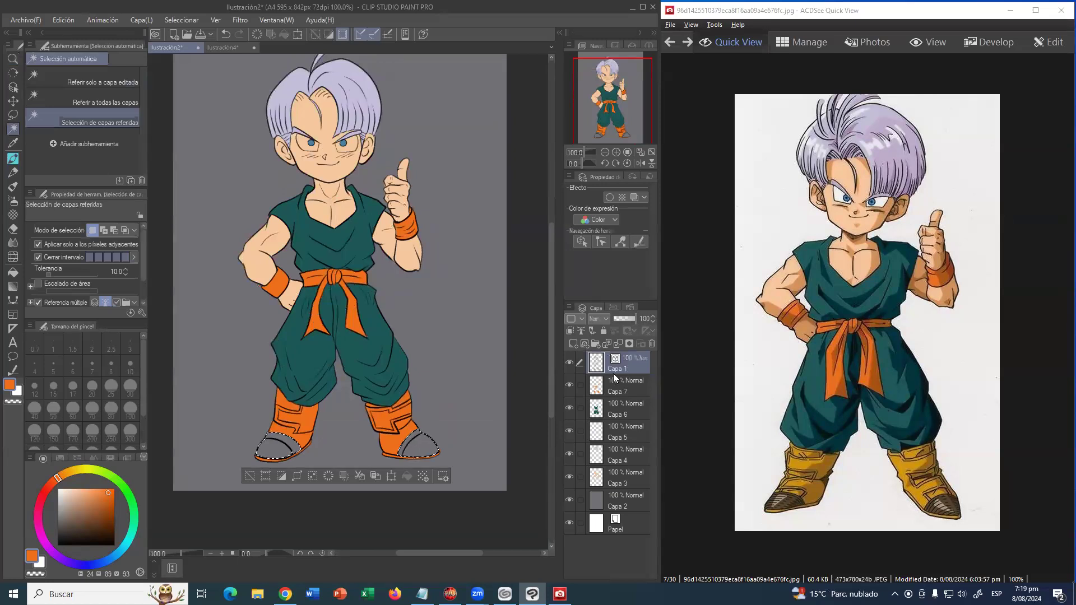
# - Add a raster layer above the orange layer and sample the dark brown of the boot toe from the reference image
pyautogui.click(573, 343)
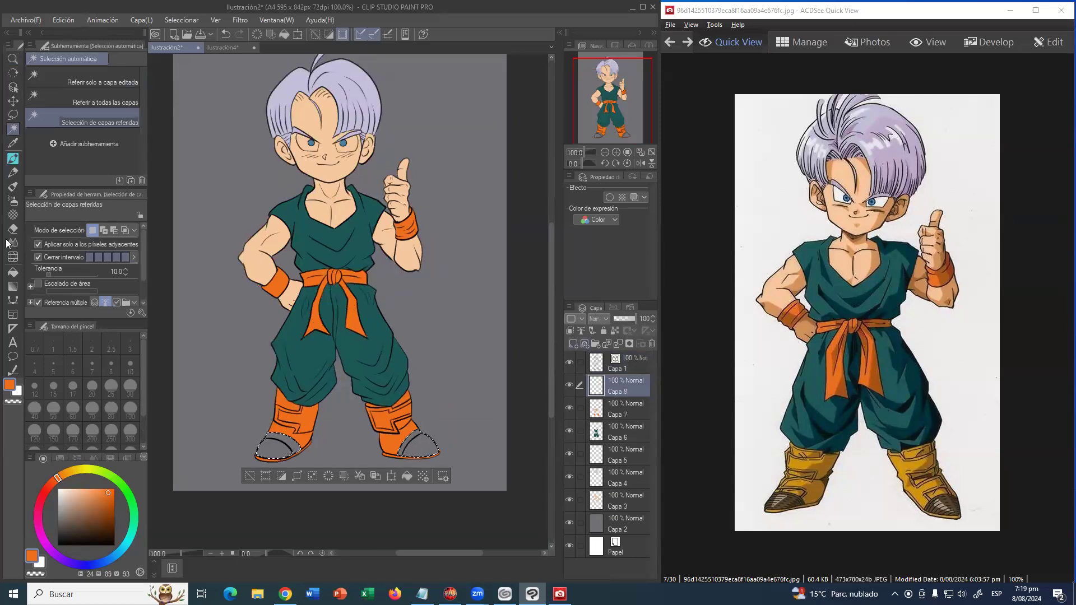
pyautogui.click(13, 271)
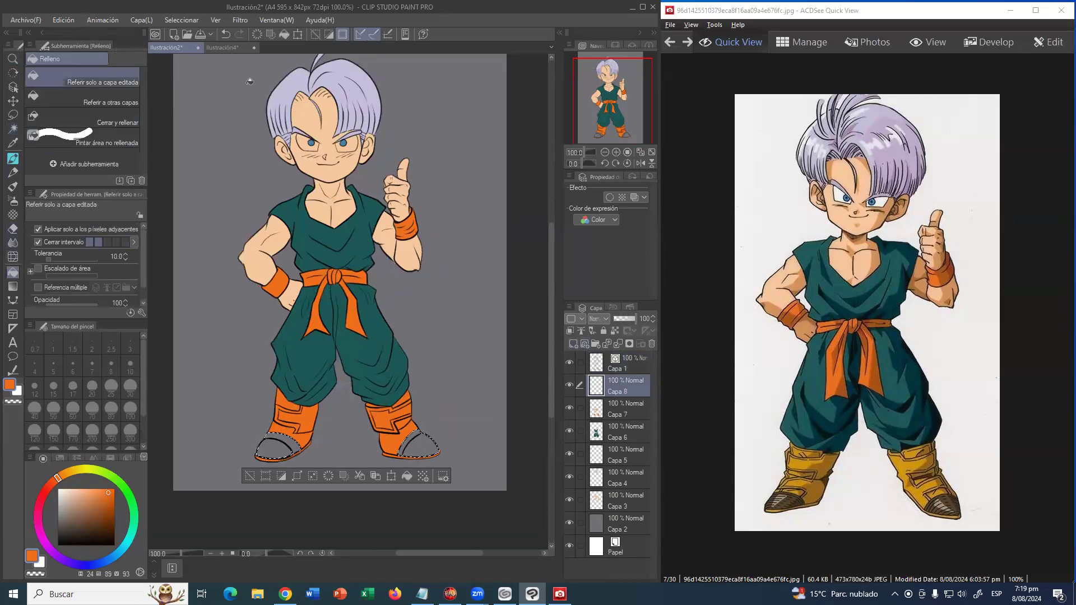
pyautogui.click(226, 48)
pyautogui.moveTo(276, 455); pyautogui.dragTo(417, 79)
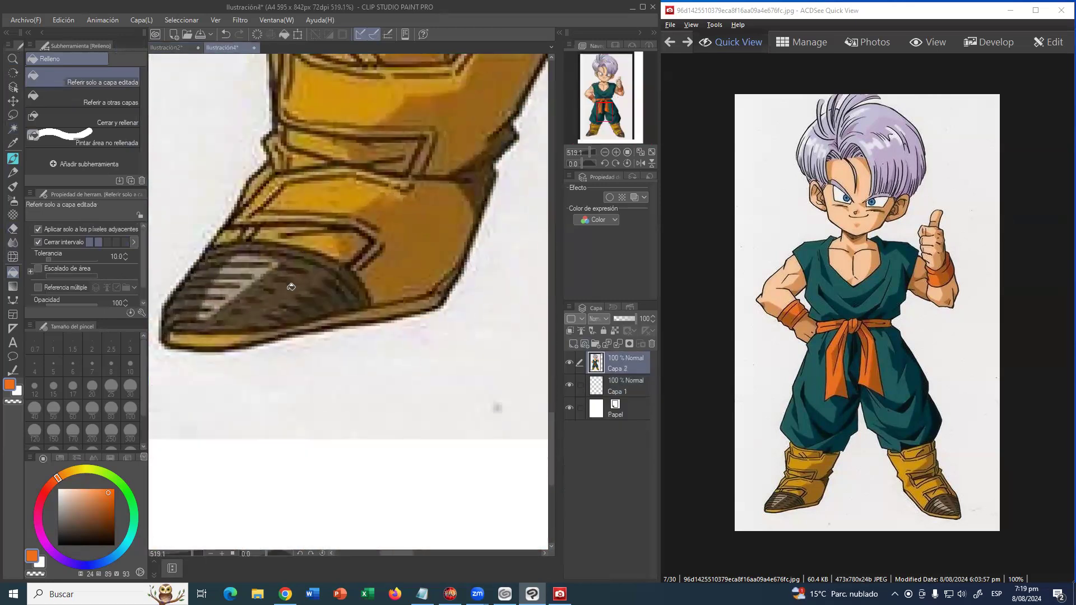
pyautogui.rightClick(288, 292)
pyautogui.click(168, 48)
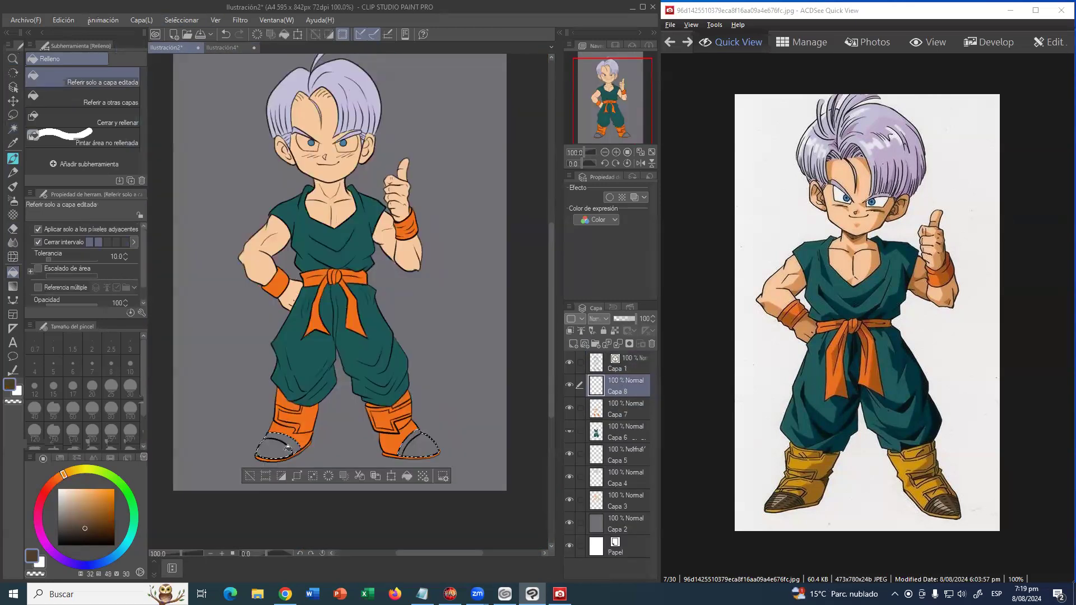
# - Fill the selected toe caps of both boots with the sampled dark brown and clear the selection
pyautogui.click(277, 448)
pyautogui.click(419, 450)
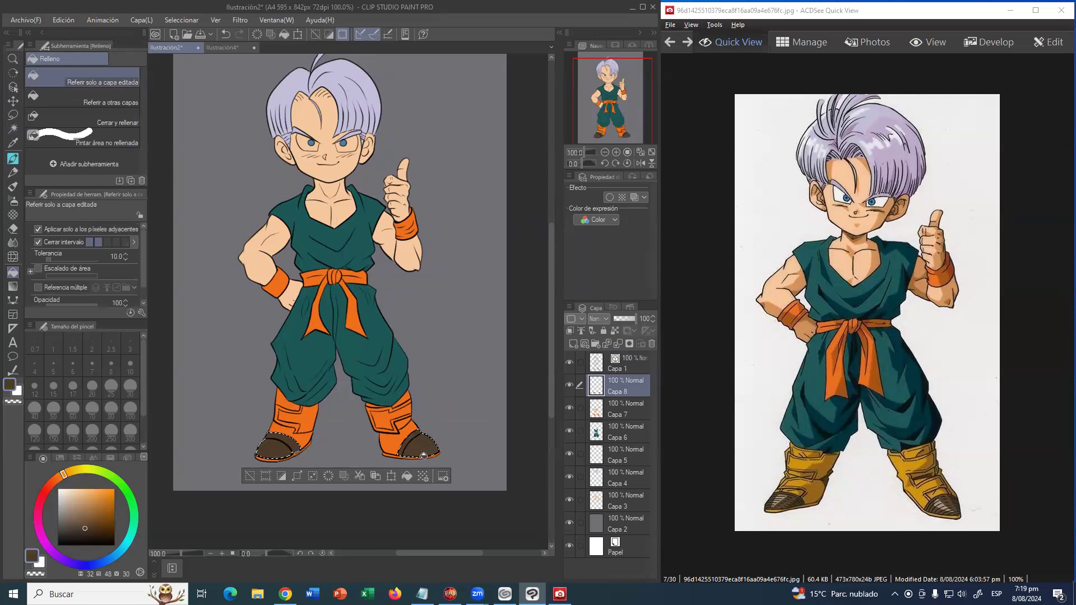
pyautogui.hotkey('ctrl', 'd')
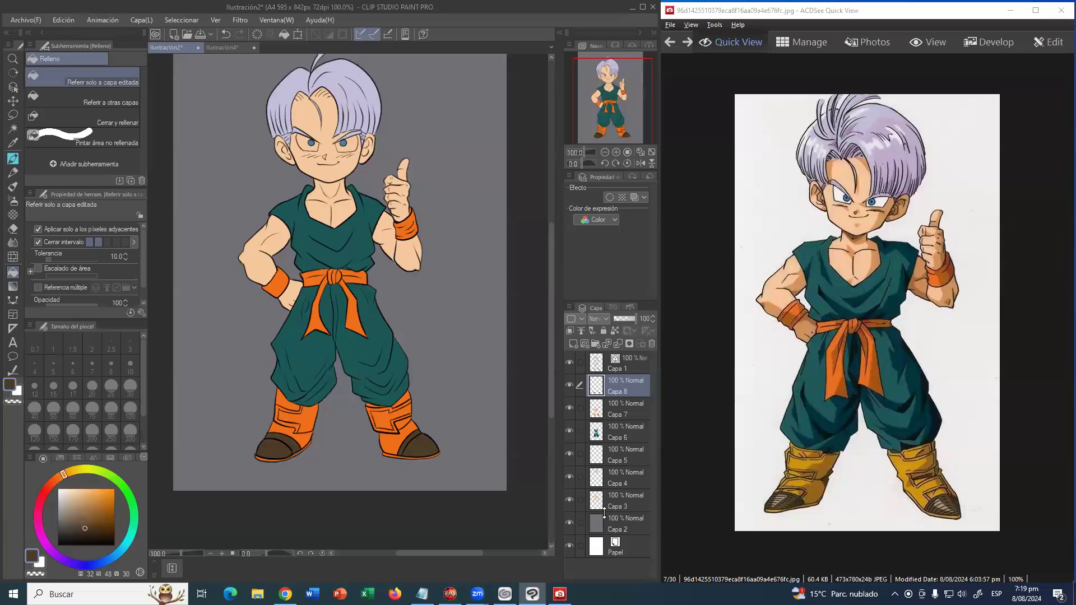
# - Add a raster layer clipped to the skin layer below it and set the drawing color to white for the eyes
pyautogui.click(570, 498)
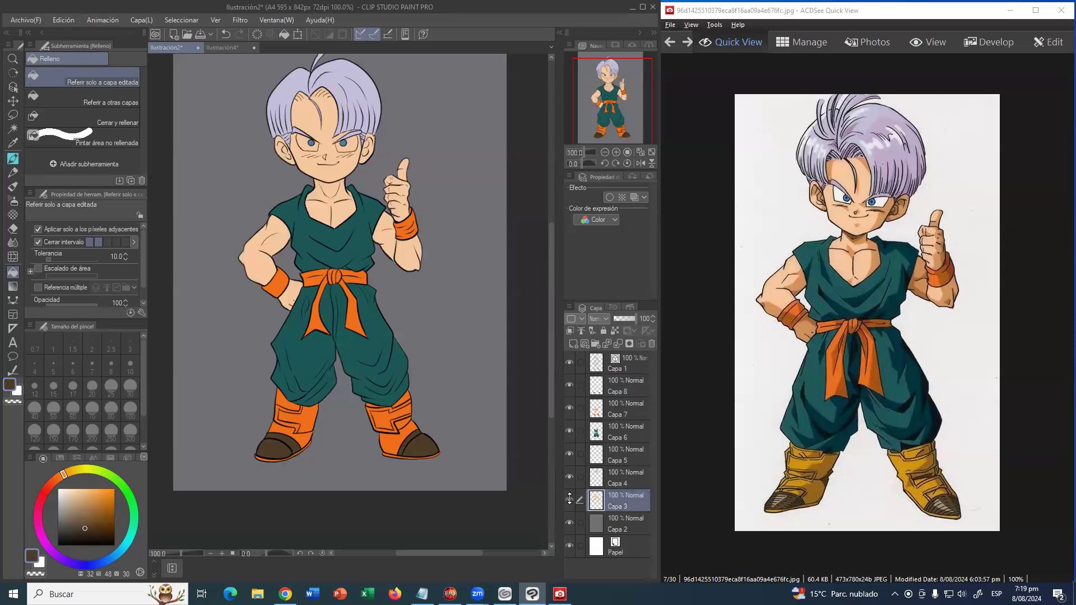
pyautogui.click(576, 342)
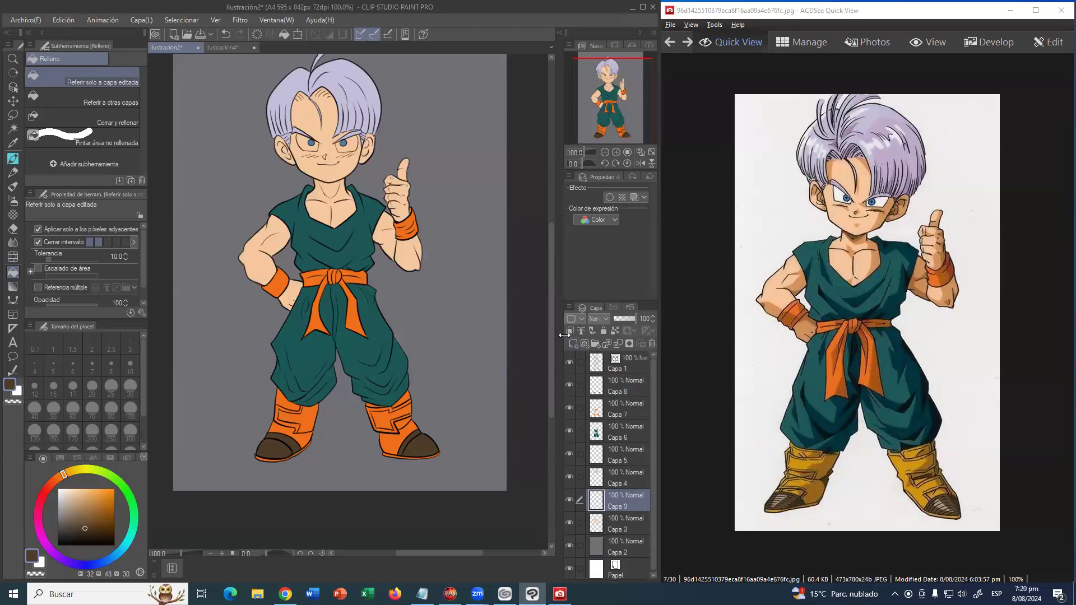
pyautogui.click(12, 59)
pyautogui.moveTo(331, 120); pyautogui.dragTo(395, 140)
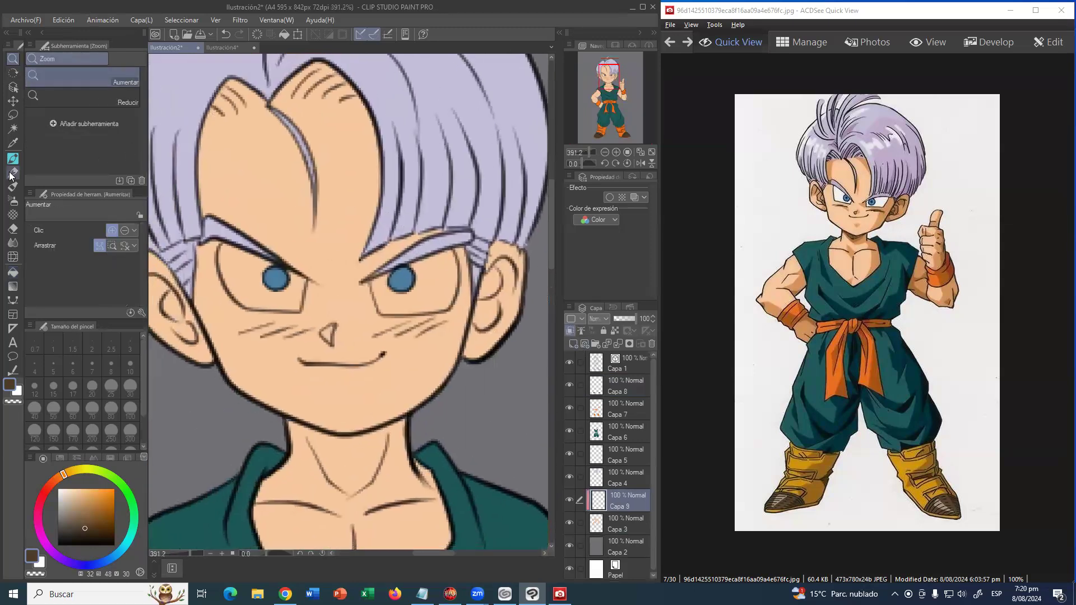
pyautogui.click(13, 173)
pyautogui.moveTo(70, 512); pyautogui.dragTo(56, 483)
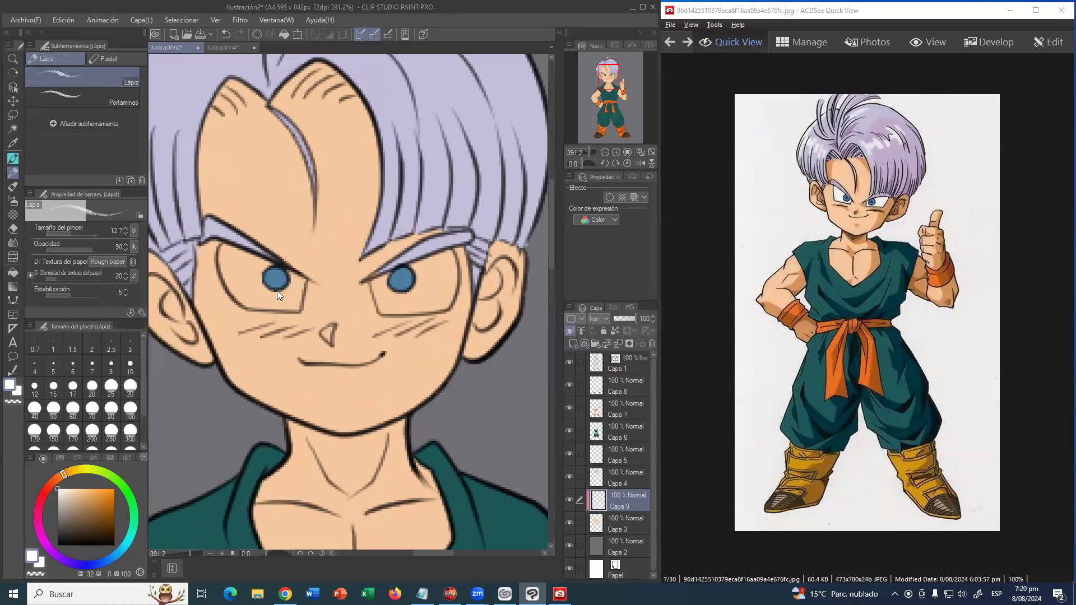
# - Paint the white around the iris of the eye on the hand-on-hip side, switching from the pencil to the pen
pyautogui.moveTo(278, 279)
pyautogui.mouseDown()
pyautogui.moveTo(287, 289)
pyautogui.moveTo(249, 283)
pyautogui.mouseUp()
pyautogui.click(12, 160)
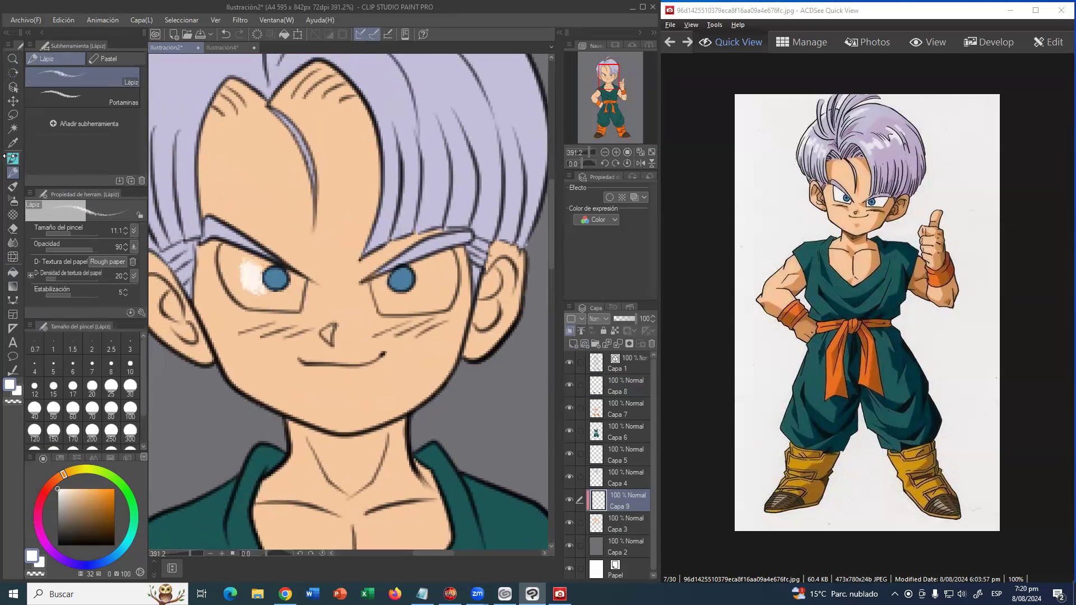
pyautogui.moveTo(240, 272)
pyautogui.mouseDown()
pyautogui.moveTo(223, 251)
pyautogui.moveTo(273, 267)
pyautogui.moveTo(258, 272)
pyautogui.moveTo(274, 282)
pyautogui.moveTo(263, 296)
pyautogui.moveTo(243, 299)
pyautogui.moveTo(230, 280)
pyautogui.moveTo(261, 303)
pyautogui.moveTo(287, 305)
pyautogui.moveTo(299, 291)
pyautogui.moveTo(291, 305)
pyautogui.moveTo(301, 280)
pyautogui.mouseUp()
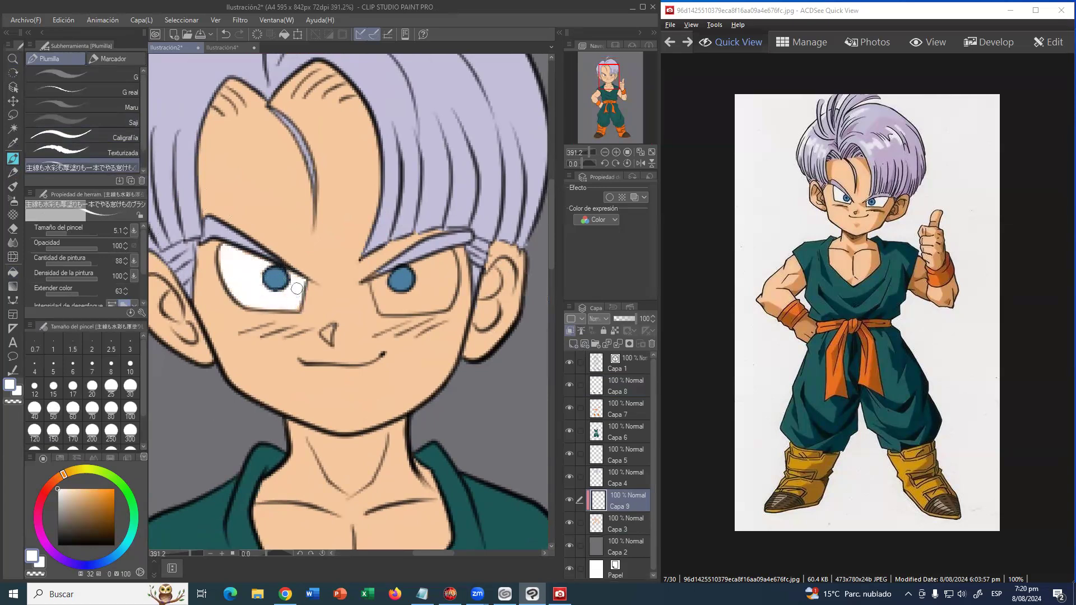
# - Paint the white around the iris of the eye on the thumbs-up side
pyautogui.moveTo(392, 283)
pyautogui.mouseDown()
pyautogui.moveTo(412, 298)
pyautogui.moveTo(402, 311)
pyautogui.moveTo(427, 287)
pyautogui.moveTo(417, 287)
pyautogui.moveTo(425, 267)
pyautogui.moveTo(449, 257)
pyautogui.moveTo(421, 264)
pyautogui.moveTo(448, 259)
pyautogui.moveTo(436, 295)
pyautogui.moveTo(419, 304)
pyautogui.moveTo(442, 296)
pyautogui.moveTo(447, 282)
pyautogui.moveTo(422, 308)
pyautogui.moveTo(445, 298)
pyautogui.moveTo(451, 263)
pyautogui.mouseUp()
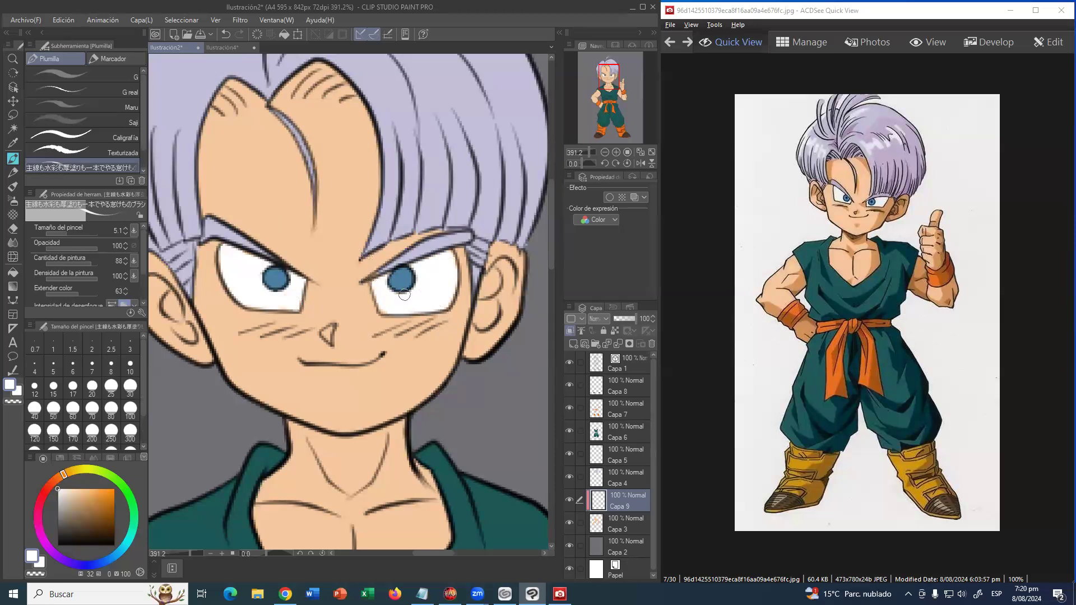
# - Sample the tan skin-shadow color from the reference image and return to the illustration
pyautogui.click(232, 47)
pyautogui.scroll(10, 343, 180)
pyautogui.scroll(8, 331, 198)
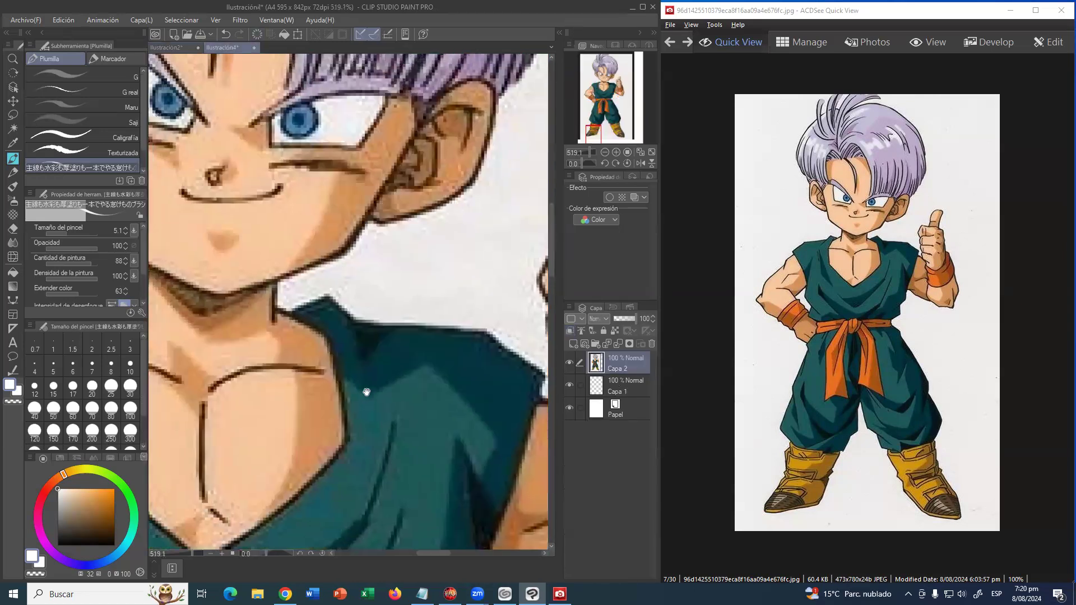
pyautogui.keyDown('alt'); pyautogui.click(334, 254); pyautogui.keyUp('alt')
pyautogui.click(168, 47)
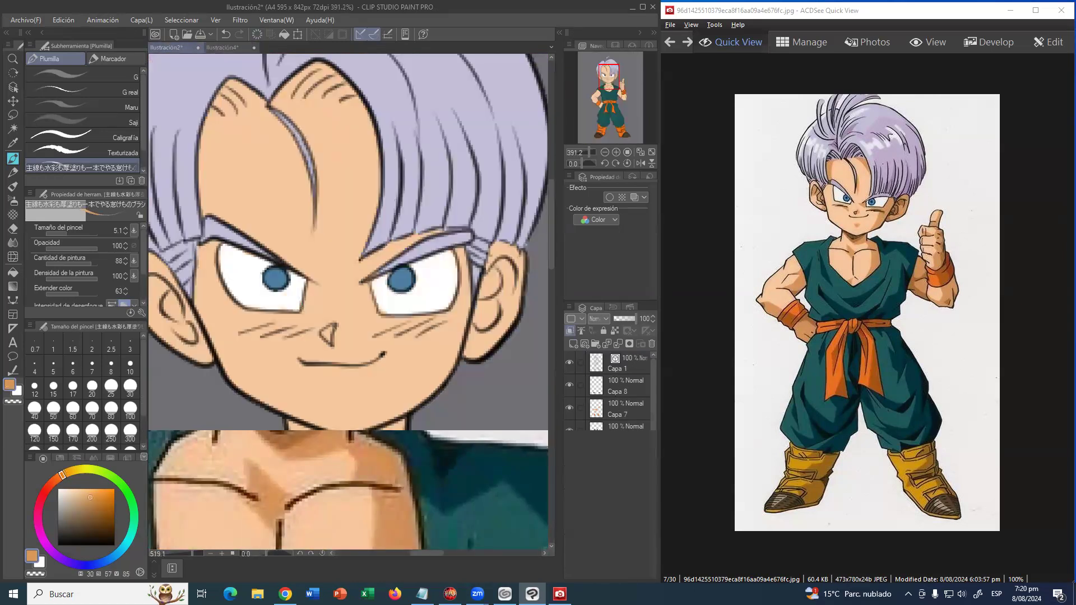
# - On the hair layer Capa 4, sample the hair's lilac and paint the uncolored hairline tufts at the top of the forehead
pyautogui.moveTo(344, 152); pyautogui.dragTo(364, 223)
pyautogui.click(569, 474)
pyautogui.click(570, 477)
pyautogui.click(602, 476)
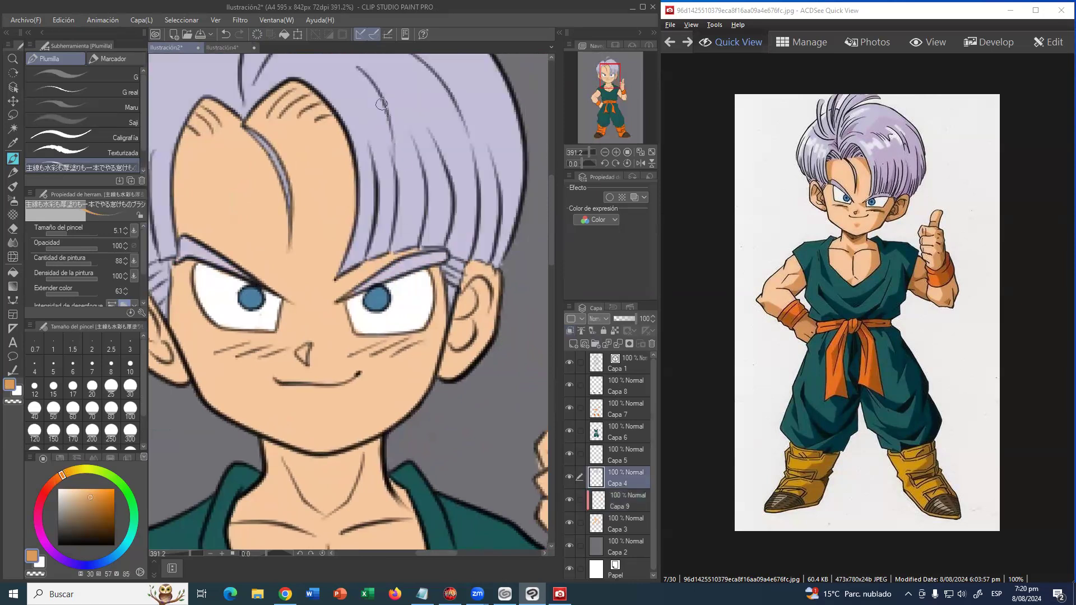
pyautogui.keyDown('alt'); pyautogui.click(357, 97); pyautogui.keyUp('alt')
pyautogui.moveTo(219, 131)
pyautogui.mouseDown()
pyautogui.moveTo(265, 141)
pyautogui.moveTo(236, 135)
pyautogui.moveTo(281, 132)
pyautogui.moveTo(273, 123)
pyautogui.moveTo(235, 150)
pyautogui.moveTo(328, 130)
pyautogui.moveTo(387, 136)
pyautogui.moveTo(329, 115)
pyautogui.moveTo(296, 126)
pyautogui.moveTo(325, 115)
pyautogui.mouseUp()
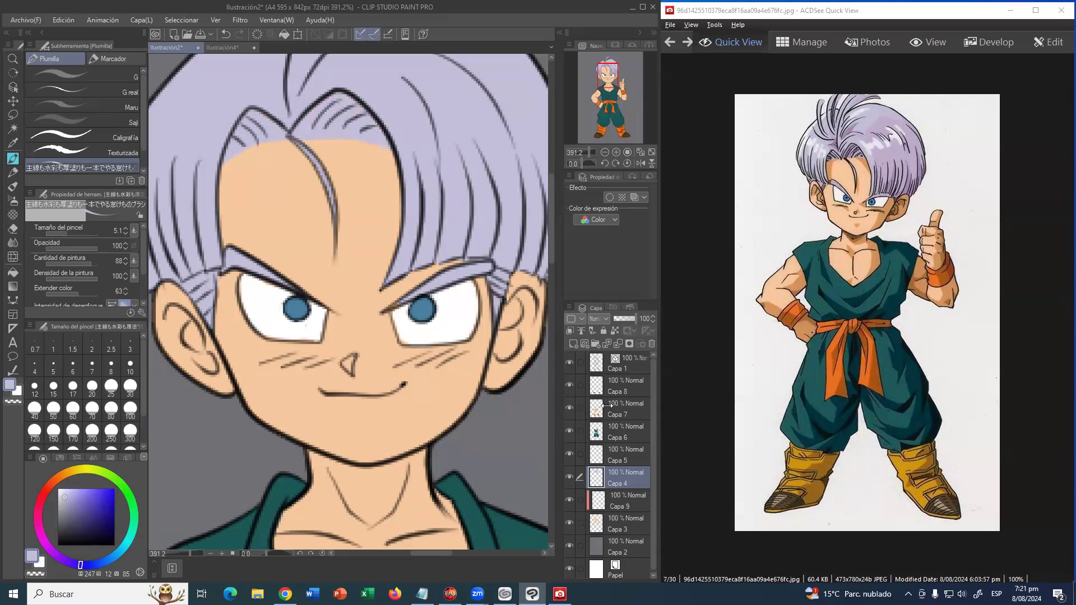
# - Select the clipped layer Capa 9 and sample the skin-shadow tan from the shaded cheek in the reference image
pyautogui.click(618, 497)
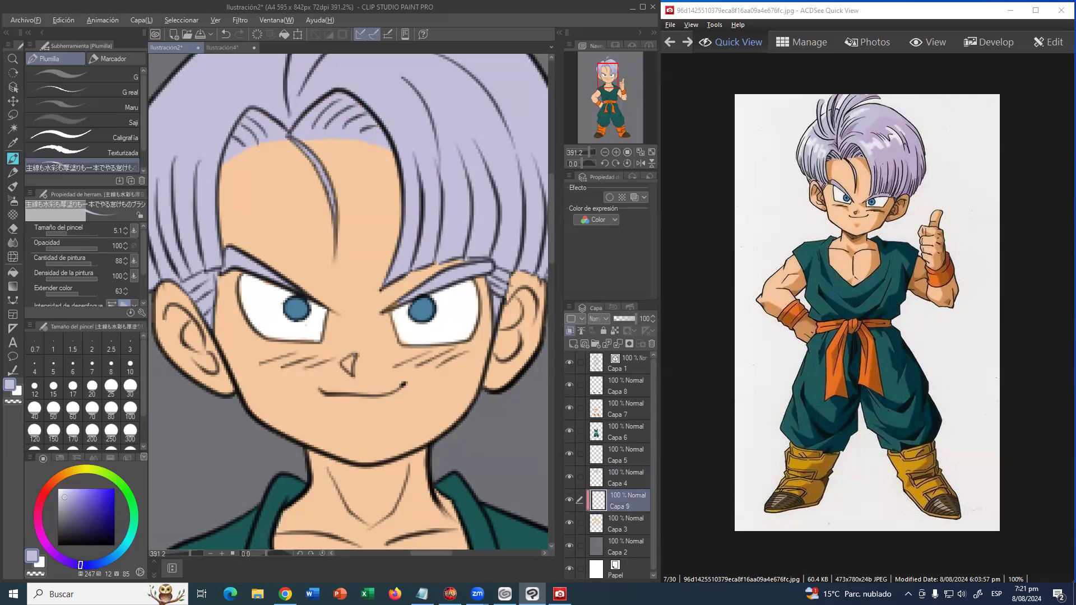
pyautogui.click(231, 45)
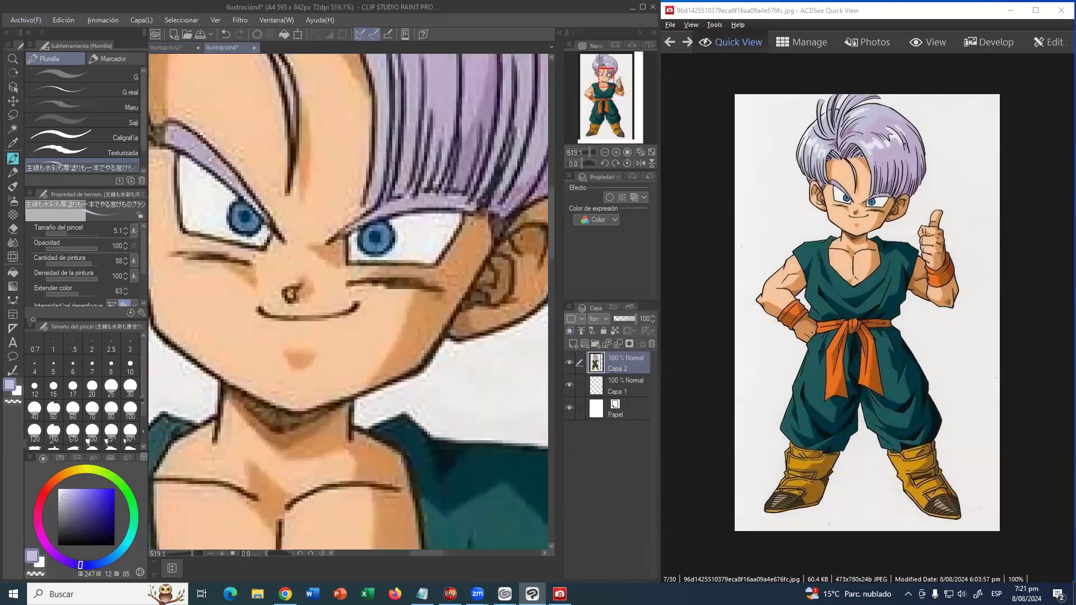
pyautogui.keyDown('alt'); pyautogui.click(430, 311); pyautogui.keyUp('alt')
pyautogui.click(197, 45)
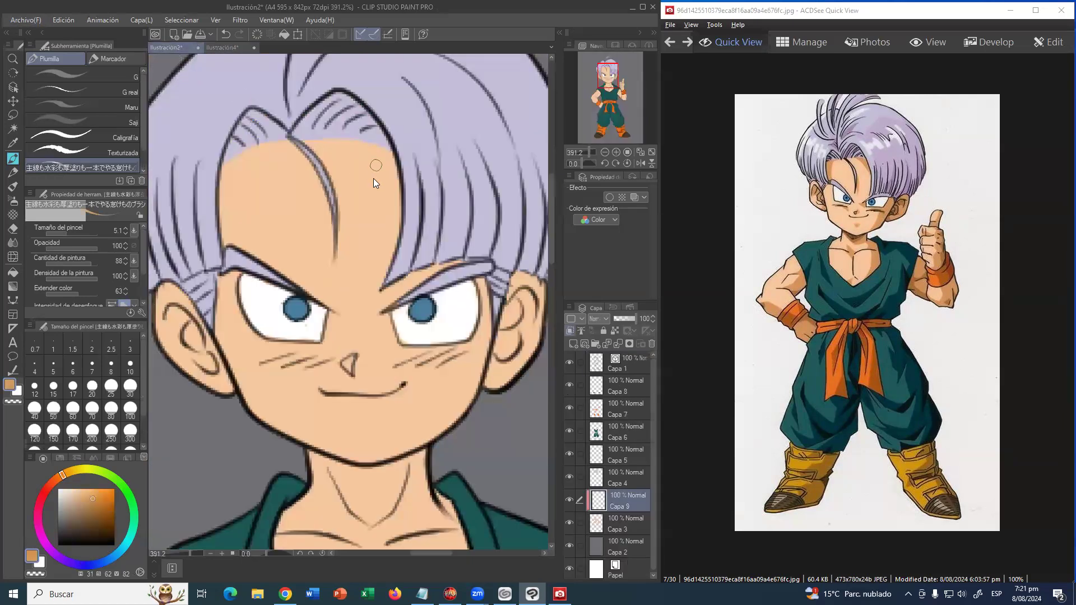
# - Paint the skin shadow along the hairline and both sides of the forehead, following the reference image
pyautogui.click(877, 203)
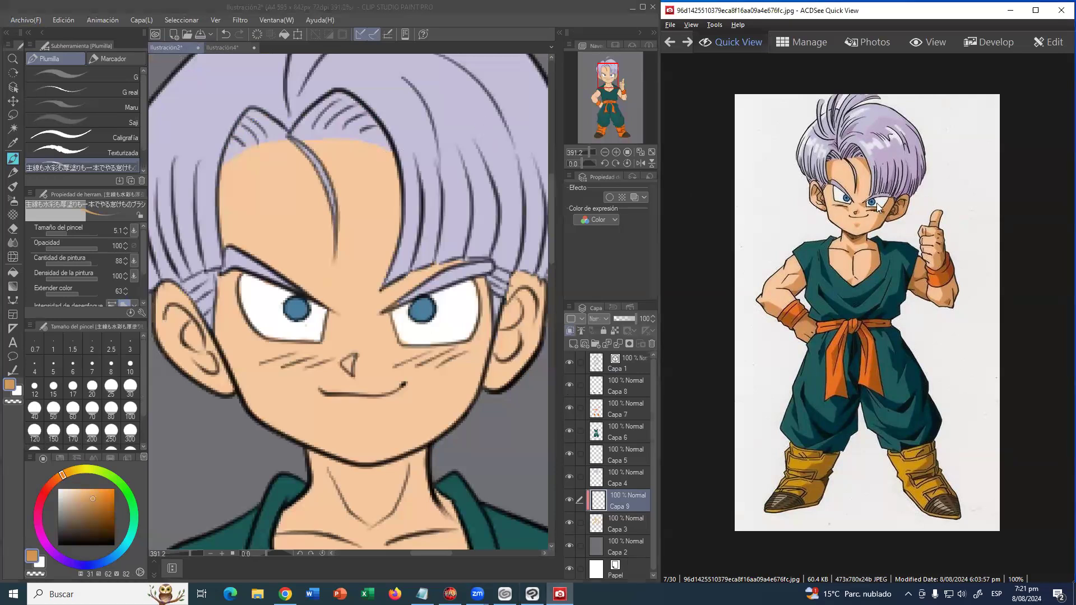
pyautogui.scroll(2, 891, 180)
pyautogui.scroll(1, 891, 180)
pyautogui.moveTo(892, 182); pyautogui.dragTo(924, 345)
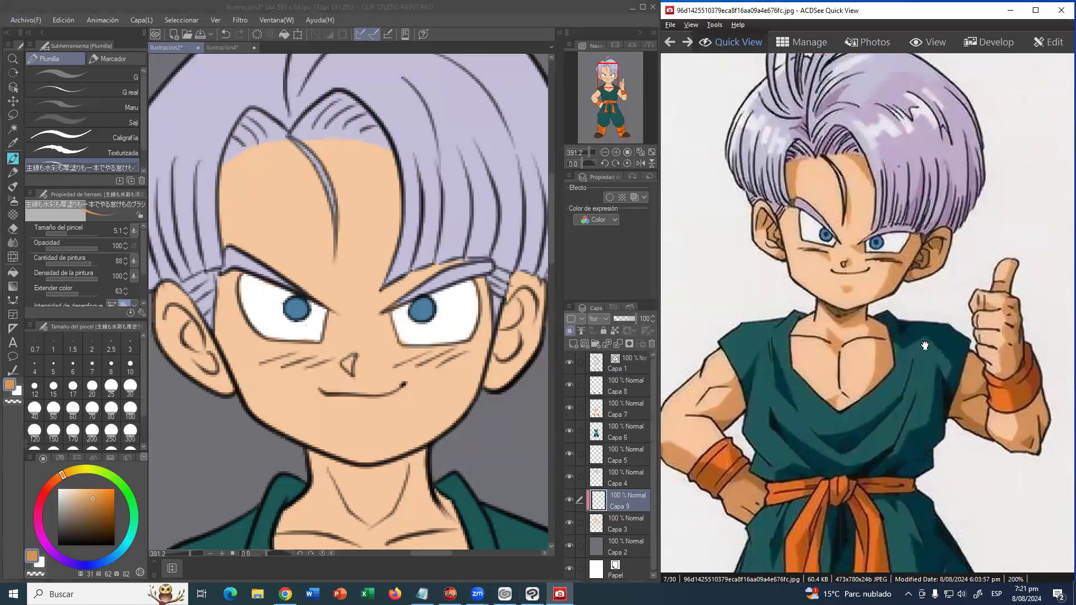
pyautogui.scroll(1, 925, 346)
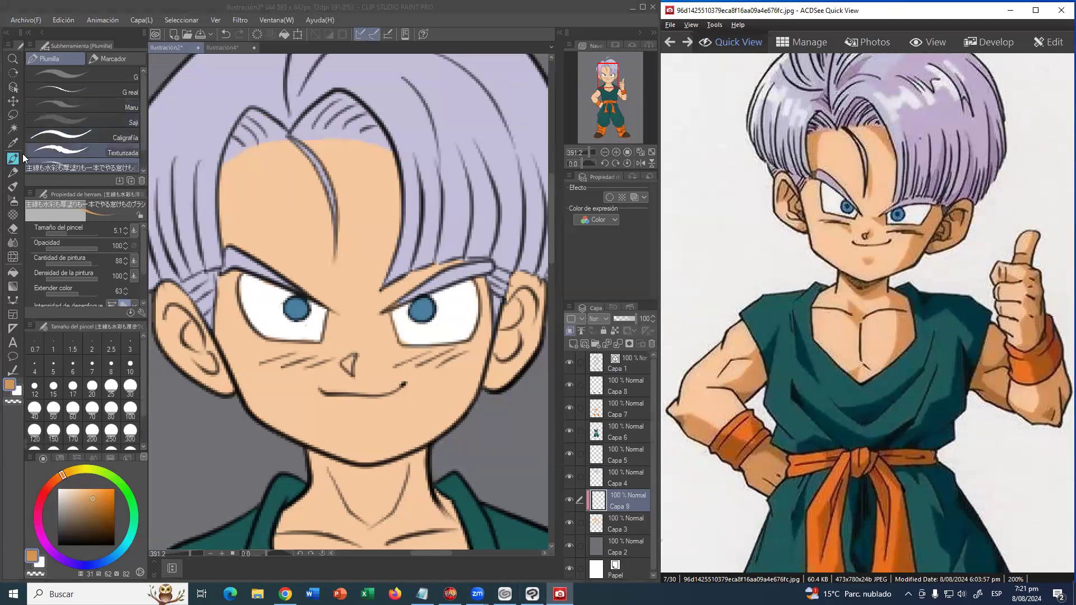
pyautogui.click(8, 157)
pyautogui.moveTo(244, 191); pyautogui.dragTo(249, 193)
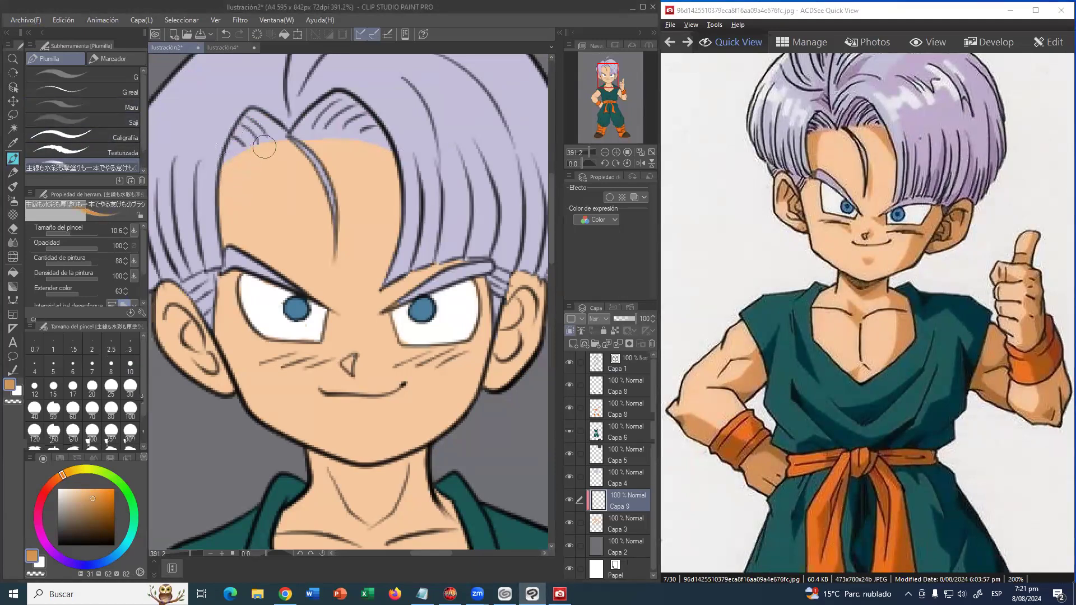
pyautogui.moveTo(256, 147)
pyautogui.mouseDown()
pyautogui.moveTo(234, 245)
pyautogui.moveTo(231, 174)
pyautogui.moveTo(231, 253)
pyautogui.moveTo(243, 152)
pyautogui.moveTo(230, 166)
pyautogui.mouseUp()
pyautogui.moveTo(271, 133)
pyautogui.mouseDown()
pyautogui.moveTo(241, 178)
pyautogui.moveTo(238, 252)
pyautogui.mouseUp()
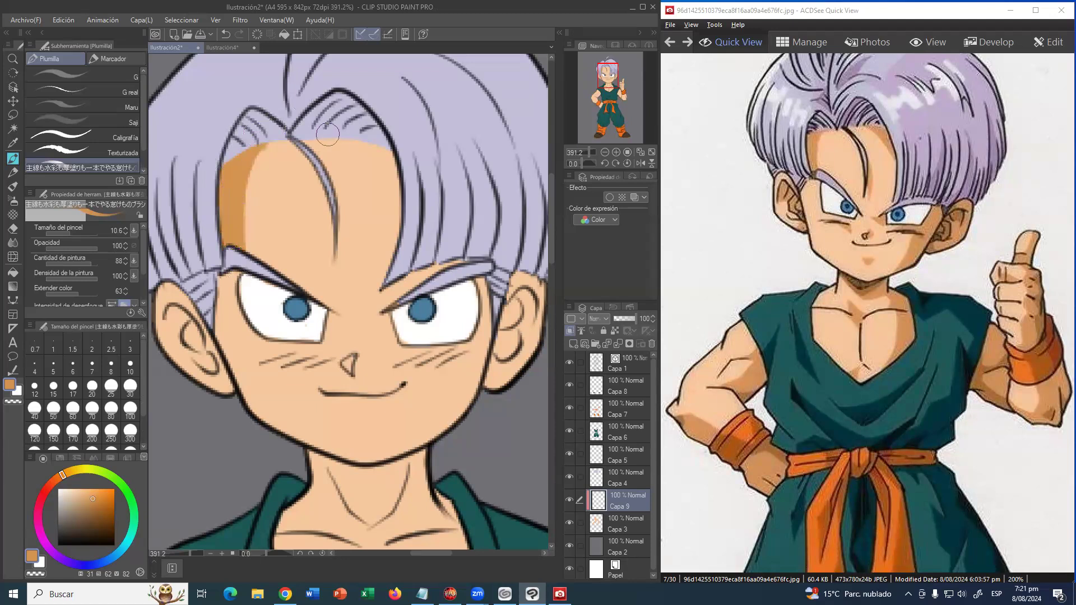
pyautogui.moveTo(280, 145)
pyautogui.mouseDown()
pyautogui.moveTo(269, 147)
pyautogui.moveTo(336, 141)
pyautogui.moveTo(367, 165)
pyautogui.moveTo(397, 223)
pyautogui.mouseUp()
pyautogui.moveTo(364, 147)
pyautogui.mouseDown()
pyautogui.moveTo(402, 168)
pyautogui.moveTo(400, 191)
pyautogui.moveTo(403, 176)
pyautogui.mouseUp()
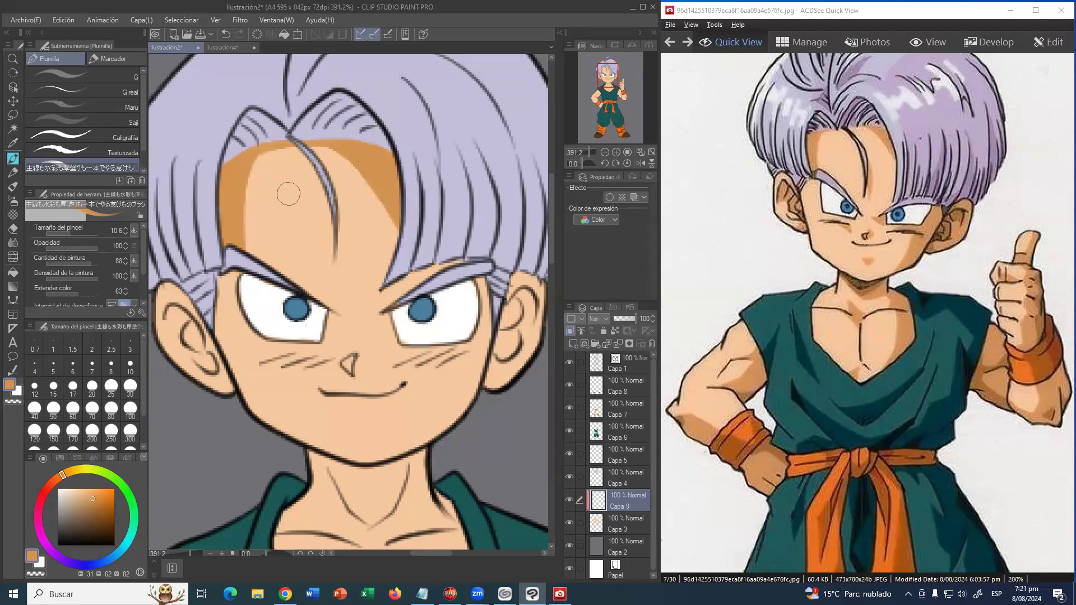
# - Reduce the pen size to about 5.6 and paint a thin shadow beside the hair strand falling over the forehead
pyautogui.press('[')
pyautogui.press('[')
pyautogui.press('[')
pyautogui.moveTo(335, 191); pyautogui.dragTo(354, 272)
pyautogui.moveTo(317, 158)
pyautogui.mouseDown()
pyautogui.moveTo(340, 195)
pyautogui.moveTo(352, 277)
pyautogui.mouseUp()
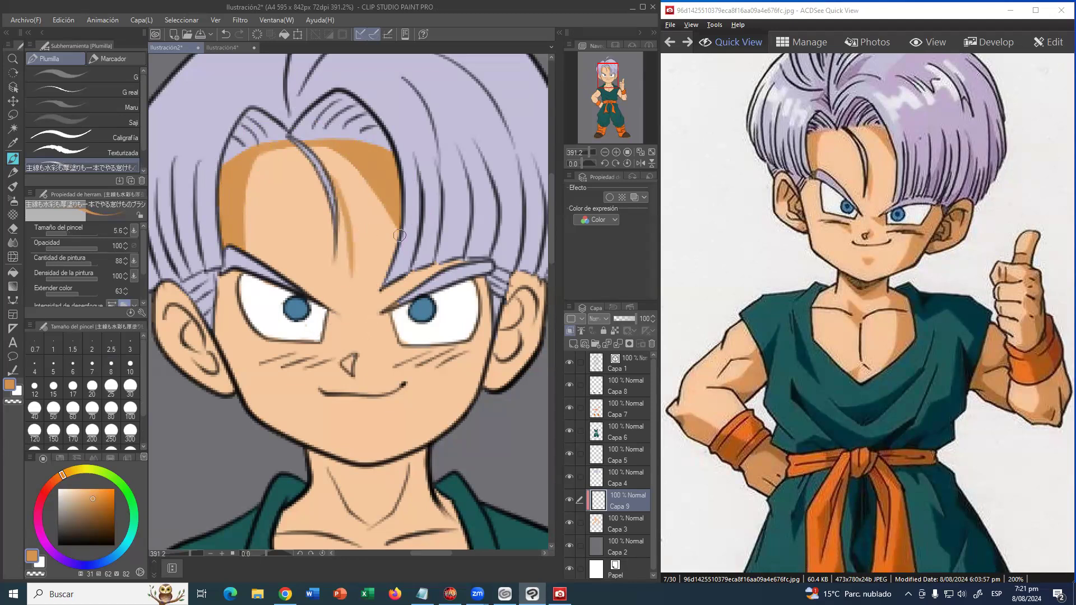
# - Shade the skin around the eye, the cheek and jaw, and the ear on the thumbs-up side, undoing misplaced strokes
pyautogui.moveTo(391, 332)
pyautogui.mouseDown()
pyautogui.moveTo(383, 319)
pyautogui.moveTo(399, 291)
pyautogui.moveTo(448, 264)
pyautogui.mouseUp()
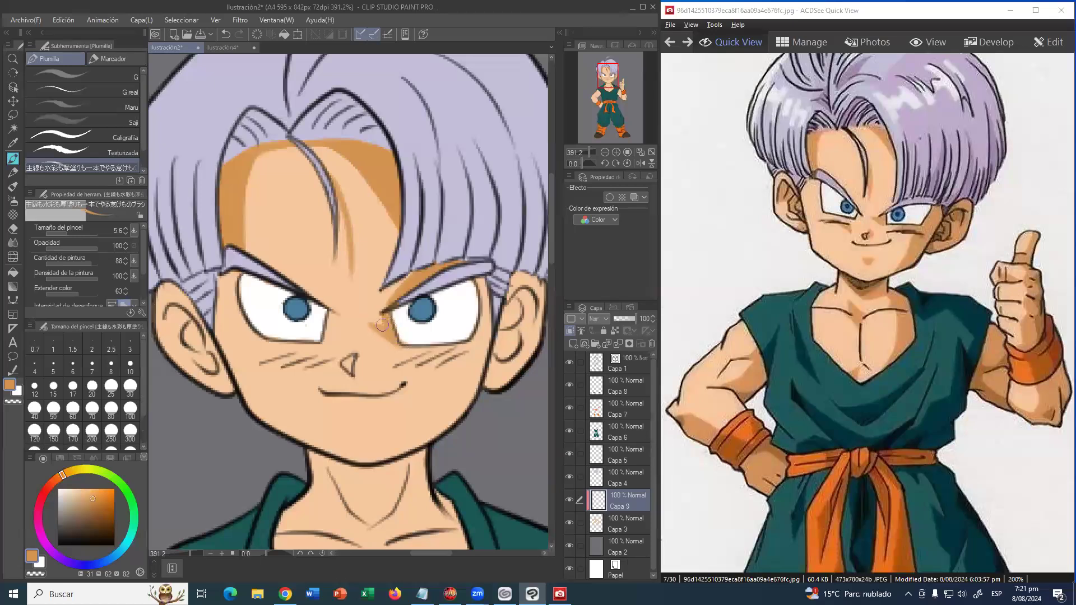
pyautogui.moveTo(389, 342)
pyautogui.mouseDown()
pyautogui.moveTo(460, 345)
pyautogui.moveTo(420, 361)
pyautogui.moveTo(440, 385)
pyautogui.moveTo(399, 459)
pyautogui.mouseUp()
pyautogui.hotkey('ctrl', 'z')
pyautogui.moveTo(427, 358)
pyautogui.mouseDown()
pyautogui.moveTo(443, 378)
pyautogui.moveTo(434, 421)
pyautogui.moveTo(395, 463)
pyautogui.moveTo(463, 409)
pyautogui.moveTo(465, 386)
pyautogui.moveTo(444, 367)
pyautogui.moveTo(471, 358)
pyautogui.moveTo(463, 351)
pyautogui.moveTo(505, 349)
pyautogui.moveTo(494, 385)
pyautogui.moveTo(476, 305)
pyautogui.mouseUp()
pyautogui.hotkey('ctrl', 'z')
pyautogui.hotkey('ctrl', 'z')
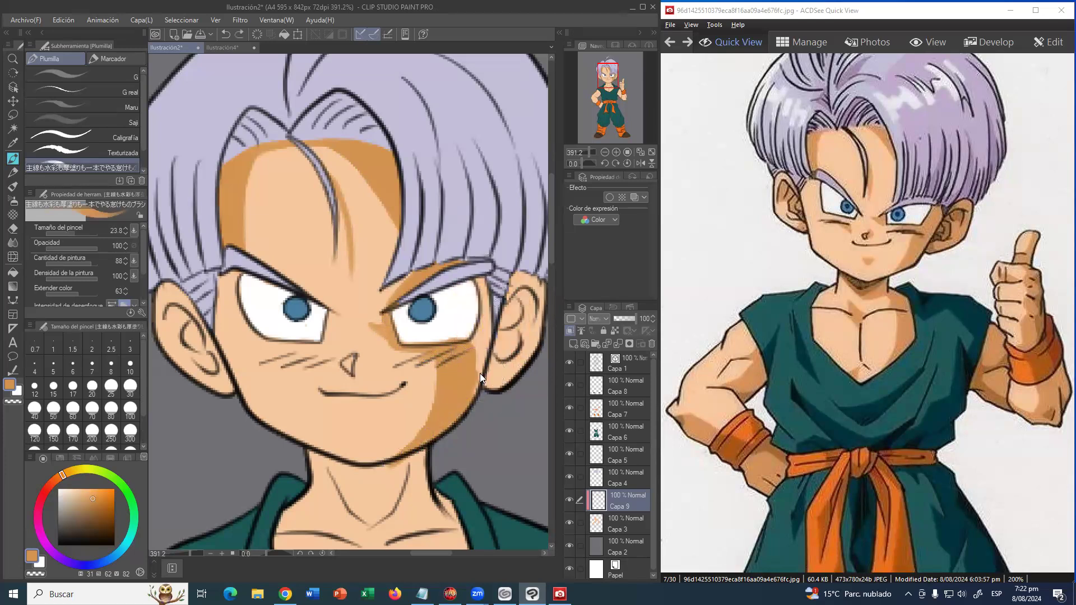
pyautogui.moveTo(465, 353)
pyautogui.mouseDown()
pyautogui.moveTo(443, 365)
pyautogui.moveTo(456, 385)
pyautogui.moveTo(443, 428)
pyautogui.moveTo(451, 396)
pyautogui.moveTo(445, 408)
pyautogui.moveTo(488, 352)
pyautogui.moveTo(465, 362)
pyautogui.moveTo(487, 336)
pyautogui.moveTo(487, 288)
pyautogui.moveTo(497, 282)
pyautogui.moveTo(517, 303)
pyautogui.moveTo(499, 367)
pyautogui.moveTo(472, 345)
pyautogui.moveTo(457, 387)
pyautogui.moveTo(512, 331)
pyautogui.moveTo(503, 262)
pyautogui.moveTo(480, 329)
pyautogui.mouseUp()
pyautogui.hotkey('ctrl', 'z')
pyautogui.hotkey('ctrl', 'z')
pyautogui.moveTo(394, 359); pyautogui.dragTo(404, 302)
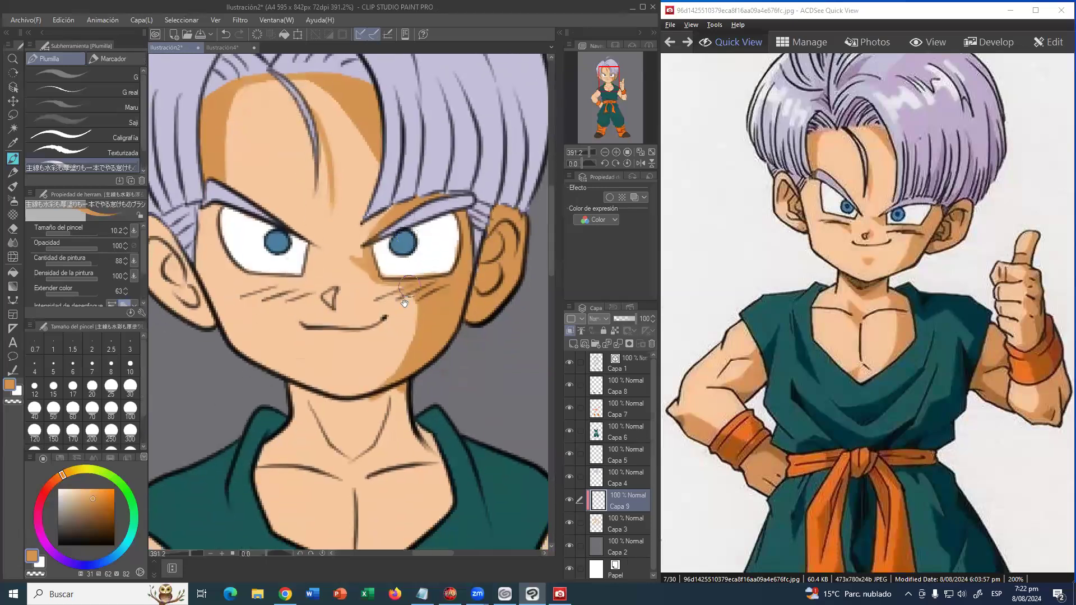
# - Trim the shadow beside the inner corner of the eye with the soft eraser at size 4.8 and return to the pen
pyautogui.press('e')
pyautogui.press('[')
pyautogui.press('[')
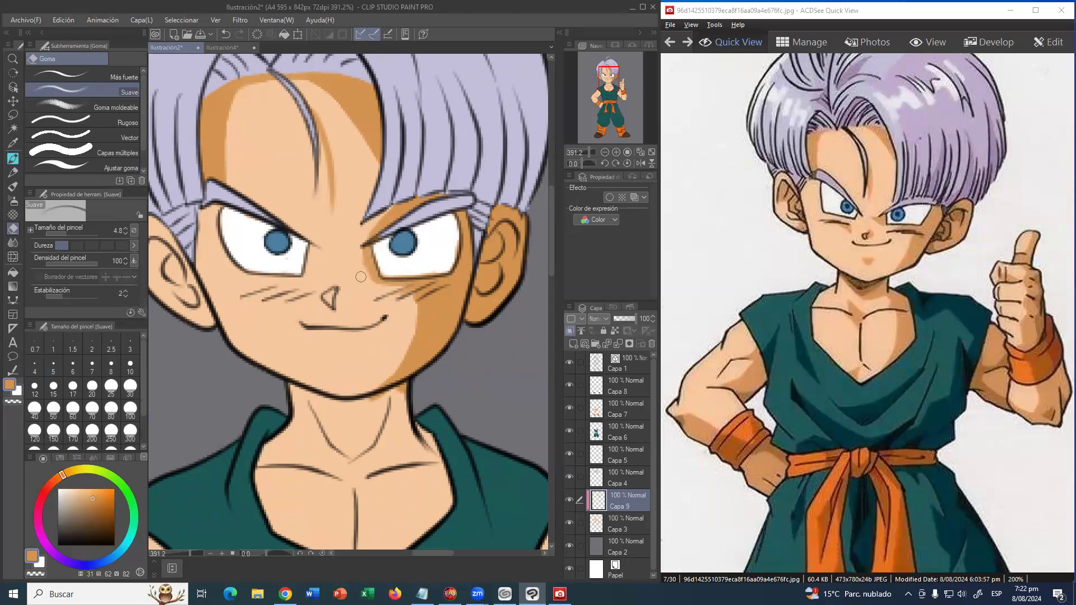
pyautogui.click(12, 159)
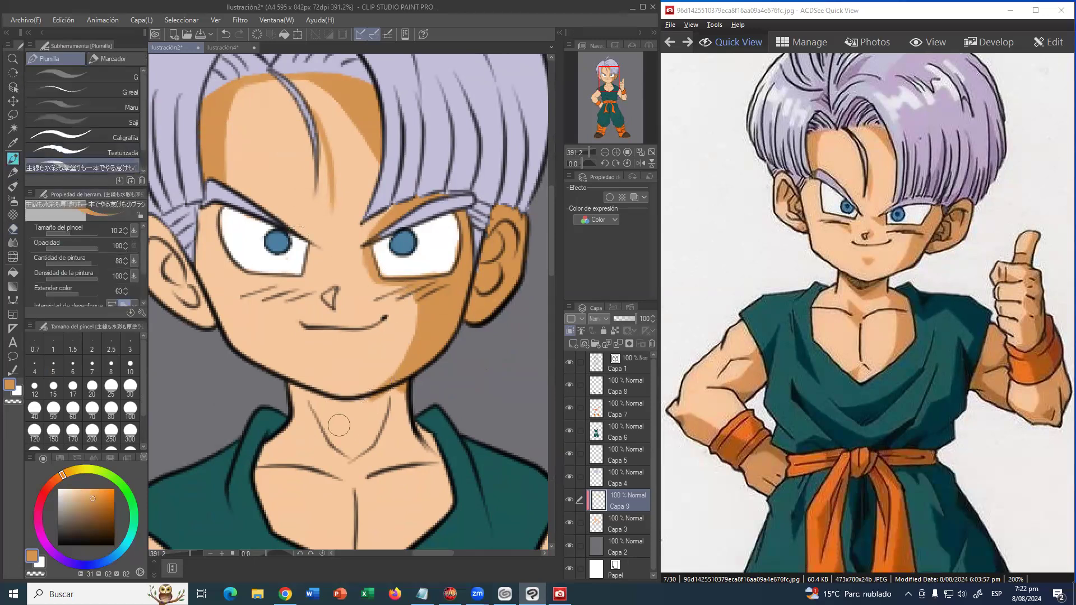
# - Shade the neck beneath the chin and clean the shadow's edge with the soft eraser
pyautogui.moveTo(347, 420); pyautogui.dragTo(355, 422)
pyautogui.moveTo(295, 388)
pyautogui.mouseDown()
pyautogui.moveTo(350, 418)
pyautogui.moveTo(300, 392)
pyautogui.moveTo(350, 449)
pyautogui.moveTo(361, 412)
pyautogui.moveTo(336, 412)
pyautogui.moveTo(342, 403)
pyautogui.moveTo(387, 440)
pyautogui.moveTo(392, 405)
pyautogui.moveTo(384, 423)
pyautogui.moveTo(379, 414)
pyautogui.moveTo(401, 392)
pyautogui.moveTo(342, 457)
pyautogui.moveTo(382, 440)
pyautogui.moveTo(411, 409)
pyautogui.moveTo(393, 407)
pyautogui.mouseUp()
pyautogui.press('e')
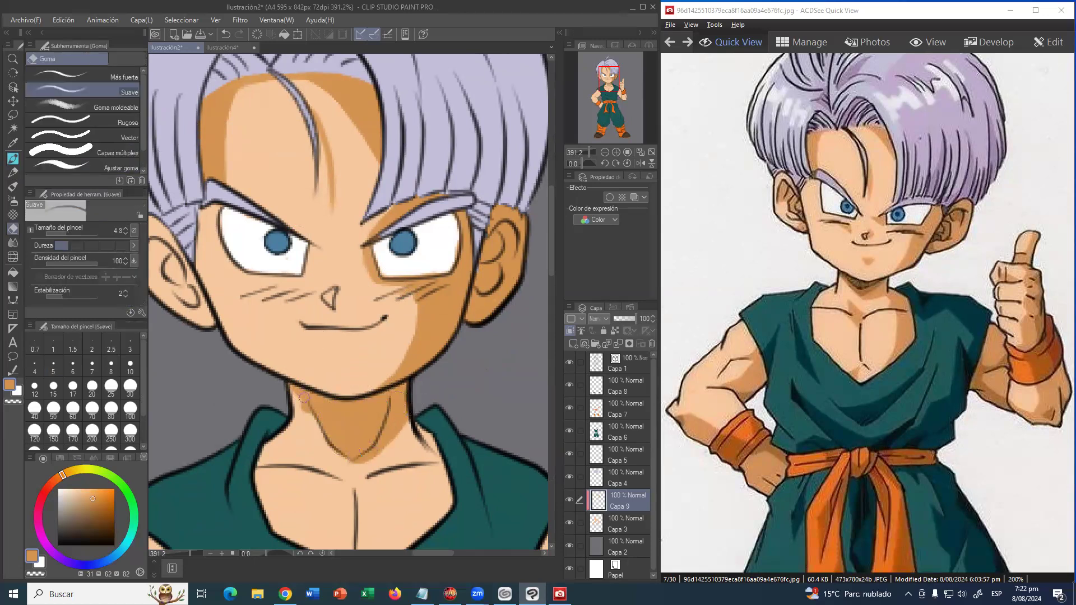
pyautogui.moveTo(317, 412); pyautogui.dragTo(297, 403)
pyautogui.click(12, 158)
# - Shade the base of the neck and the chest on the thumbs-up side, using a finer pen along the central chest lines
pyautogui.scroll(-3, 336, 420)
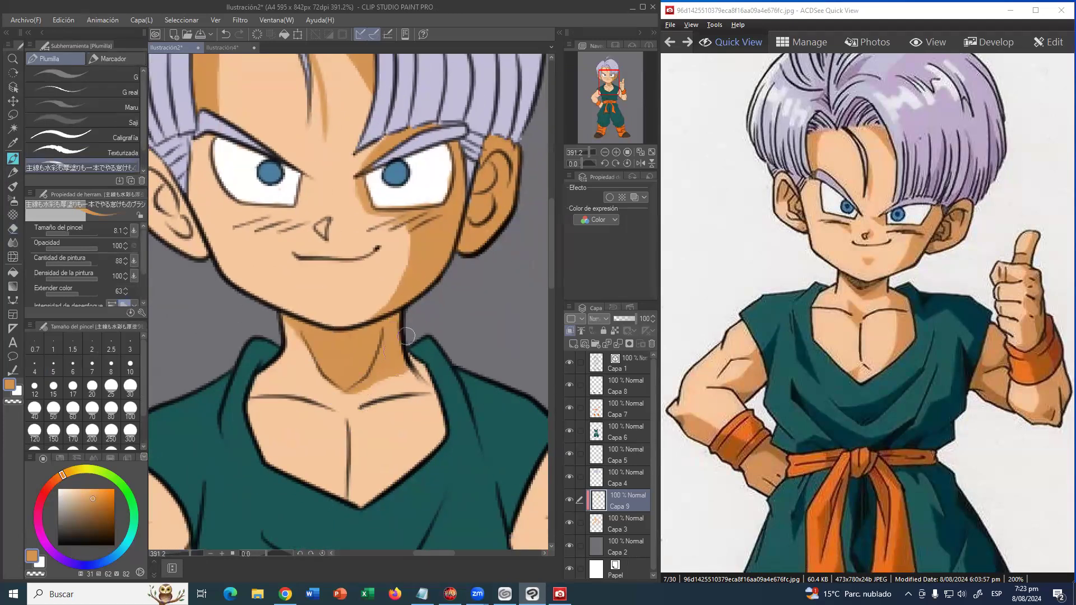
pyautogui.moveTo(393, 363)
pyautogui.mouseDown()
pyautogui.moveTo(411, 387)
pyautogui.moveTo(399, 372)
pyautogui.moveTo(391, 398)
pyautogui.moveTo(401, 380)
pyautogui.moveTo(381, 395)
pyautogui.moveTo(406, 386)
pyautogui.moveTo(384, 395)
pyautogui.moveTo(407, 393)
pyautogui.moveTo(409, 440)
pyautogui.moveTo(364, 517)
pyautogui.moveTo(433, 408)
pyautogui.moveTo(423, 359)
pyautogui.moveTo(402, 360)
pyautogui.moveTo(449, 427)
pyautogui.mouseUp()
pyautogui.moveTo(336, 408); pyautogui.dragTo(343, 408)
pyautogui.press('[')
pyautogui.press('[')
pyautogui.moveTo(339, 408)
pyautogui.mouseDown()
pyautogui.moveTo(318, 393)
pyautogui.moveTo(347, 408)
pyautogui.moveTo(318, 389)
pyautogui.moveTo(345, 433)
pyautogui.moveTo(344, 411)
pyautogui.moveTo(347, 440)
pyautogui.moveTo(346, 413)
pyautogui.moveTo(347, 467)
pyautogui.moveTo(316, 489)
pyautogui.moveTo(347, 467)
pyautogui.moveTo(344, 491)
pyautogui.moveTo(330, 488)
pyautogui.moveTo(345, 498)
pyautogui.moveTo(345, 472)
pyautogui.moveTo(317, 490)
pyautogui.moveTo(348, 454)
pyautogui.mouseUp()
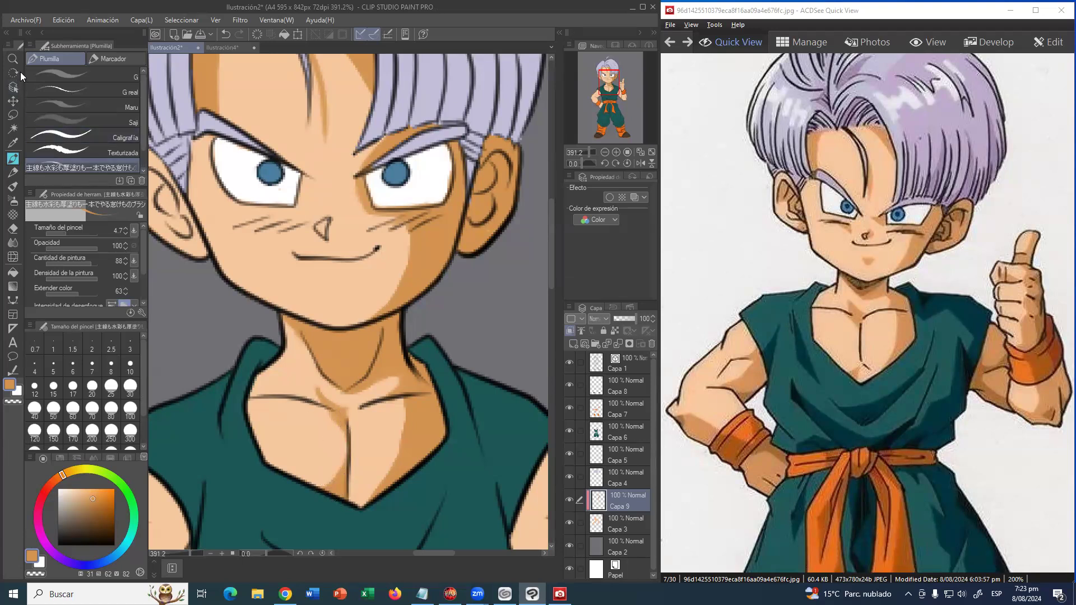
# - Add small skin shadows to the nose, beneath the mouth and inside the ear on the hand-on-hip side
pyautogui.moveTo(318, 221); pyautogui.dragTo(320, 230)
pyautogui.click(13, 59)
pyautogui.scroll(-4, 353, 209)
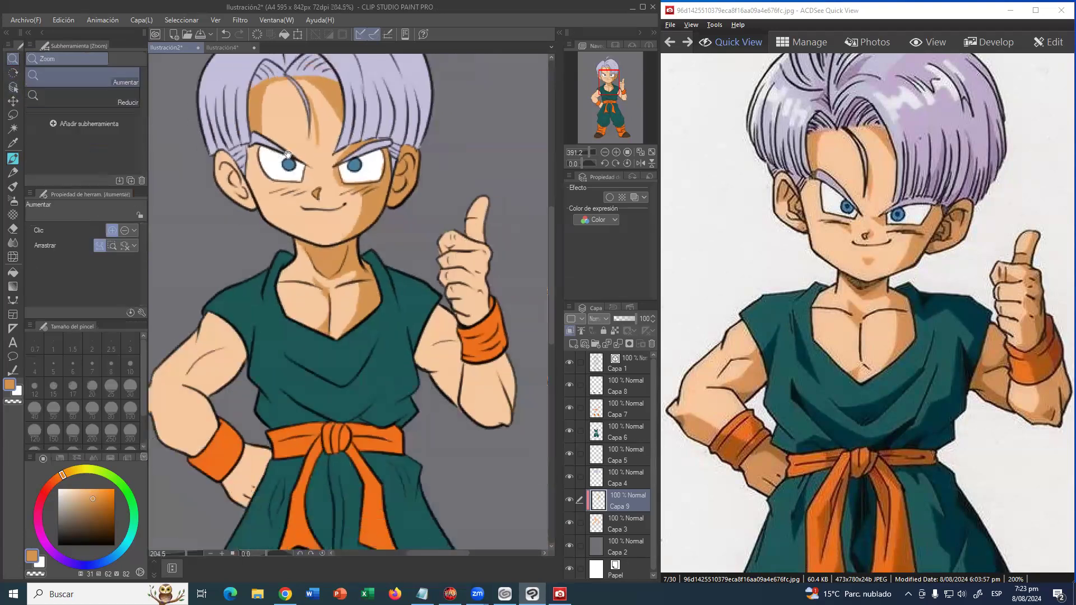
pyautogui.scroll(2, 353, 209)
pyautogui.scroll(1, 352, 209)
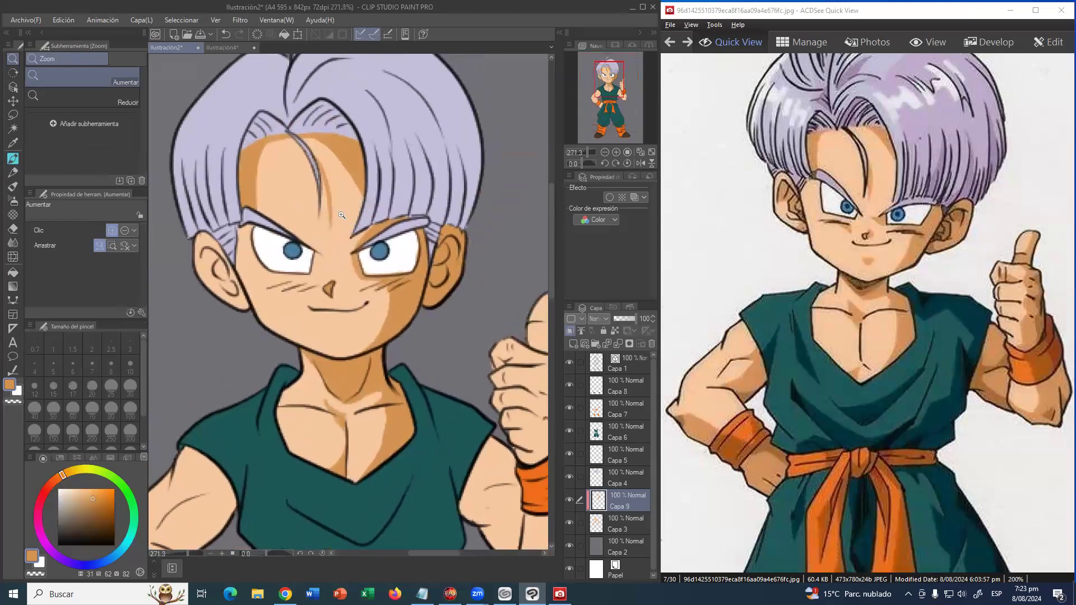
pyautogui.click(12, 159)
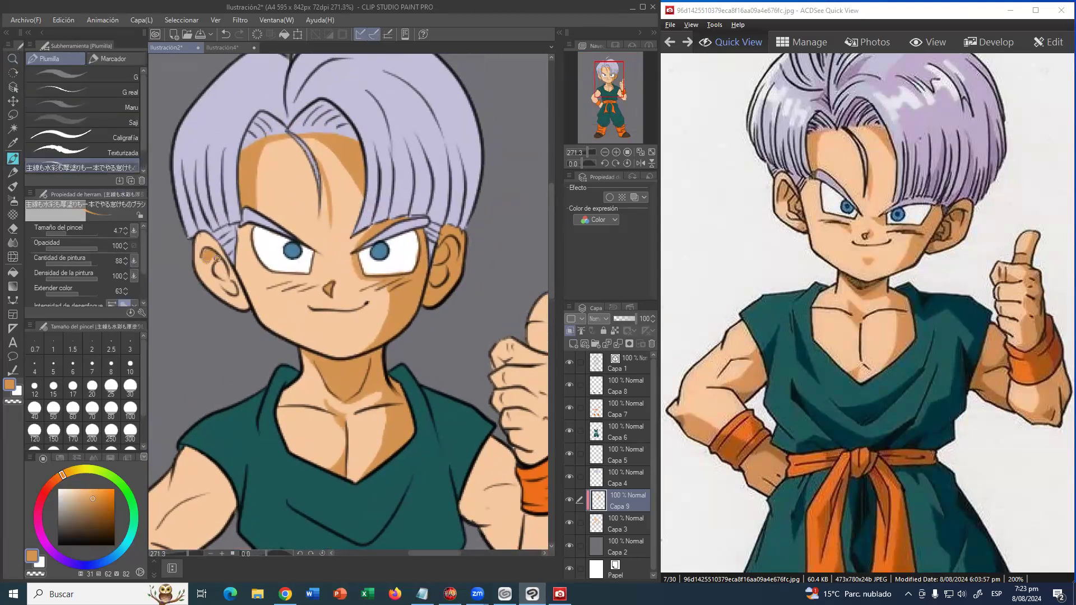
pyautogui.moveTo(206, 256); pyautogui.dragTo(209, 268)
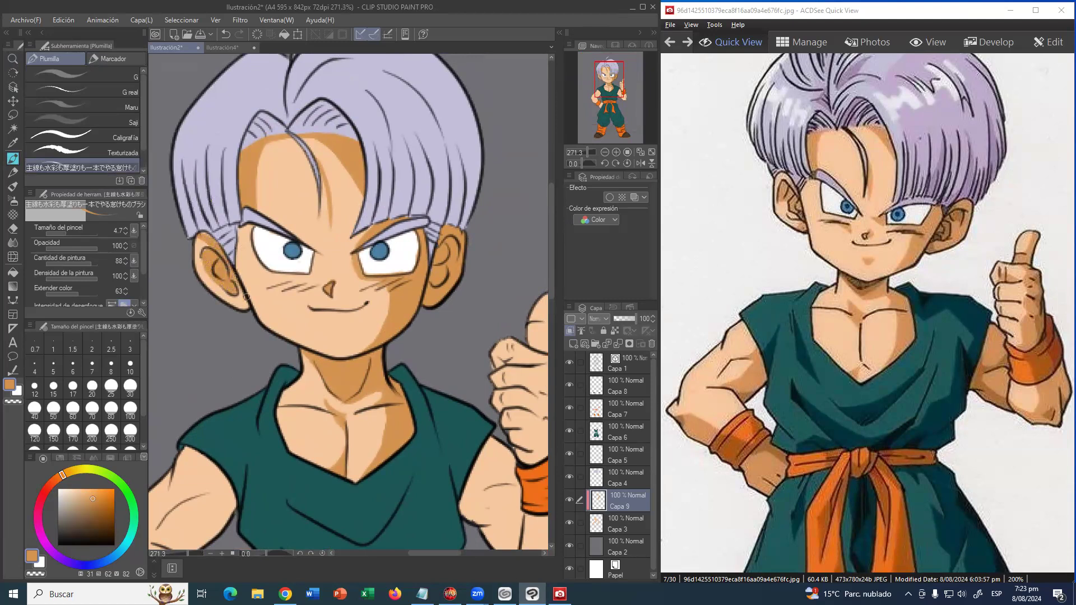
pyautogui.moveTo(246, 297); pyautogui.dragTo(239, 298)
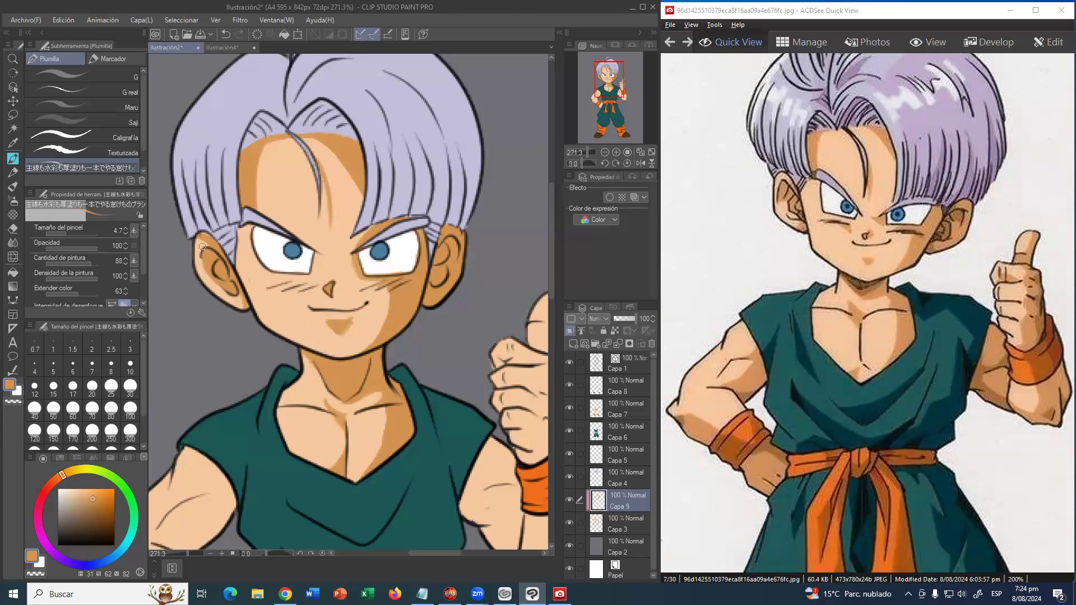
# - Shade the raised arm and the thumbs-up hand, adjusting the pen size between the arm and the fingers
pyautogui.moveTo(320, 378); pyautogui.dragTo(202, 239)
pyautogui.press(']')
pyautogui.press(']')
pyautogui.press(']')
pyautogui.moveTo(360, 312)
pyautogui.mouseDown()
pyautogui.moveTo(344, 356)
pyautogui.moveTo(372, 399)
pyautogui.moveTo(343, 361)
pyautogui.moveTo(387, 358)
pyautogui.moveTo(367, 362)
pyautogui.moveTo(398, 336)
pyautogui.moveTo(387, 375)
pyautogui.moveTo(364, 392)
pyautogui.moveTo(391, 418)
pyautogui.moveTo(395, 443)
pyautogui.moveTo(372, 395)
pyautogui.moveTo(432, 453)
pyautogui.moveTo(401, 437)
pyautogui.moveTo(434, 428)
pyautogui.moveTo(437, 384)
pyautogui.moveTo(443, 454)
pyautogui.moveTo(457, 382)
pyautogui.mouseUp()
pyautogui.press('[')
pyautogui.press('[')
pyautogui.moveTo(408, 316)
pyautogui.mouseDown()
pyautogui.moveTo(437, 308)
pyautogui.moveTo(408, 318)
pyautogui.moveTo(428, 303)
pyautogui.moveTo(427, 316)
pyautogui.moveTo(422, 282)
pyautogui.moveTo(440, 307)
pyautogui.moveTo(436, 318)
pyautogui.moveTo(421, 285)
pyautogui.moveTo(427, 293)
pyautogui.moveTo(428, 221)
pyautogui.moveTo(432, 236)
pyautogui.moveTo(440, 226)
pyautogui.moveTo(433, 258)
pyautogui.moveTo(426, 247)
pyautogui.moveTo(433, 270)
pyautogui.mouseUp()
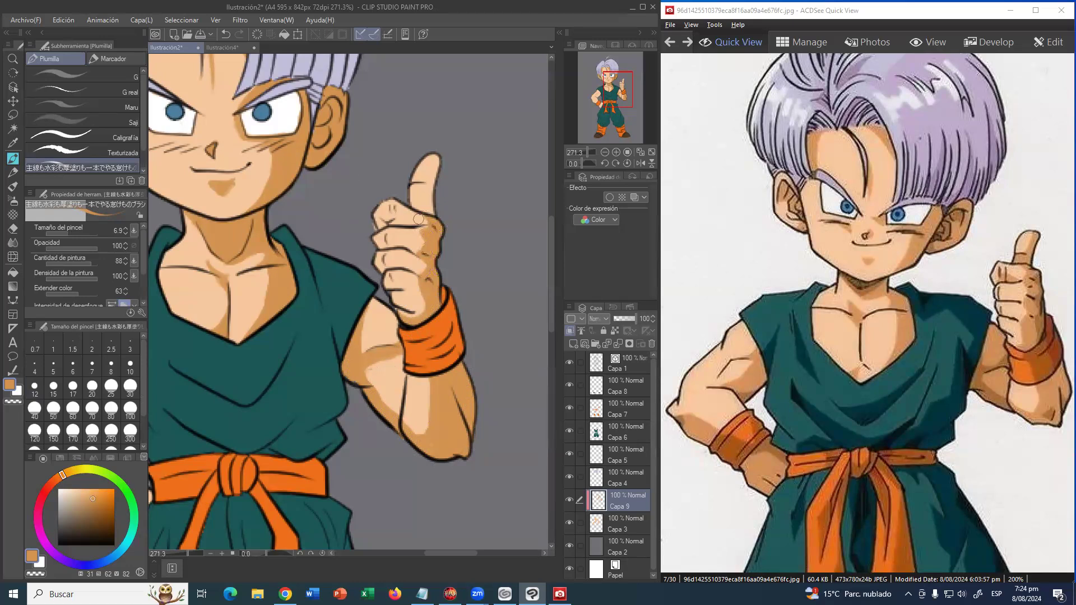
pyautogui.moveTo(415, 200)
pyautogui.mouseDown()
pyautogui.moveTo(431, 191)
pyautogui.moveTo(412, 209)
pyautogui.moveTo(438, 208)
pyautogui.moveTo(441, 154)
pyautogui.mouseUp()
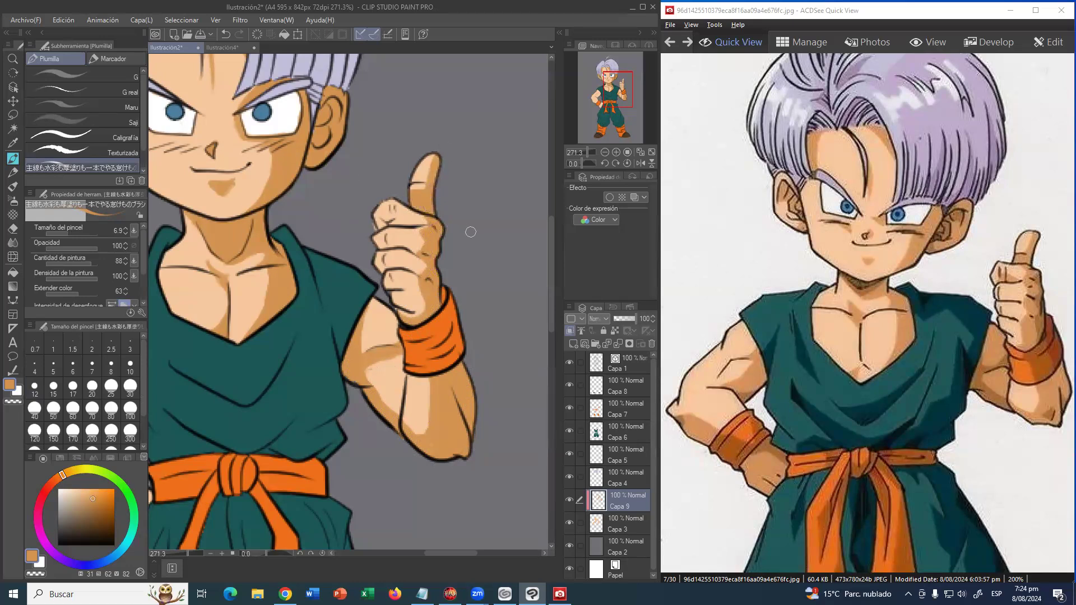
# - Shade the upper arm below the sleeve and the forearm of the hand-on-hip arm, enlarging the pen to 15.5
pyautogui.moveTo(336, 345); pyautogui.dragTo(357, 226)
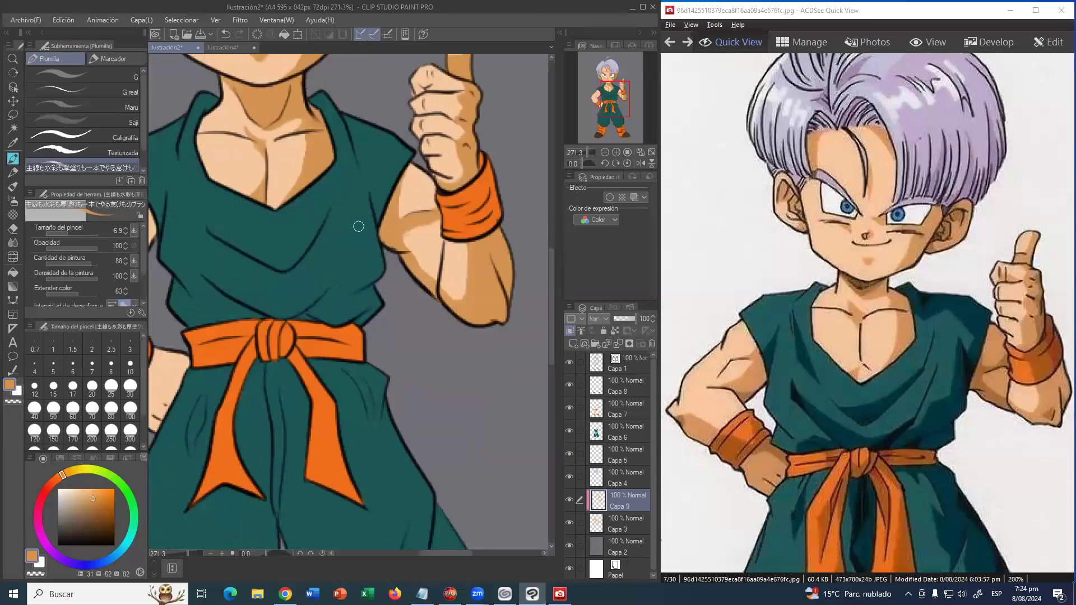
pyautogui.moveTo(269, 281); pyautogui.dragTo(400, 304)
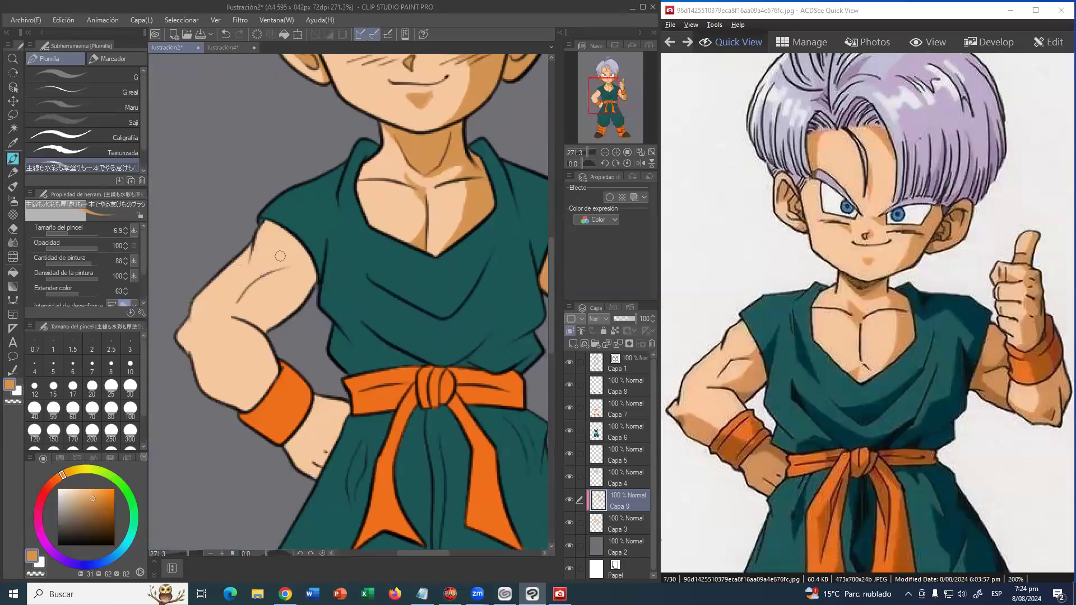
pyautogui.moveTo(298, 231)
pyautogui.mouseDown()
pyautogui.moveTo(234, 297)
pyautogui.moveTo(299, 250)
pyautogui.mouseUp()
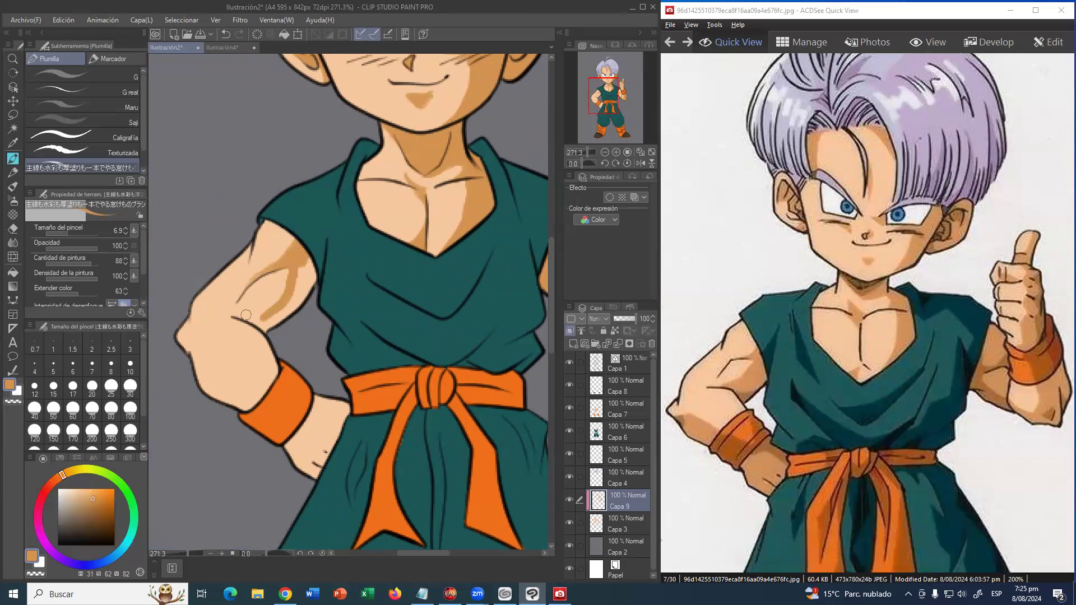
pyautogui.moveTo(251, 318)
pyautogui.mouseDown()
pyautogui.moveTo(307, 252)
pyautogui.moveTo(294, 308)
pyautogui.moveTo(292, 297)
pyautogui.moveTo(304, 274)
pyautogui.moveTo(303, 300)
pyautogui.moveTo(271, 324)
pyautogui.mouseUp()
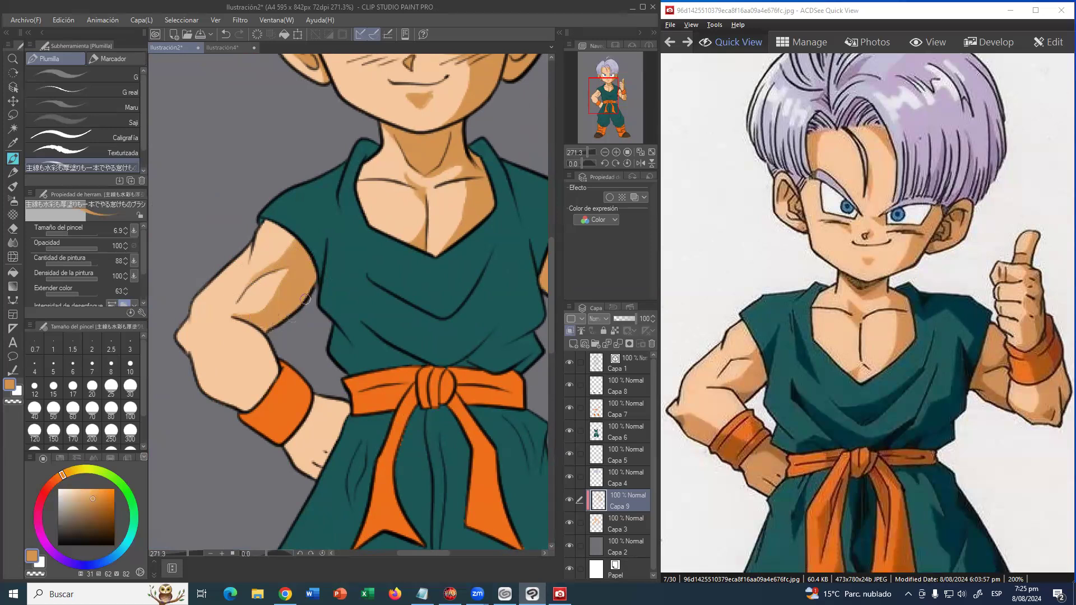
pyautogui.moveTo(259, 224); pyautogui.dragTo(305, 260)
pyautogui.moveTo(223, 364)
pyautogui.mouseDown()
pyautogui.moveTo(268, 396)
pyautogui.moveTo(240, 398)
pyautogui.moveTo(199, 364)
pyautogui.moveTo(241, 401)
pyautogui.mouseUp()
pyautogui.press(']')
pyautogui.press(']')
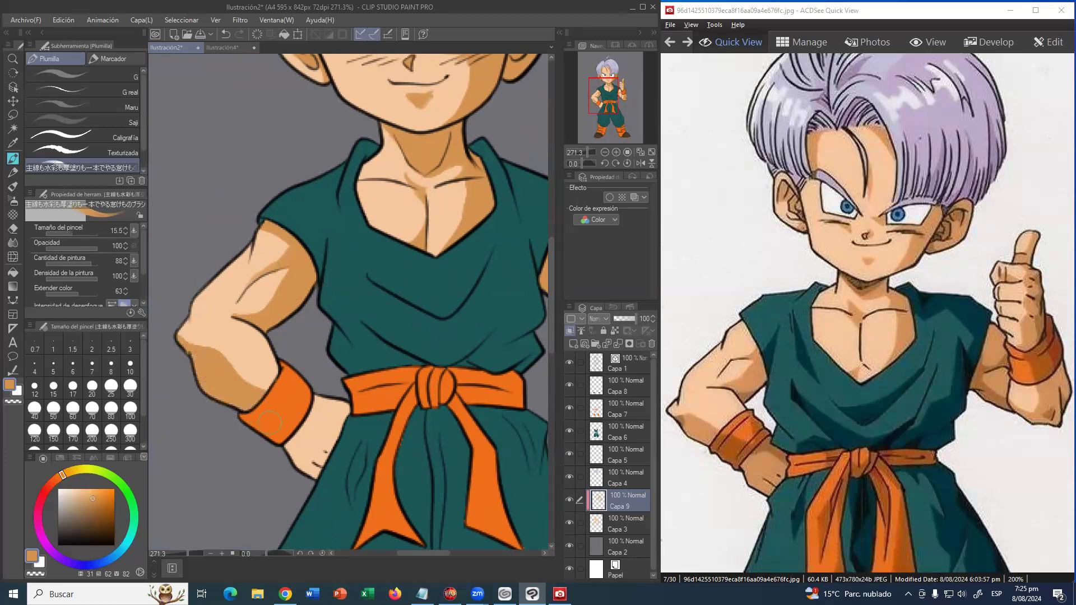
# - Identify the hair color layer by toggling the visibility of Capa 4, and add a new clipped layer above it
pyautogui.moveTo(315, 401)
pyautogui.mouseDown()
pyautogui.moveTo(257, 444)
pyautogui.moveTo(343, 411)
pyautogui.moveTo(257, 317)
pyautogui.moveTo(200, 348)
pyautogui.mouseUp()
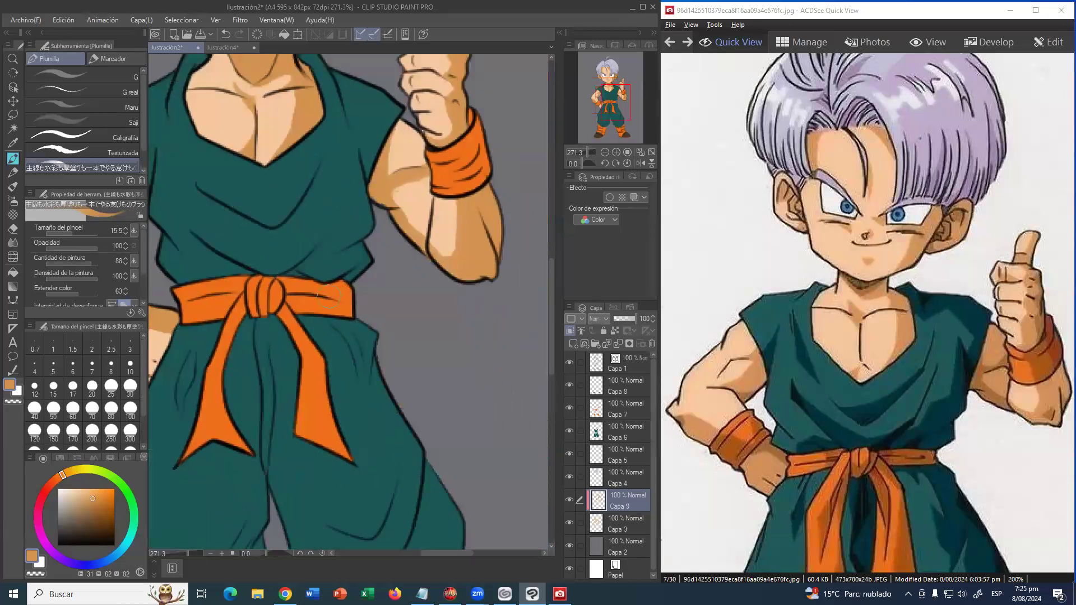
pyautogui.click(14, 59)
pyautogui.moveTo(357, 249); pyautogui.dragTo(336, 276)
pyautogui.scroll(-2, 369, 237)
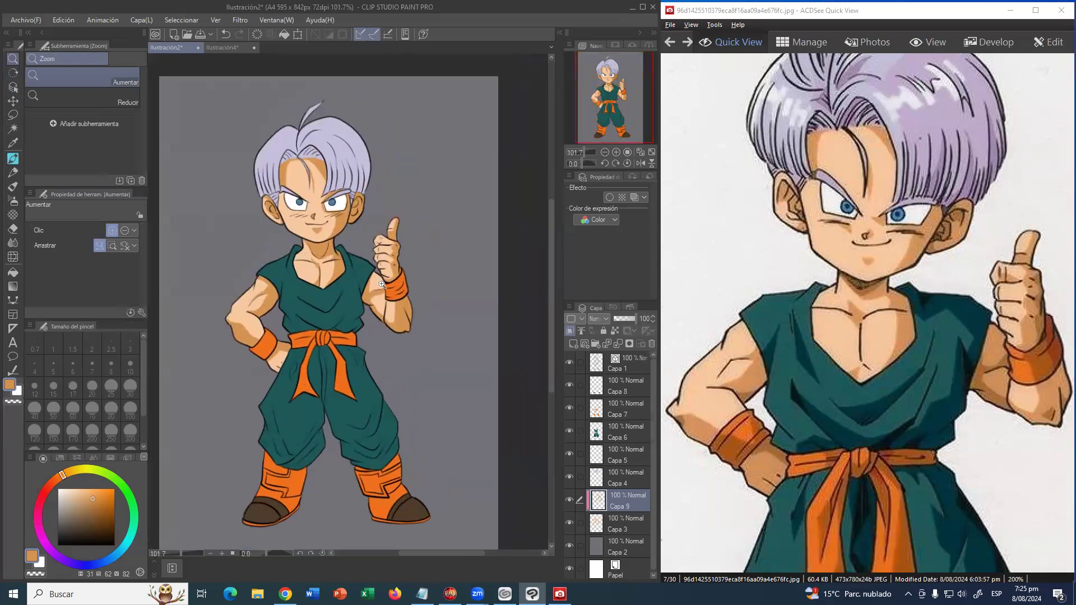
pyautogui.click(580, 477)
pyautogui.click(569, 476)
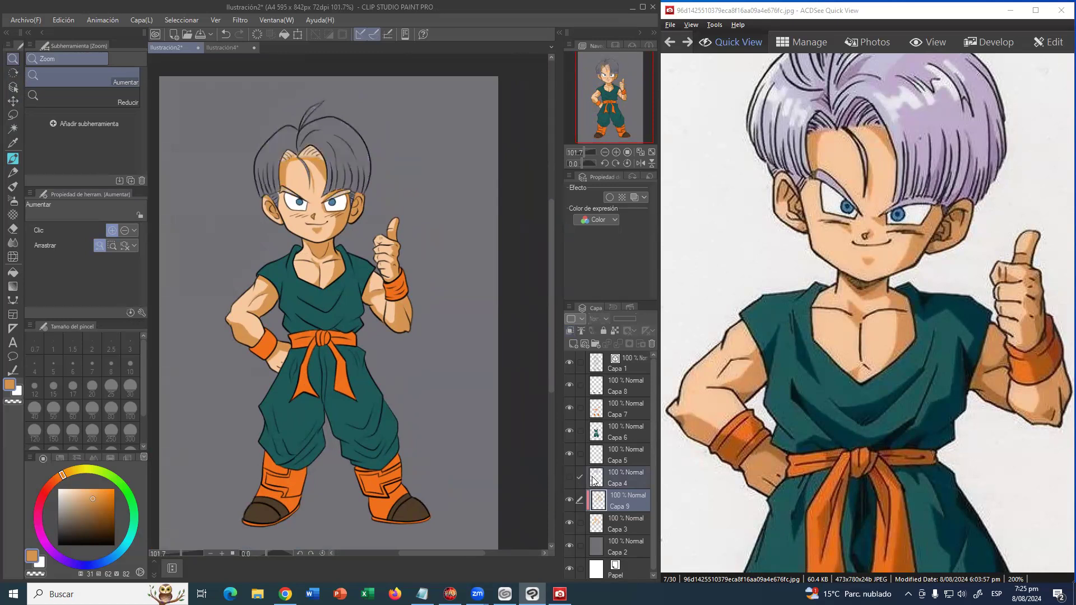
pyautogui.click(594, 478)
pyautogui.click(569, 476)
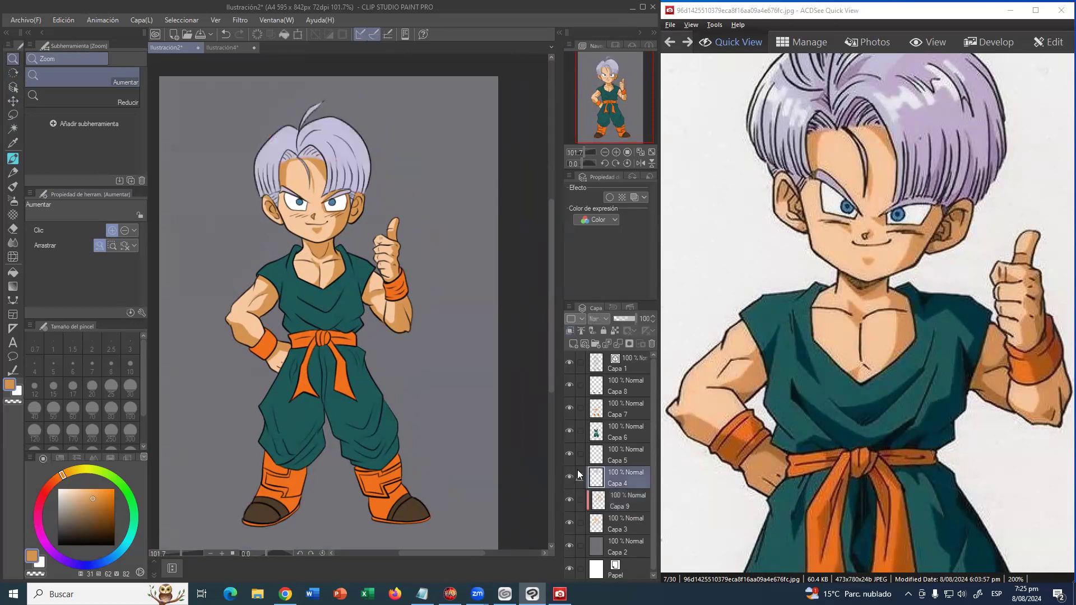
pyautogui.click(572, 344)
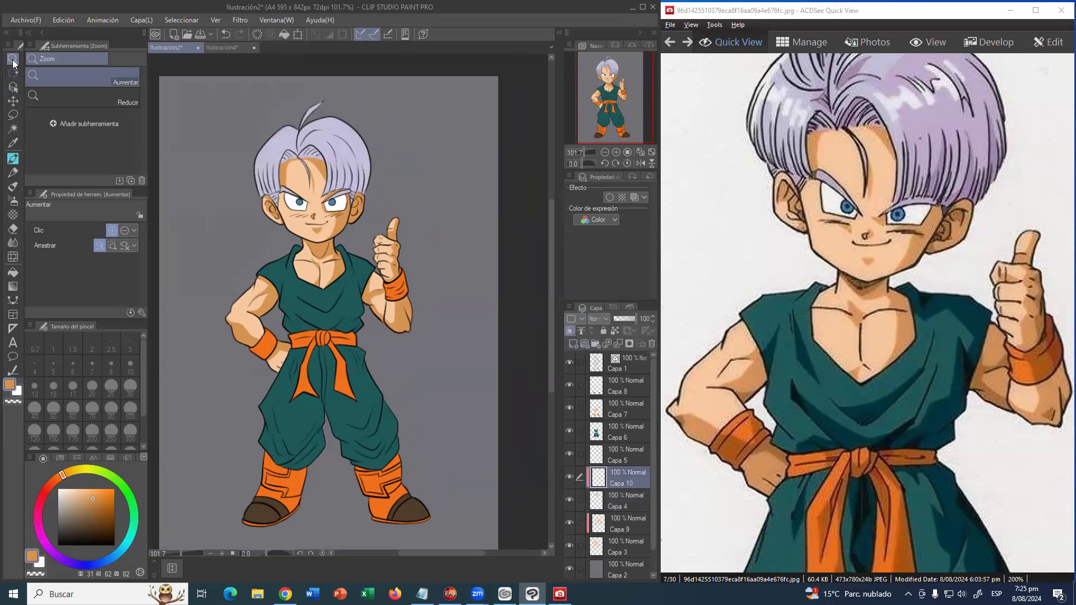
# - Show the whole reference figure, frame the boy's head on the canvas and set the pen's stabilization to 100
pyautogui.click(849, 213)
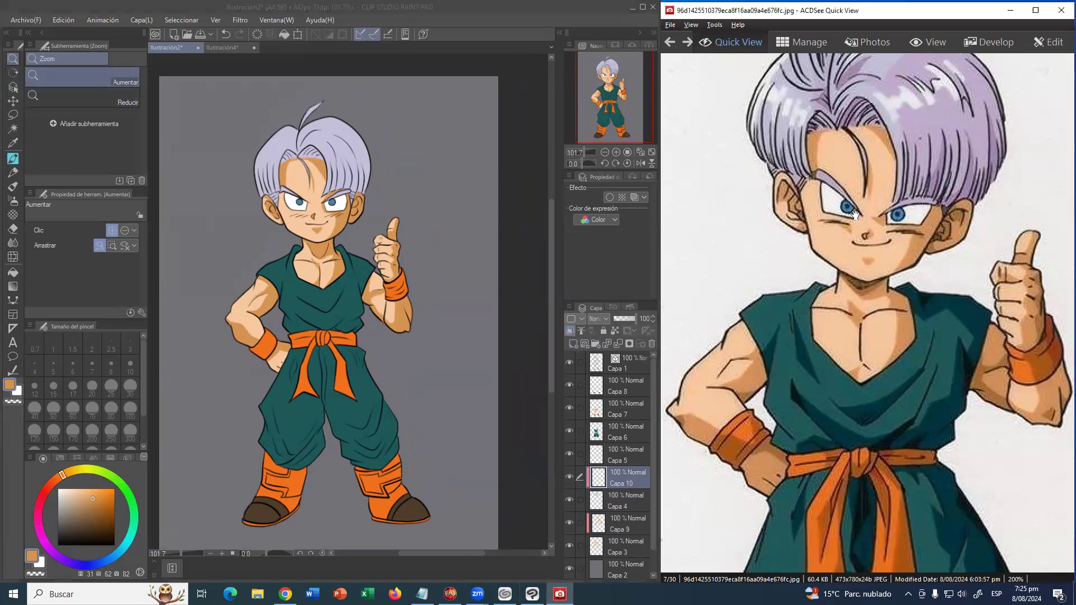
pyautogui.scroll(-2, 852, 212)
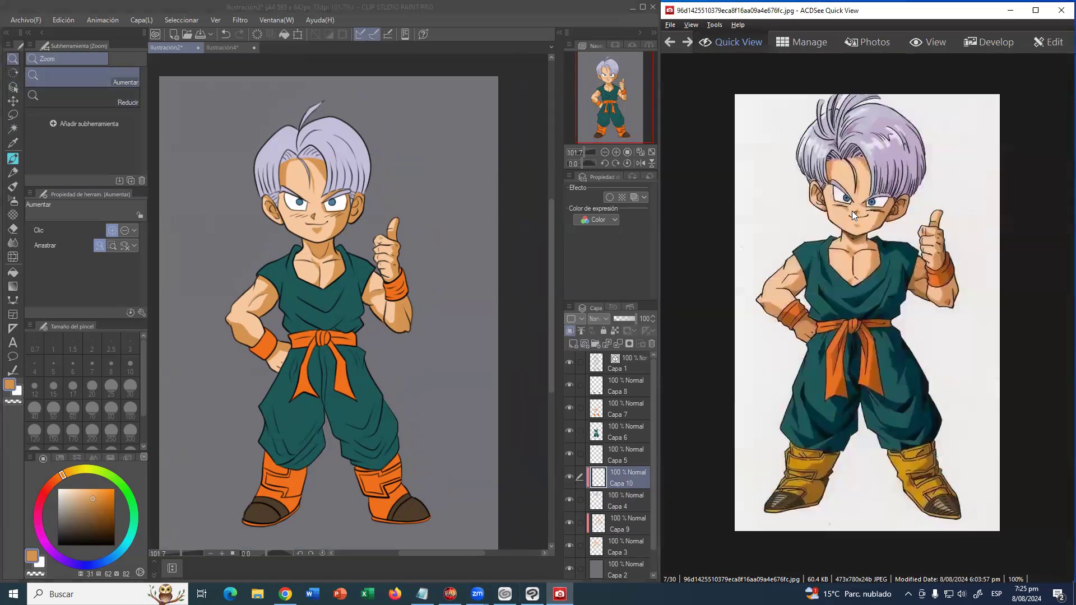
pyautogui.click(457, 33)
pyautogui.click(358, 166)
pyautogui.moveTo(359, 165); pyautogui.dragTo(381, 232)
pyautogui.moveTo(358, 196); pyautogui.dragTo(378, 203)
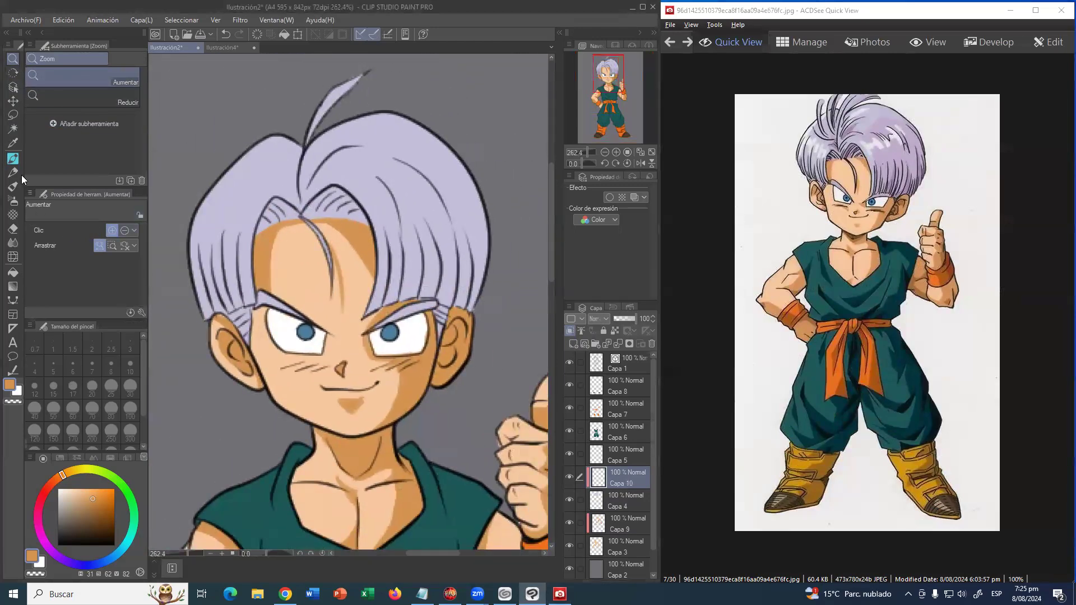
pyautogui.click(13, 159)
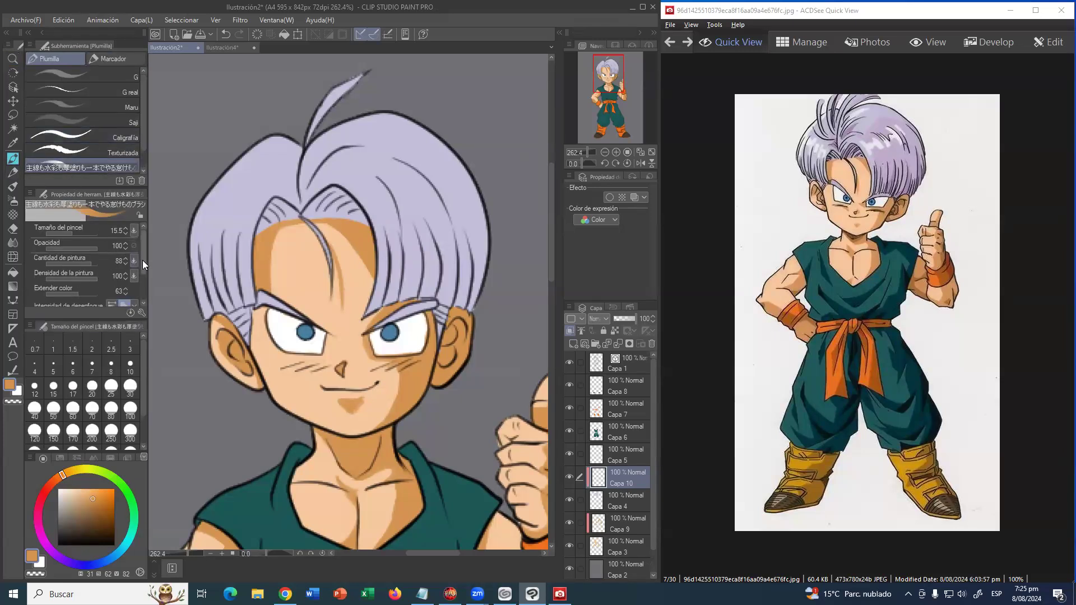
pyautogui.scroll(-3, 142, 260)
pyautogui.moveTo(61, 303); pyautogui.dragTo(96, 306)
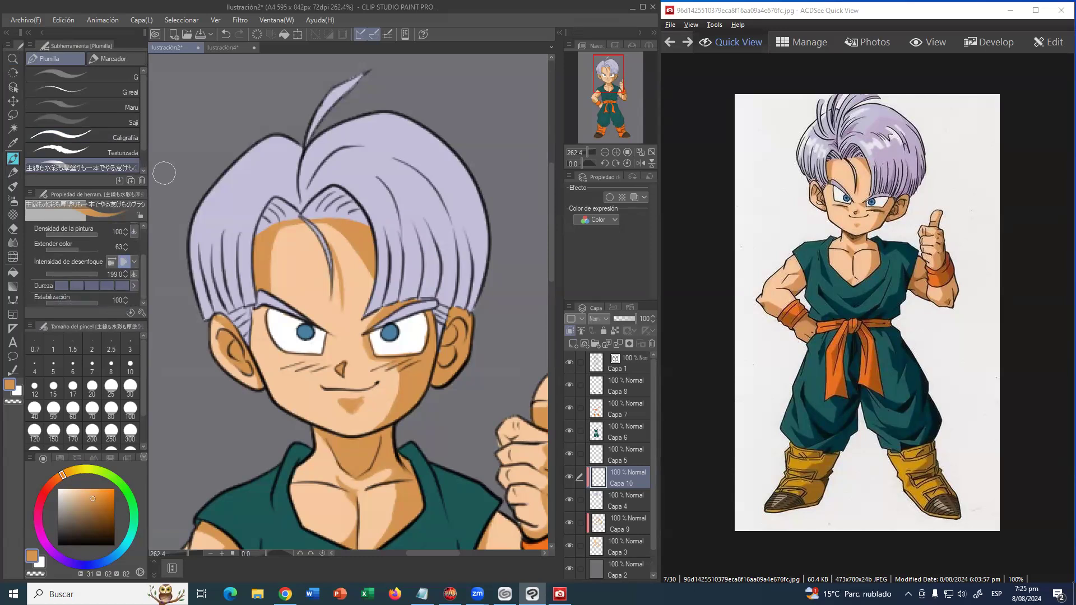
# - Sample the purple hair shadow from the reference illustration and shade the roots above the forehead and the thumbs-up side of the hair
pyautogui.click(230, 47)
pyautogui.moveTo(402, 147); pyautogui.dragTo(296, 282)
pyautogui.keyDown('alt'); pyautogui.click(384, 226); pyautogui.keyUp('alt')
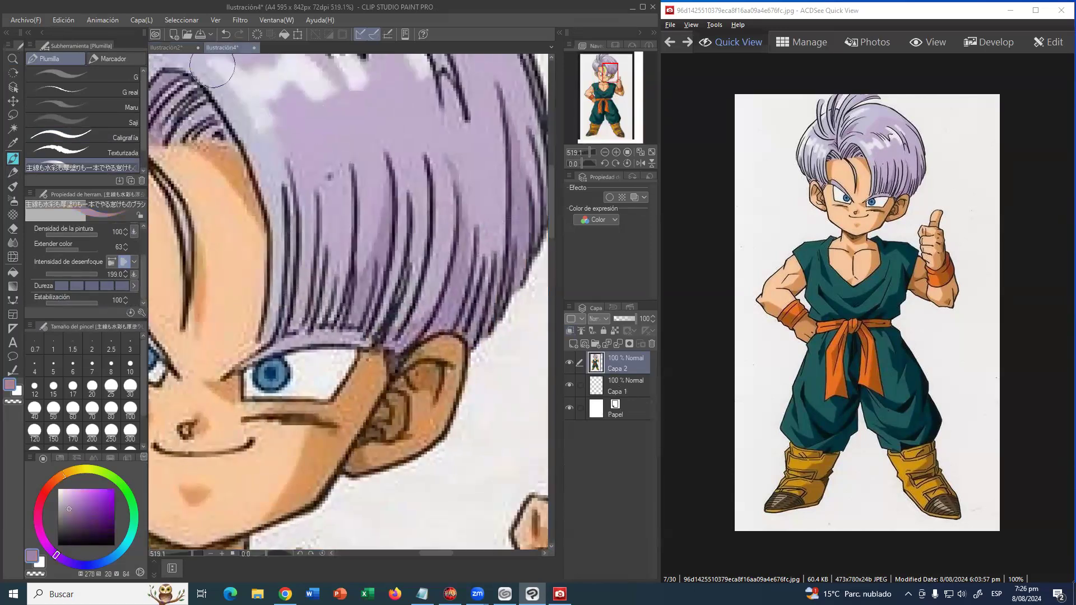
pyautogui.click(180, 49)
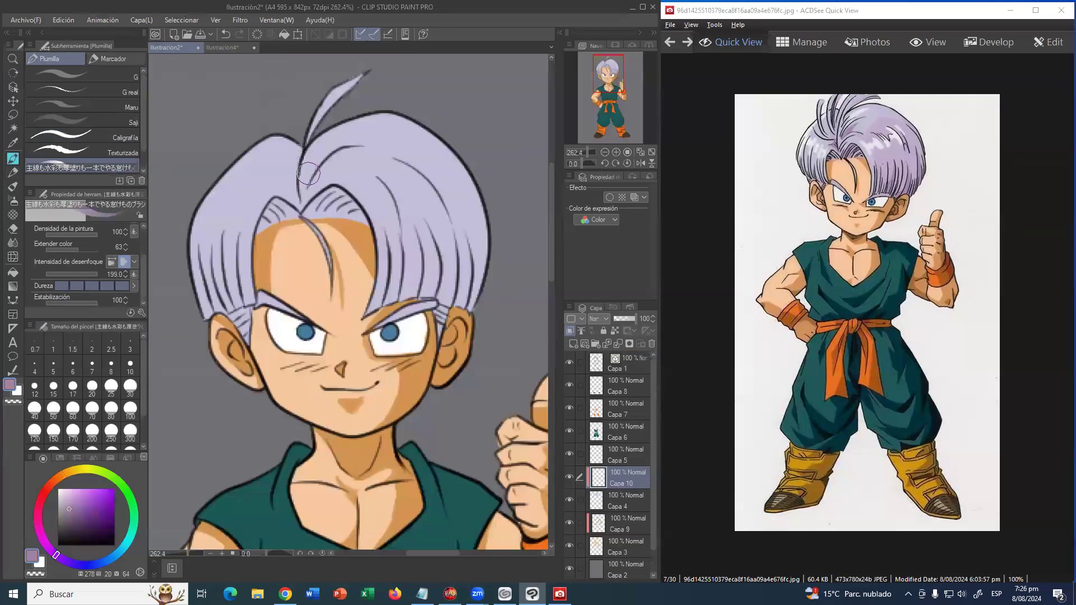
pyautogui.moveTo(280, 227)
pyautogui.mouseDown()
pyautogui.moveTo(260, 241)
pyautogui.moveTo(281, 210)
pyautogui.moveTo(294, 222)
pyautogui.moveTo(276, 203)
pyautogui.moveTo(300, 224)
pyautogui.moveTo(274, 201)
pyautogui.moveTo(284, 213)
pyautogui.moveTo(270, 211)
pyautogui.moveTo(302, 221)
pyautogui.moveTo(325, 197)
pyautogui.moveTo(322, 207)
pyautogui.moveTo(339, 201)
pyautogui.moveTo(335, 212)
pyautogui.moveTo(309, 217)
pyautogui.moveTo(338, 218)
pyautogui.moveTo(322, 199)
pyautogui.moveTo(336, 215)
pyautogui.moveTo(326, 195)
pyautogui.moveTo(325, 206)
pyautogui.moveTo(347, 202)
pyautogui.moveTo(329, 192)
pyautogui.moveTo(362, 222)
pyautogui.mouseUp()
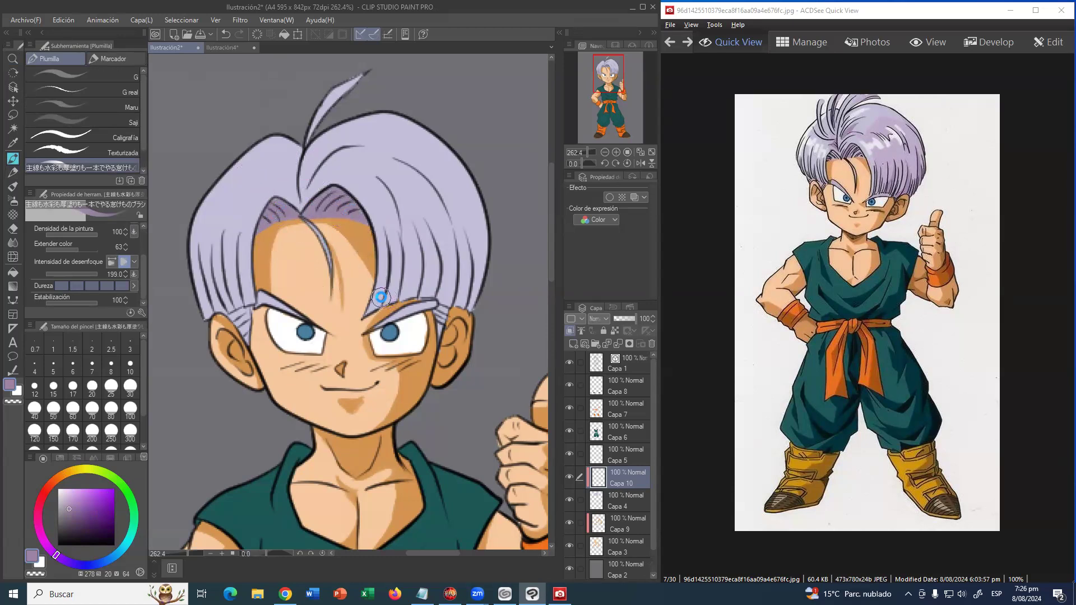
pyautogui.moveTo(370, 311)
pyautogui.mouseDown()
pyautogui.moveTo(385, 243)
pyautogui.moveTo(375, 221)
pyautogui.moveTo(383, 306)
pyautogui.moveTo(395, 270)
pyautogui.moveTo(376, 188)
pyautogui.moveTo(376, 231)
pyautogui.moveTo(395, 271)
pyautogui.moveTo(379, 181)
pyautogui.moveTo(399, 245)
pyautogui.moveTo(394, 304)
pyautogui.moveTo(410, 224)
pyautogui.moveTo(390, 209)
pyautogui.moveTo(404, 298)
pyautogui.moveTo(413, 217)
pyautogui.moveTo(396, 216)
pyautogui.moveTo(410, 290)
pyautogui.moveTo(422, 259)
pyautogui.moveTo(390, 184)
pyautogui.moveTo(425, 261)
pyautogui.moveTo(422, 292)
pyautogui.moveTo(423, 215)
pyautogui.moveTo(413, 240)
pyautogui.moveTo(419, 296)
pyautogui.moveTo(413, 204)
pyautogui.moveTo(431, 293)
pyautogui.moveTo(377, 329)
pyautogui.moveTo(449, 293)
pyautogui.moveTo(412, 309)
pyautogui.moveTo(432, 310)
pyautogui.moveTo(443, 293)
pyautogui.moveTo(425, 278)
pyautogui.moveTo(434, 258)
pyautogui.moveTo(434, 326)
pyautogui.moveTo(450, 256)
pyautogui.moveTo(455, 272)
pyautogui.moveTo(438, 332)
pyautogui.moveTo(449, 209)
pyautogui.moveTo(429, 201)
pyautogui.moveTo(424, 240)
pyautogui.moveTo(388, 236)
pyautogui.moveTo(368, 219)
pyautogui.moveTo(371, 189)
pyautogui.moveTo(395, 240)
pyautogui.moveTo(435, 217)
pyautogui.moveTo(444, 228)
pyautogui.moveTo(454, 267)
pyautogui.moveTo(442, 313)
pyautogui.moveTo(469, 222)
pyautogui.moveTo(446, 212)
pyautogui.moveTo(468, 306)
pyautogui.moveTo(460, 187)
pyautogui.moveTo(455, 298)
pyautogui.moveTo(466, 287)
pyautogui.moveTo(404, 108)
pyautogui.moveTo(474, 255)
pyautogui.moveTo(464, 175)
pyautogui.moveTo(432, 156)
pyautogui.moveTo(396, 255)
pyautogui.mouseUp()
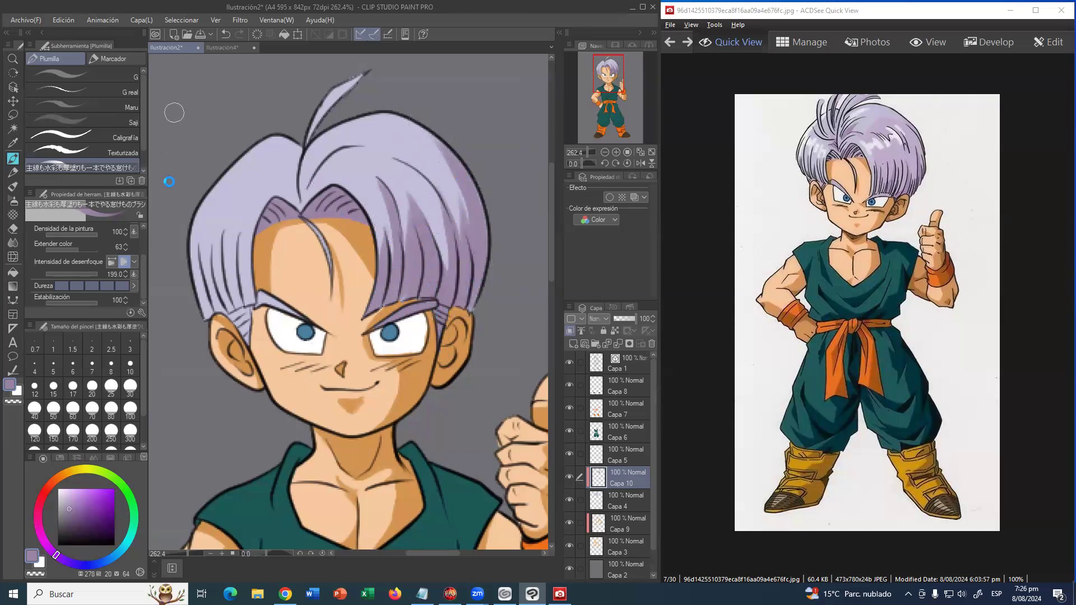
# - Paint purple shadow strands along the hair on the hand-on-hip side, including the eyebrow and the tuft beside the ear
pyautogui.moveTo(239, 261)
pyautogui.mouseDown()
pyautogui.moveTo(264, 252)
pyautogui.moveTo(250, 305)
pyautogui.moveTo(251, 225)
pyautogui.mouseUp()
pyautogui.moveTo(272, 296)
pyautogui.mouseDown()
pyautogui.moveTo(262, 287)
pyautogui.moveTo(269, 324)
pyautogui.mouseUp()
pyautogui.moveTo(220, 239)
pyautogui.mouseDown()
pyautogui.moveTo(241, 325)
pyautogui.moveTo(239, 316)
pyautogui.moveTo(255, 328)
pyautogui.moveTo(219, 322)
pyautogui.moveTo(252, 313)
pyautogui.moveTo(261, 356)
pyautogui.mouseUp()
pyautogui.moveTo(227, 274); pyautogui.dragTo(247, 305)
pyautogui.moveTo(225, 212)
pyautogui.mouseDown()
pyautogui.moveTo(250, 308)
pyautogui.moveTo(243, 205)
pyautogui.mouseUp()
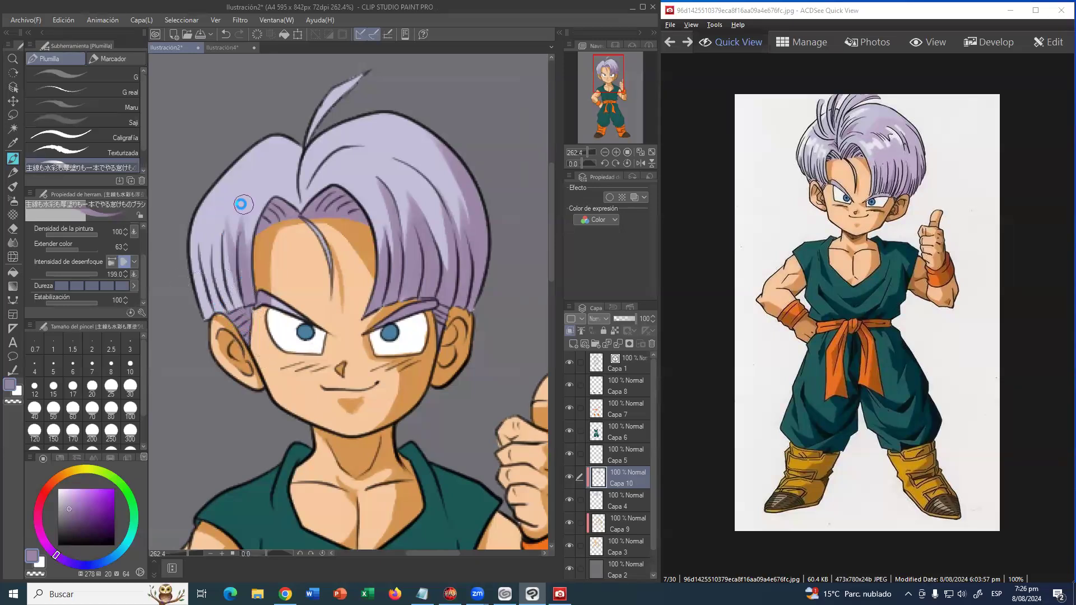
pyautogui.moveTo(251, 313); pyautogui.dragTo(248, 217)
pyautogui.moveTo(239, 306)
pyautogui.mouseDown()
pyautogui.moveTo(236, 215)
pyautogui.moveTo(240, 319)
pyautogui.moveTo(222, 221)
pyautogui.moveTo(226, 269)
pyautogui.moveTo(215, 267)
pyautogui.moveTo(232, 207)
pyautogui.mouseUp()
pyautogui.moveTo(224, 282); pyautogui.dragTo(248, 190)
pyautogui.moveTo(250, 268); pyautogui.dragTo(260, 198)
pyautogui.moveTo(228, 303); pyautogui.dragTo(221, 265)
pyautogui.moveTo(267, 190)
pyautogui.mouseDown()
pyautogui.moveTo(300, 273)
pyautogui.moveTo(374, 305)
pyautogui.moveTo(312, 264)
pyautogui.moveTo(242, 178)
pyautogui.moveTo(239, 226)
pyautogui.moveTo(231, 219)
pyautogui.moveTo(242, 203)
pyautogui.mouseUp()
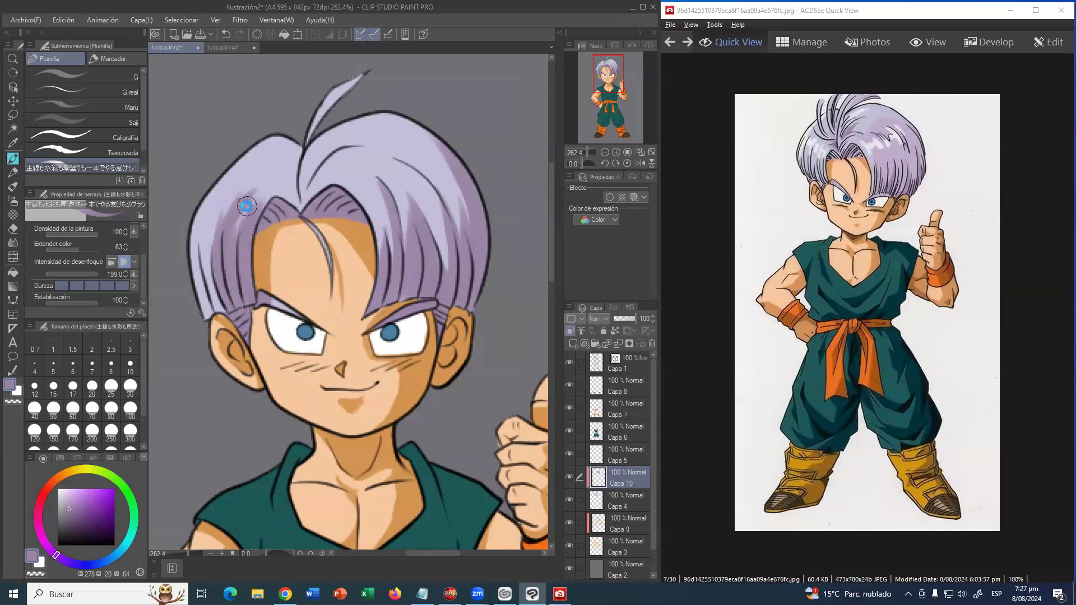
pyautogui.moveTo(247, 210)
pyautogui.mouseDown()
pyautogui.moveTo(226, 189)
pyautogui.moveTo(239, 204)
pyautogui.moveTo(201, 186)
pyautogui.moveTo(220, 224)
pyautogui.mouseUp()
# - Soften the edges of the hair shadows on both sides with the Desenfocar blending tool at size 13
pyautogui.click(13, 242)
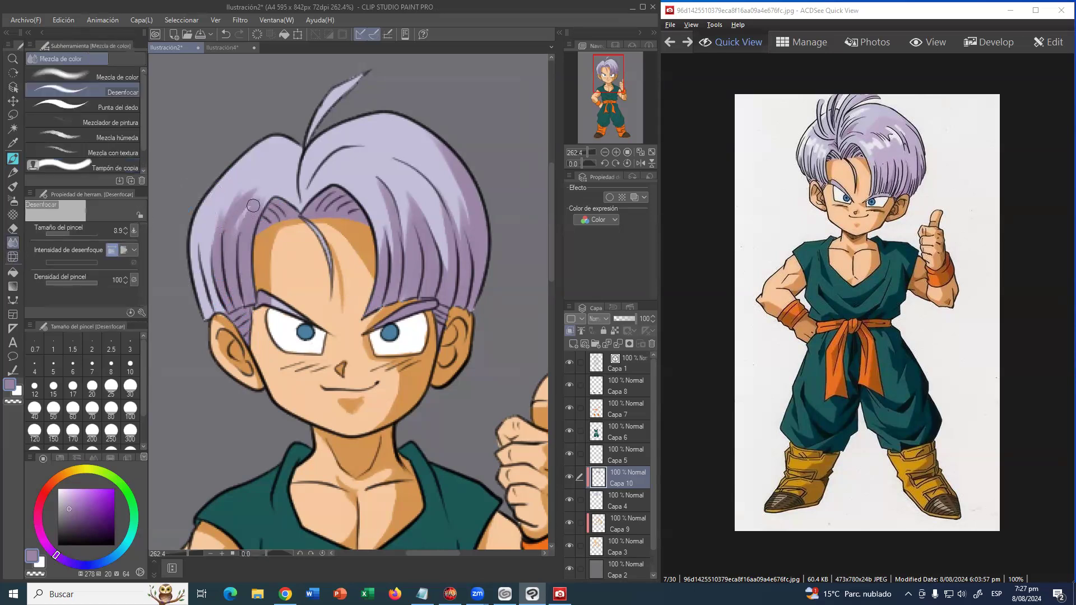
pyautogui.press(']')
pyautogui.press(']')
pyautogui.moveTo(231, 197)
pyautogui.mouseDown()
pyautogui.moveTo(258, 173)
pyautogui.moveTo(216, 243)
pyautogui.moveTo(257, 181)
pyautogui.moveTo(230, 246)
pyautogui.moveTo(263, 192)
pyautogui.moveTo(239, 239)
pyautogui.moveTo(248, 187)
pyautogui.moveTo(214, 242)
pyautogui.moveTo(218, 223)
pyautogui.moveTo(257, 182)
pyautogui.moveTo(226, 240)
pyautogui.moveTo(272, 179)
pyautogui.moveTo(225, 229)
pyautogui.moveTo(244, 219)
pyautogui.mouseUp()
pyautogui.moveTo(371, 183)
pyautogui.mouseDown()
pyautogui.moveTo(392, 210)
pyautogui.moveTo(370, 176)
pyautogui.moveTo(387, 272)
pyautogui.moveTo(373, 180)
pyautogui.moveTo(416, 240)
pyautogui.moveTo(415, 219)
pyautogui.moveTo(376, 169)
pyautogui.mouseUp()
pyautogui.moveTo(398, 230)
pyautogui.mouseDown()
pyautogui.moveTo(437, 247)
pyautogui.moveTo(449, 271)
pyautogui.moveTo(425, 186)
pyautogui.moveTo(453, 228)
pyautogui.moveTo(455, 193)
pyautogui.moveTo(440, 162)
pyautogui.moveTo(405, 136)
pyautogui.moveTo(439, 229)
pyautogui.mouseUp()
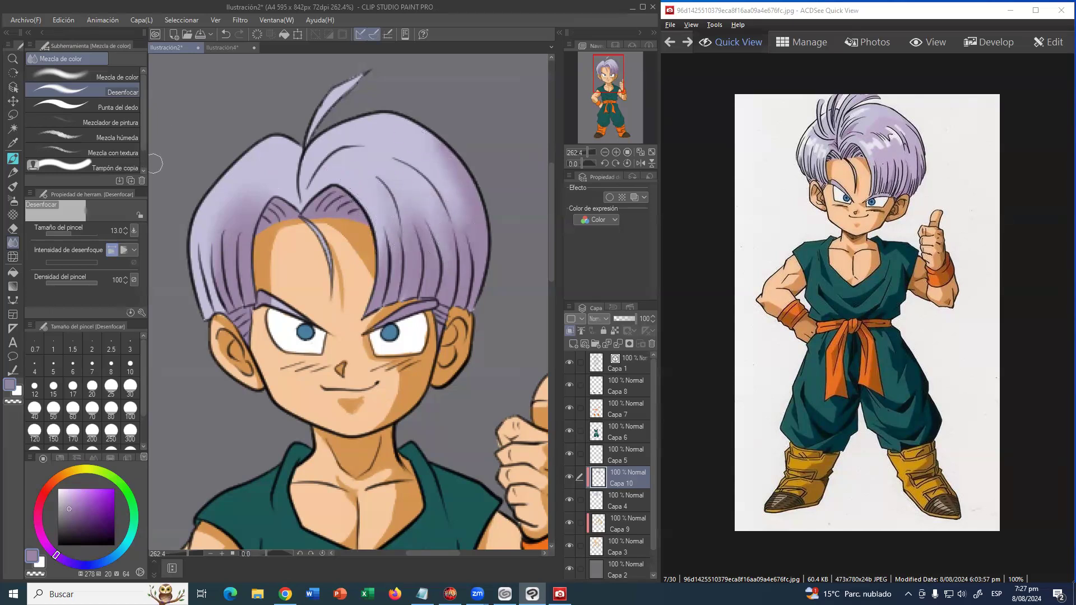
# - Deepen the hair roots above the forehead with a darker purple, reducing the pen size to 8.1
pyautogui.click(14, 160)
pyautogui.rightClick(286, 212)
pyautogui.rightClick(293, 211)
pyautogui.click(69, 516)
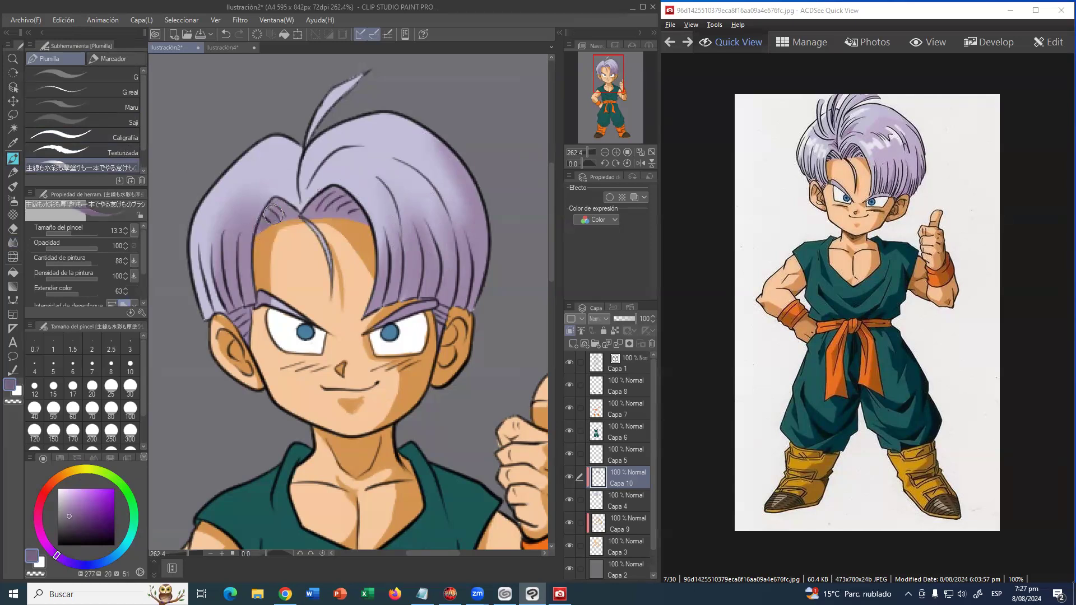
pyautogui.moveTo(275, 204); pyautogui.dragTo(291, 214)
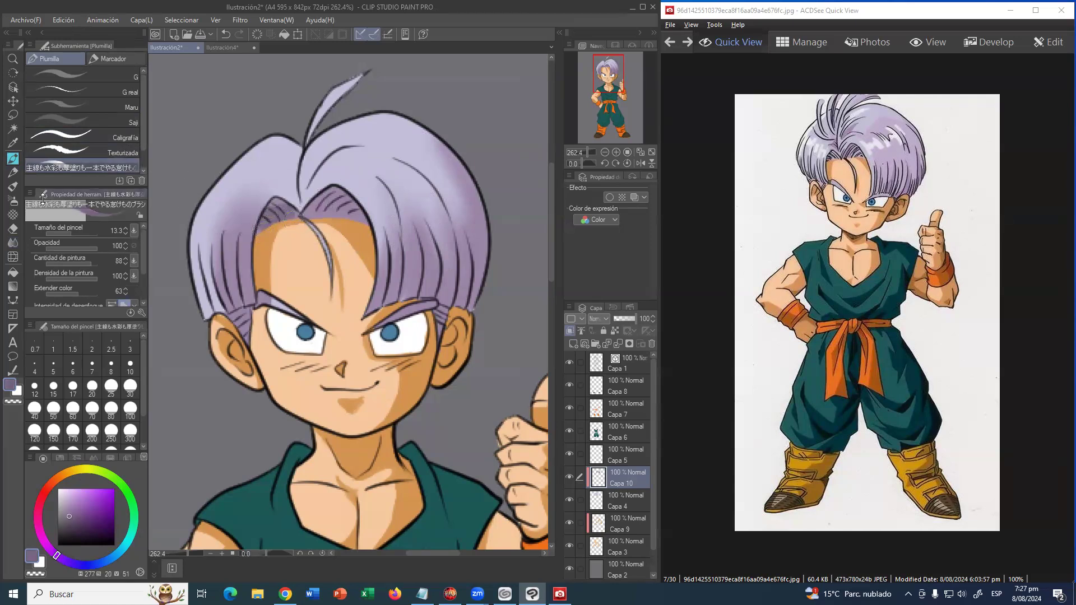
pyautogui.press('[')
pyautogui.press('[')
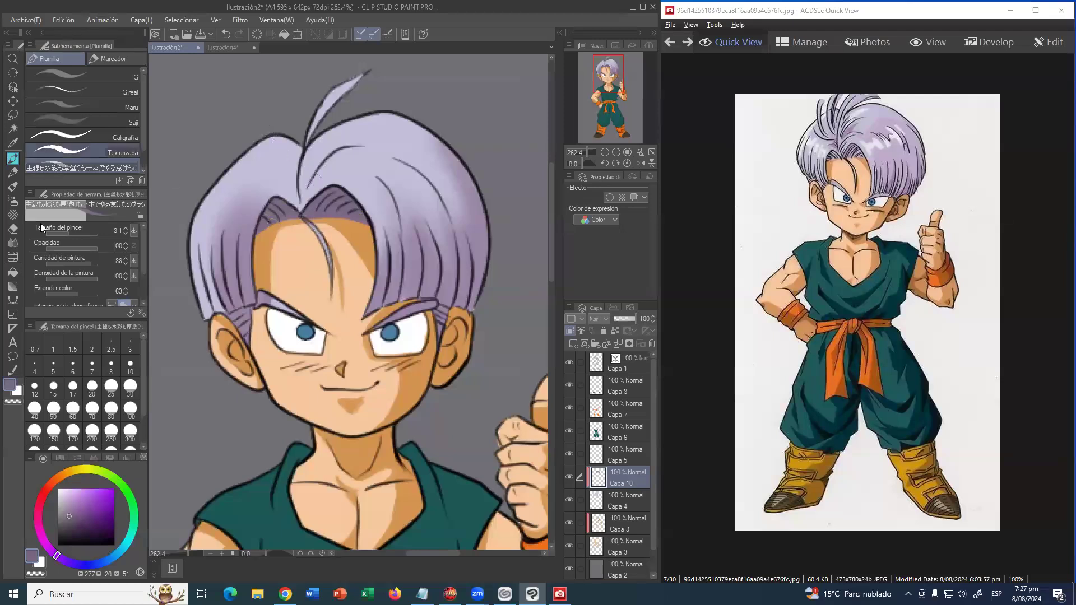
# - Paint short white highlights across both sides of the hair and along the crown beside the parting
pyautogui.moveTo(74, 504); pyautogui.dragTo(57, 485)
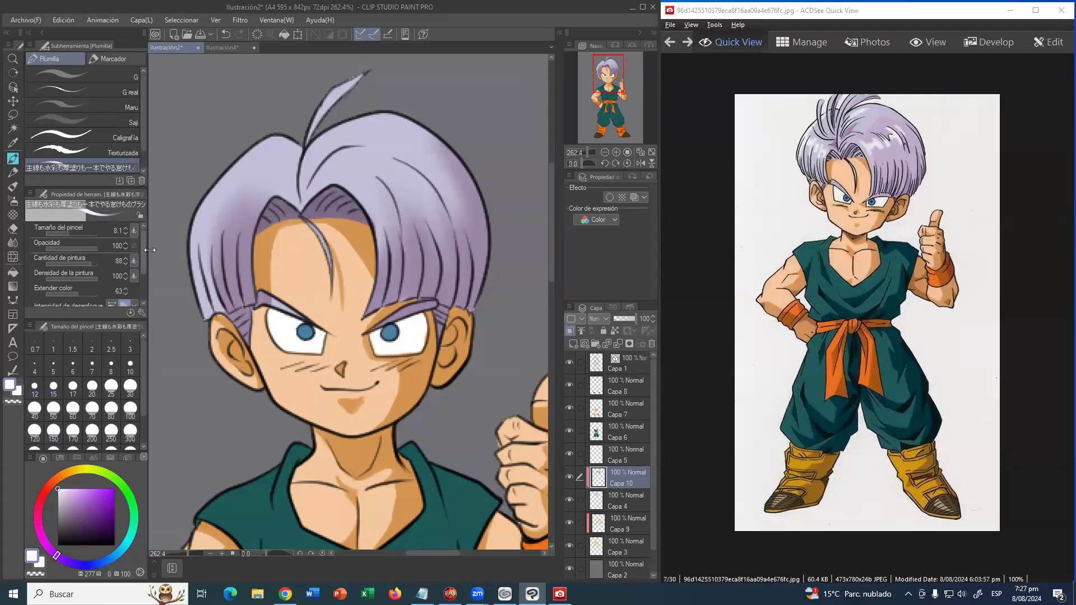
pyautogui.moveTo(235, 183)
pyautogui.mouseDown()
pyautogui.moveTo(202, 222)
pyautogui.moveTo(240, 187)
pyautogui.moveTo(228, 230)
pyautogui.moveTo(235, 236)
pyautogui.moveTo(259, 194)
pyautogui.moveTo(252, 215)
pyautogui.mouseUp()
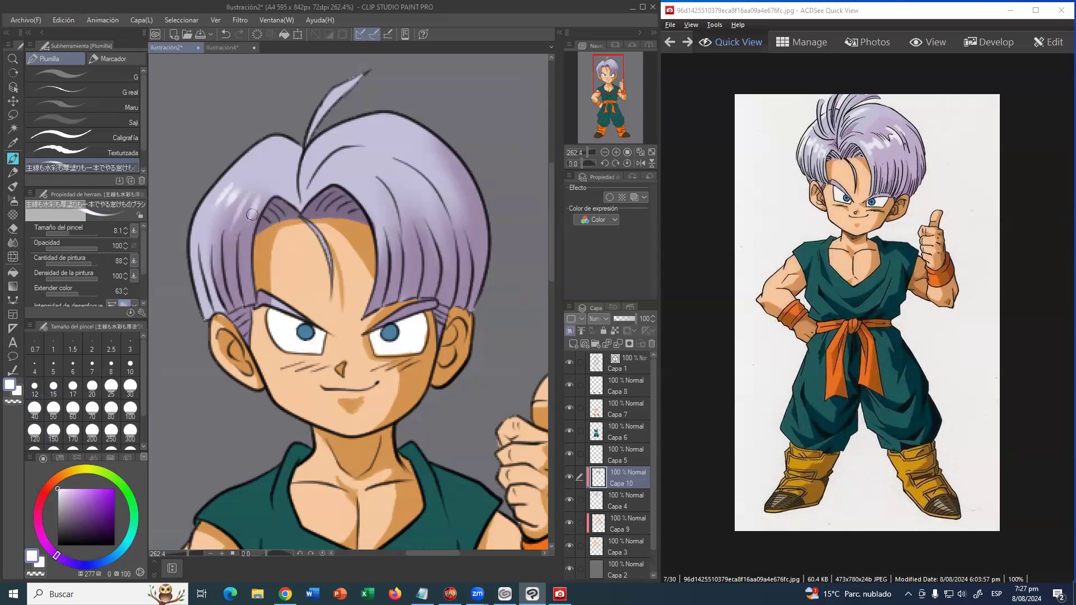
pyautogui.moveTo(366, 186)
pyautogui.mouseDown()
pyautogui.moveTo(375, 207)
pyautogui.moveTo(374, 188)
pyautogui.moveTo(392, 207)
pyautogui.moveTo(387, 176)
pyautogui.moveTo(405, 202)
pyautogui.mouseUp()
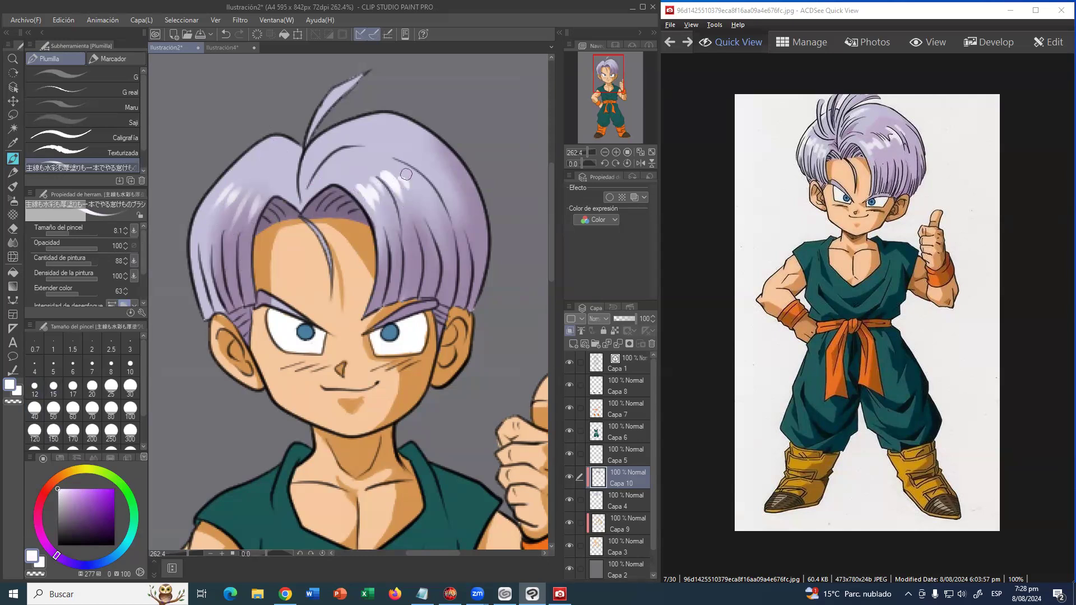
pyautogui.moveTo(409, 161); pyautogui.dragTo(432, 172)
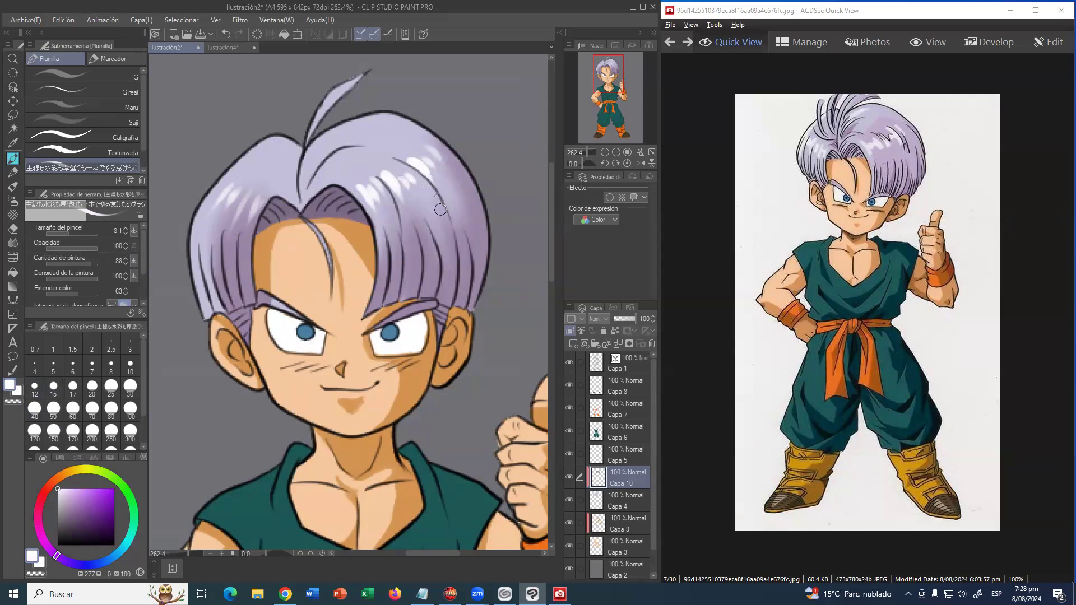
pyautogui.moveTo(327, 149); pyautogui.dragTo(347, 129)
pyautogui.click(12, 58)
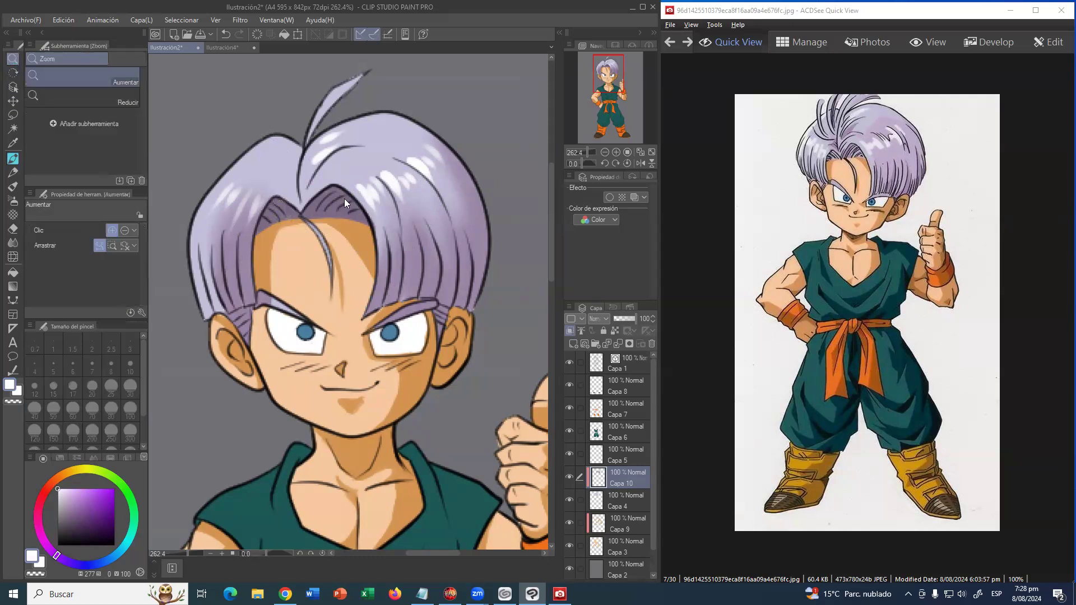
pyautogui.scroll(-5, 314, 202)
pyautogui.moveTo(321, 174); pyautogui.dragTo(321, 172)
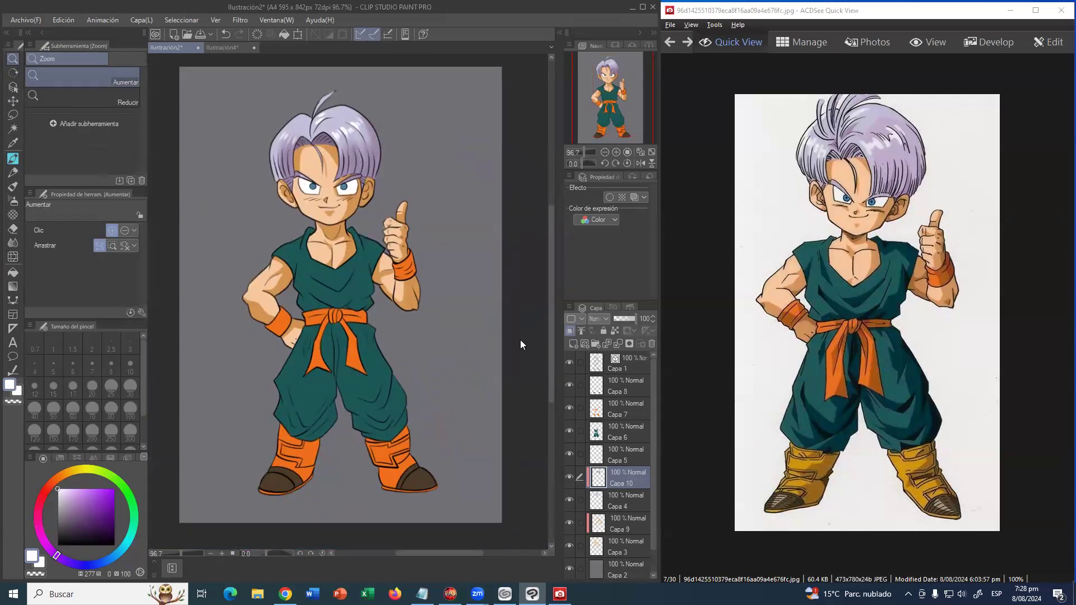
# - Add a new layer above the green clothing layer Capa 6 and clip it to that layer
pyautogui.click(626, 430)
pyautogui.click(573, 344)
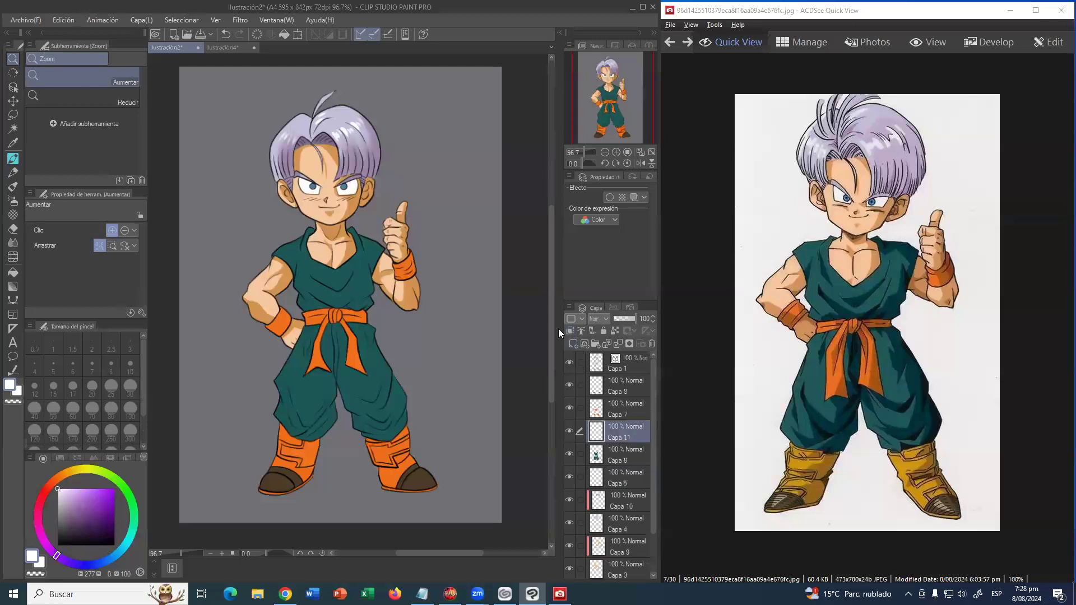
pyautogui.click(571, 330)
# - Sample the dark teal clothing shadow color from the reference illustration with the pen, and return to the boy drawing
pyautogui.click(13, 159)
pyautogui.click(222, 47)
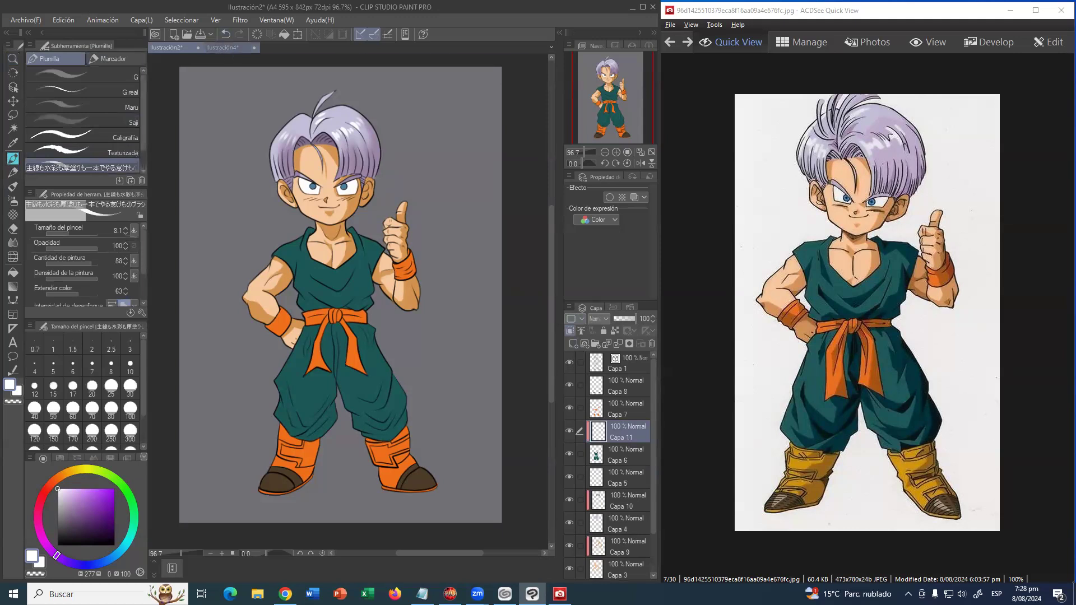
pyautogui.scroll(-10, 320, 245)
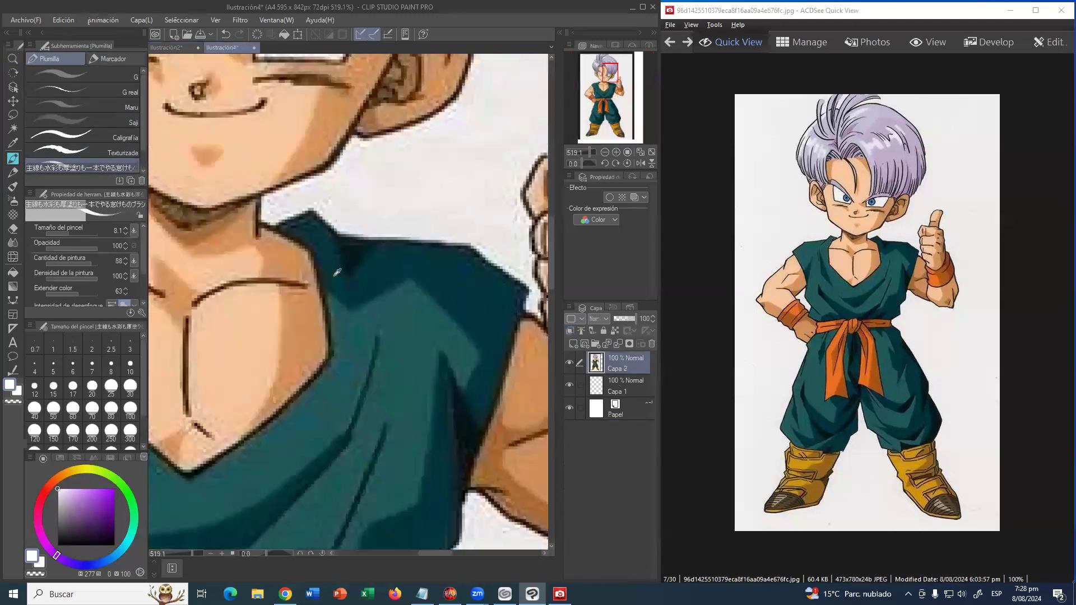
pyautogui.keyDown('alt'); pyautogui.click(303, 294); pyautogui.keyUp('alt')
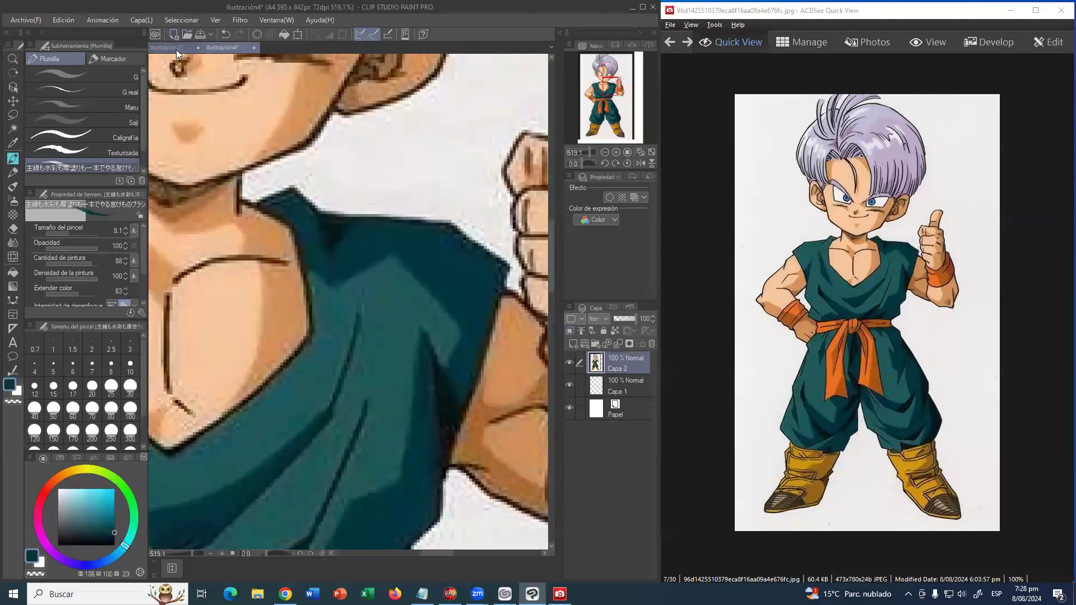
pyautogui.click(174, 48)
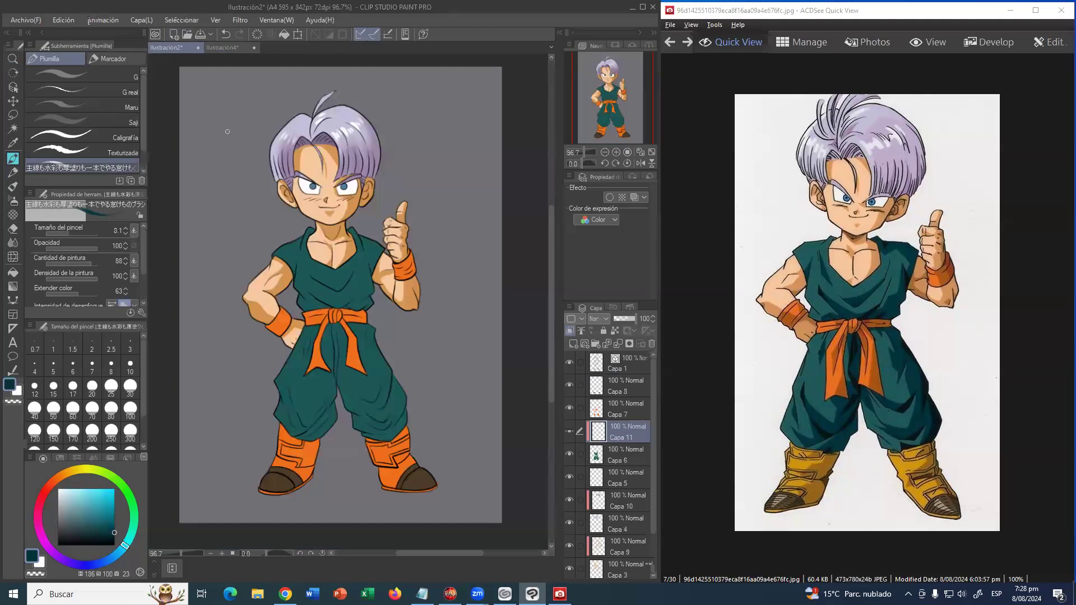
# - Paint dark teal shadows on the shirt's collar, shoulder and side beside the thumbs-up arm, with the pen size at 14.8
pyautogui.click(13, 58)
pyautogui.moveTo(336, 216); pyautogui.dragTo(374, 280)
pyautogui.moveTo(403, 224); pyautogui.dragTo(367, 215)
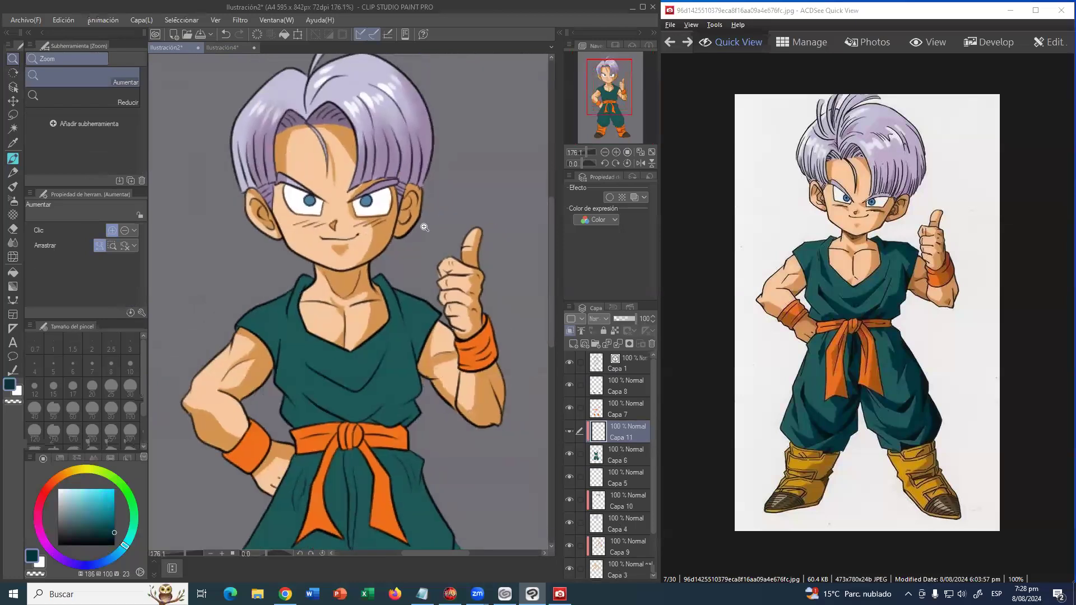
pyautogui.click(875, 318)
pyautogui.scroll(2, 885, 322)
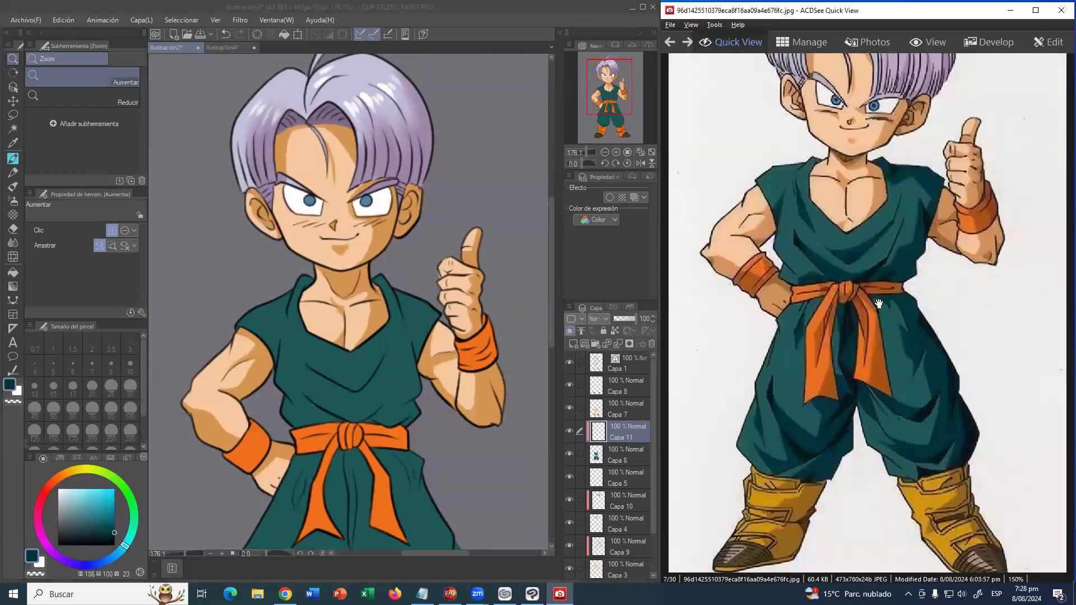
pyautogui.scroll(3, 884, 321)
pyautogui.moveTo(907, 323); pyautogui.dragTo(923, 331)
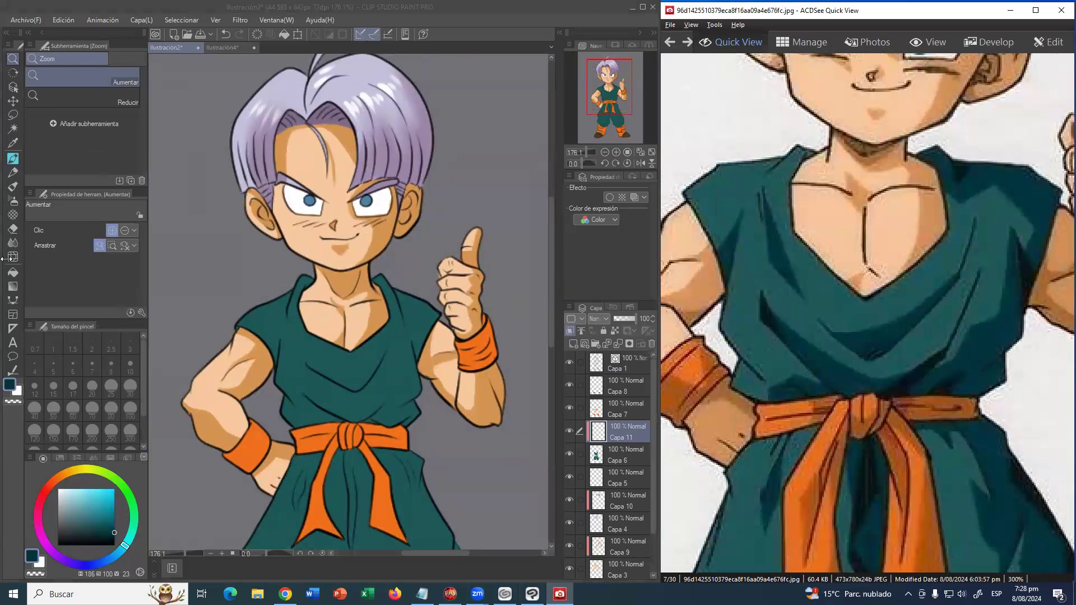
pyautogui.click(13, 159)
pyautogui.press(']')
pyautogui.moveTo(390, 288); pyautogui.dragTo(376, 280)
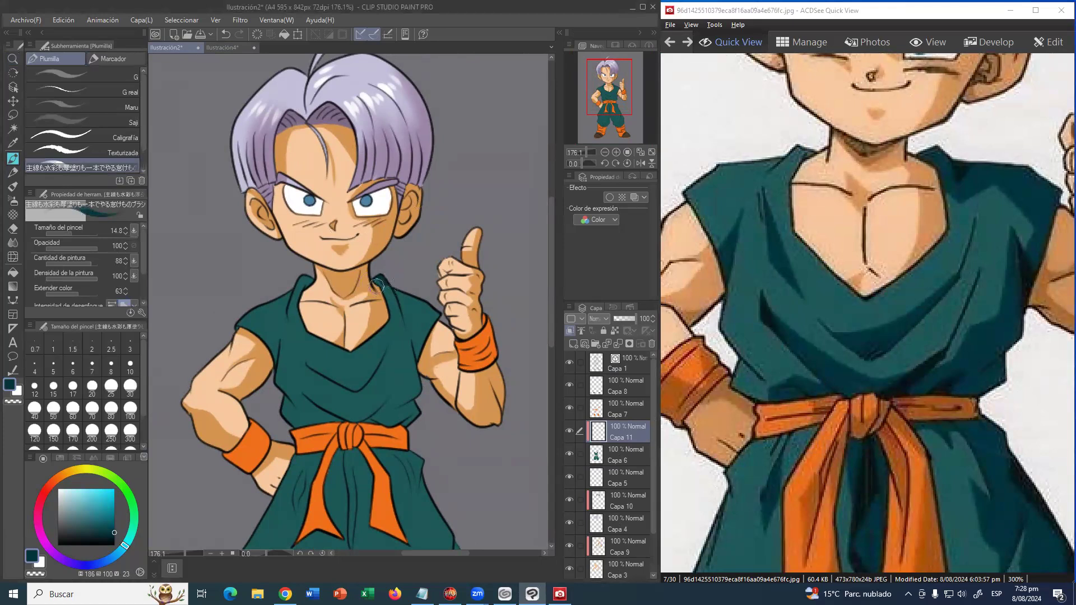
pyautogui.scroll(-2, 140, 258)
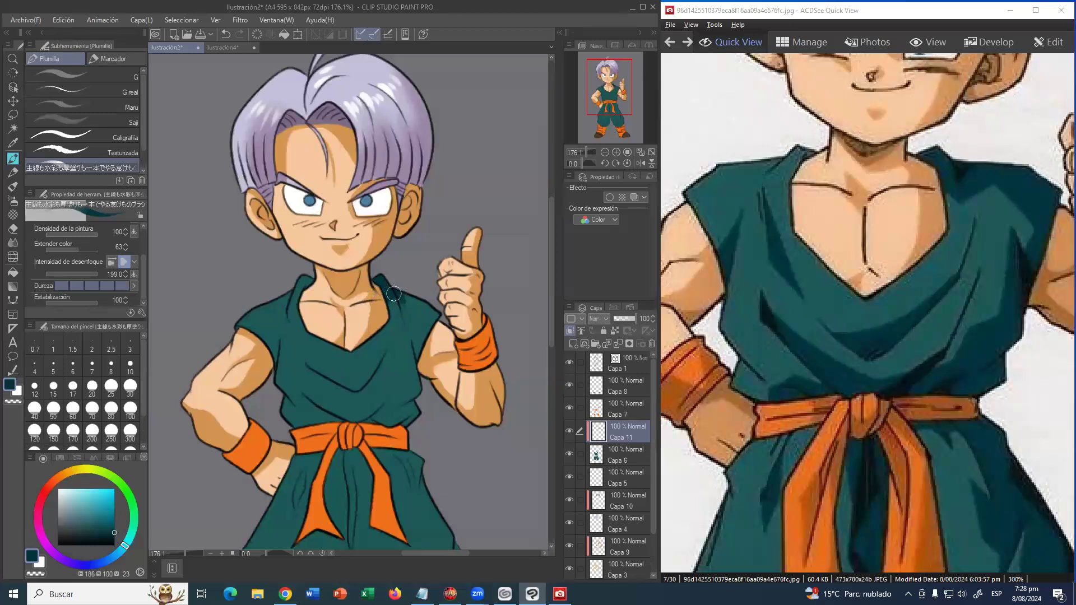
pyautogui.moveTo(397, 292); pyautogui.dragTo(442, 340)
pyautogui.moveTo(412, 300)
pyautogui.mouseDown()
pyautogui.moveTo(444, 333)
pyautogui.moveTo(413, 289)
pyautogui.moveTo(426, 332)
pyautogui.moveTo(418, 316)
pyautogui.moveTo(415, 382)
pyautogui.mouseUp()
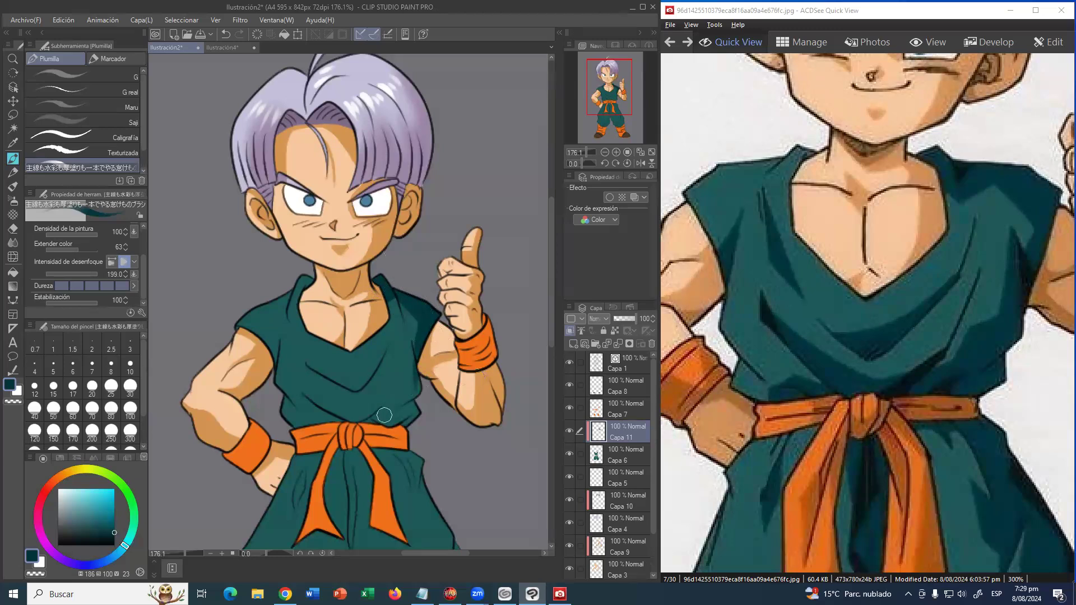
# - Shade the shirt just above the belt and along the V-shaped chest folds below the neckline in dark teal
pyautogui.moveTo(365, 424)
pyautogui.mouseDown()
pyautogui.moveTo(417, 381)
pyautogui.moveTo(388, 407)
pyautogui.moveTo(379, 441)
pyautogui.mouseUp()
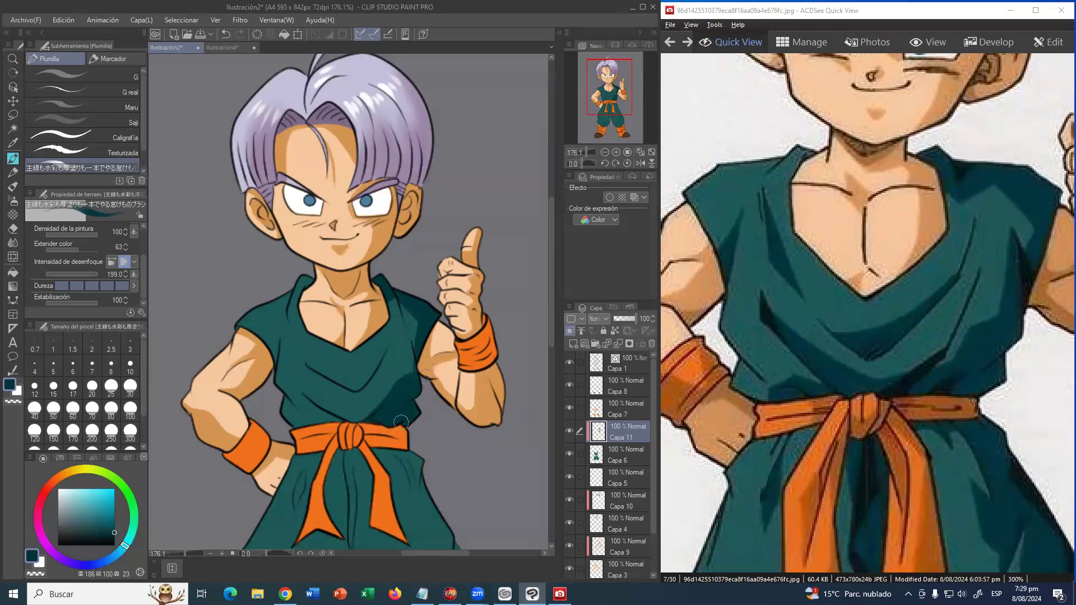
pyautogui.moveTo(321, 378)
pyautogui.mouseDown()
pyautogui.moveTo(299, 386)
pyautogui.moveTo(352, 416)
pyautogui.moveTo(394, 371)
pyautogui.mouseUp()
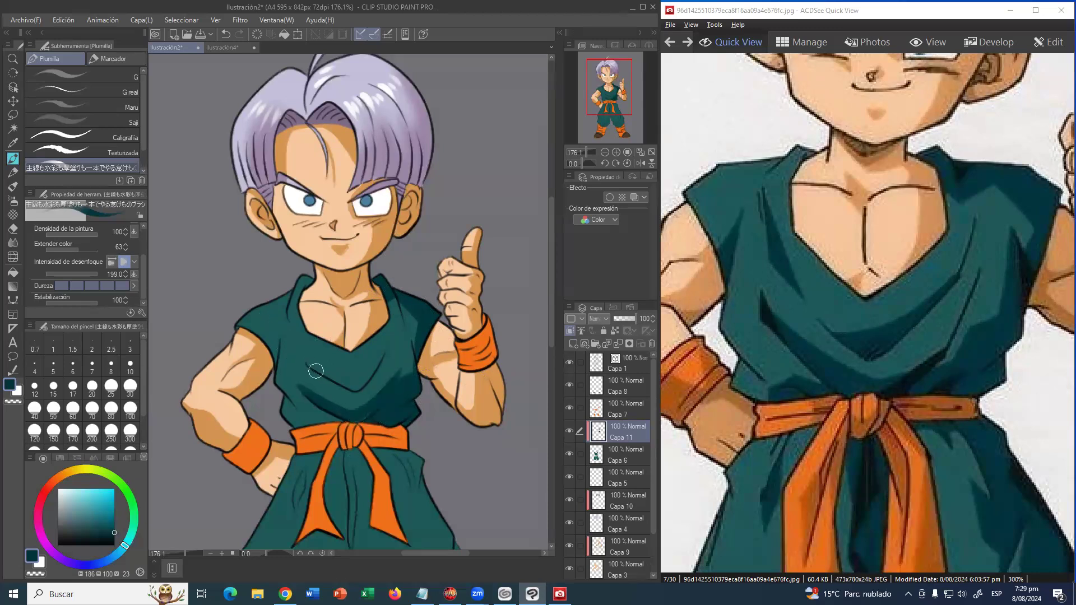
pyautogui.moveTo(305, 361)
pyautogui.mouseDown()
pyautogui.moveTo(353, 389)
pyautogui.moveTo(367, 386)
pyautogui.moveTo(380, 329)
pyautogui.mouseUp()
pyautogui.moveTo(351, 388)
pyautogui.mouseDown()
pyautogui.moveTo(387, 340)
pyautogui.moveTo(384, 321)
pyautogui.mouseUp()
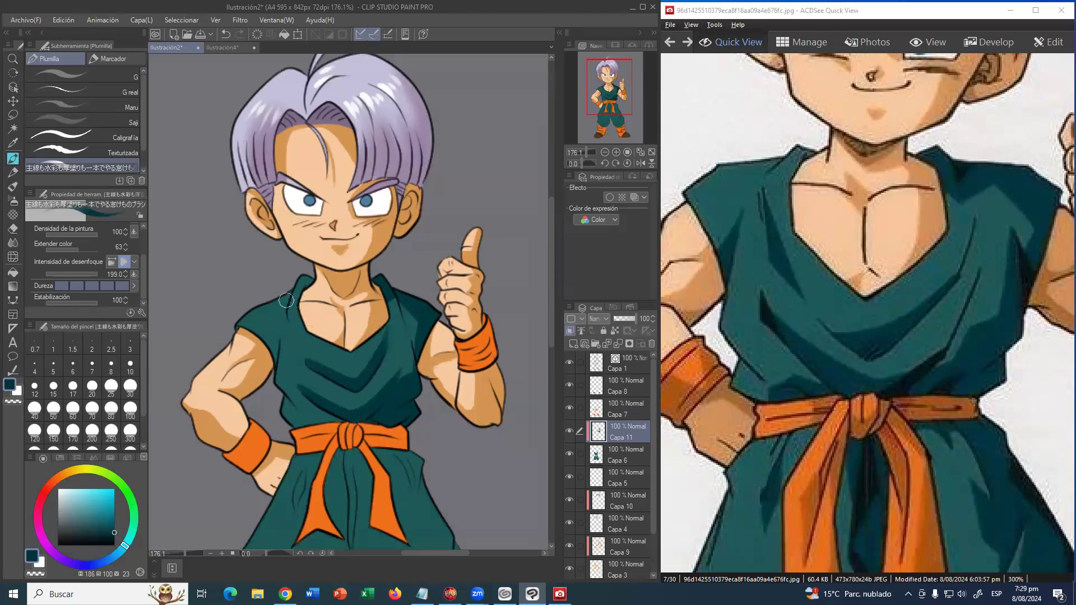
# - Paint dark teal shadows along the collar and side of the shirt by the bent arm, redoing the unsuitable collar strokes
pyautogui.moveTo(289, 310); pyautogui.dragTo(312, 358)
pyautogui.hotkey('ctrl', 'z')
pyautogui.moveTo(286, 320); pyautogui.dragTo(304, 353)
pyautogui.hotkey('ctrl', 'z')
pyautogui.moveTo(288, 310); pyautogui.dragTo(315, 357)
pyautogui.moveTo(287, 310)
pyautogui.mouseDown()
pyautogui.moveTo(291, 331)
pyautogui.moveTo(299, 268)
pyautogui.mouseUp()
pyautogui.moveTo(322, 334); pyautogui.dragTo(296, 323)
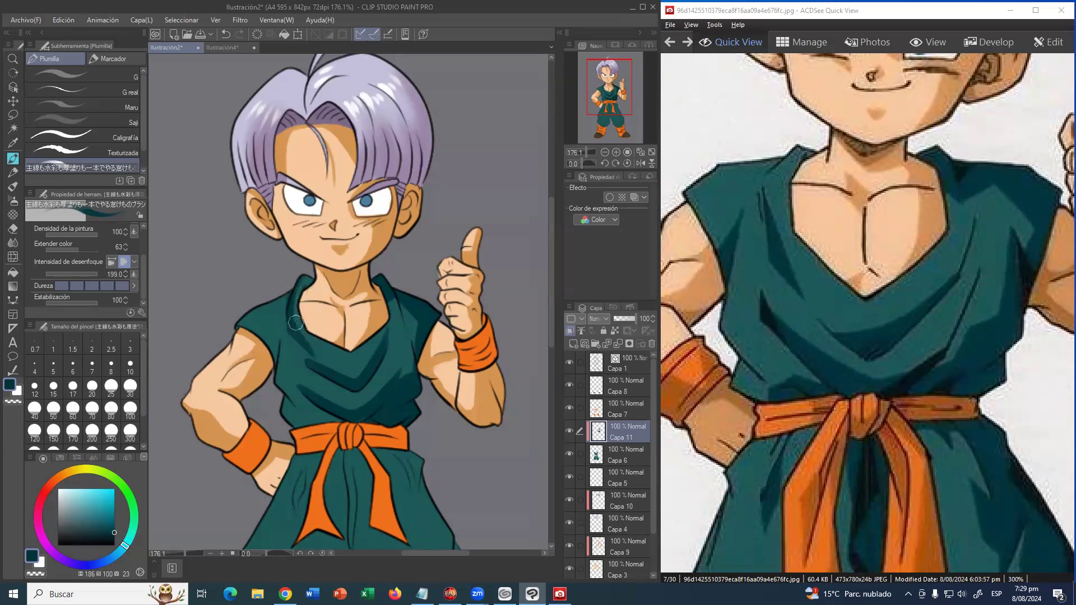
pyautogui.moveTo(276, 366)
pyautogui.mouseDown()
pyautogui.moveTo(276, 323)
pyautogui.moveTo(275, 357)
pyautogui.mouseUp()
pyautogui.moveTo(302, 427)
pyautogui.mouseDown()
pyautogui.moveTo(312, 413)
pyautogui.moveTo(359, 424)
pyautogui.moveTo(319, 428)
pyautogui.mouseUp()
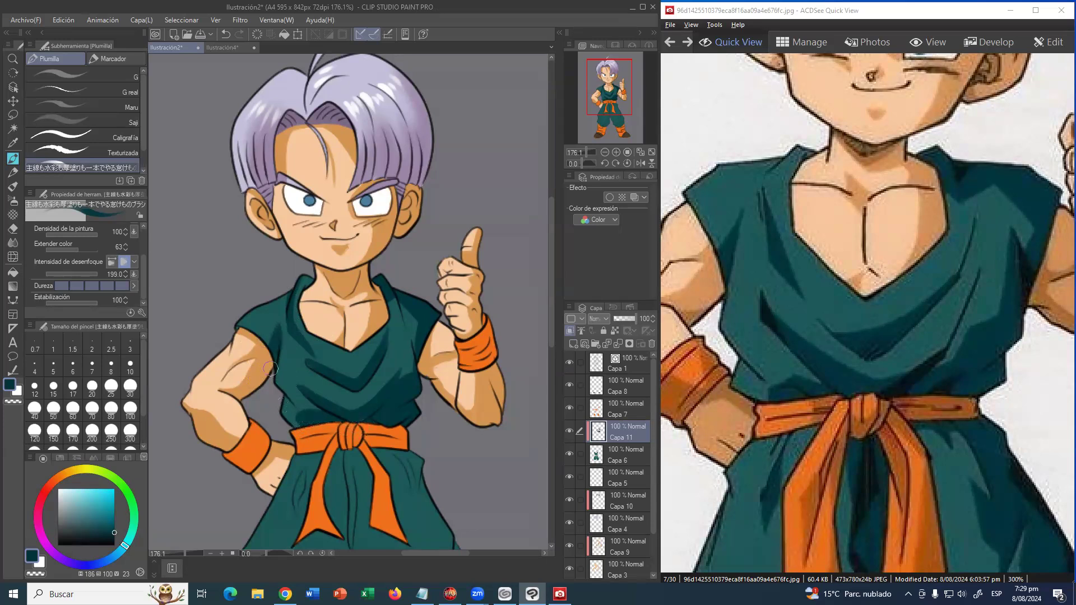
# - Shade the trousers between the hanging belt ends and down the crotch in dark teal, following the reference
pyautogui.click(14, 59)
pyautogui.moveTo(398, 264); pyautogui.dragTo(359, 297)
pyautogui.moveTo(379, 314); pyautogui.dragTo(354, 241)
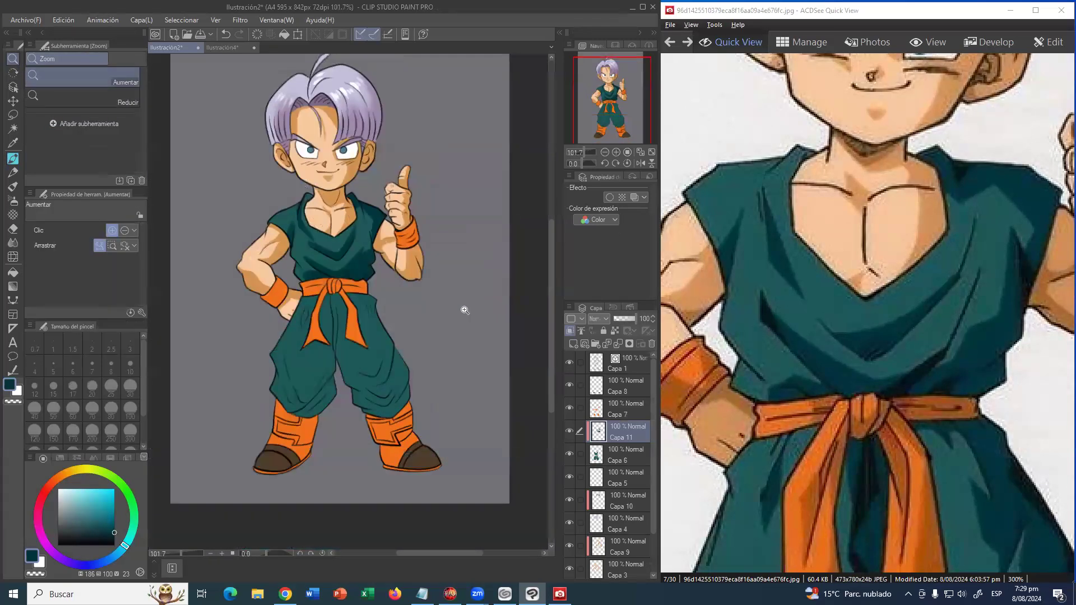
pyautogui.click(862, 351)
pyautogui.press('-')
pyautogui.moveTo(910, 428); pyautogui.dragTo(907, 265)
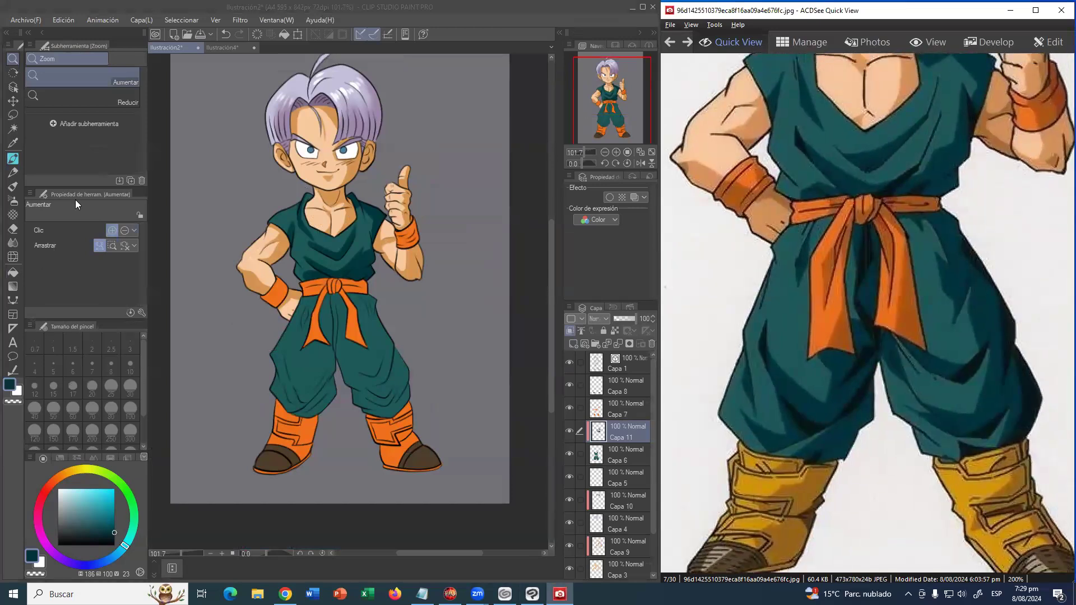
pyautogui.click(13, 159)
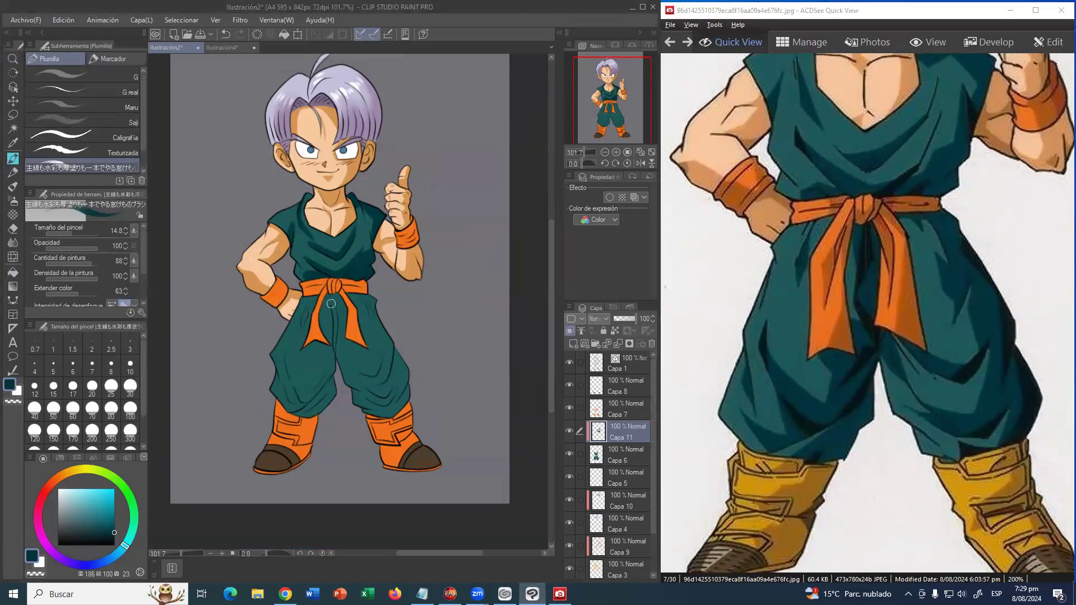
pyautogui.moveTo(331, 328); pyautogui.dragTo(344, 384)
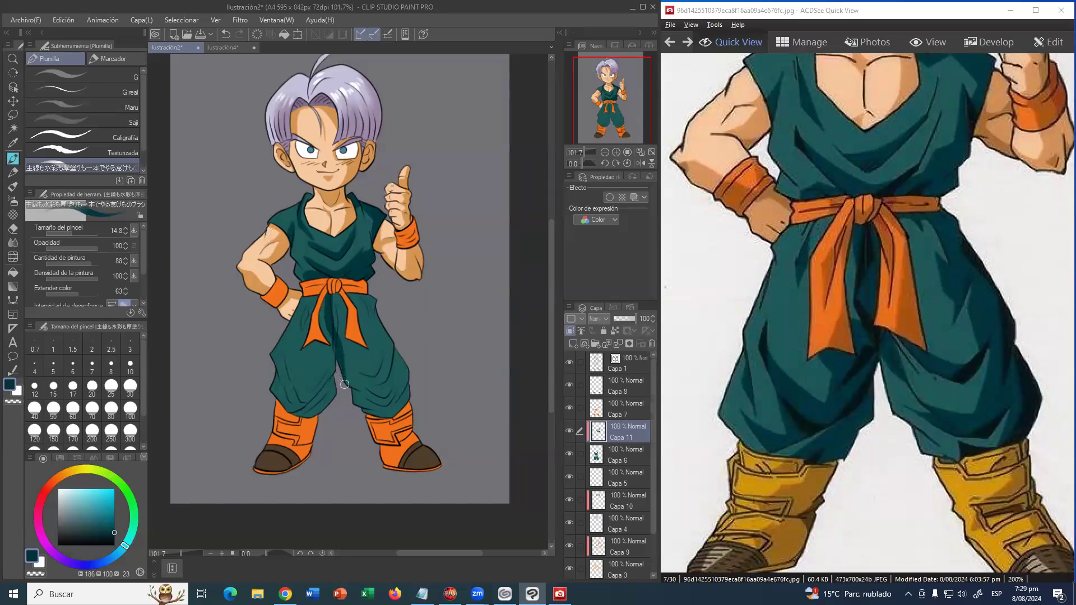
pyautogui.moveTo(333, 296)
pyautogui.mouseDown()
pyautogui.moveTo(342, 364)
pyautogui.moveTo(333, 296)
pyautogui.moveTo(337, 351)
pyautogui.mouseUp()
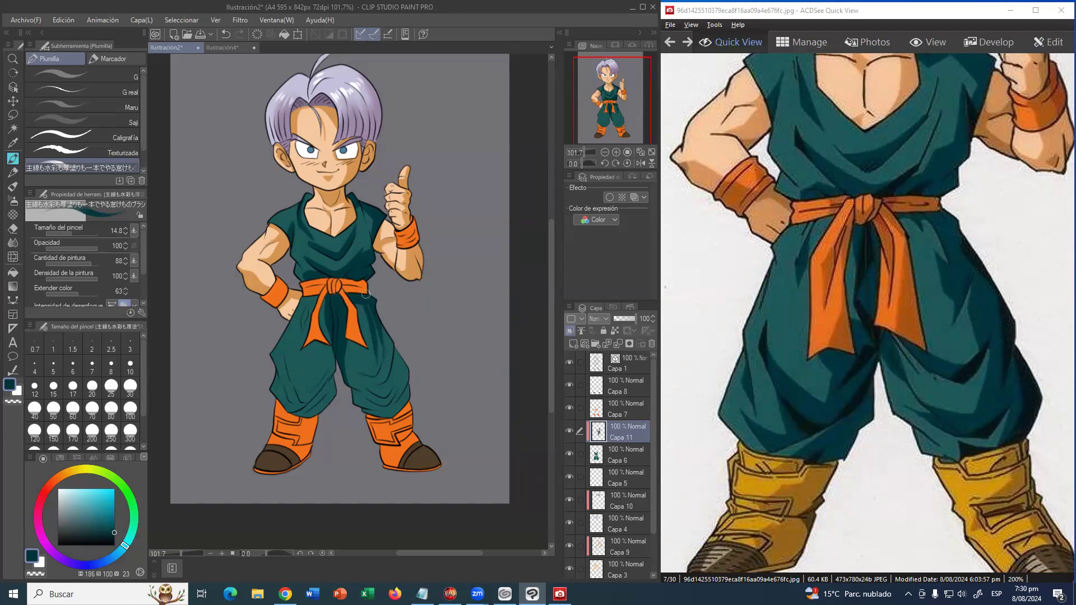
# - Paint dark teal fold shadows on the trouser leg below the thumbs-up arm, from the belt to the cuff
pyautogui.moveTo(380, 336)
pyautogui.mouseDown()
pyautogui.moveTo(382, 352)
pyautogui.moveTo(371, 321)
pyautogui.moveTo(385, 359)
pyautogui.mouseUp()
pyautogui.hotkey('ctrl', 'z')
pyautogui.moveTo(364, 313)
pyautogui.mouseDown()
pyautogui.moveTo(400, 355)
pyautogui.moveTo(376, 336)
pyautogui.moveTo(382, 323)
pyautogui.moveTo(387, 369)
pyautogui.moveTo(371, 376)
pyautogui.moveTo(340, 351)
pyautogui.moveTo(380, 369)
pyautogui.moveTo(377, 325)
pyautogui.mouseUp()
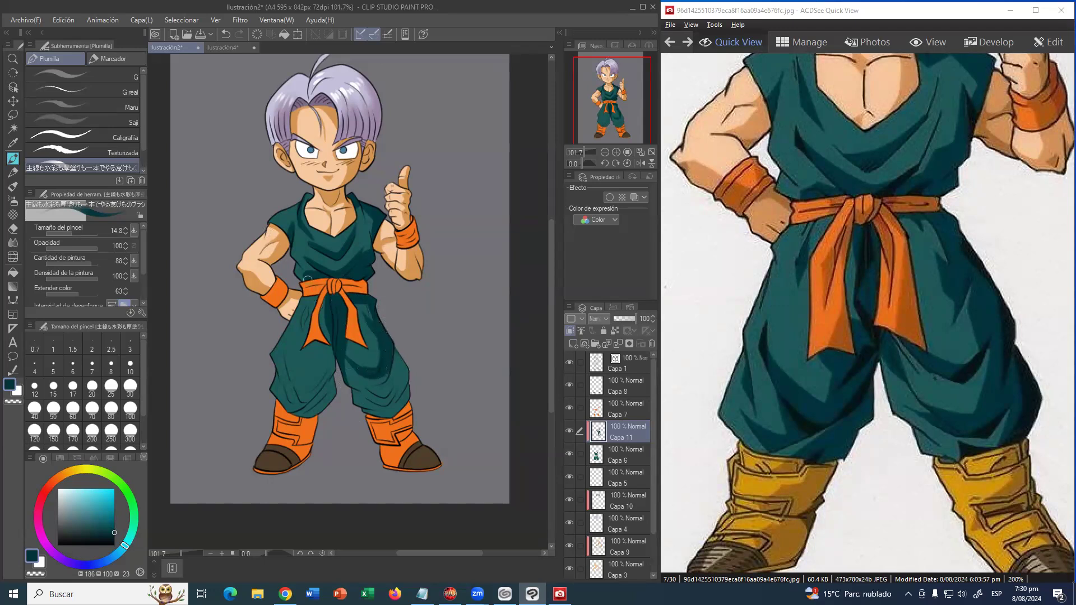
pyautogui.moveTo(362, 372)
pyautogui.mouseDown()
pyautogui.moveTo(384, 381)
pyautogui.moveTo(390, 349)
pyautogui.moveTo(409, 370)
pyautogui.moveTo(401, 348)
pyautogui.moveTo(386, 403)
pyautogui.moveTo(353, 378)
pyautogui.moveTo(380, 397)
pyautogui.mouseUp()
pyautogui.moveTo(403, 355); pyautogui.dragTo(382, 429)
pyautogui.moveTo(409, 366); pyautogui.dragTo(399, 402)
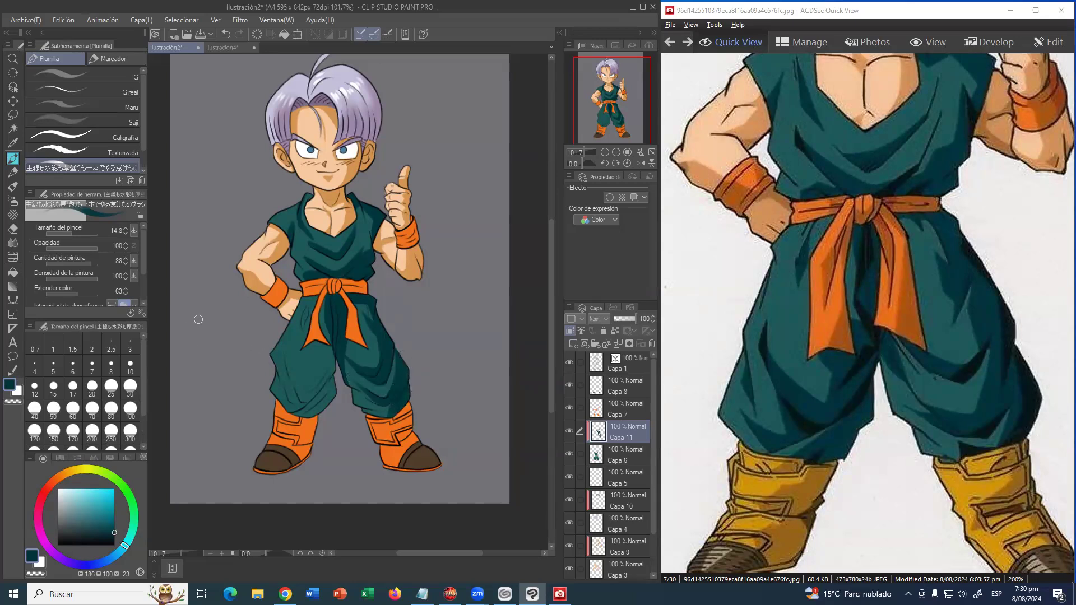
# - Paint dark teal fold shadows on the trouser leg below the bent arm, along the waist, inner edge and cuff
pyautogui.moveTo(325, 297)
pyautogui.mouseDown()
pyautogui.moveTo(326, 353)
pyautogui.moveTo(300, 385)
pyautogui.moveTo(284, 333)
pyautogui.mouseUp()
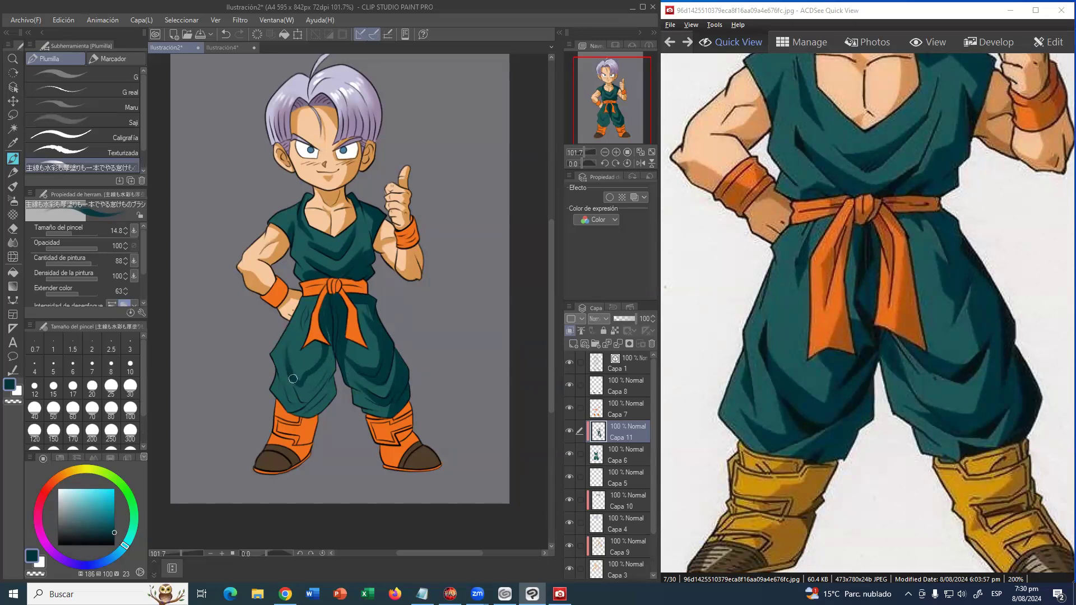
pyautogui.moveTo(303, 405); pyautogui.dragTo(278, 370)
pyautogui.moveTo(294, 410)
pyautogui.mouseDown()
pyautogui.moveTo(332, 355)
pyautogui.moveTo(322, 320)
pyautogui.moveTo(326, 348)
pyautogui.moveTo(301, 399)
pyautogui.mouseUp()
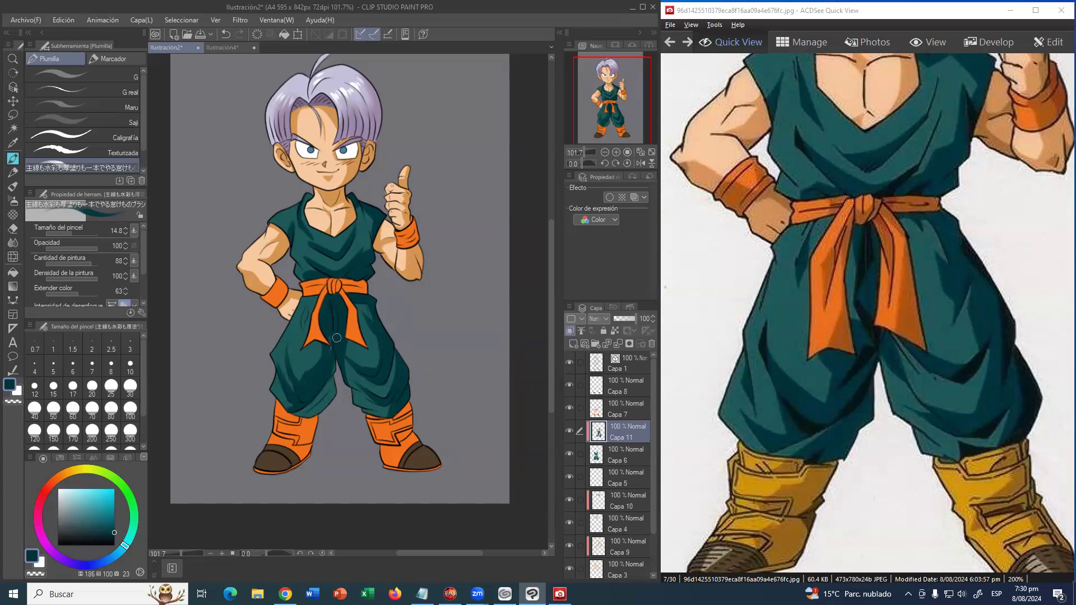
pyautogui.moveTo(329, 351)
pyautogui.mouseDown()
pyautogui.moveTo(321, 409)
pyautogui.moveTo(320, 386)
pyautogui.moveTo(291, 417)
pyautogui.mouseUp()
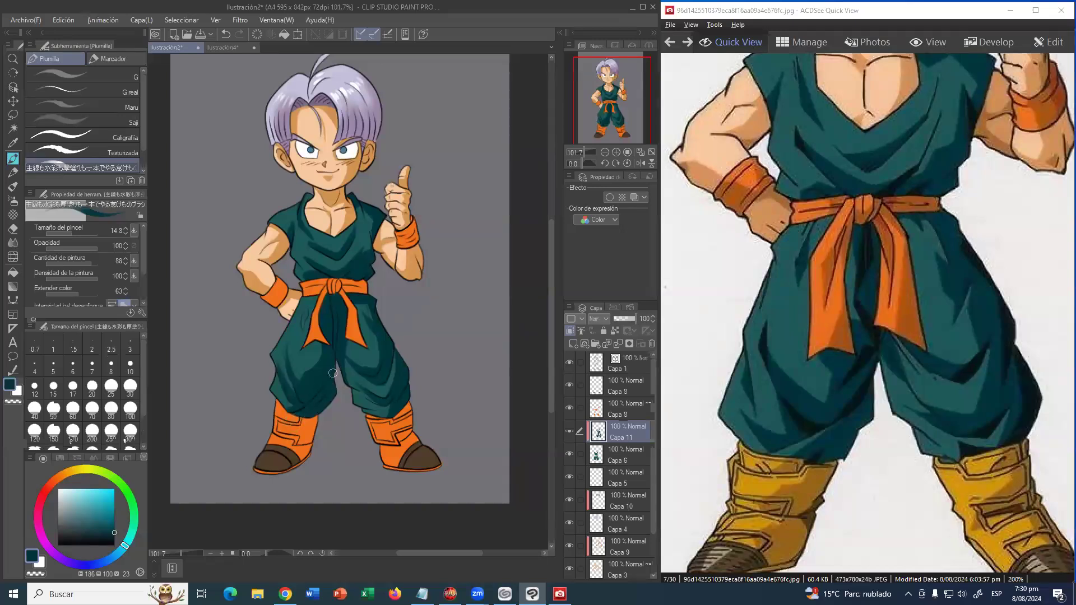
pyautogui.moveTo(307, 317); pyautogui.dragTo(307, 306)
pyautogui.moveTo(306, 330); pyautogui.dragTo(311, 304)
pyautogui.moveTo(306, 338); pyautogui.dragTo(311, 307)
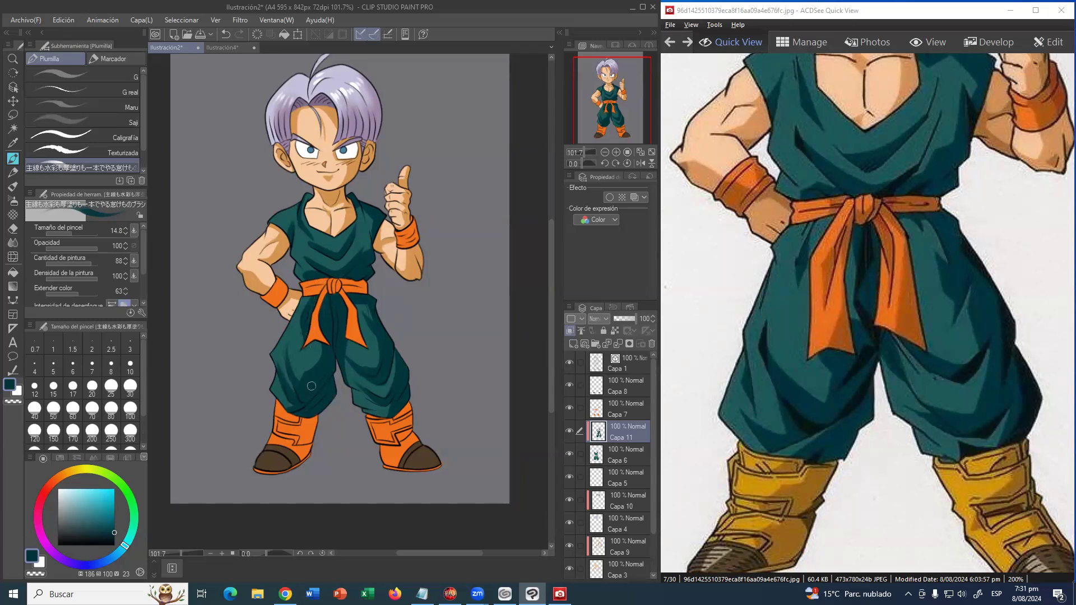
# - Add a new layer clipped to the orange clothing layer Capa 7, after comparing the whole figure with the reference
pyautogui.click(13, 59)
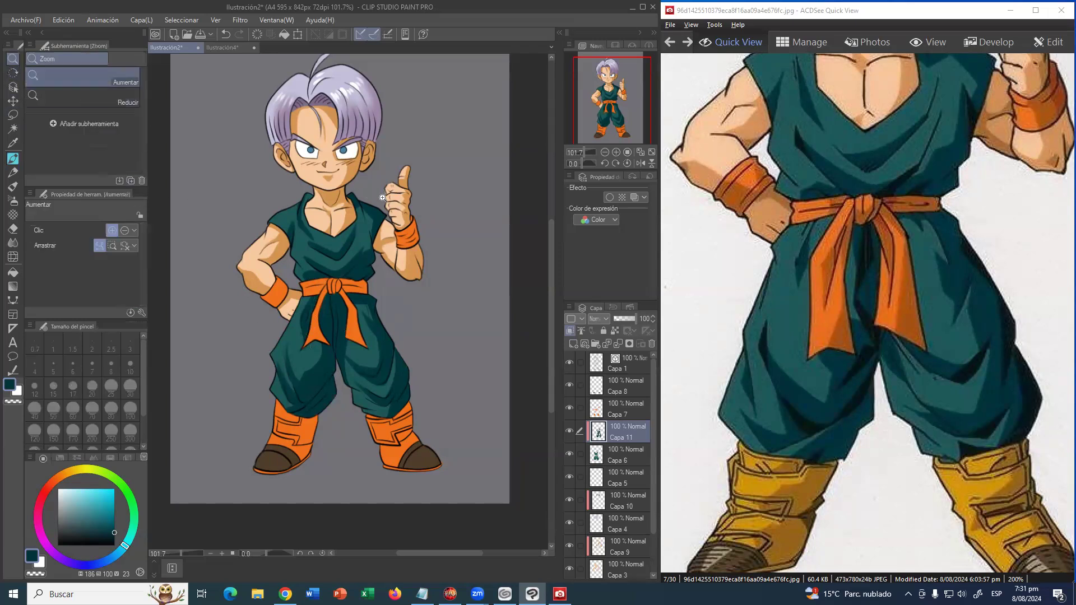
pyautogui.moveTo(377, 199); pyautogui.dragTo(374, 208)
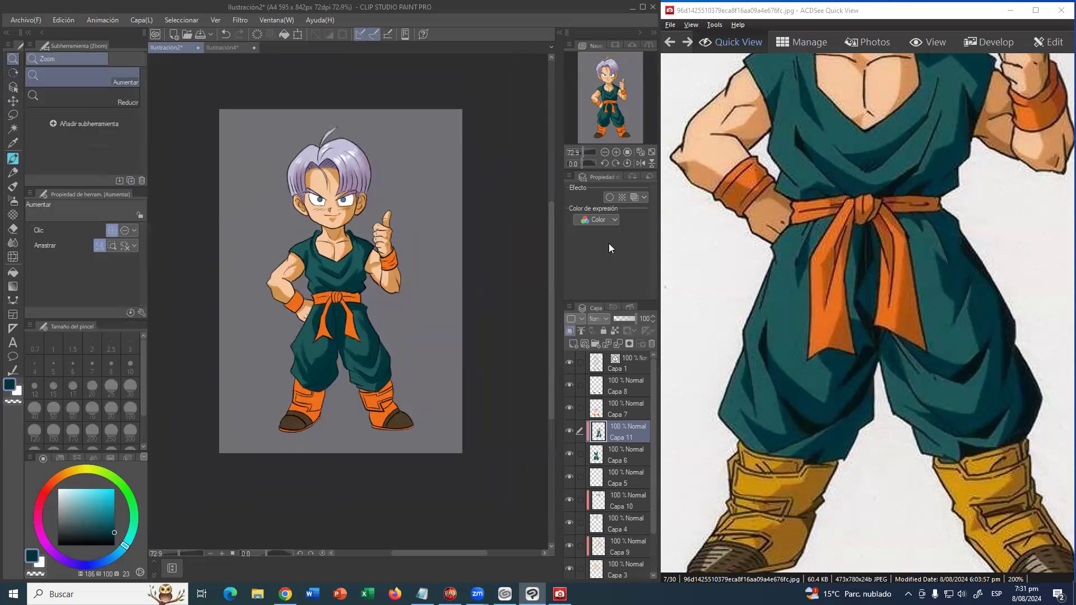
pyautogui.moveTo(799, 280); pyautogui.dragTo(875, 288)
pyautogui.scroll(-1, 874, 289)
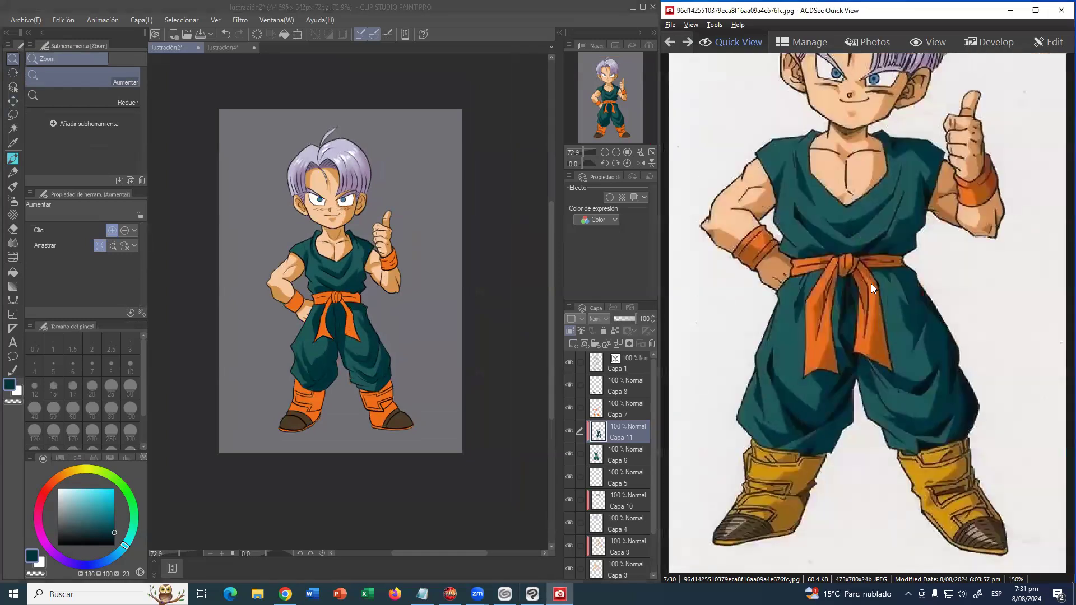
pyautogui.scroll(-1, 871, 287)
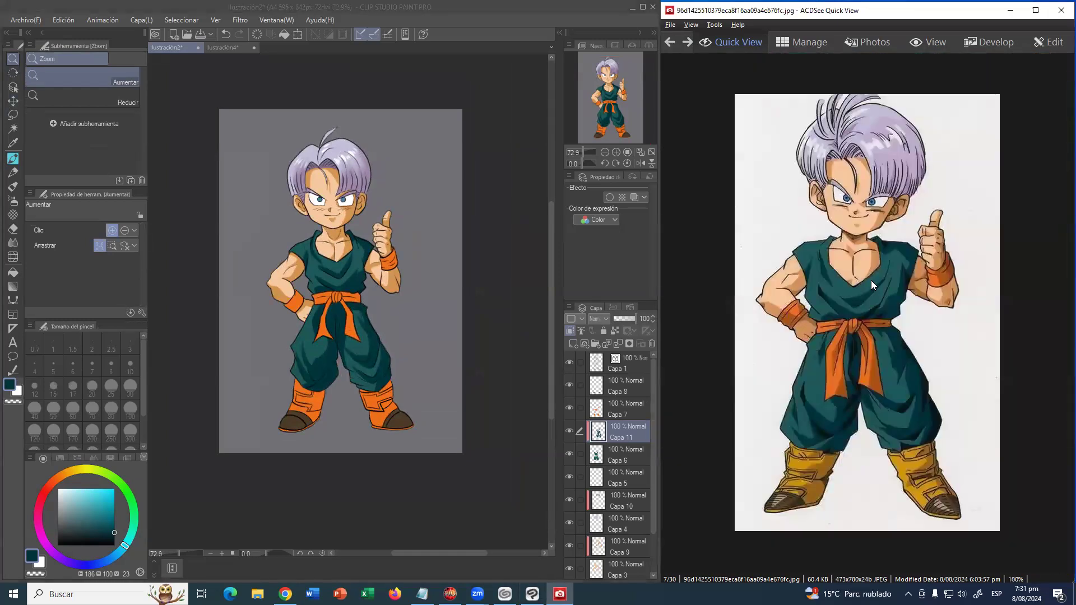
pyautogui.scroll(1, 871, 280)
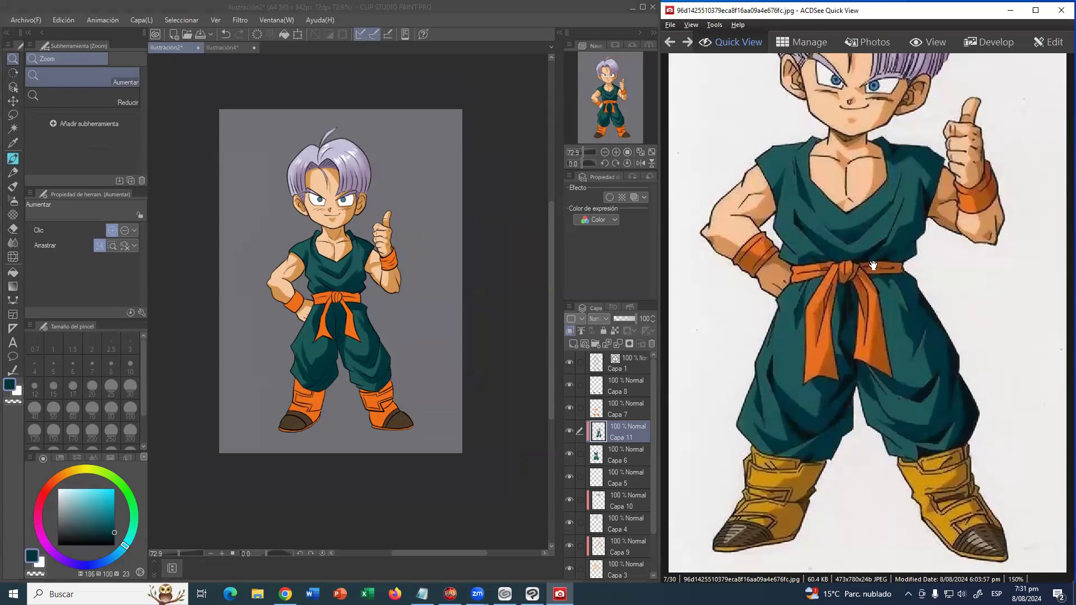
pyautogui.click(570, 407)
pyautogui.click(567, 406)
pyautogui.click(595, 409)
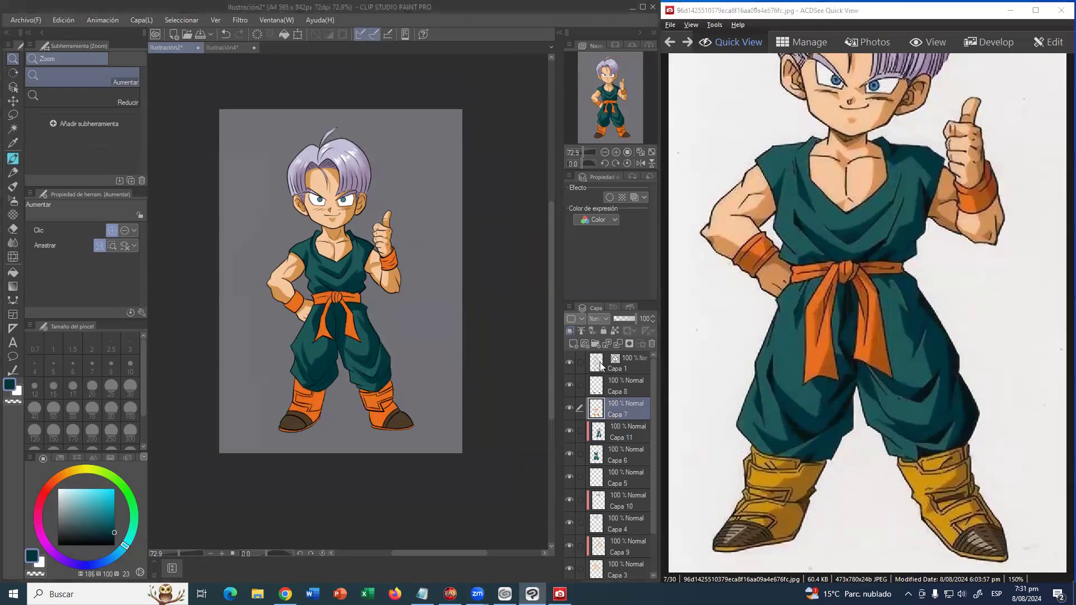
pyautogui.click(573, 344)
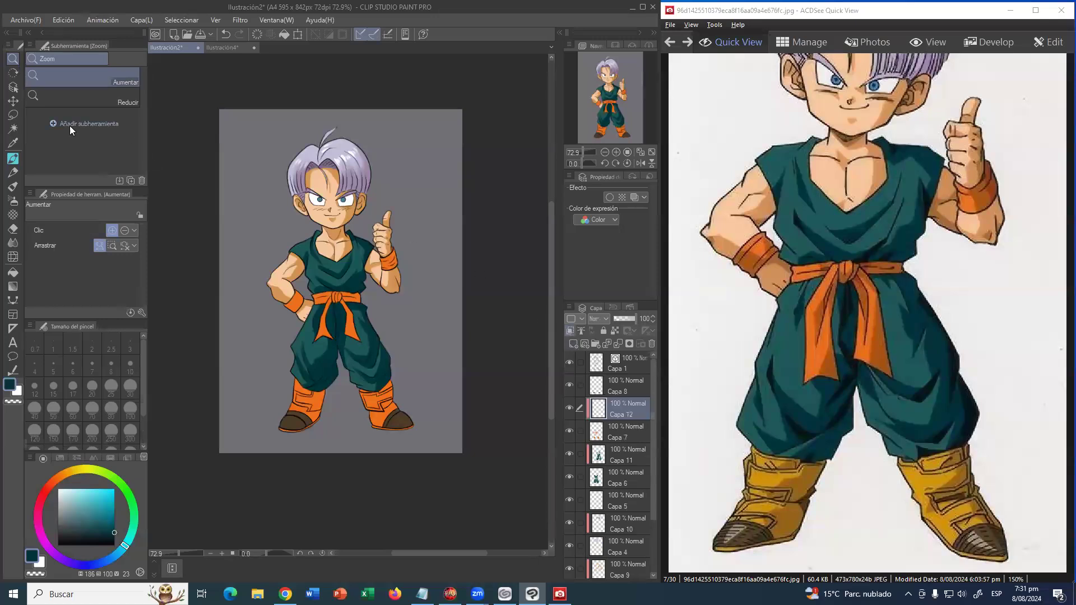
# - Sample the brown shadow color from the boot in the reference illustration with the pen
pyautogui.click(14, 161)
pyautogui.press('alt')
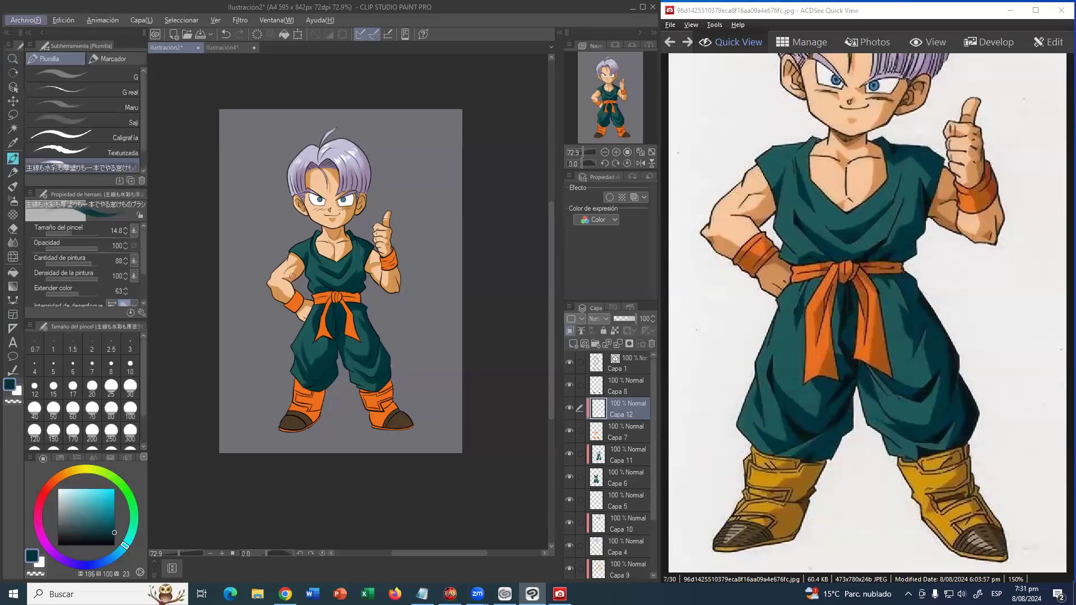
pyautogui.click(226, 47)
pyautogui.moveTo(309, 340); pyautogui.dragTo(269, 185)
pyautogui.moveTo(275, 364); pyautogui.dragTo(215, 151)
pyautogui.moveTo(373, 448); pyautogui.dragTo(330, 113)
pyautogui.moveTo(310, 497); pyautogui.dragTo(254, 194)
pyautogui.keyDown('alt'); pyautogui.click(337, 283); pyautogui.keyUp('alt')
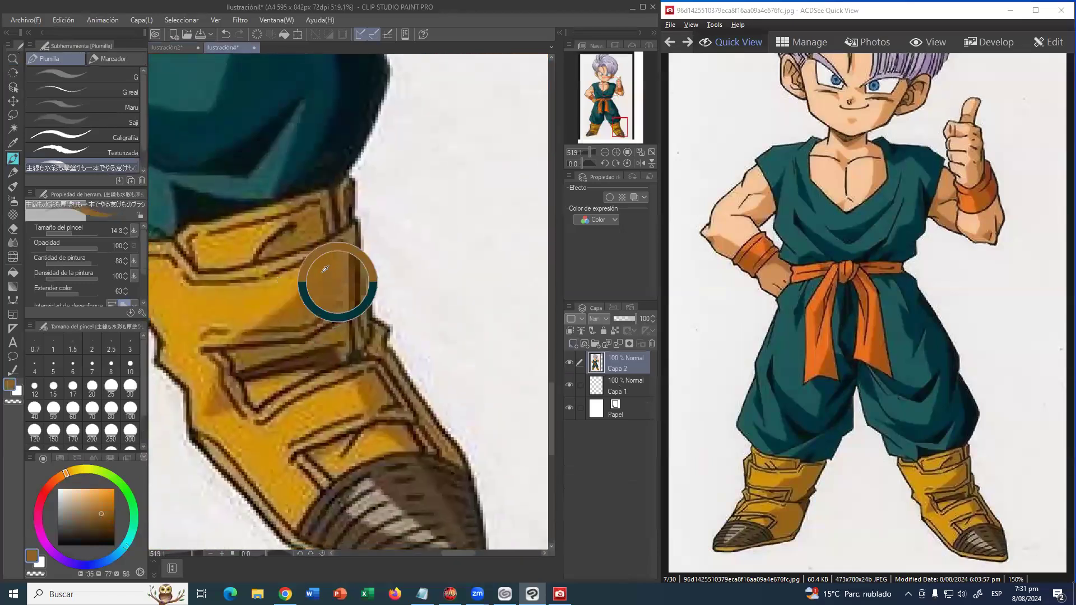
# - Return to the boy drawing and paint brown shadows along the edges of the wristband on the bent arm
pyautogui.click(168, 47)
pyautogui.click(13, 58)
pyautogui.moveTo(361, 312); pyautogui.dragTo(399, 273)
pyautogui.click(14, 159)
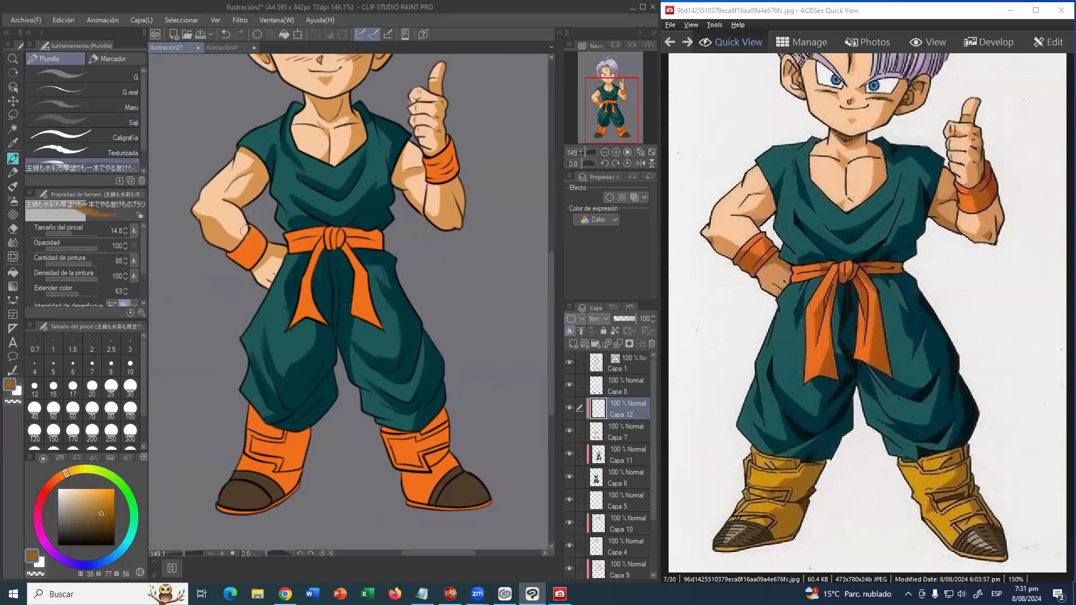
pyautogui.moveTo(252, 236); pyautogui.dragTo(258, 231)
pyautogui.moveTo(224, 252); pyautogui.dragTo(249, 263)
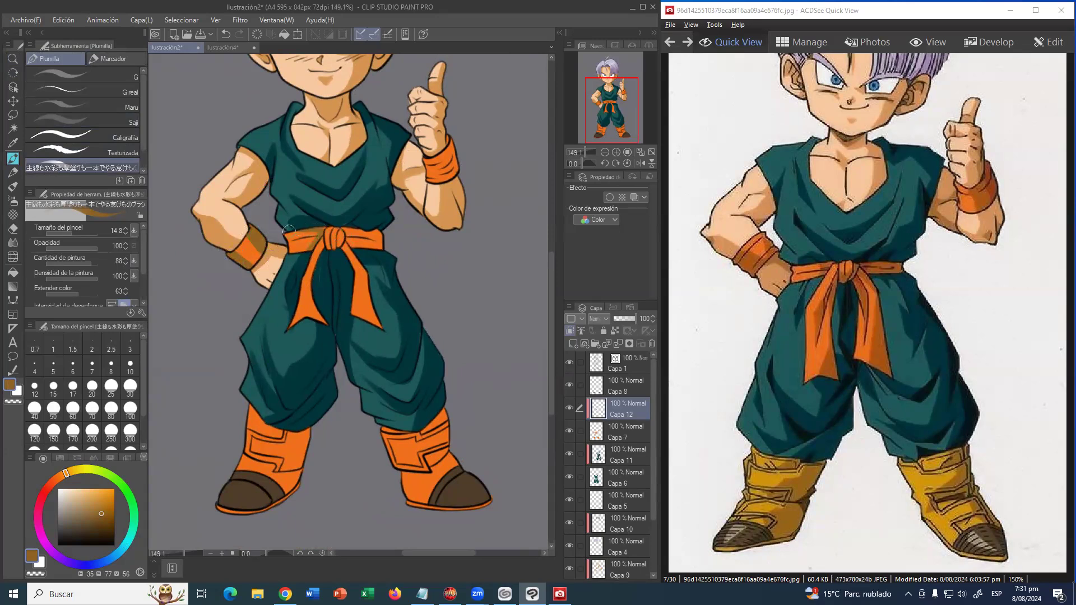
# - Paint brown shadows on the orange belt, its knot and its two hanging ends
pyautogui.moveTo(322, 224)
pyautogui.mouseDown()
pyautogui.moveTo(359, 219)
pyautogui.moveTo(340, 241)
pyautogui.mouseUp()
pyautogui.moveTo(325, 249)
pyautogui.mouseDown()
pyautogui.moveTo(314, 286)
pyautogui.moveTo(328, 328)
pyautogui.mouseUp()
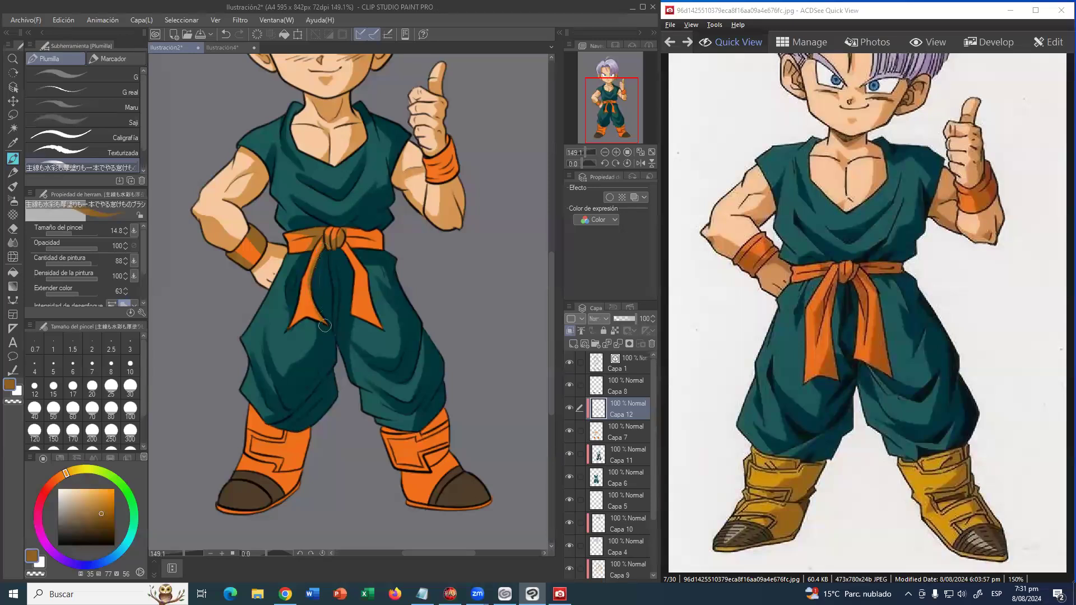
pyautogui.moveTo(313, 274)
pyautogui.mouseDown()
pyautogui.moveTo(320, 331)
pyautogui.moveTo(331, 303)
pyautogui.moveTo(322, 245)
pyautogui.moveTo(365, 261)
pyautogui.moveTo(339, 247)
pyautogui.moveTo(358, 283)
pyautogui.moveTo(349, 330)
pyautogui.mouseUp()
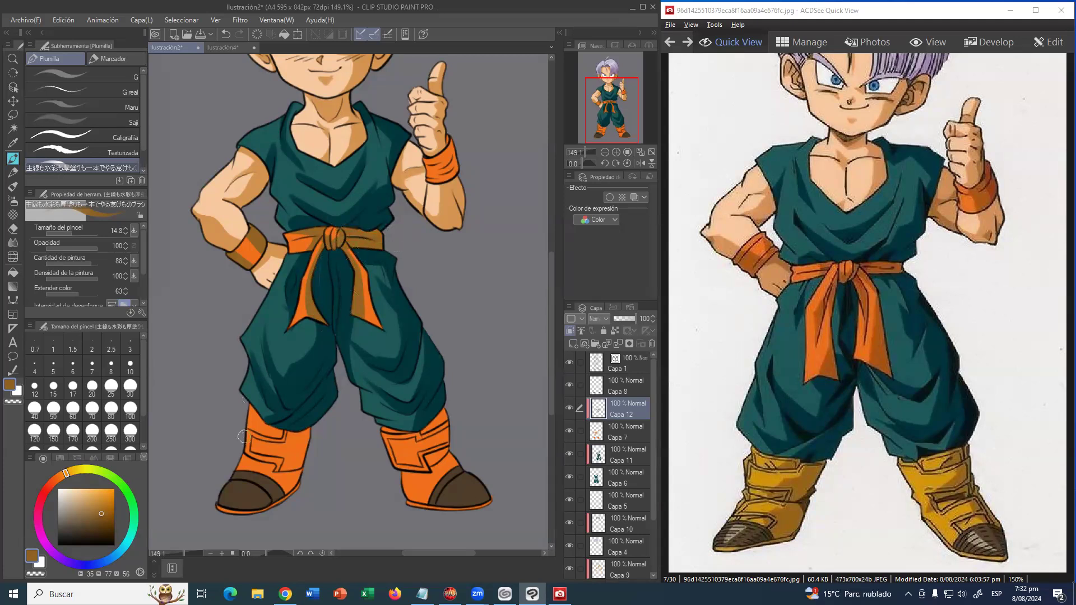
# - Paint brown shadows along the sides, straps and folds of both orange boots
pyautogui.moveTo(258, 407)
pyautogui.mouseDown()
pyautogui.moveTo(279, 434)
pyautogui.moveTo(248, 414)
pyautogui.moveTo(276, 431)
pyautogui.moveTo(315, 429)
pyautogui.moveTo(285, 440)
pyautogui.moveTo(281, 431)
pyautogui.moveTo(272, 482)
pyautogui.mouseUp()
pyautogui.moveTo(296, 417)
pyautogui.mouseDown()
pyautogui.moveTo(276, 489)
pyautogui.moveTo(286, 422)
pyautogui.moveTo(270, 479)
pyautogui.moveTo(292, 448)
pyautogui.mouseUp()
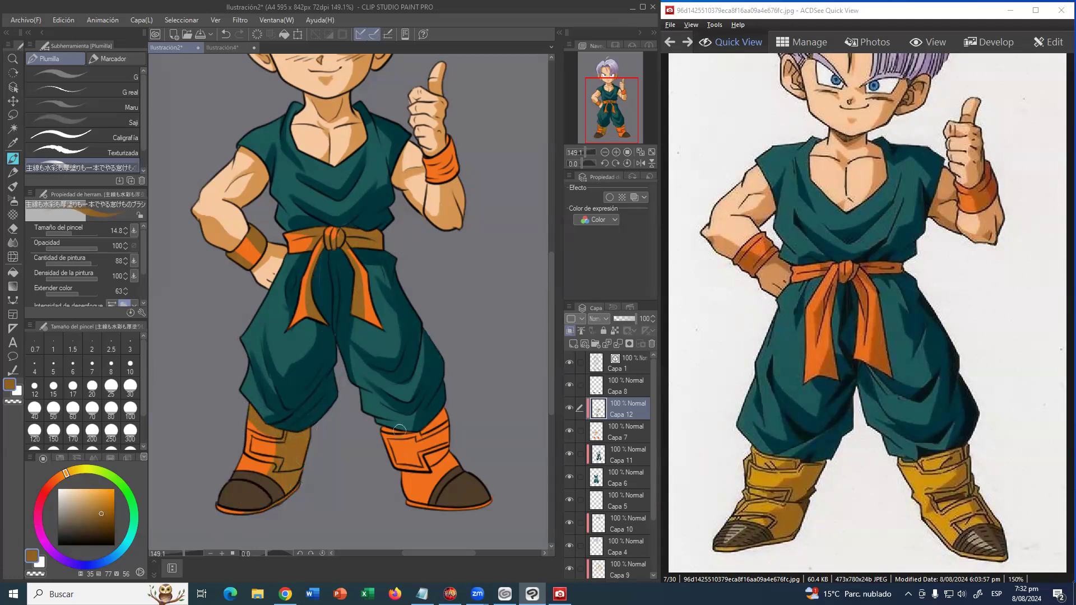
pyautogui.moveTo(383, 430)
pyautogui.mouseDown()
pyautogui.moveTo(419, 431)
pyautogui.moveTo(446, 412)
pyautogui.moveTo(419, 441)
pyautogui.moveTo(445, 484)
pyautogui.moveTo(448, 471)
pyautogui.mouseUp()
pyautogui.moveTo(443, 421); pyautogui.dragTo(454, 470)
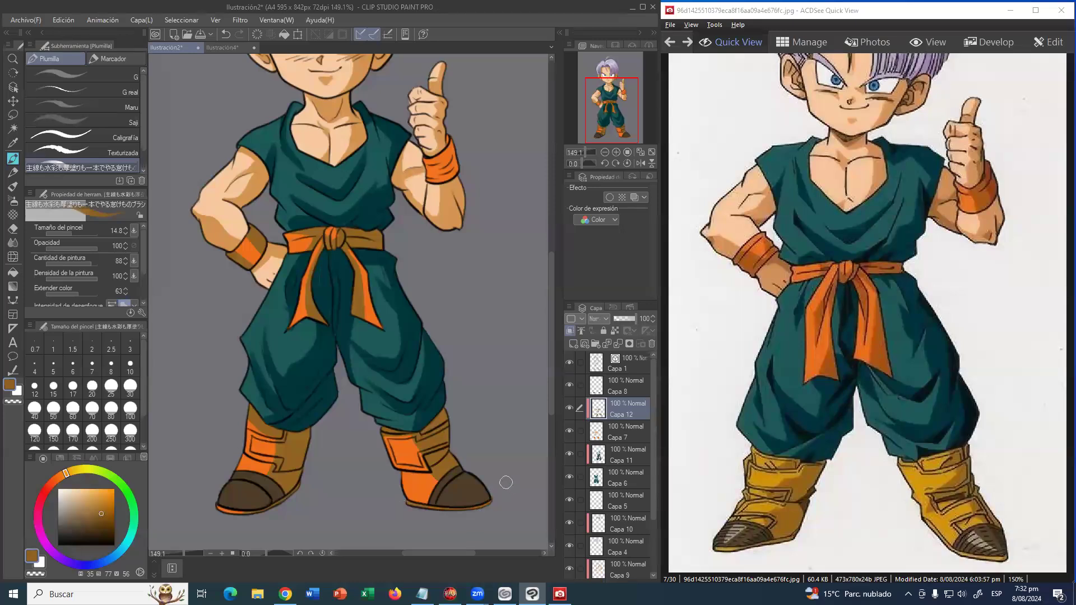
pyautogui.moveTo(392, 476); pyautogui.dragTo(432, 487)
# - Paint brown shadows on the wristband of the raised thumbs-up arm, undoing a stray stroke
pyautogui.moveTo(421, 157)
pyautogui.mouseDown()
pyautogui.moveTo(464, 138)
pyautogui.moveTo(448, 136)
pyautogui.moveTo(435, 160)
pyautogui.moveTo(441, 192)
pyautogui.moveTo(467, 170)
pyautogui.moveTo(437, 156)
pyautogui.moveTo(441, 198)
pyautogui.mouseUp()
pyautogui.hotkey('ctrl', 'z')
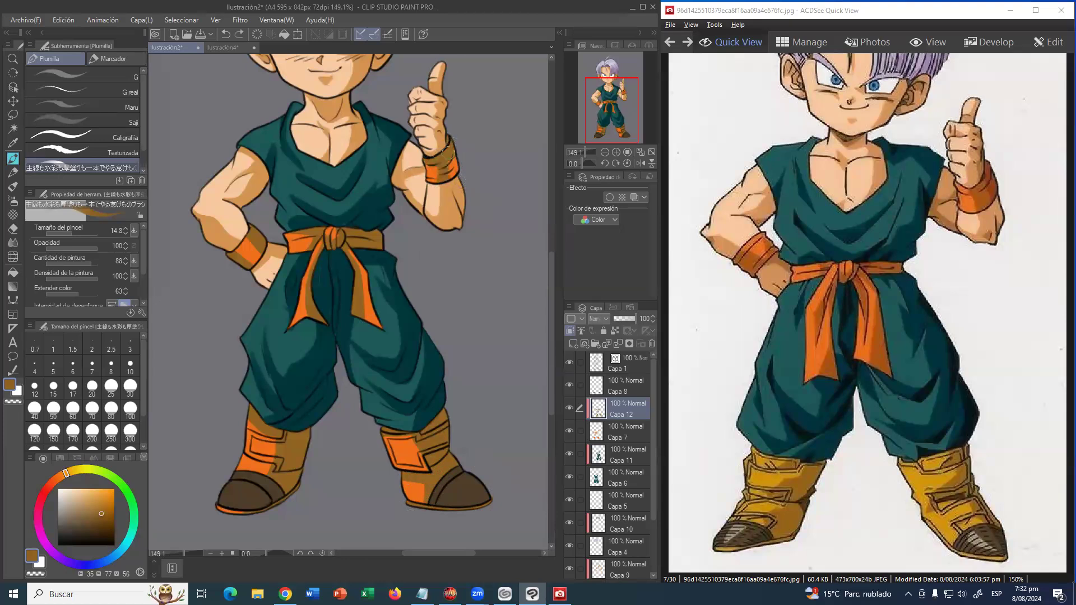
pyautogui.moveTo(455, 159); pyautogui.dragTo(455, 171)
pyautogui.moveTo(406, 90)
pyautogui.mouseDown()
pyautogui.moveTo(413, 226)
pyautogui.moveTo(415, 69)
pyautogui.moveTo(415, 79)
pyautogui.mouseUp()
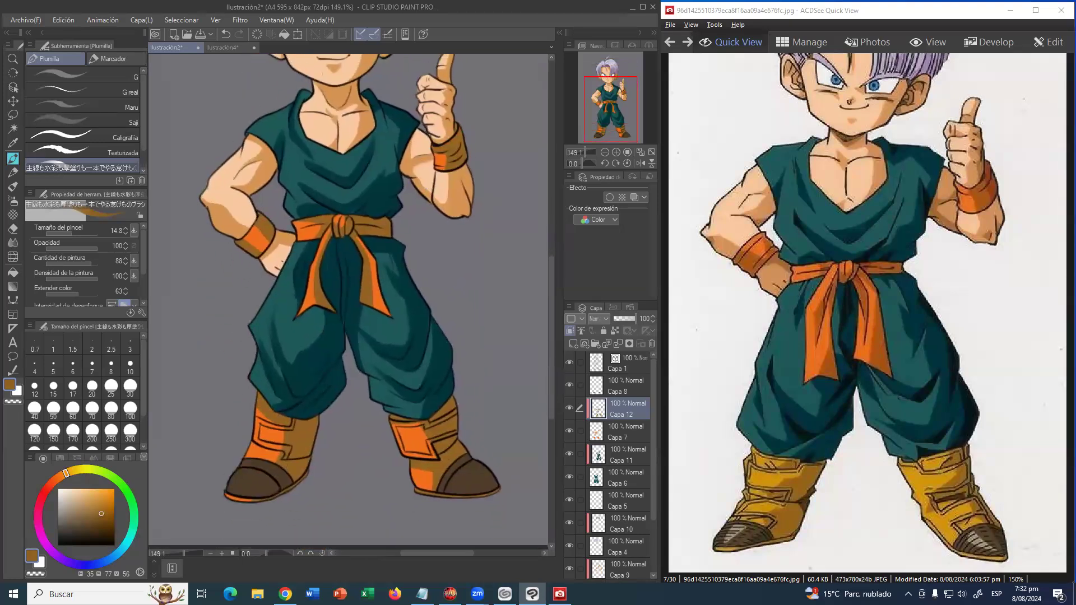
# - Add a layer clipped to the toe cap layer Capa 8 and paint darker brown shadows on both boot toe caps
pyautogui.click(601, 386)
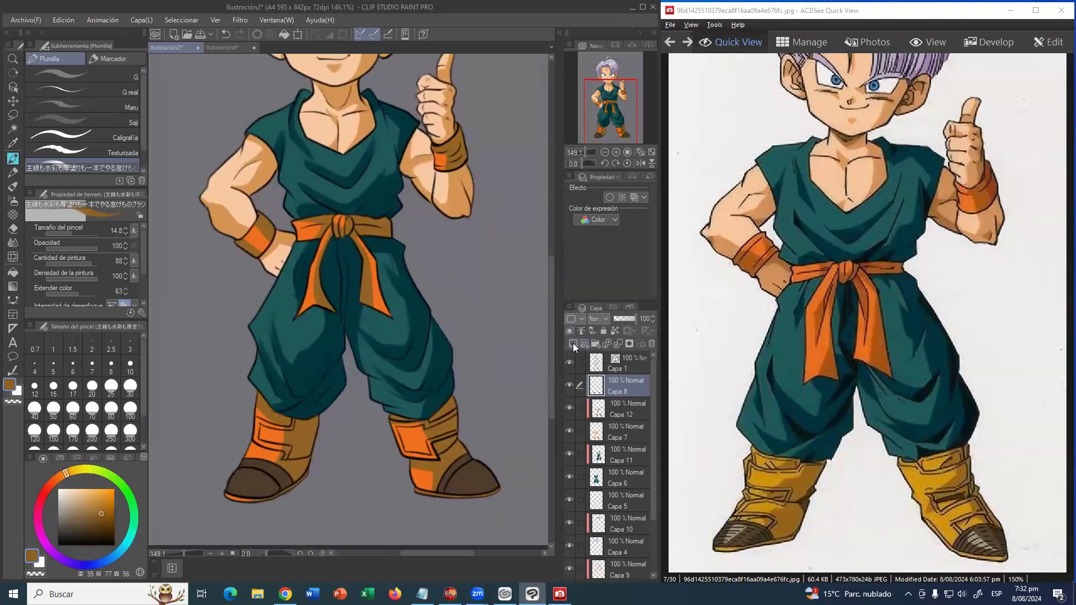
pyautogui.click(573, 344)
pyautogui.keyDown('alt'); pyautogui.click(260, 482); pyautogui.keyUp('alt')
pyautogui.click(89, 534)
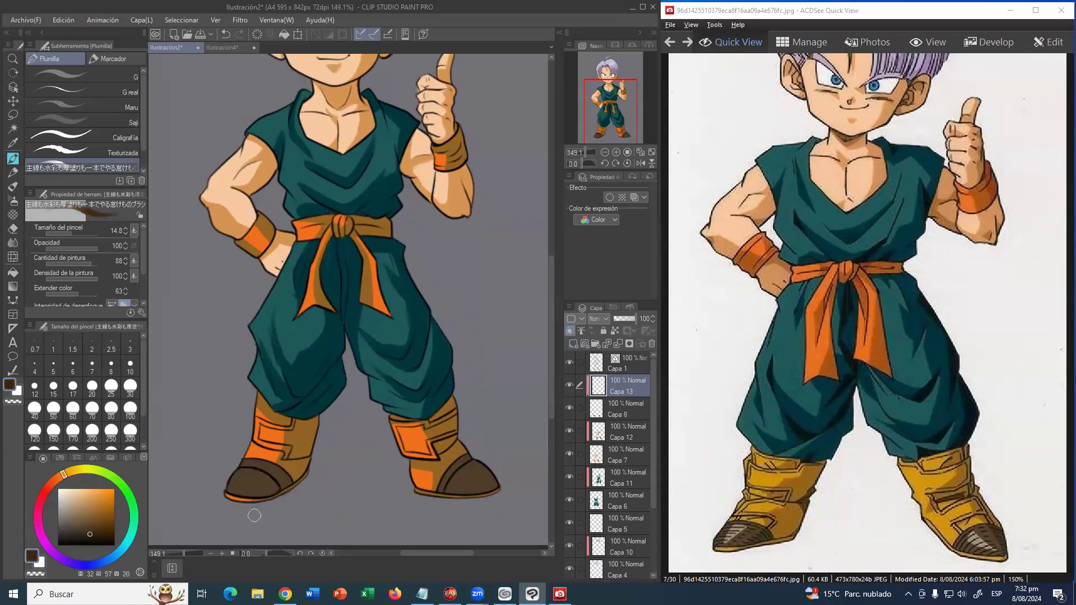
pyautogui.moveTo(254, 481)
pyautogui.mouseDown()
pyautogui.moveTo(264, 471)
pyautogui.moveTo(261, 490)
pyautogui.moveTo(288, 470)
pyautogui.mouseUp()
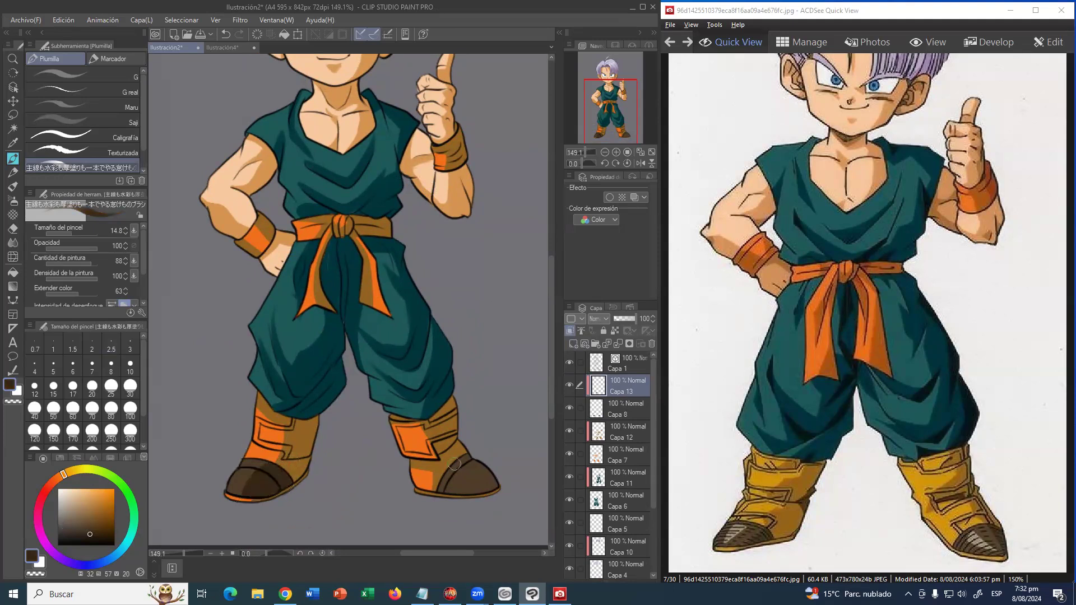
pyautogui.moveTo(439, 482)
pyautogui.mouseDown()
pyautogui.moveTo(463, 461)
pyautogui.moveTo(453, 483)
pyautogui.moveTo(468, 456)
pyautogui.moveTo(451, 487)
pyautogui.moveTo(479, 460)
pyautogui.moveTo(431, 491)
pyautogui.moveTo(477, 487)
pyautogui.moveTo(449, 476)
pyautogui.moveTo(488, 480)
pyautogui.mouseUp()
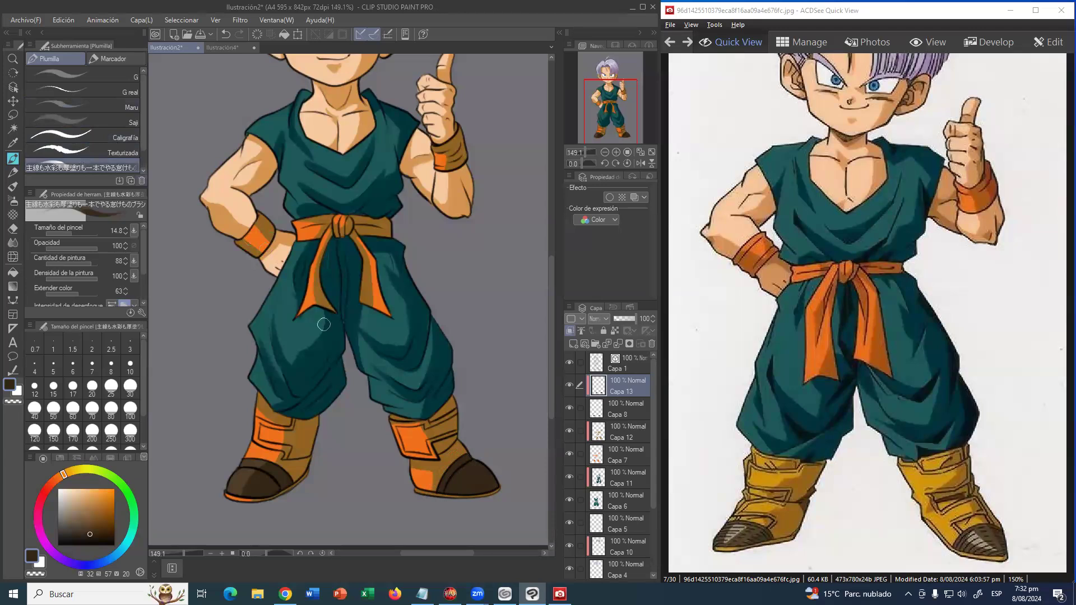
# - Paint a small white highlight spot on each boot's toe cap
pyautogui.moveTo(69, 506); pyautogui.dragTo(54, 474)
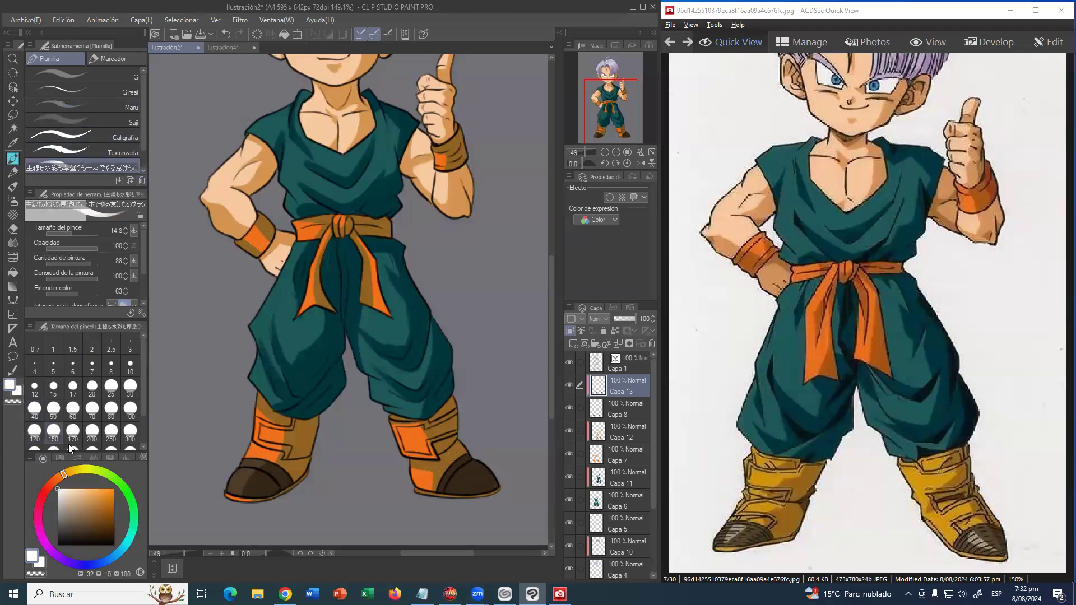
pyautogui.moveTo(240, 477); pyautogui.dragTo(244, 474)
pyautogui.moveTo(463, 476); pyautogui.dragTo(466, 473)
pyautogui.click(525, 33)
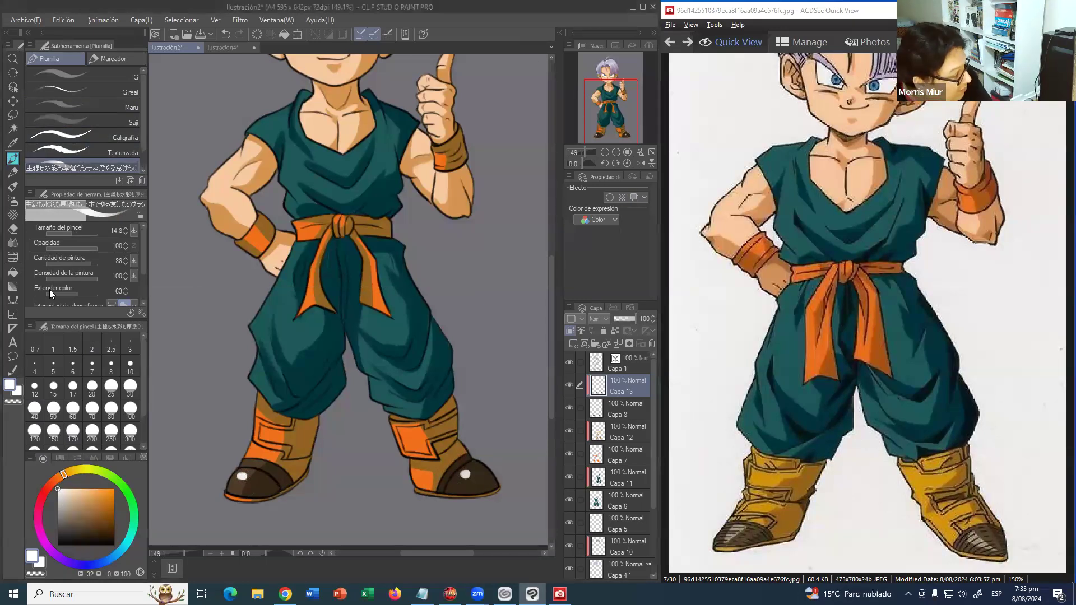
# - Soften the white highlights on both toe caps with the Desenfocar blur tool, enlarging its brush to 14.6
pyautogui.click(13, 242)
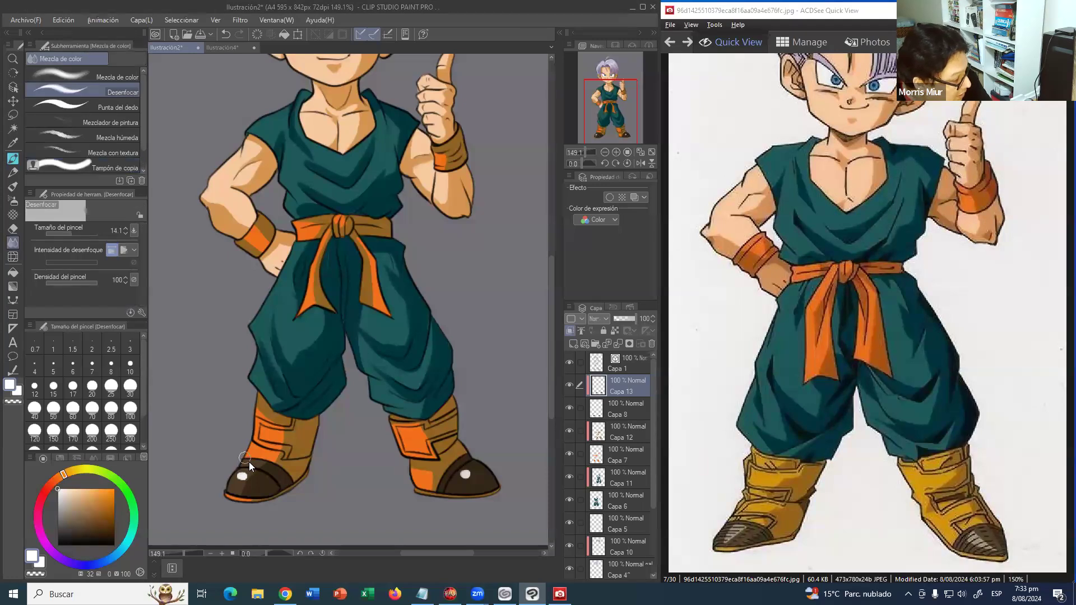
pyautogui.press(']')
pyautogui.moveTo(241, 474); pyautogui.dragTo(248, 476)
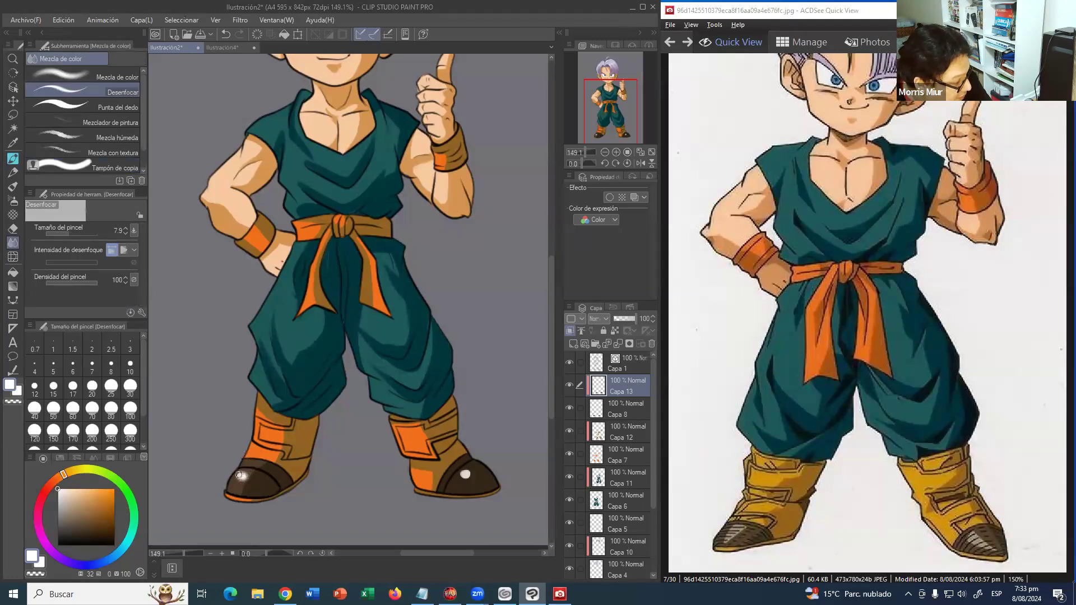
pyautogui.press(']')
pyautogui.press(']')
pyautogui.press(']')
pyautogui.moveTo(460, 478); pyautogui.dragTo(470, 470)
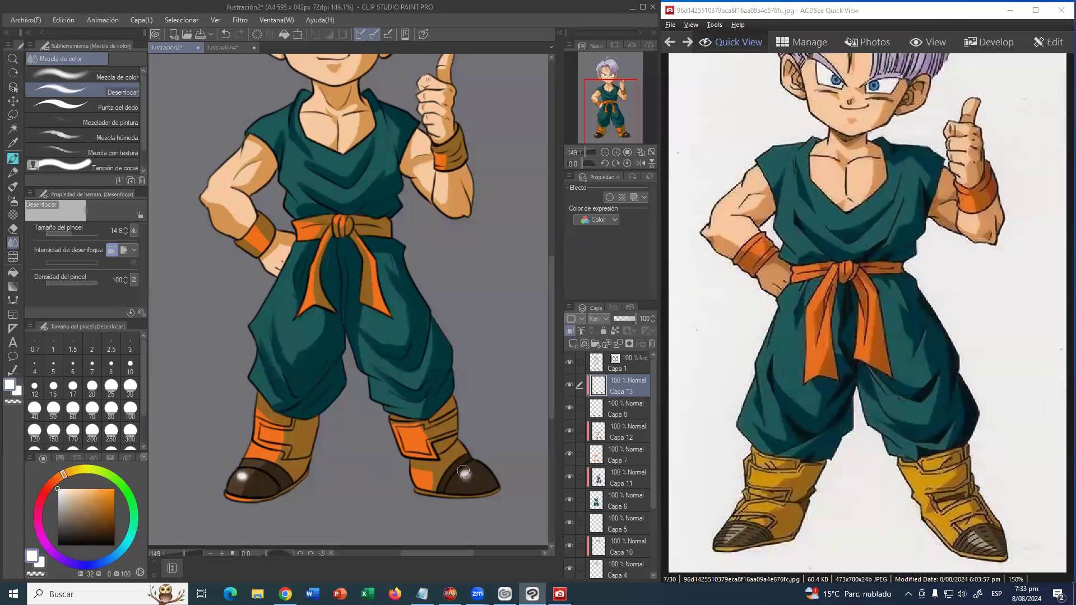
pyautogui.moveTo(252, 482)
pyautogui.mouseDown()
pyautogui.moveTo(281, 500)
pyautogui.moveTo(227, 481)
pyautogui.moveTo(264, 468)
pyautogui.moveTo(263, 485)
pyautogui.moveTo(239, 485)
pyautogui.mouseUp()
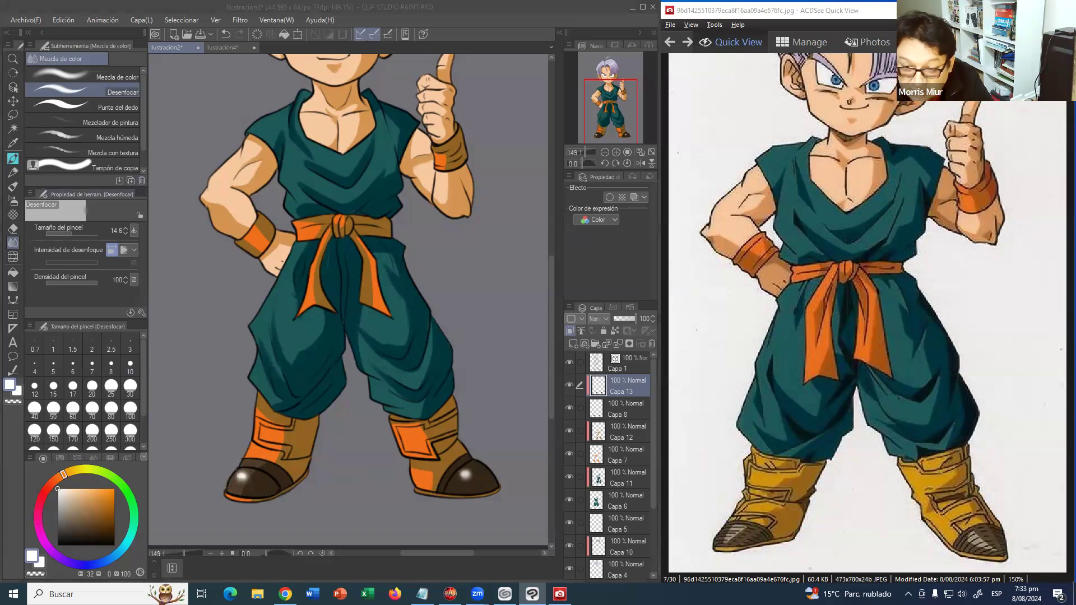
# - Examine the whole figure and the face up close, toggling layer Capa 4's visibility to check its content
pyautogui.doubleClick(12, 59)
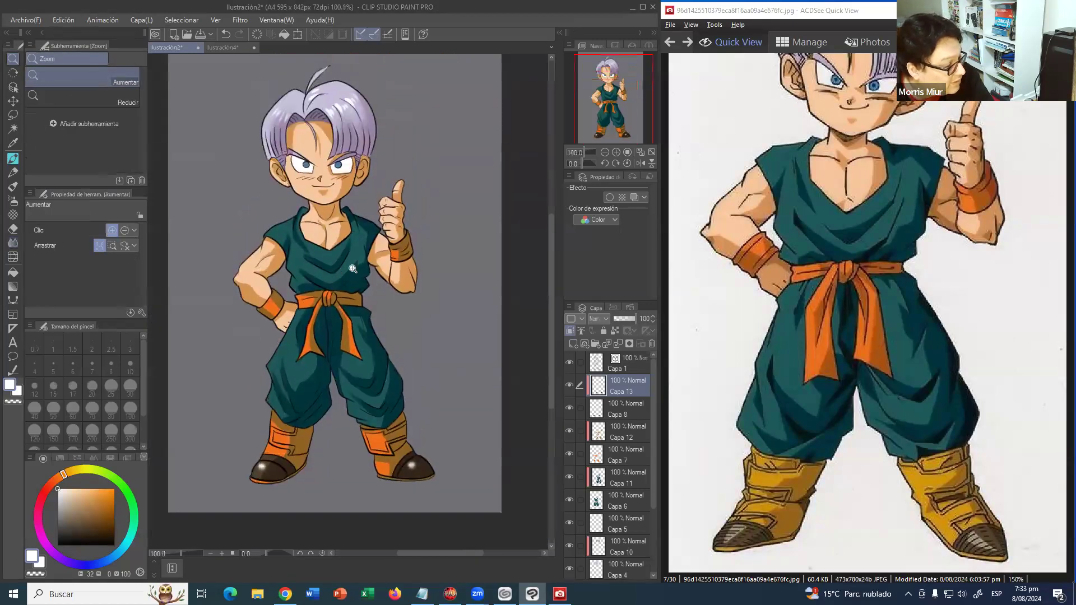
pyautogui.moveTo(474, 312); pyautogui.dragTo(481, 315)
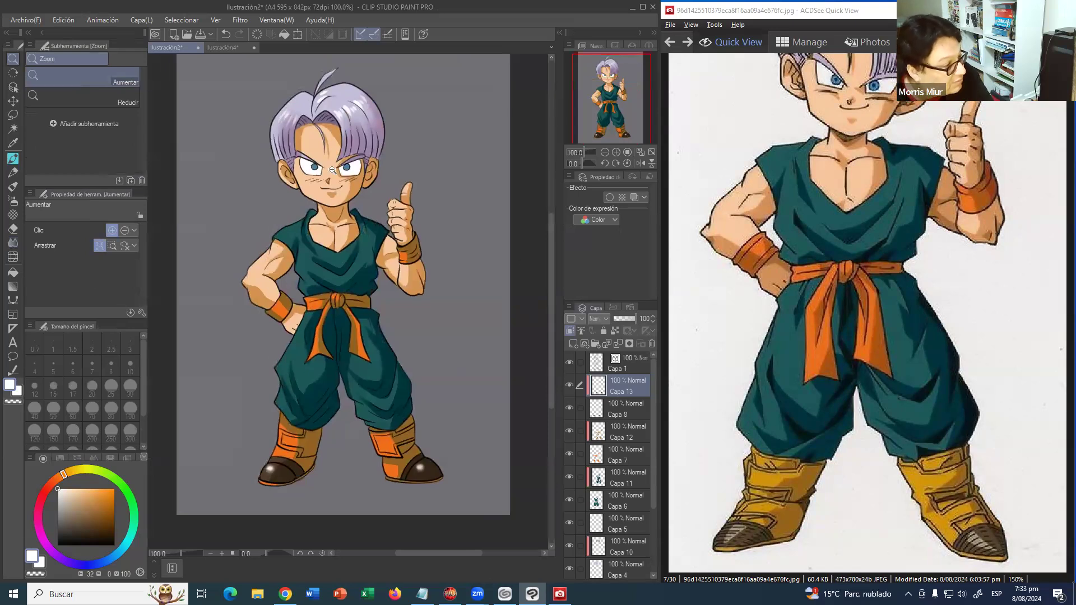
pyautogui.scroll(6, 332, 170)
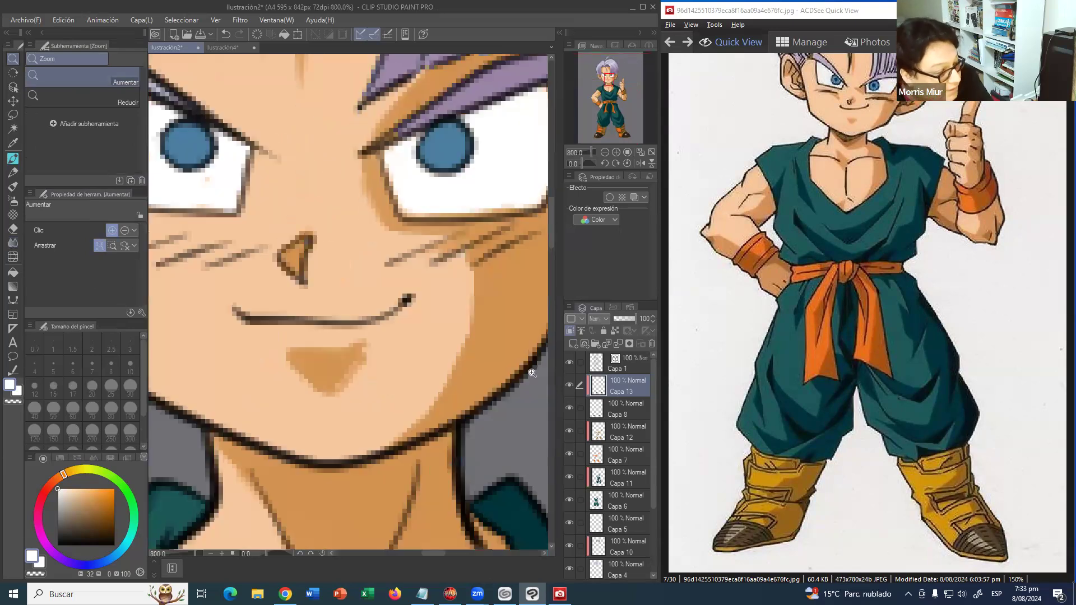
pyautogui.scroll(-3, 650, 387)
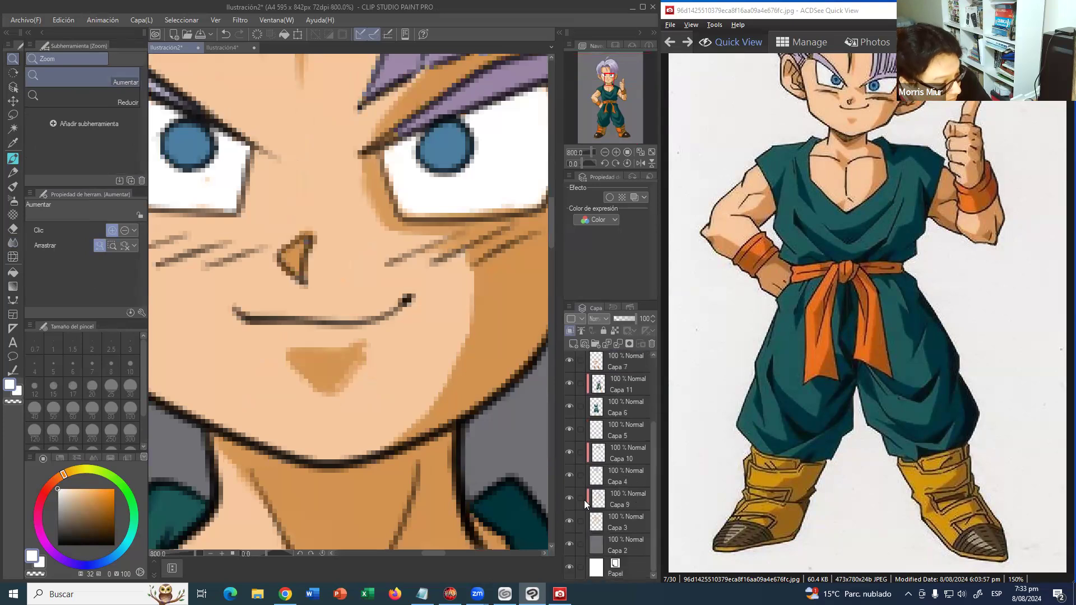
pyautogui.click(569, 475)
pyautogui.click(569, 475)
pyautogui.scroll(3, 652, 393)
pyautogui.scroll(1, 653, 393)
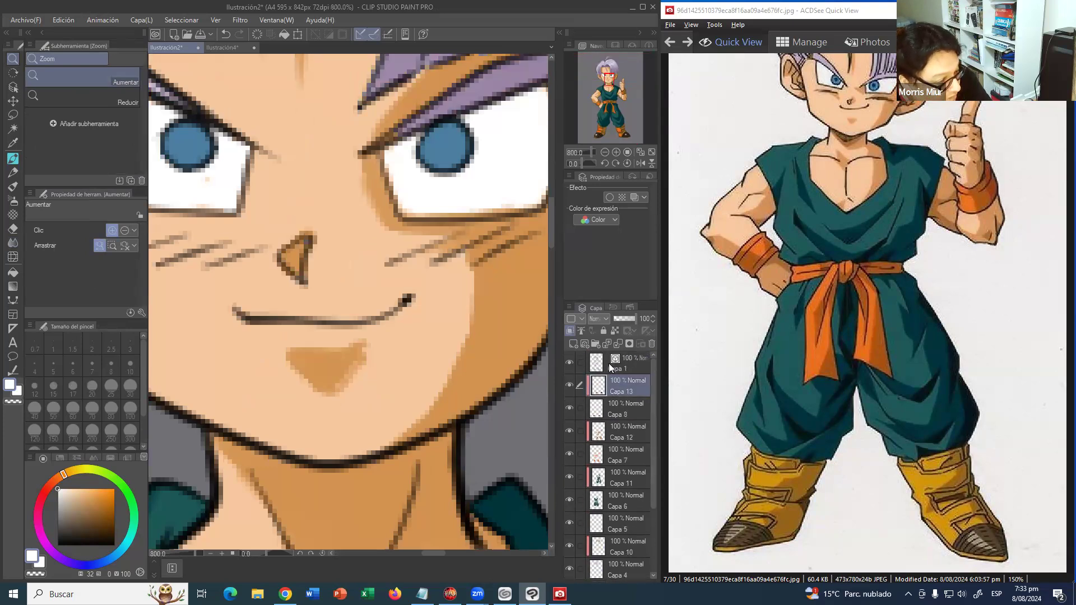
# - Draw a black pupil in each blue iris on the line art layer Capa 1 with a 5.2 pen
pyautogui.click(609, 363)
pyautogui.moveTo(68, 498); pyautogui.dragTo(57, 546)
pyautogui.click(207, 143)
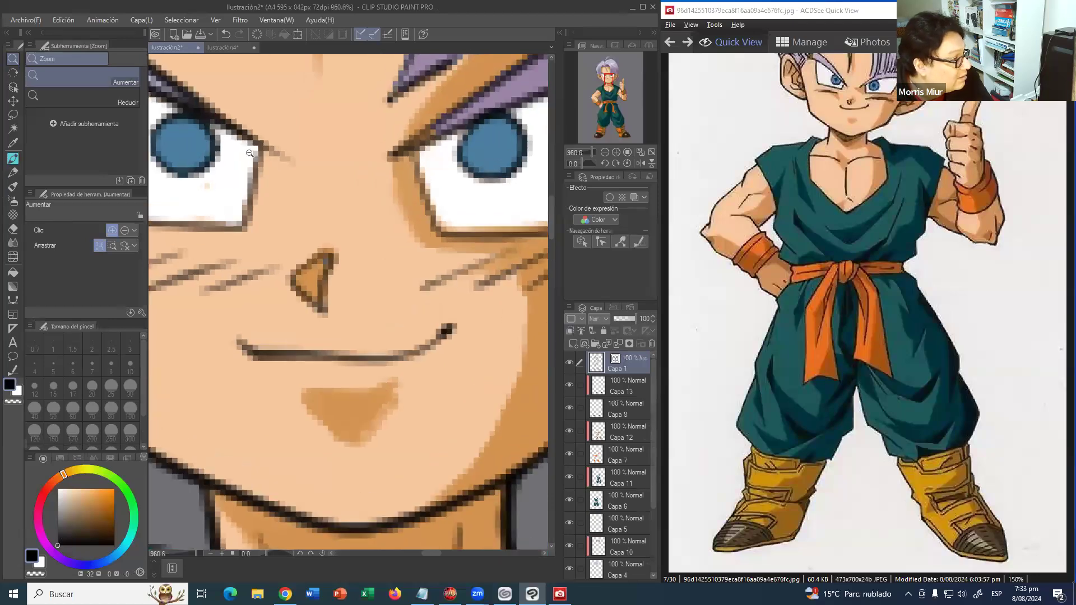
pyautogui.scroll(-3, 261, 147)
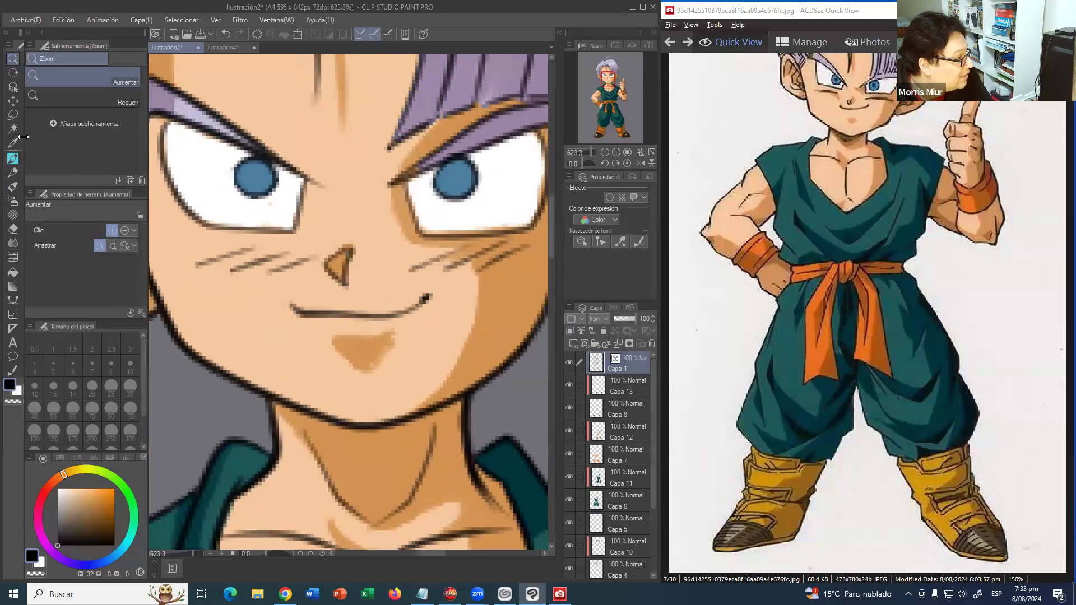
pyautogui.click(13, 159)
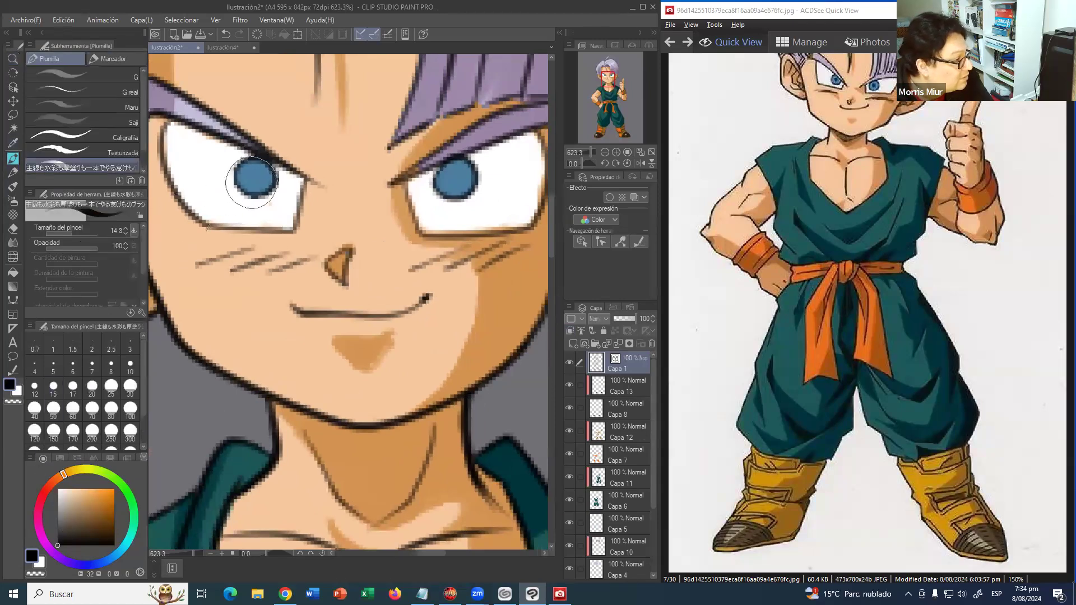
pyautogui.moveTo(249, 165); pyautogui.dragTo(258, 173)
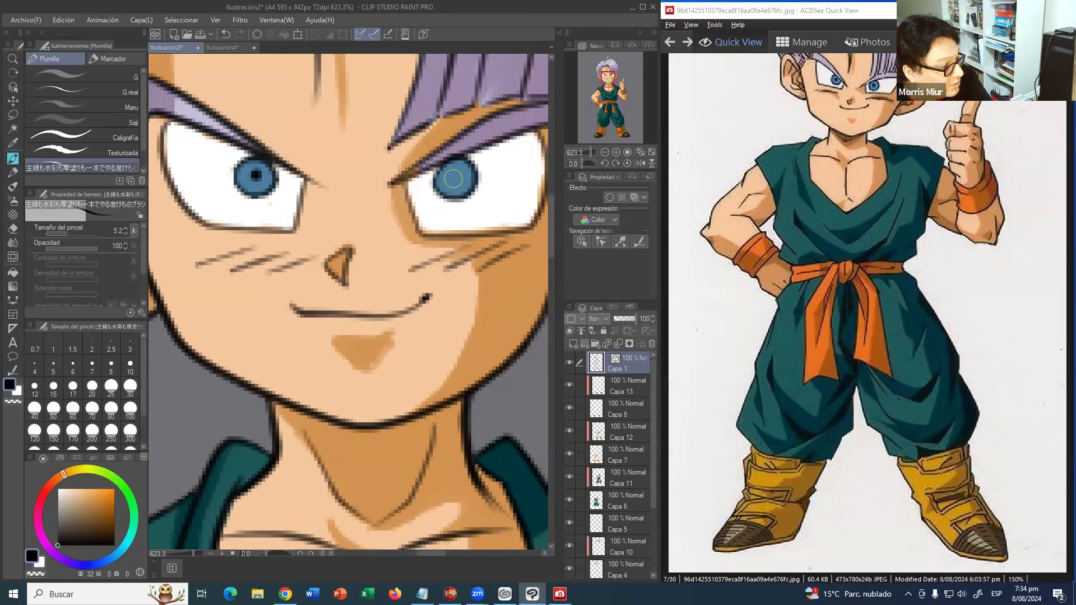
pyautogui.moveTo(455, 177); pyautogui.dragTo(454, 178)
# - Take a rectangular screen snip of the whole colored figure on its gray background
pyautogui.click(13, 59)
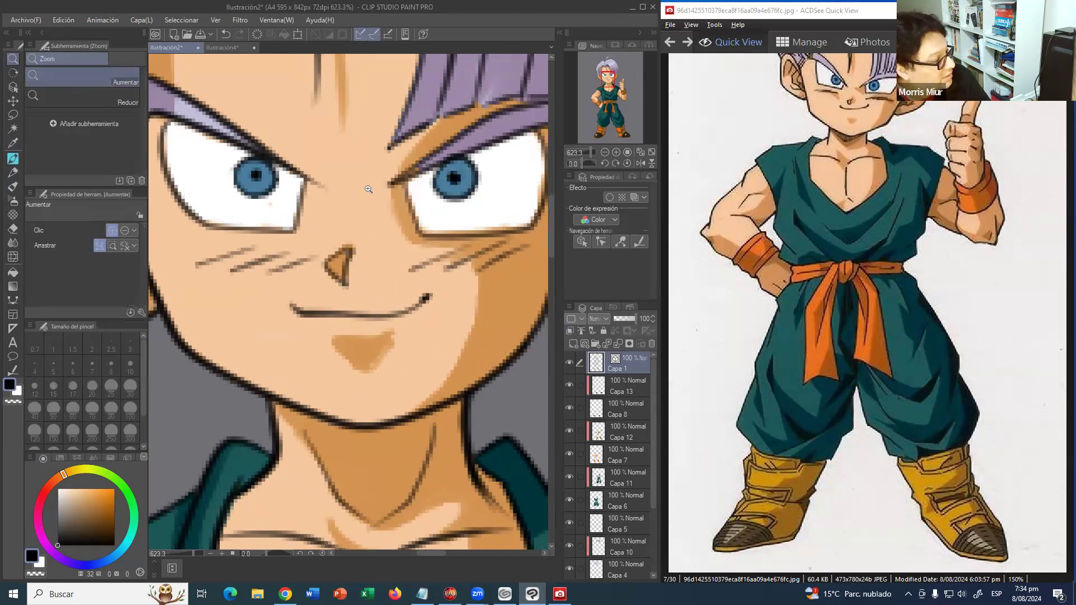
pyautogui.moveTo(369, 189); pyautogui.dragTo(315, 185)
pyautogui.scroll(-3, 315, 186)
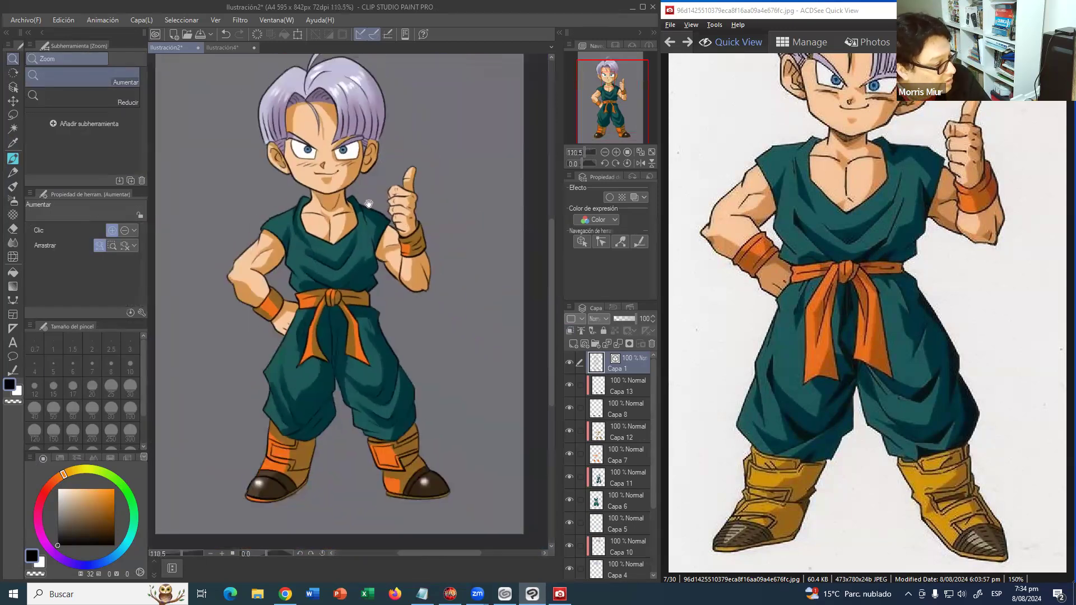
pyautogui.scroll(-2, 354, 185)
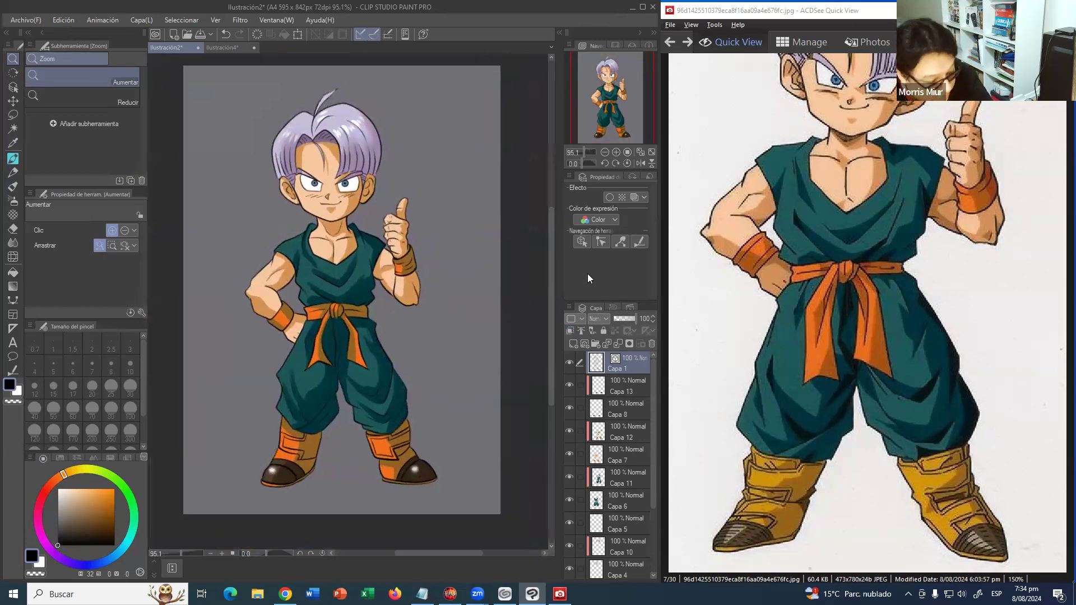
pyautogui.press('super+shift+s')
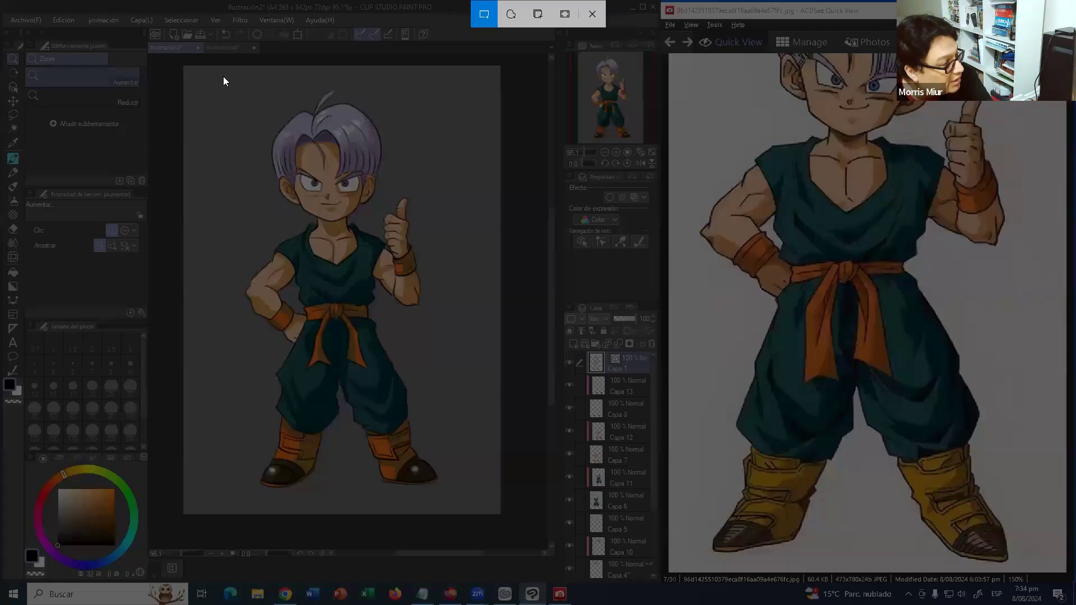
pyautogui.moveTo(223, 76); pyautogui.dragTo(455, 498)
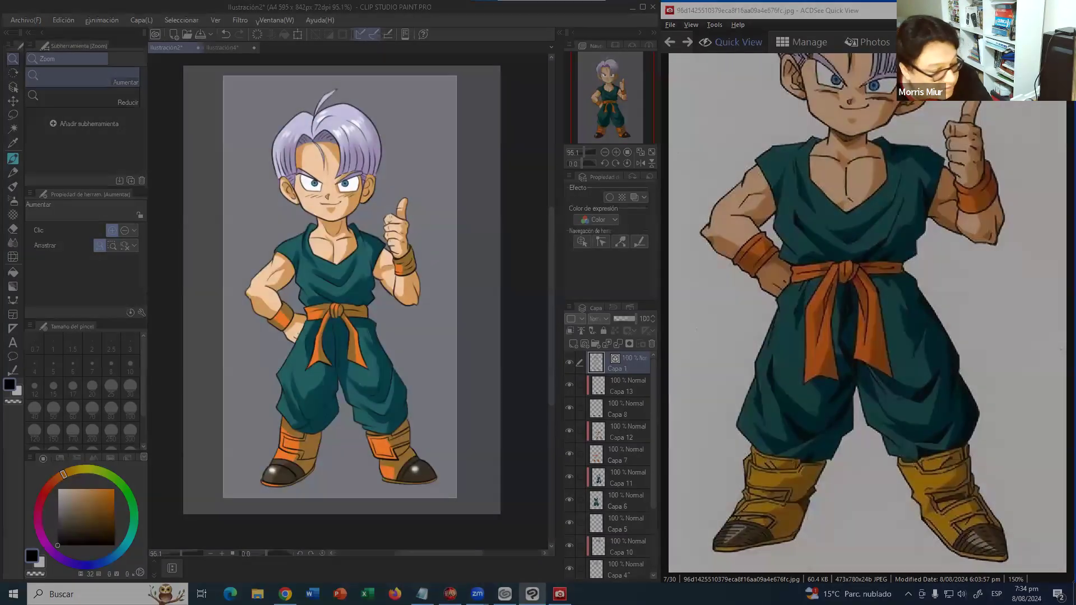